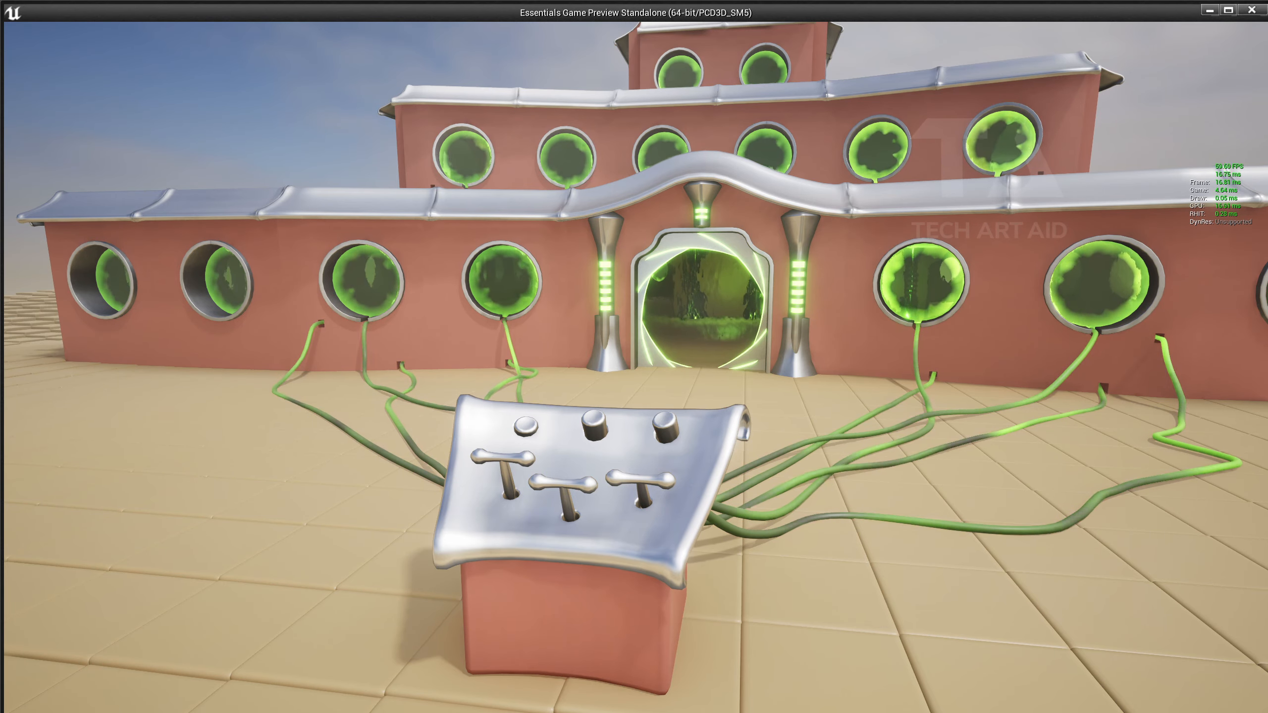
Walk up to the lever console and pull its three levers to cycle the glow colour.
key(a)
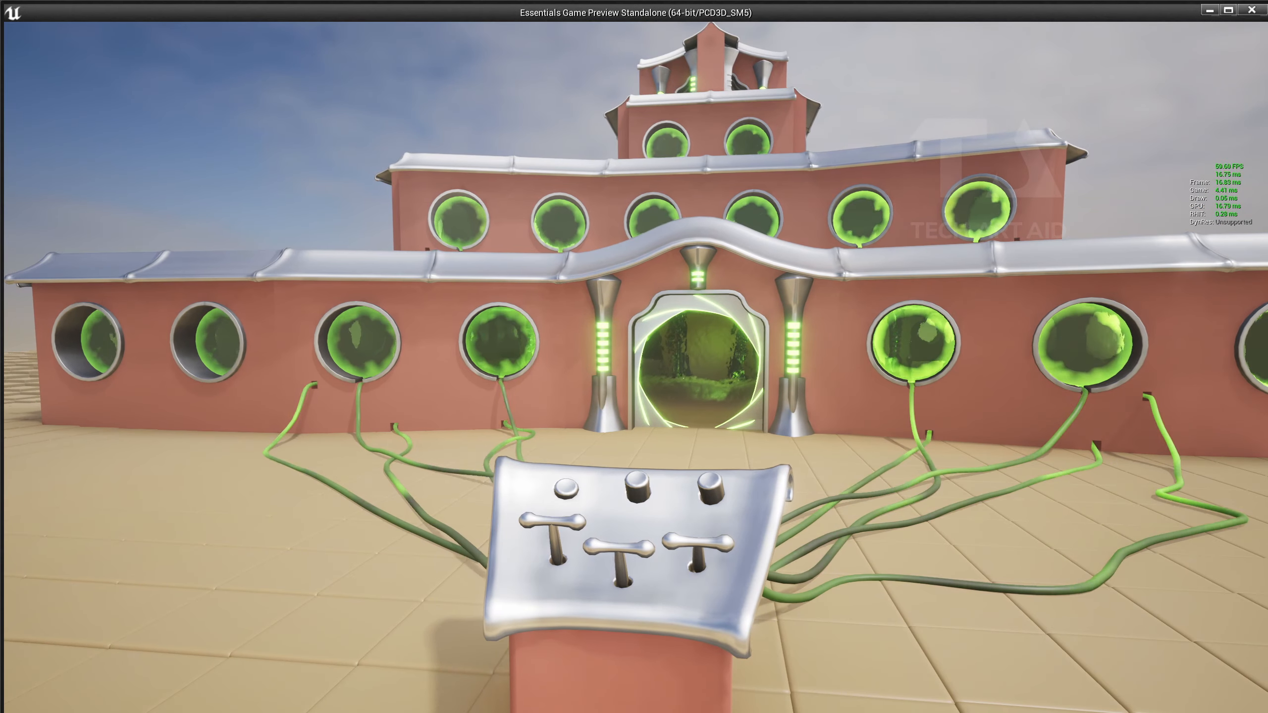
key(a)
key(w)
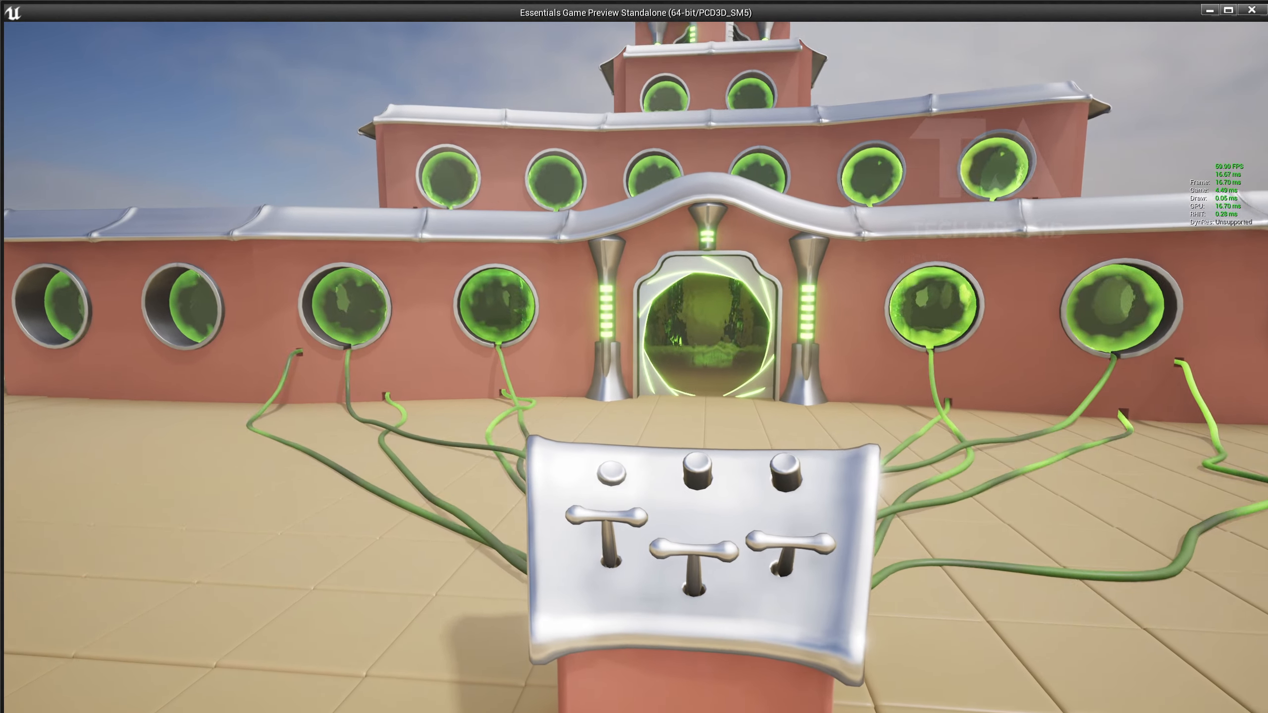
key(e)
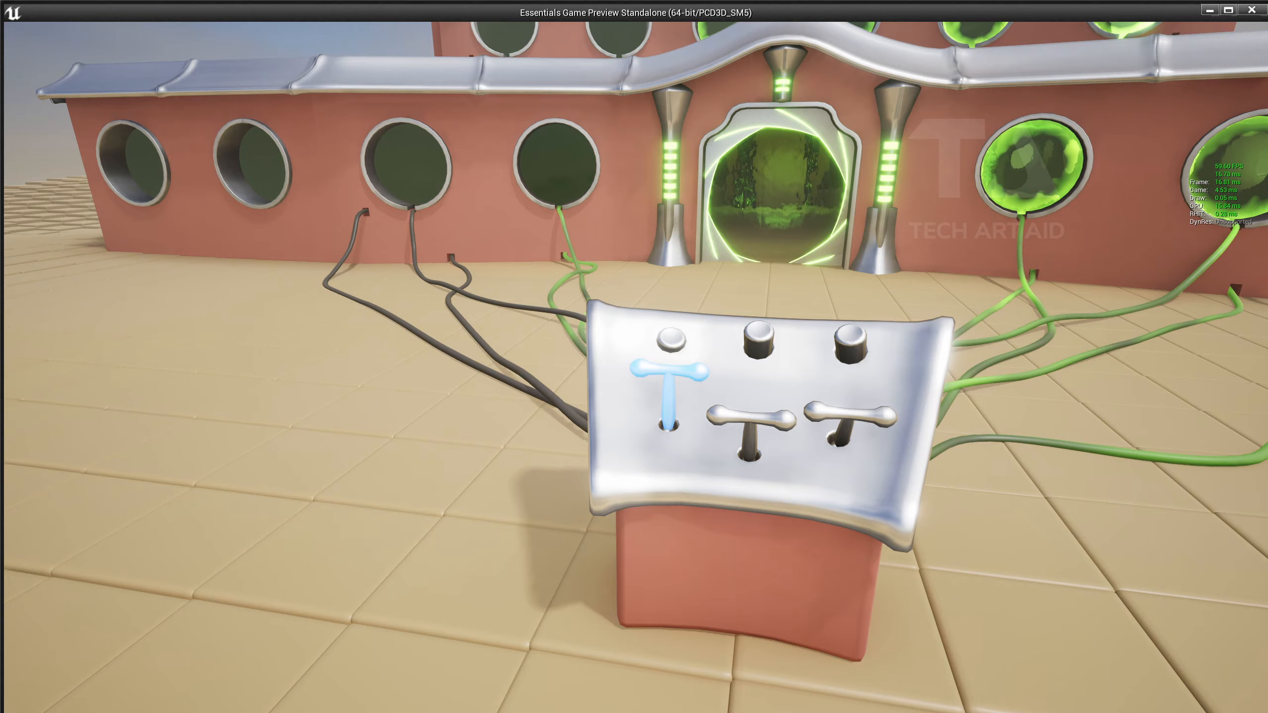
key(e)
key(s)
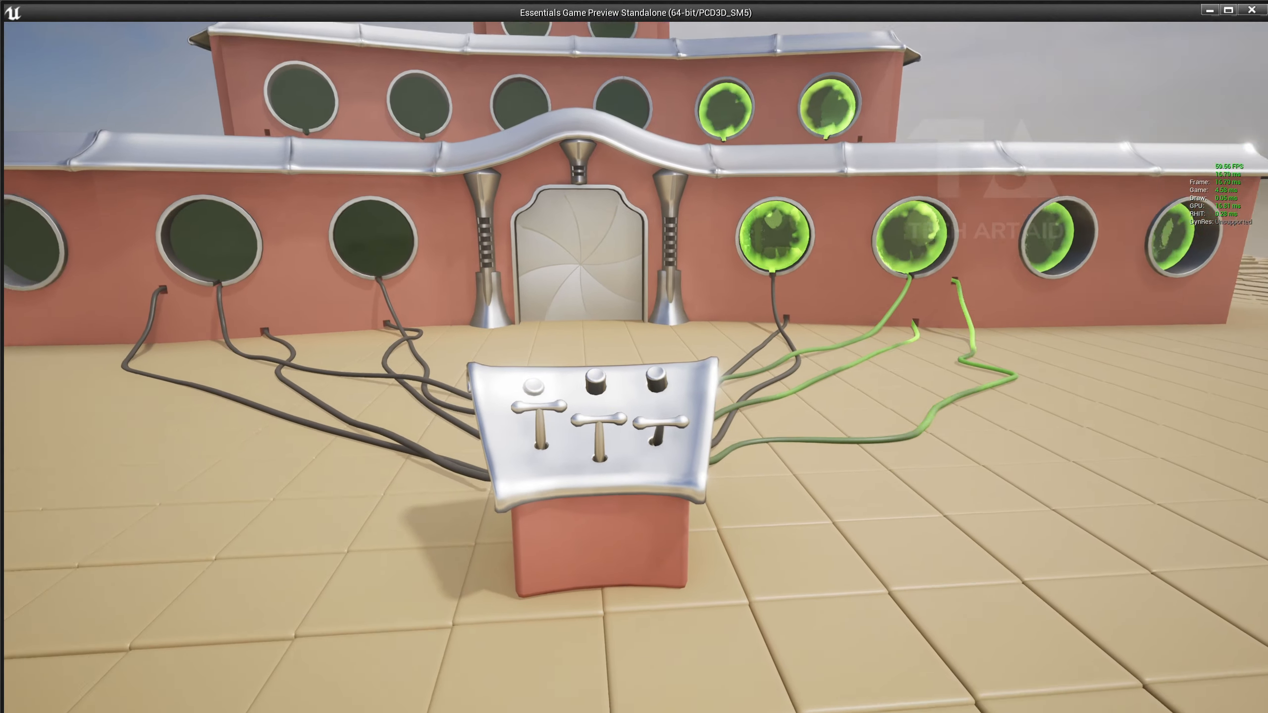
key(e)
key(s)
key(w)
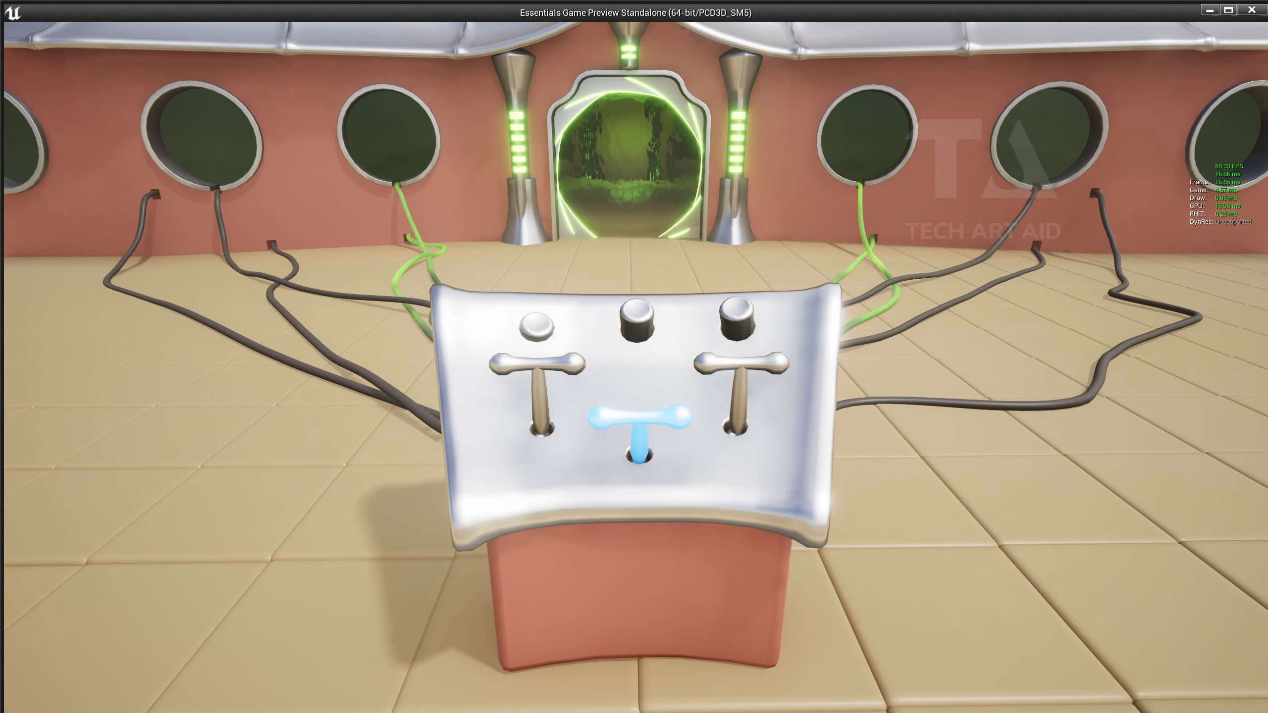
Circle the console and return until the fortress glows pink, then back away to view it.
key(s)
key(a)
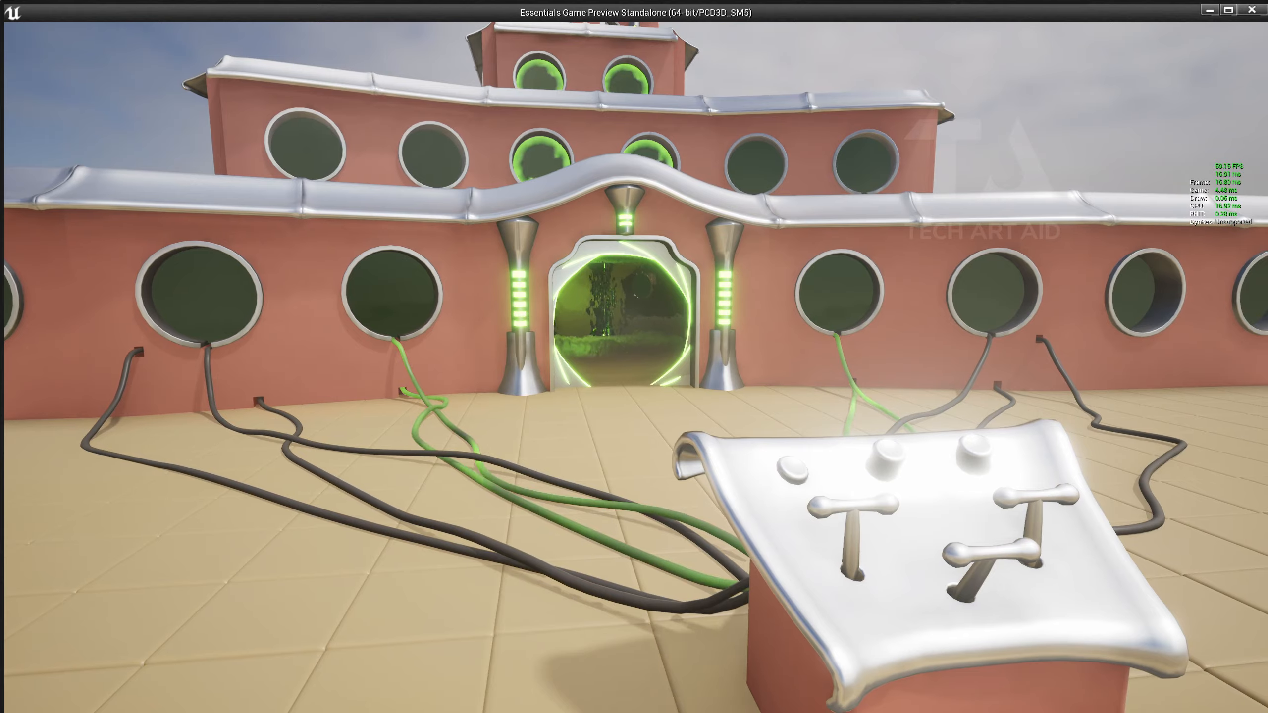
key(w)
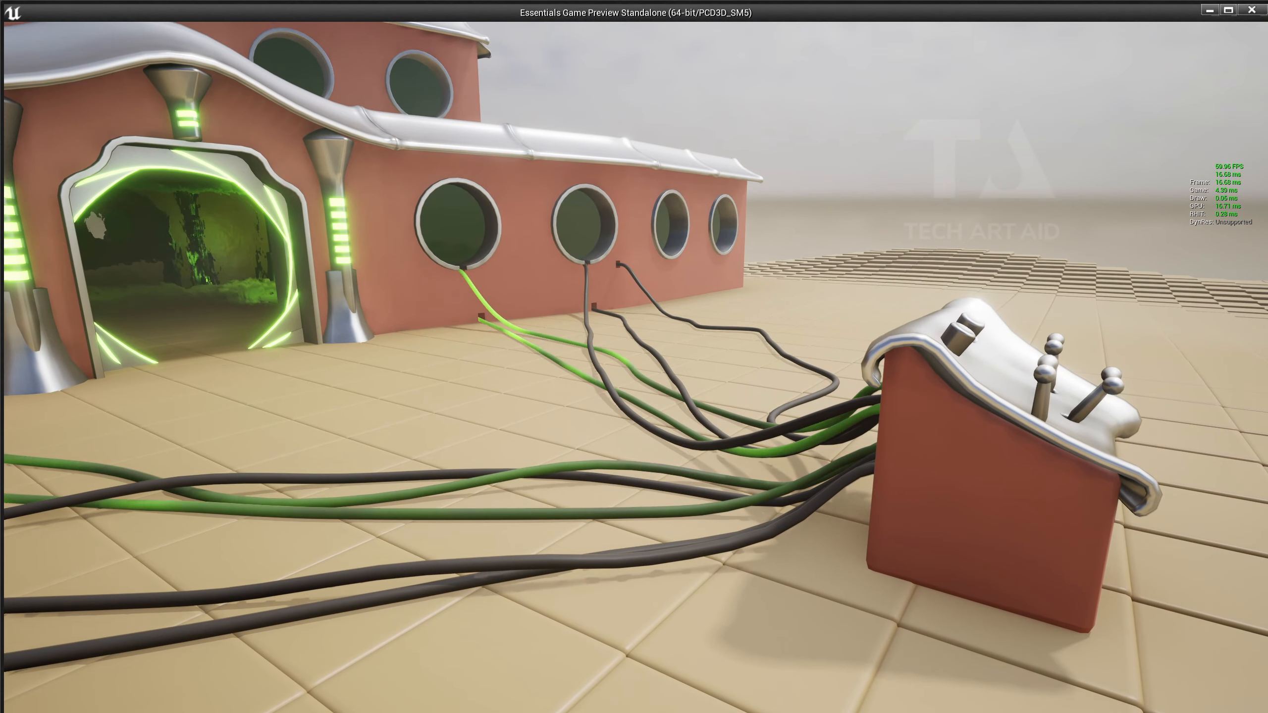
key(s)
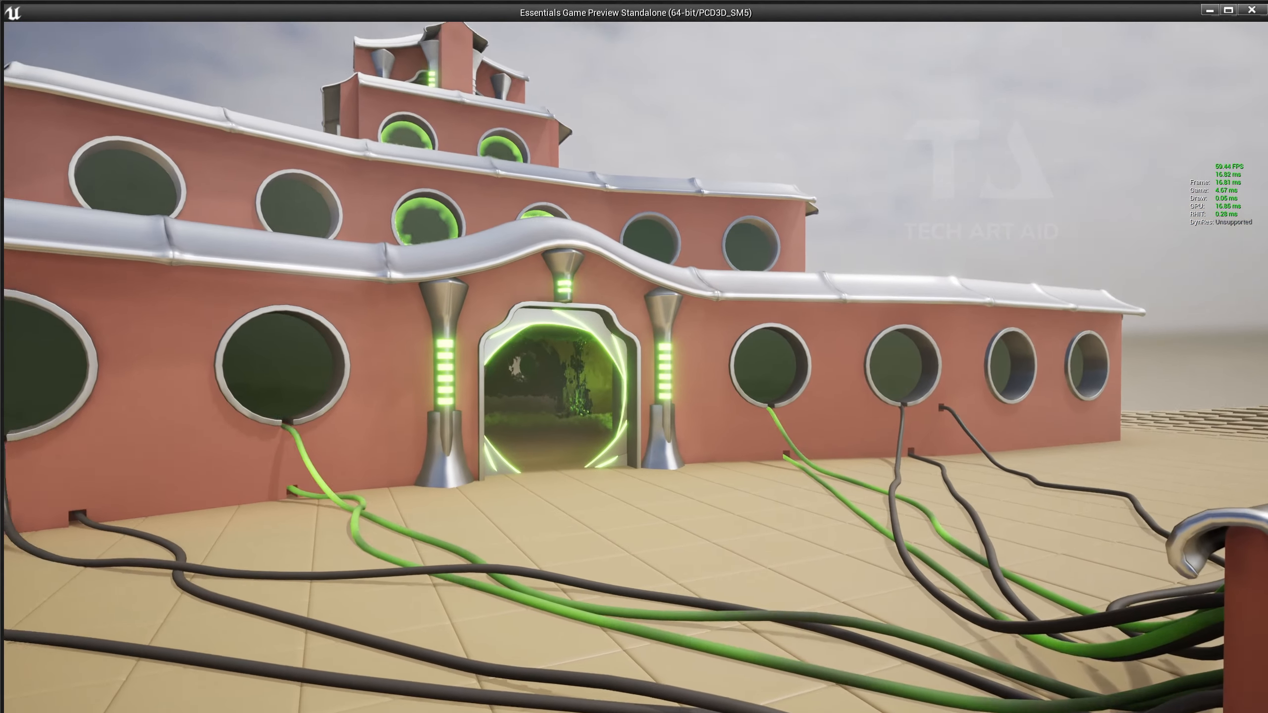
key(w)
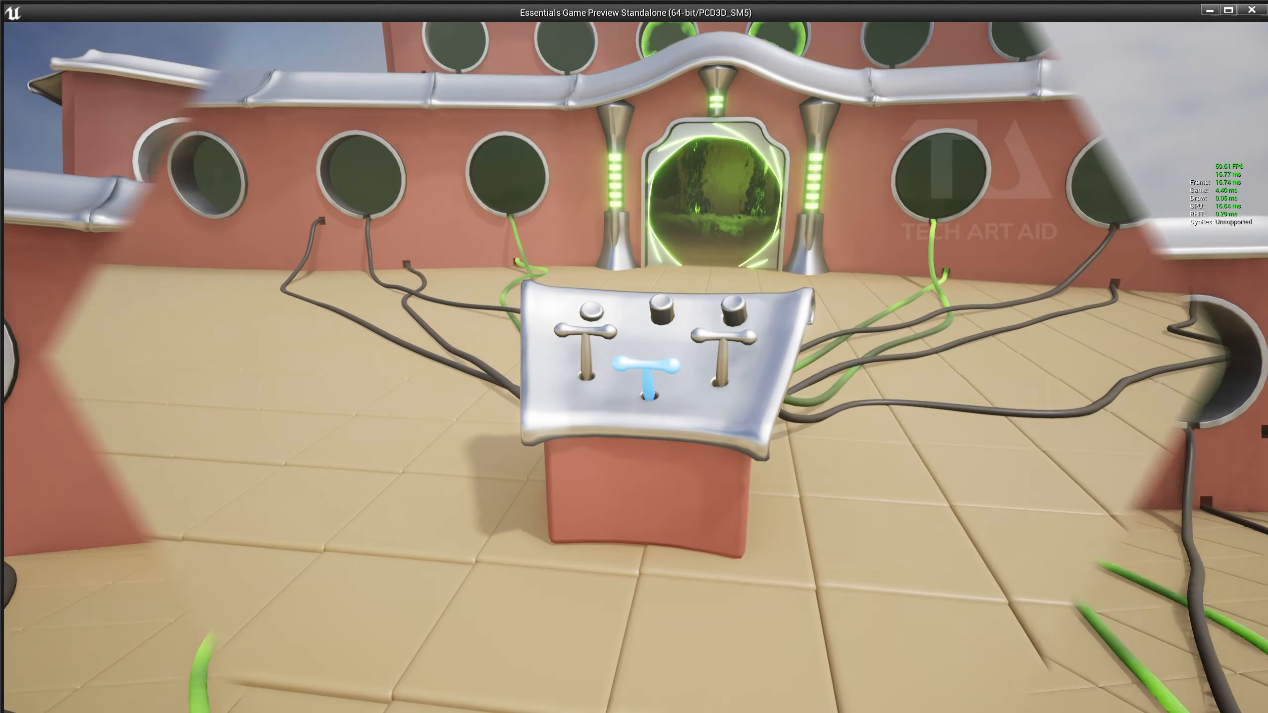
key(w)
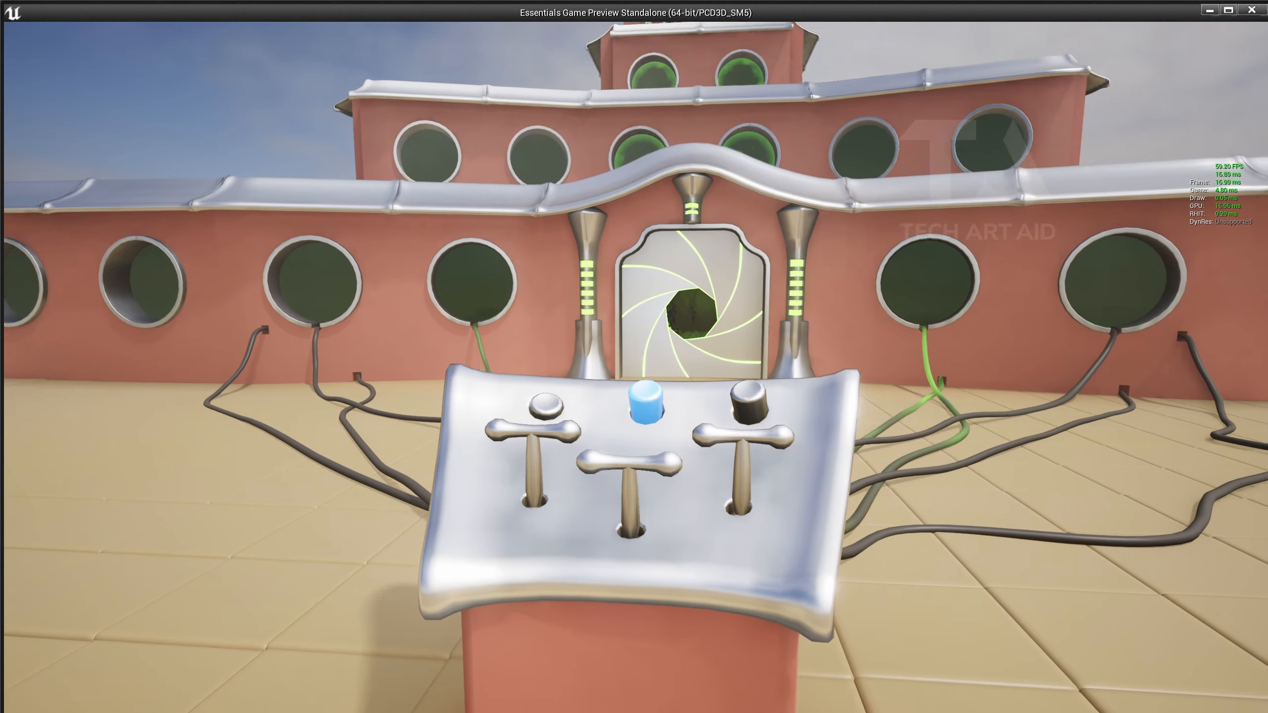
key(w)
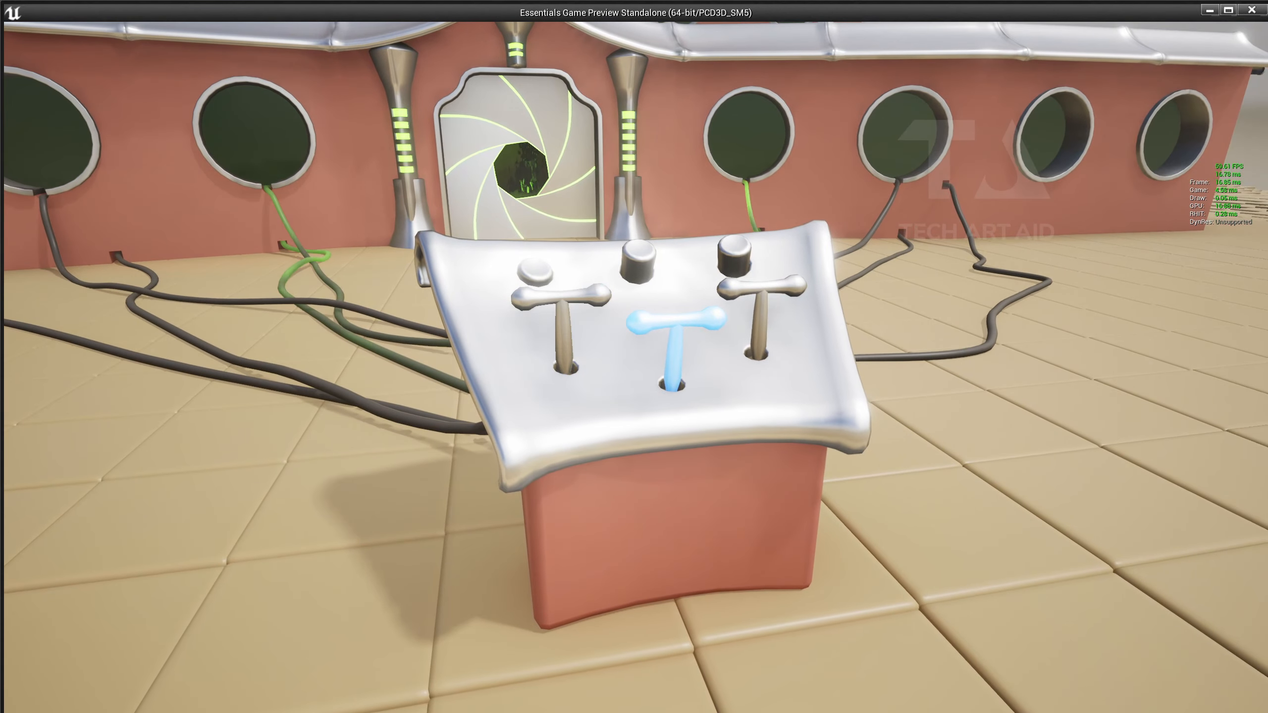
key(s)
key(a)
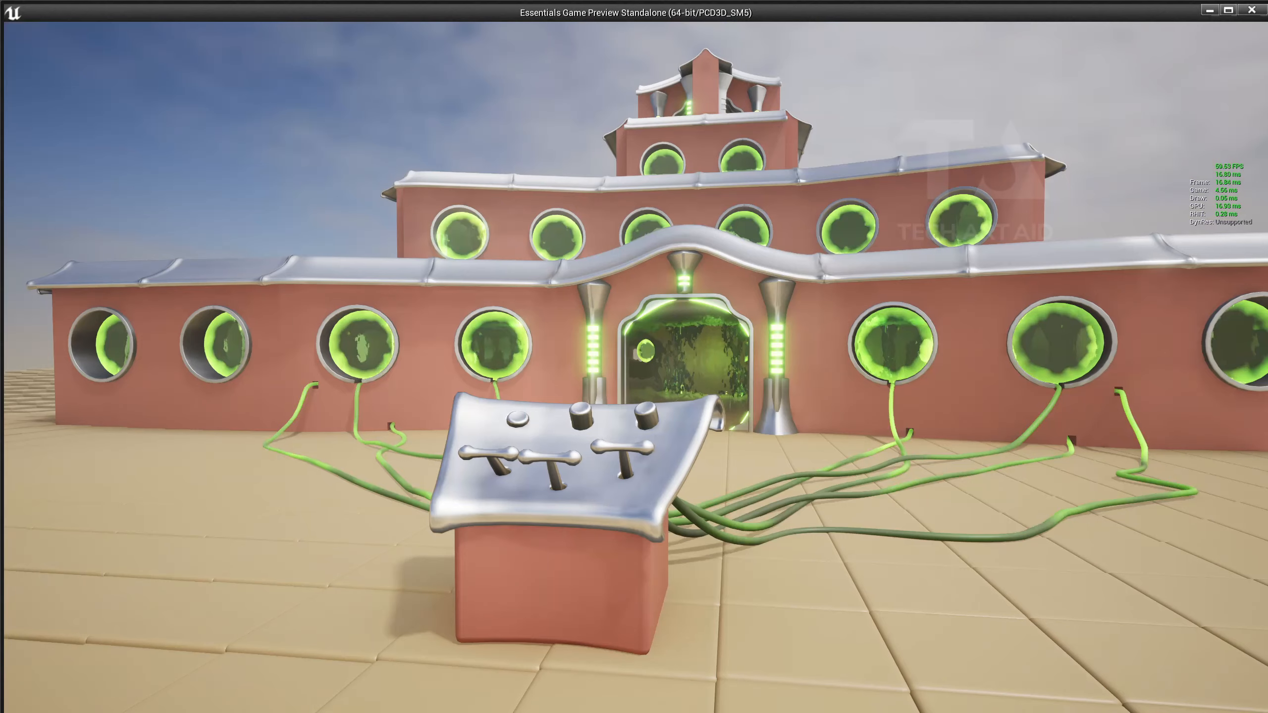
key(w)
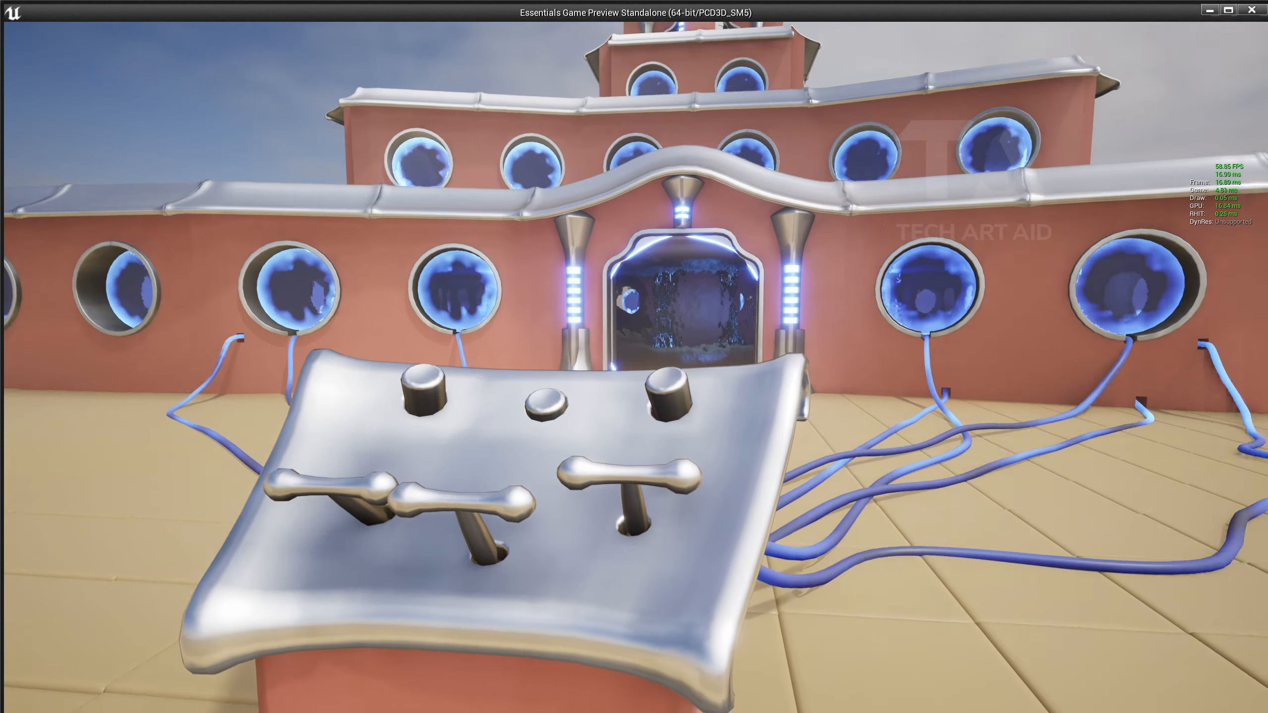
key(w)
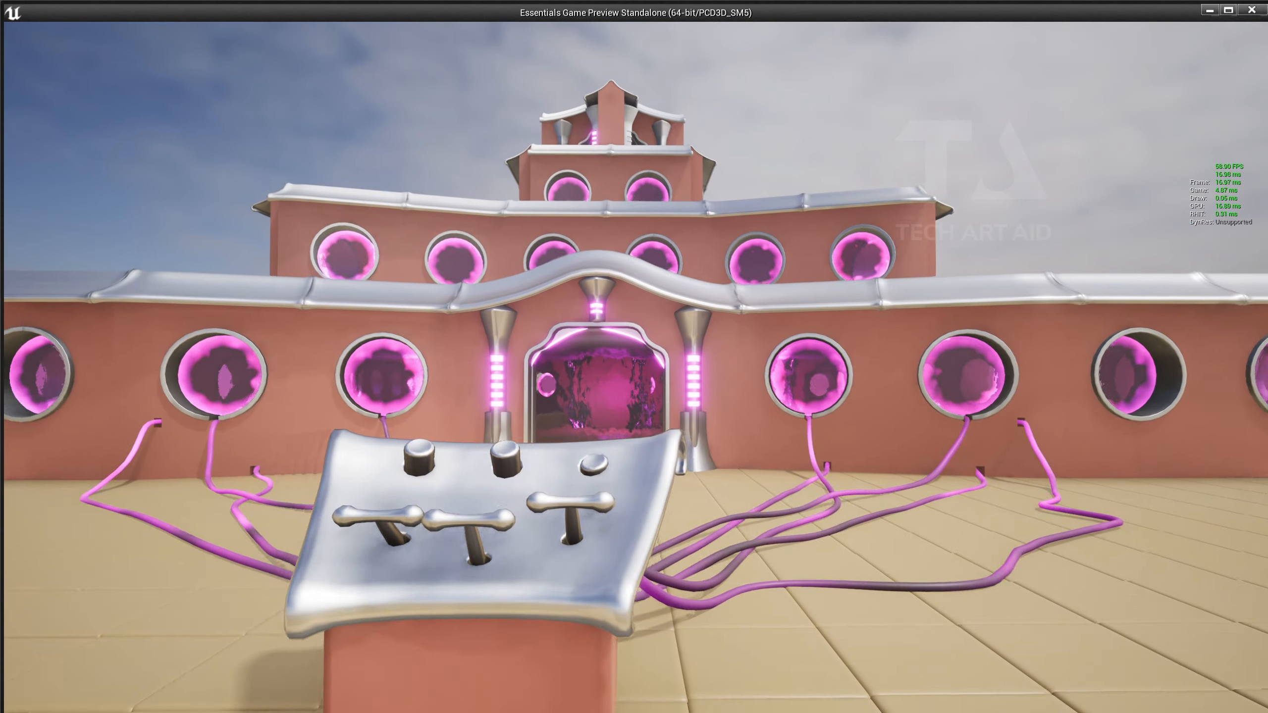
key(w)
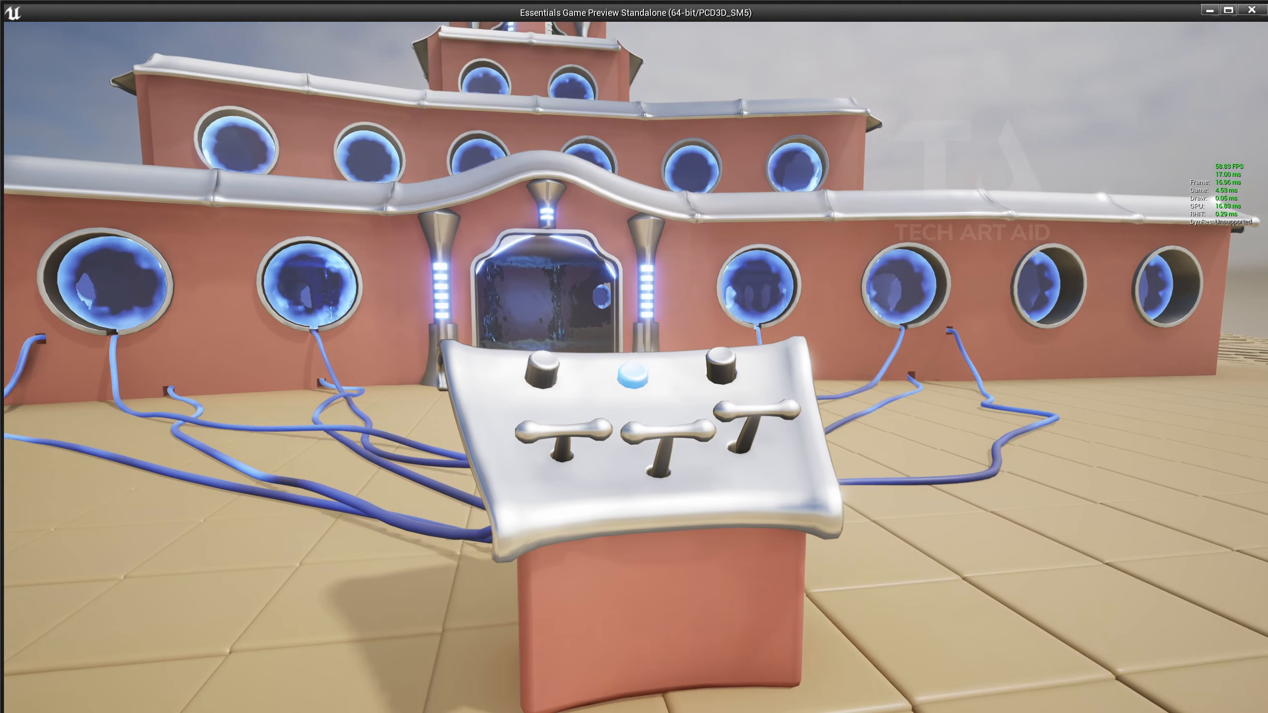
key(w)
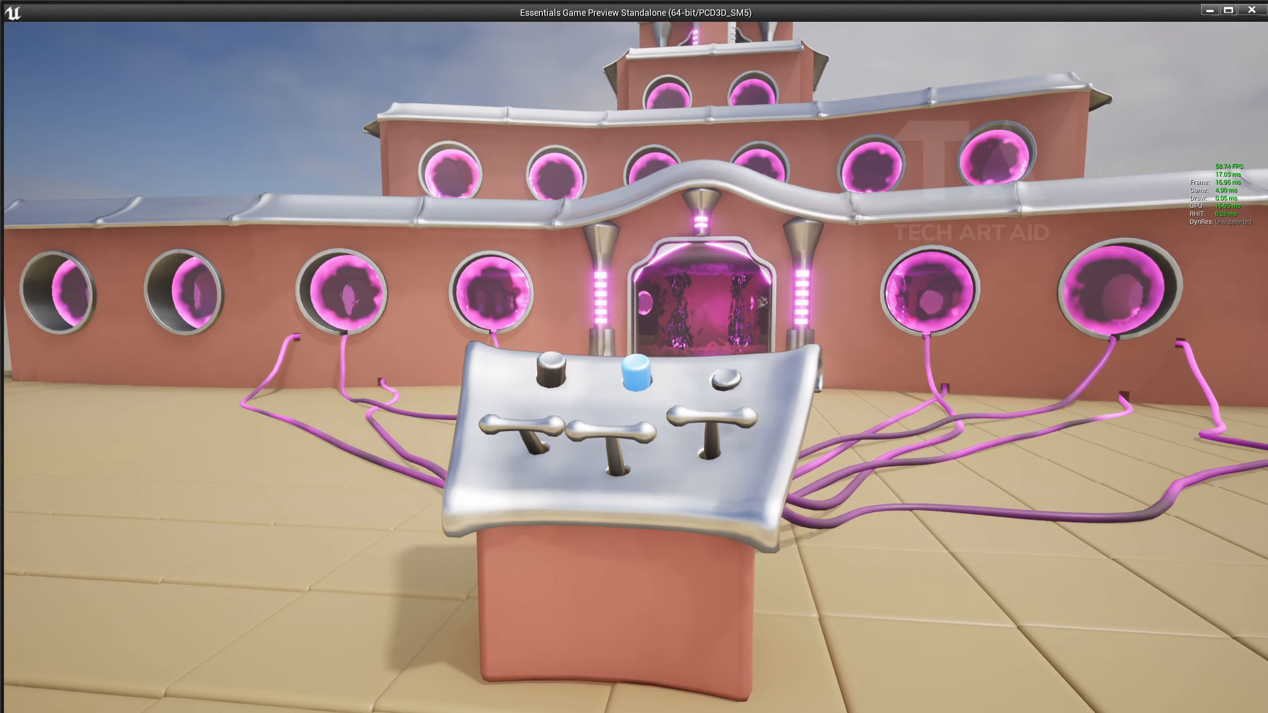
key(w)
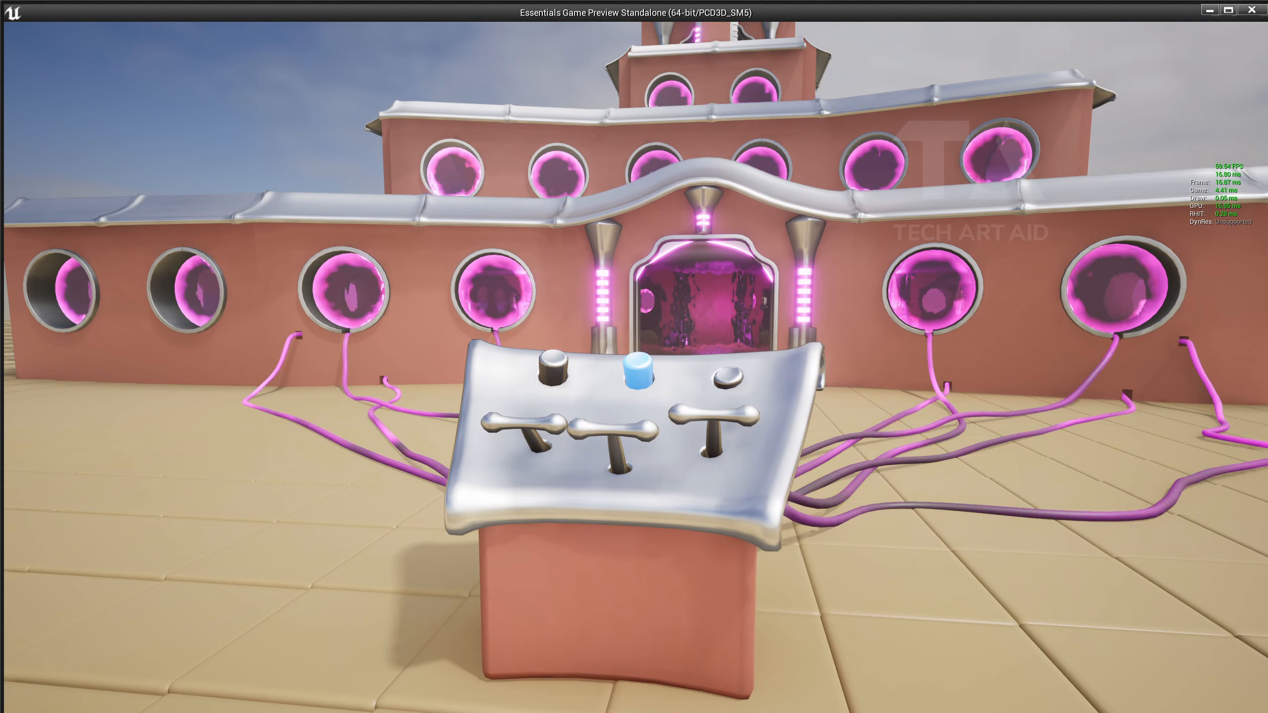
key(s)
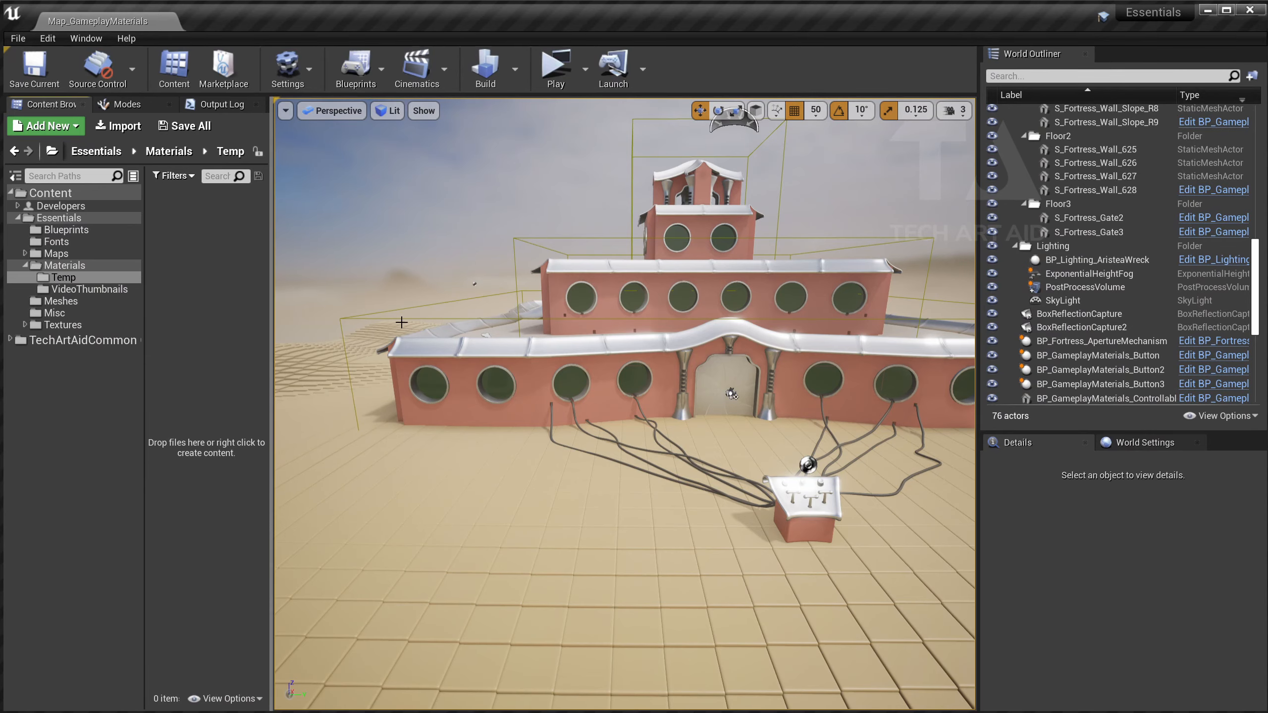
Select S_Fortress_Wall_600 and Alt-drag it forward into the copy S_Fortress_Wall_602.
right_drag(401, 322, 324, 349)
click(415, 322)
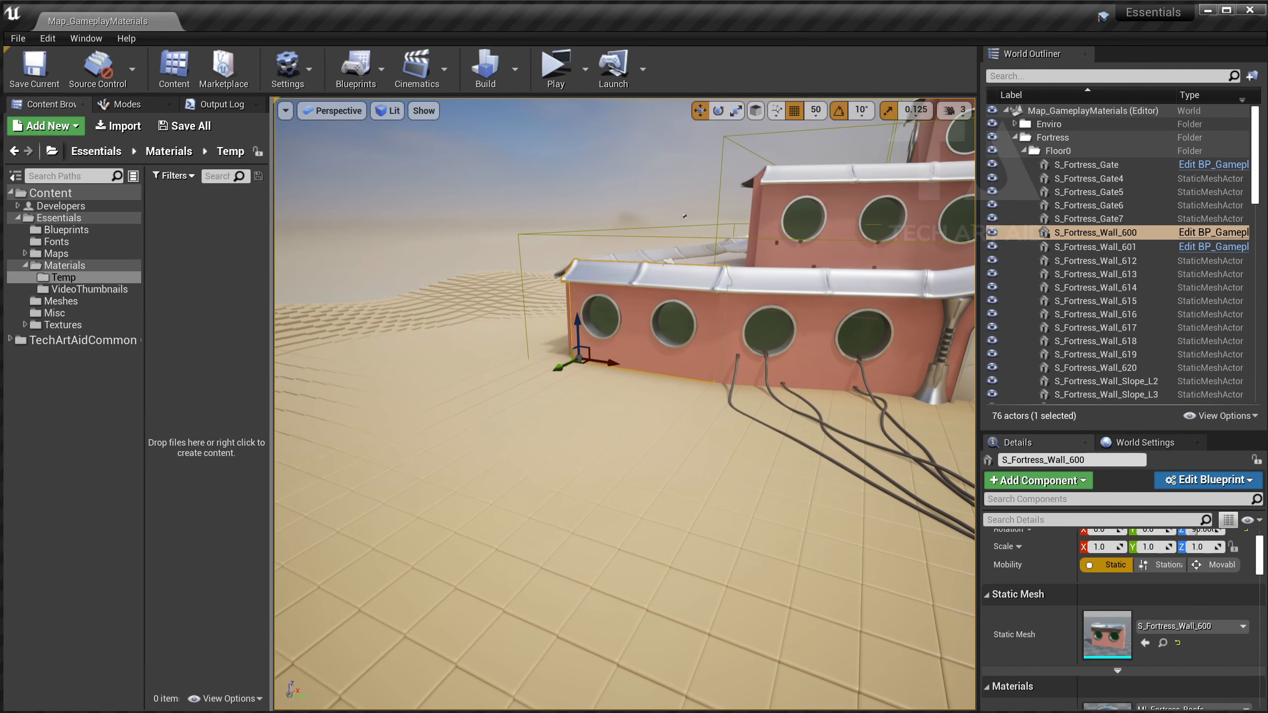
alt+drag(557, 367, 283, 498)
right_drag(284, 498, 263, 493)
mouse_move(573, 410)
right_down()
mouse_move(473, 490)
mouse_move(608, 405)
mouse_move(573, 410)
right_up()
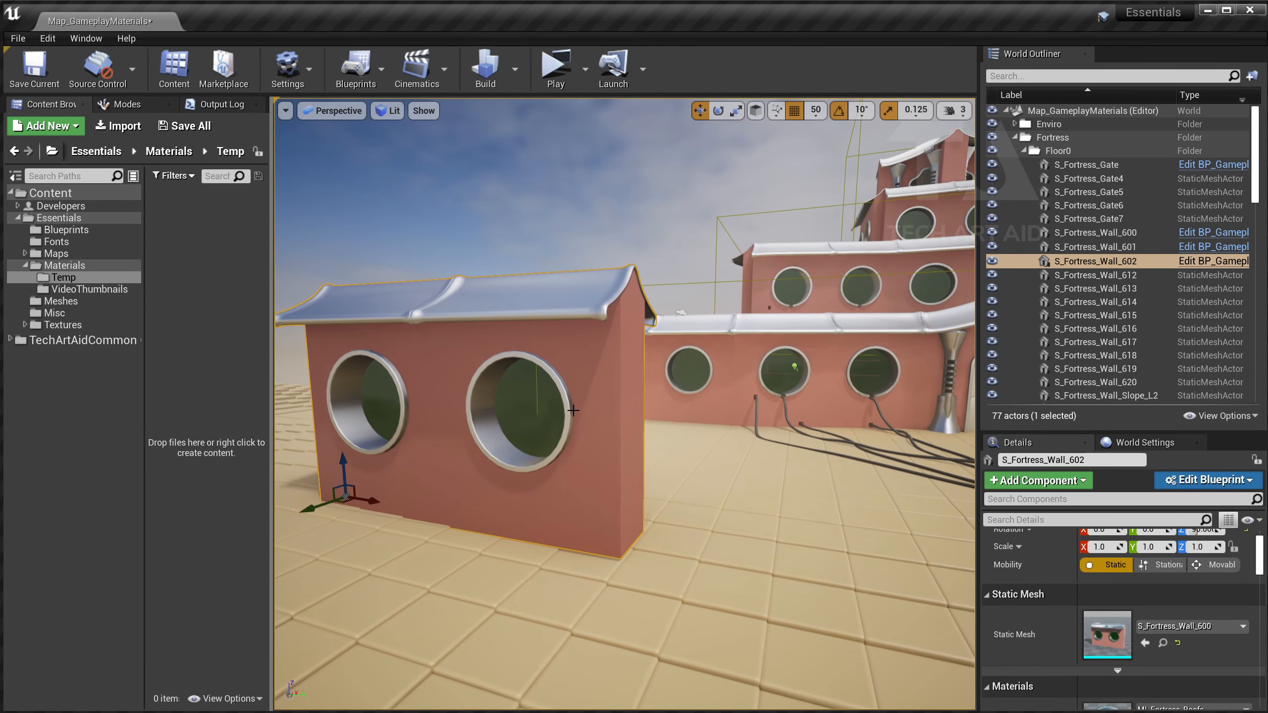
Create a new Material named M_basic_mat in Temp and arrange its material editor.
right_click(176, 258)
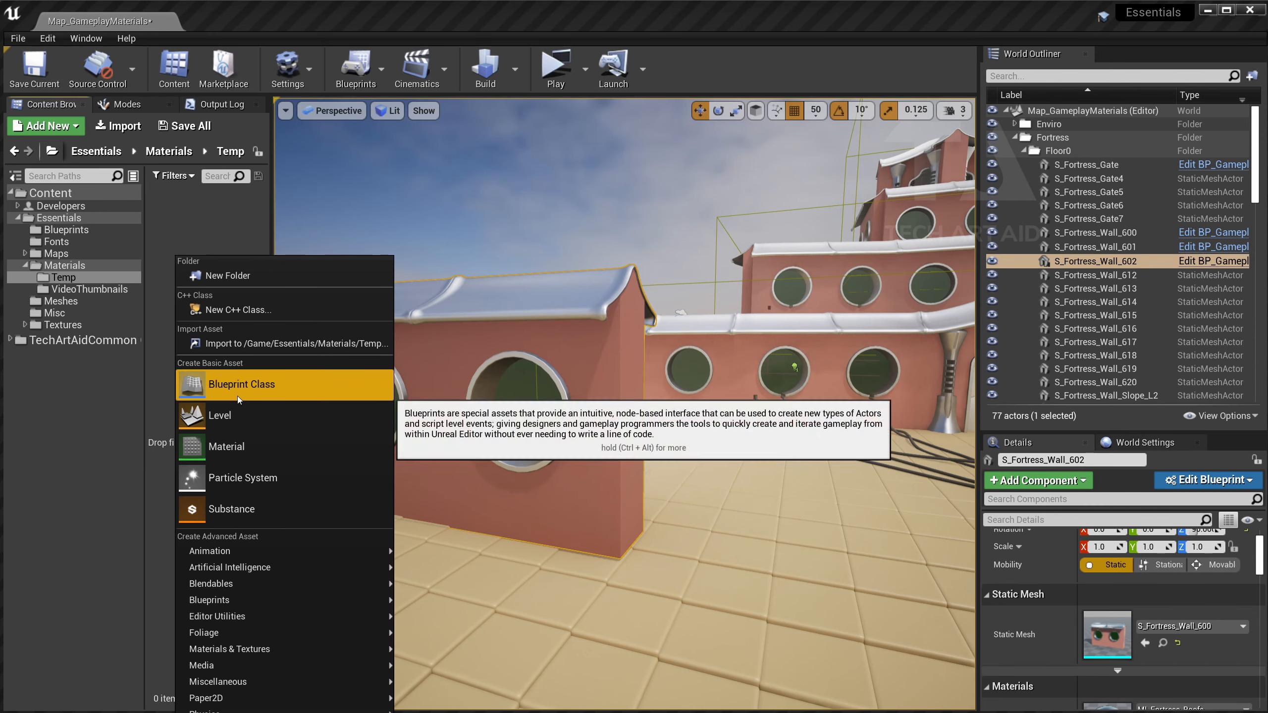
click(246, 444)
text(M)
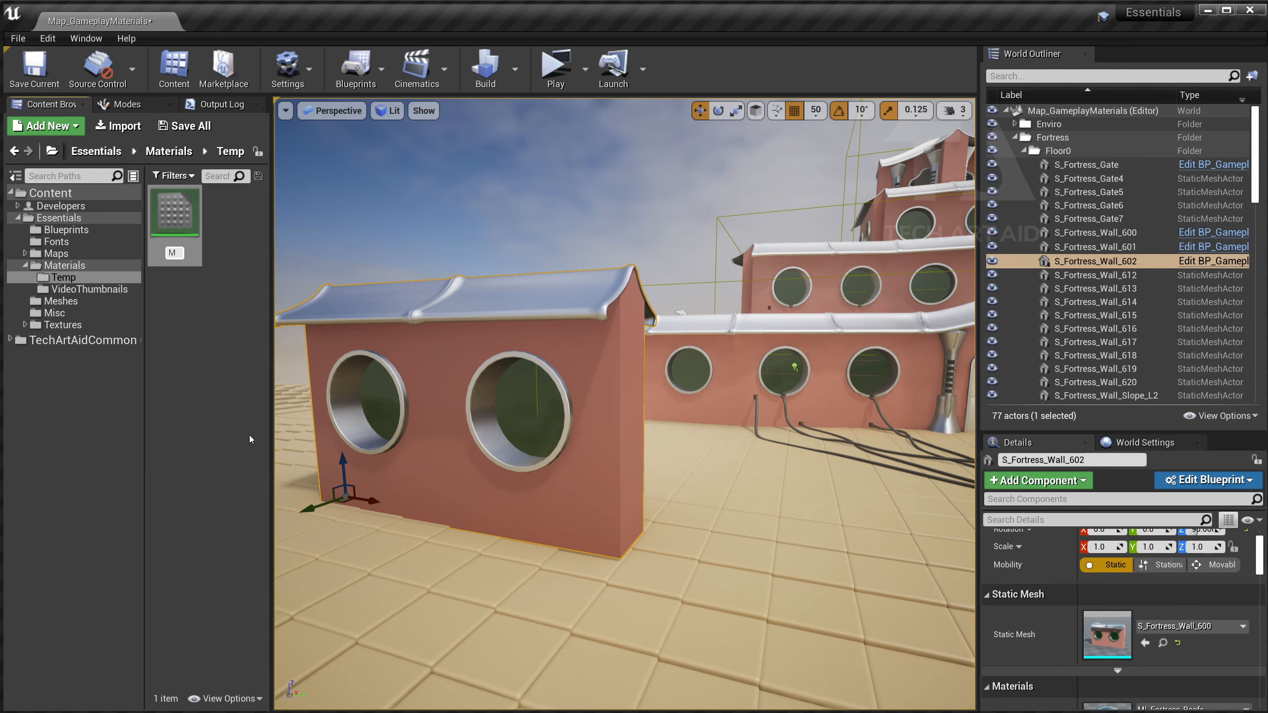
text(_basic_mat)
key(Return)
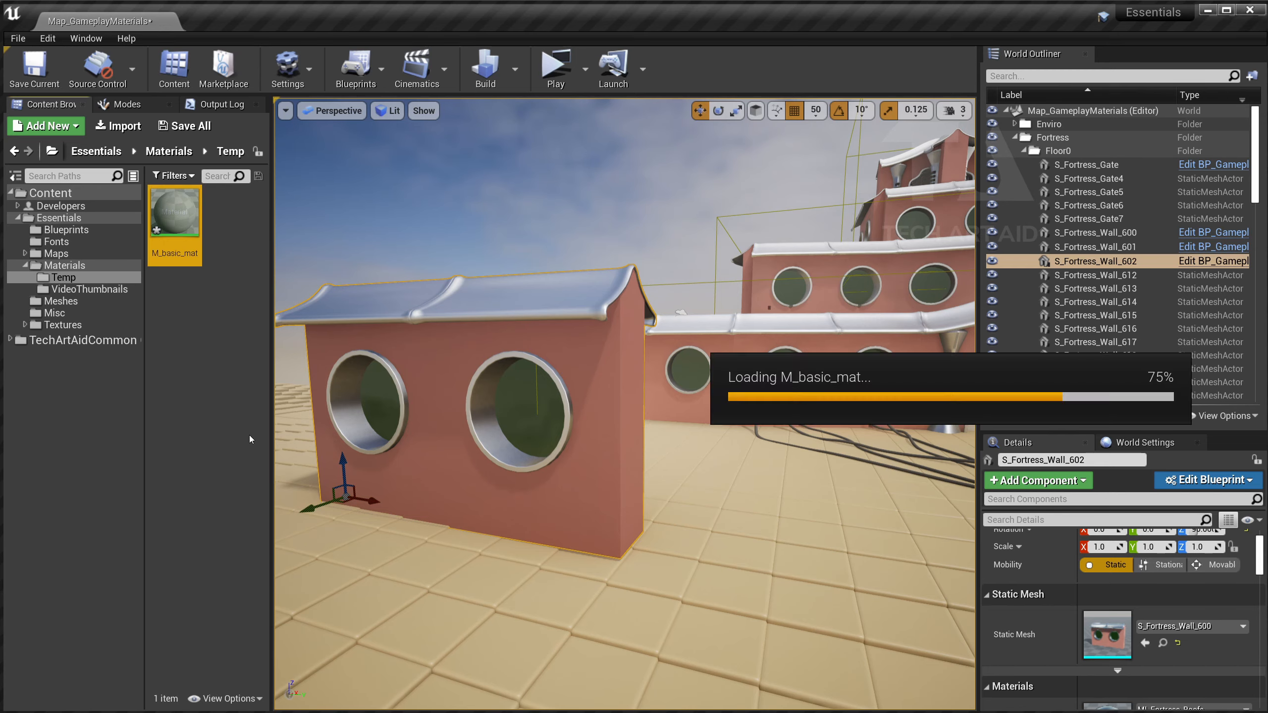
drag(652, 106, 631, 142)
right_drag(595, 337, 661, 409)
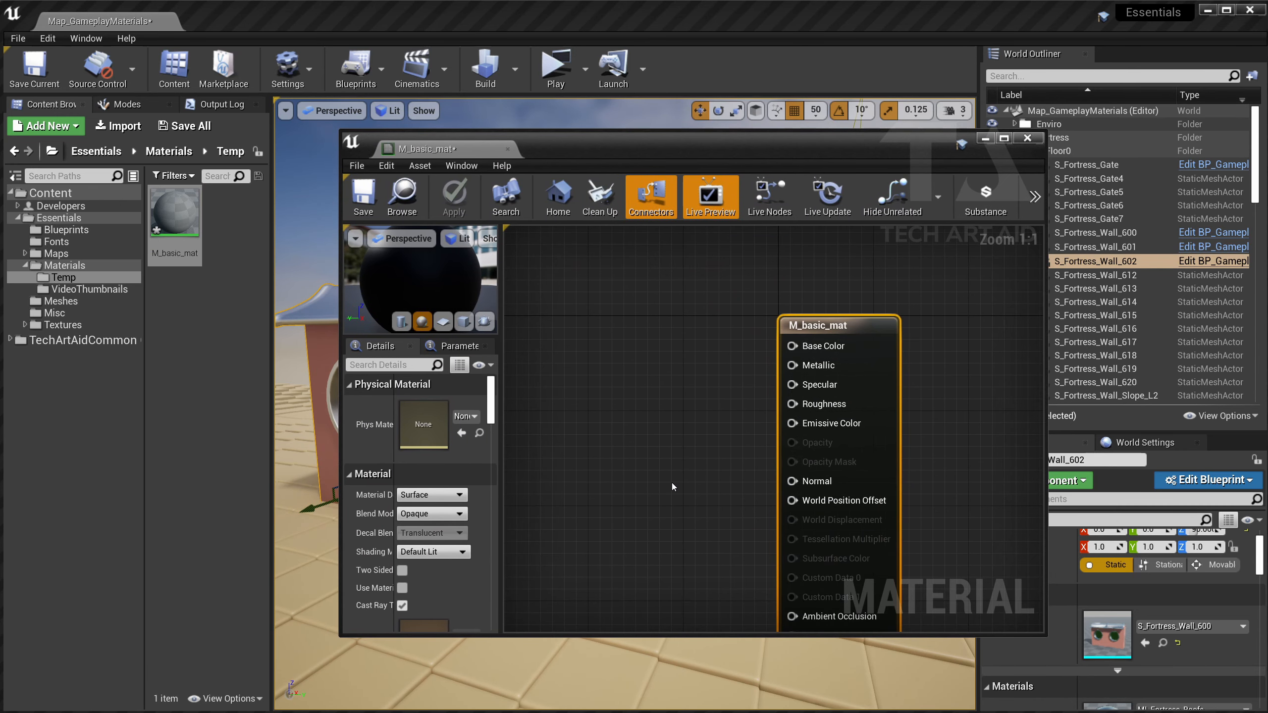
Add a Constant3Vector node to the M_basic_mat graph.
right_click(616, 396)
key(Escape)
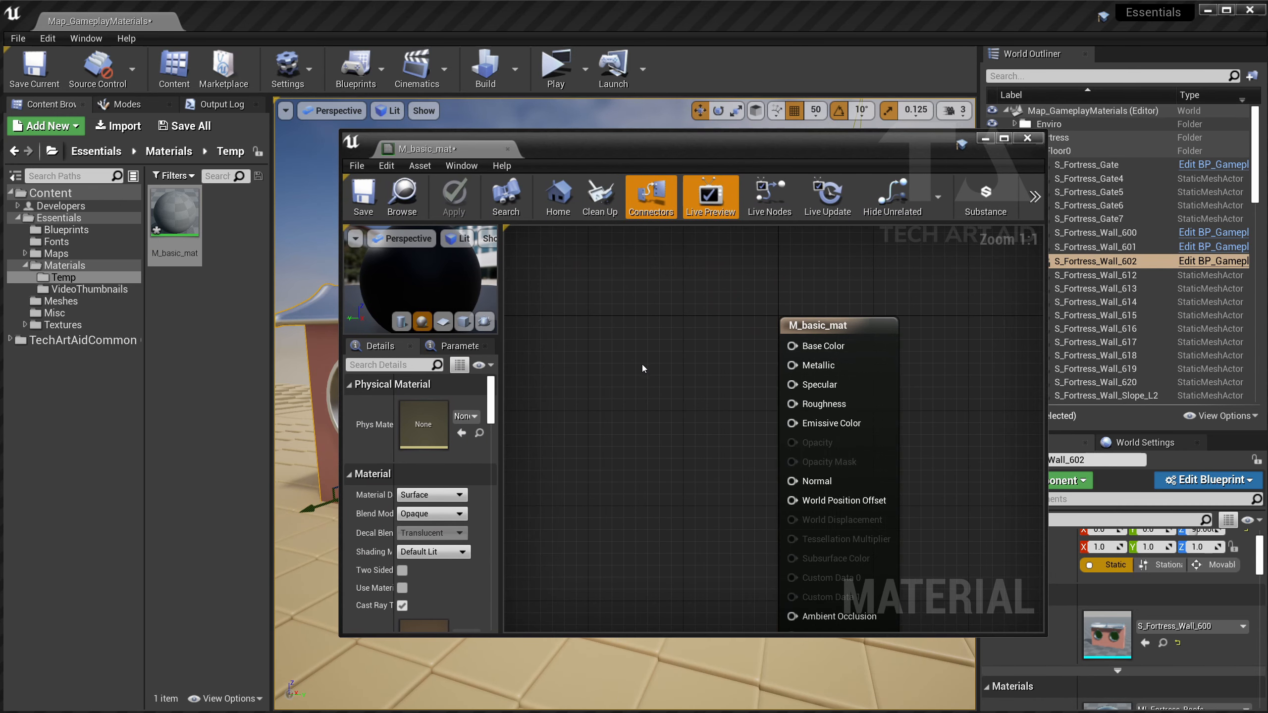
click(642, 365)
right_click(579, 382)
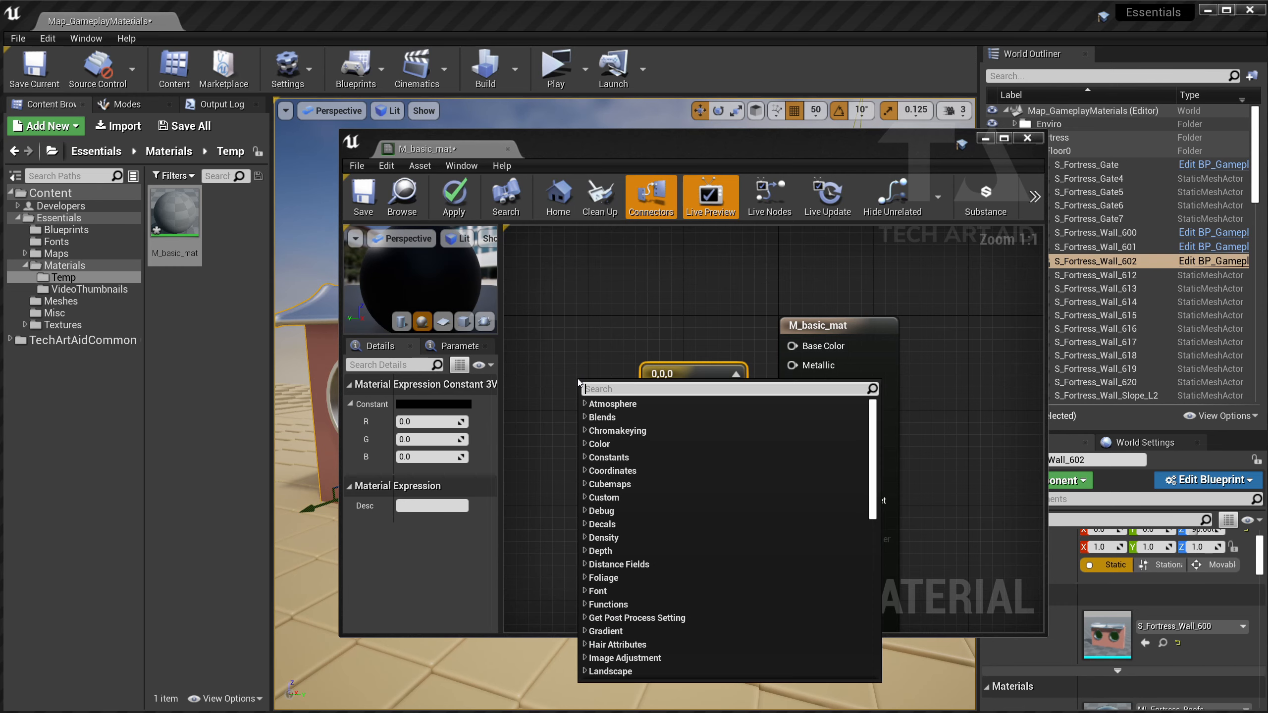
text(ci)
key(BackSpace)
text(onst)
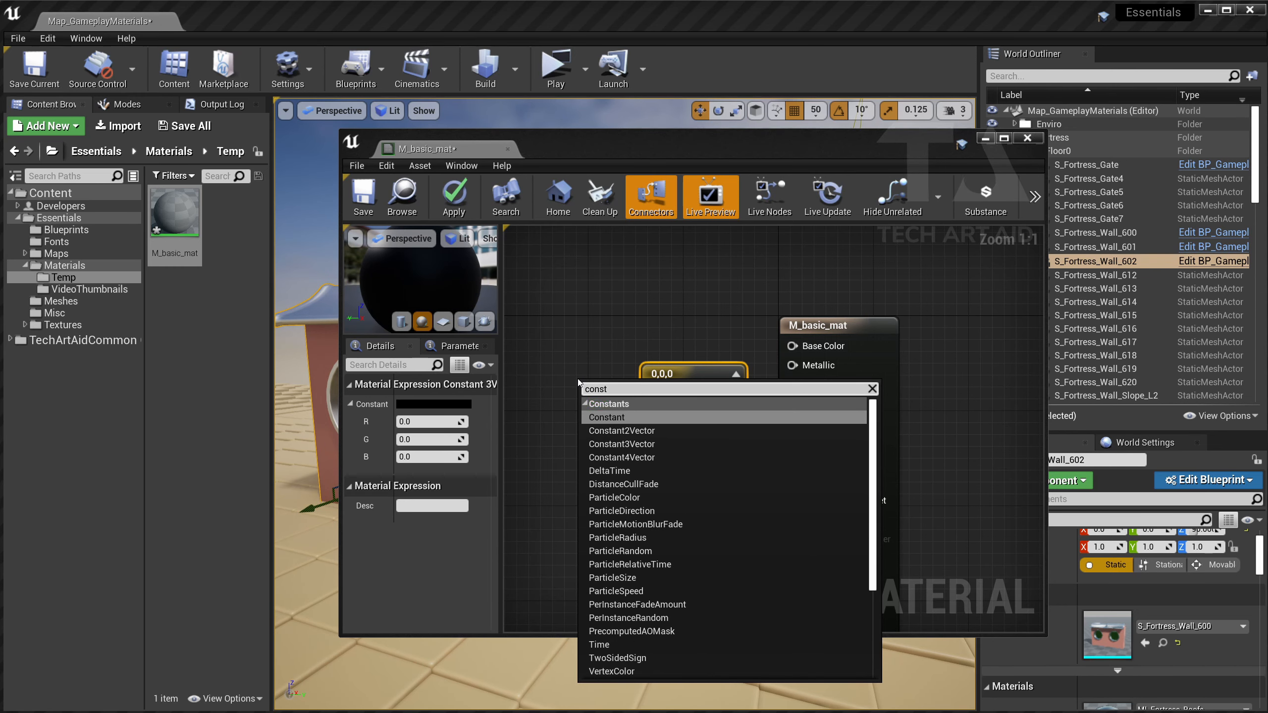
key(Down)
key(Down)
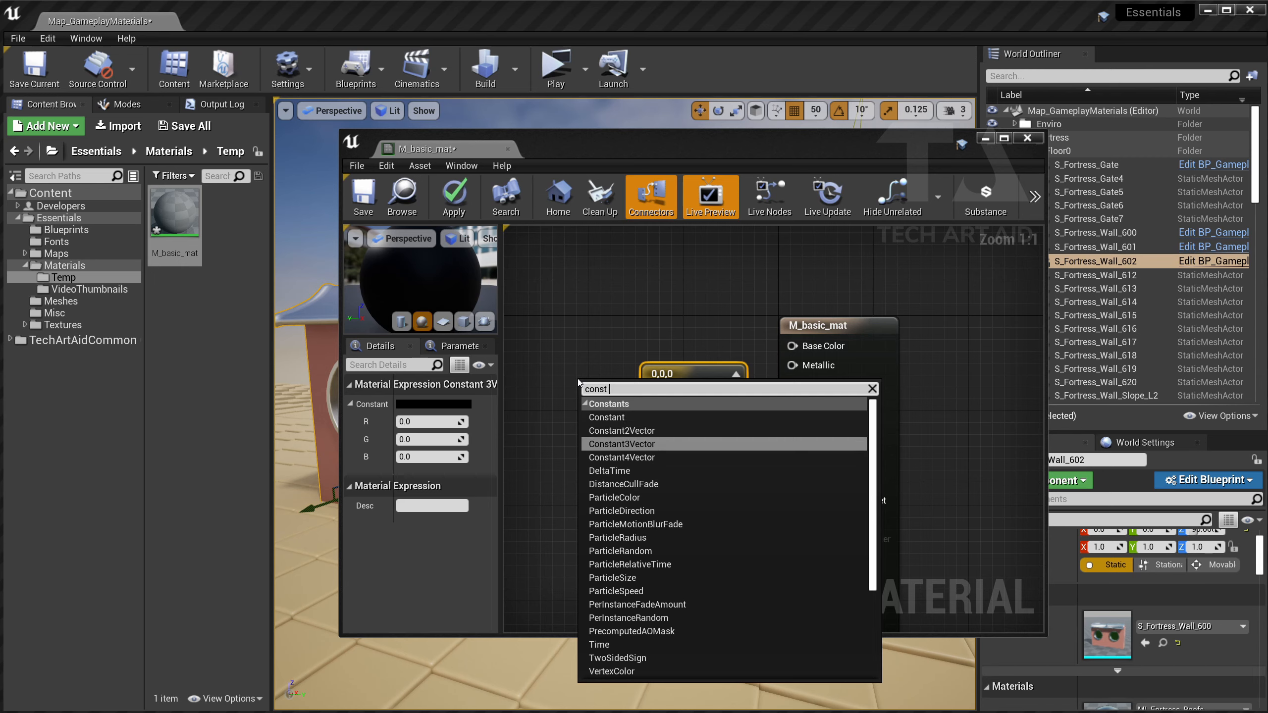
key(Return)
key(Delete)
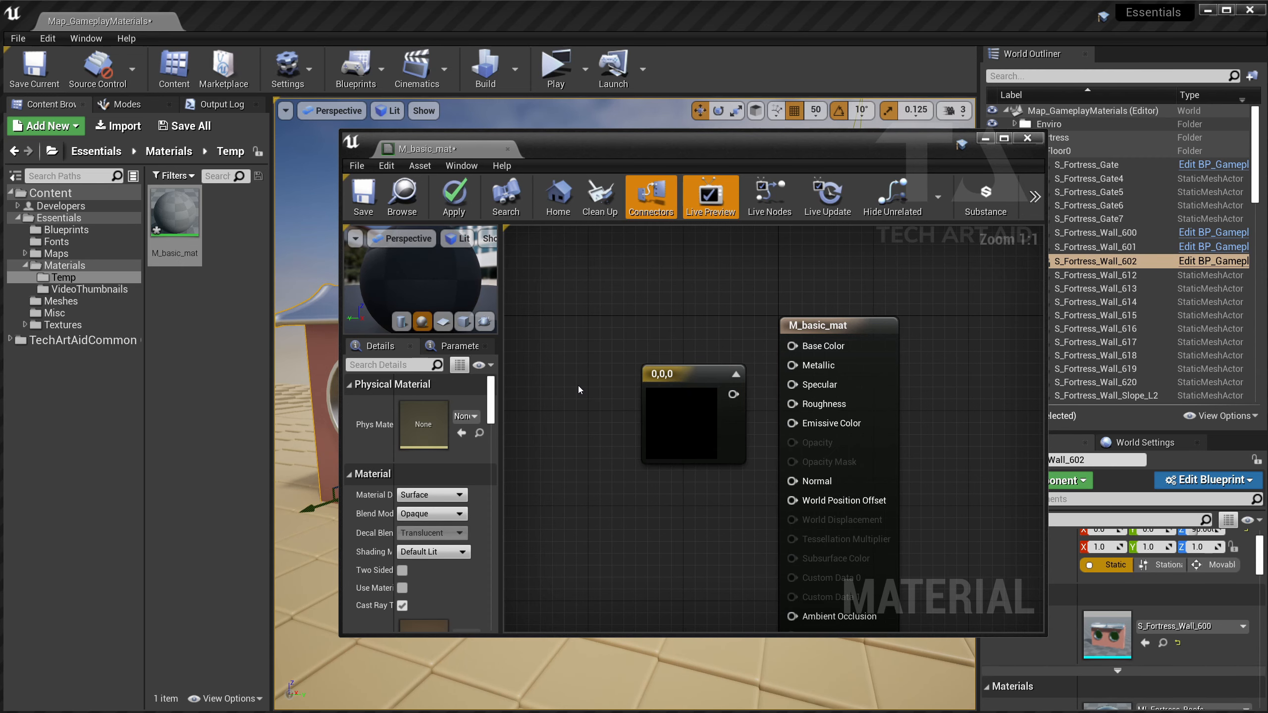
Add a Vector Parameter node named Color and separate it from the constant node.
right_click(579, 386)
text(vector)
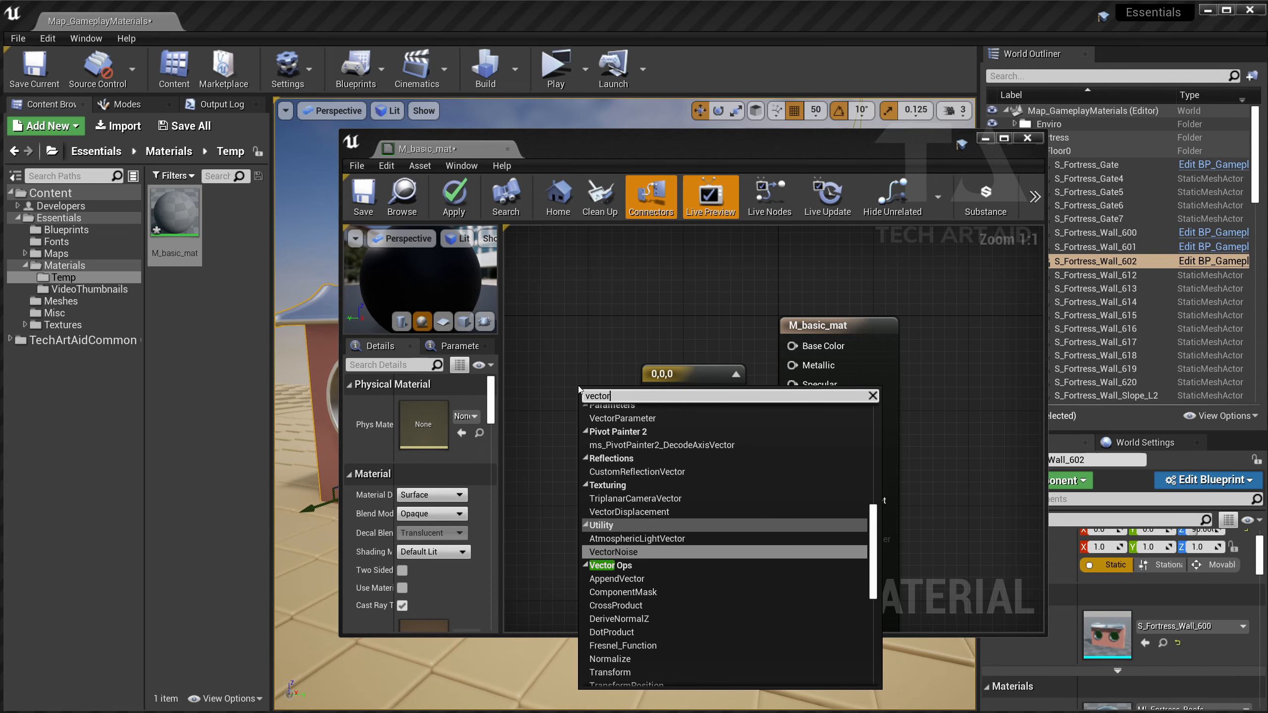
text(pa)
key(Escape)
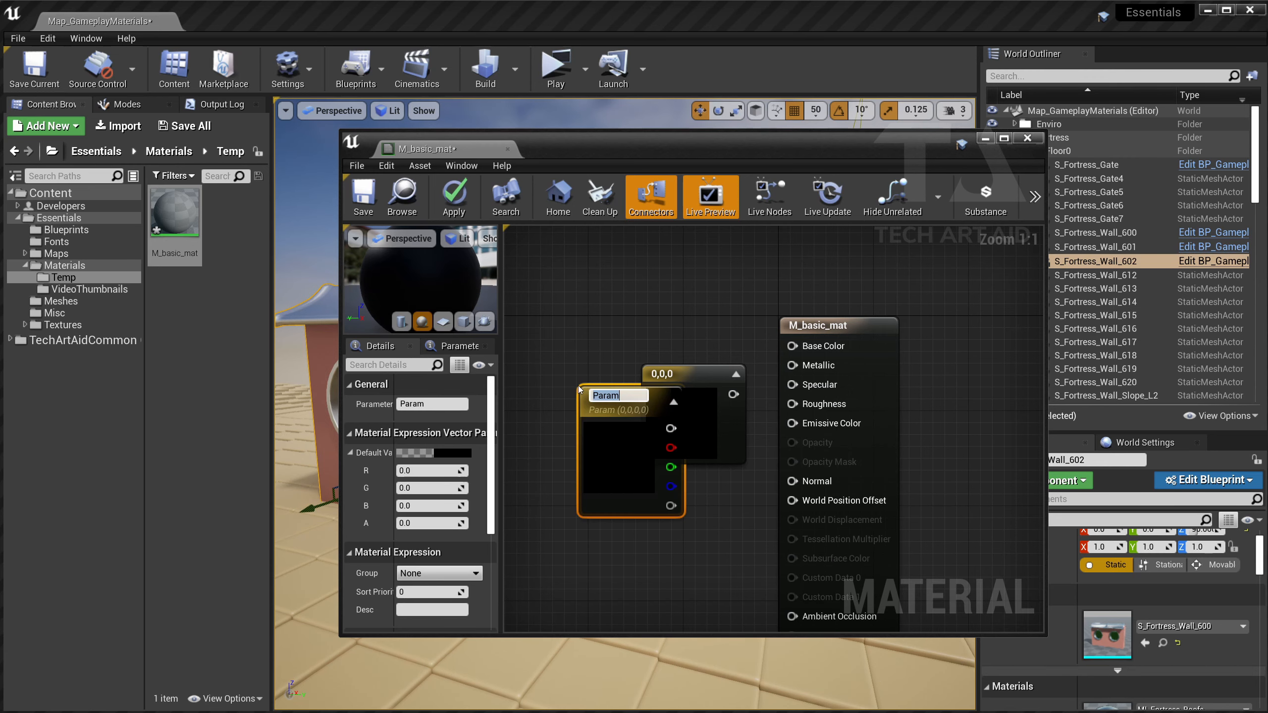
click(579, 385)
key(Return)
drag(579, 389, 582, 449)
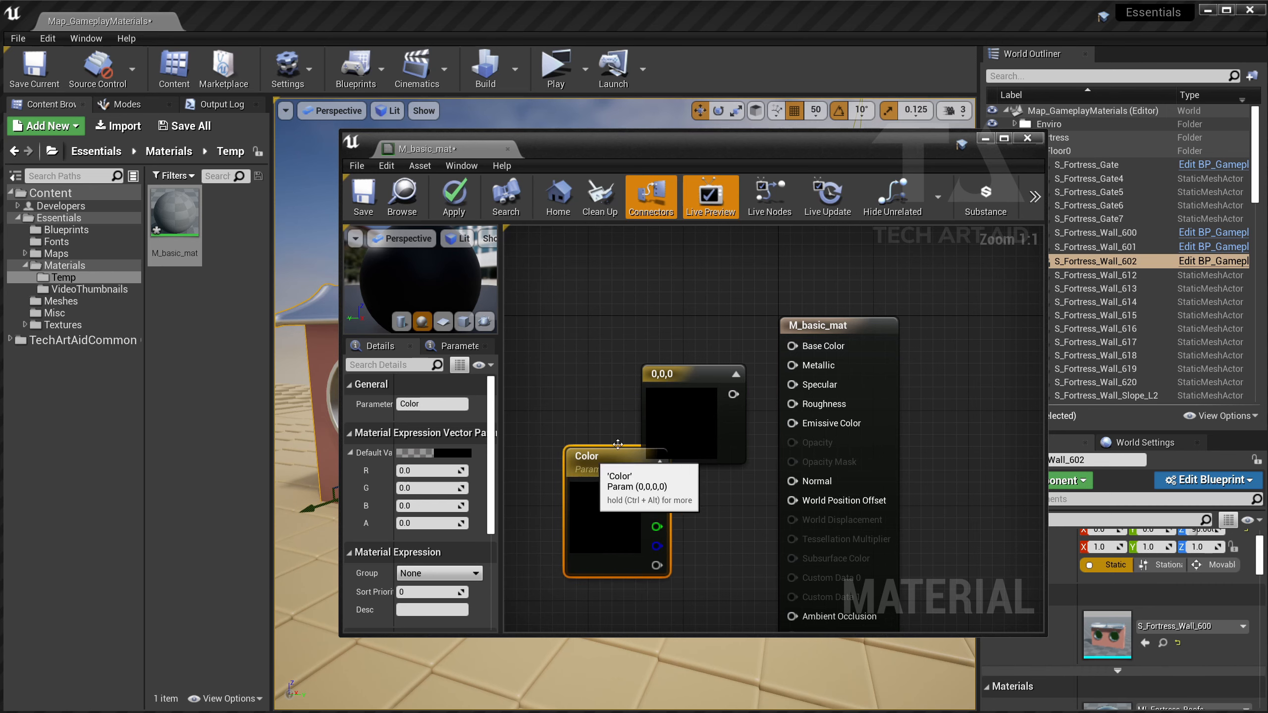
drag(688, 373, 641, 327)
drag(599, 452, 619, 432)
Set Color to R=1, G=1 (yellow), wire it to Base Color, and save.
click(432, 471)
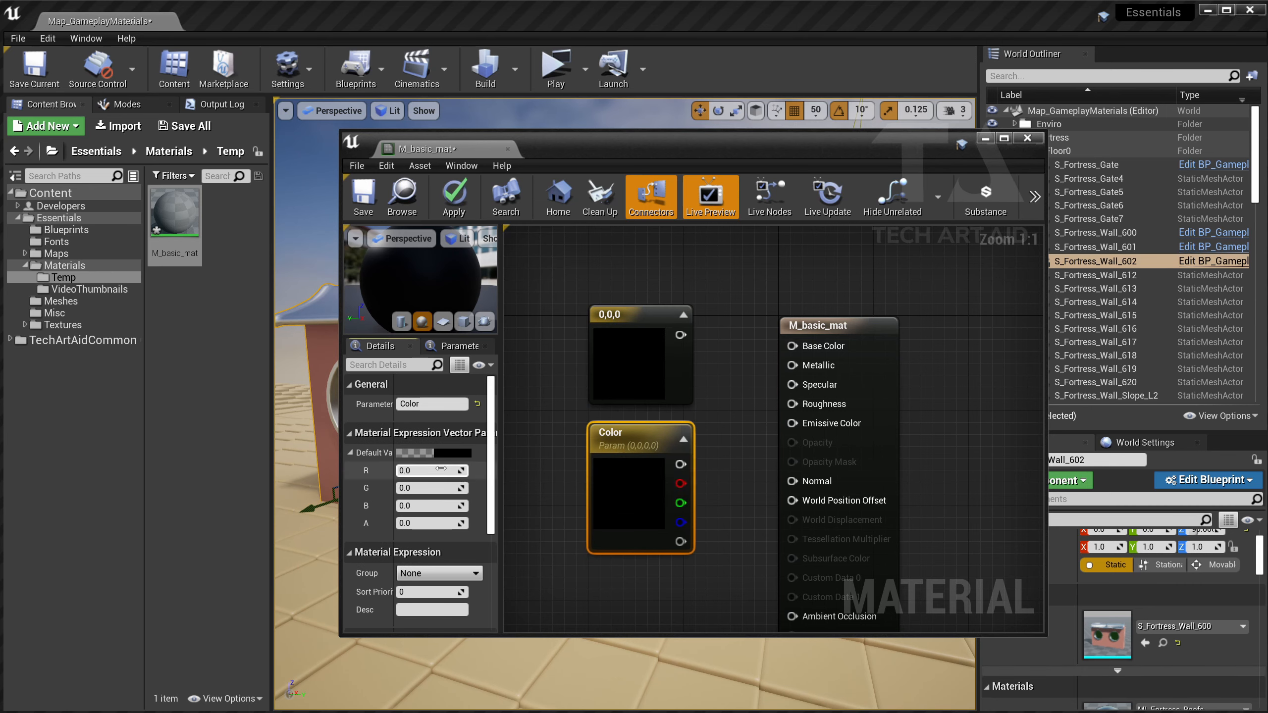
text(1)
key(Tab)
text(1)
drag(691, 465, 792, 346)
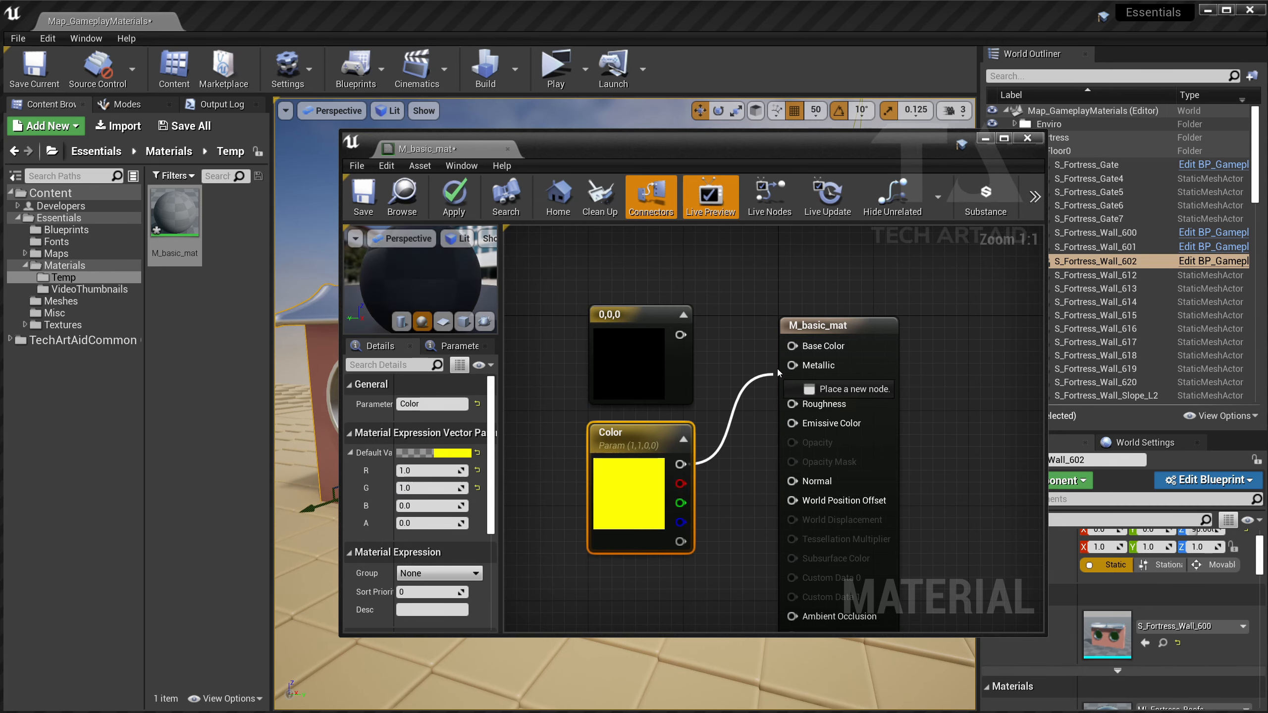
click(364, 195)
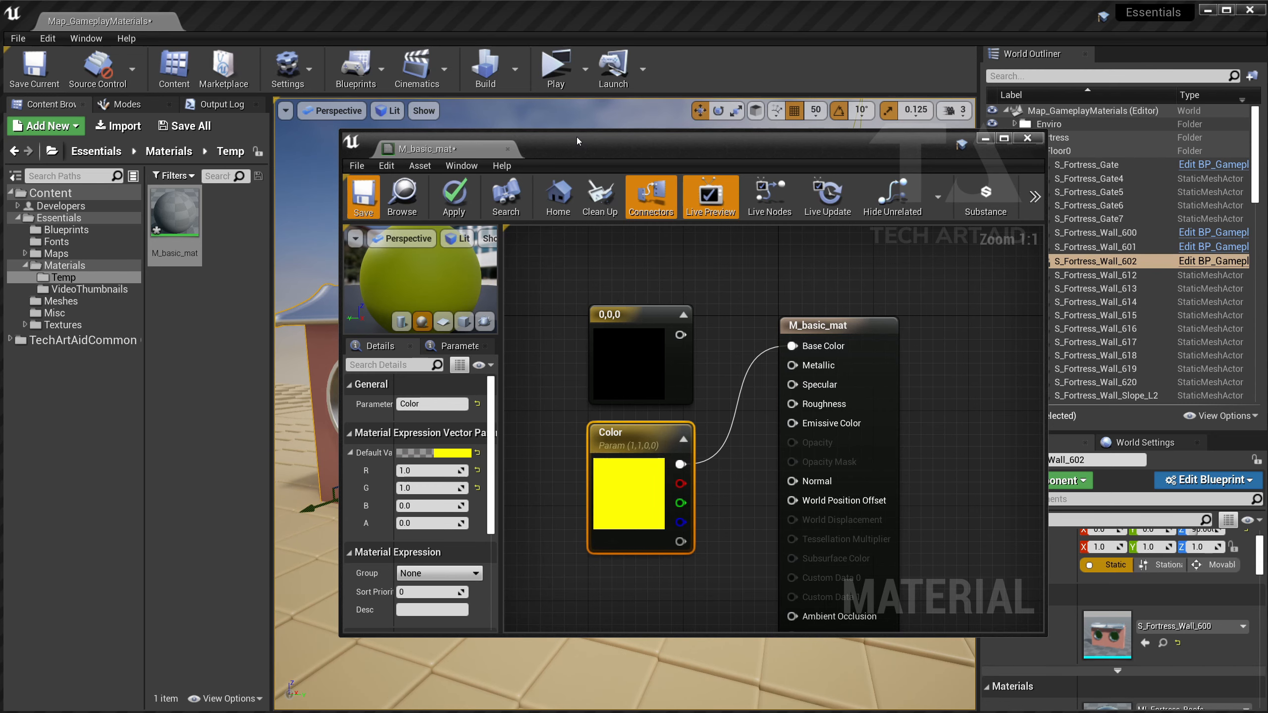
Create the MI_yellow instance of M_basic_mat and begin creating a second instance.
right_click(174, 205)
click(227, 229)
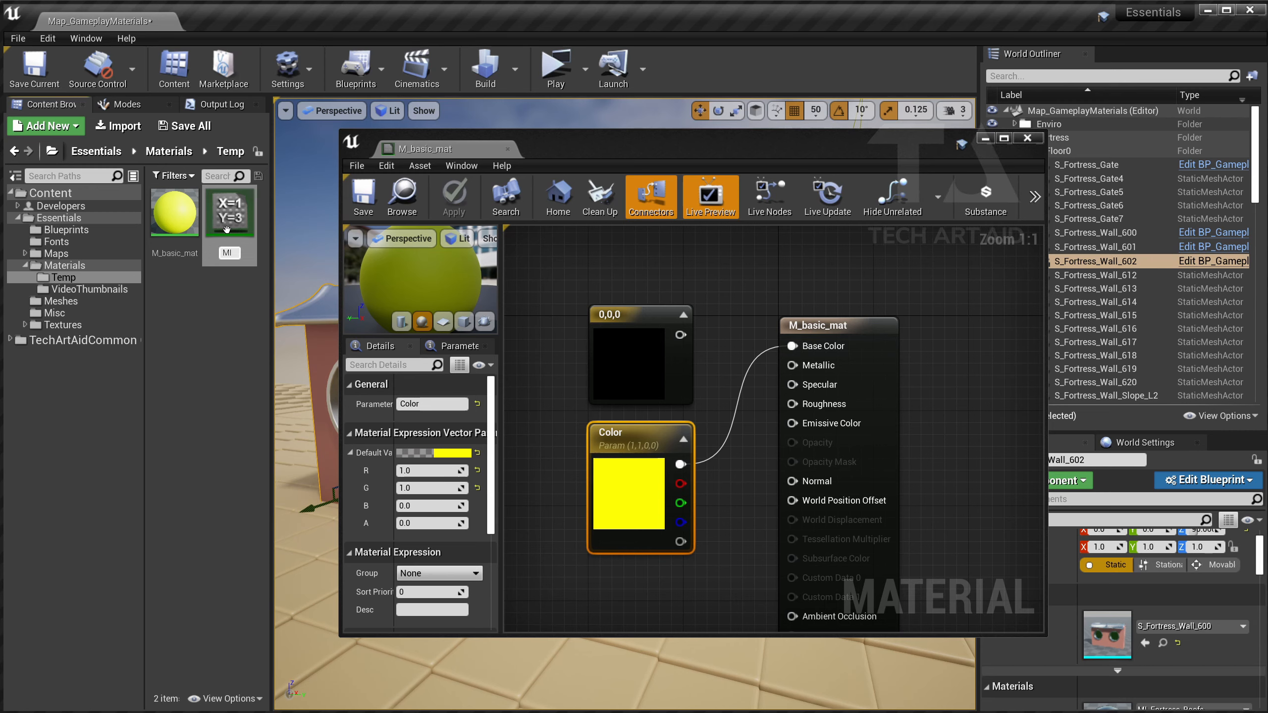
text(MI_yellow)
key(Return)
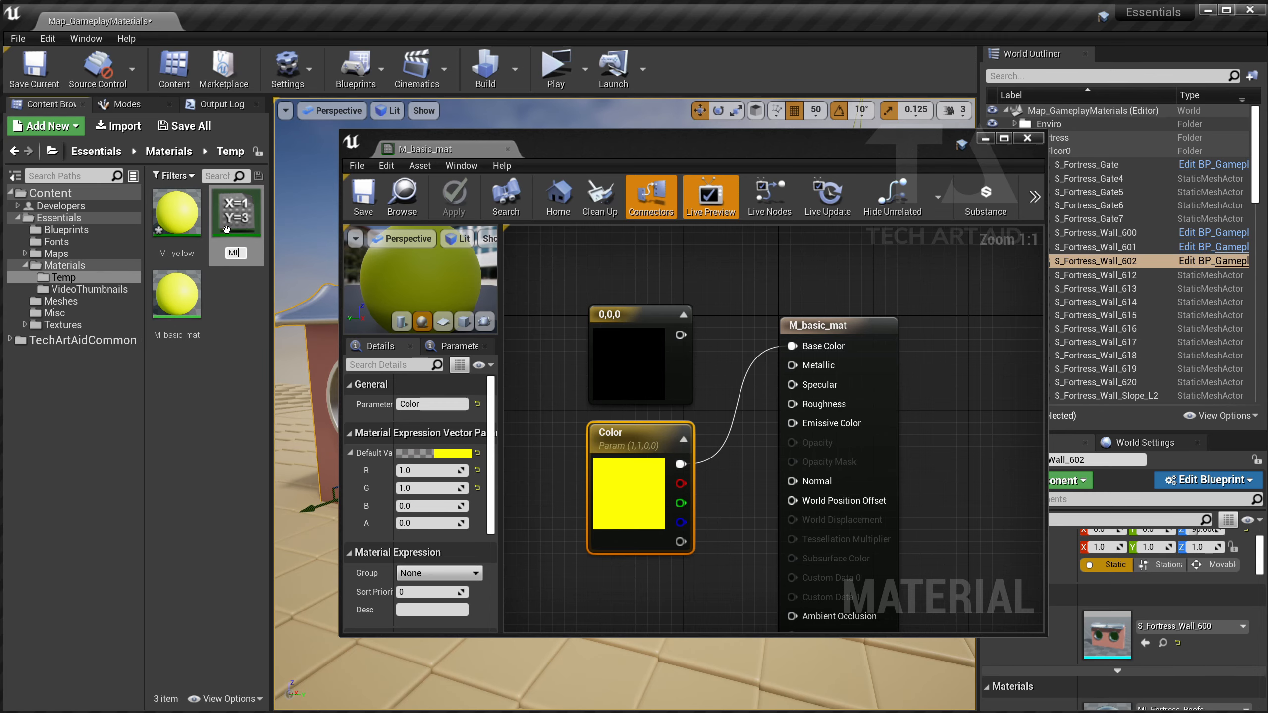
key(Escape)
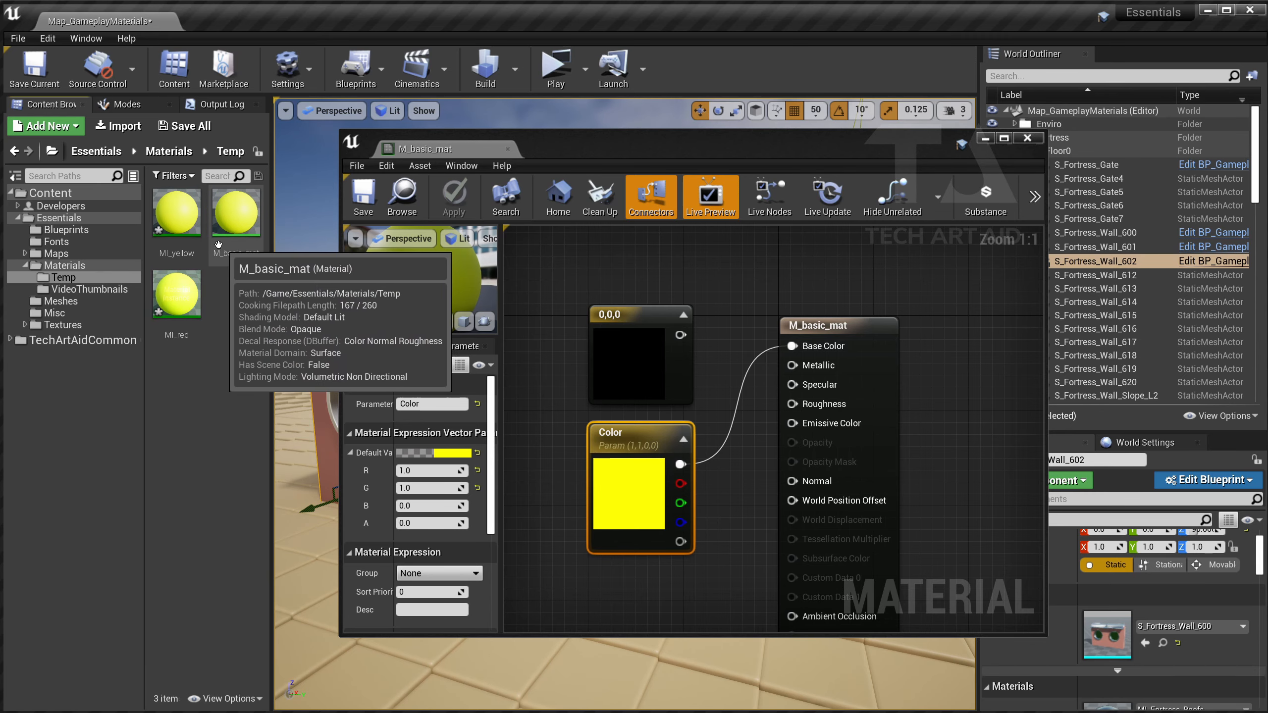
right_click(227, 229)
Name the second instance MI_red and open it in the instance editor.
text(MI_red)
key(Return)
double_click(177, 295)
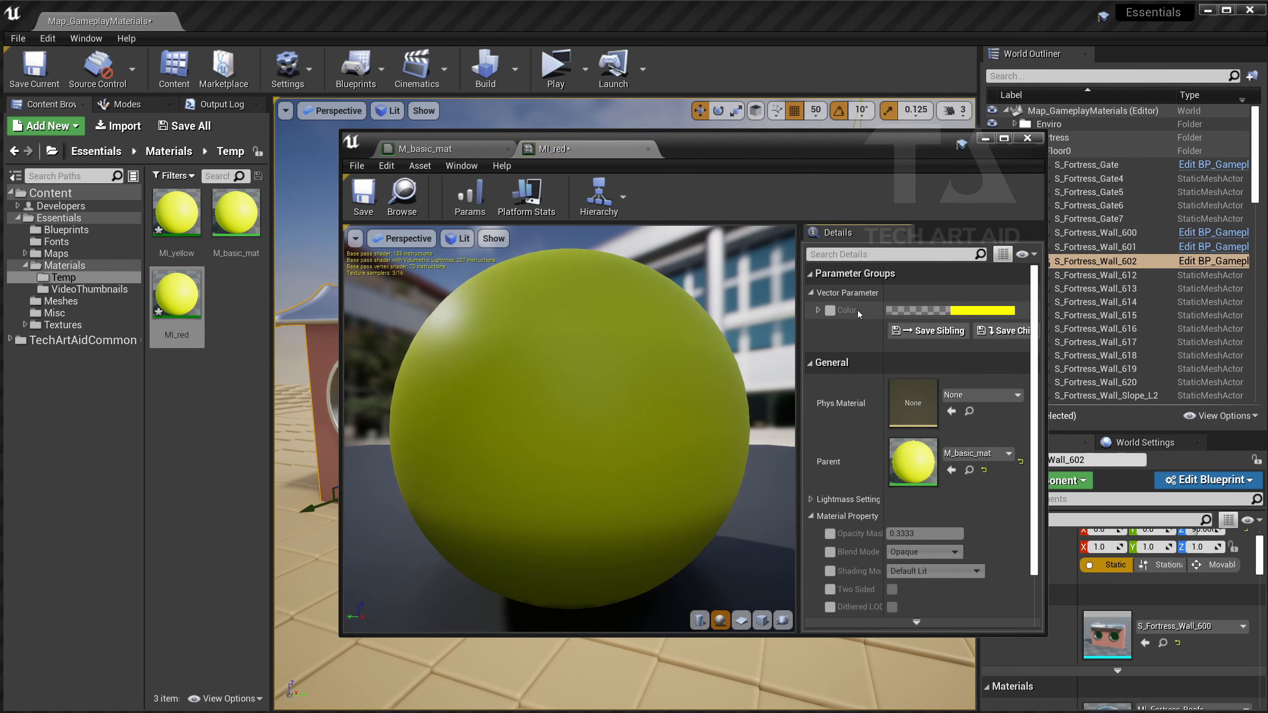
click(424, 148)
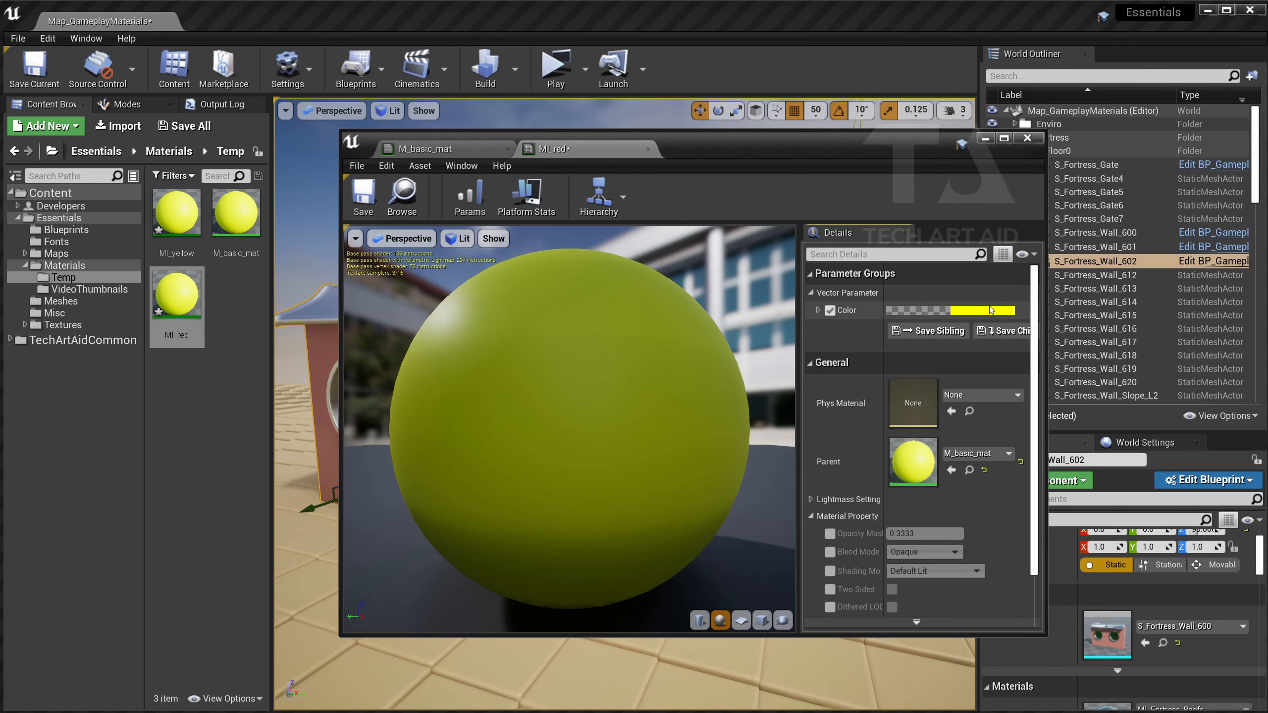
Enable the Color override, set it to pure red, and save MI_red.
click(991, 309)
click(1127, 382)
click(1217, 673)
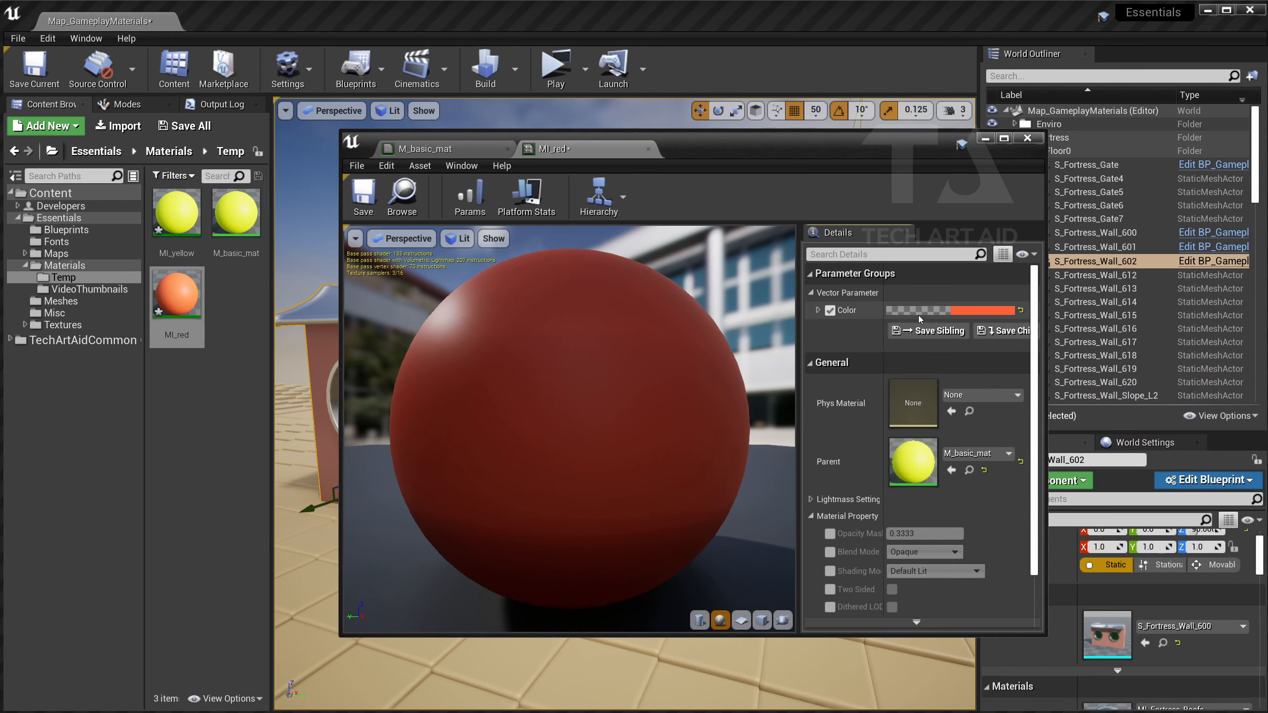
click(954, 312)
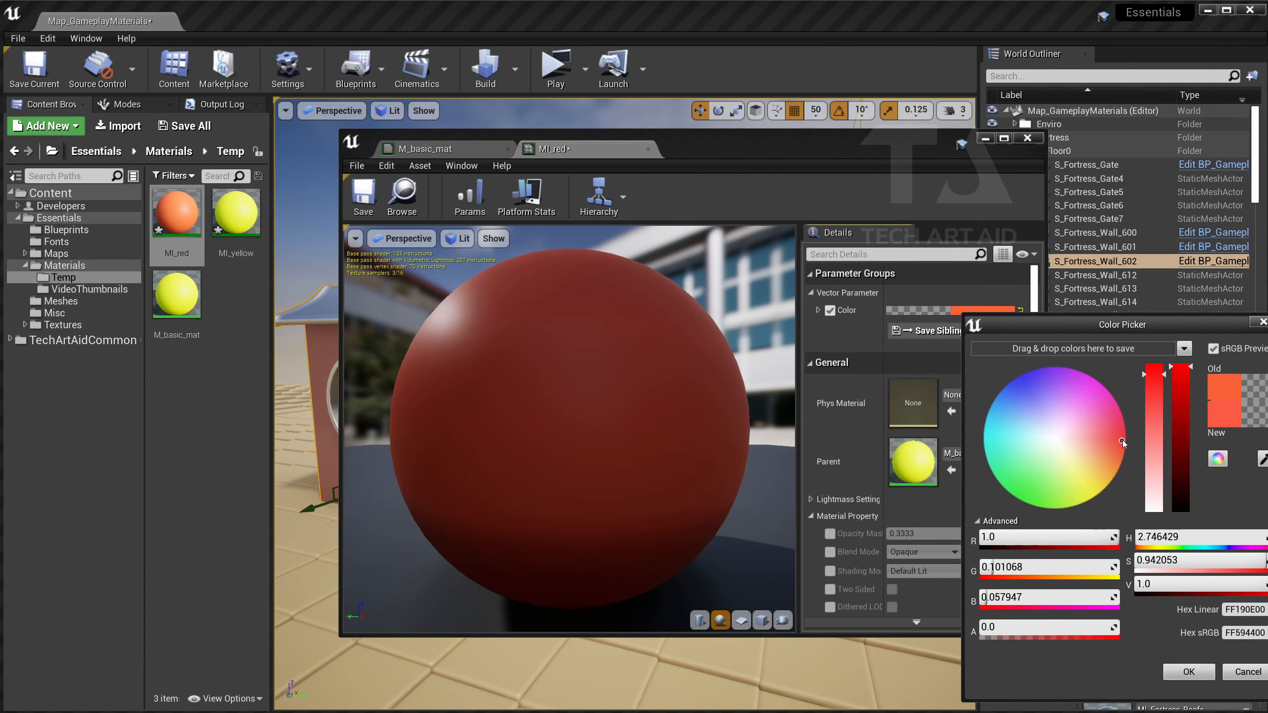
click(1122, 443)
click(1189, 671)
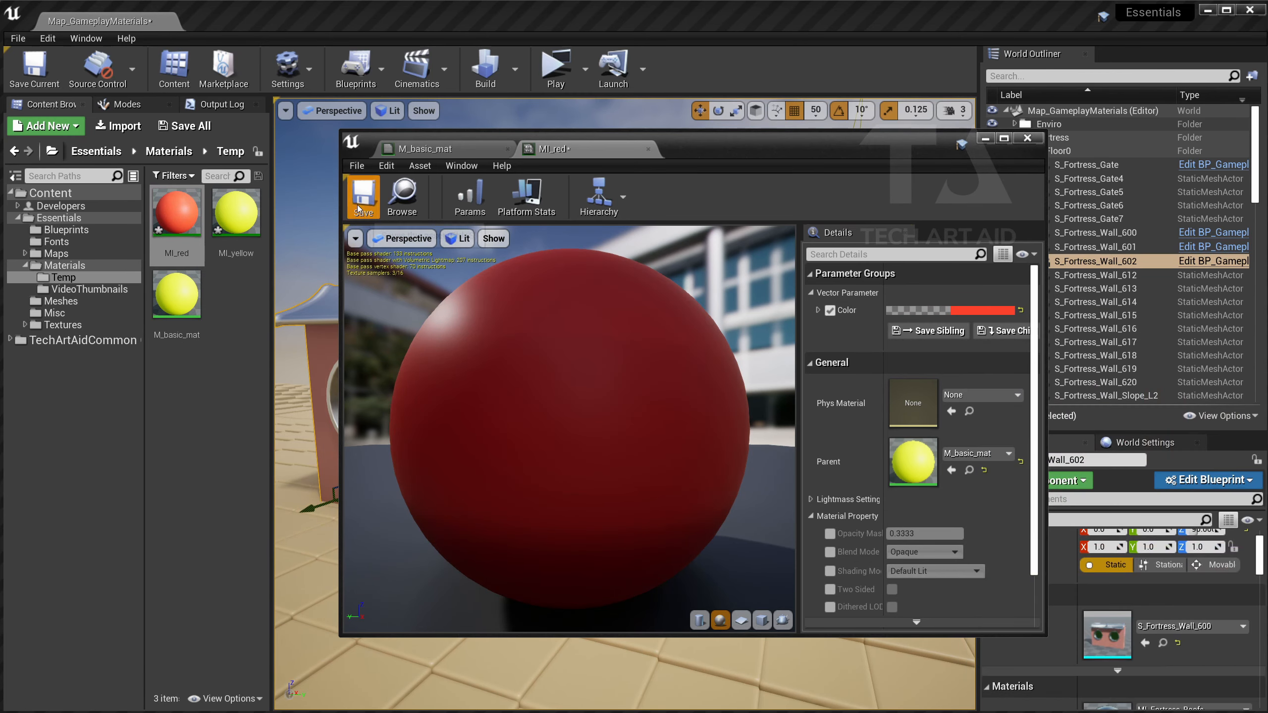
click(359, 207)
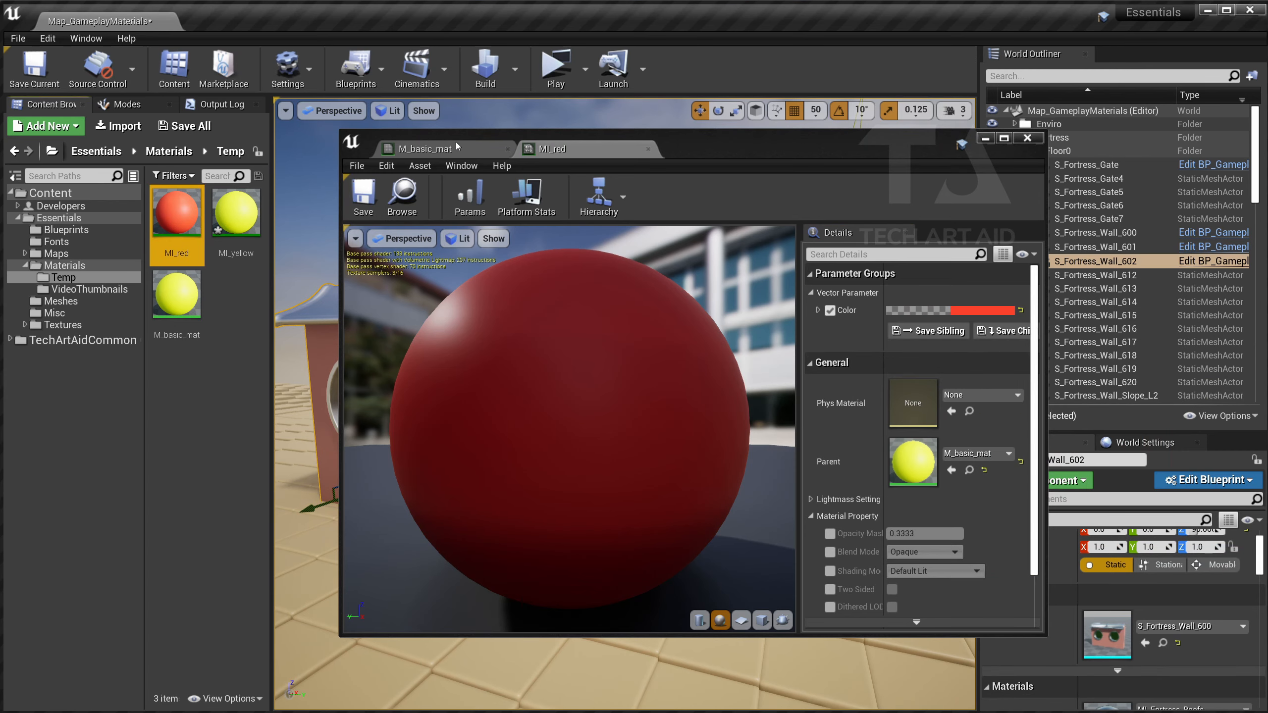
Check the base material graph, then close the MI_red editor.
click(456, 143)
scroll(849, 350, down, 1)
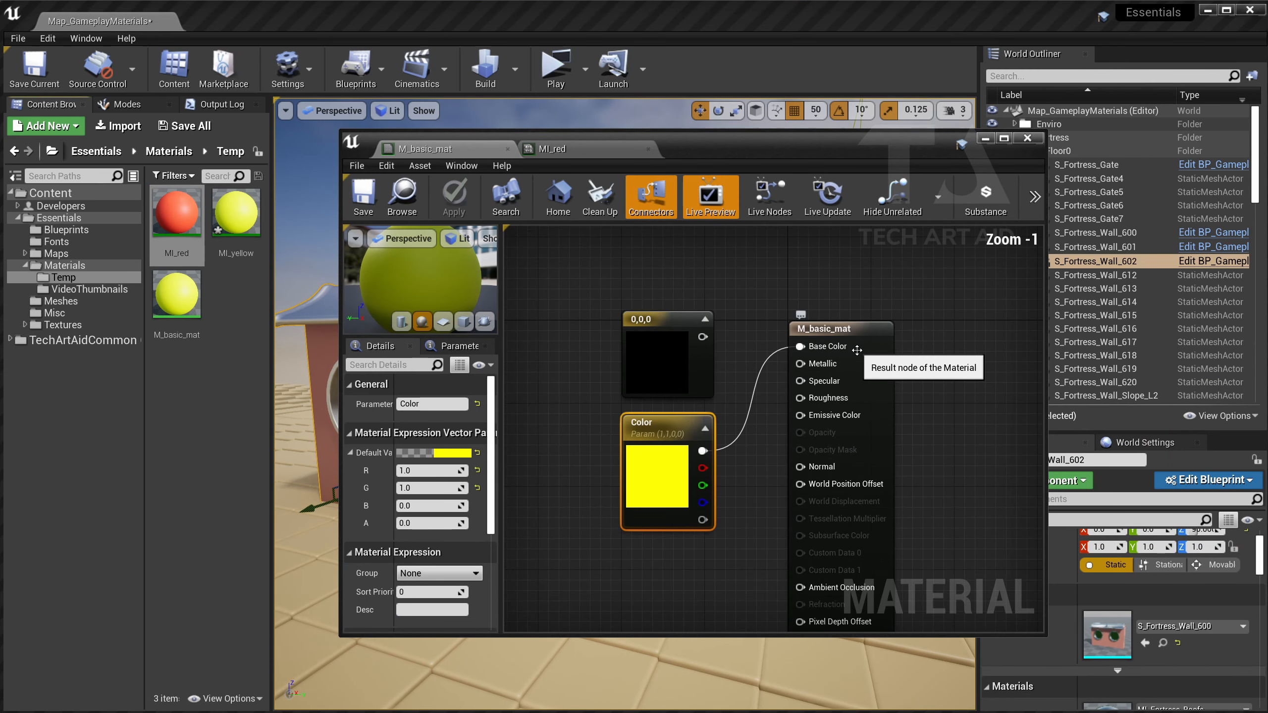
click(552, 149)
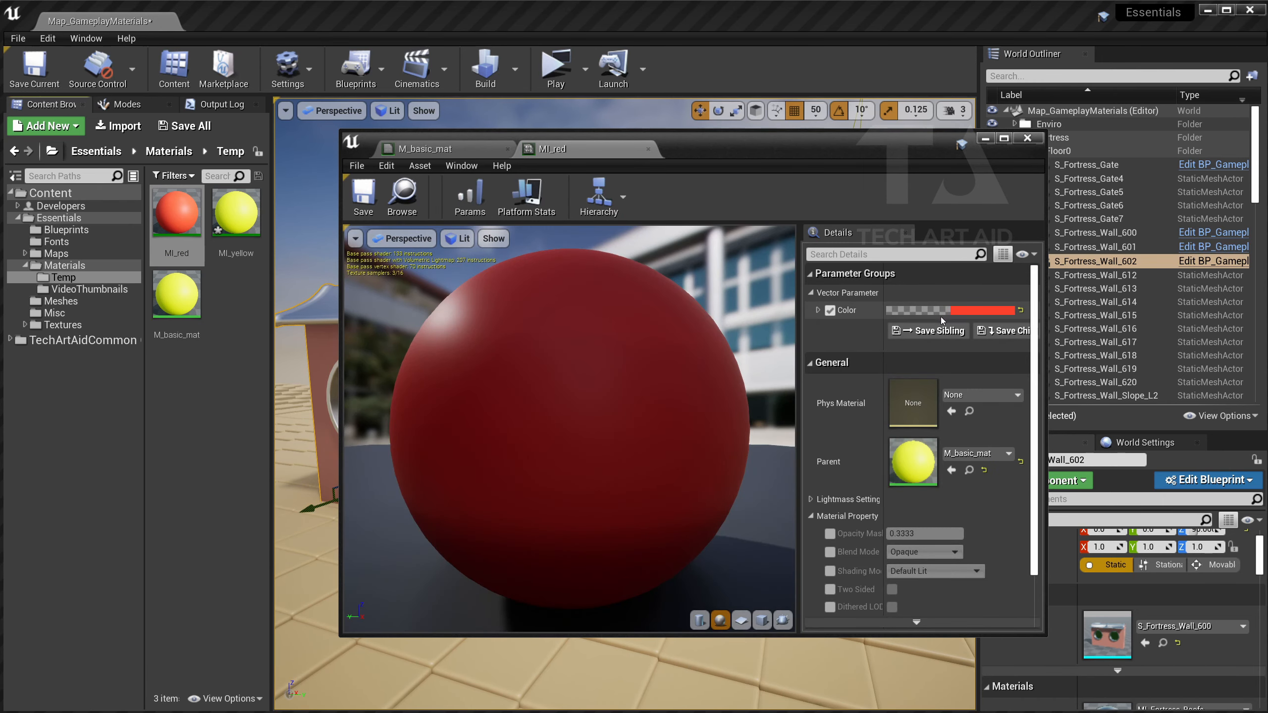
click(402, 197)
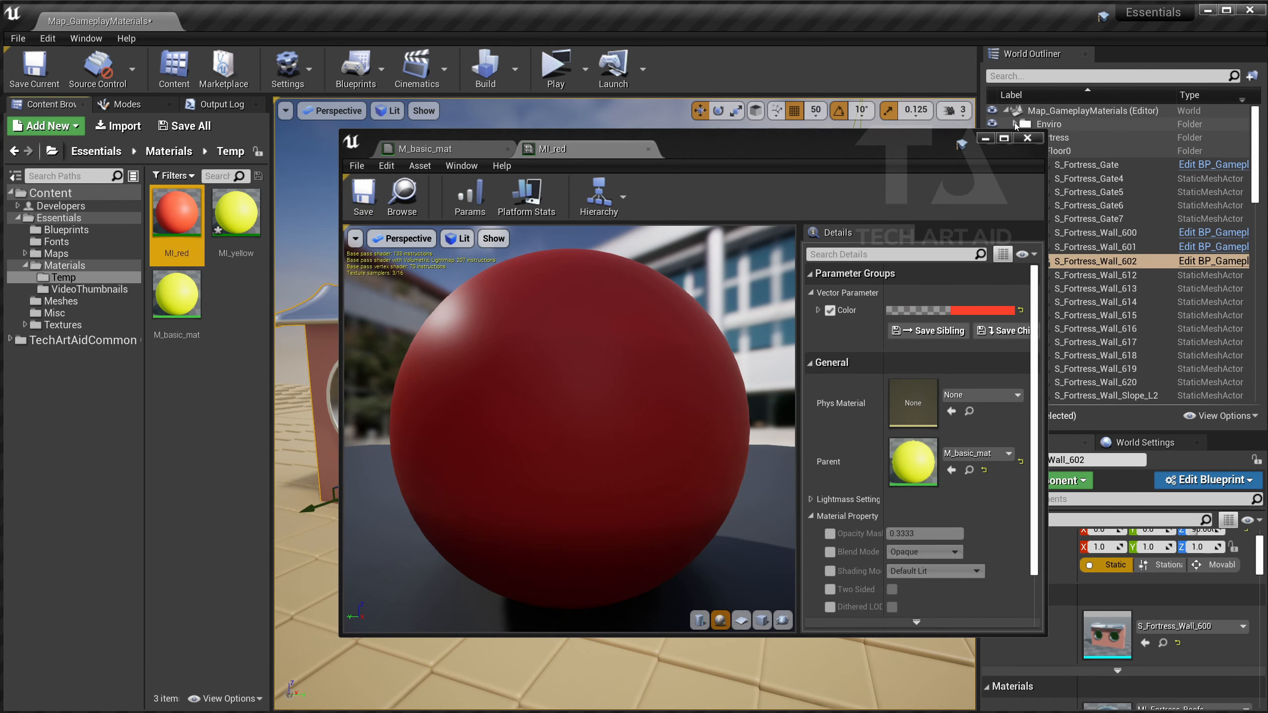
click(985, 138)
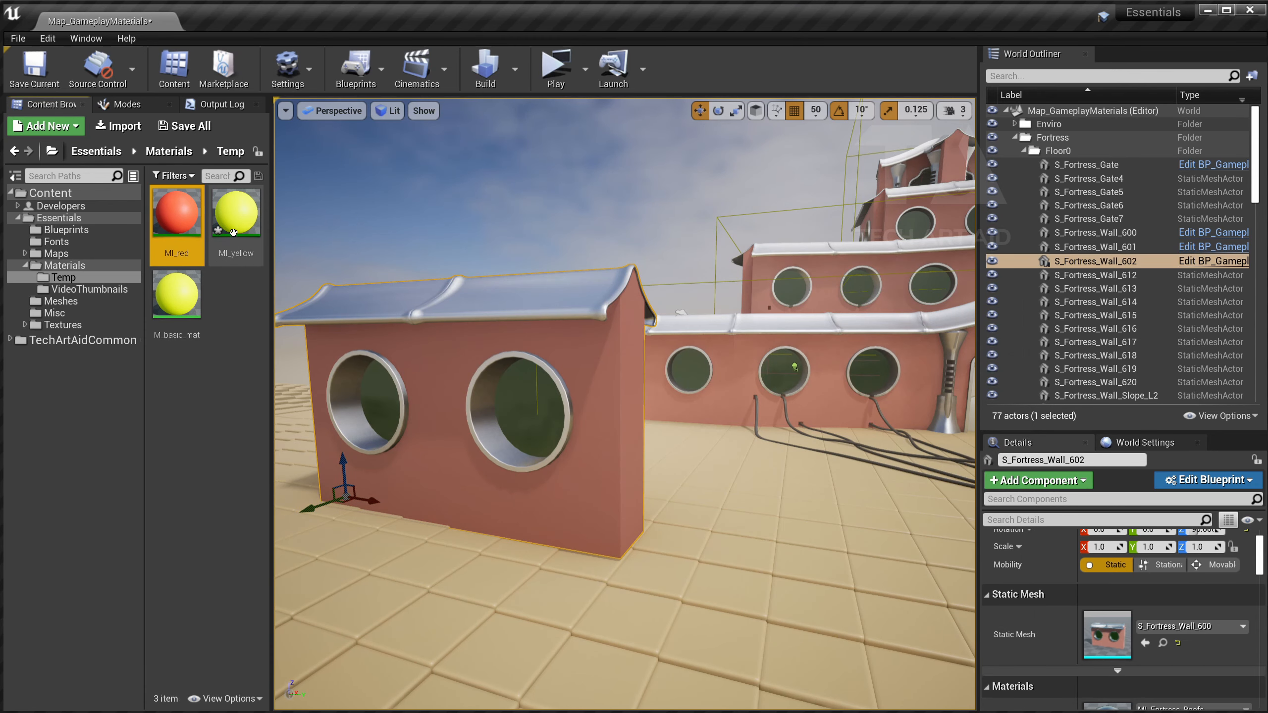
Drop MI_yellow, then MI_red onto S_Fortress_Wall_602's window glass and save all.
drag(233, 233, 545, 439)
drag(177, 213, 517, 338)
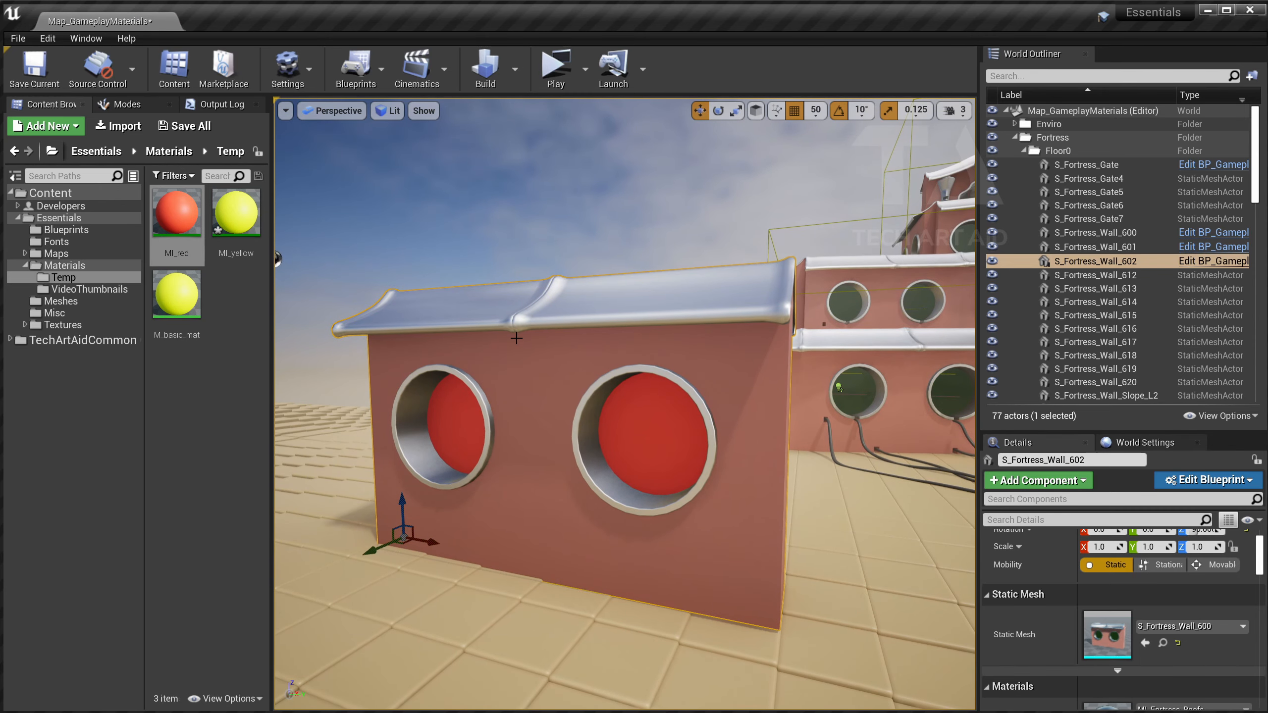
click(236, 215)
key(ctrl+s)
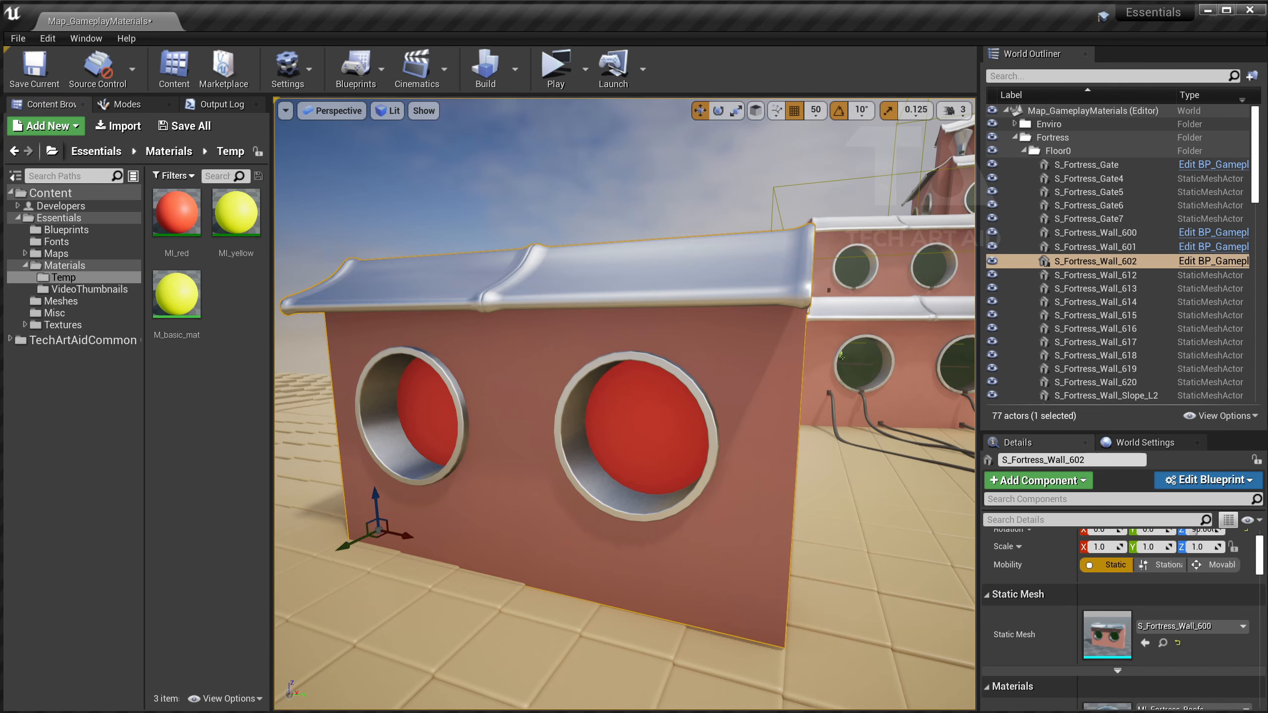
right_drag(492, 291, 492, 291)
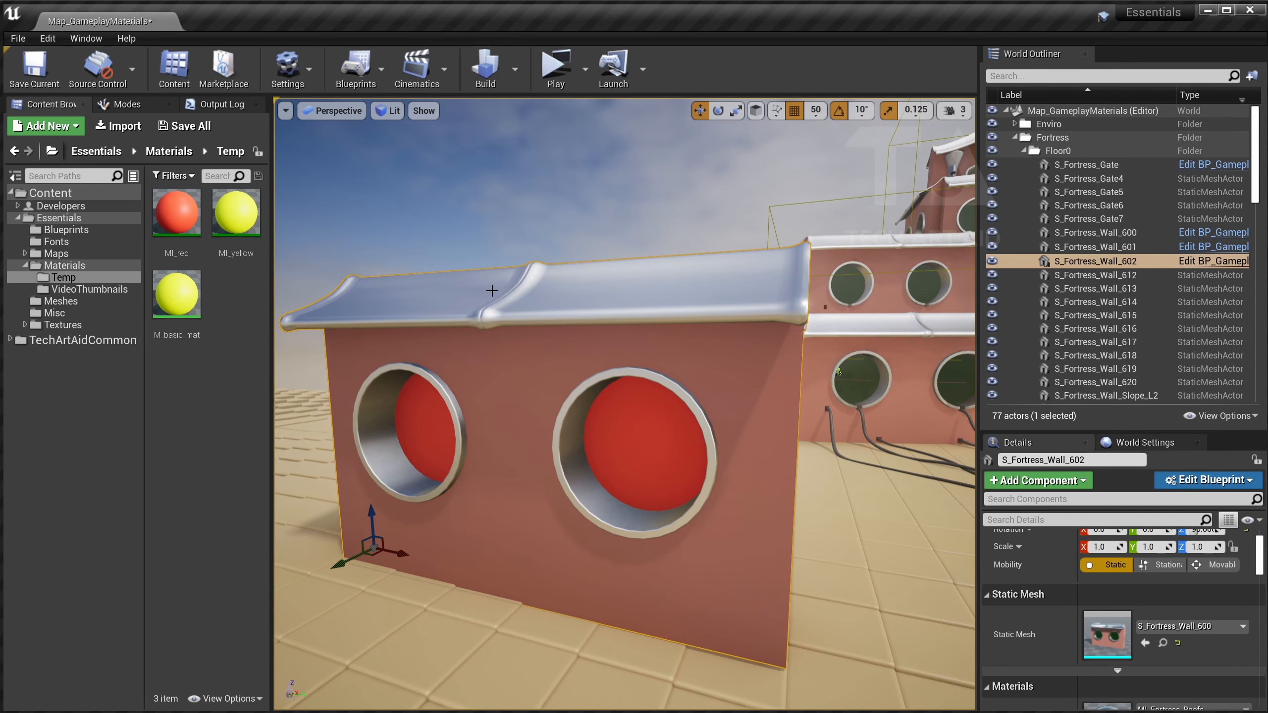
Create an Actor Blueprint named BP_temp_mesh in Temp and open it.
right_click(194, 375)
click(238, 411)
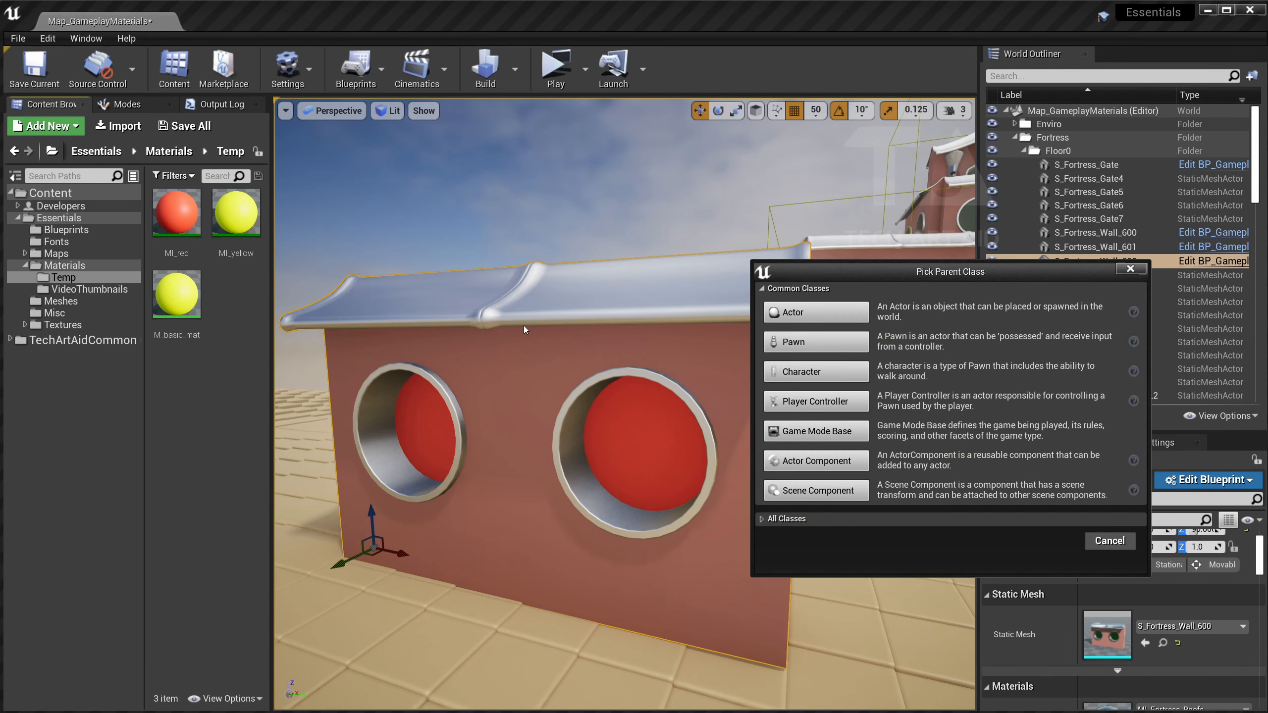
click(582, 304)
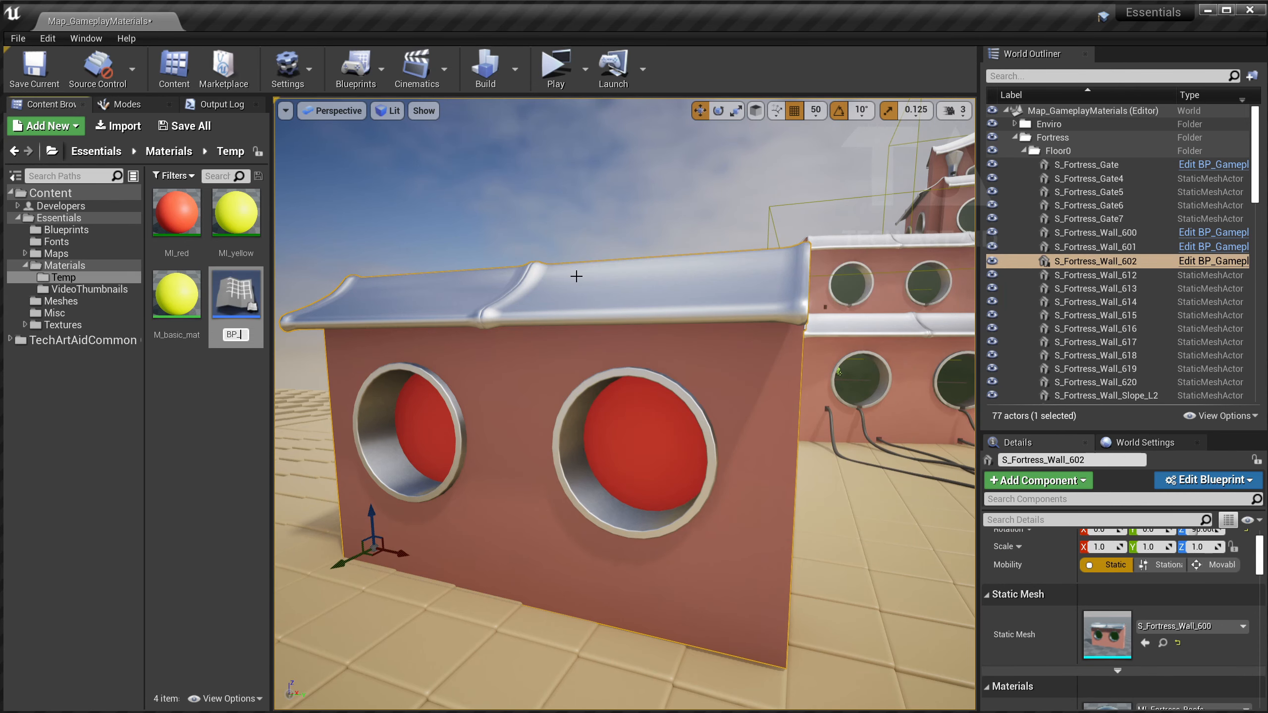
text(BP_temp_mesh)
key(Return)
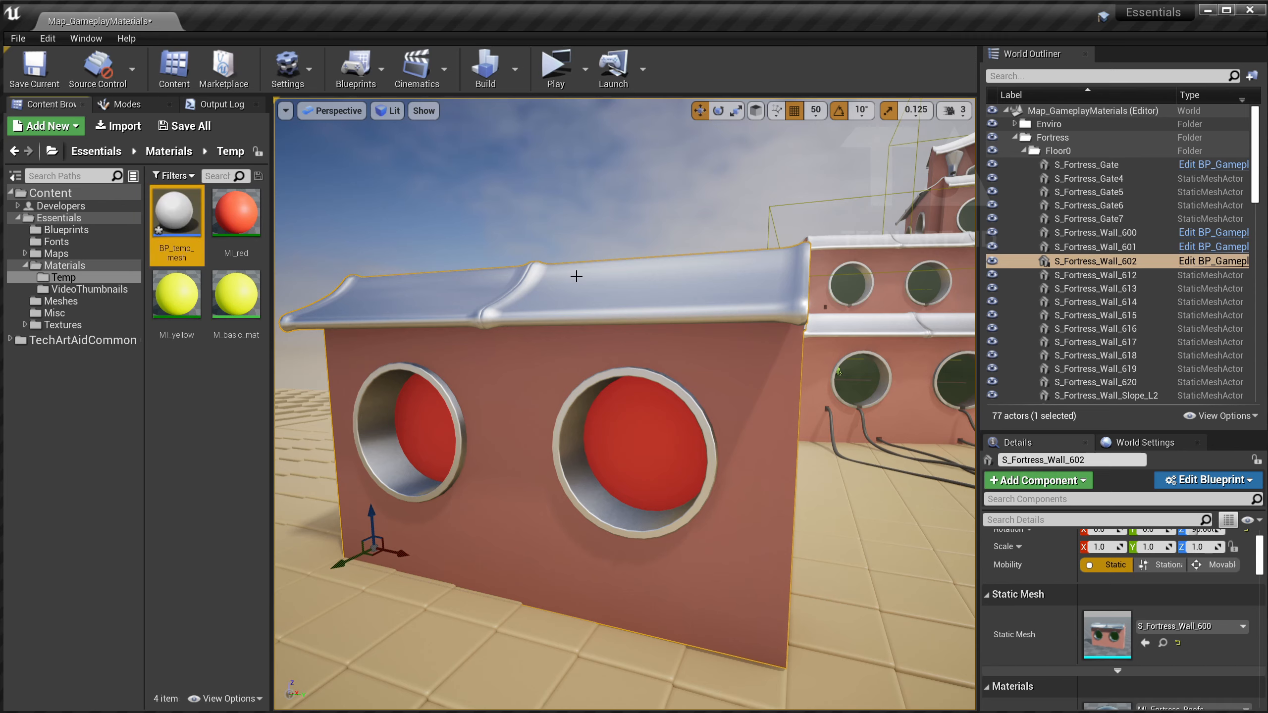
double_click(176, 215)
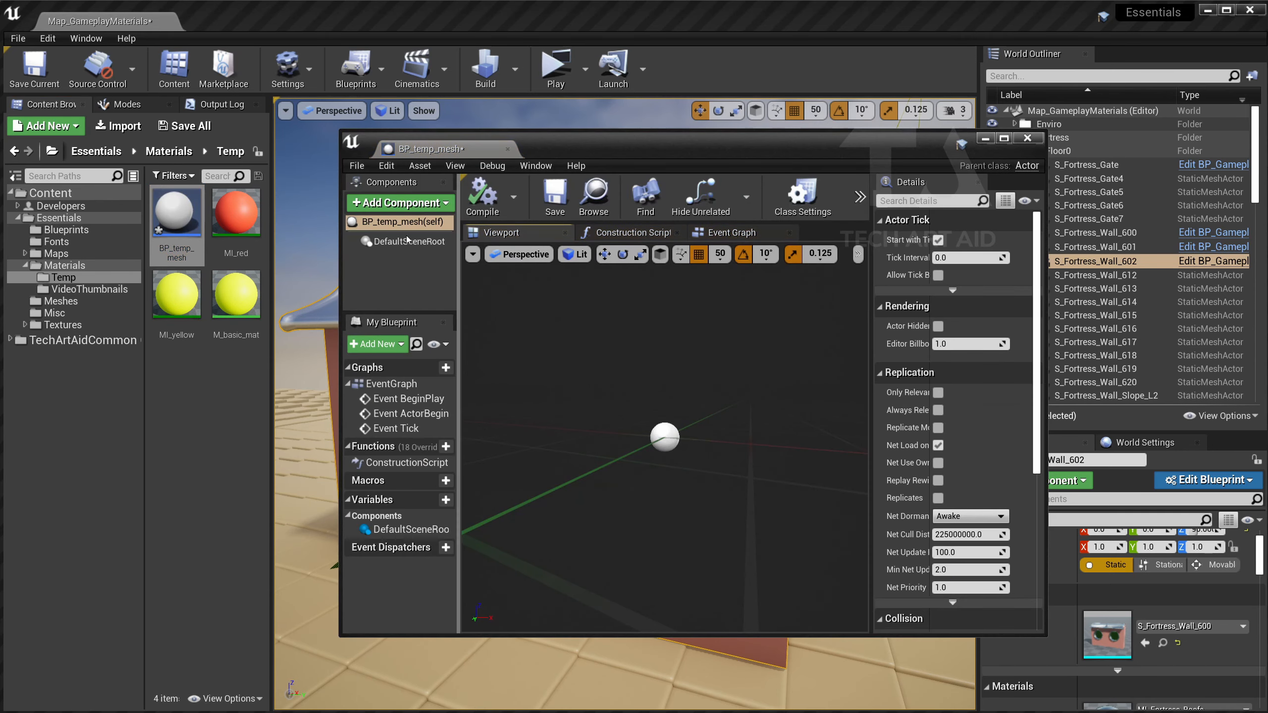
Add a Scene component and make it the blueprint's root.
click(399, 202)
text(scene)
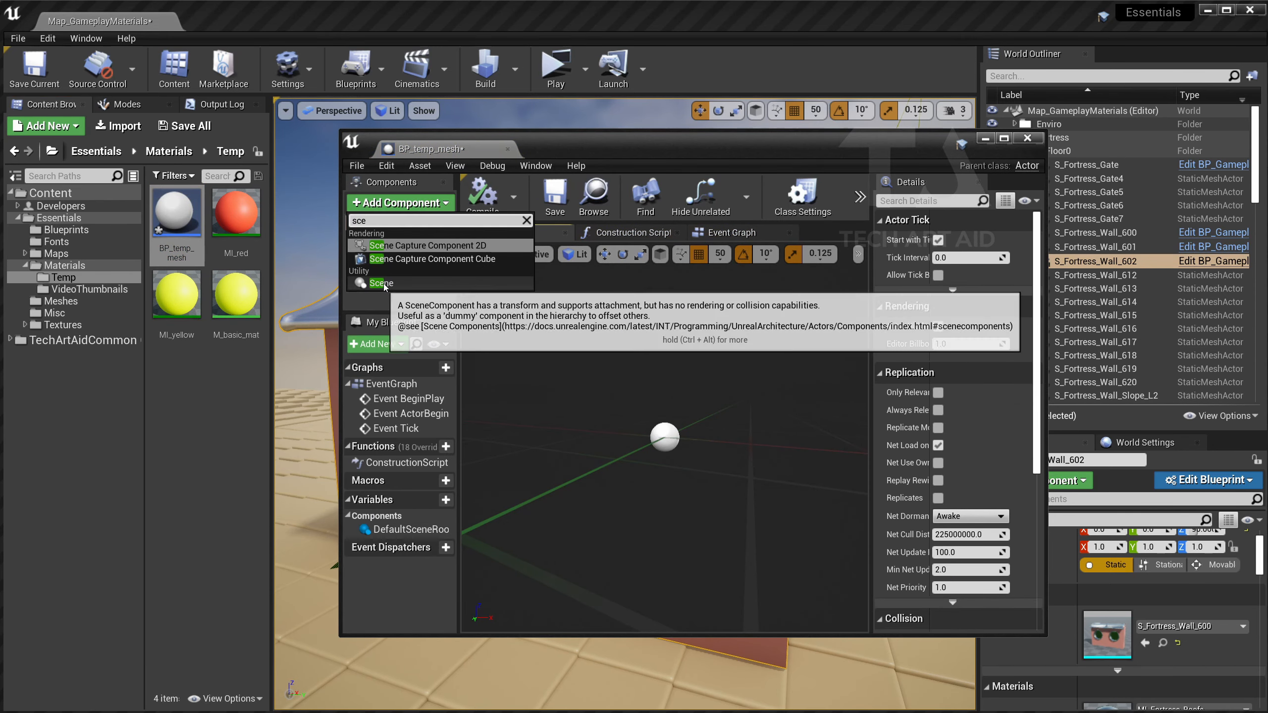
click(384, 257)
key(Return)
drag(388, 267, 395, 241)
Add a StaticMesh component with its default name beneath Scene.
click(399, 202)
text(stat)
key(Down)
key(Down)
key(Down)
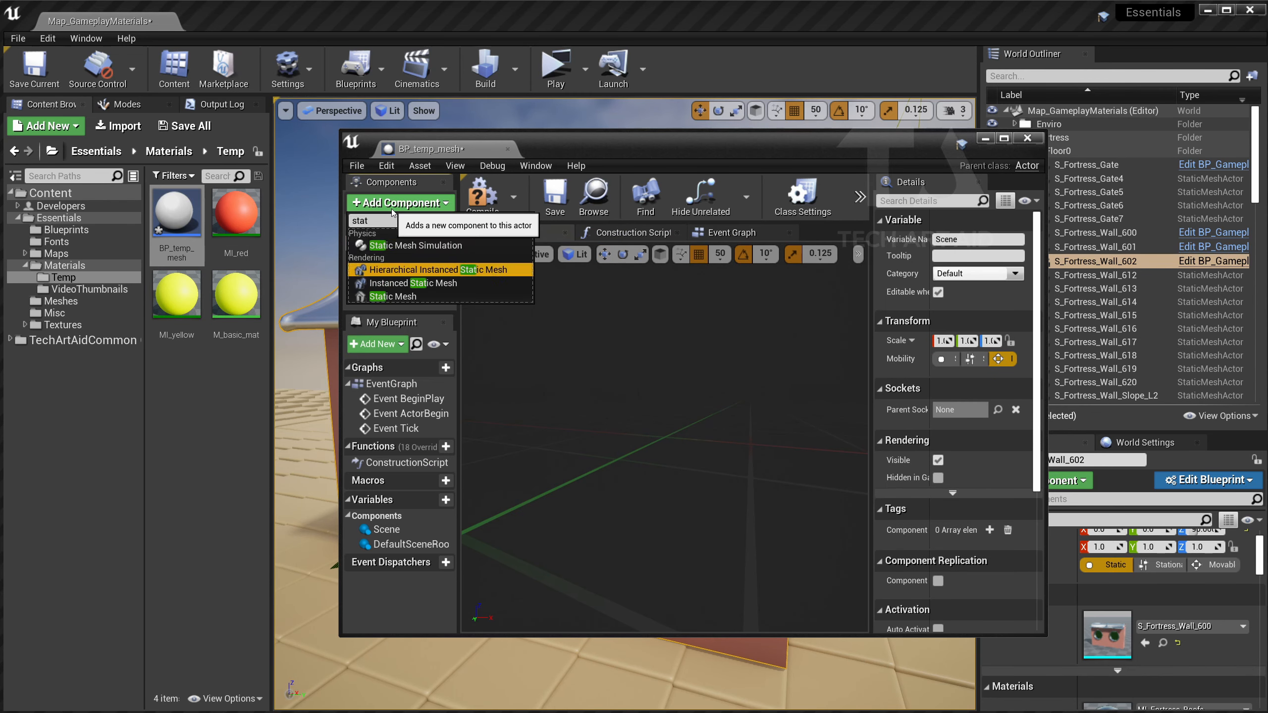
key(Return)
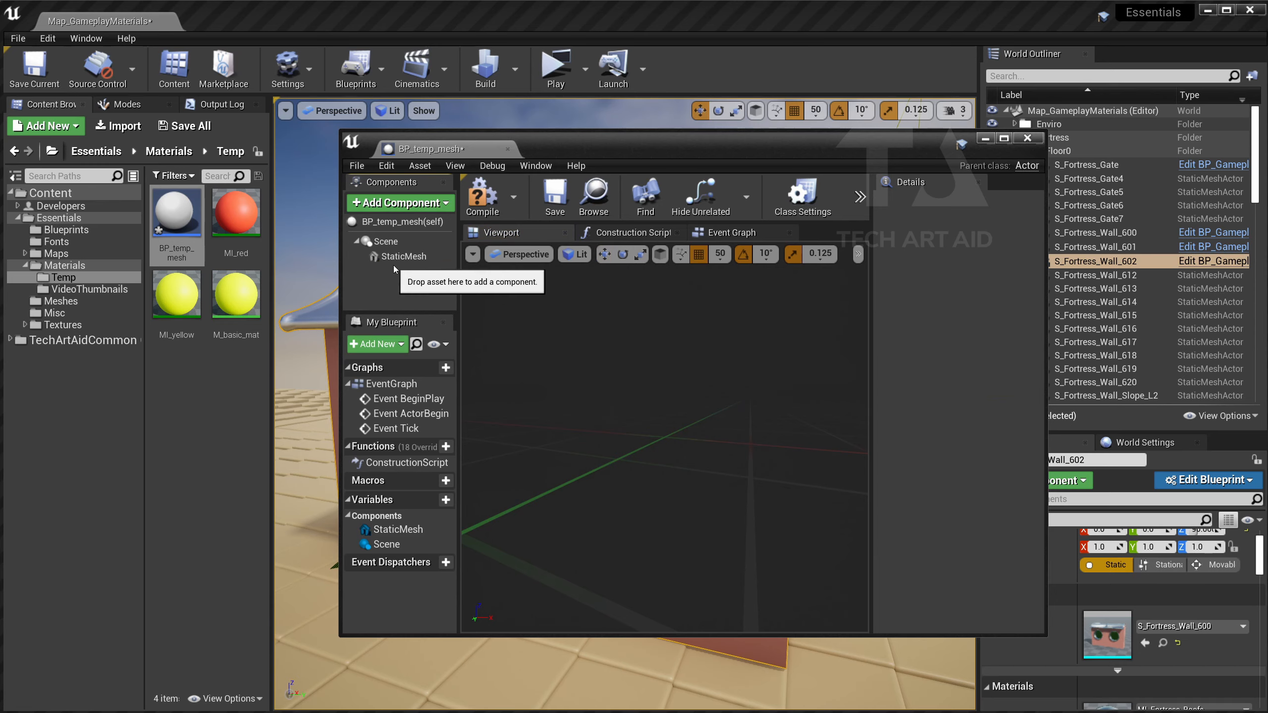
key(Return)
drag(871, 390, 712, 390)
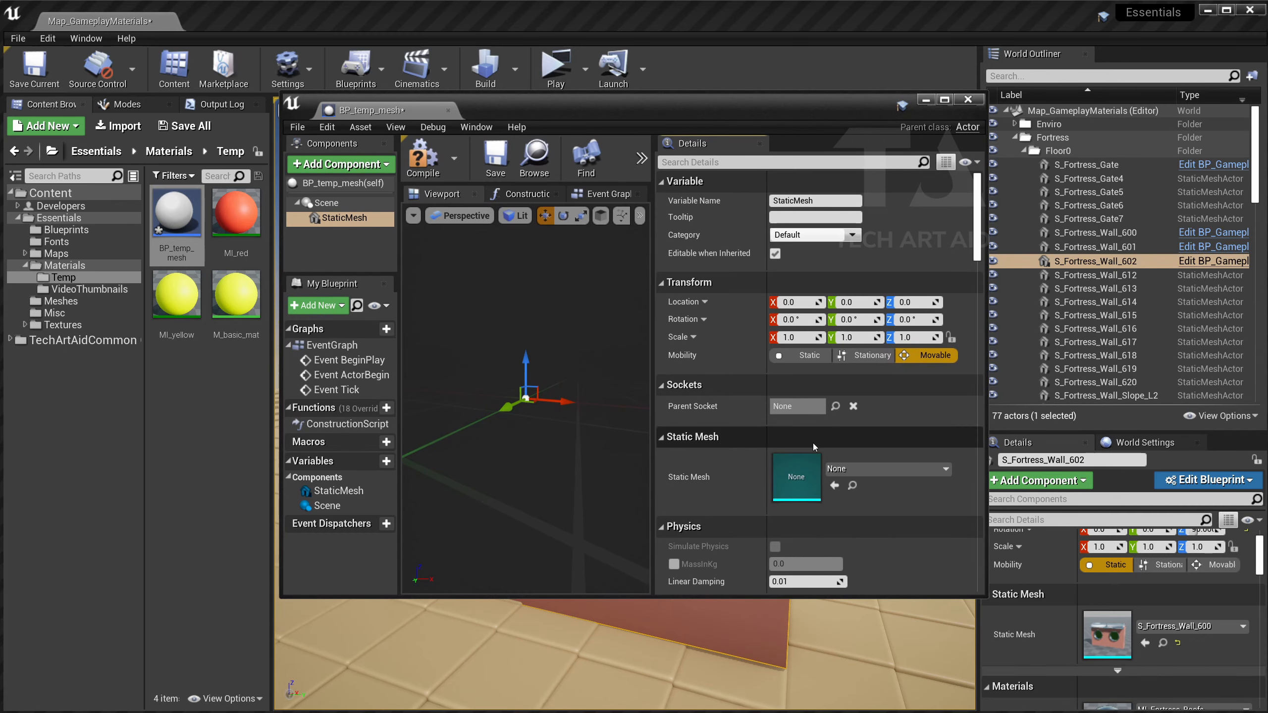
Turn off Cast Shadow on the StaticMesh component.
scroll(813, 446, down, 8)
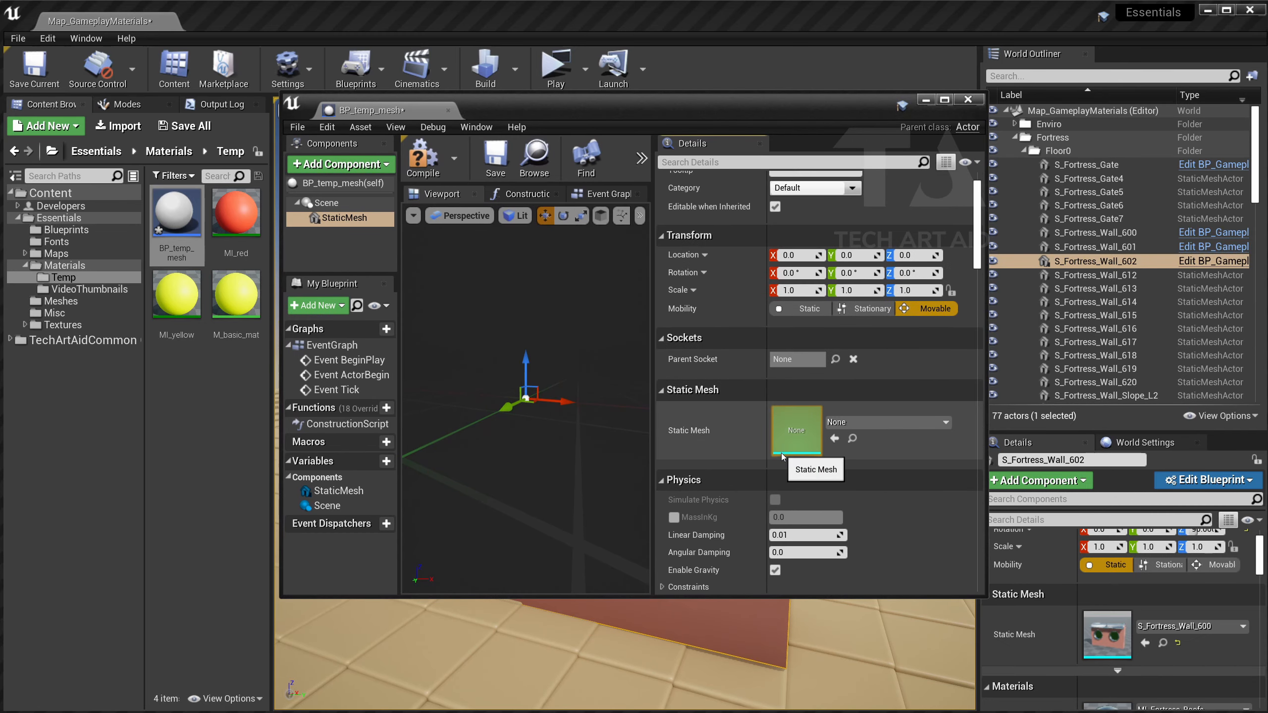
scroll(755, 452, up, 5)
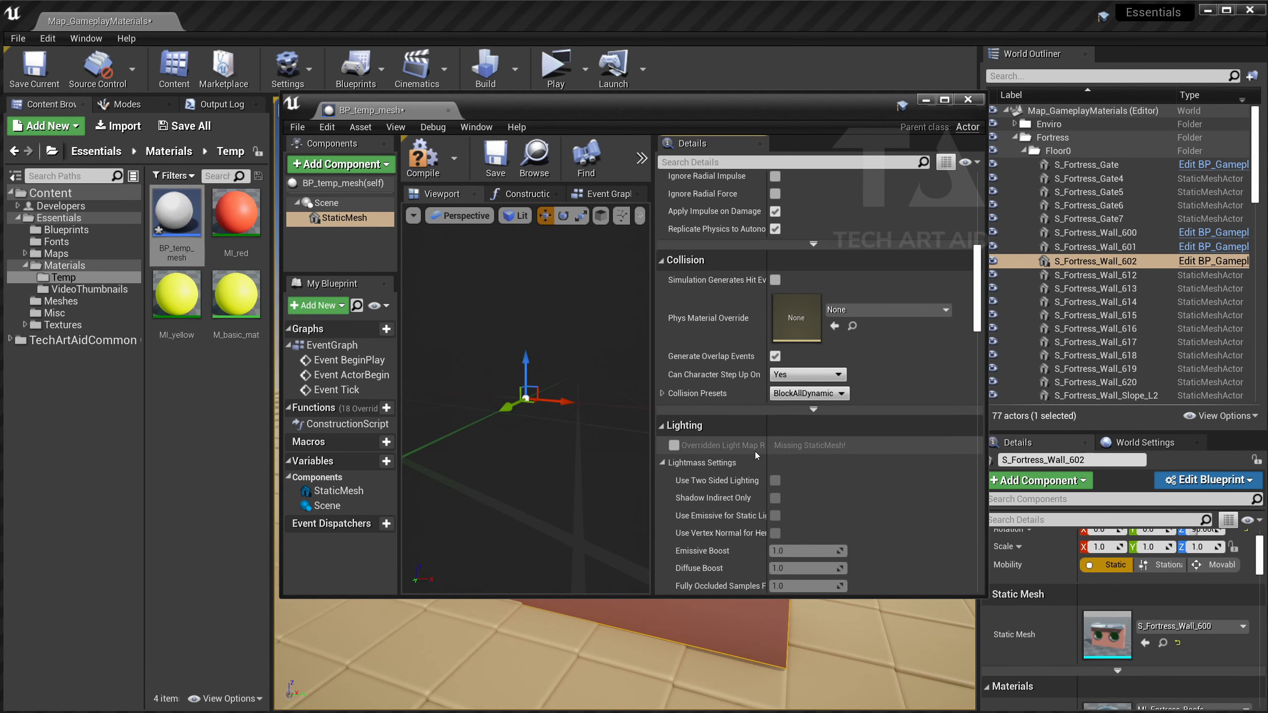
click(693, 163)
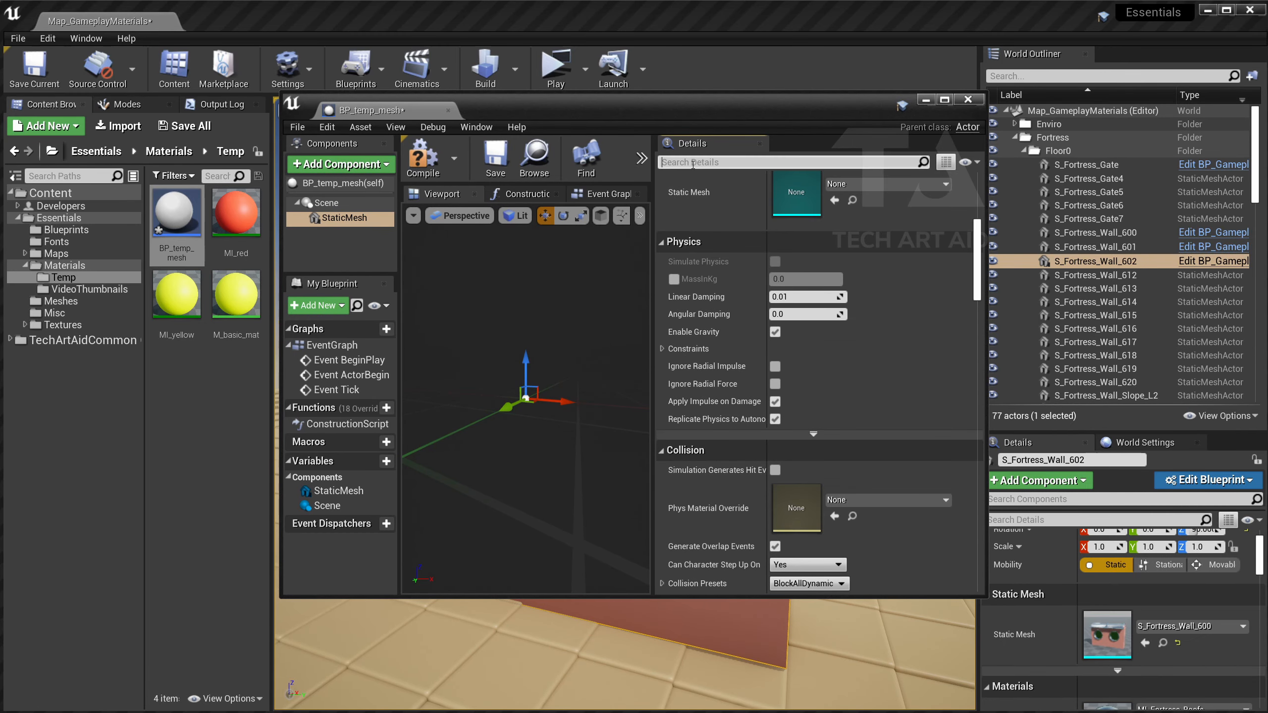
text(shad)
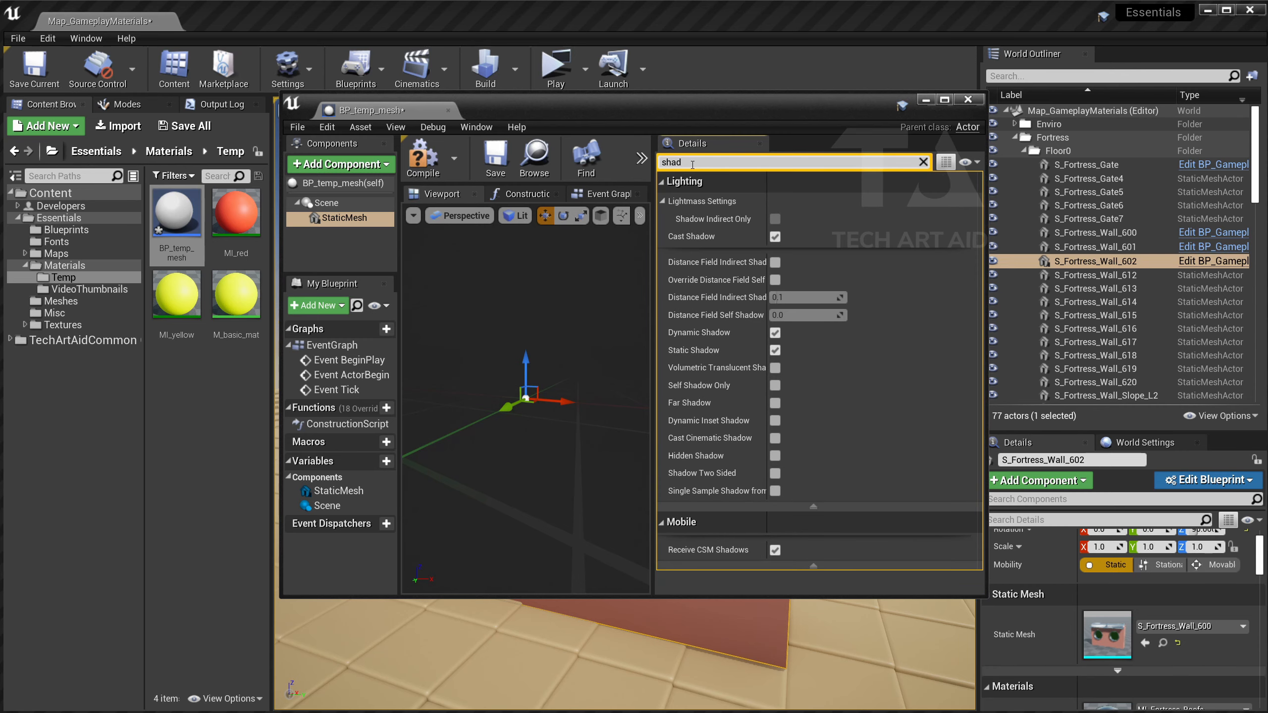
click(775, 237)
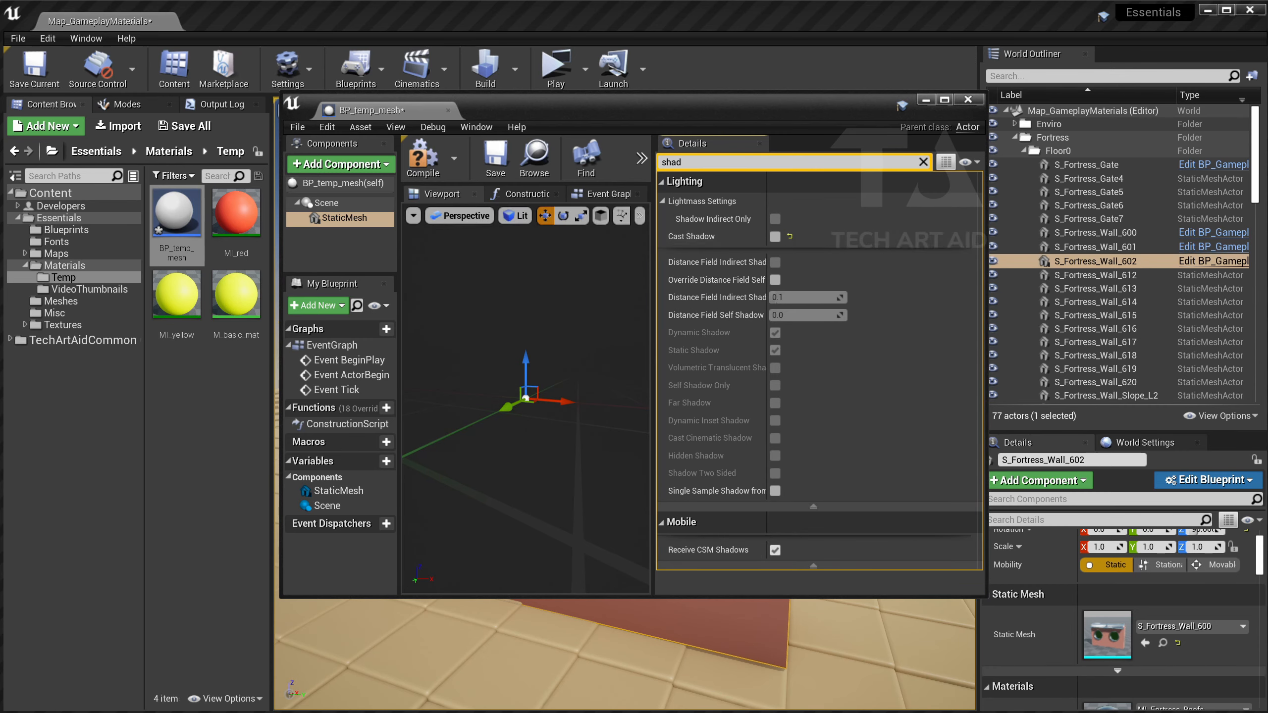
click(923, 163)
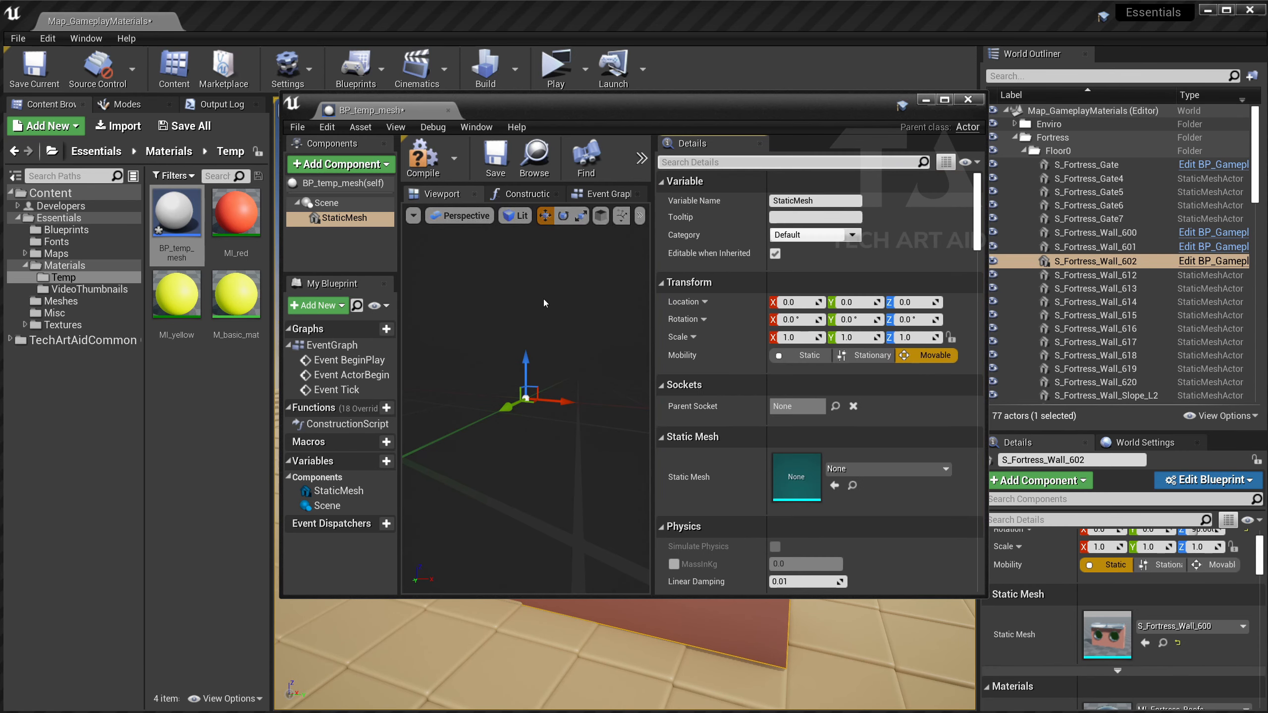
Set the mesh to S_Fortress_Wall_600, put M_basic_mat on Element 2, and save.
click(859, 468)
text(wa)
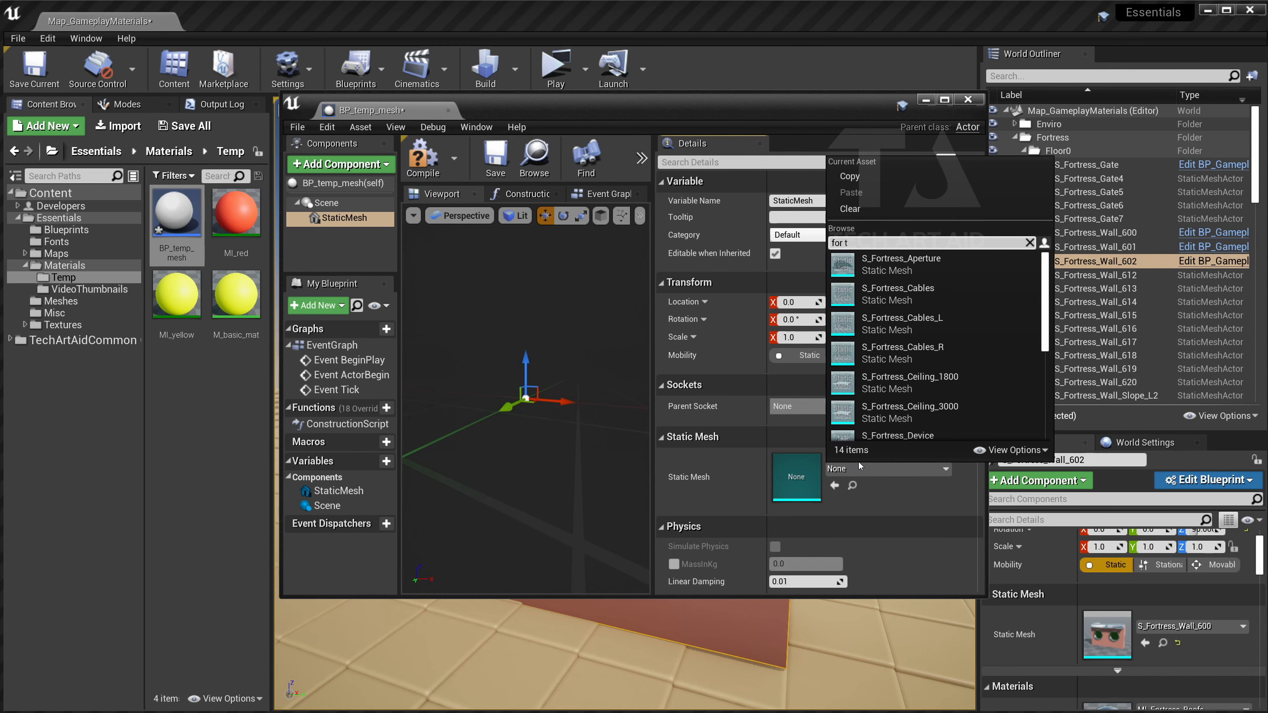
key(Return)
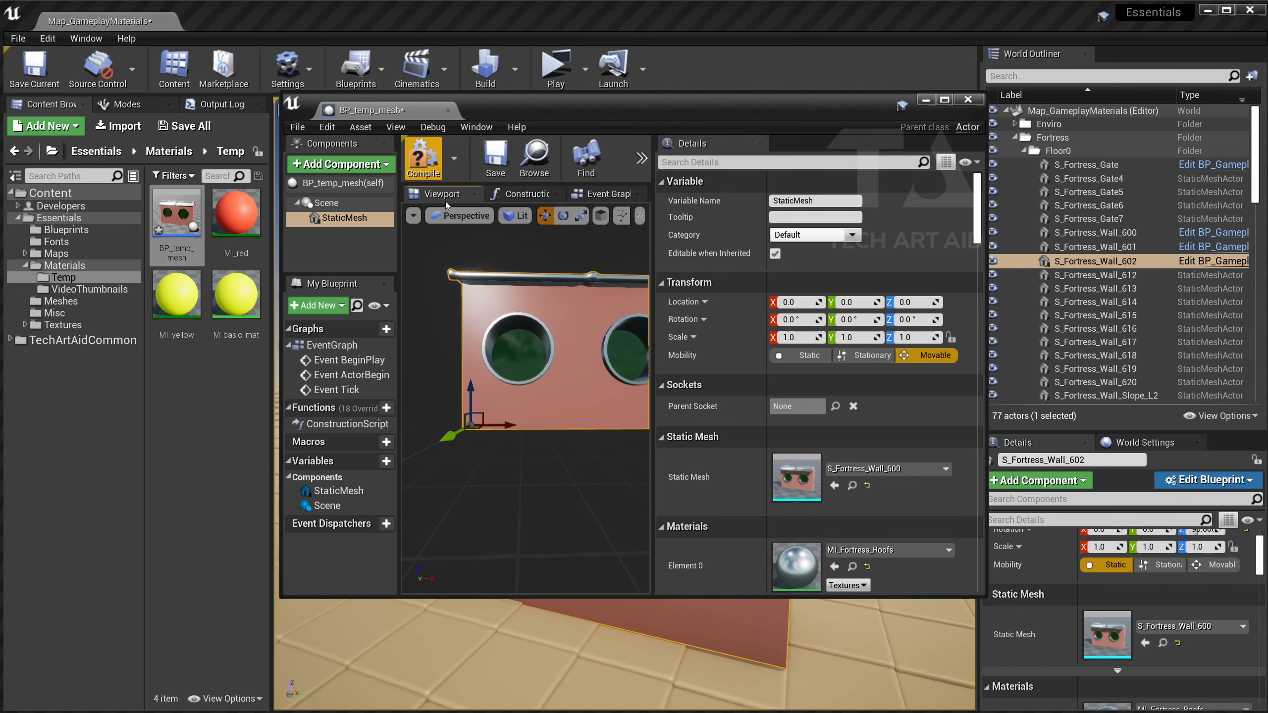
scroll(659, 318, down, 5)
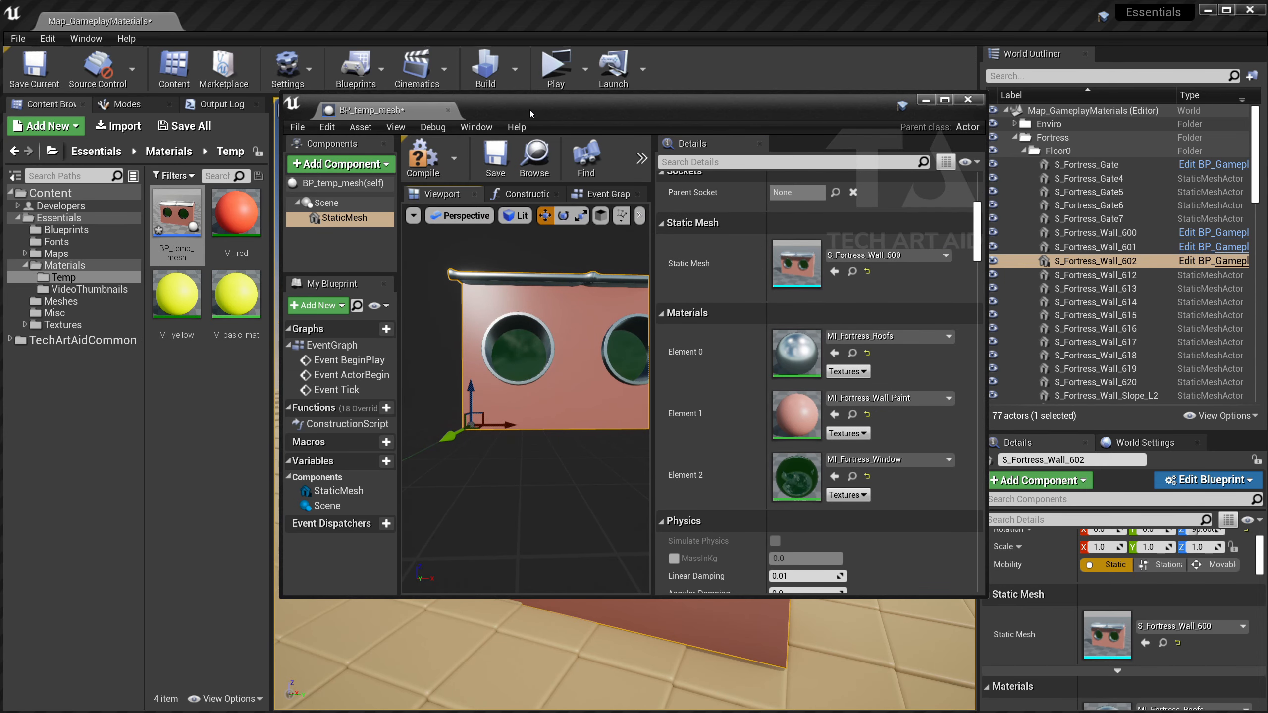
drag(699, 110, 783, 72)
drag(236, 295, 893, 436)
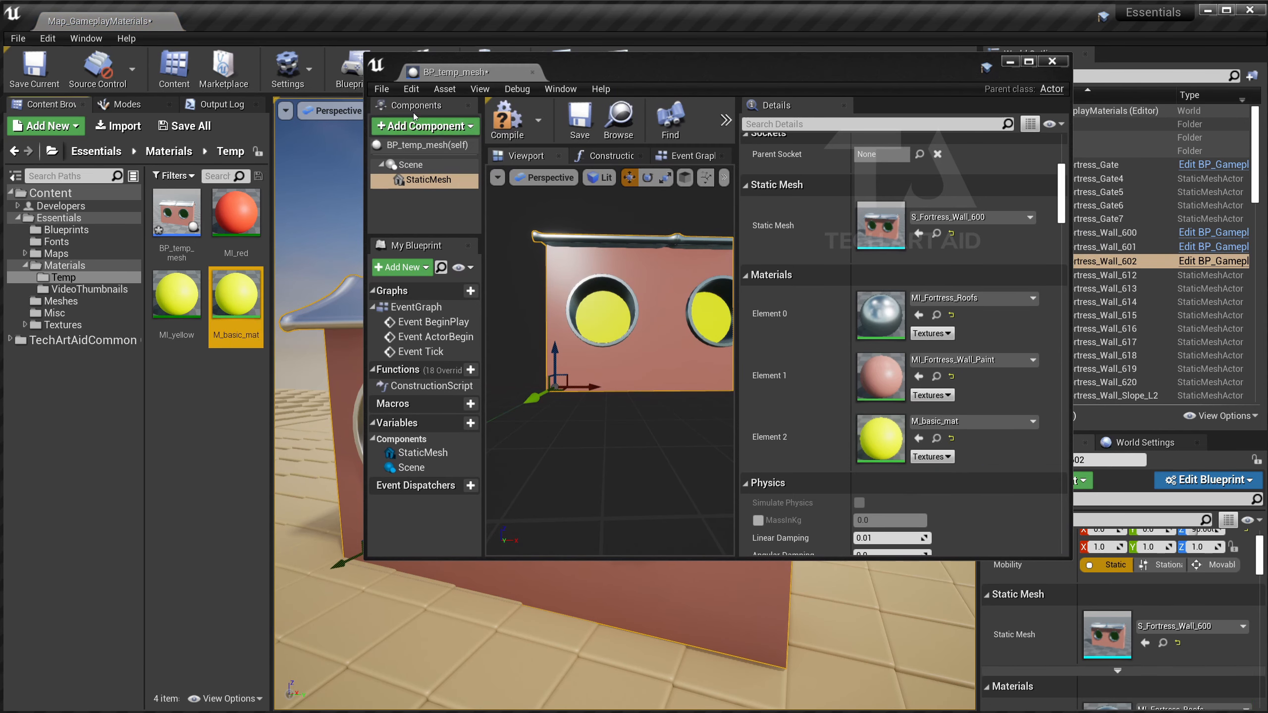
click(579, 120)
Replace the S_Fortress_Wall_602 wall in the level with a BP_temp_mesh actor.
drag(583, 74, 905, 74)
scroll(560, 227, up, 5)
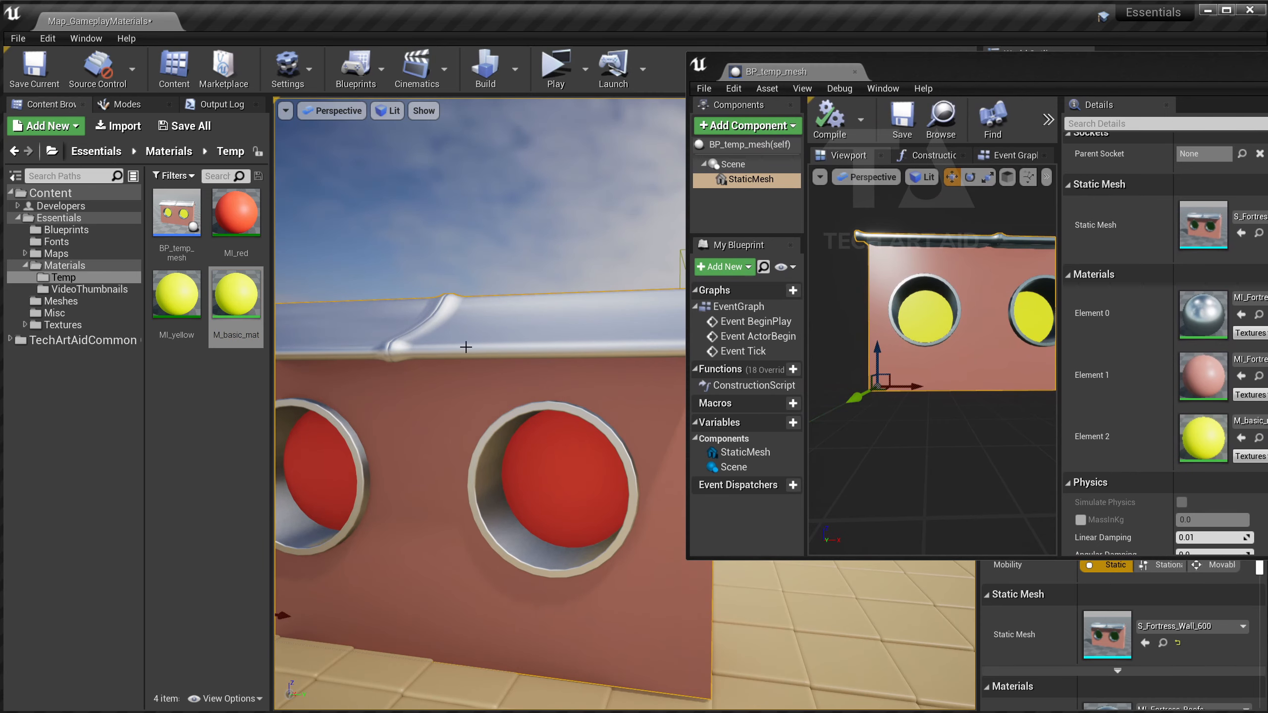
click(177, 215)
right_click(494, 258)
mouse_move(583, 573)
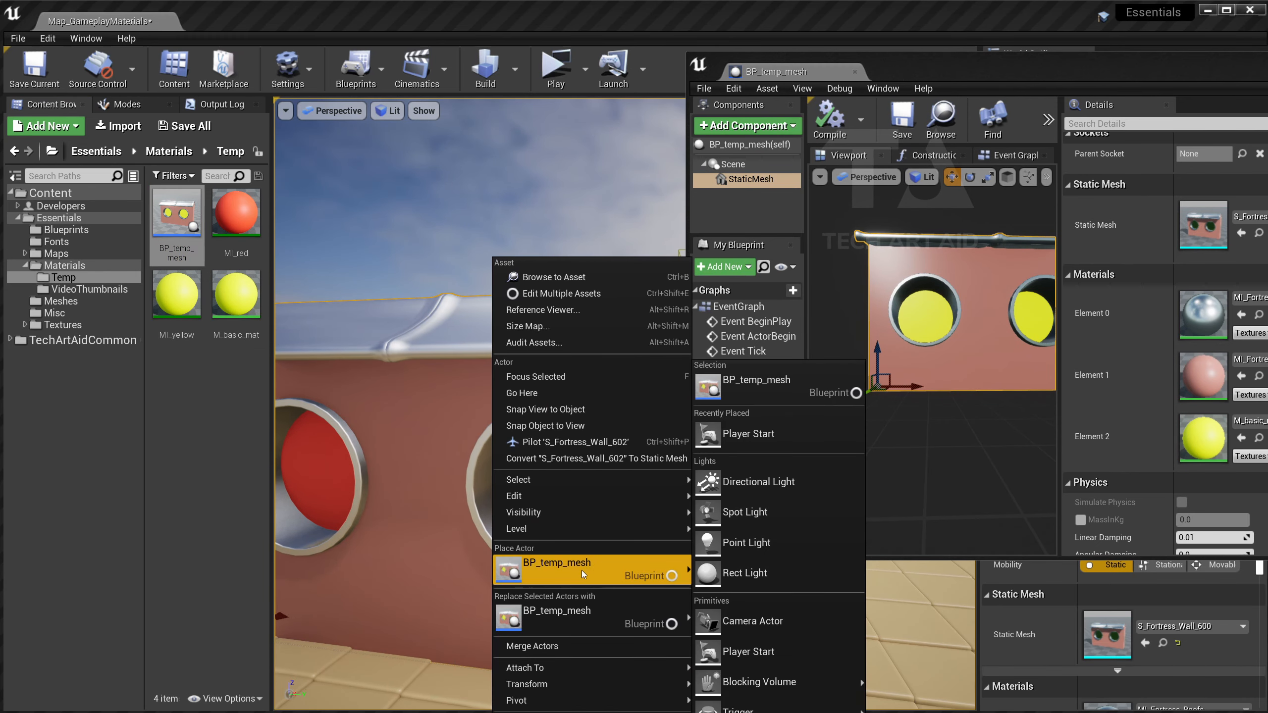
click(566, 613)
scroll(560, 350, down, 3)
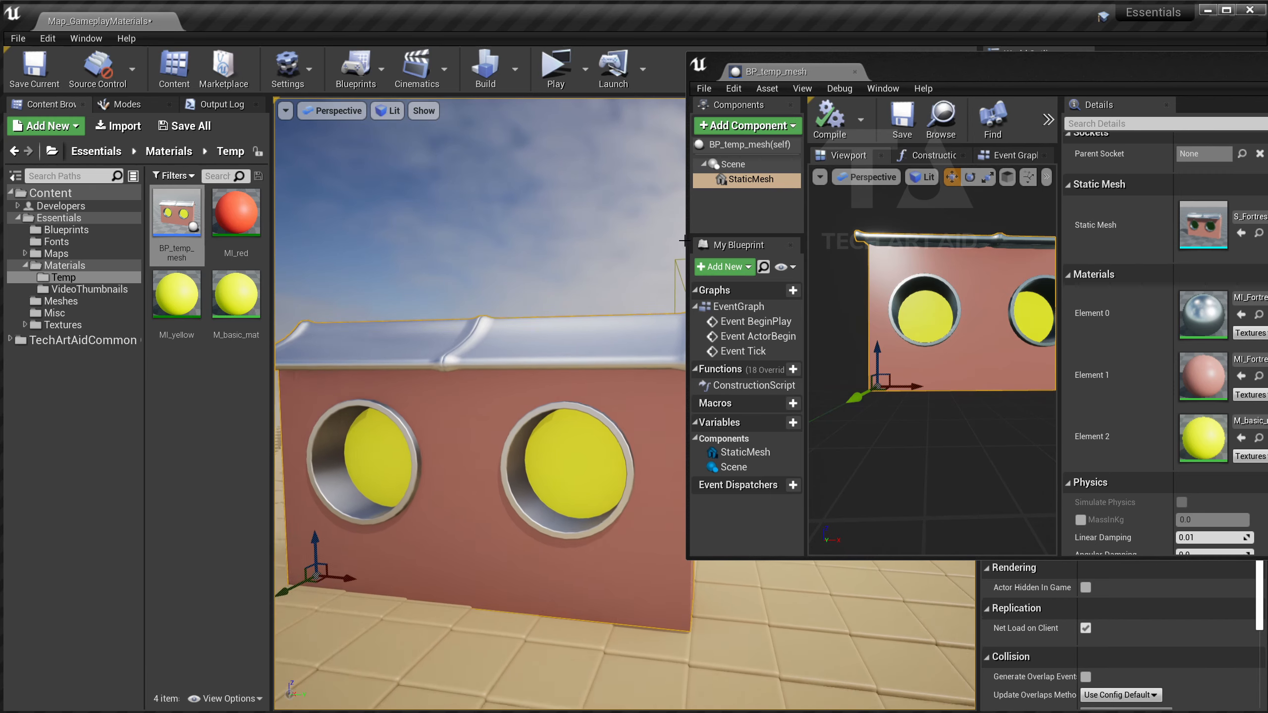
Rearrange the blueprint and level windows and show BP_temp_mesh's Event Graph nodes.
drag(924, 75, 807, 52)
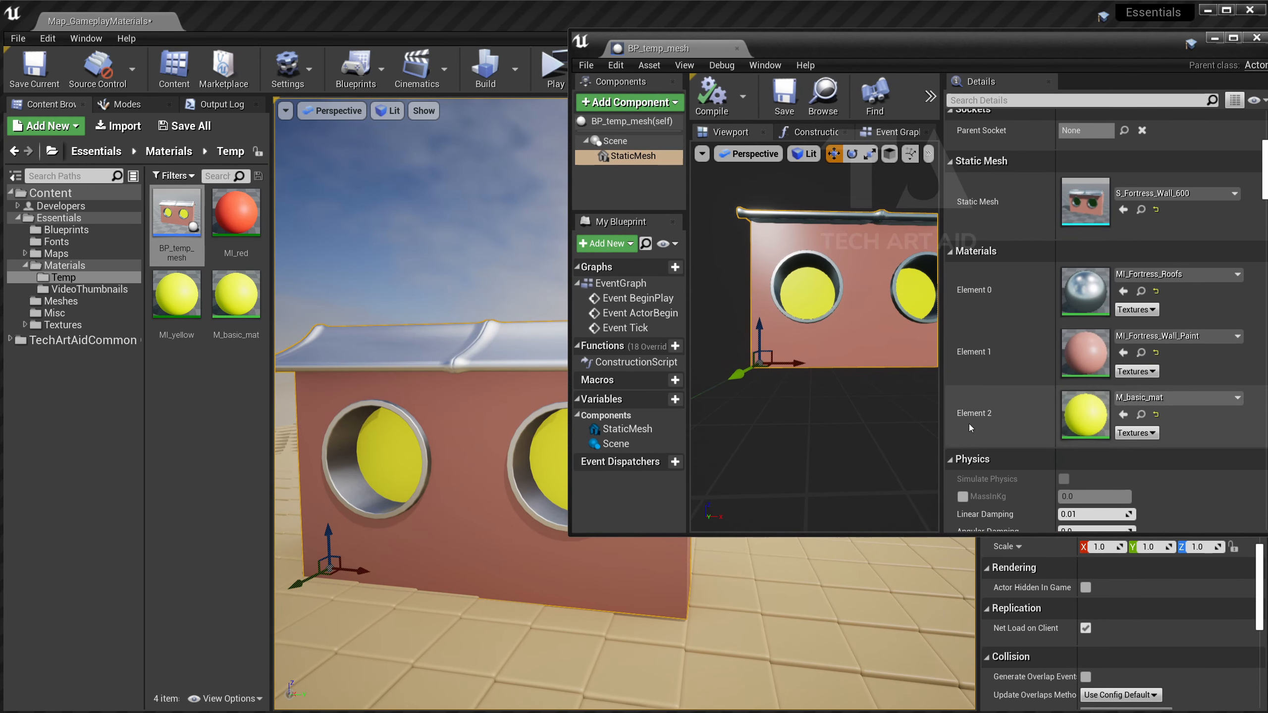
drag(940, 400, 1021, 400)
mouse_move(817, 43)
mouse_down()
mouse_move(979, 73)
mouse_move(906, 43)
mouse_move(830, 49)
mouse_up()
click(953, 141)
right_drag(874, 266, 862, 313)
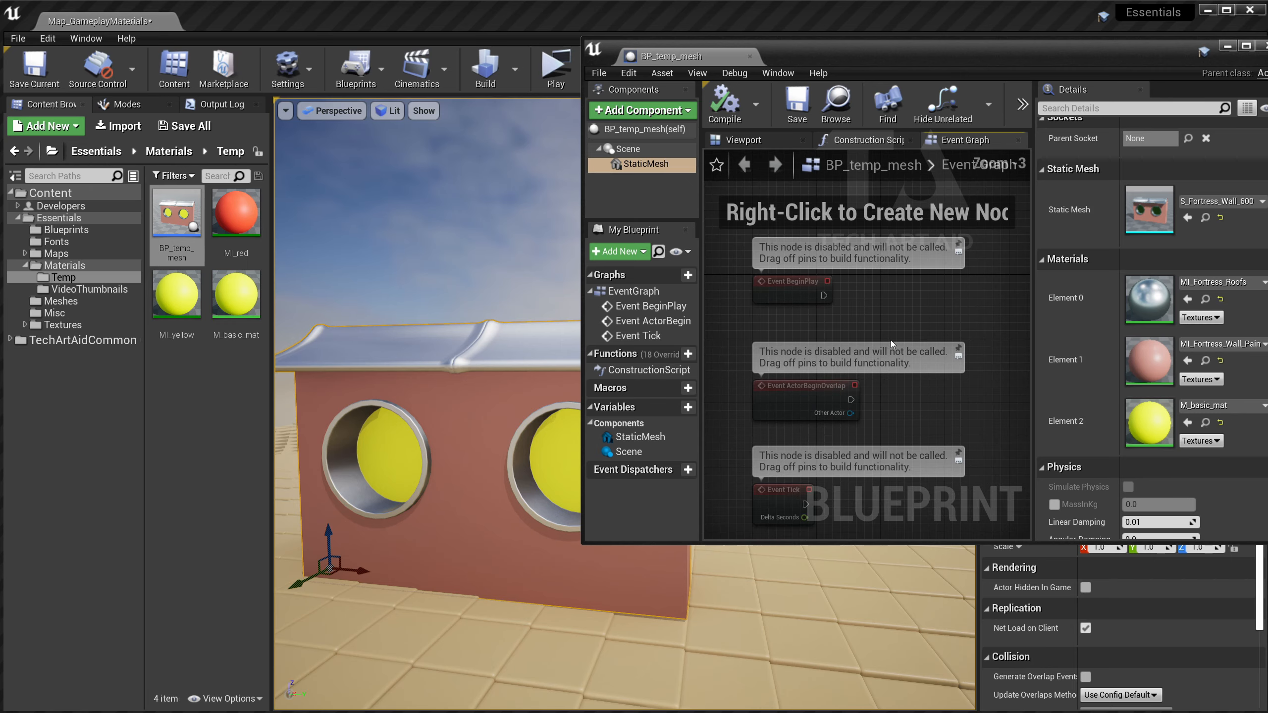
Delete the unused ActorBeginOverlap and Tick event nodes and widen the blueprint window.
drag(878, 479, 735, 290)
key(Delete)
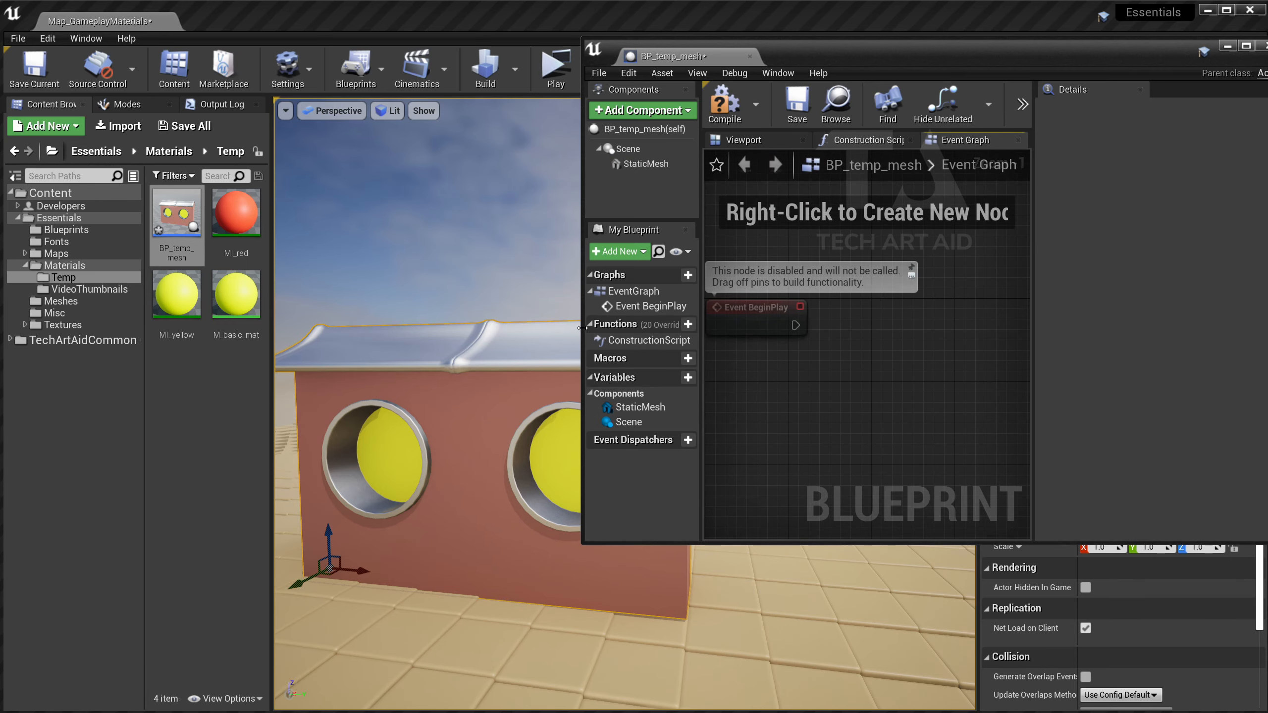
drag(586, 335, 487, 335)
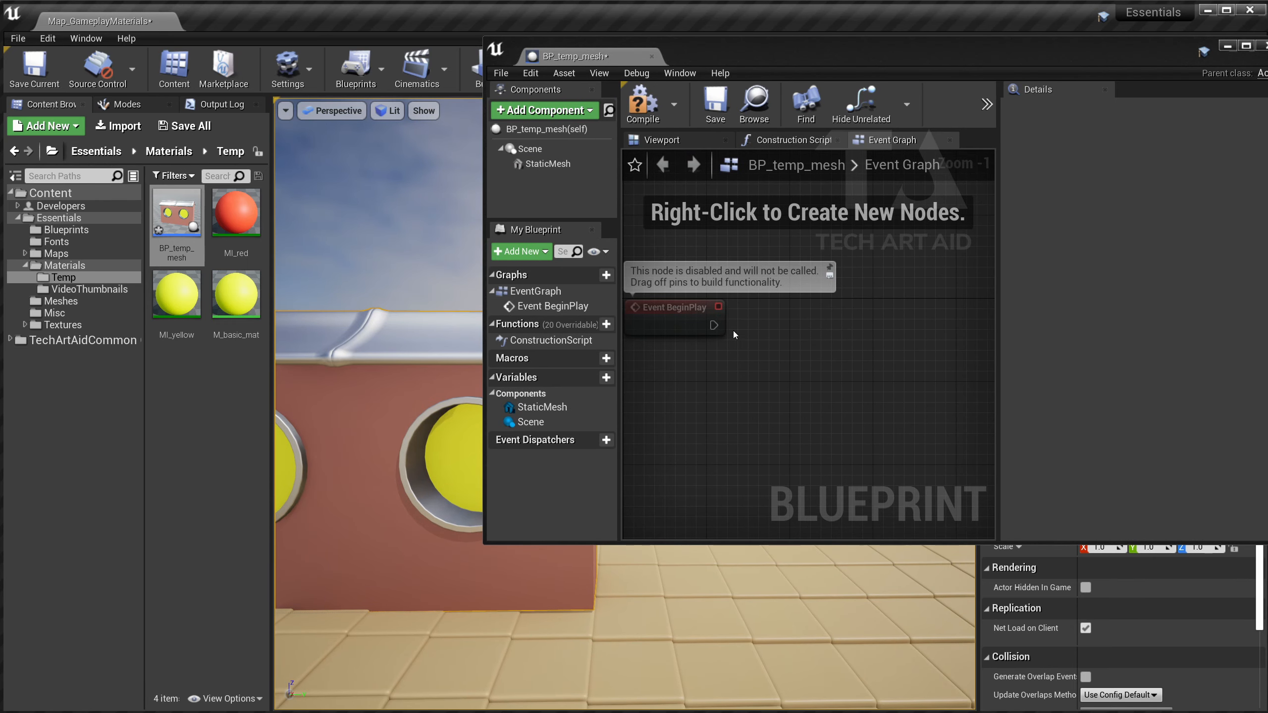
drag(713, 325, 788, 330)
click(601, 290)
Add a Create Dynamic Material Instance node on StaticMesh, triggered by Event BeginPlay.
drag(548, 164, 829, 343)
text(create dy)
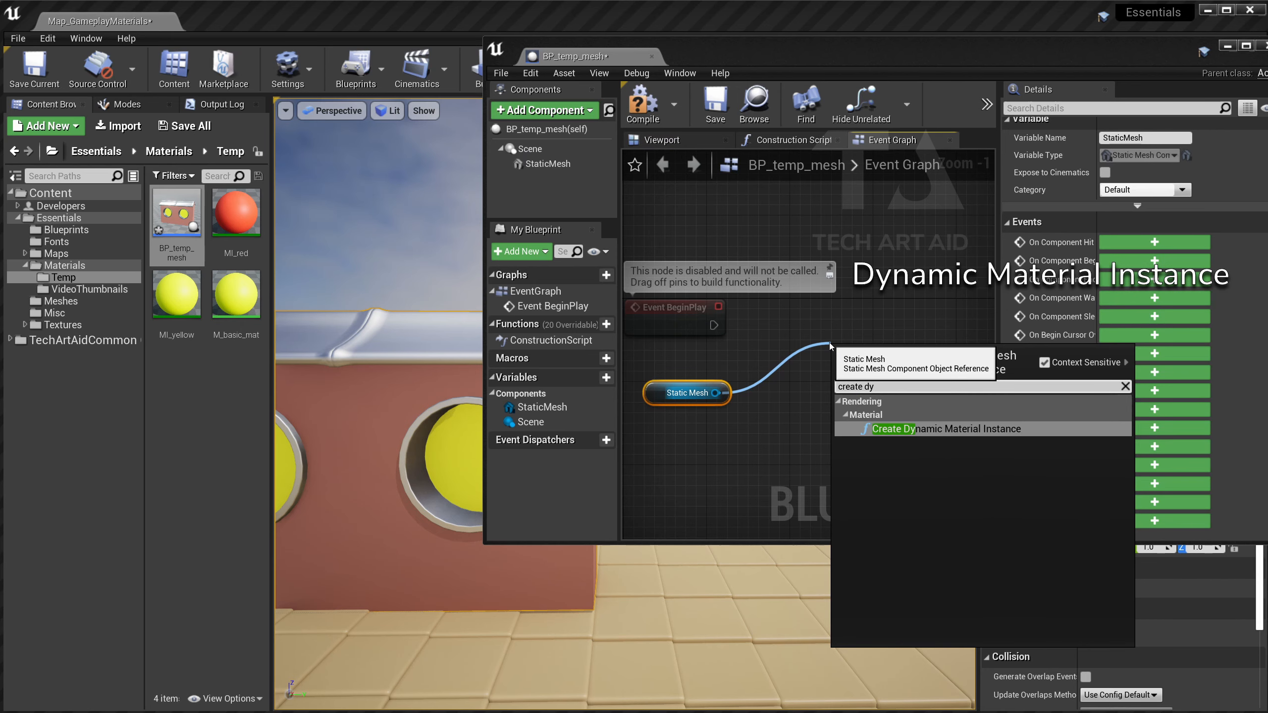
key(Return)
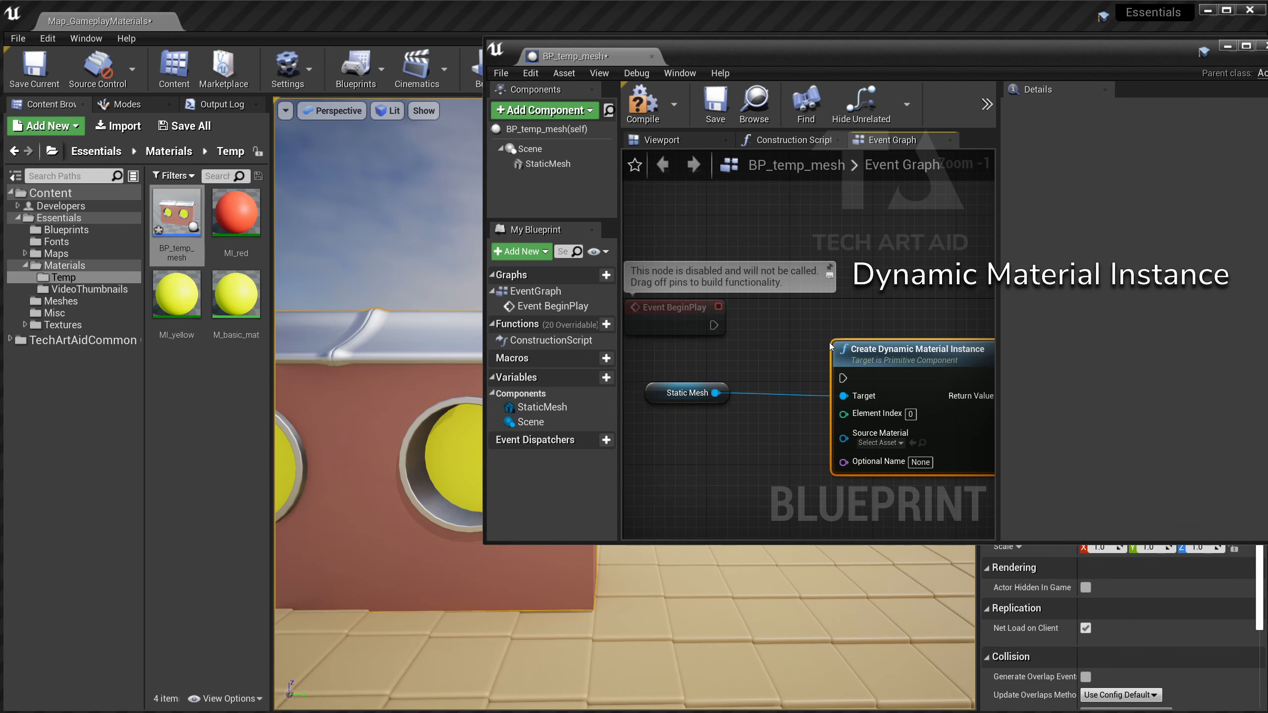
drag(711, 324, 801, 336)
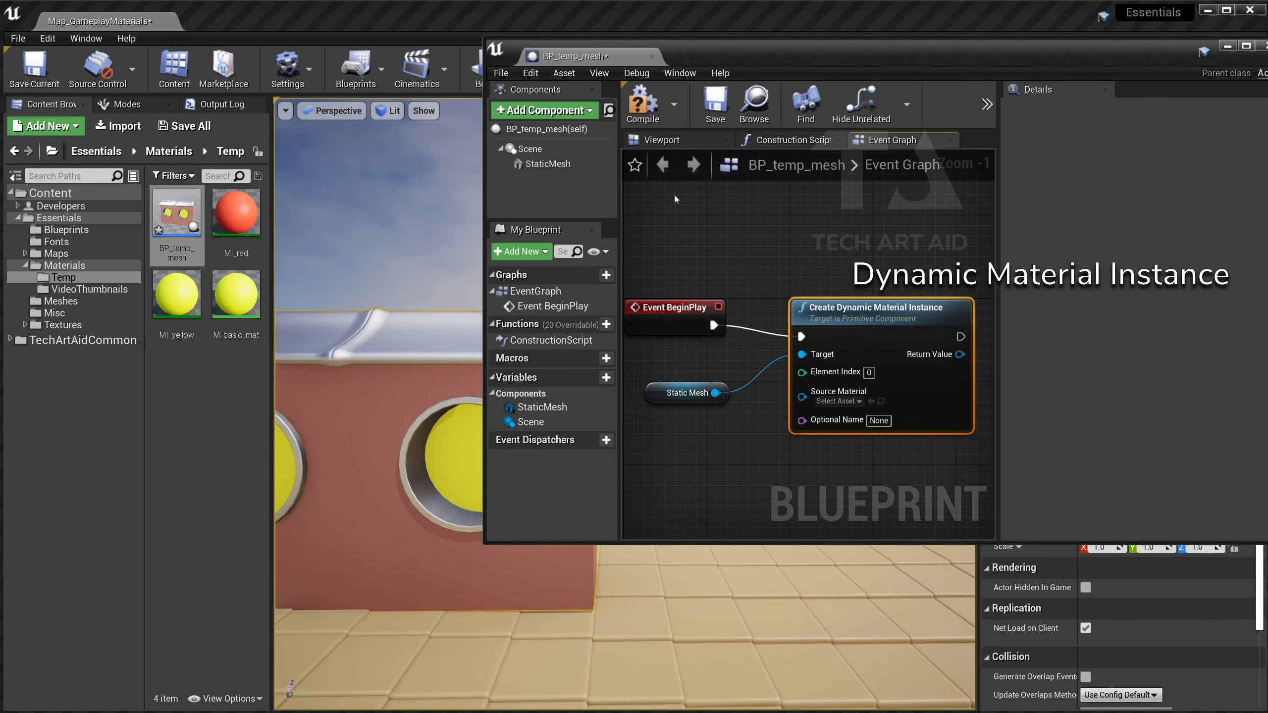
Set the node's Element Index to 2, leaving Source Material unchosen.
click(548, 163)
scroll(1071, 303, down, 4)
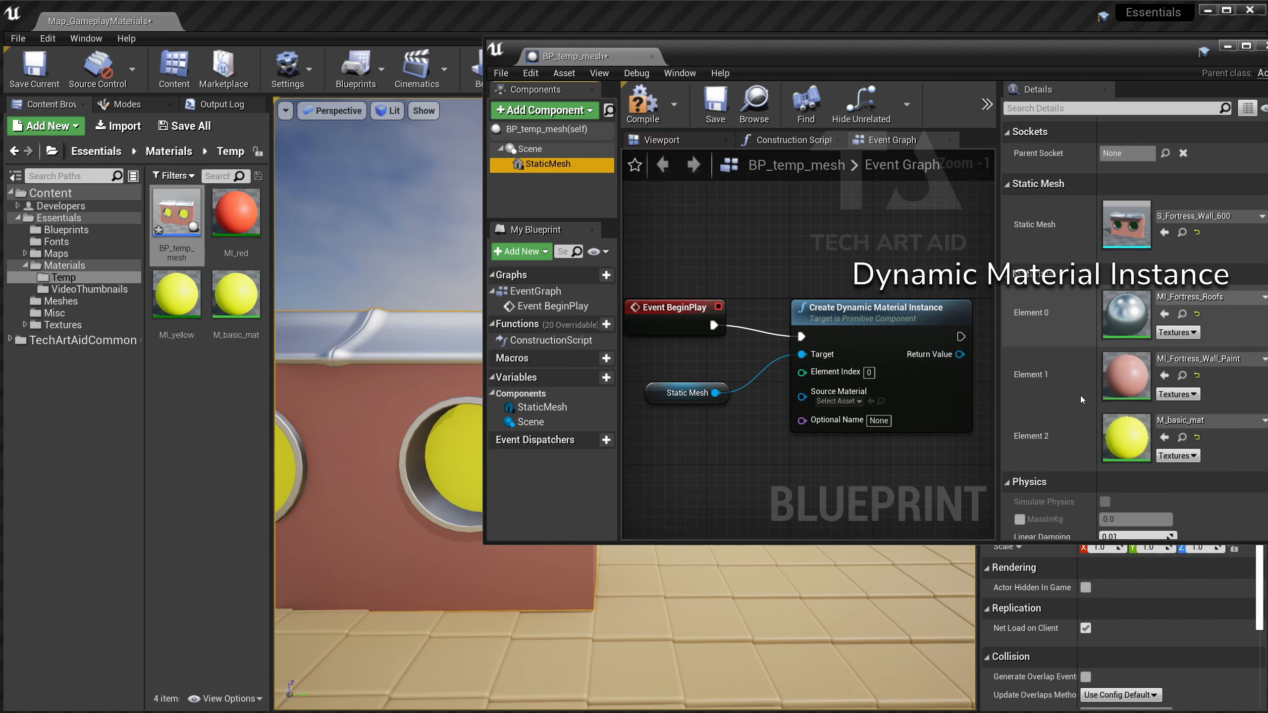
click(869, 372)
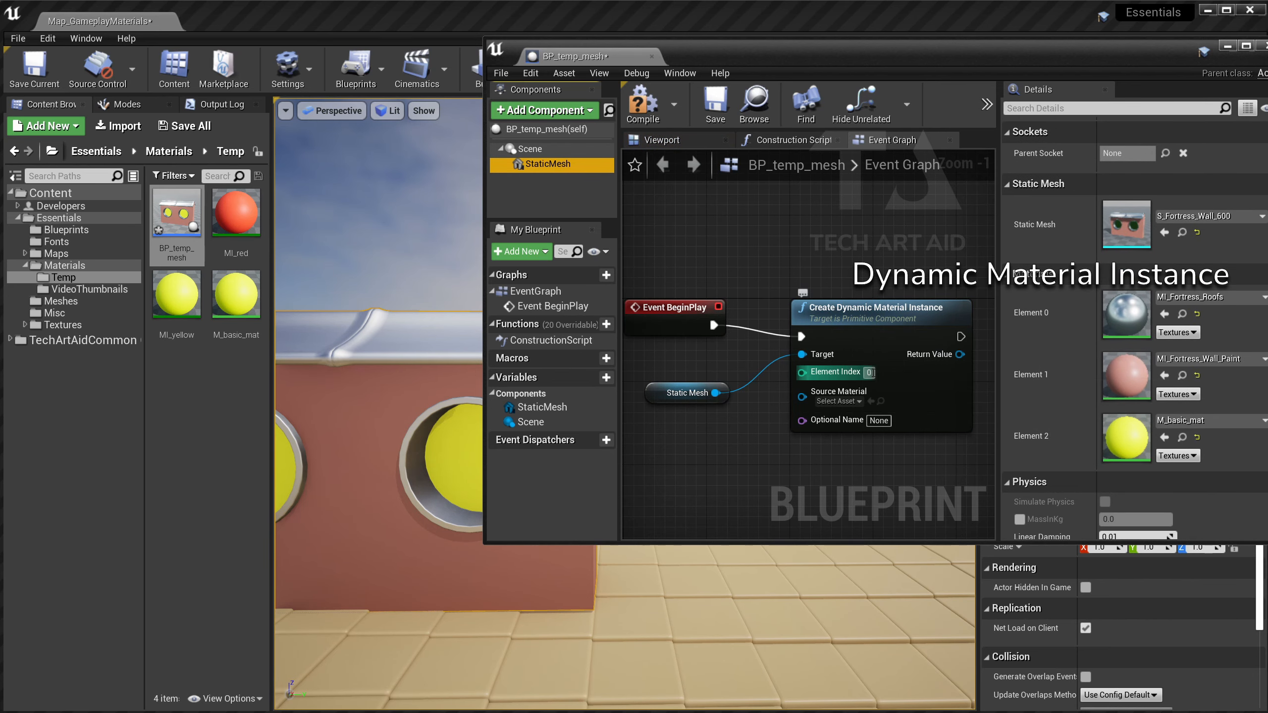
text(2)
key(Return)
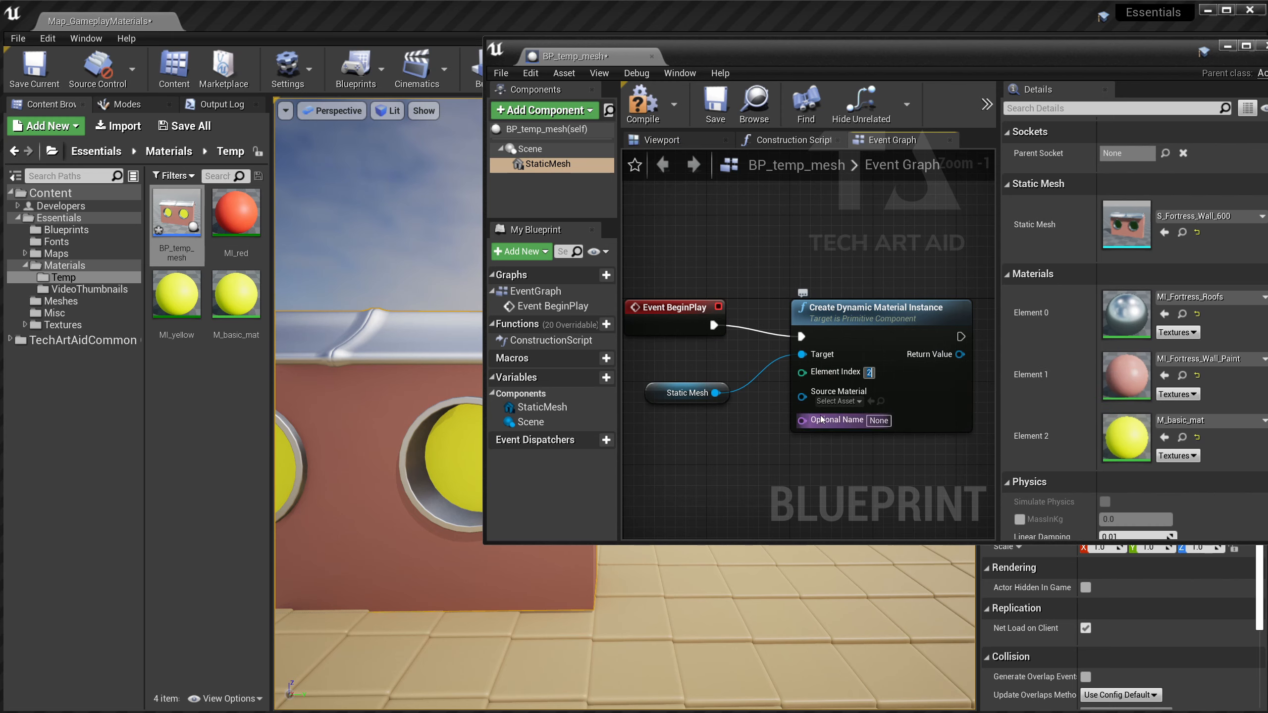
click(838, 402)
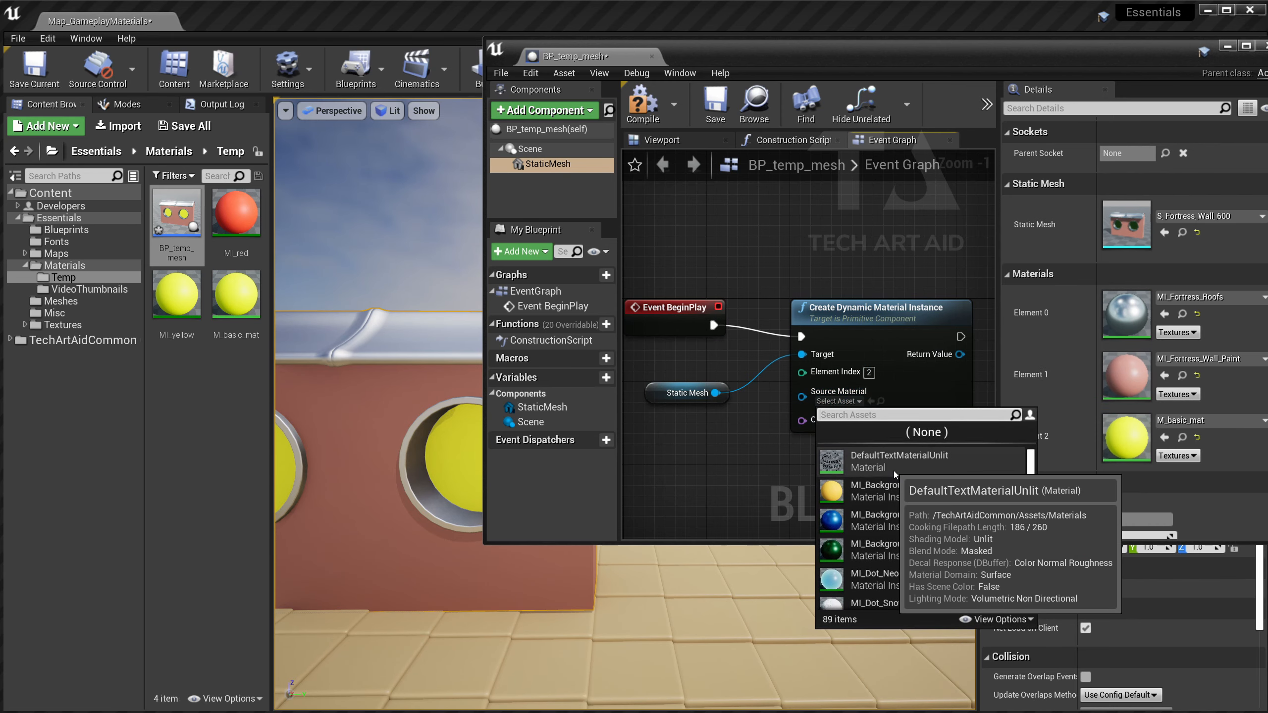
click(767, 470)
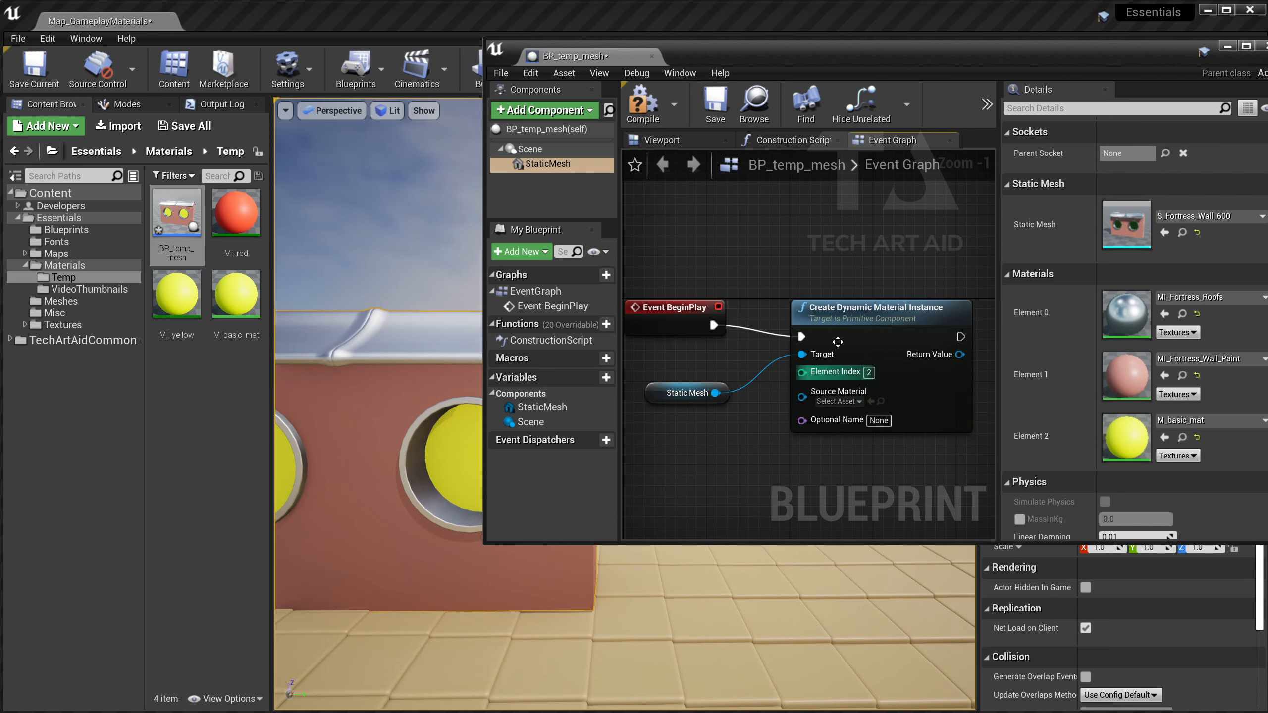
scroll(829, 350, down, 2)
Feed a Get Material node (StaticMesh, Element Index 2) into the instance's Source Material.
drag(489, 236, 252, 236)
drag(691, 315, 799, 300)
drag(547, 382, 593, 404)
text(get ma)
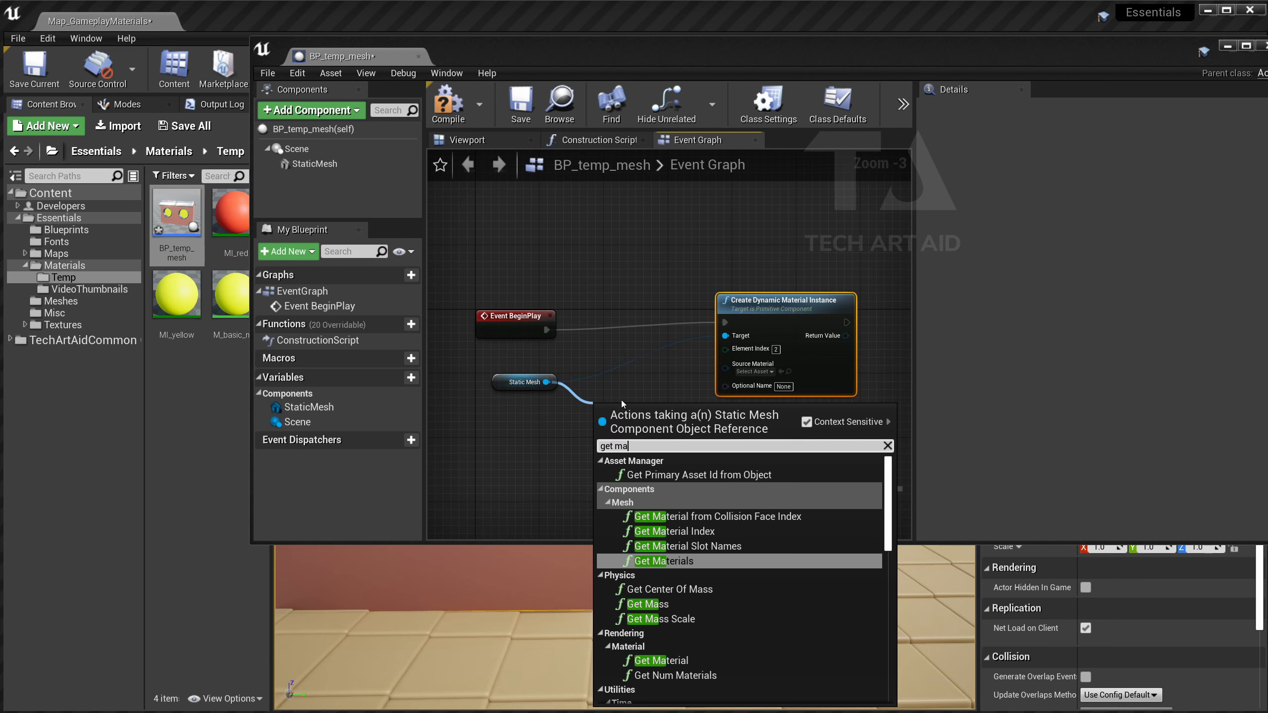
click(664, 661)
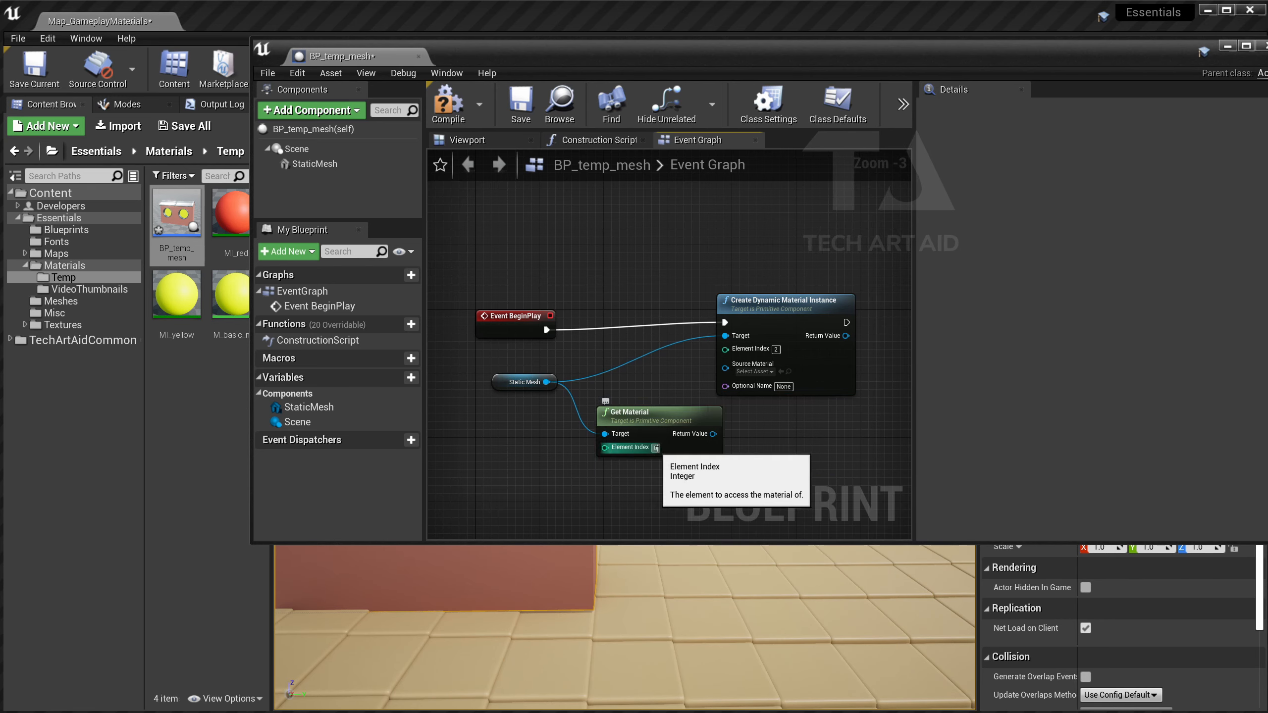
click(656, 449)
text(2)
drag(696, 412, 680, 389)
drag(755, 307, 811, 314)
drag(698, 410, 782, 376)
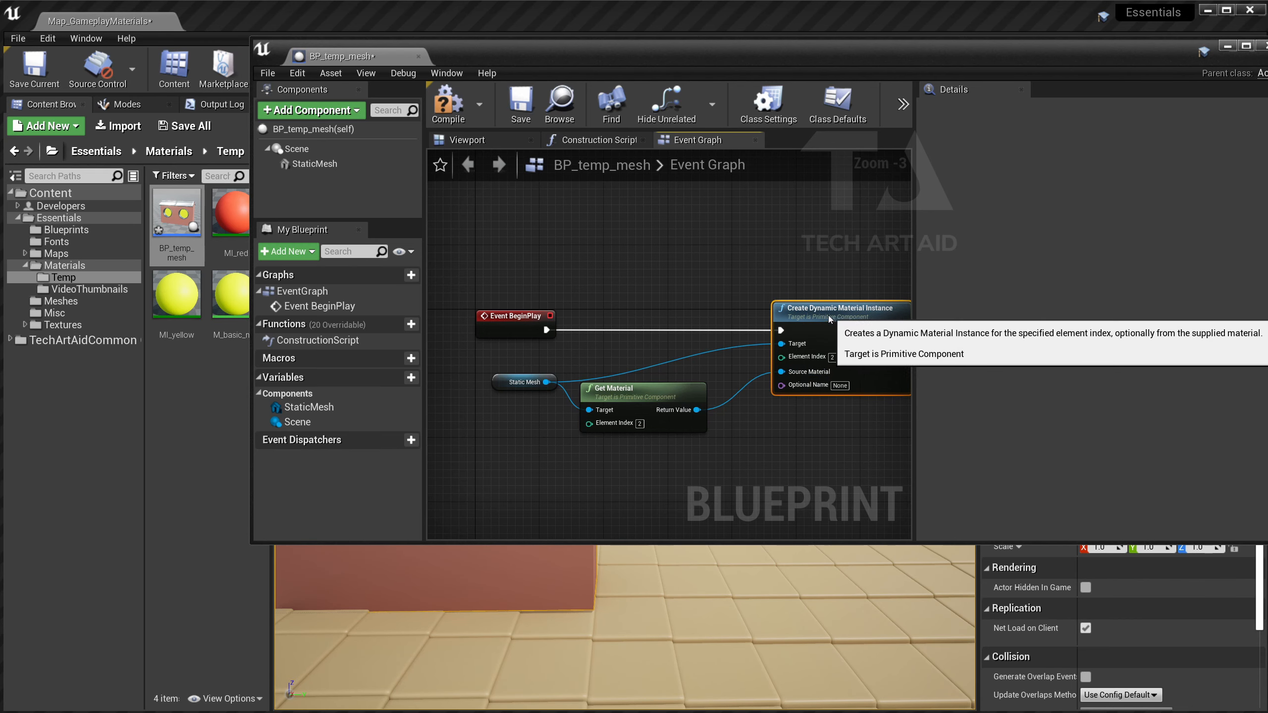
drag(830, 319, 798, 319)
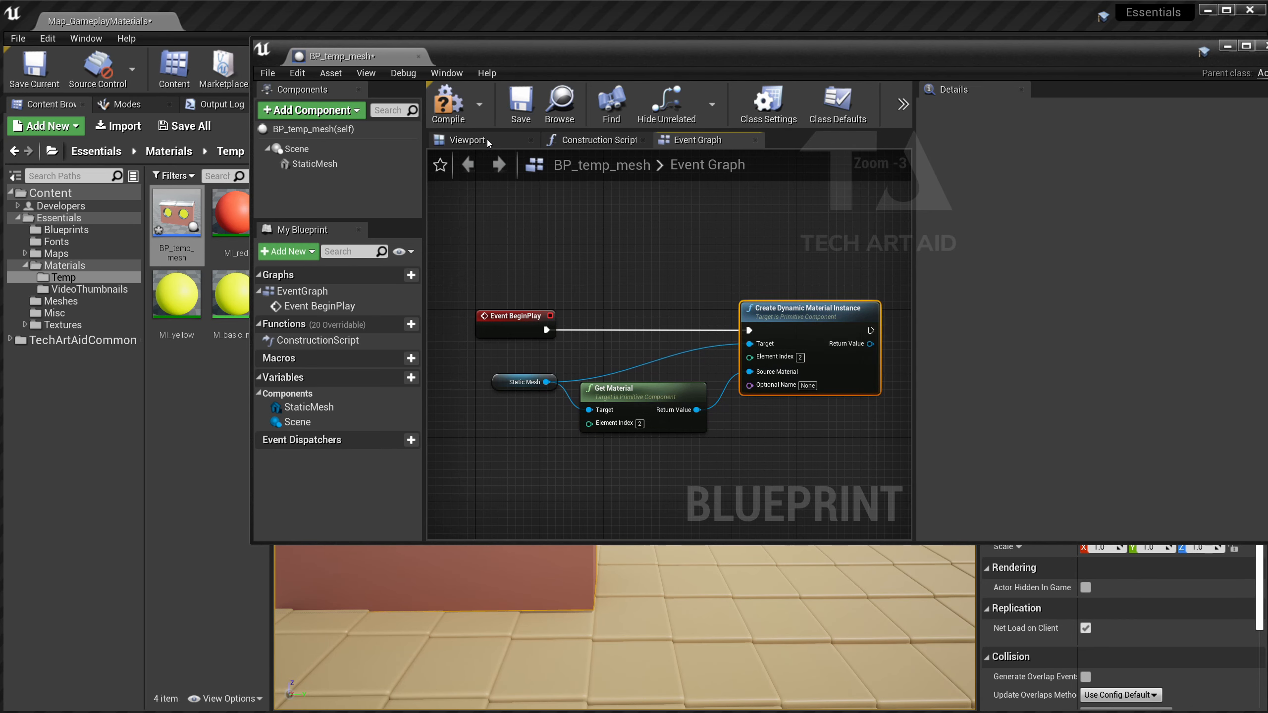
Compile the blueprint, then play-test the level and close the preview.
click(448, 105)
drag(464, 52, 725, 170)
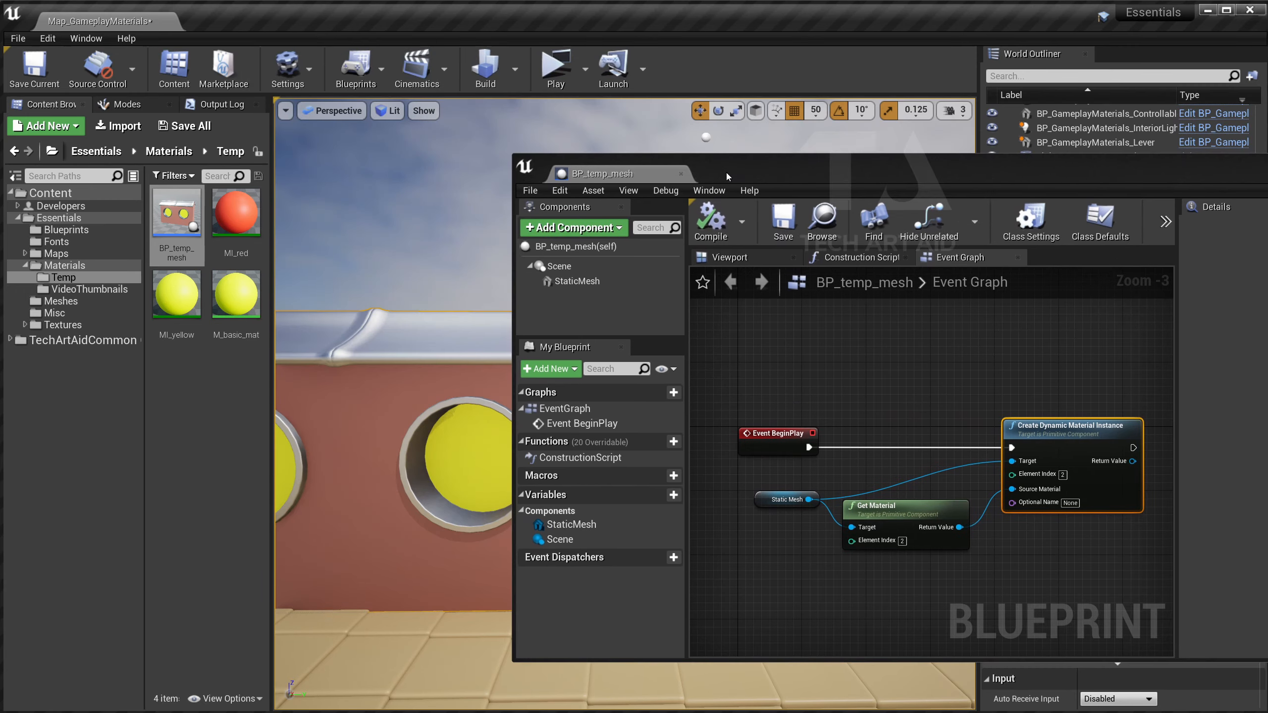
click(564, 82)
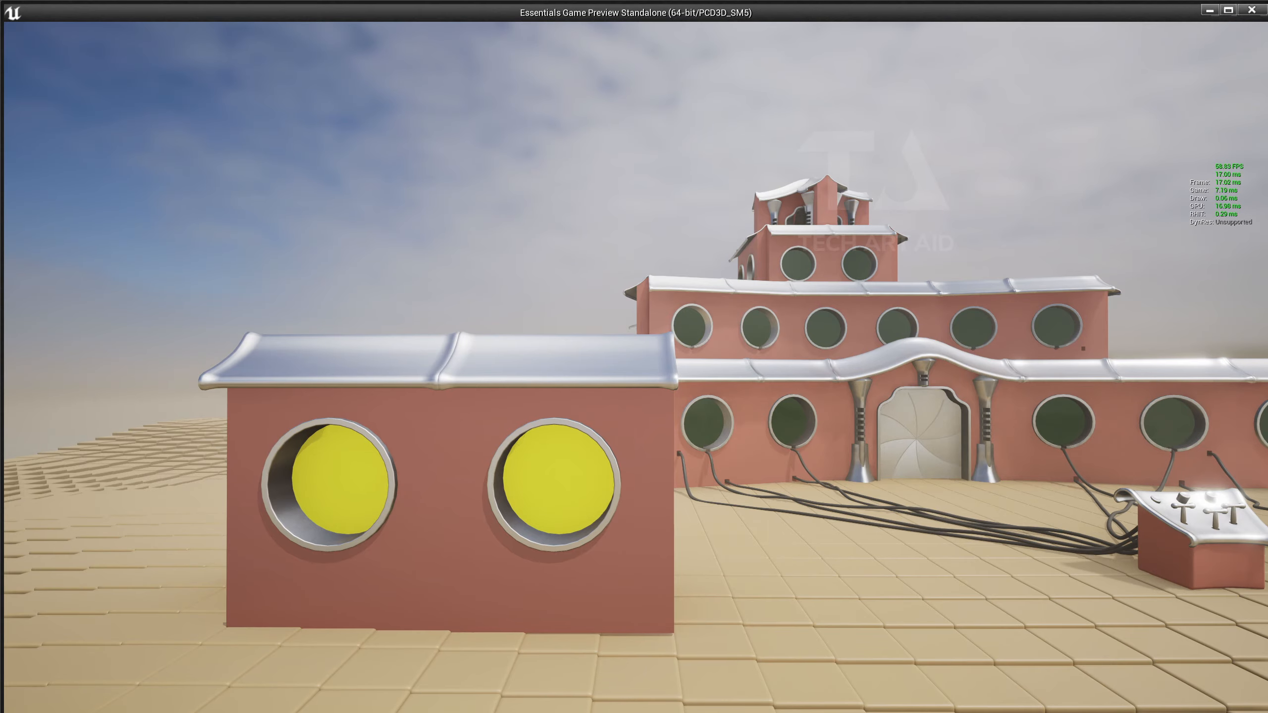
key(Escape)
drag(728, 164, 673, 143)
Add a Set Vector Parameter Value node from the instance's Return Value with Parameter Name Color.
right_drag(836, 349, 704, 292)
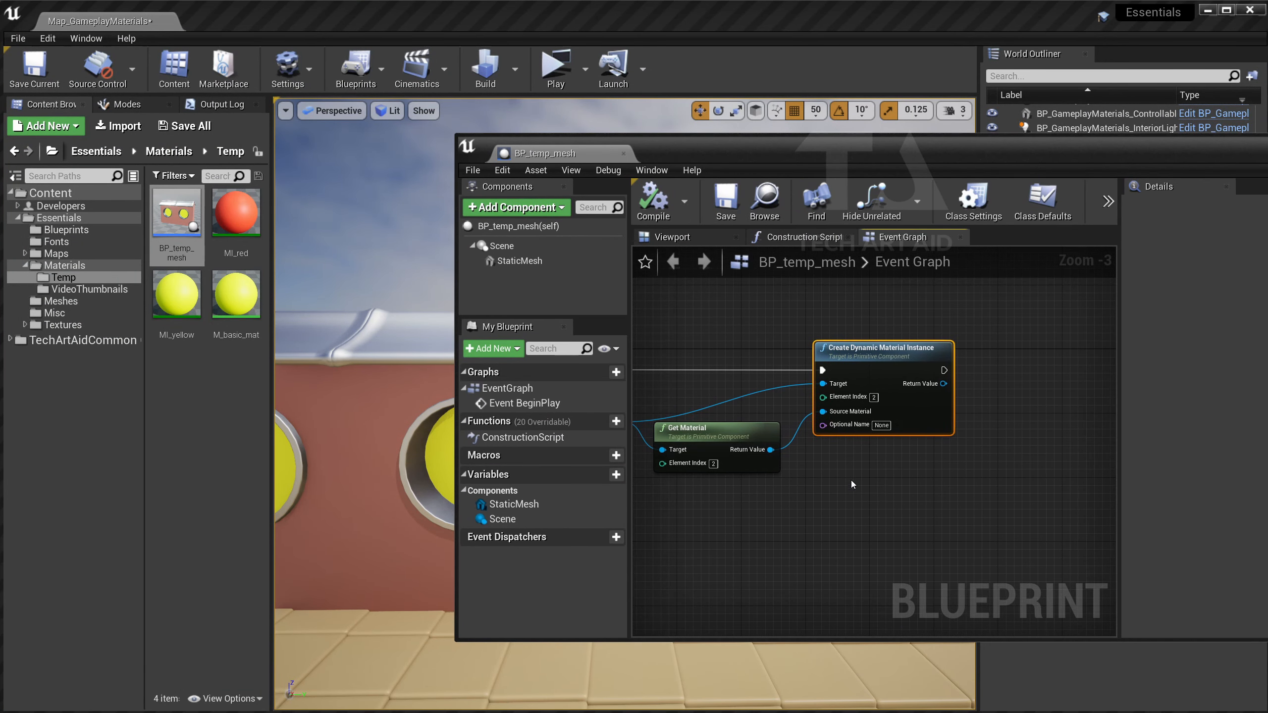
right_drag(943, 383, 770, 436)
drag(770, 436, 839, 451)
text(set vec)
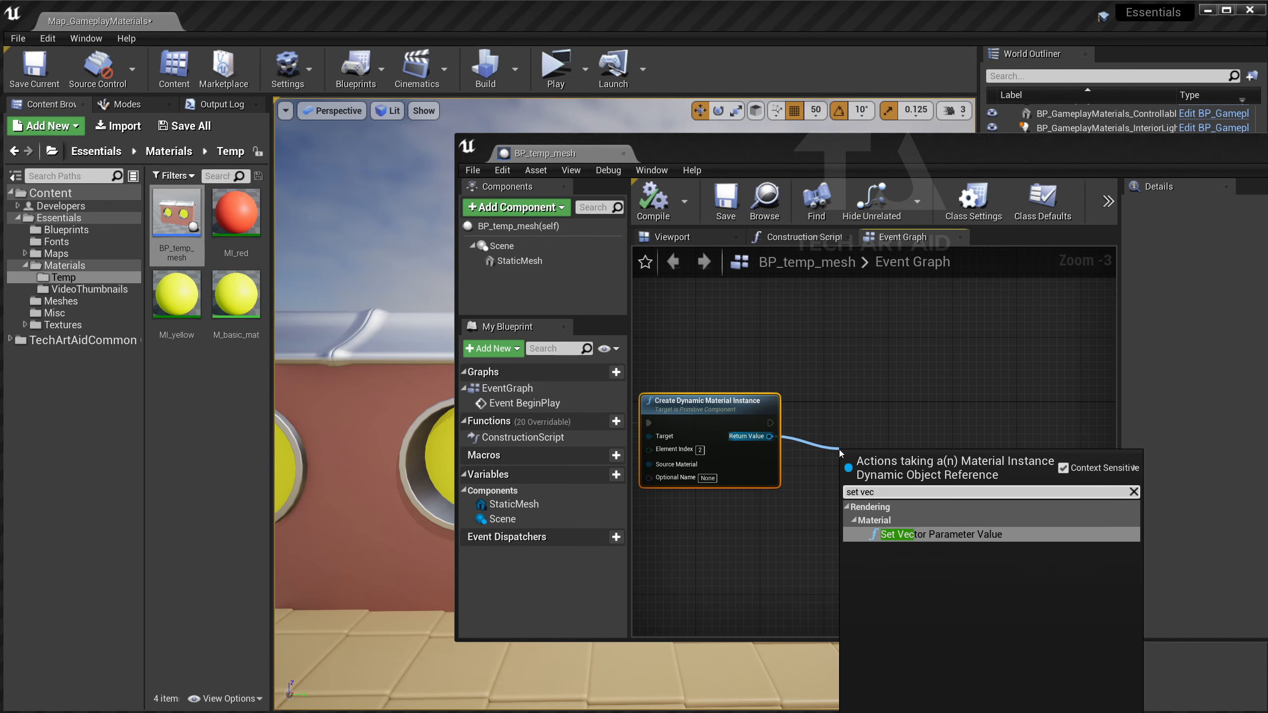
key(Return)
drag(894, 512, 893, 463)
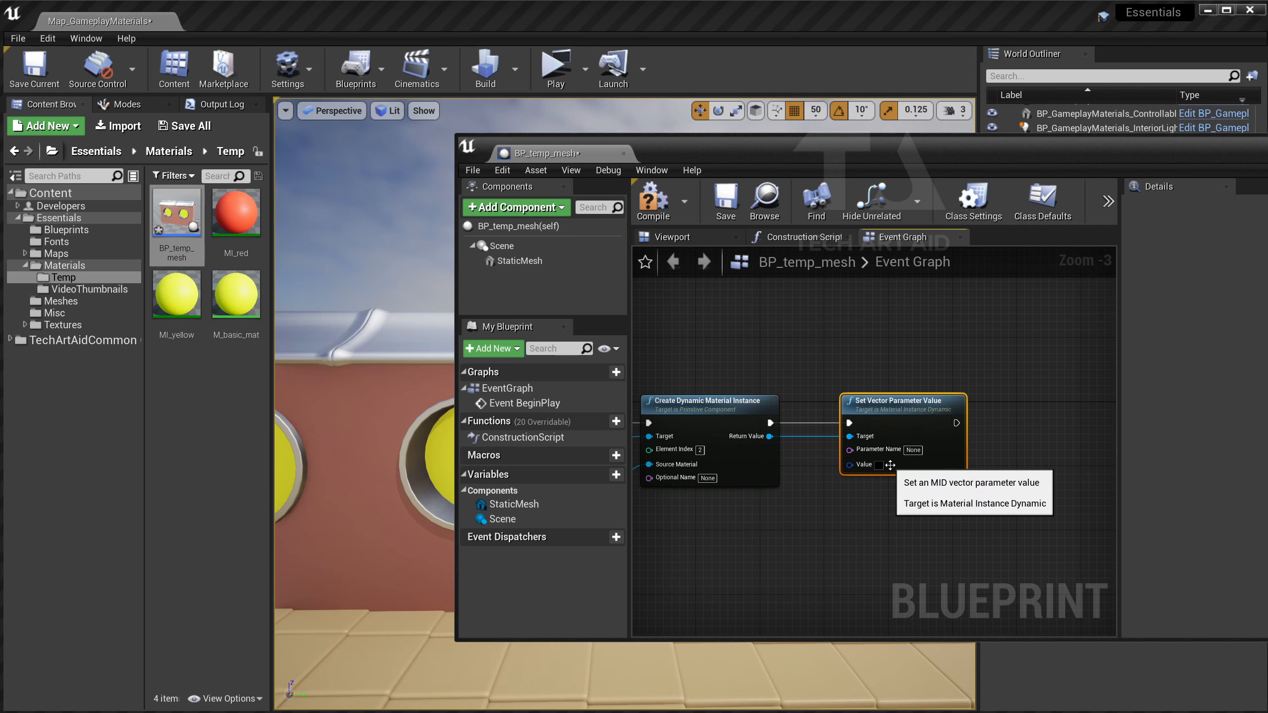
click(913, 449)
text(Color)
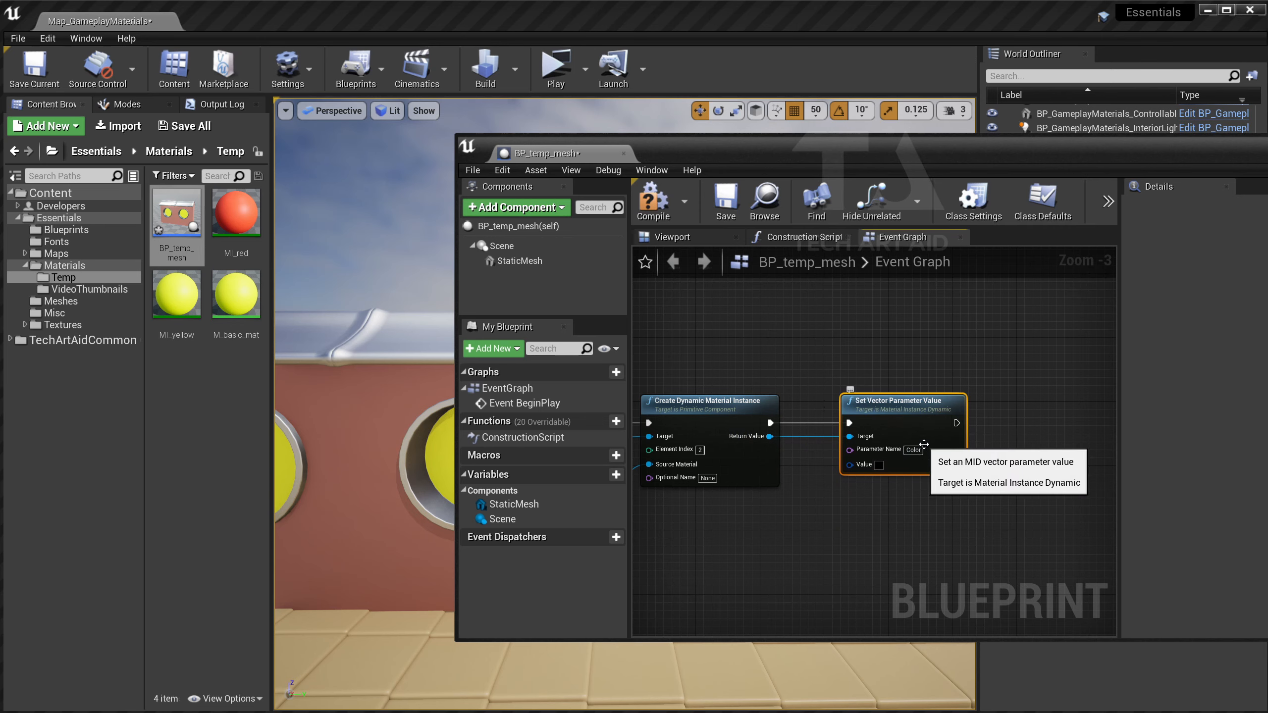
key(Return)
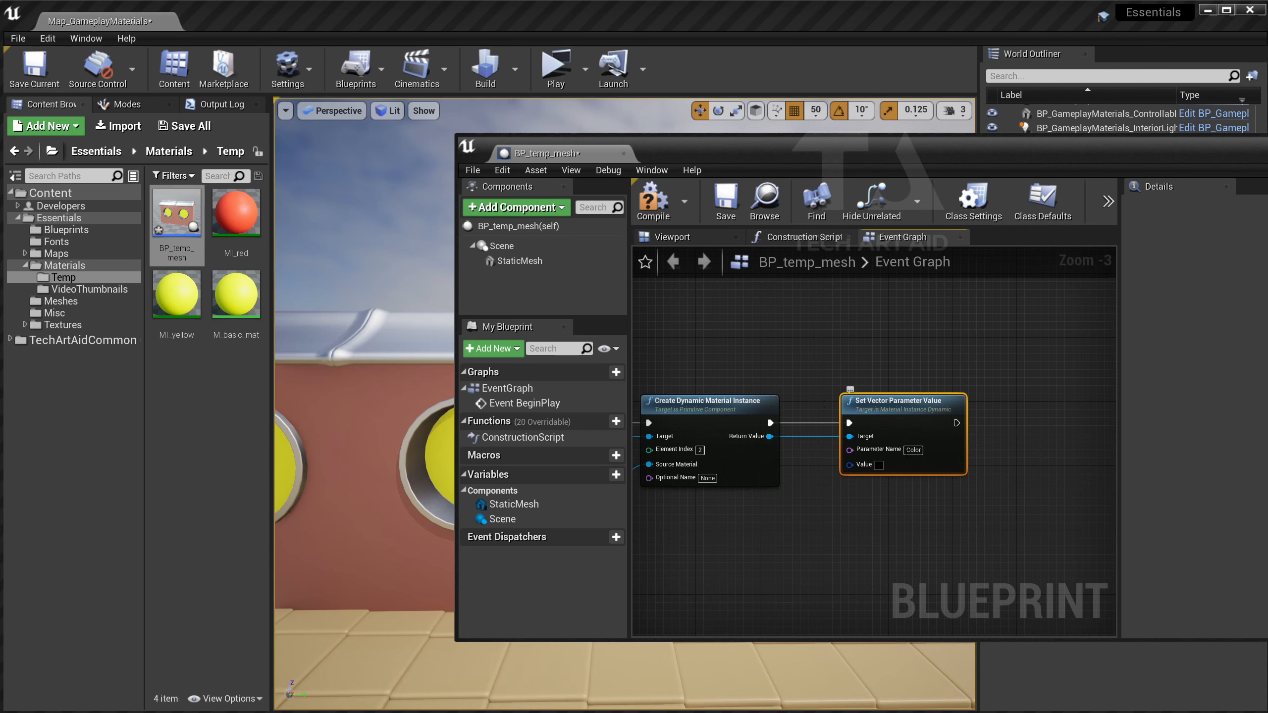
Set the node's Value colour to red.
click(878, 466)
drag(1046, 586, 1041, 593)
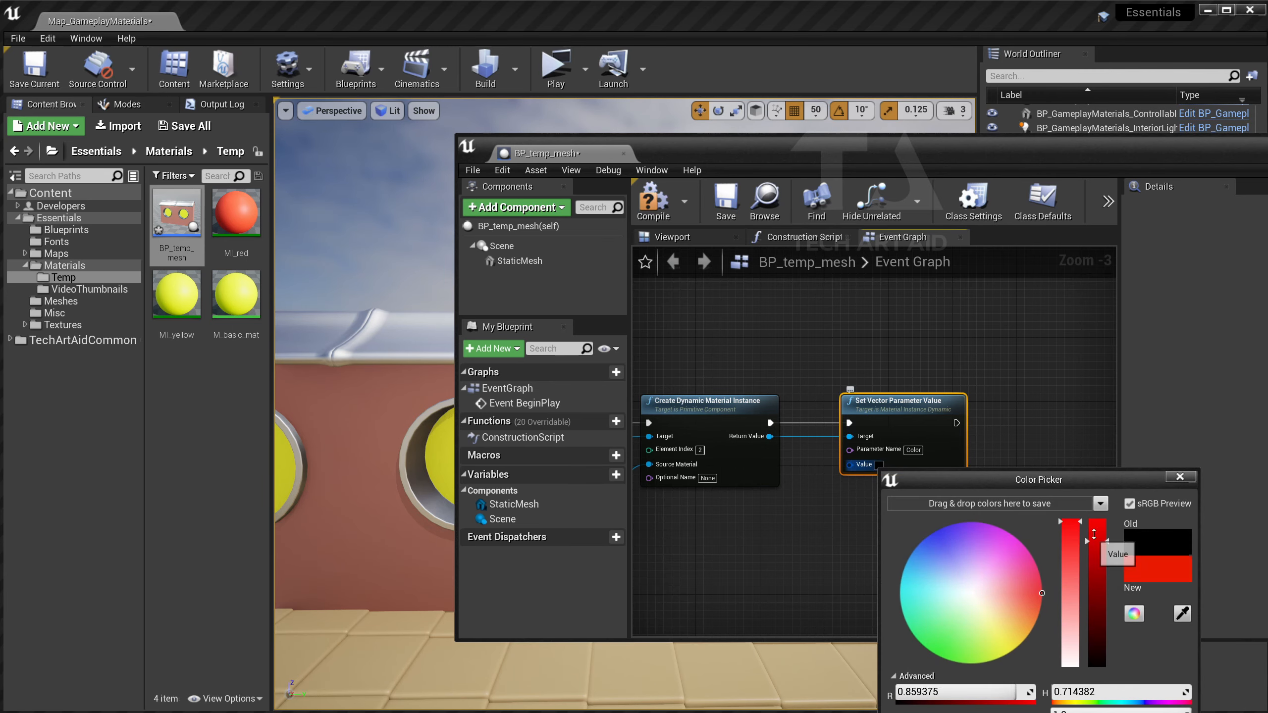
drag(1051, 492, 986, 307)
click(1033, 657)
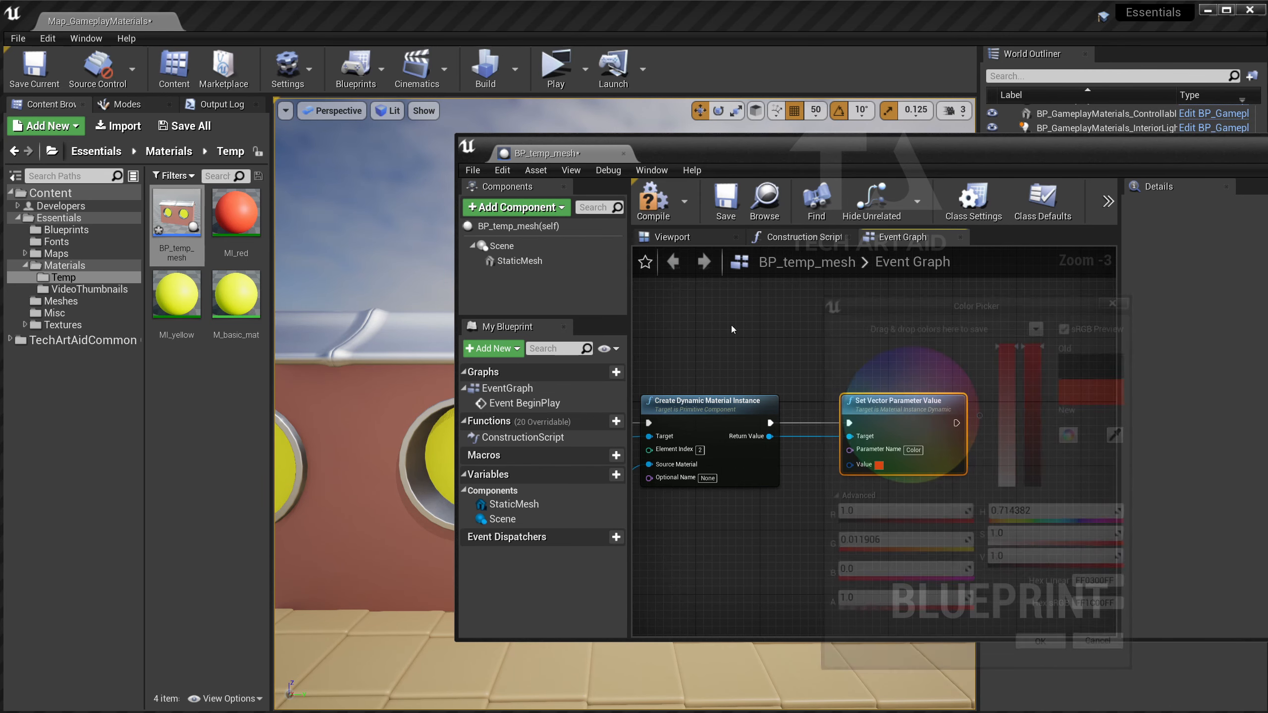
drag(685, 146, 980, 138)
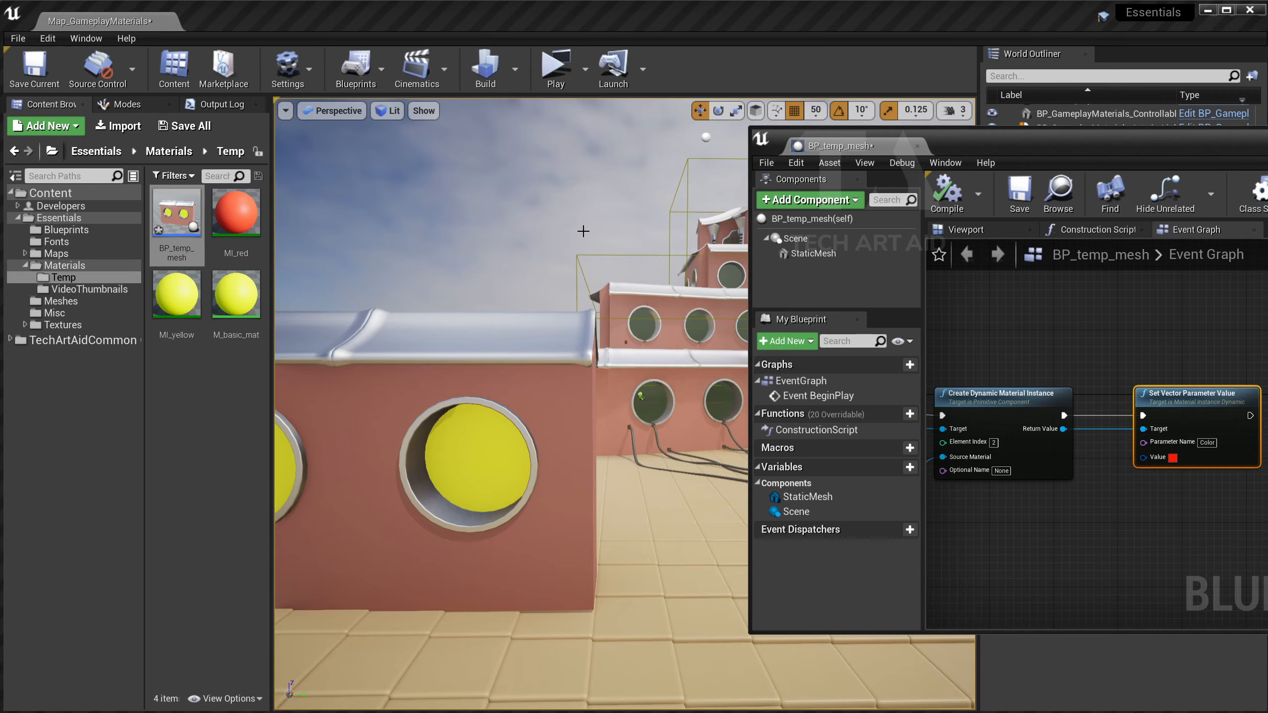
Play-test to see the red portholes, close the preview, and save the map.
click(557, 65)
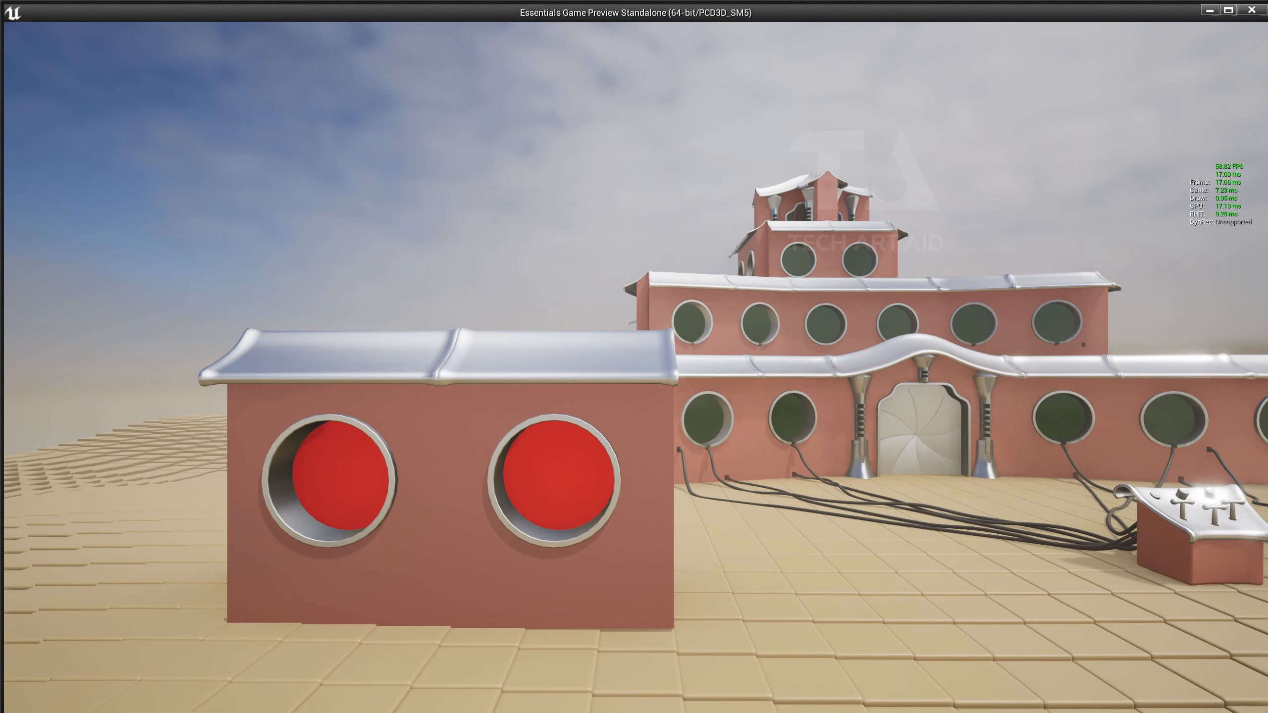
key(Escape)
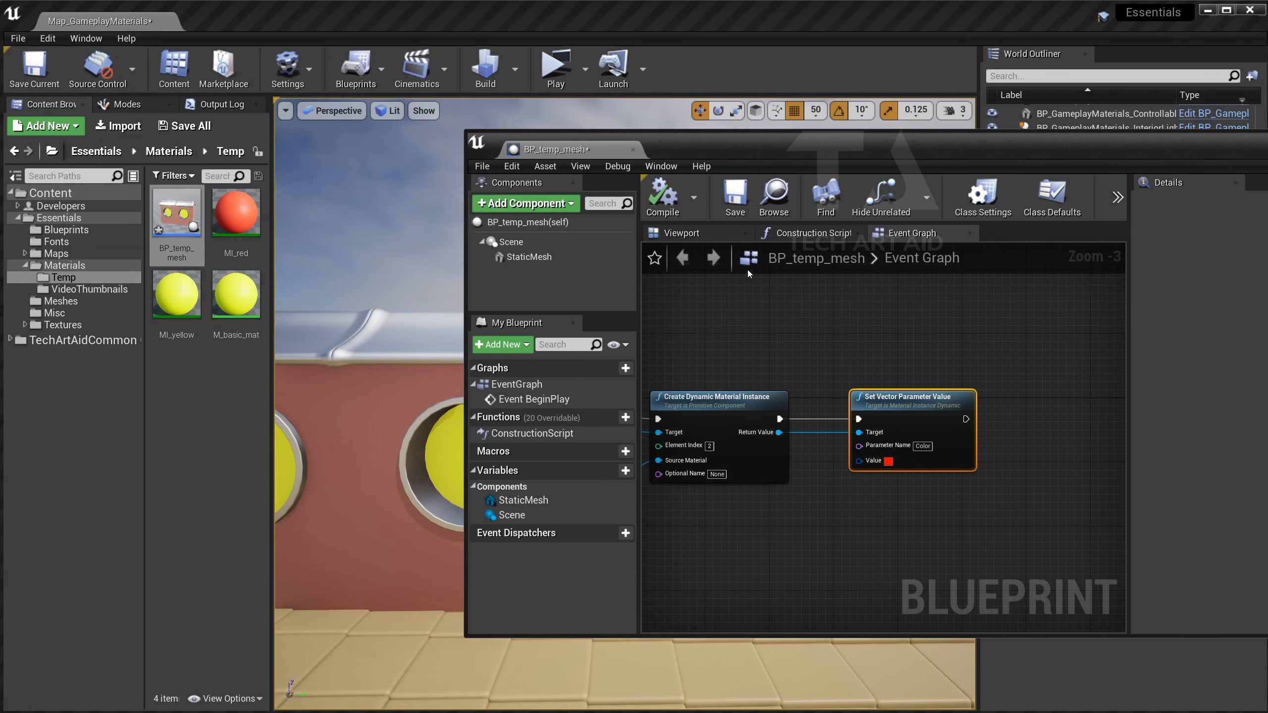
key(ctrl+shift+s)
drag(702, 145, 908, 169)
right_drag(500, 400, 702, 335)
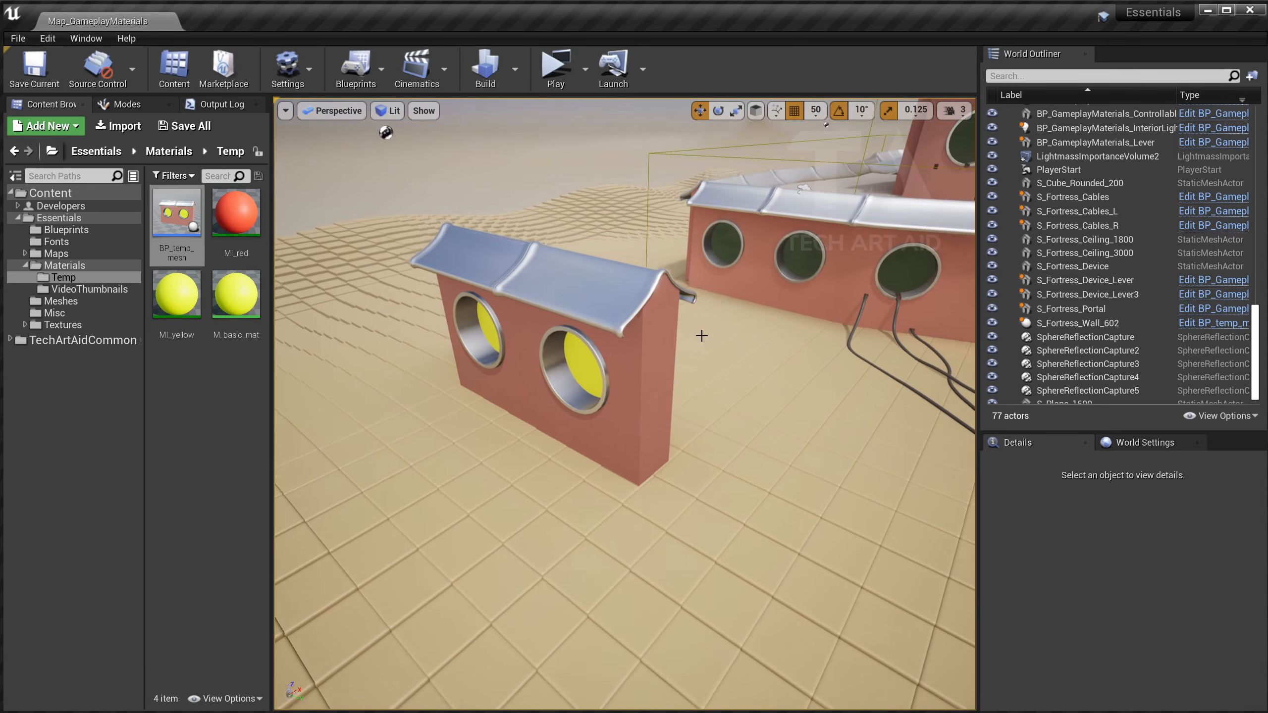
Enable Actor Hidden In Game on S_Fortress_Wall_602 and play the level without it.
click(649, 349)
scroll(1109, 628, down, 10)
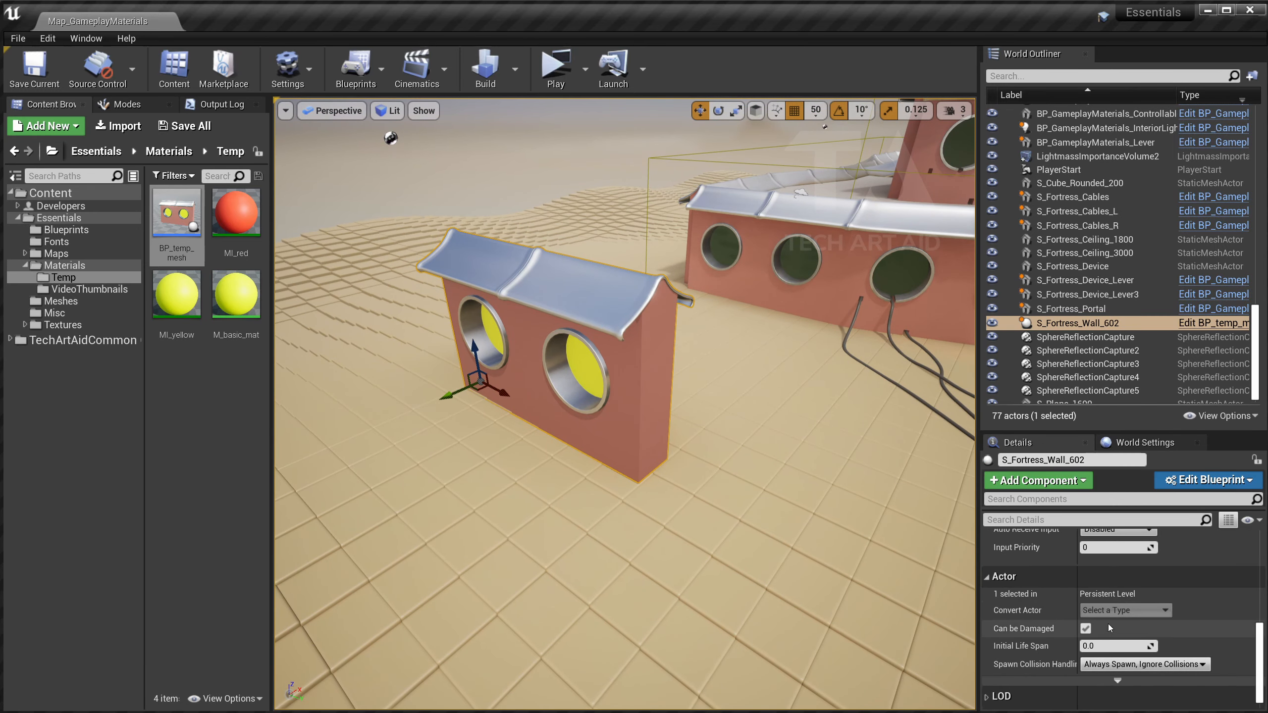
scroll(1088, 625, up, 10)
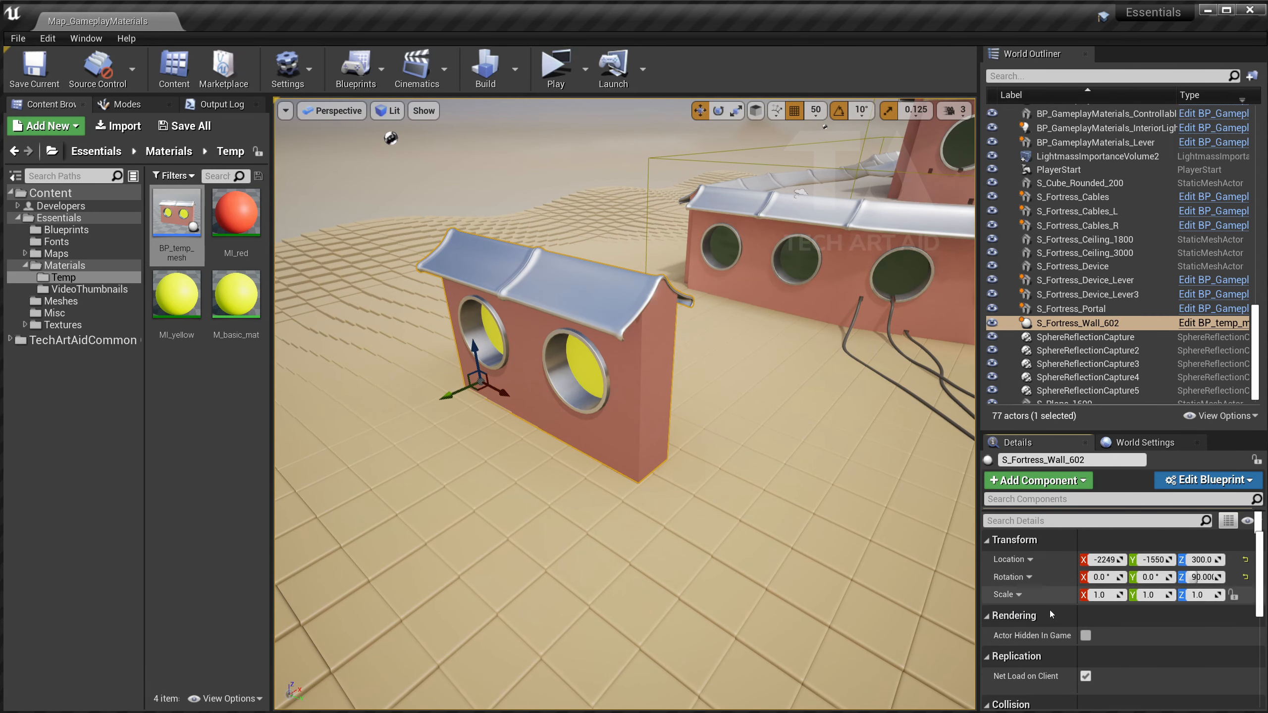
click(1086, 635)
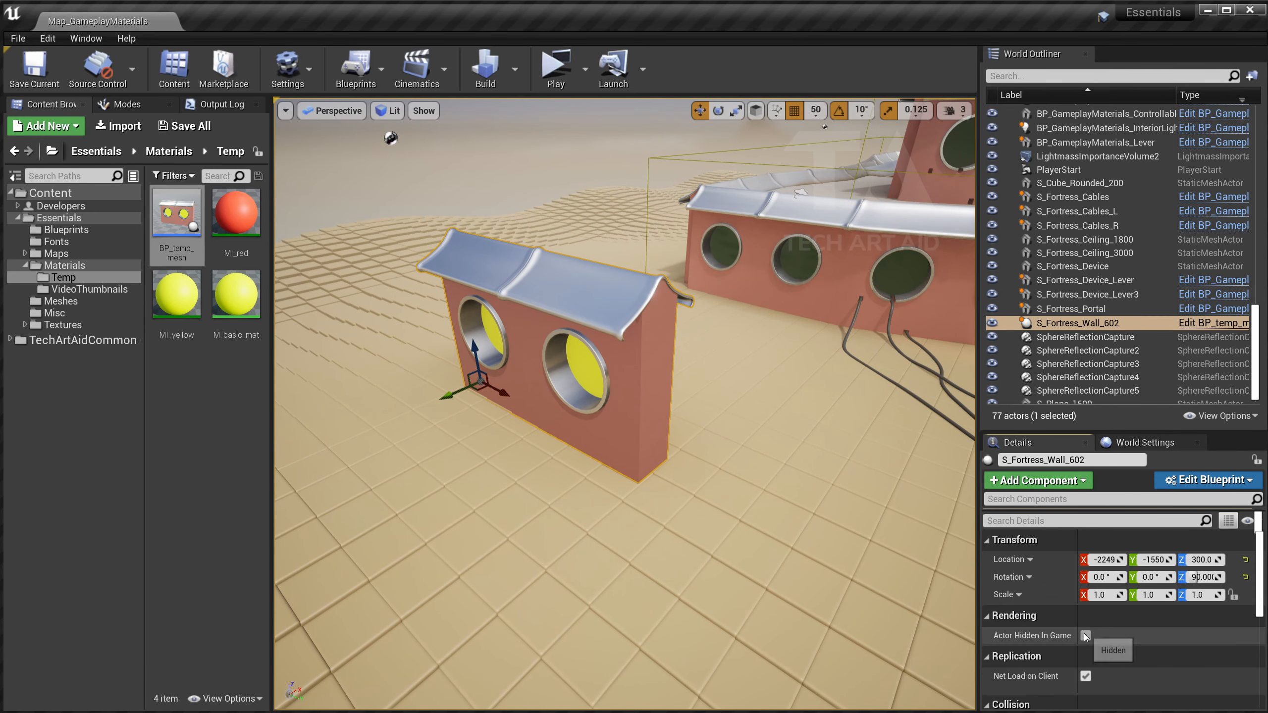
click(550, 70)
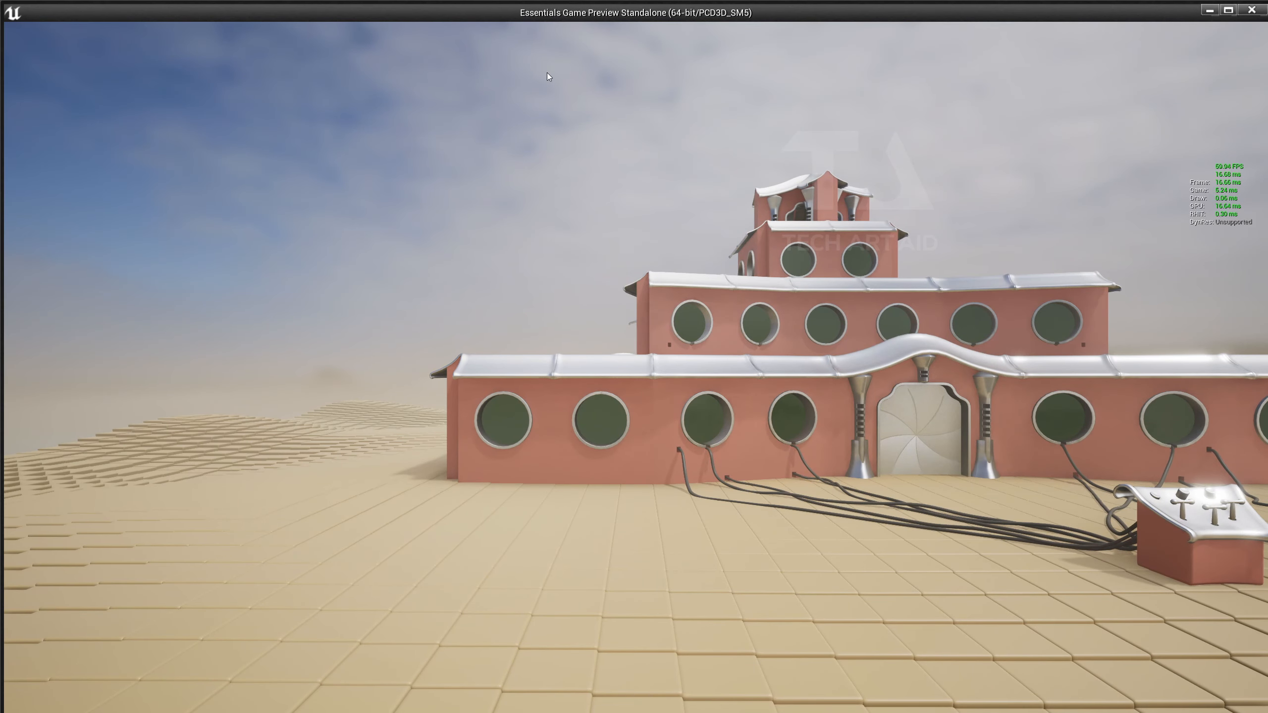
Show the Stat SceneRendering overlay in the running game via the 'stat scene' console command.
key(grave)
text(stat)
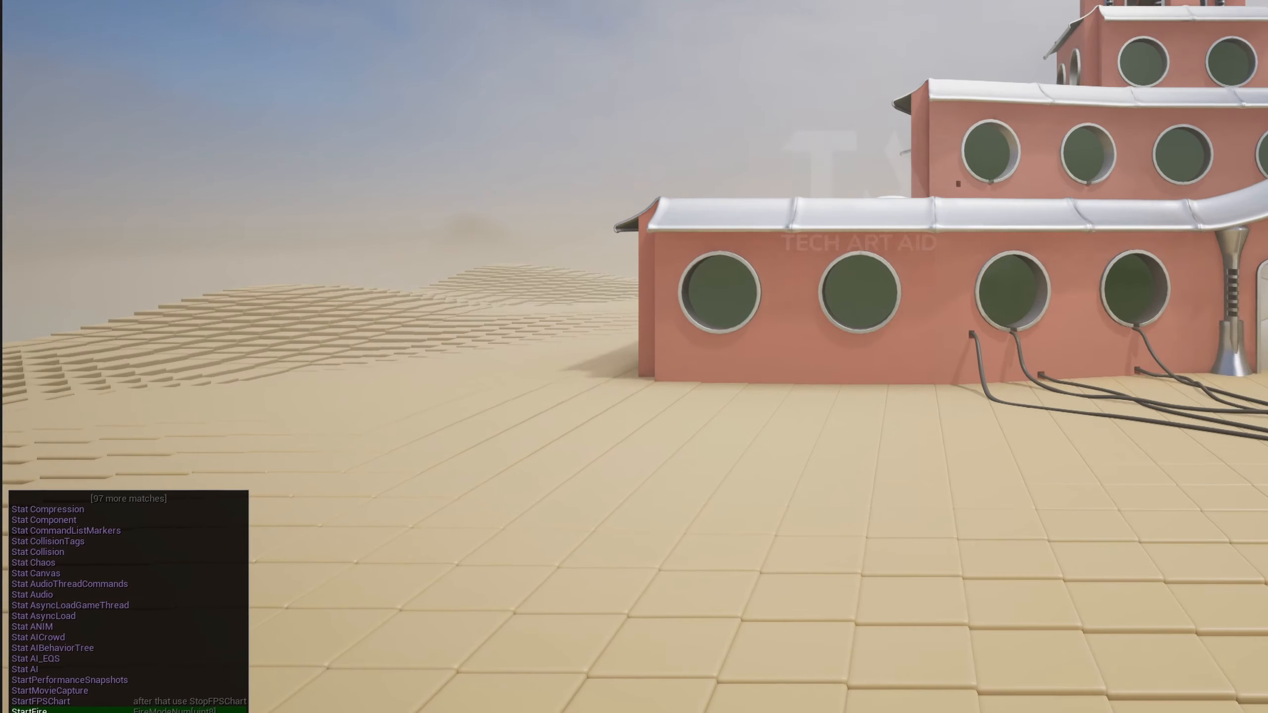
text( scene)
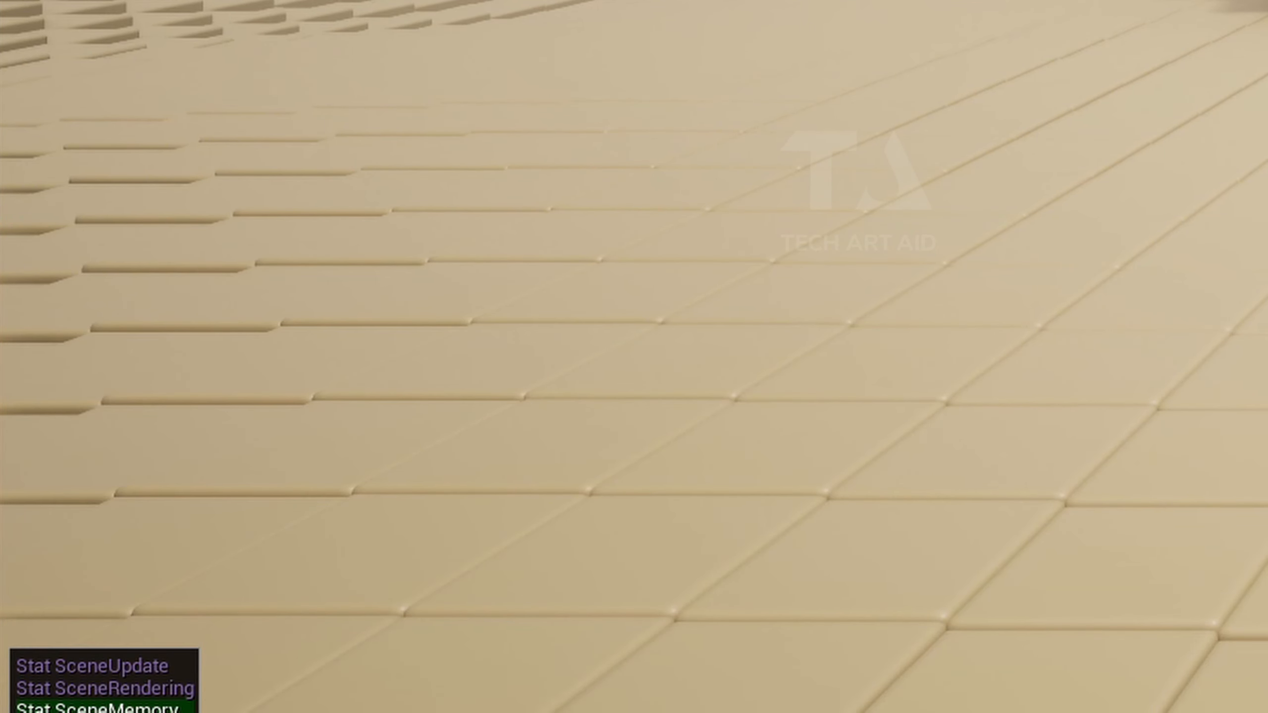
key(Up)
key(Return)
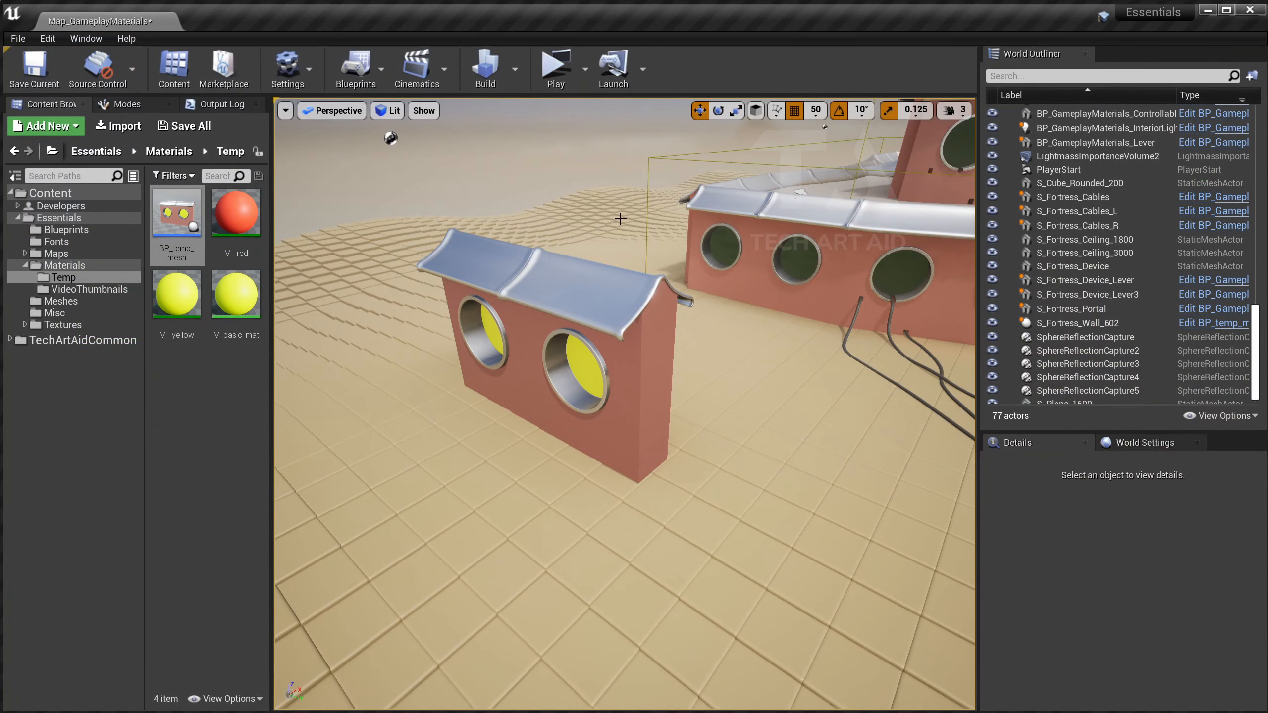
Select S_Fortress_Wall_602 and turn off Actor Hidden In Game.
click(588, 264)
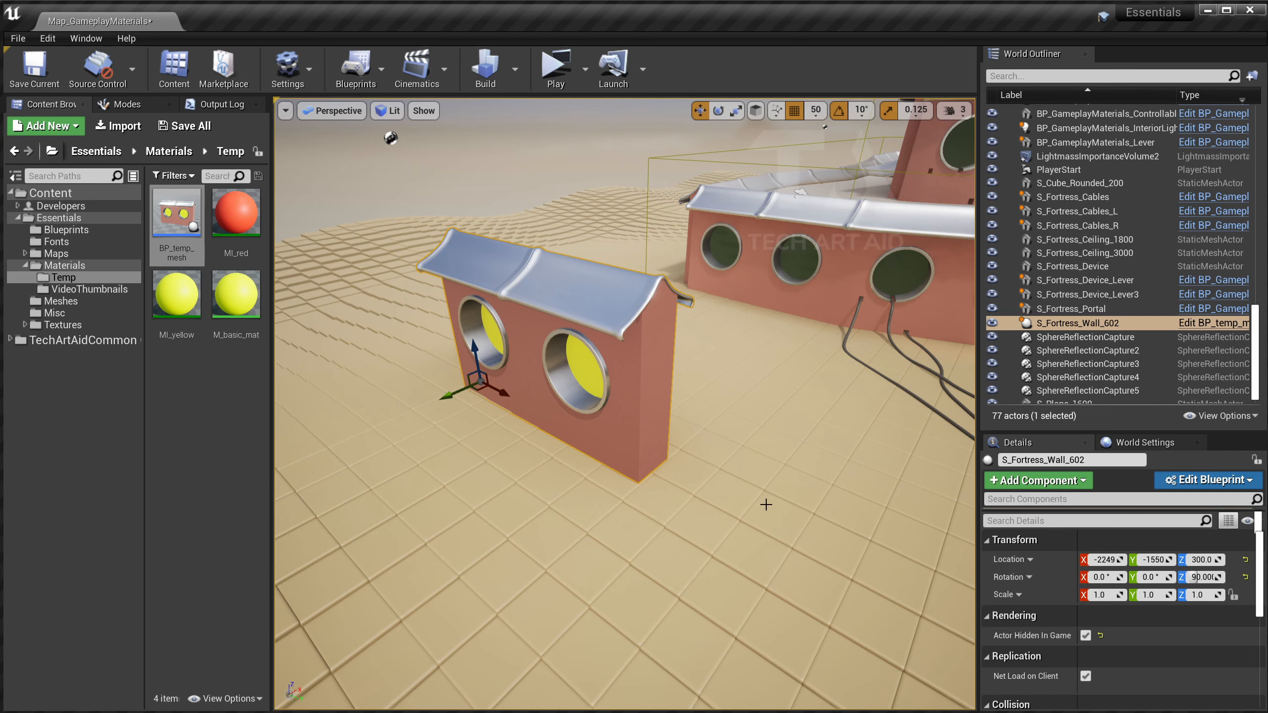
right_drag(667, 473, 556, 409)
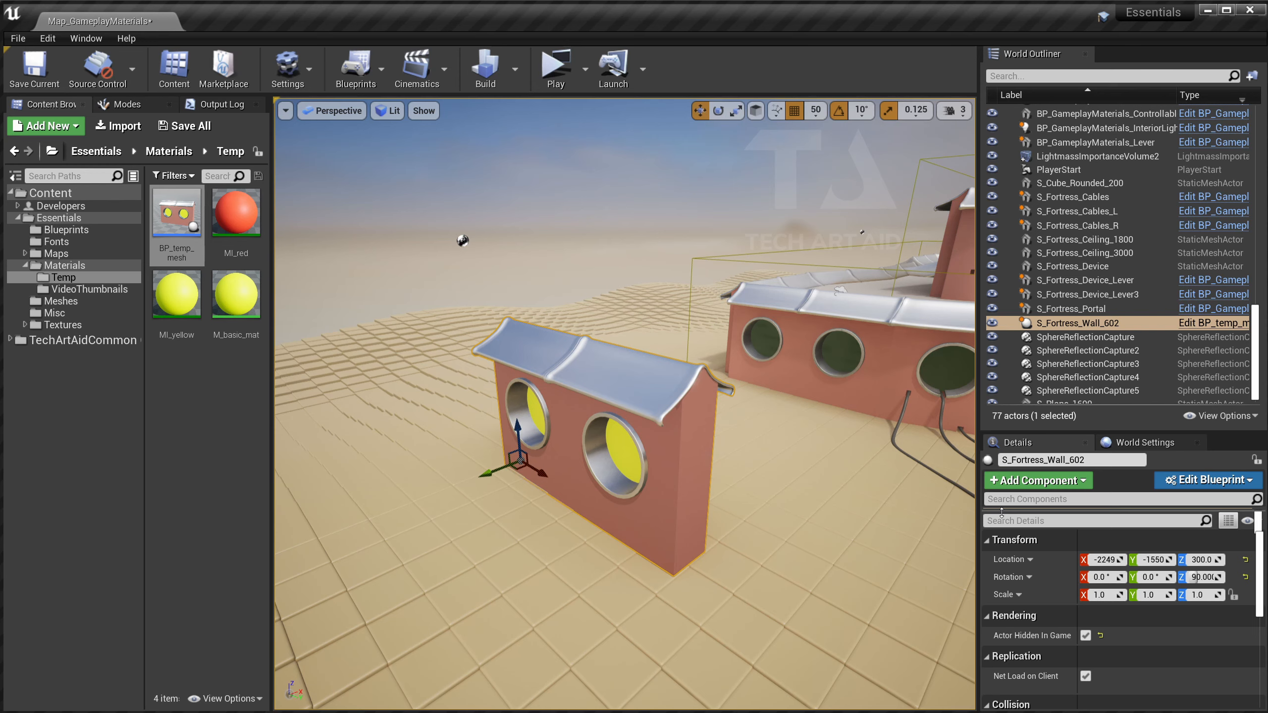
click(1086, 637)
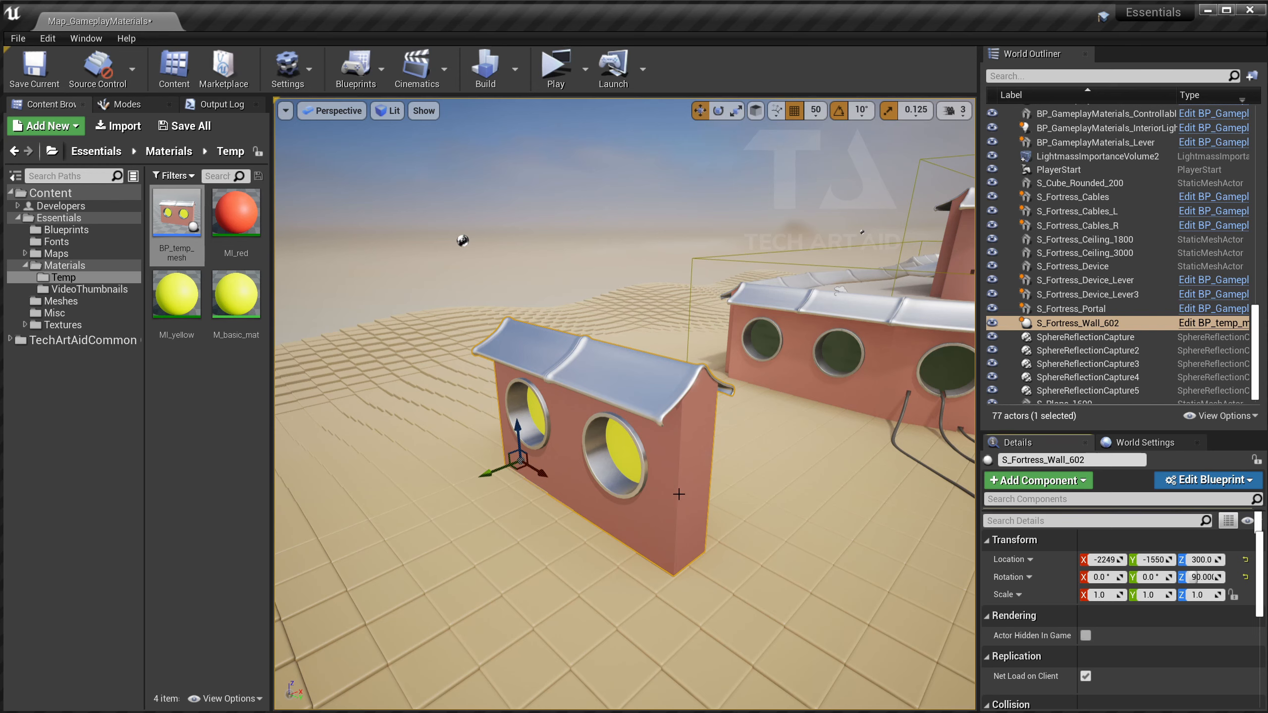
Duplicate the wall with Ctrl+W and select several of the duplicated walls.
key(ctrl+w)
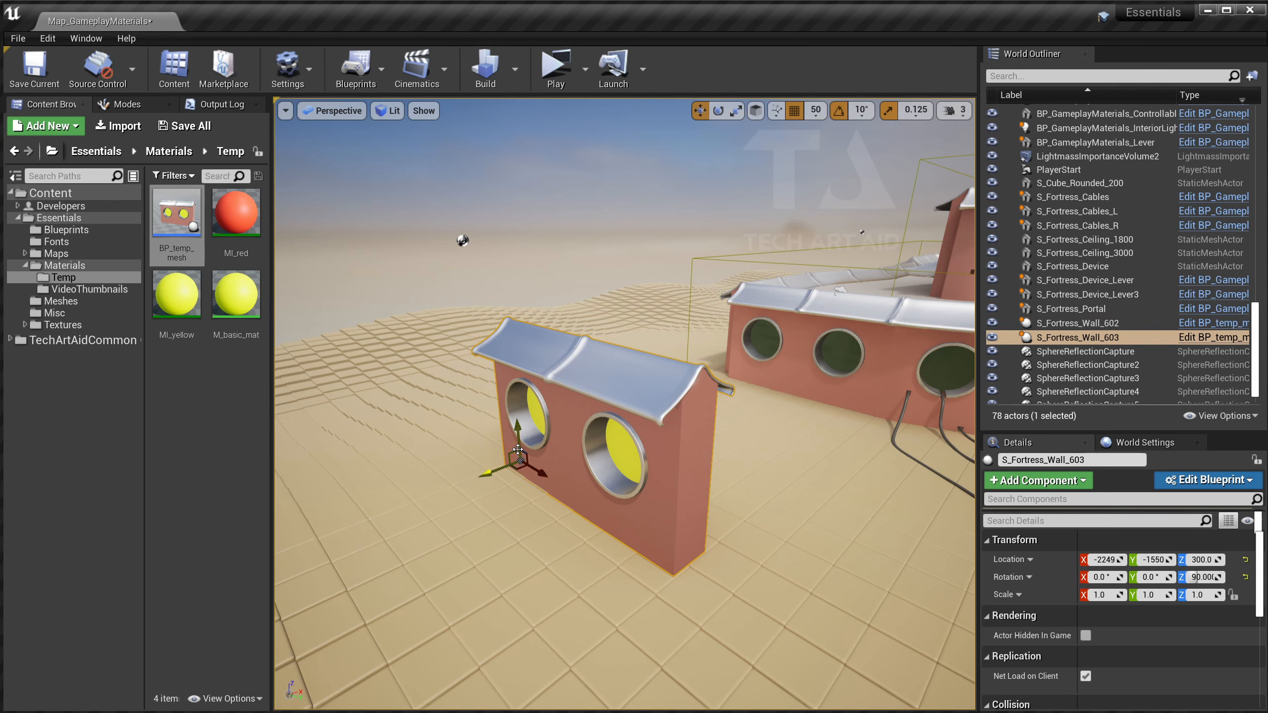
drag(518, 437, 539, 413)
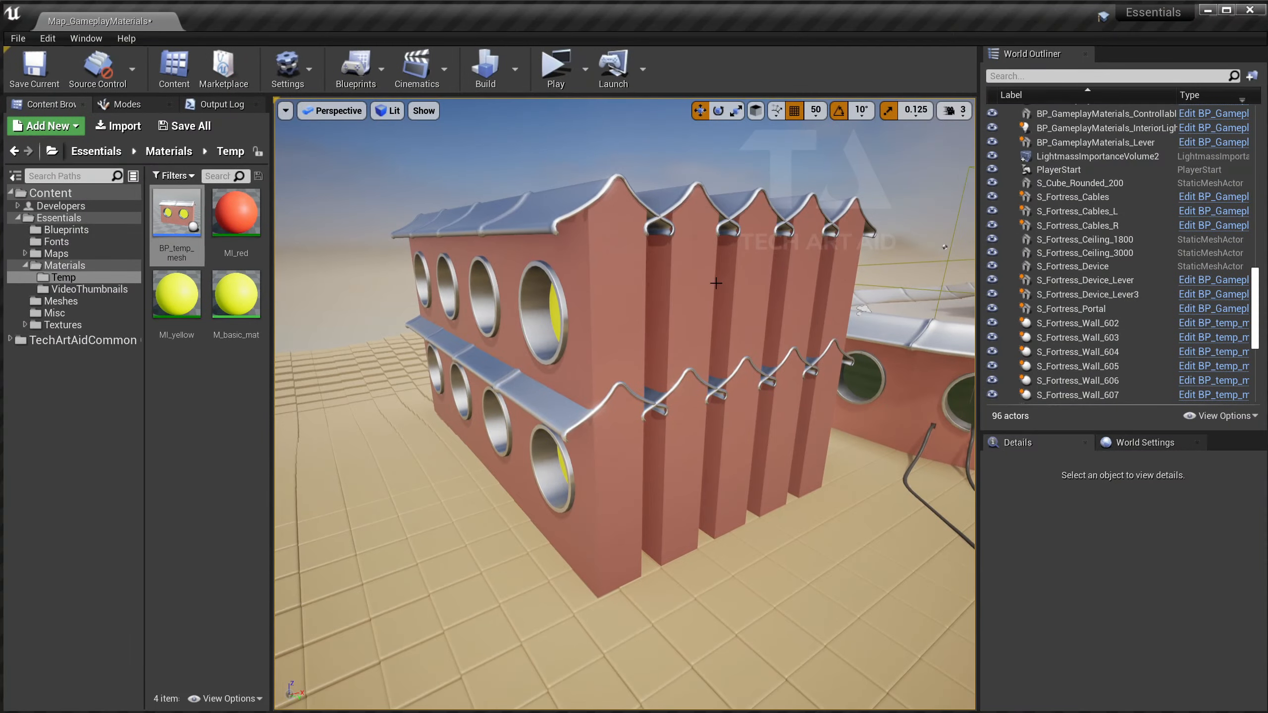
click(632, 286)
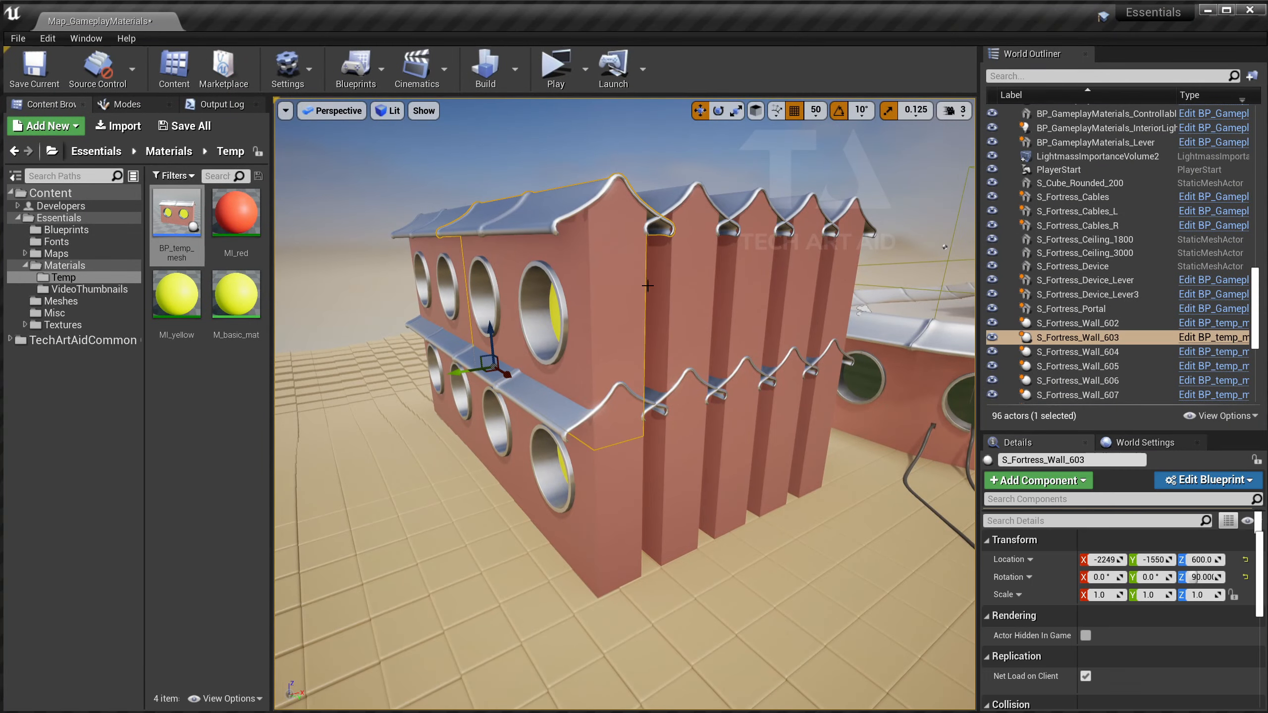
shift+click(1061, 325)
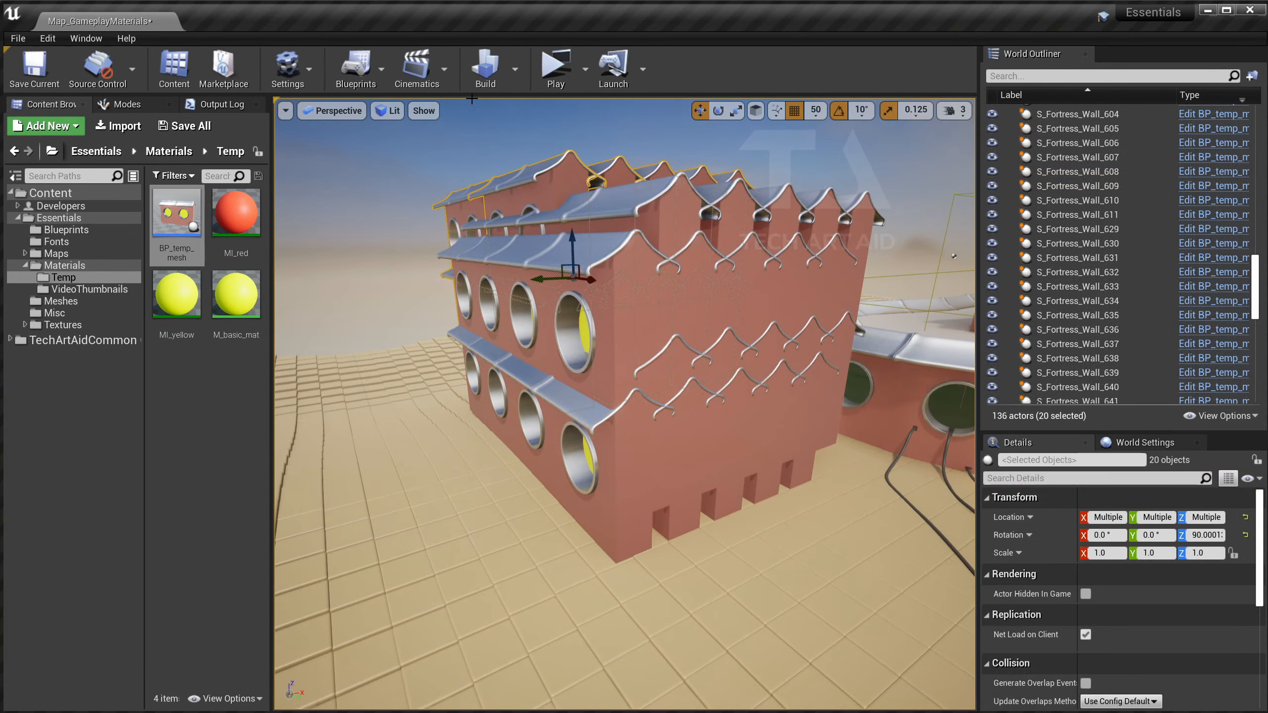
Frame the full range of duplicated walls, play-test standalone, then select S_Fortress_Wall_603.
click(555, 70)
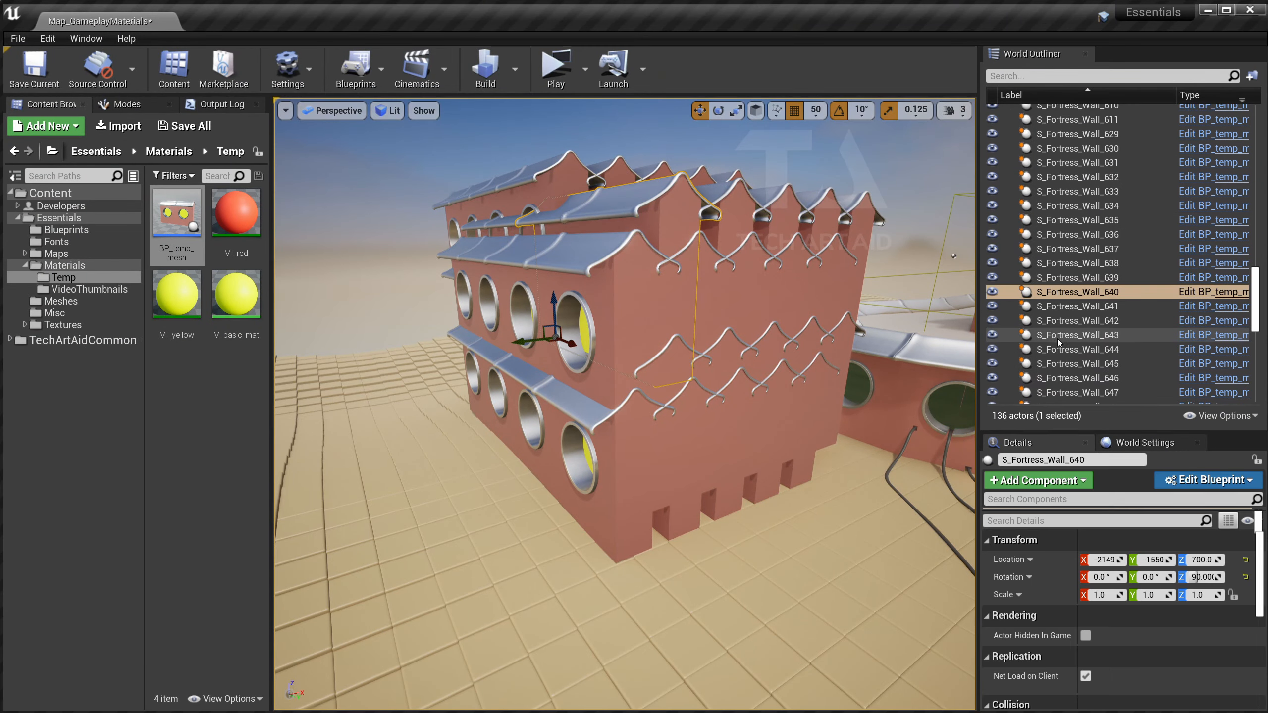
scroll(1057, 340, down, 10)
shift+click(1078, 317)
key(f)
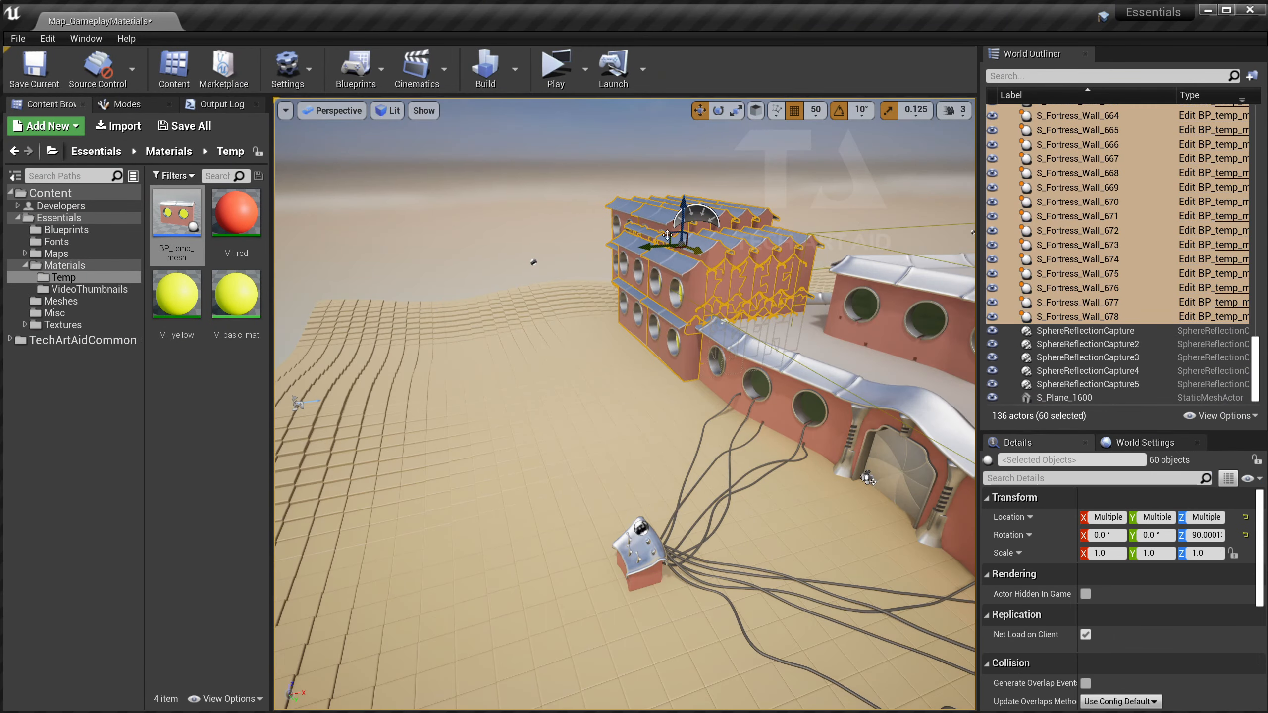
click(566, 78)
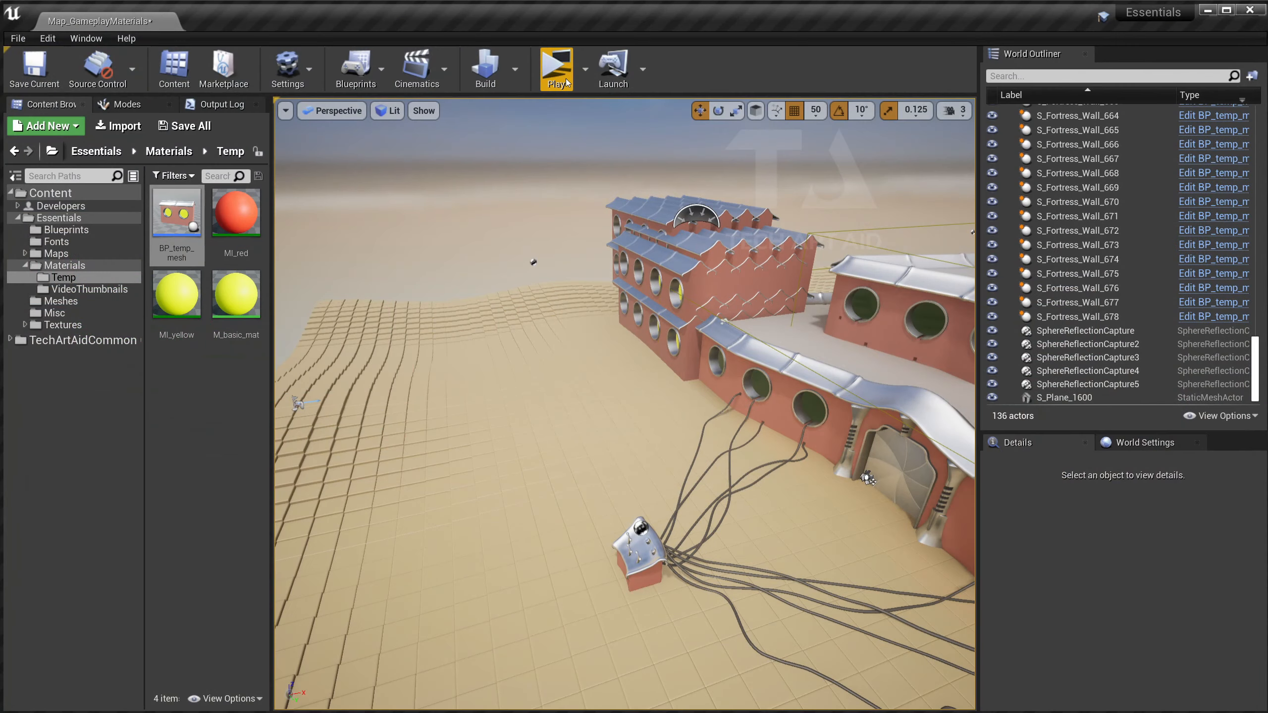
right_drag(613, 364, 613, 364)
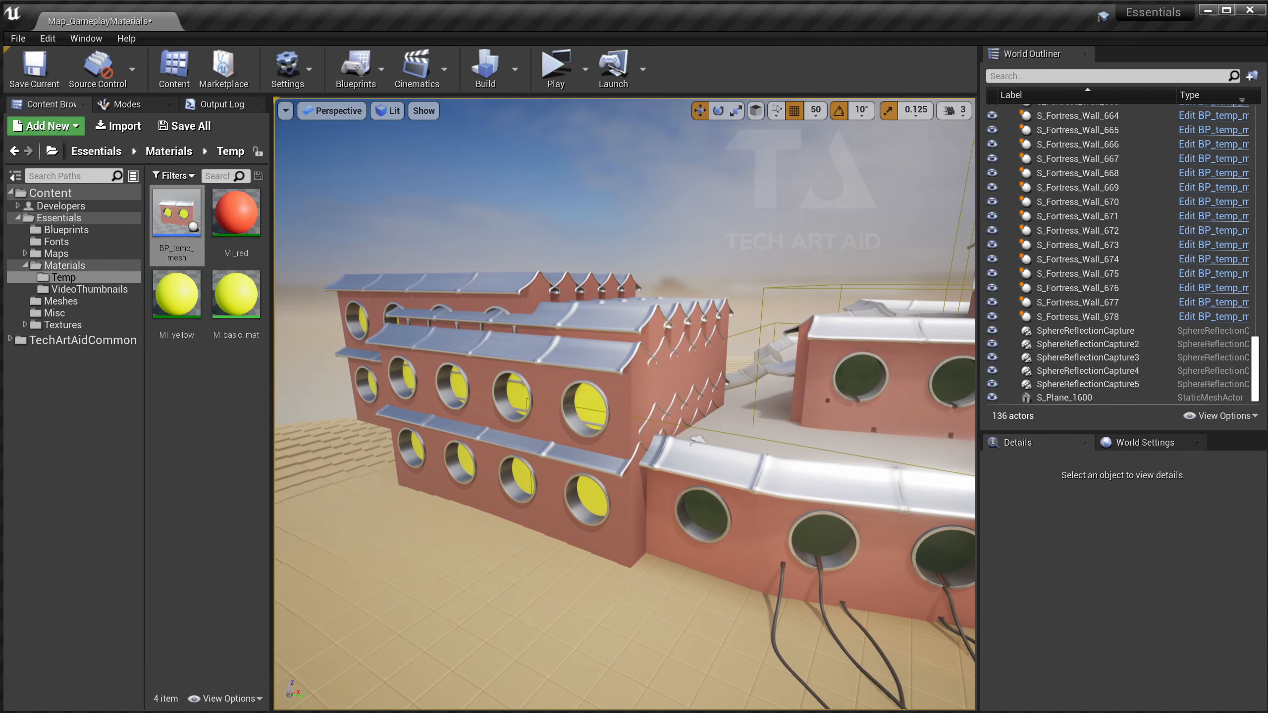
click(614, 363)
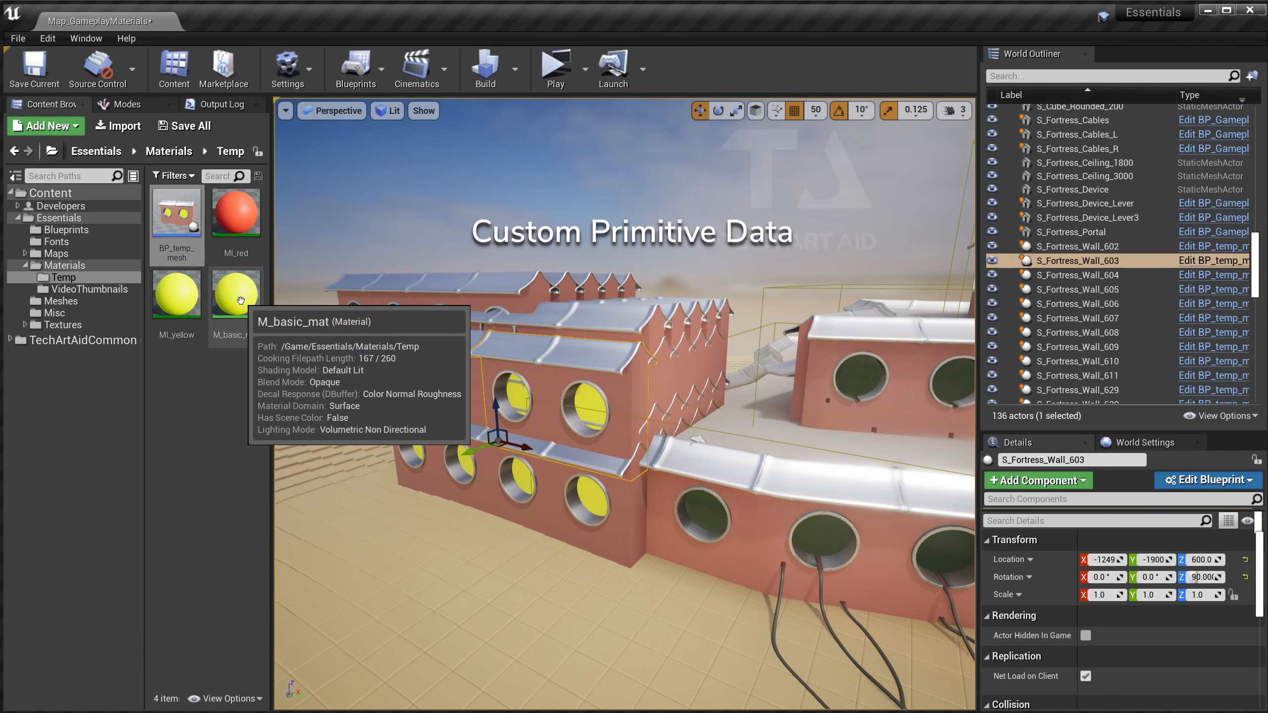
Open M_basic_mat and tick Use Custom Primitive Data on its Color parameter node.
double_click(236, 294)
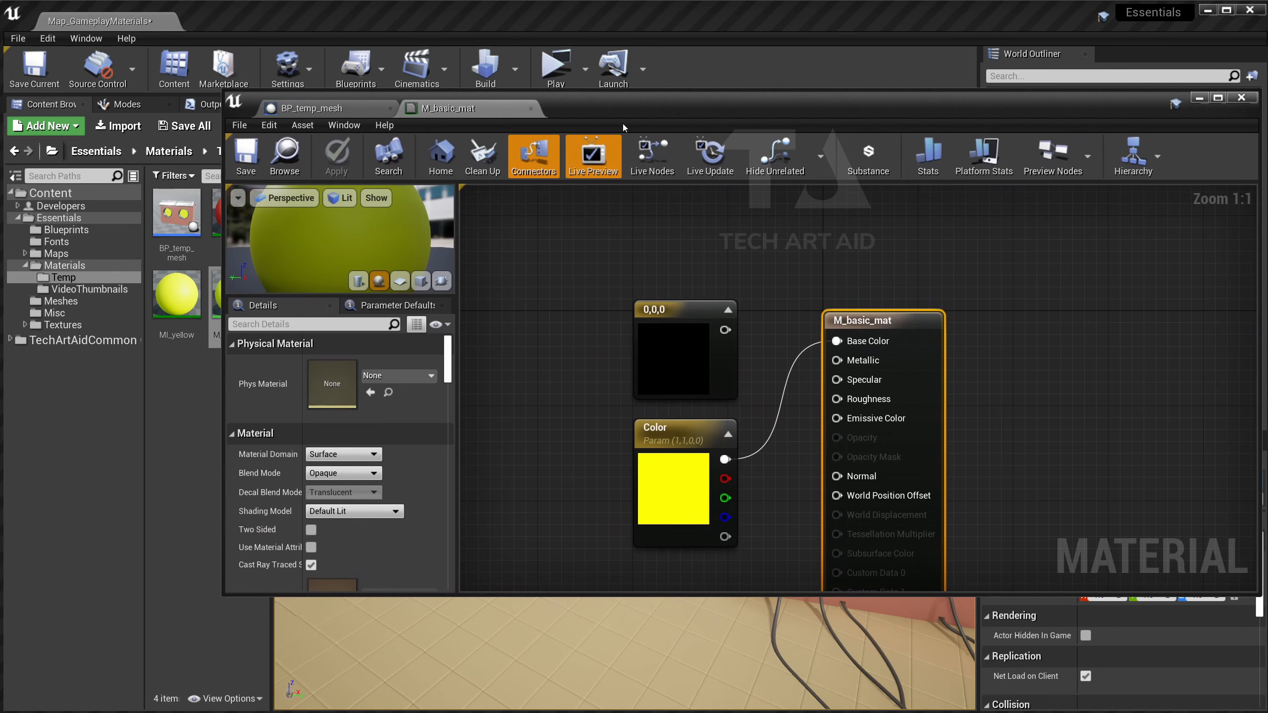
click(686, 431)
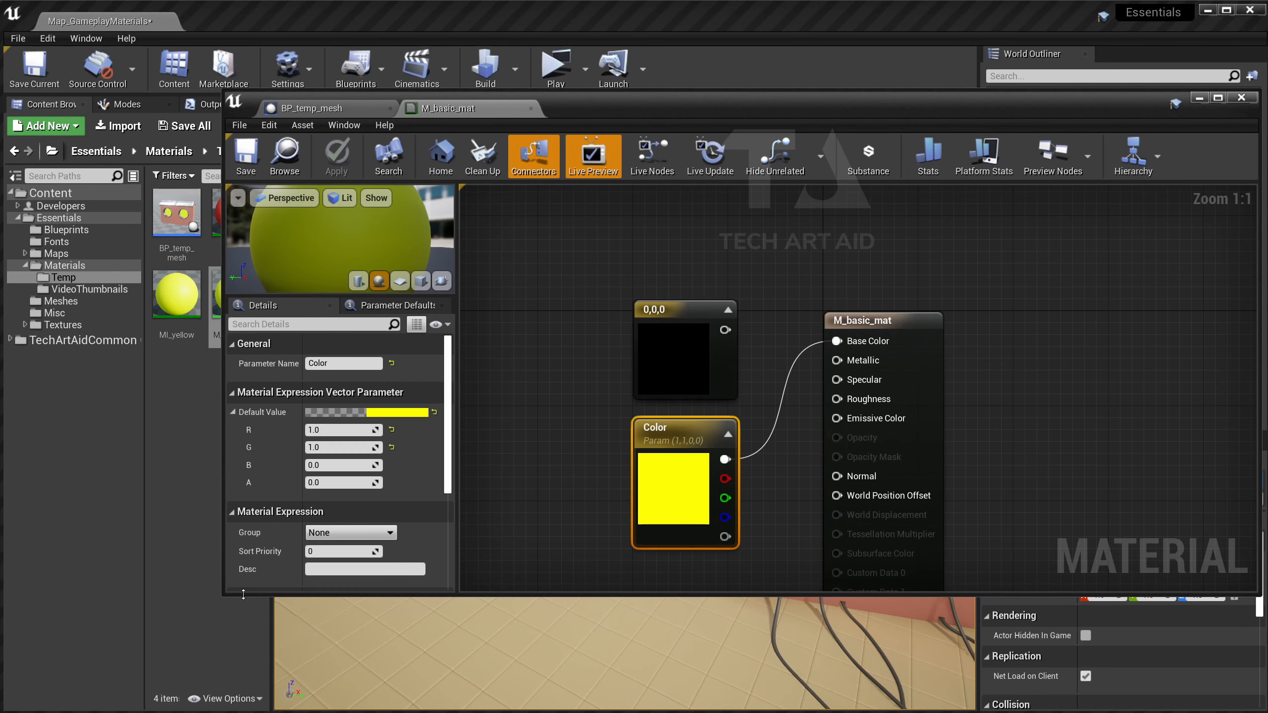
drag(223, 594, 368, 594)
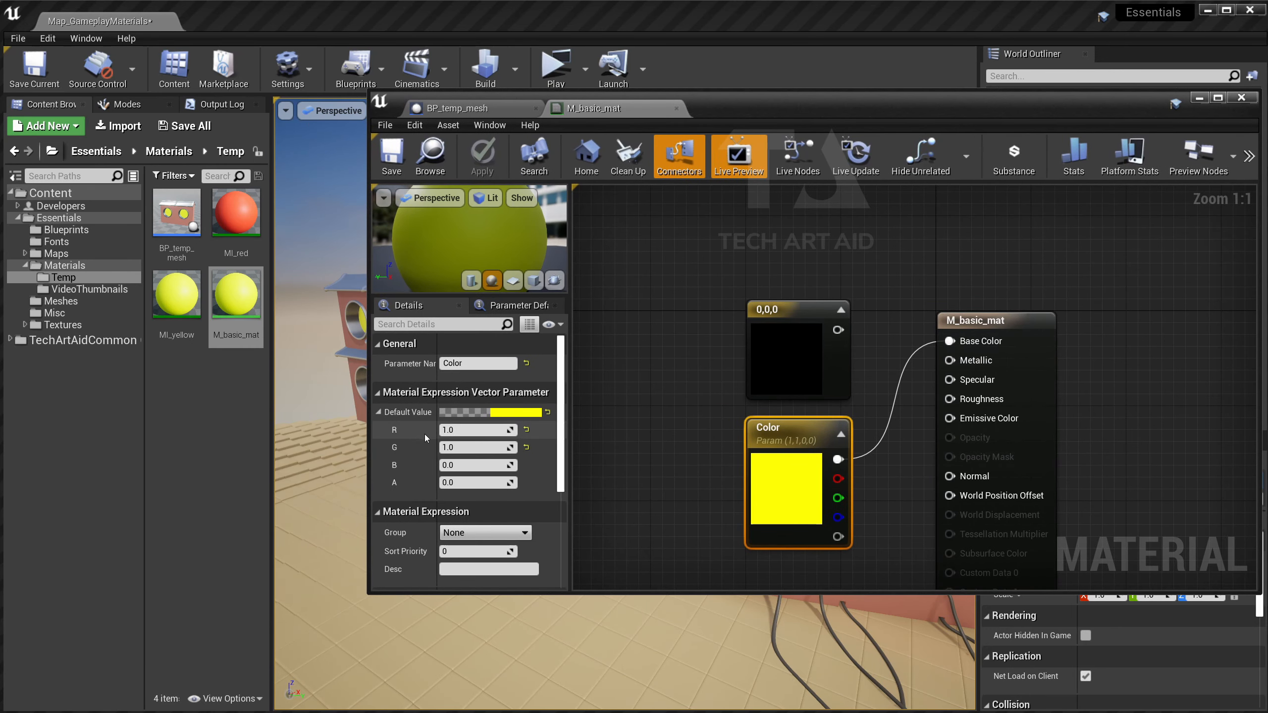
scroll(434, 439, down, 2)
scroll(434, 439, down, 2)
scroll(438, 464, down, 2)
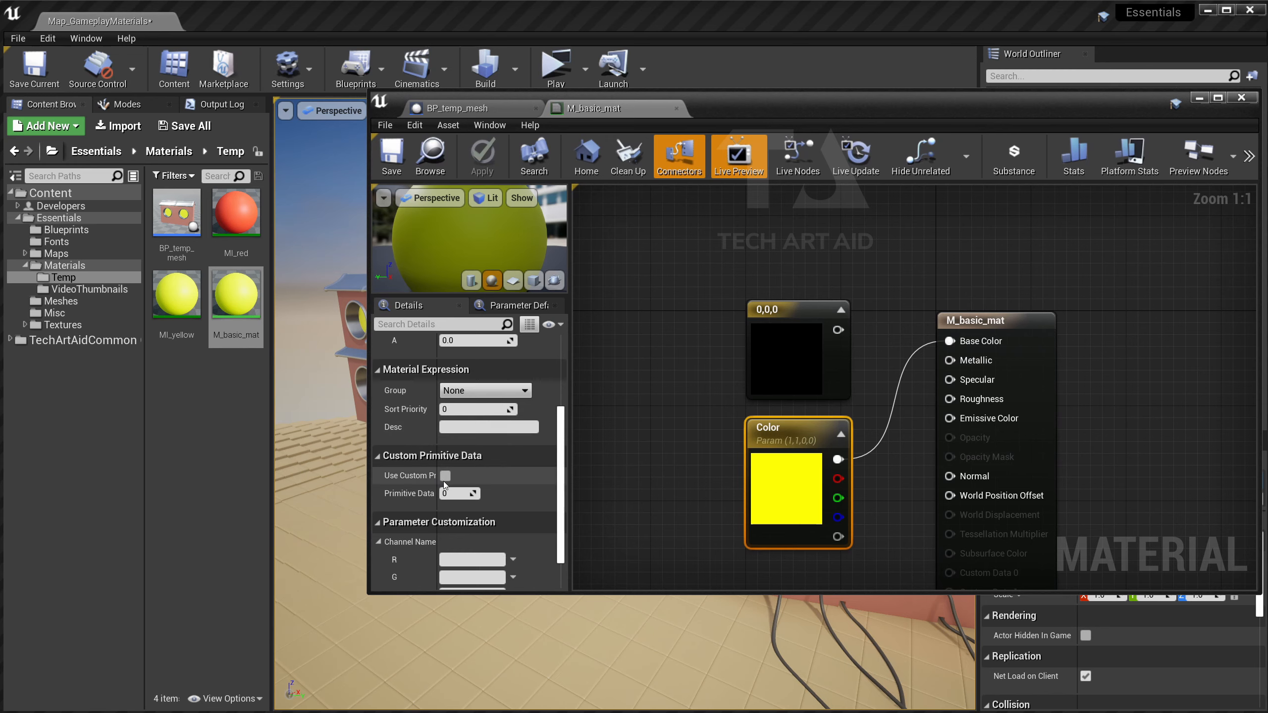
drag(441, 482, 474, 481)
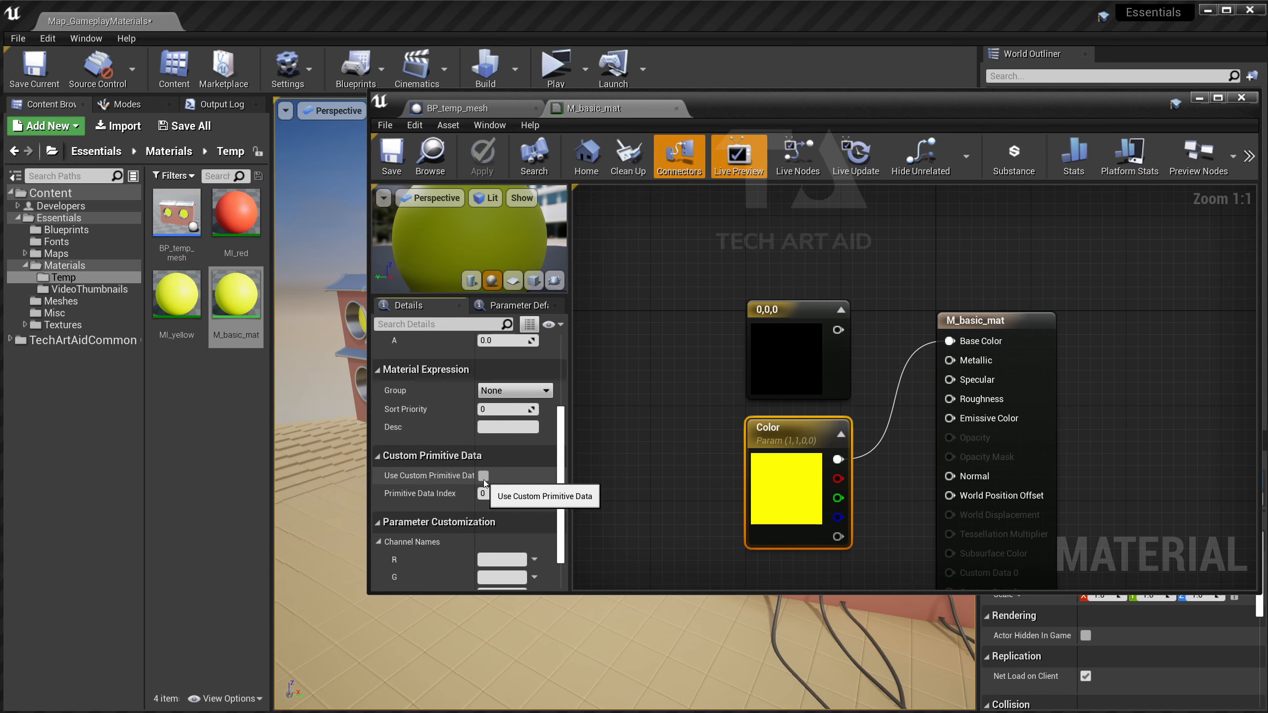
click(484, 479)
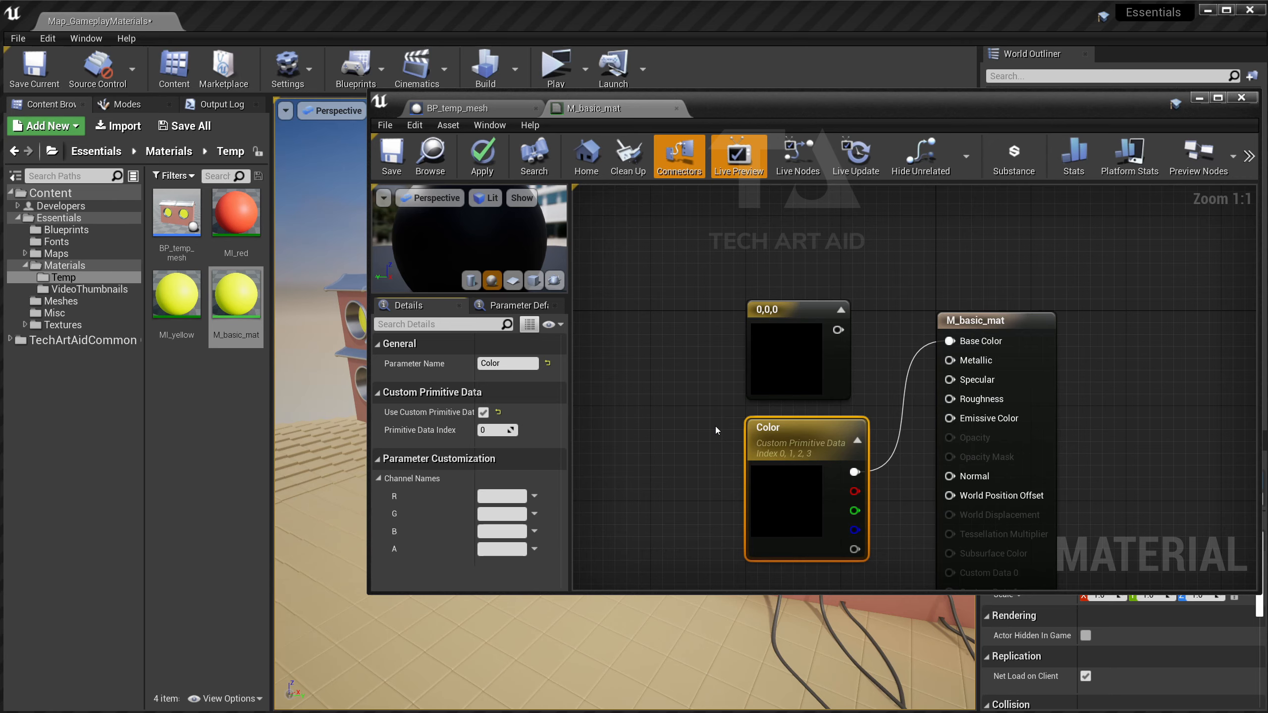
Save M_basic_mat, delete the 0,0,0 constant node, and move the Color node into its place.
drag(368, 91, 548, 109)
click(570, 164)
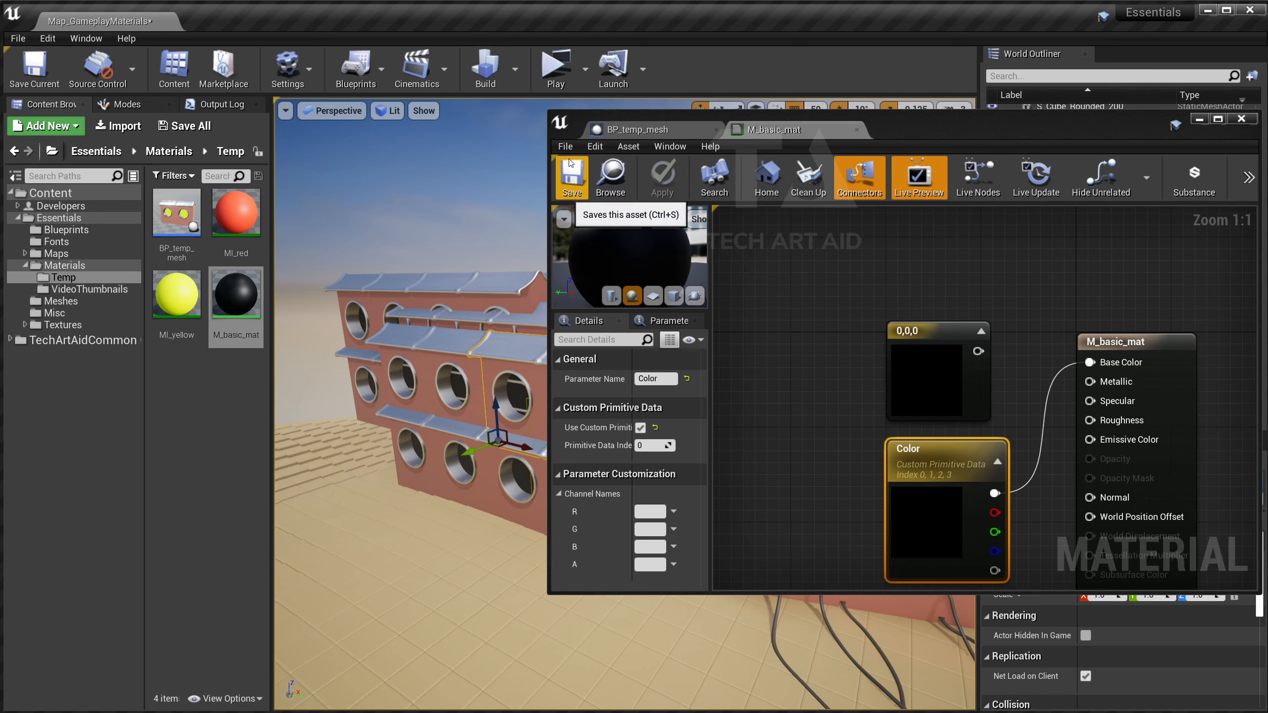
click(897, 341)
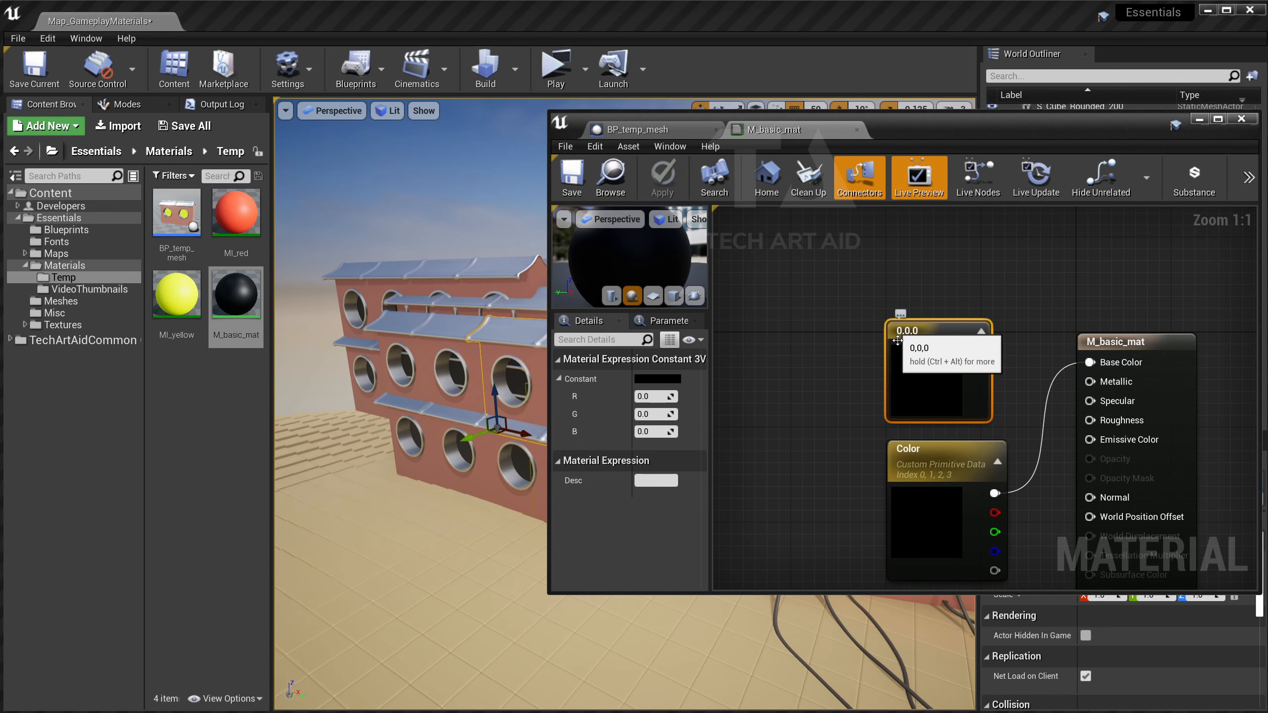
key(Delete)
drag(913, 455, 949, 359)
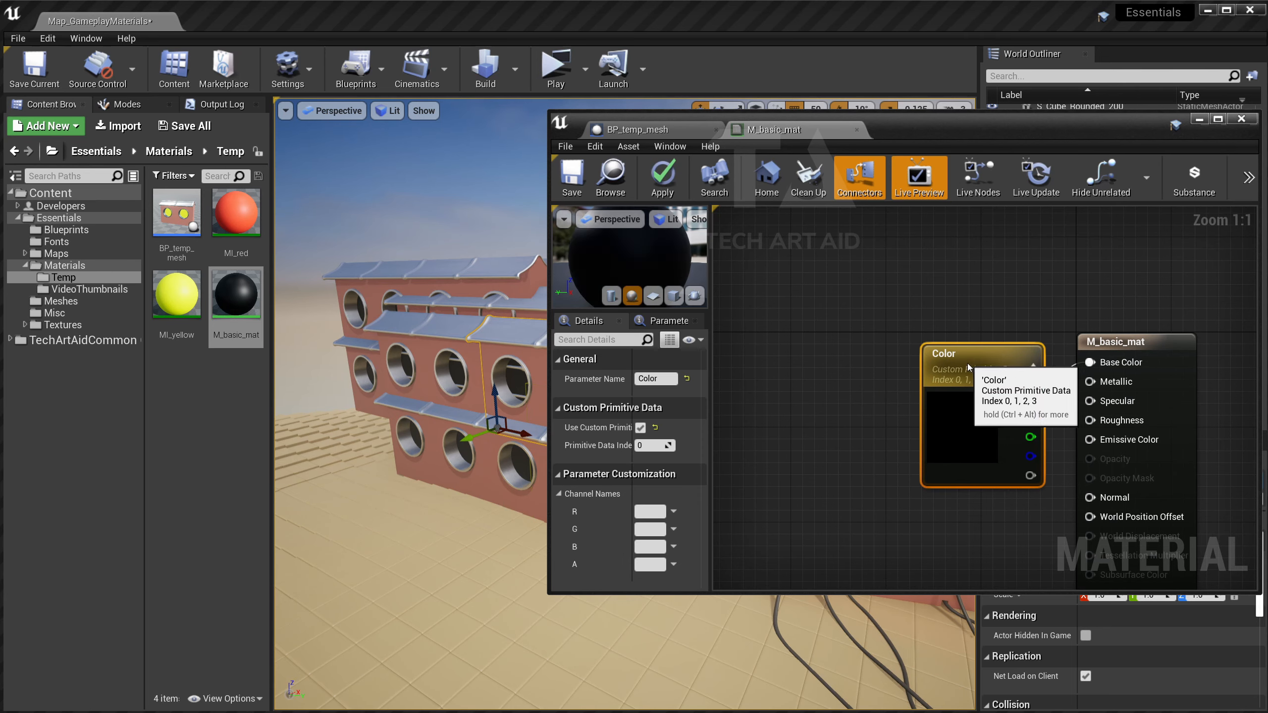
click(886, 296)
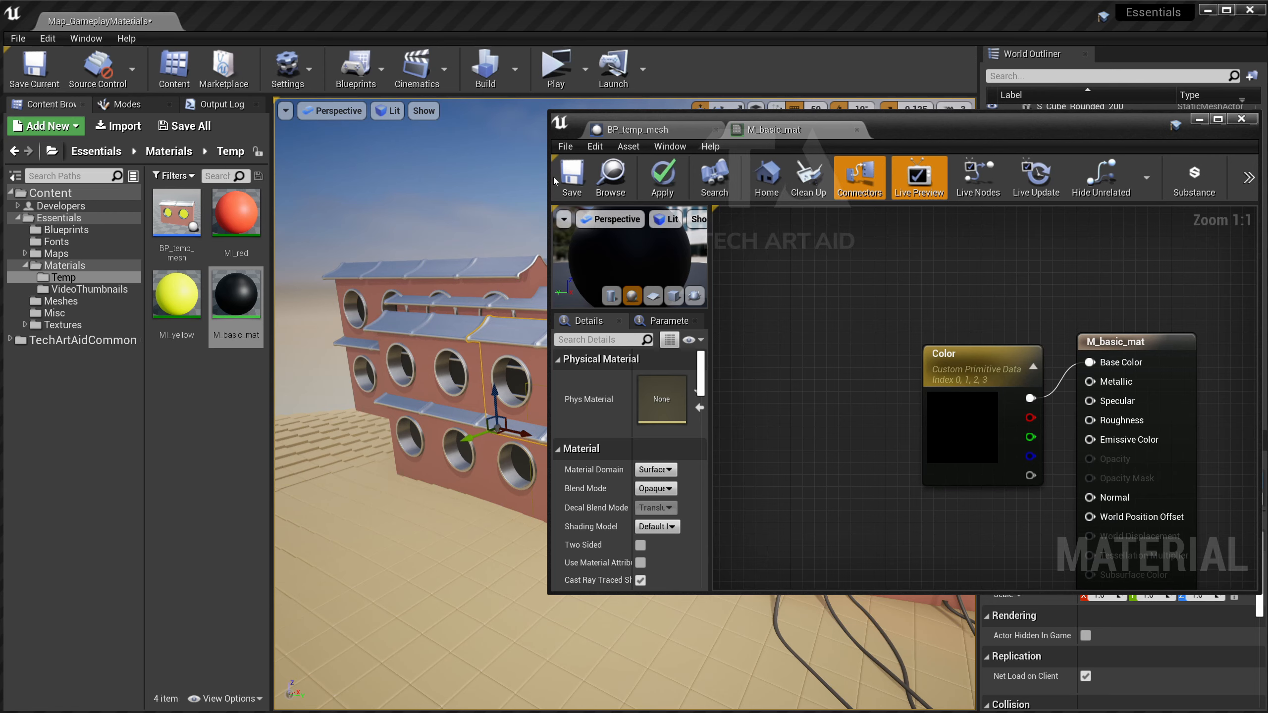
Save M_basic_mat, then resize the Material Editor and recentre the node graph.
click(572, 177)
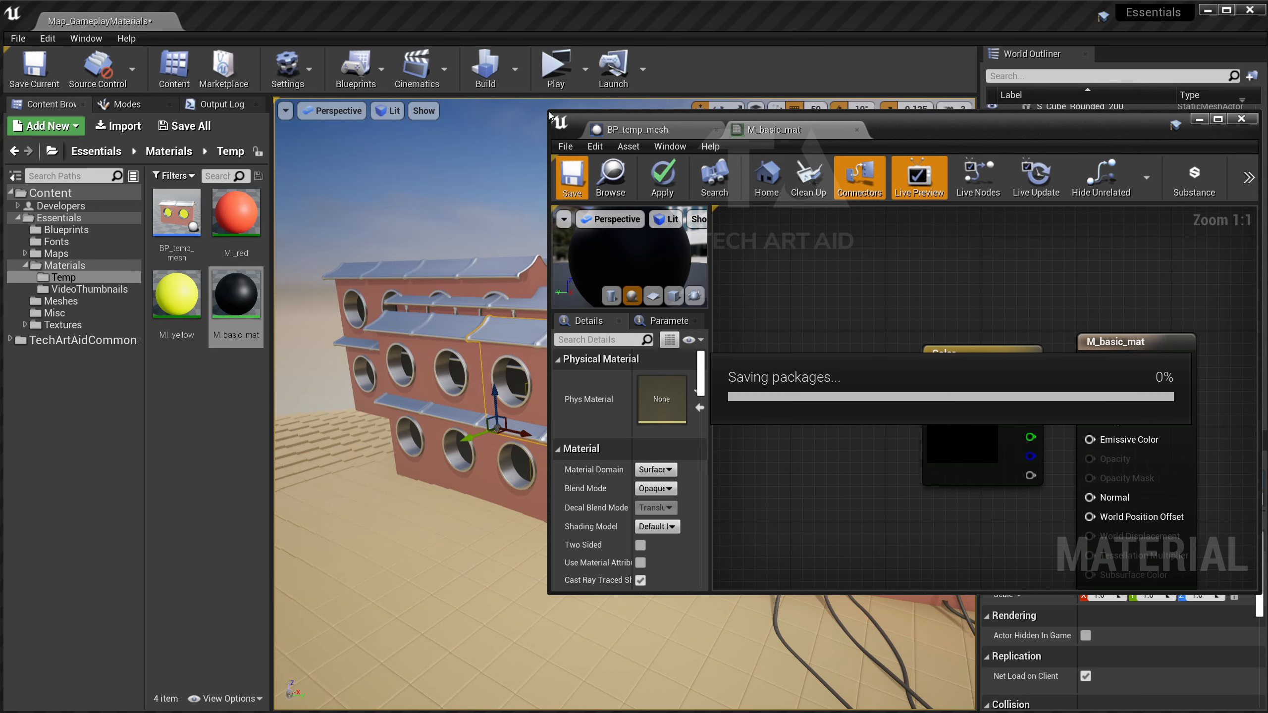
drag(553, 115, 590, 120)
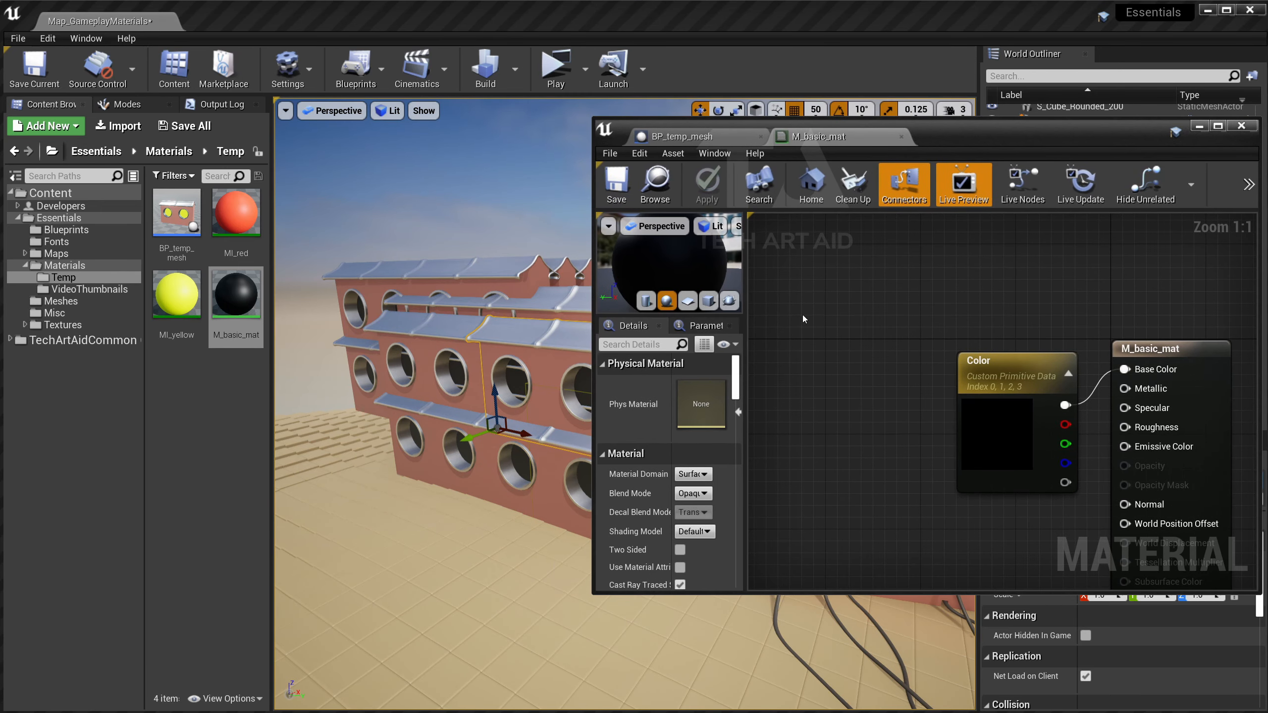
right_drag(808, 417, 783, 369)
Change the Color parameter node's Primitive Data Index from 0 to 31.
click(946, 339)
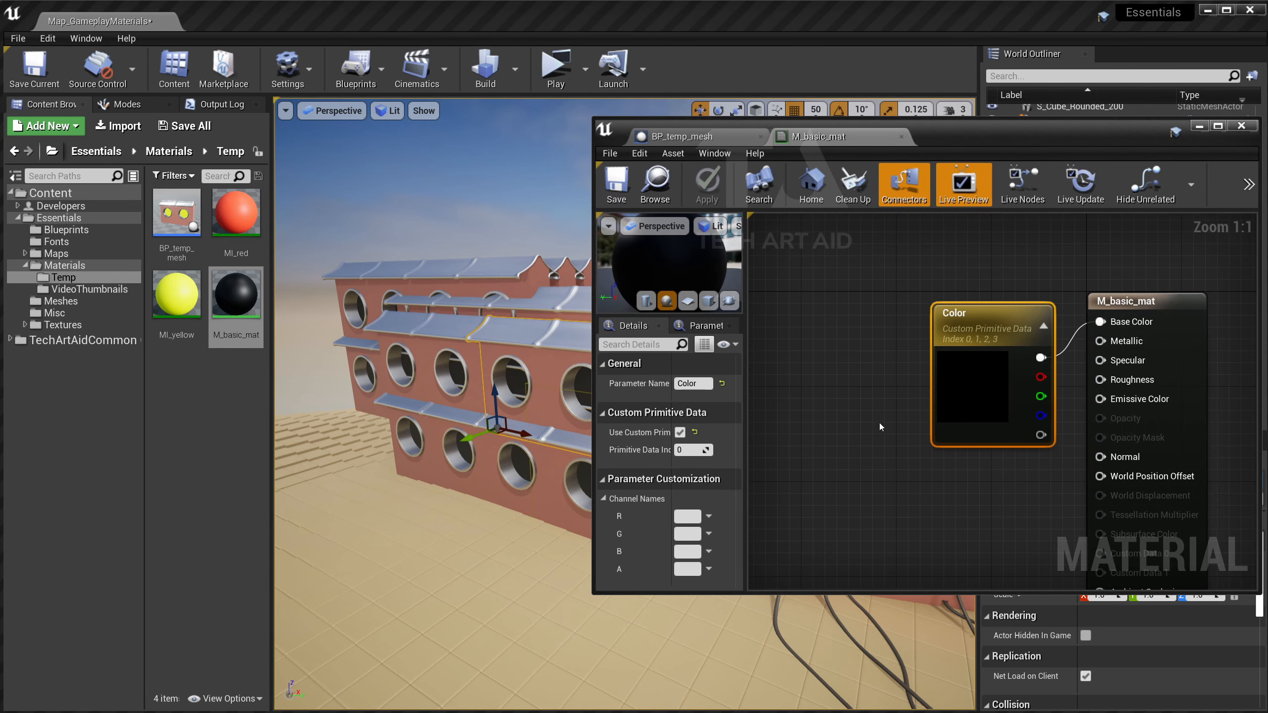
drag(746, 426, 774, 427)
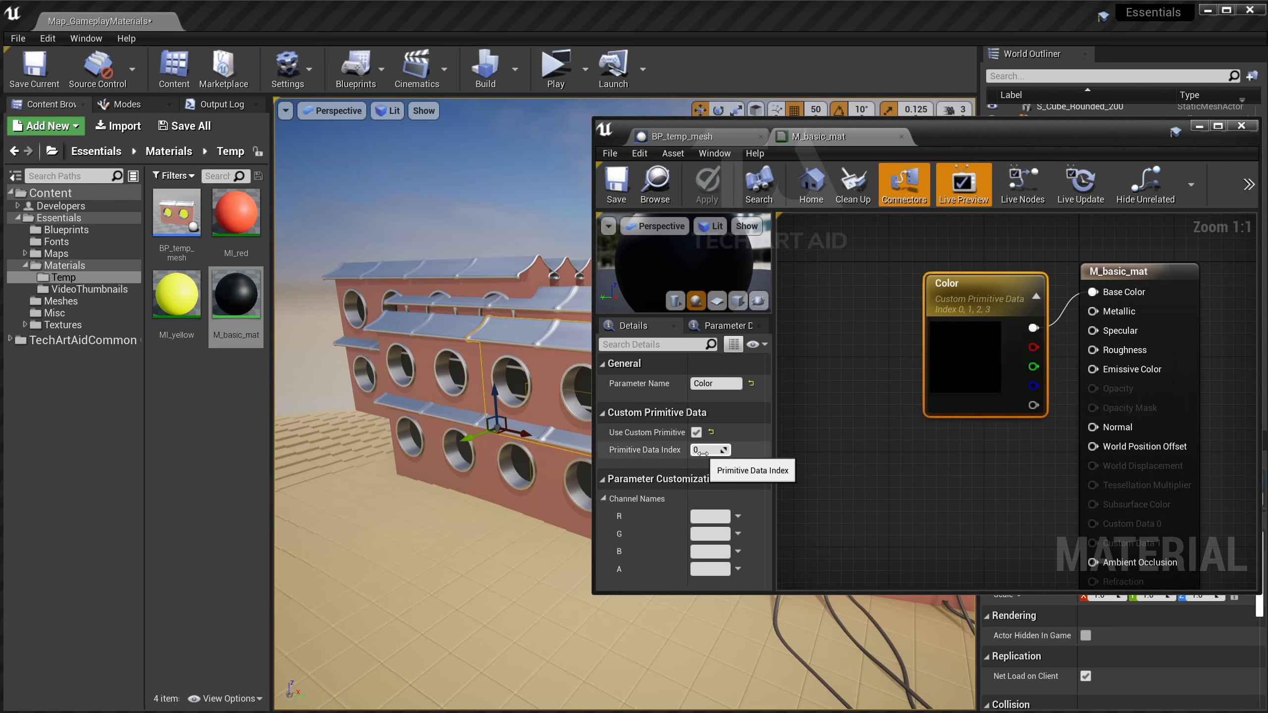
drag(723, 450, 729, 451)
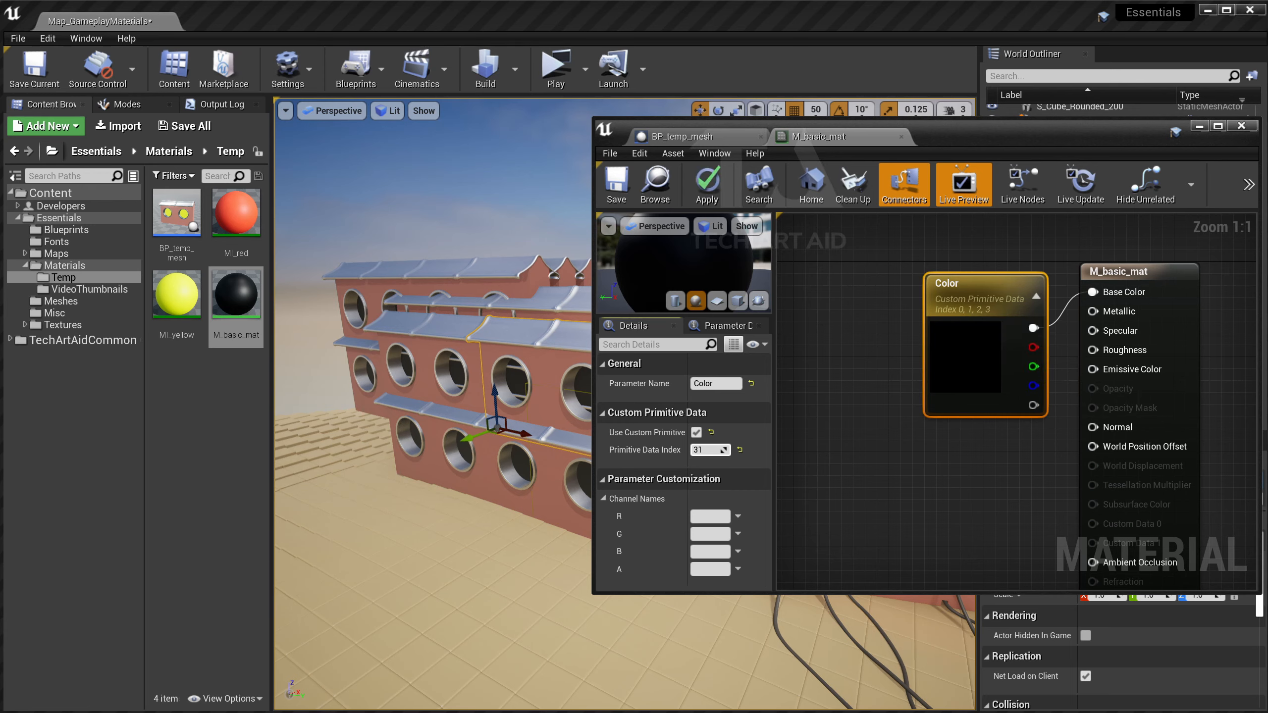
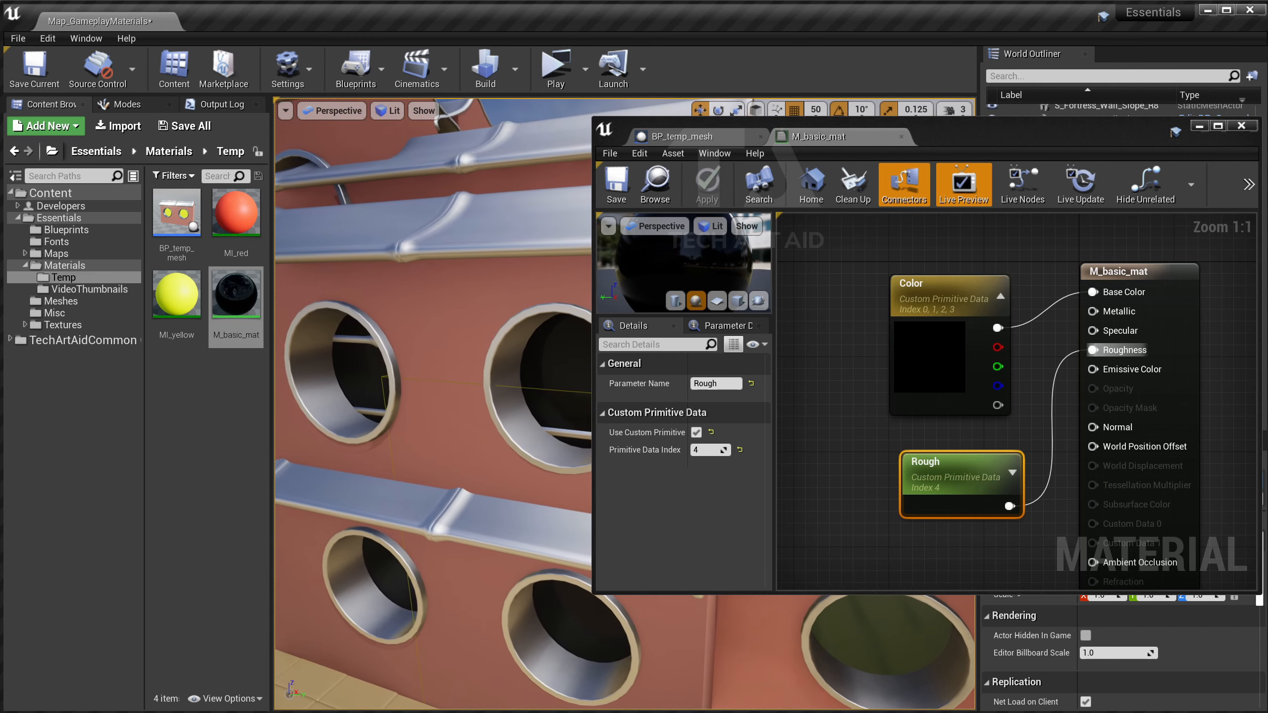
Shift the M_basic_mat editor right and select the Color parameter node to check its settings.
drag(949, 140, 1047, 117)
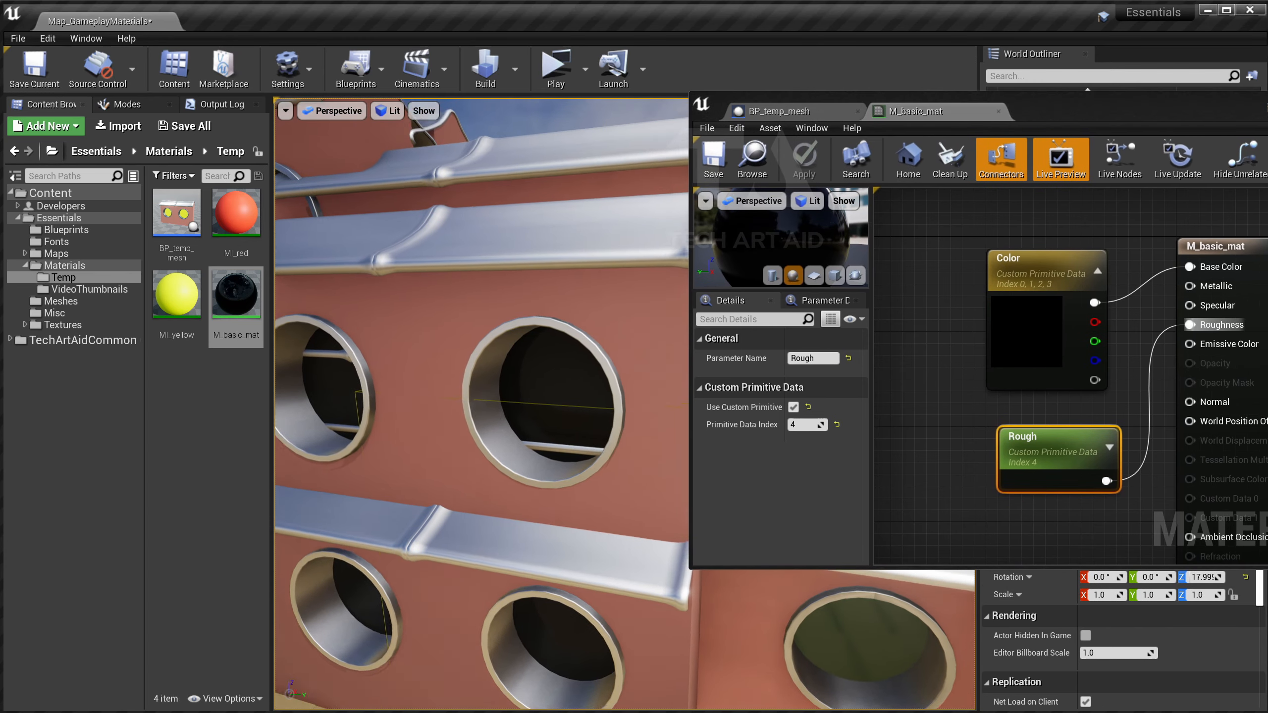
click(1033, 344)
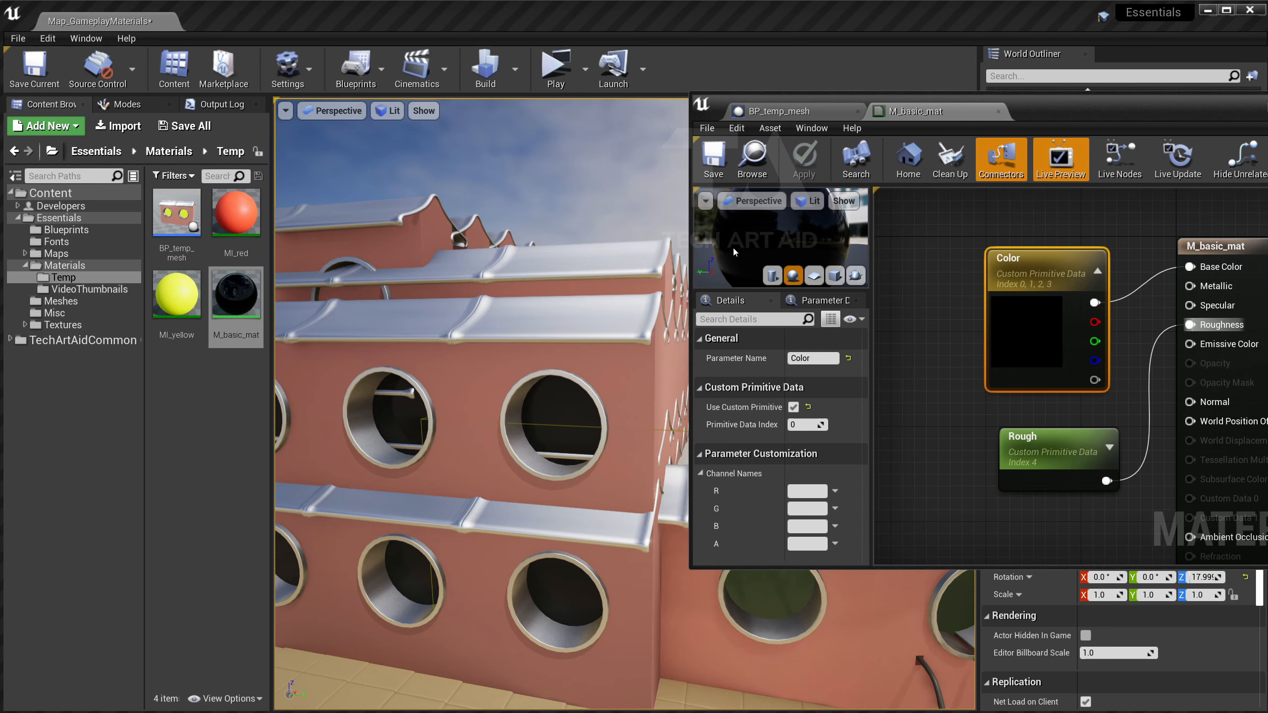
Close M_basic_mat and enlarge the BP_temp_mesh Blueprint editor beside the level view.
middle_click(934, 111)
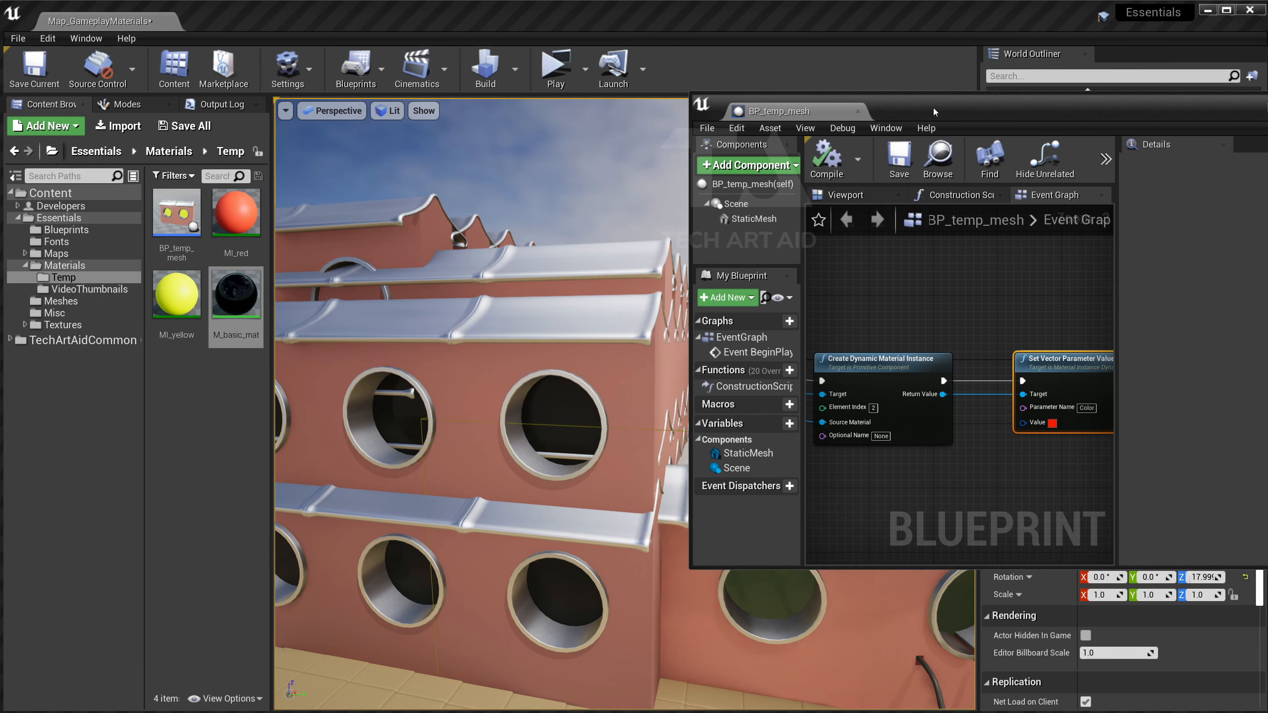
scroll(926, 273, down, 3)
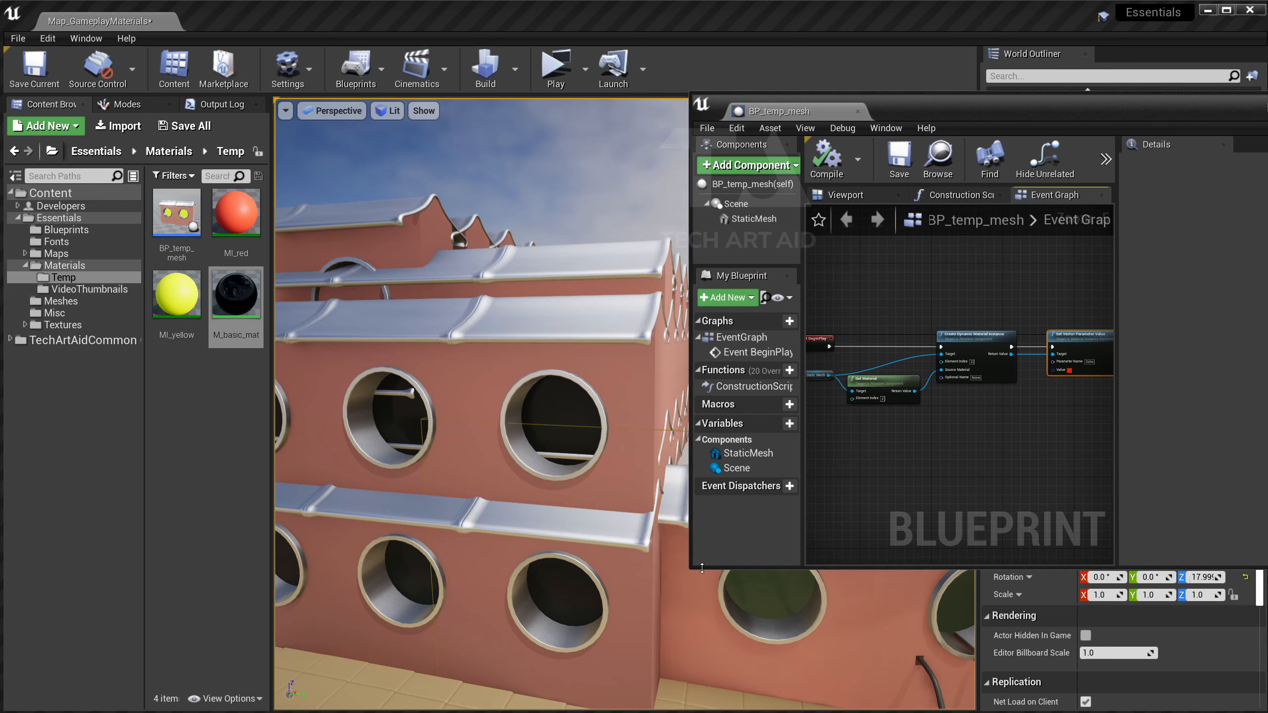
drag(690, 569, 577, 669)
scroll(468, 475, up, 3)
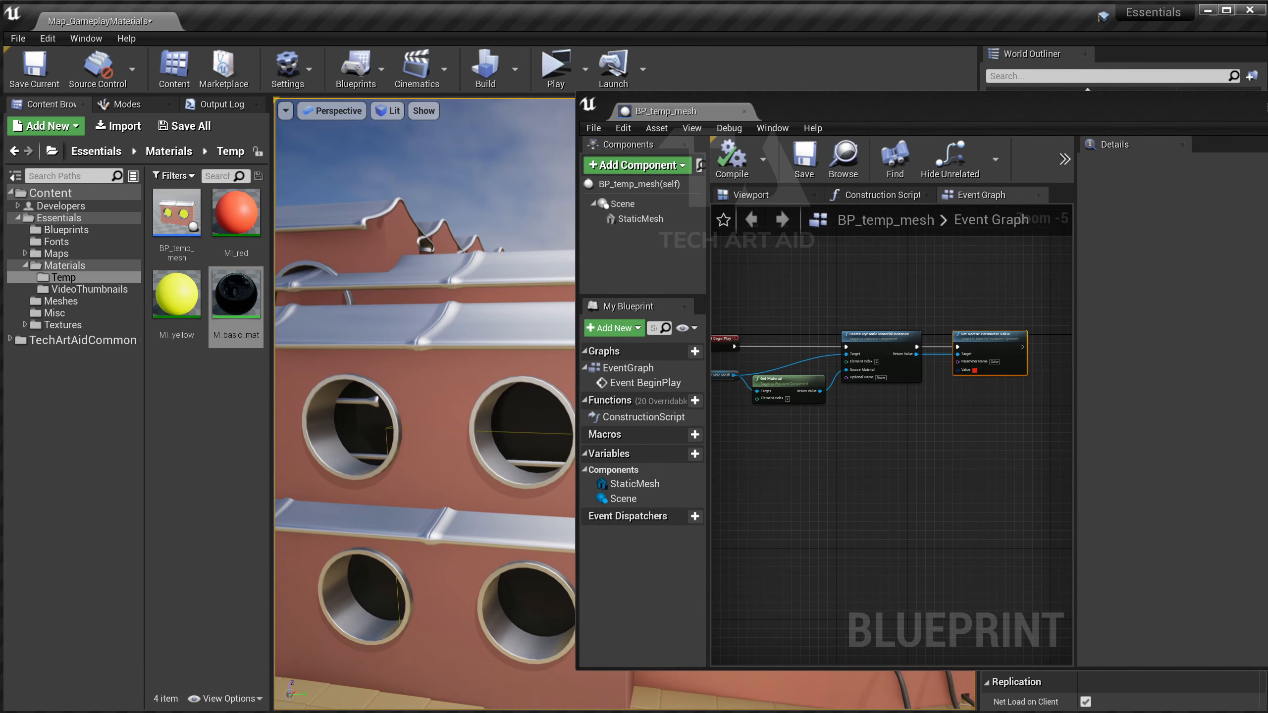
drag(469, 474, 439, 499)
right_click(245, 302)
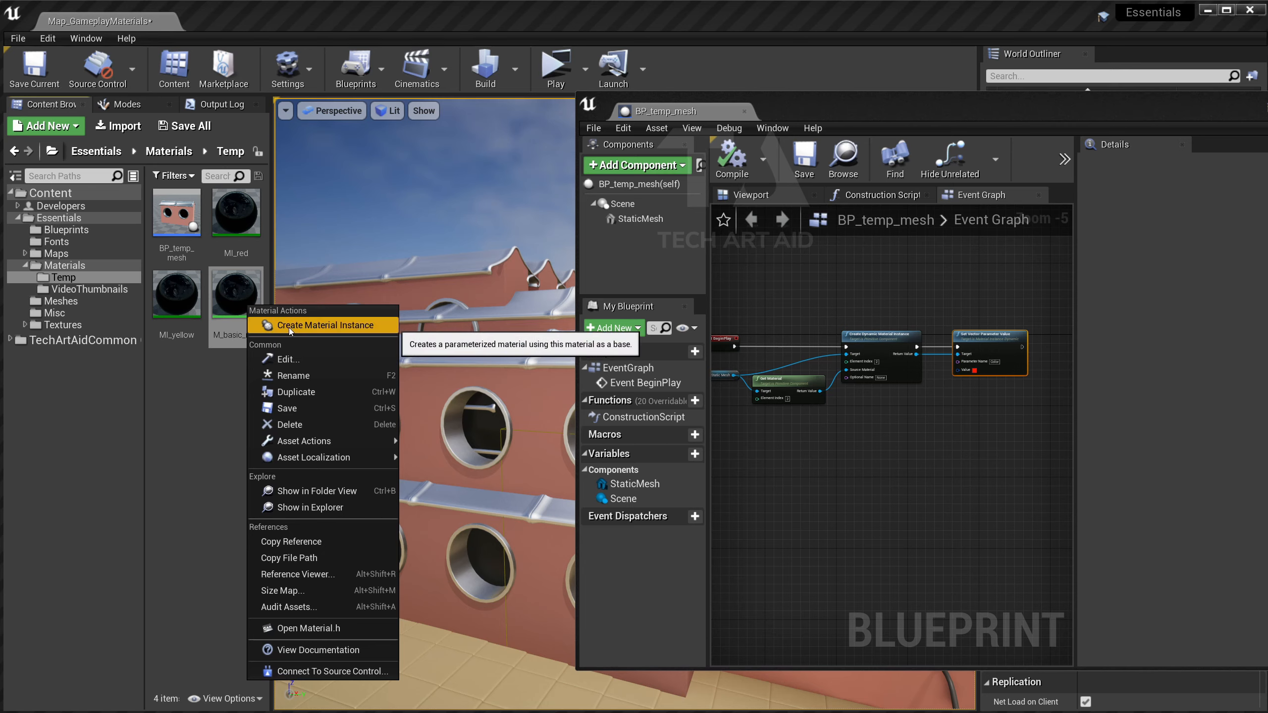
click(781, 467)
Delete the Get Material and Create Dynamic Material Instance nodes from the event graph.
scroll(879, 290, up, 2)
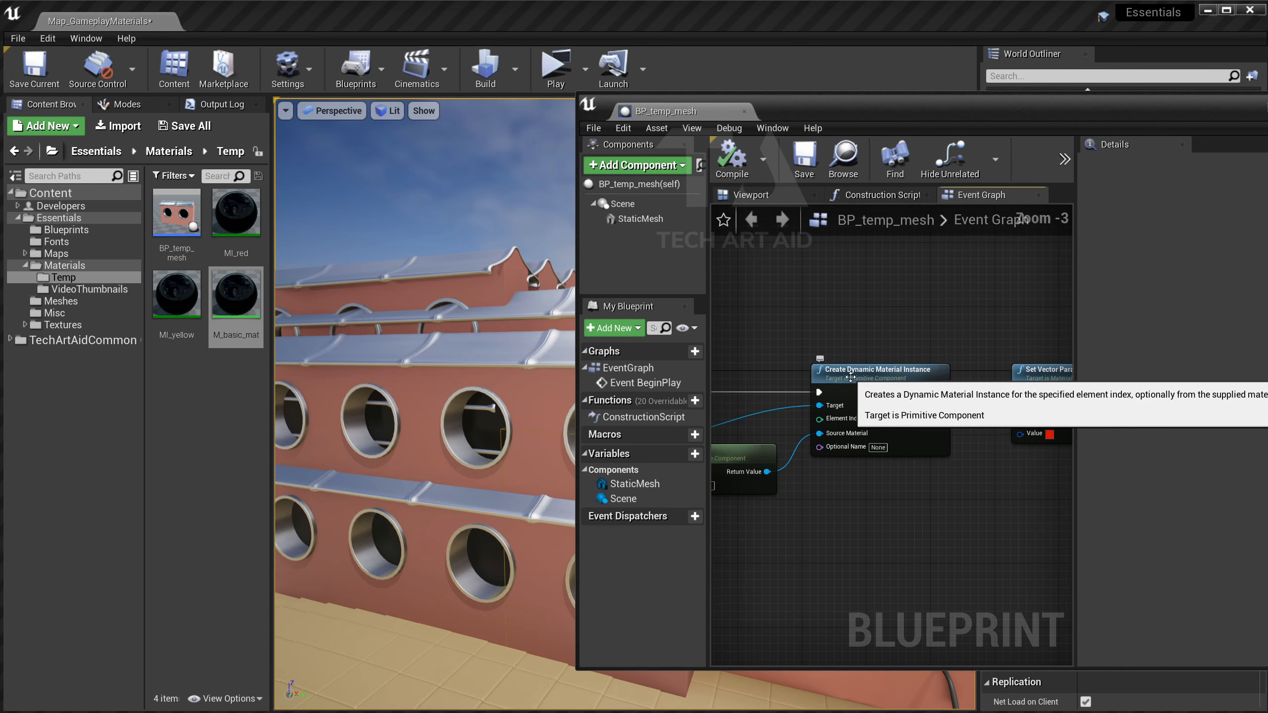
scroll(879, 359, down, 2)
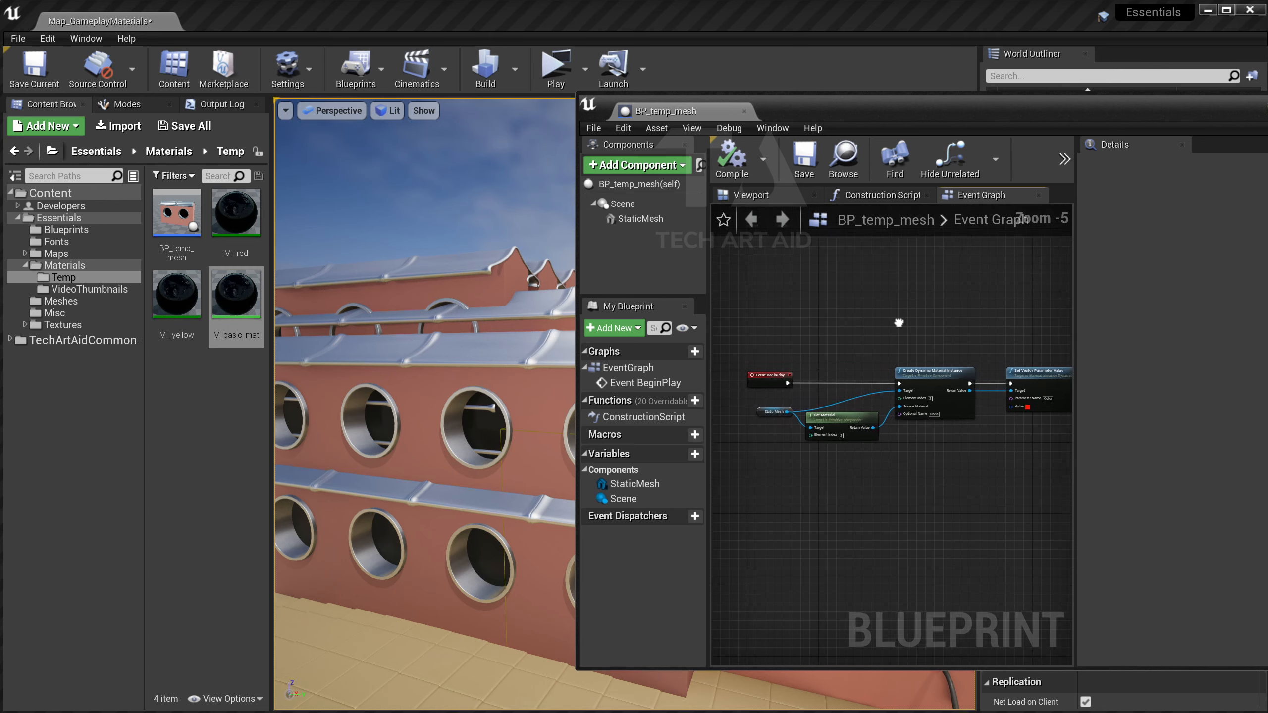
right_drag(916, 325, 892, 316)
drag(975, 313, 800, 456)
key(Delete)
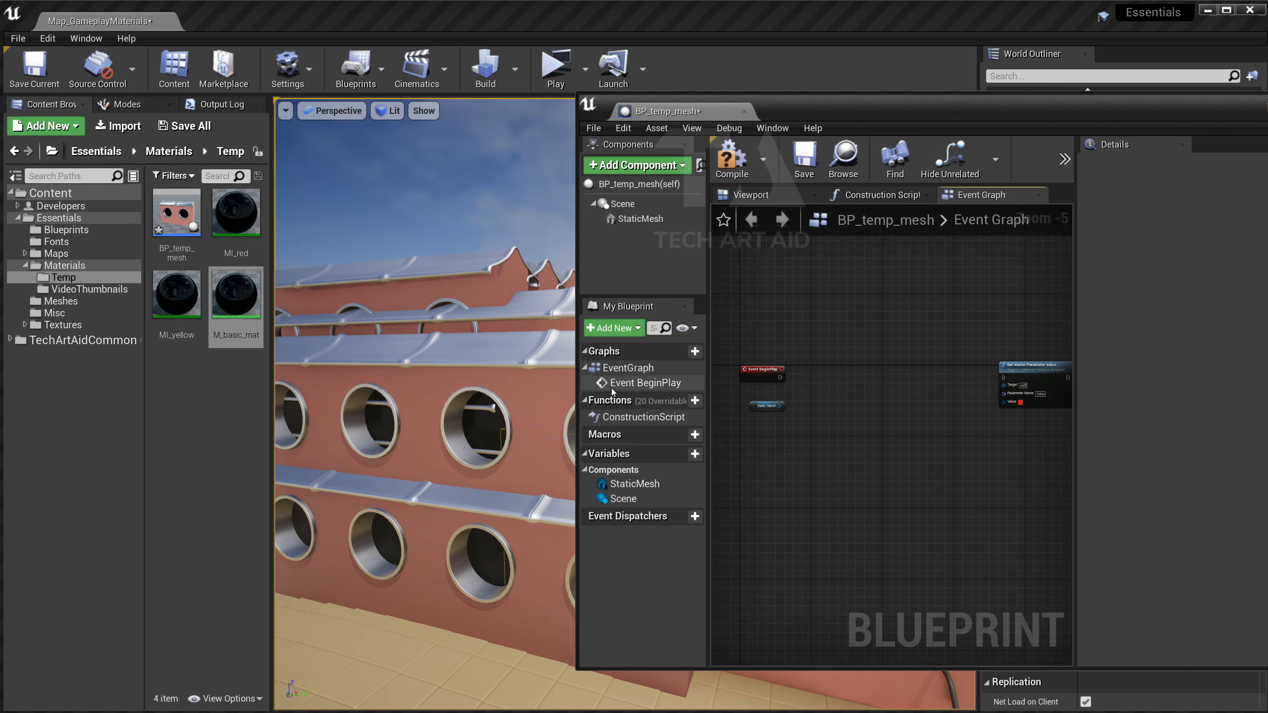
drag(578, 381, 304, 380)
Add a Set Custom Primitive Data Vector 4 node on Static Mesh, driven by BeginPlay.
scroll(594, 413, up, 3)
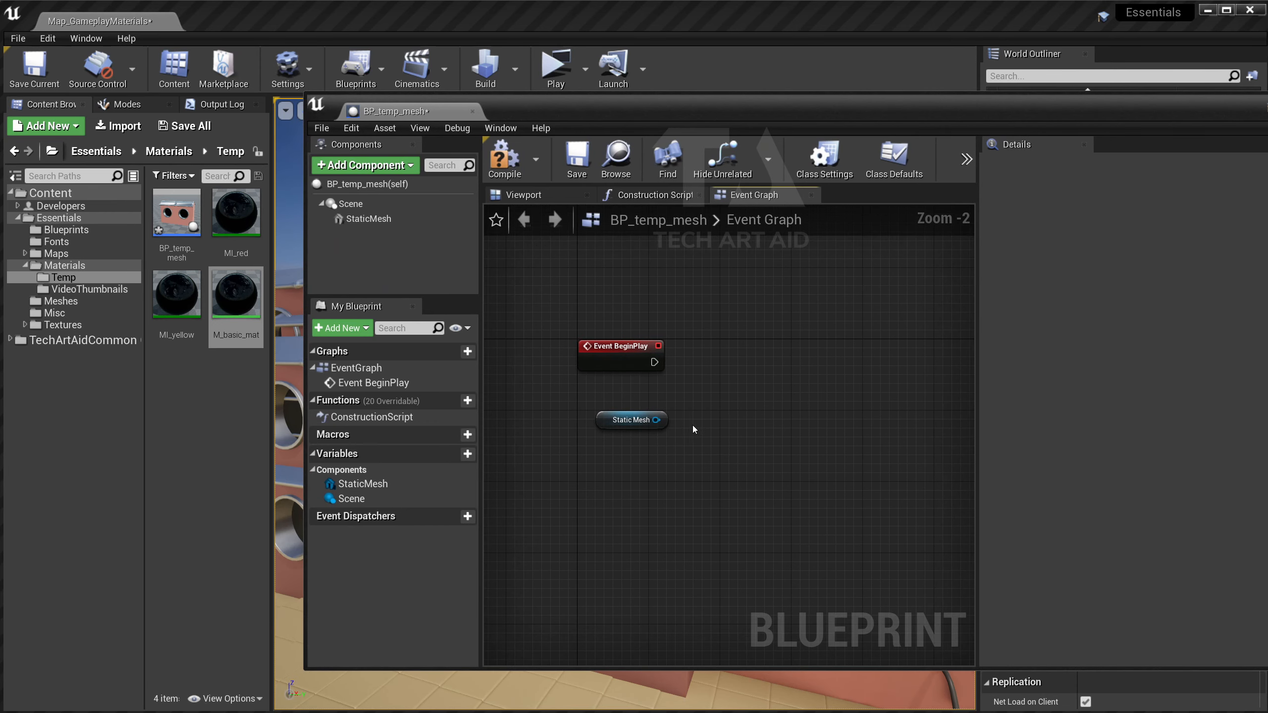
drag(656, 420, 753, 387)
text(set)
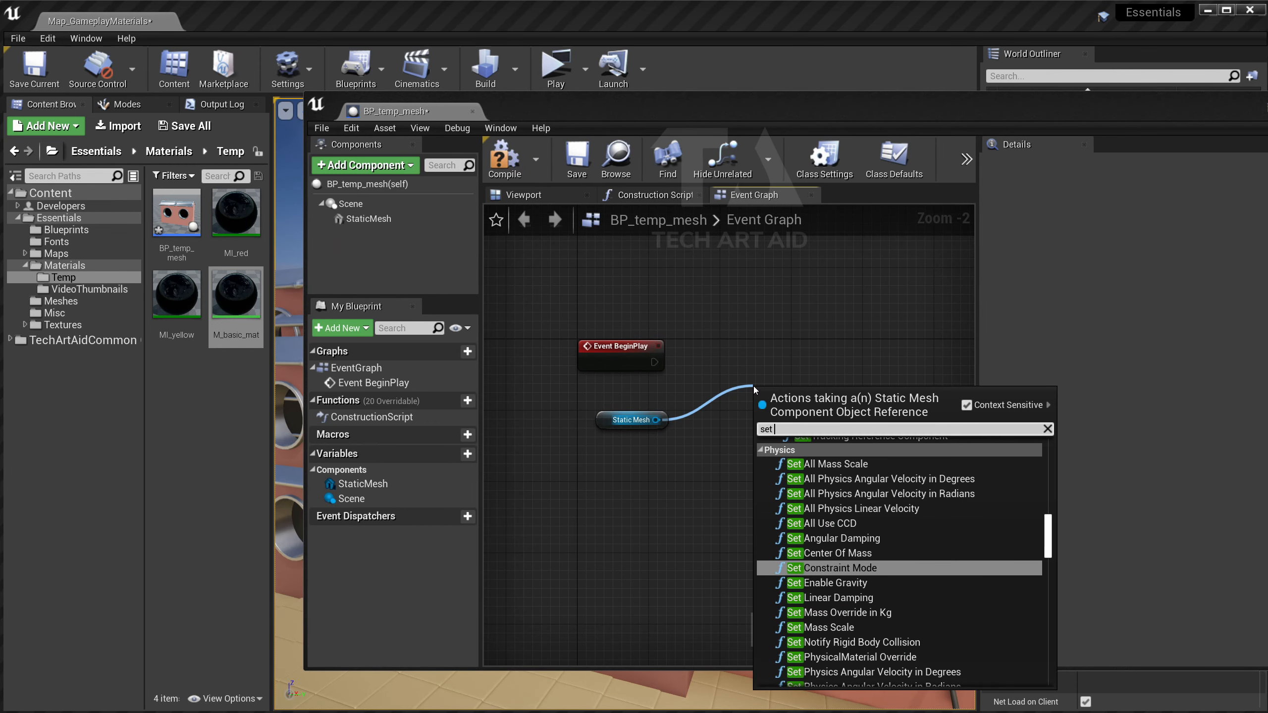
text( custom)
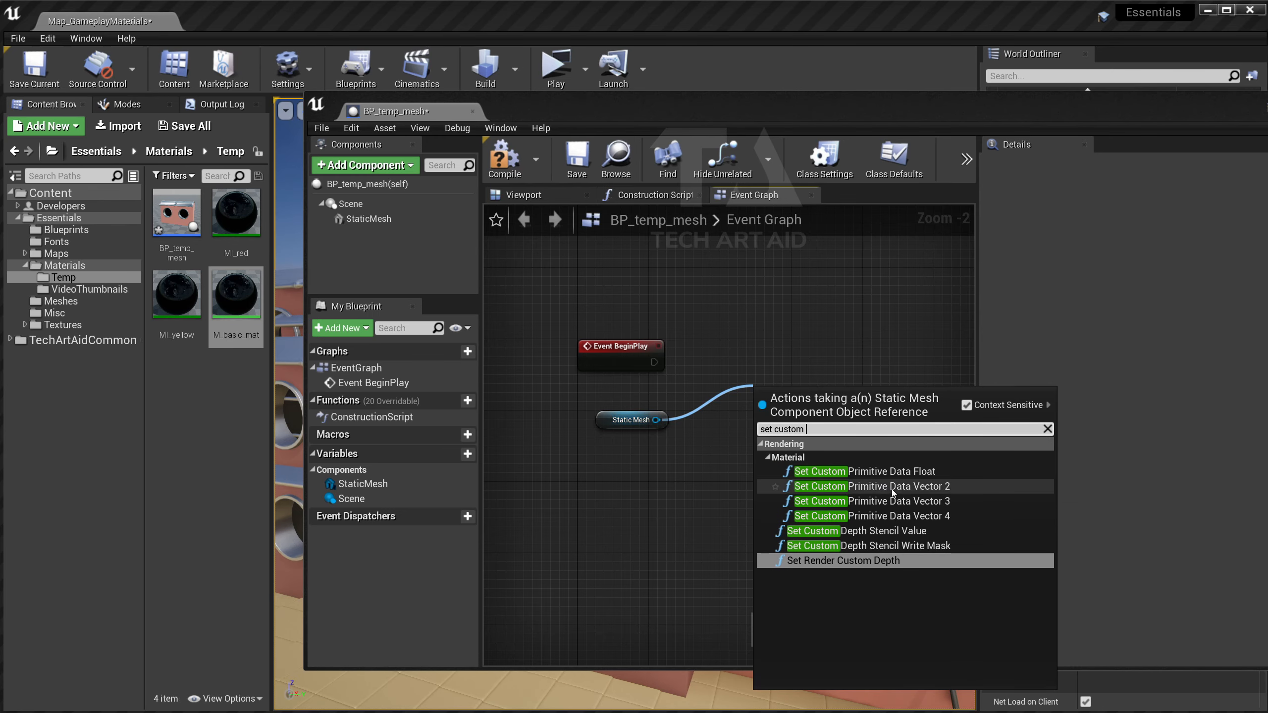
click(917, 519)
drag(838, 393, 846, 364)
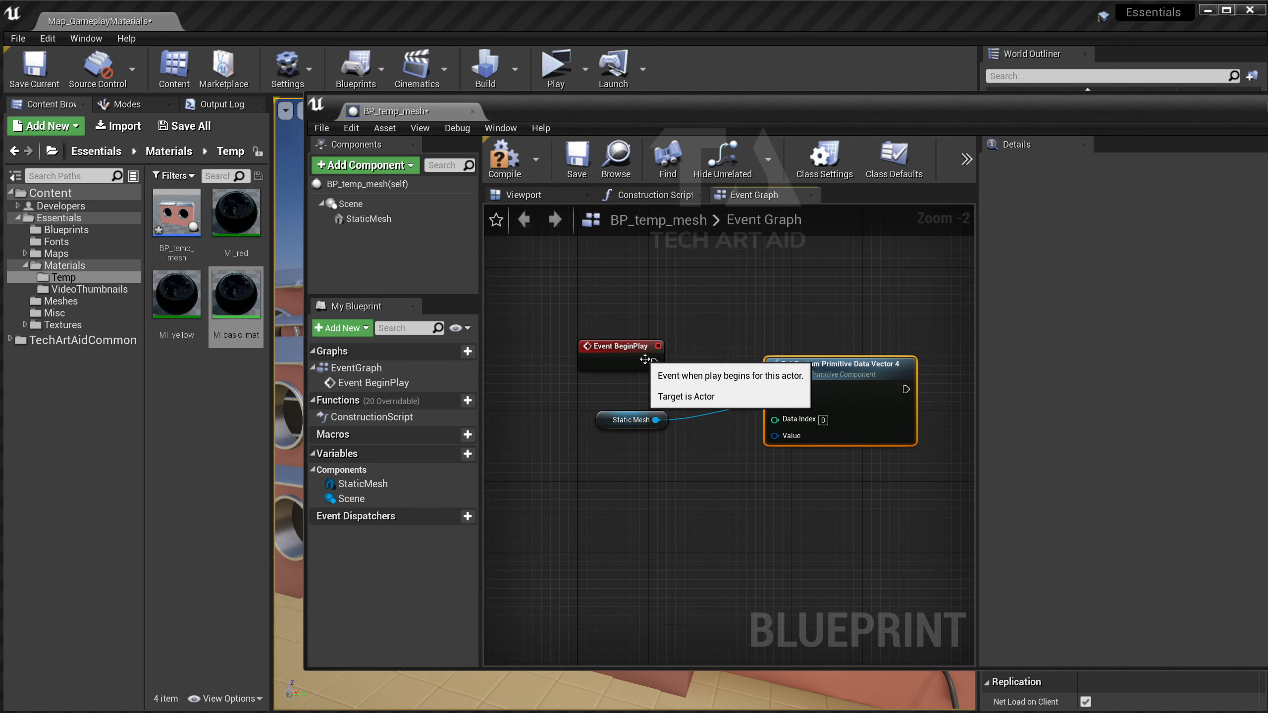
drag(655, 362, 772, 345)
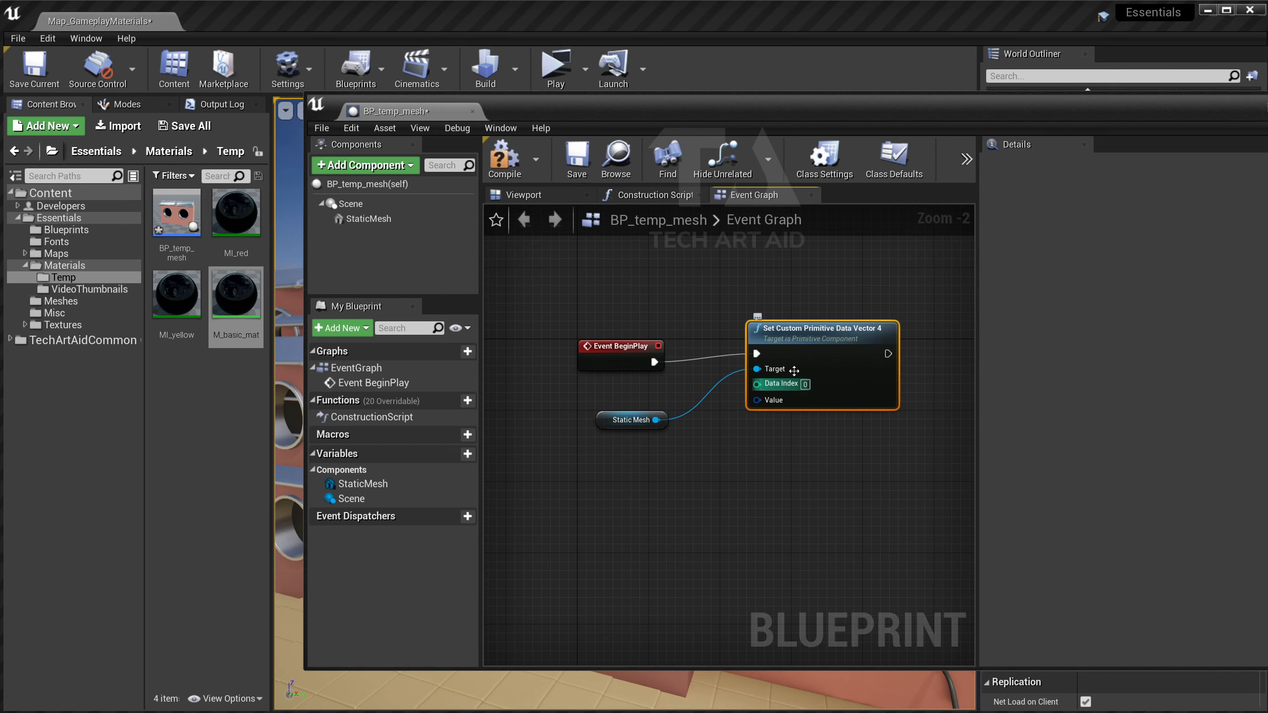
Reopen M_basic_mat to check the Color and Rough (index 4) parameters' data indices.
double_click(236, 295)
click(759, 294)
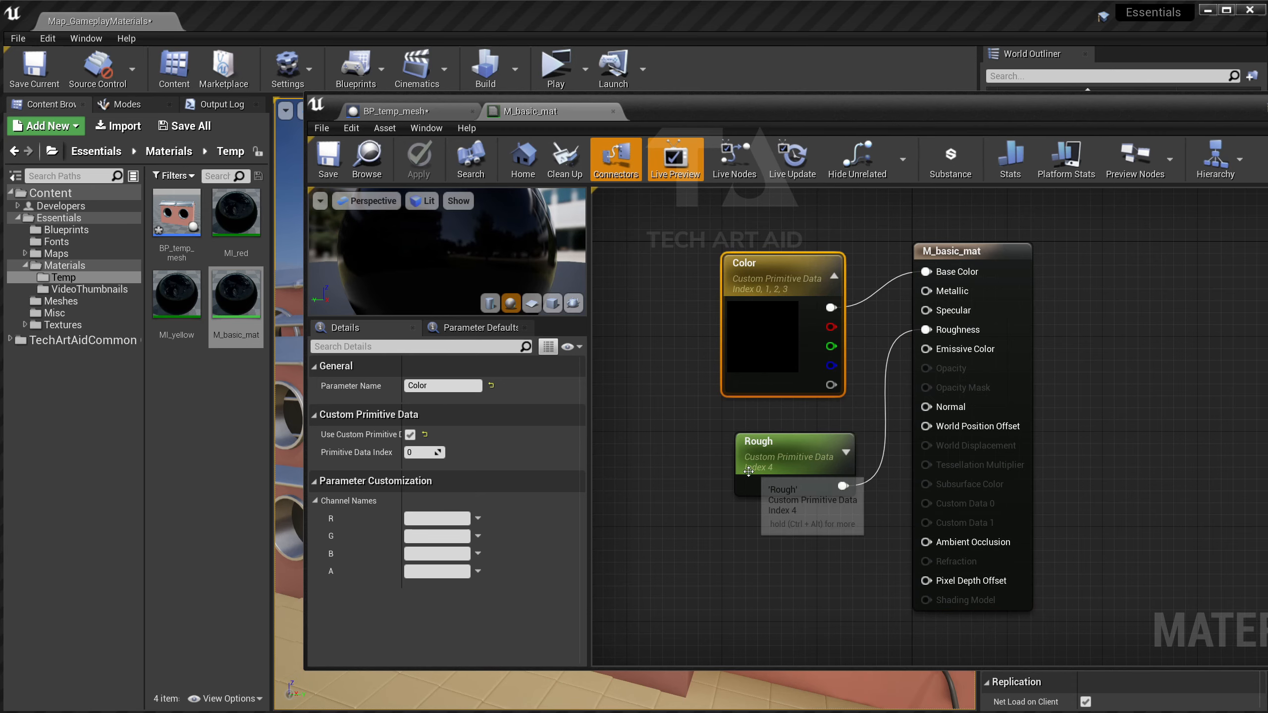
click(759, 464)
click(379, 116)
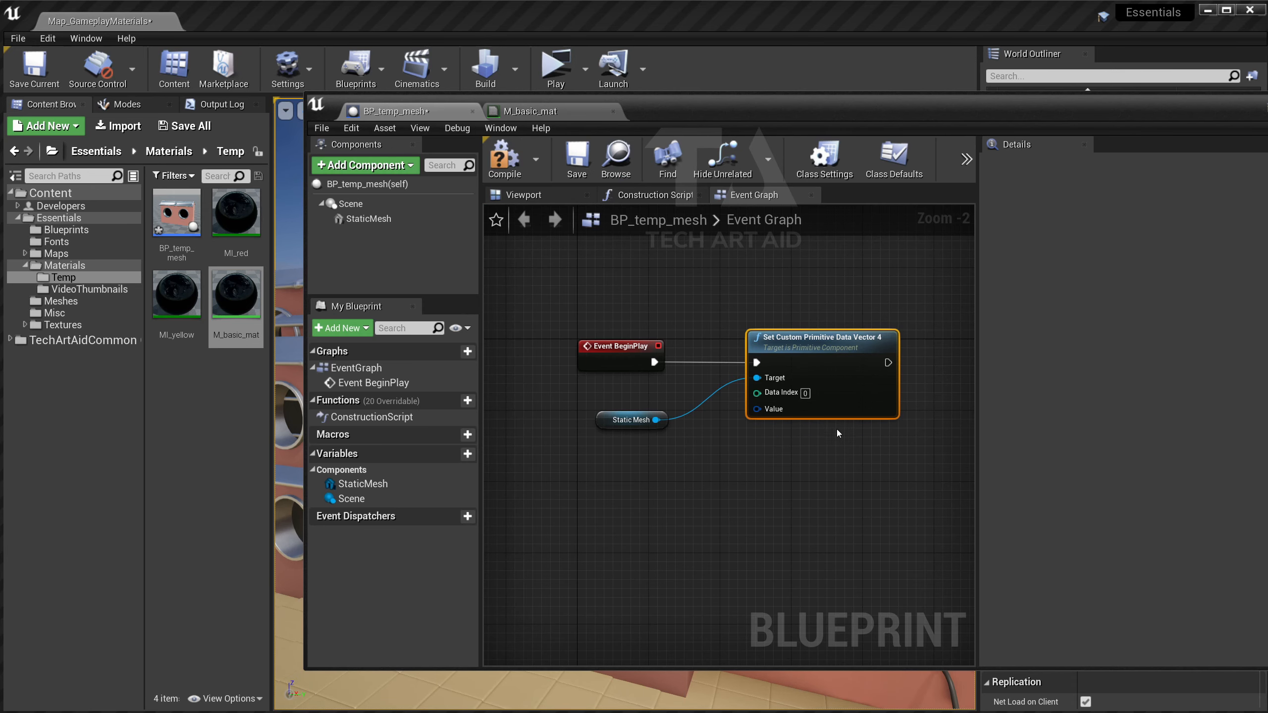
Add a Set Custom Primitive Data Float node from Static Mesh and set its data index to 4.
right_drag(838, 433, 795, 448)
drag(613, 434, 715, 507)
text(set cus)
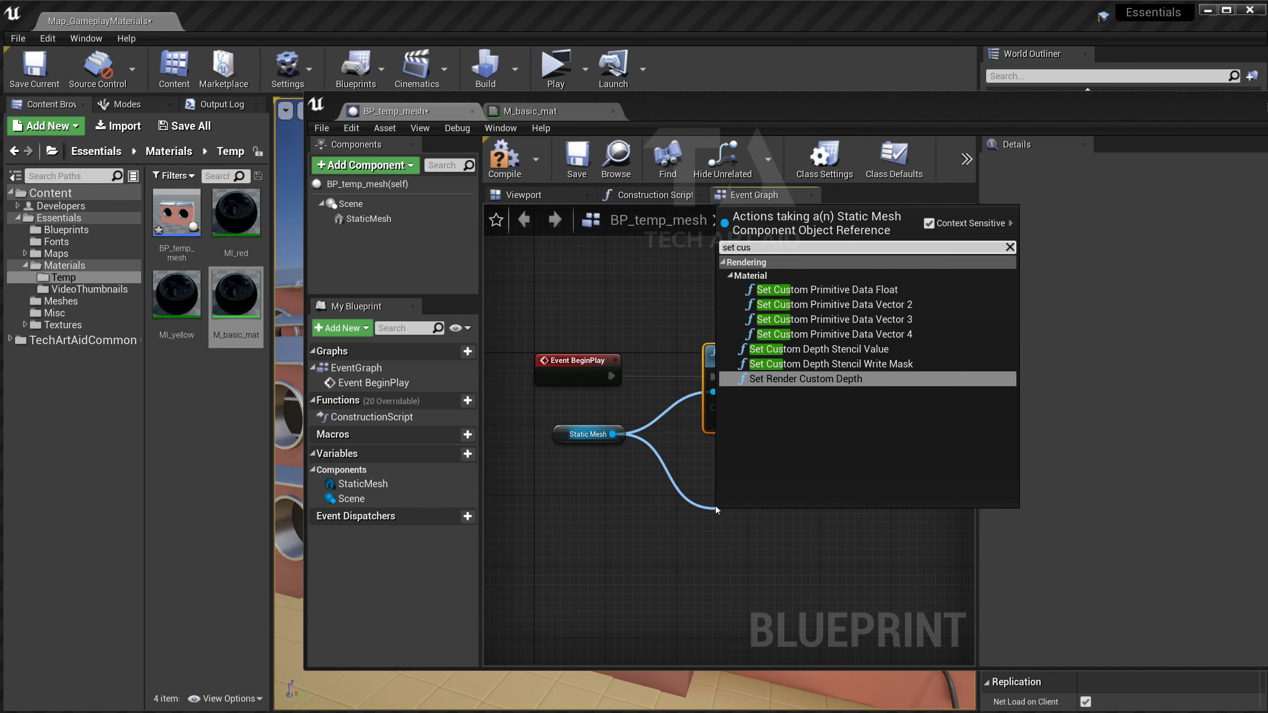
key(Up)
key(Up)
key(Up)
key(Up)
key(Up)
key(Up)
key(Return)
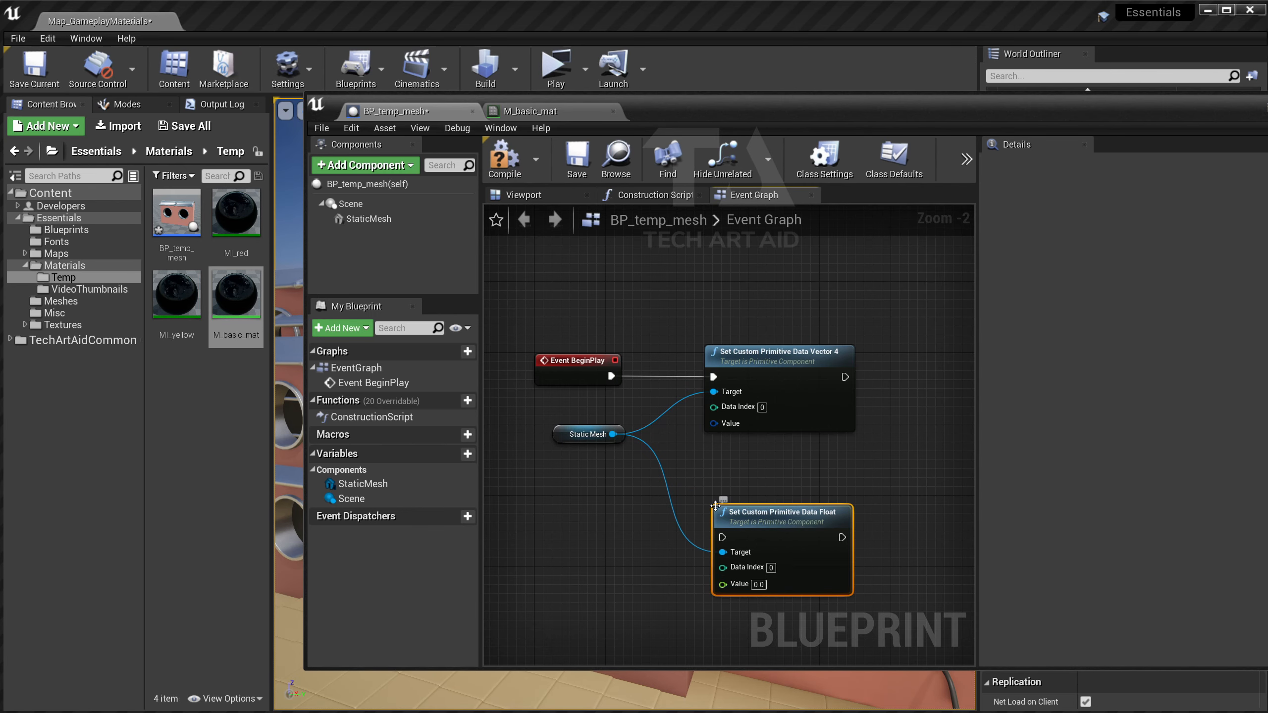
click(771, 568)
text(5)
key(Return)
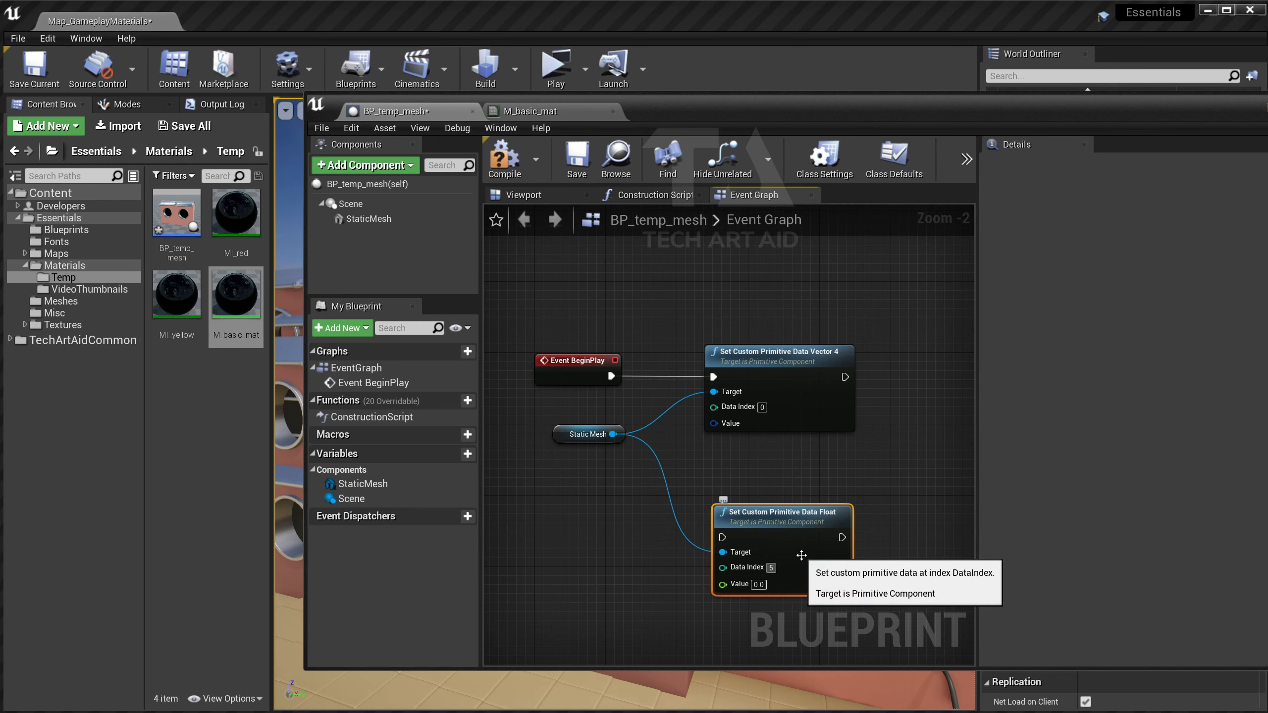
Chain the execution BeginPlay → Float → Vector 4 and tidy the node layout.
drag(801, 556, 776, 388)
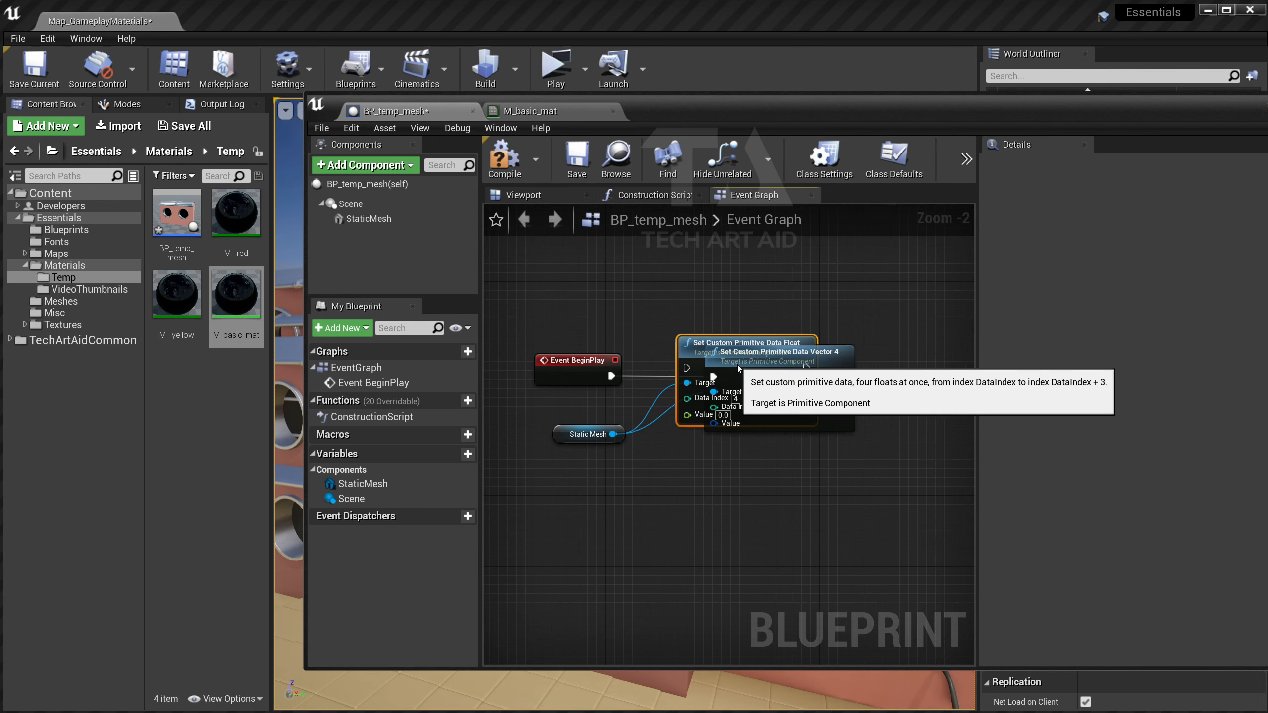
right_drag(841, 368, 620, 366)
drag(620, 366, 780, 357)
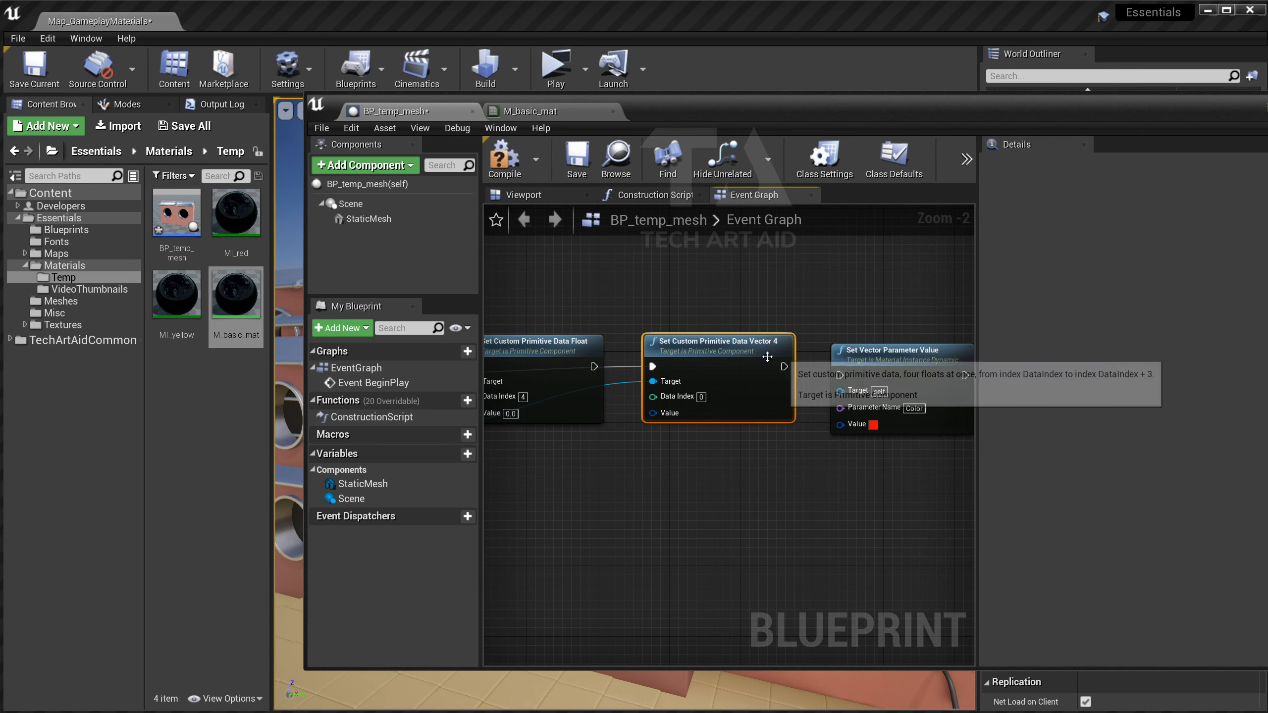
drag(594, 366, 651, 367)
click(580, 465)
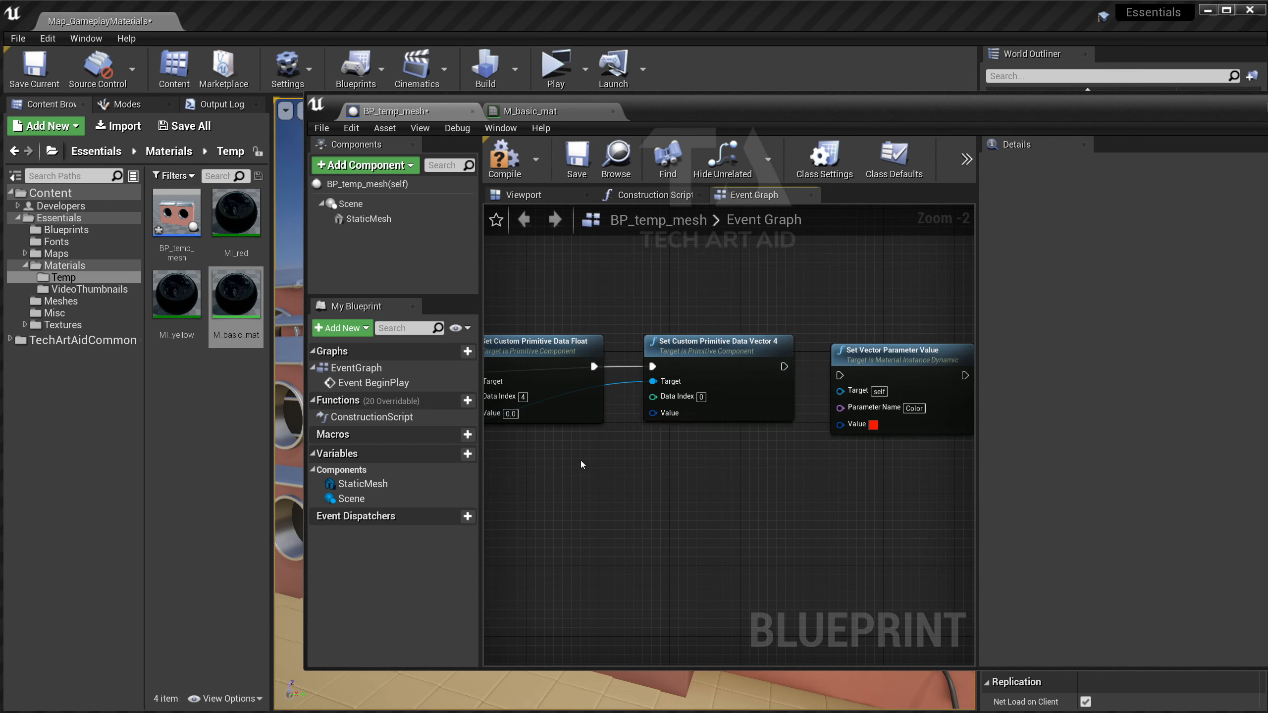
right_drag(580, 464, 758, 475)
drag(567, 387, 652, 376)
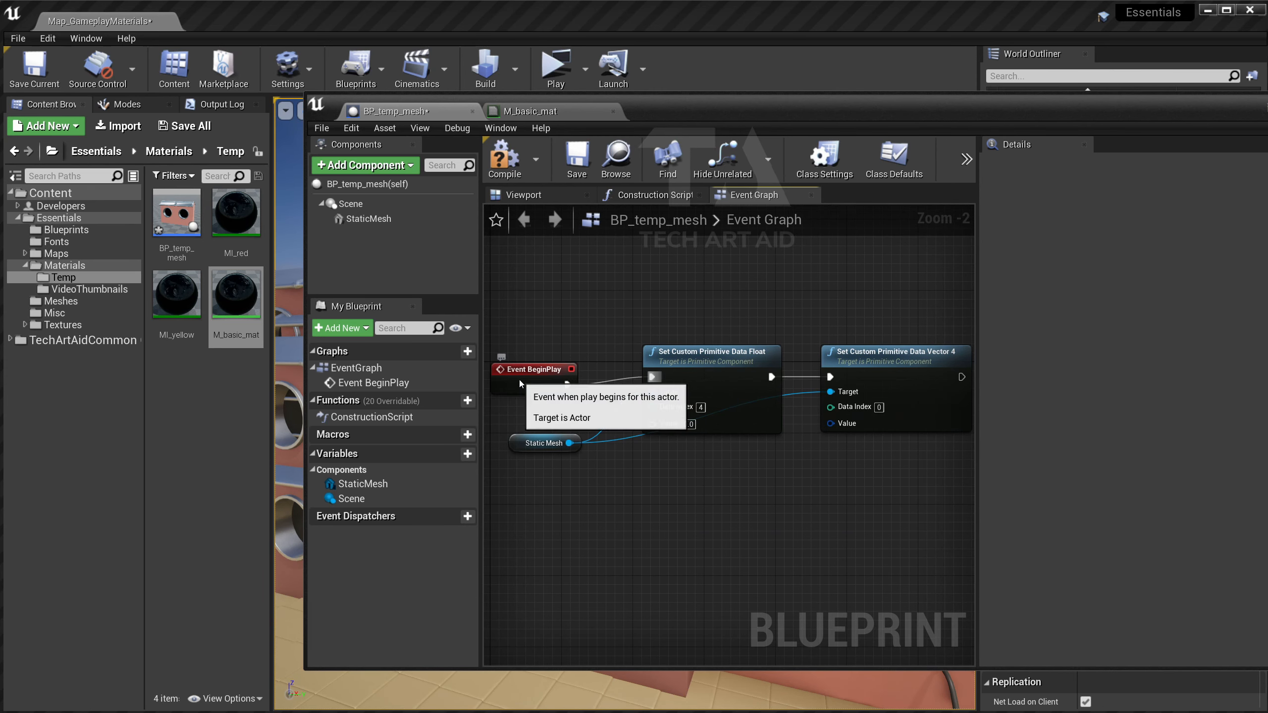
drag(519, 380, 517, 371)
click(632, 481)
drag(535, 446, 543, 464)
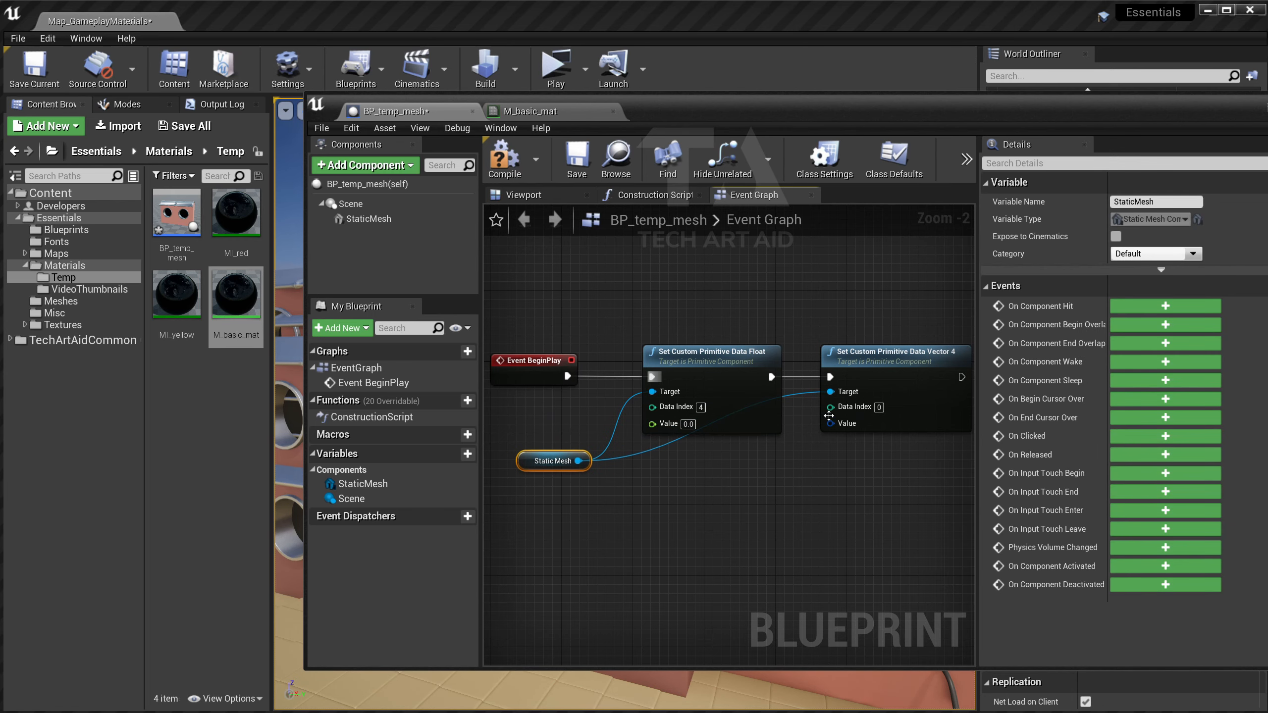
Set the Float node's Value to 0.3 and rearrange the surrounding nodes.
click(689, 423)
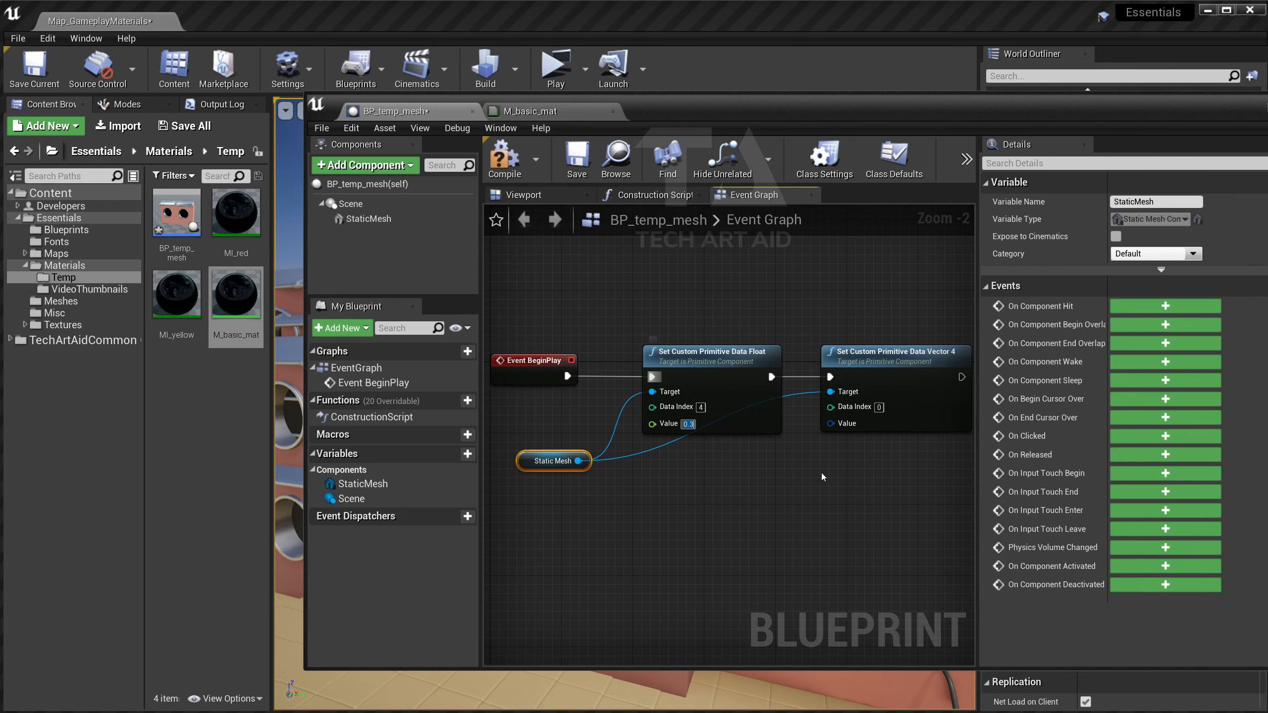
click(864, 460)
right_drag(865, 461, 841, 467)
right_drag(662, 492, 732, 510)
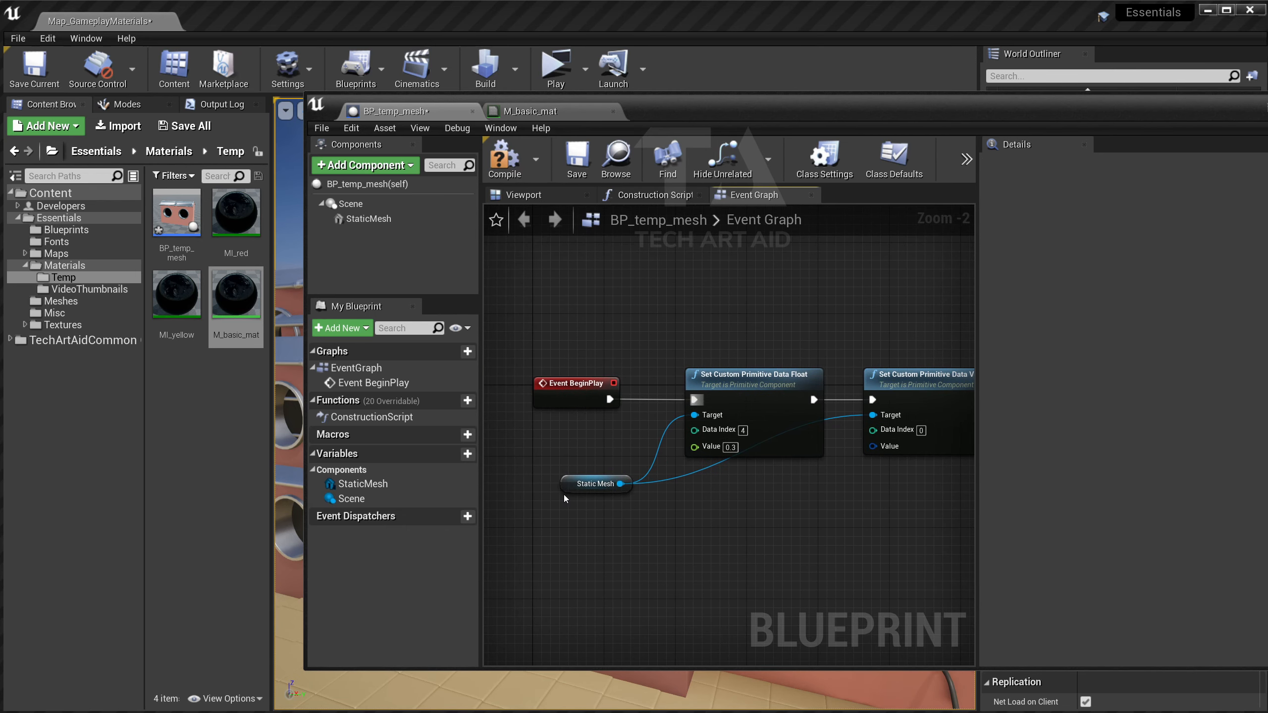
drag(592, 484, 582, 510)
right_click(695, 447)
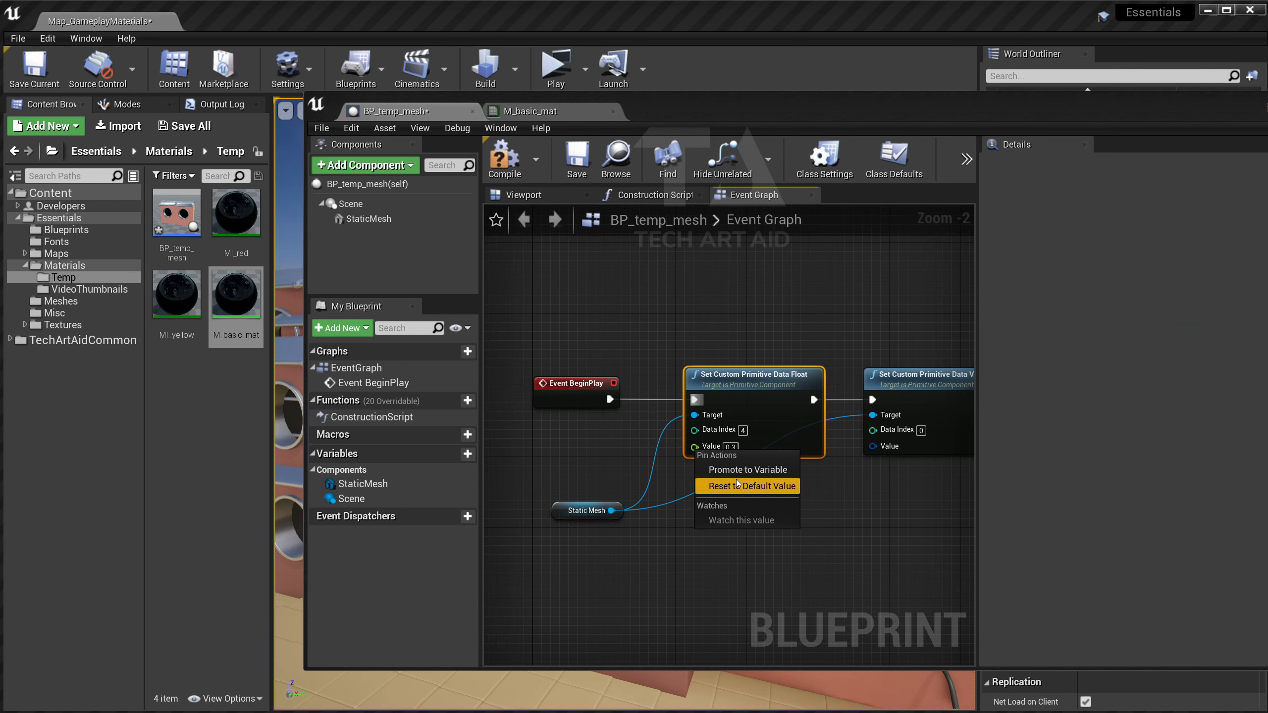
Promote the Float node's Value to a new variable named Roughness.
click(747, 470)
drag(637, 377, 579, 466)
key(Escape)
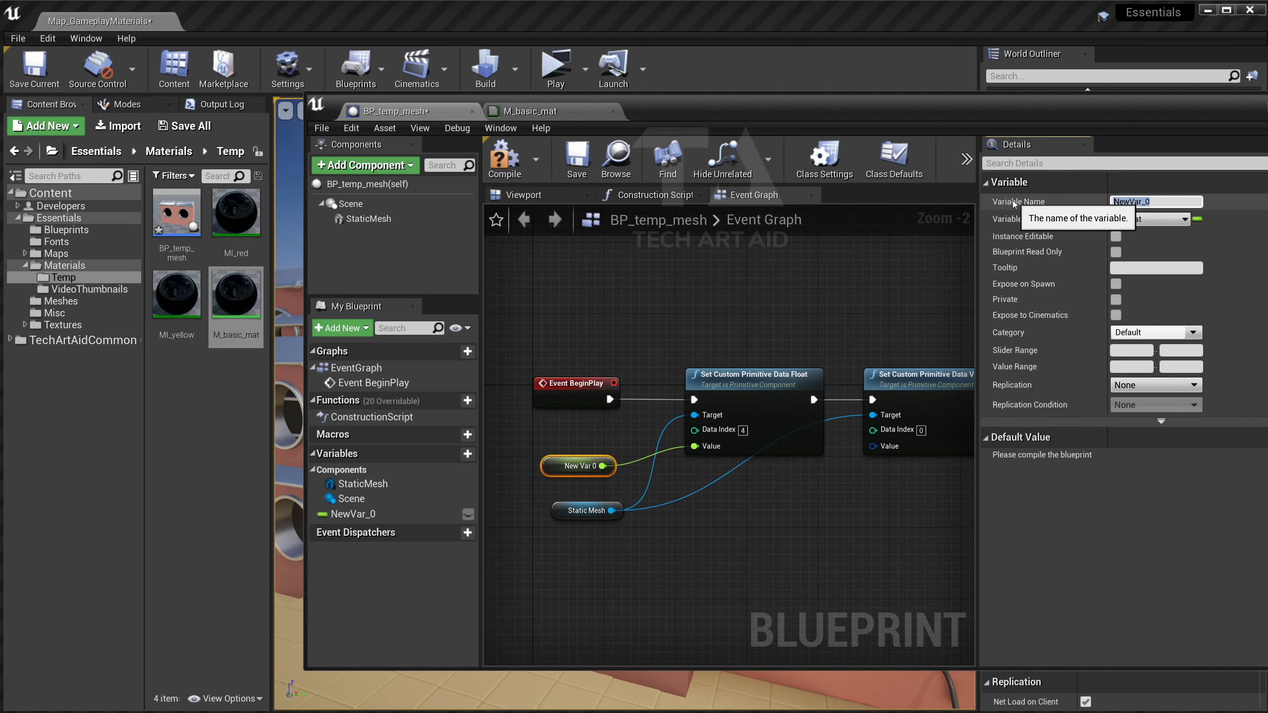
text(Roughness)
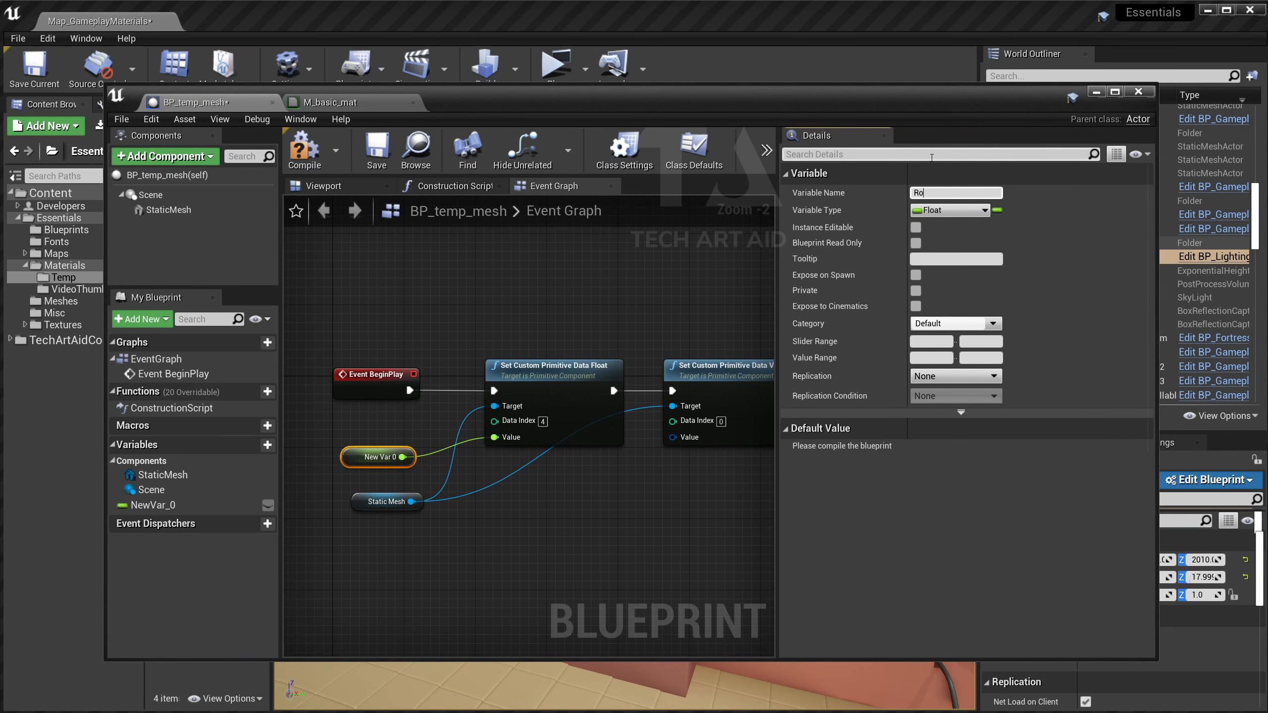
key(Return)
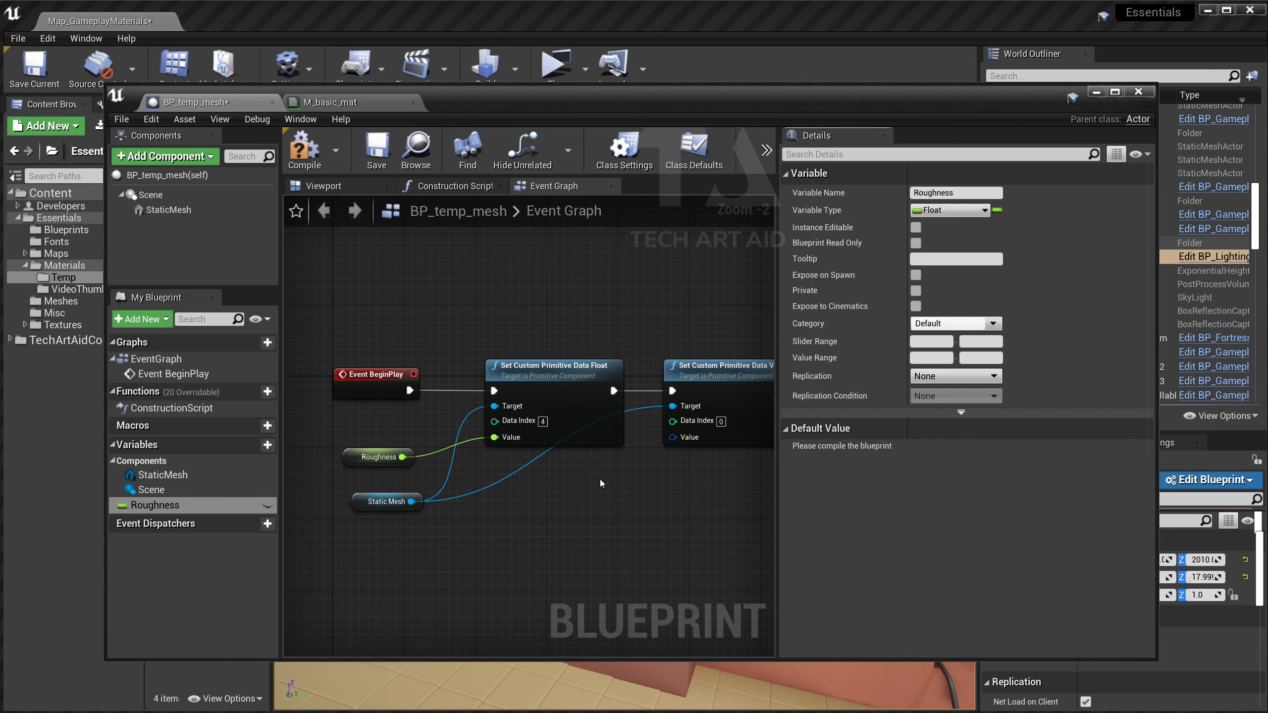
Inspect the Vector 4 node's Value pin options without making changes.
scroll(601, 483, down, 1)
right_drag(632, 467, 578, 467)
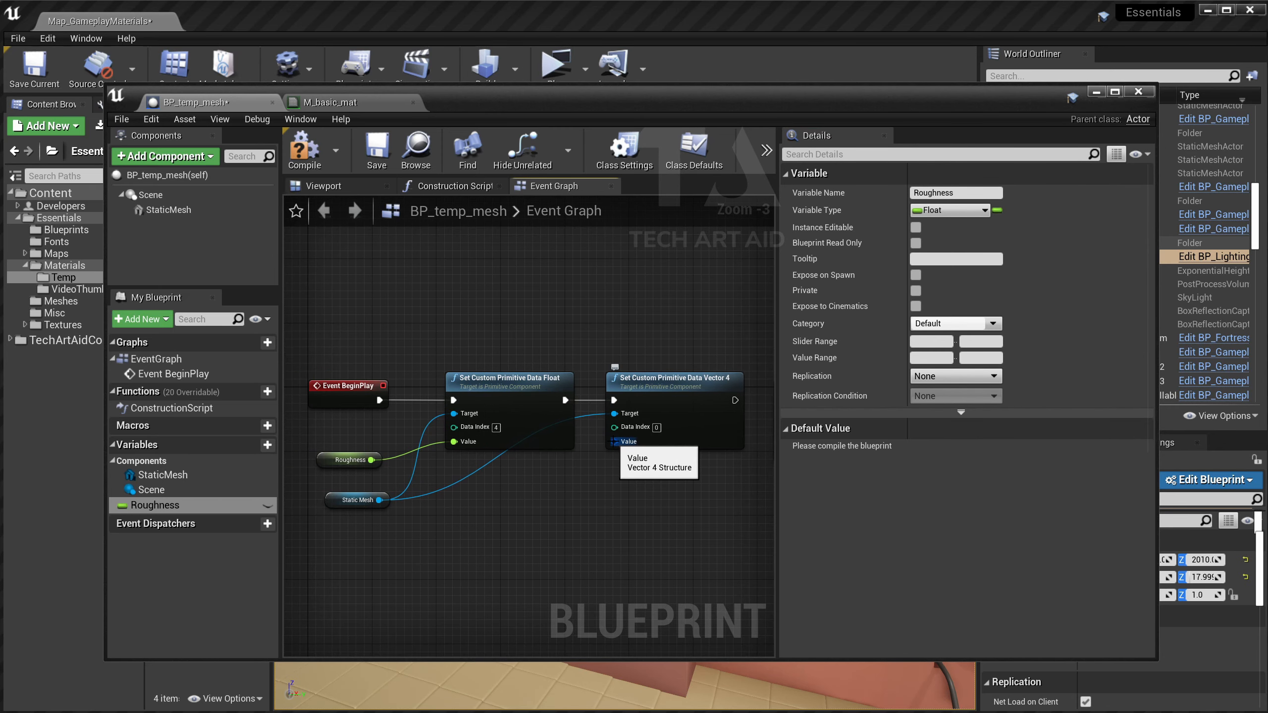
right_click(614, 442)
key(Escape)
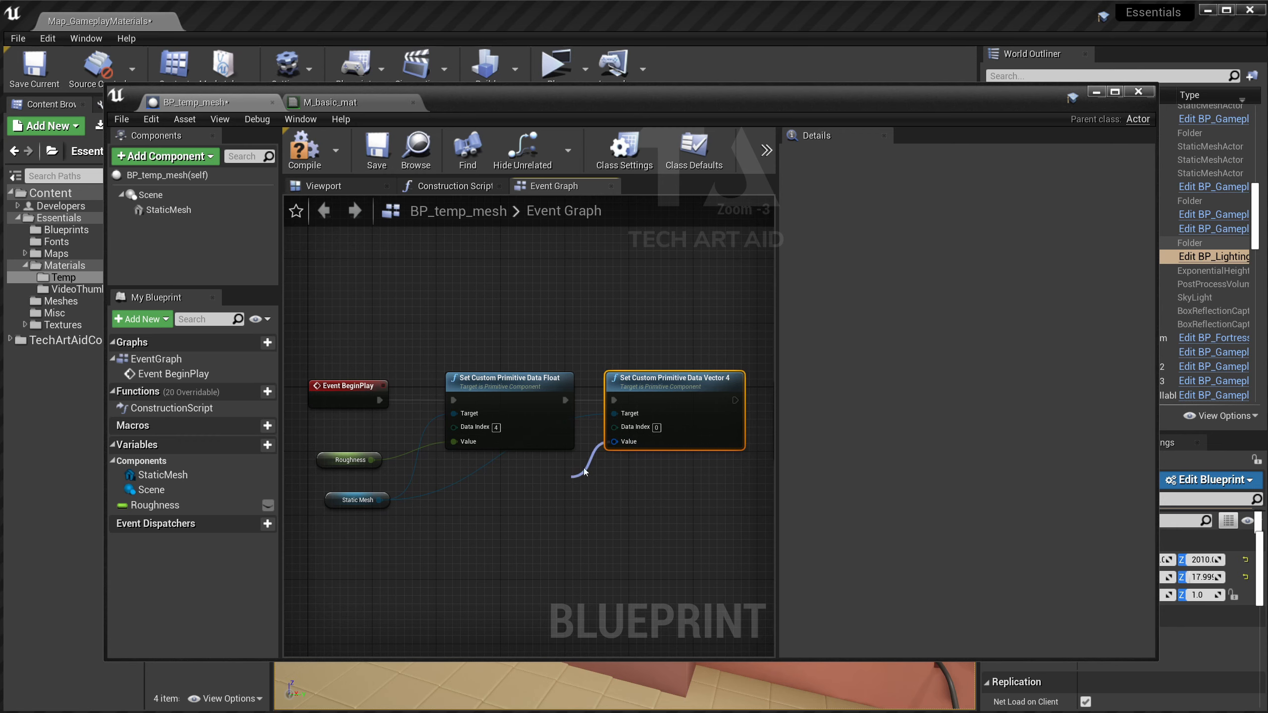
right_click(613, 442)
key(Escape)
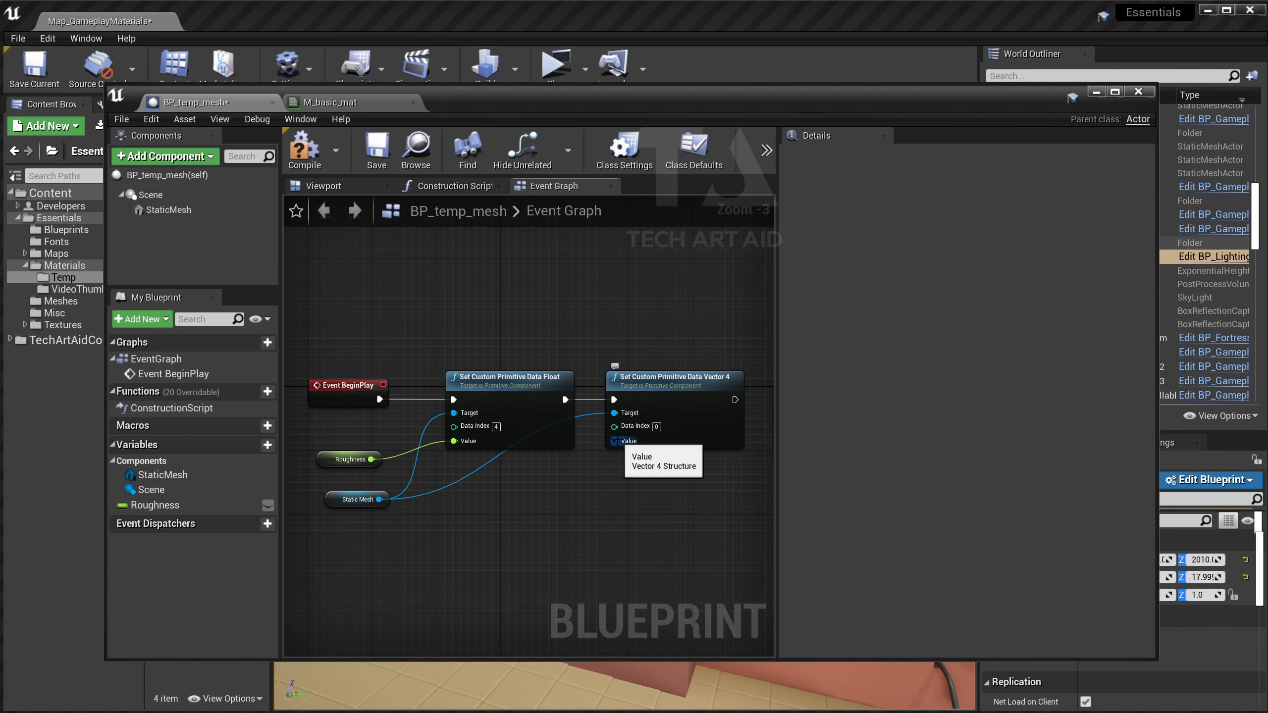
Create a Color variable of type Linear Color; mark Color and Roughness instance editable.
click(268, 444)
text(Color)
key(Return)
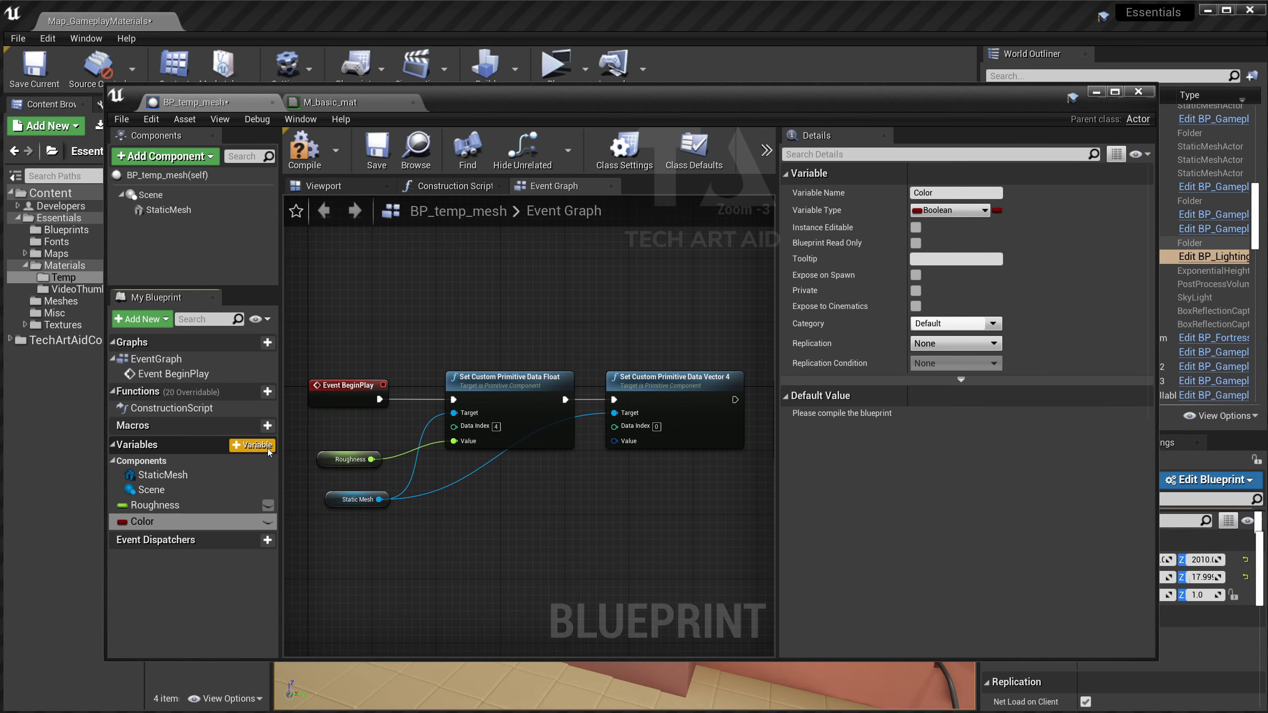
click(931, 212)
text(libn)
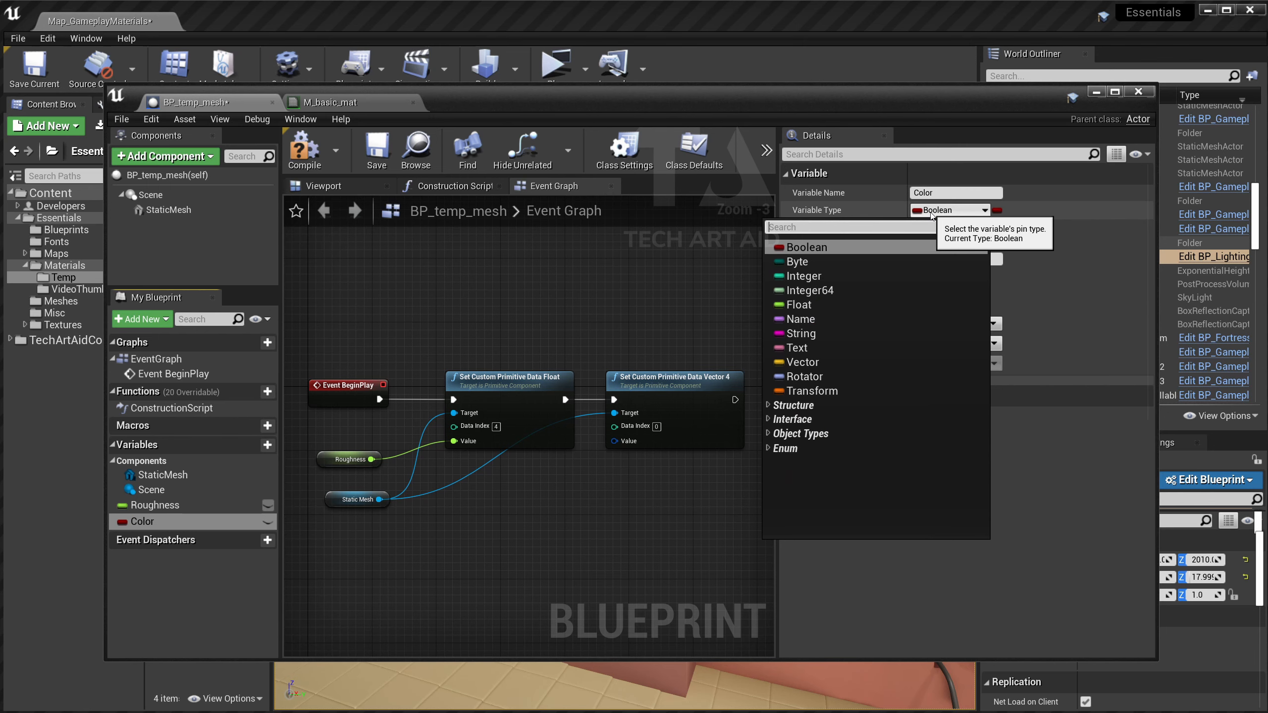
key(BackSpace)
key(BackSpace)
text(neasr)
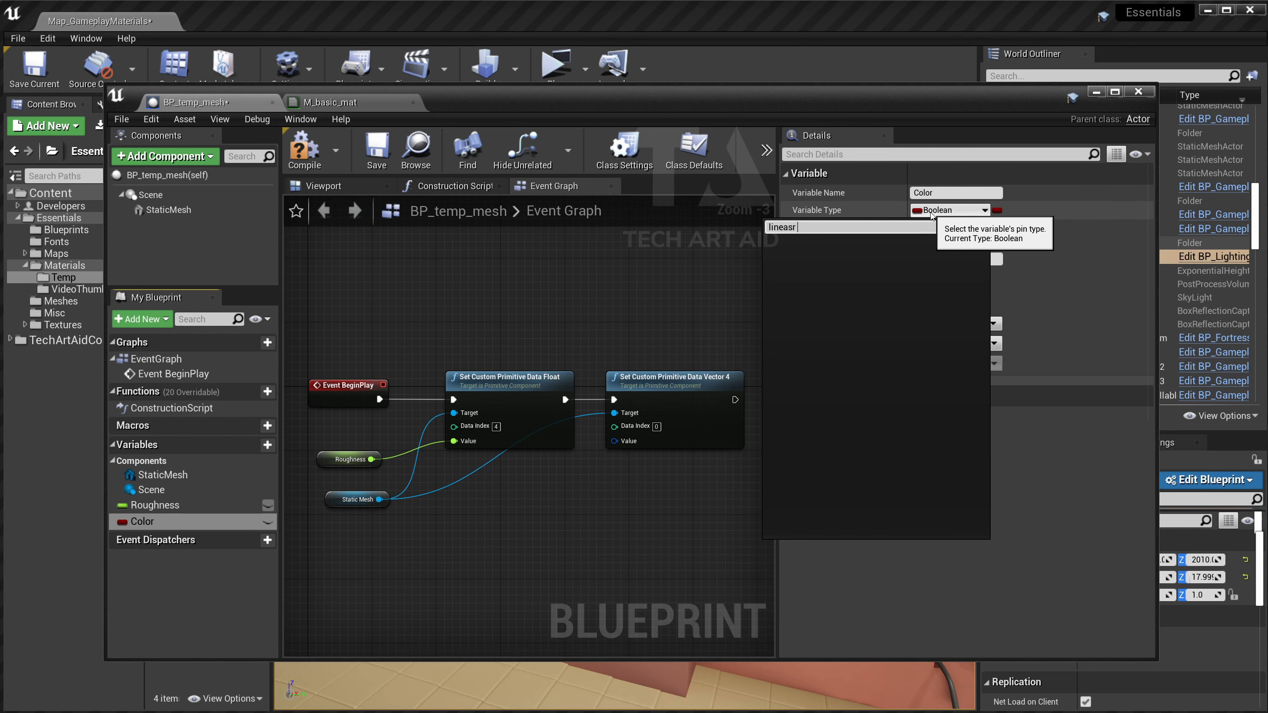
key(BackSpace)
key(BackSpace)
text(r color)
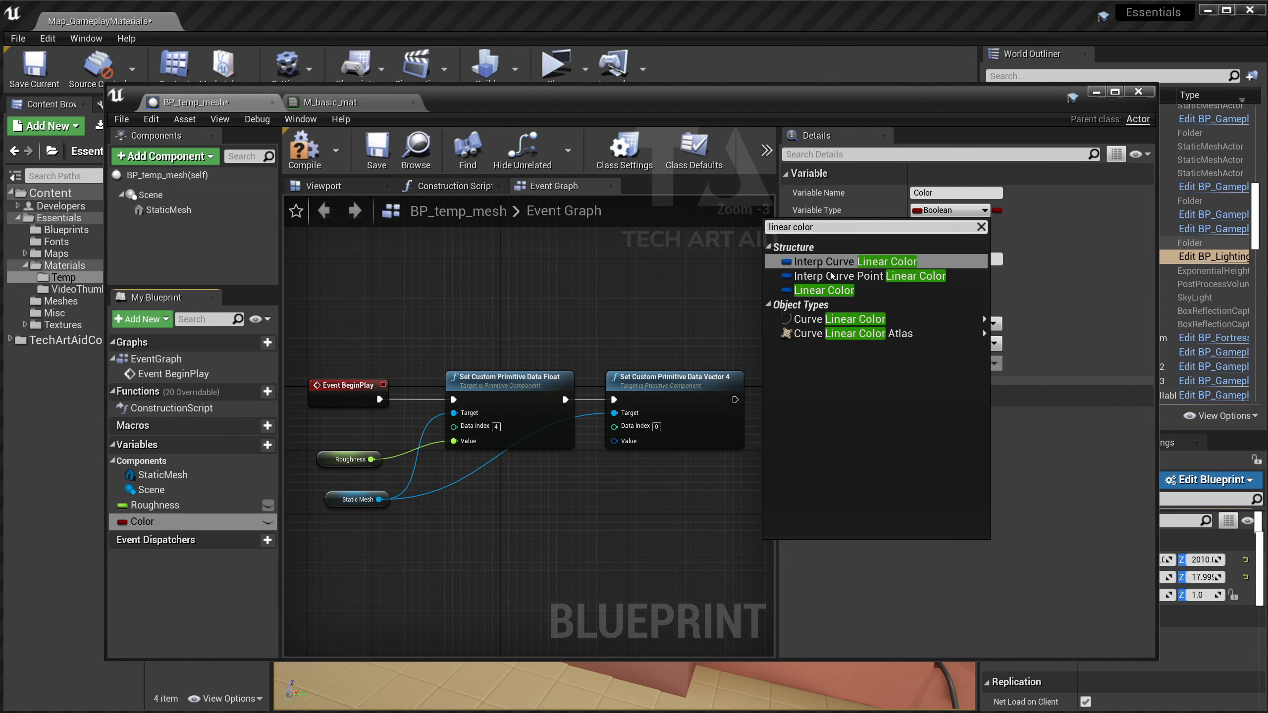
click(824, 291)
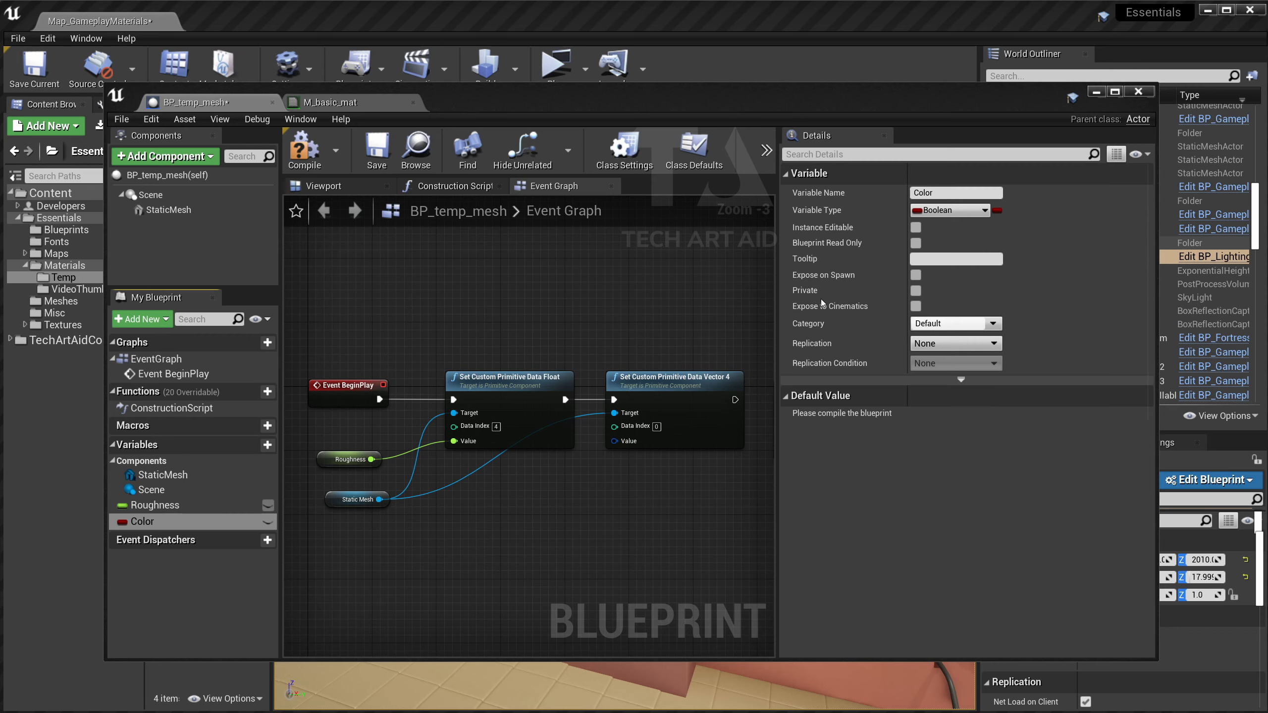
click(267, 522)
click(268, 505)
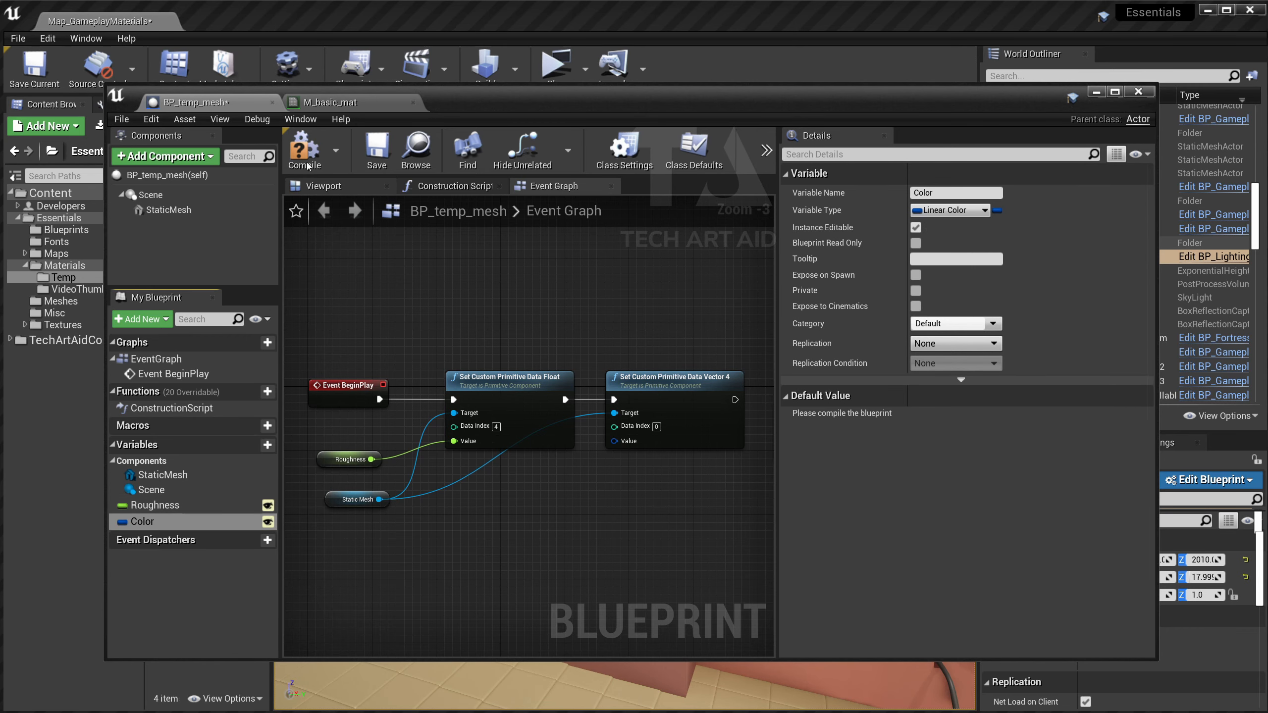
Compile, add a Color getter, and split both Color and the Vector 4 Value pins.
click(370, 160)
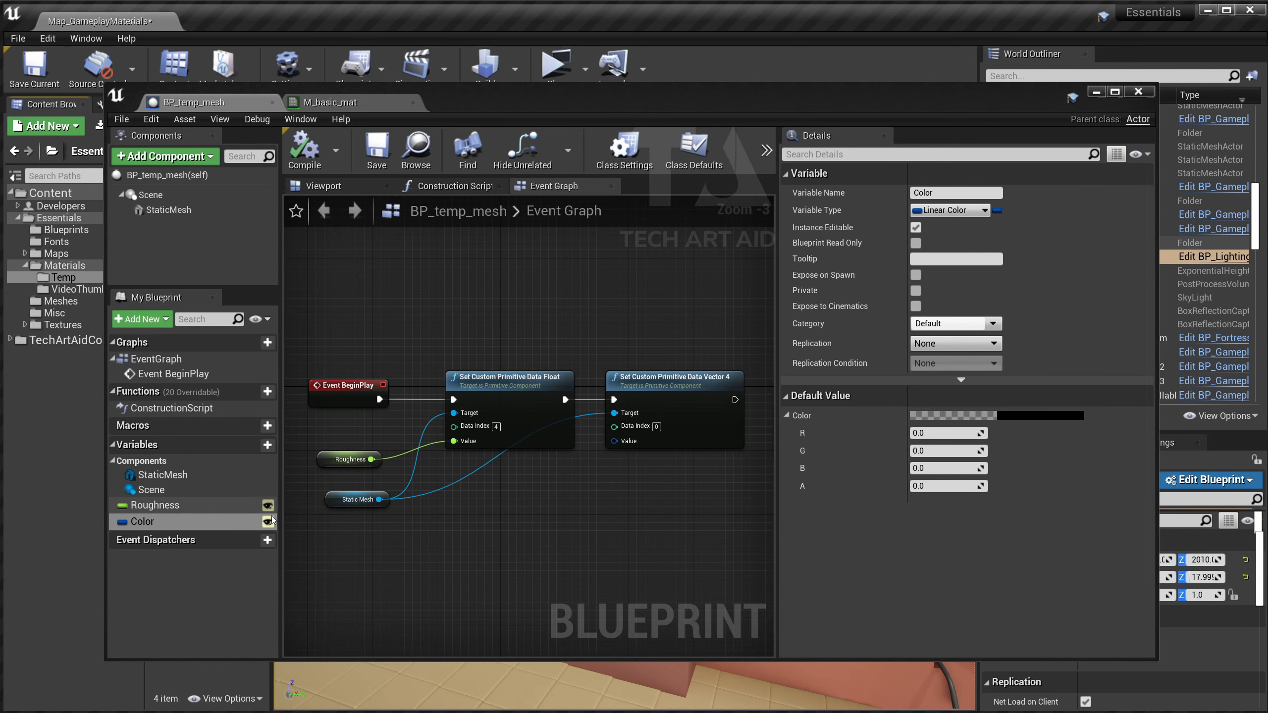
drag(178, 522, 618, 442)
click(502, 528)
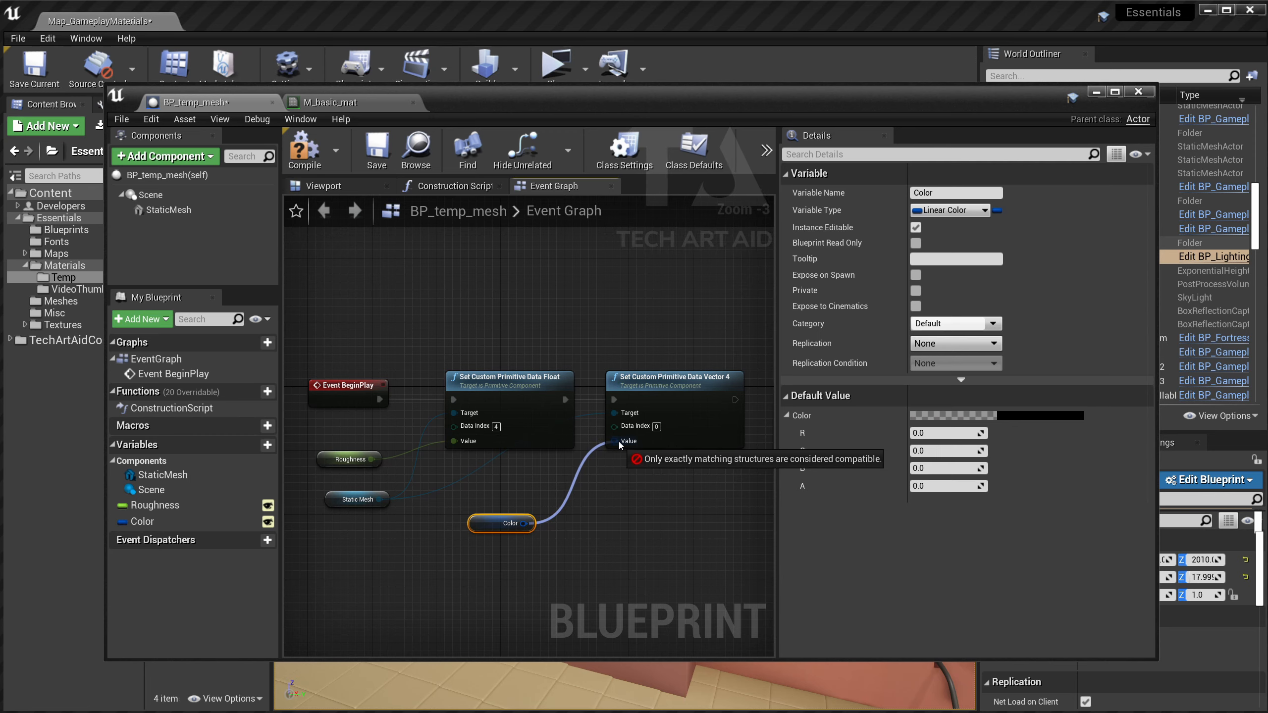
drag(618, 442, 605, 477)
click(542, 481)
right_click(525, 523)
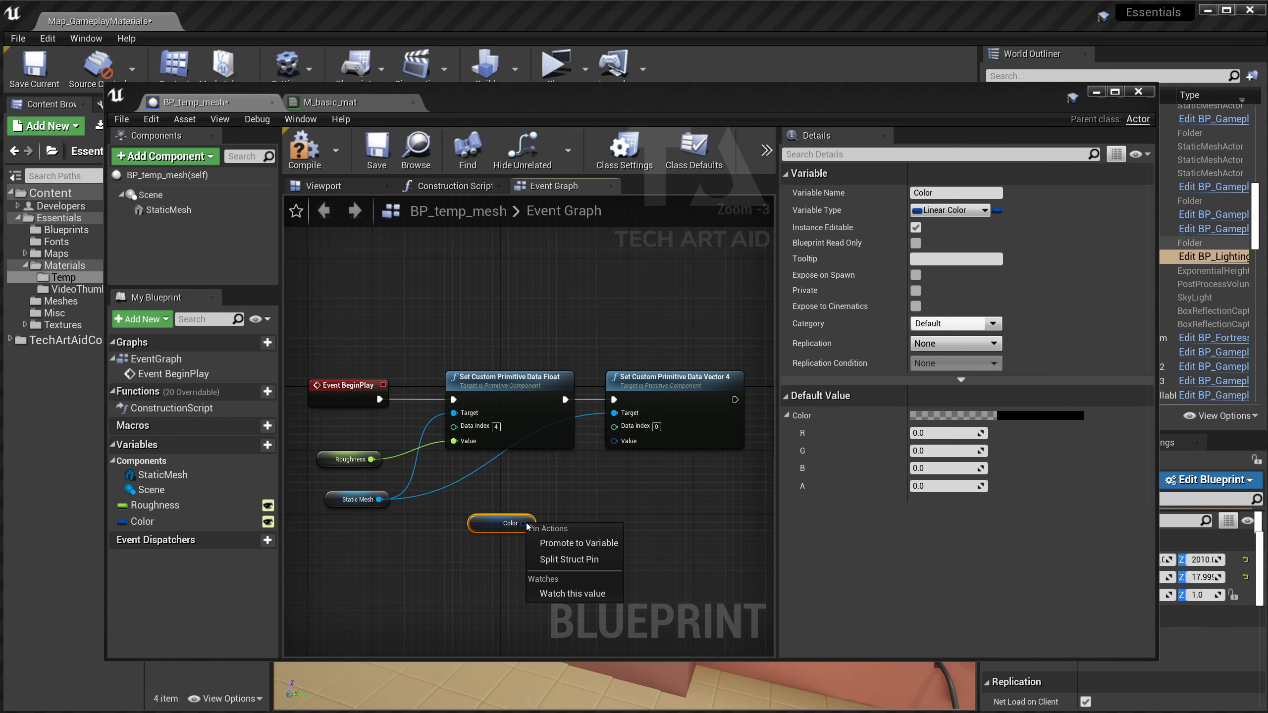
click(575, 559)
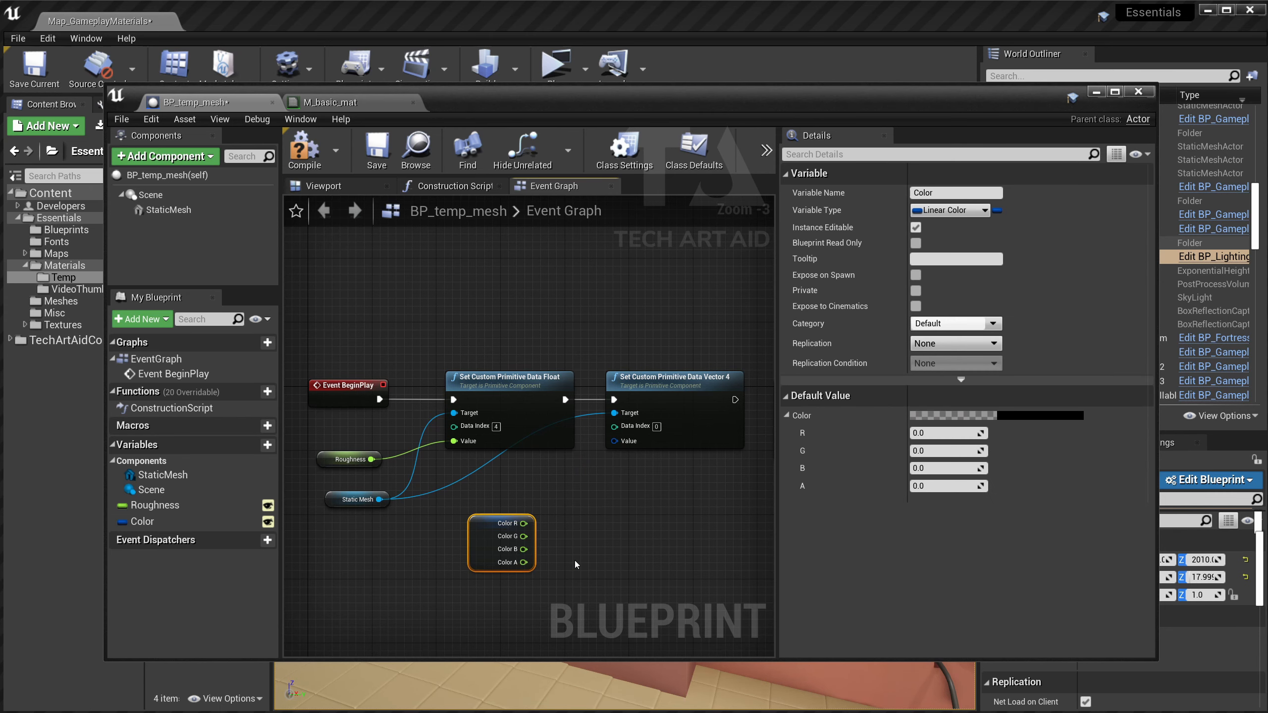
right_click(614, 440)
click(649, 477)
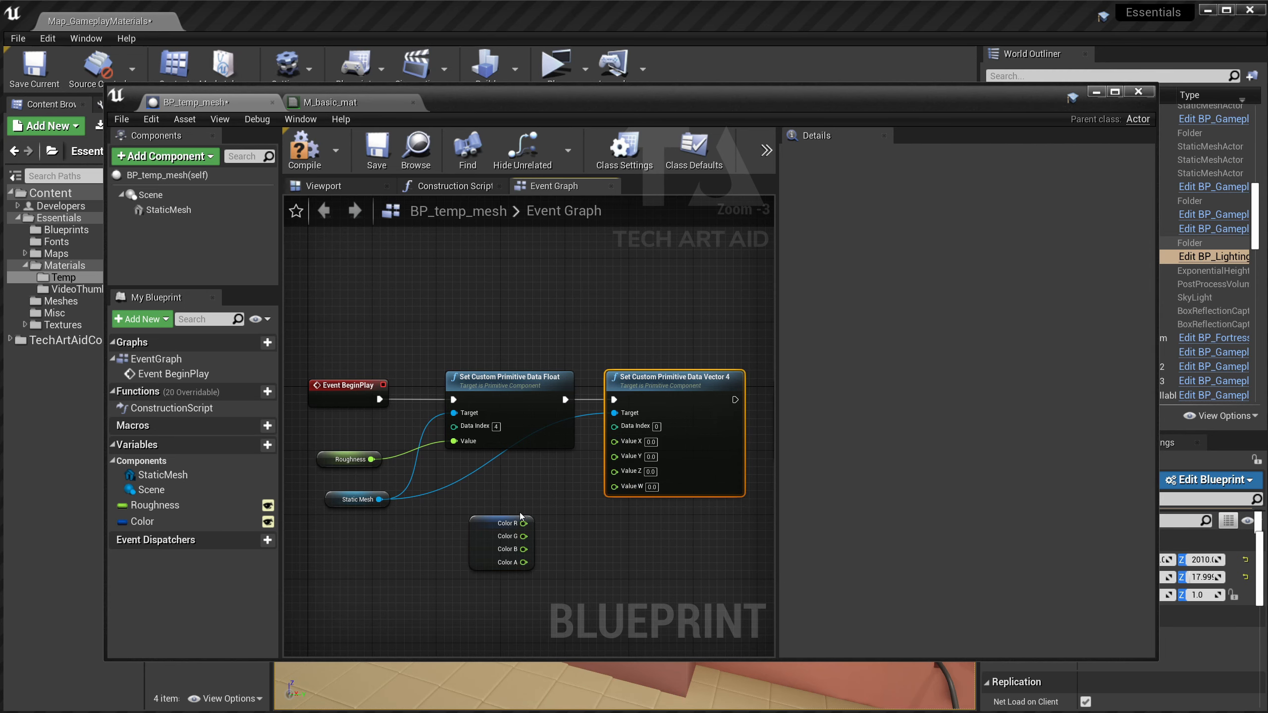
Wire Color R, G, B, A into Value X, Y, Z, W, compile, and select the Color variable.
drag(520, 516, 616, 441)
click(560, 498)
drag(563, 496, 616, 468)
drag(564, 522, 615, 480)
click(611, 540)
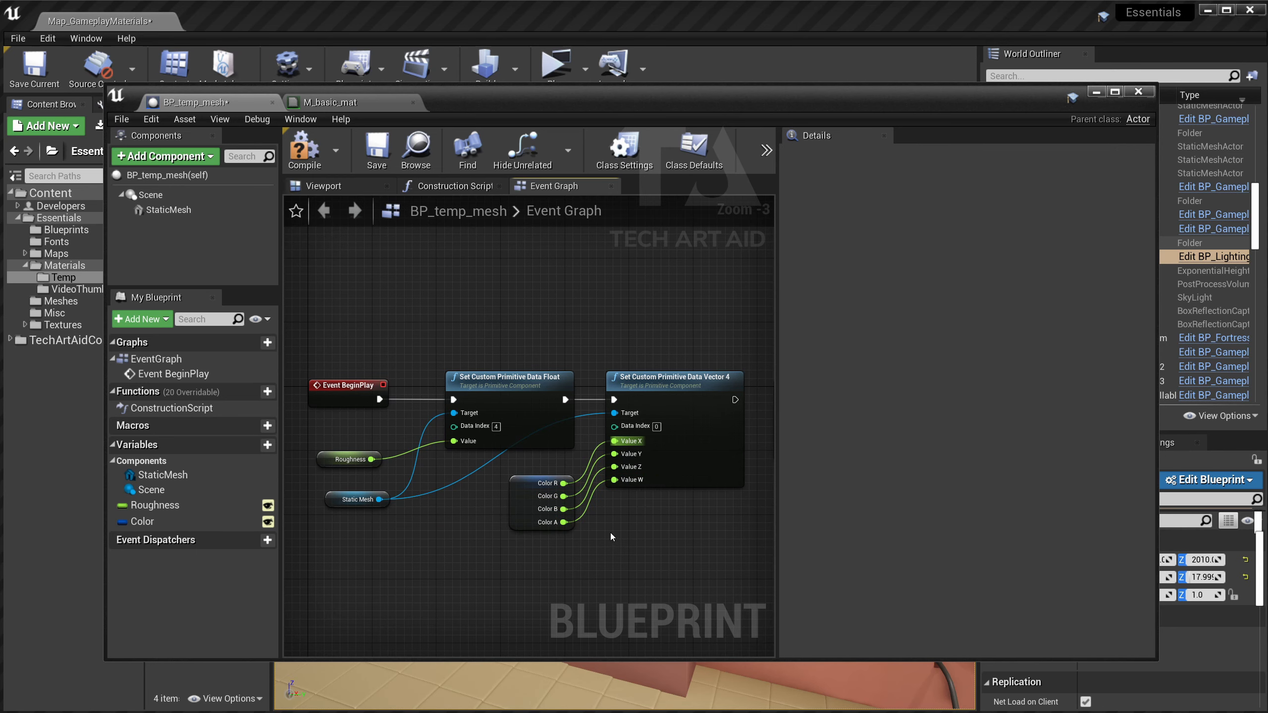
click(319, 167)
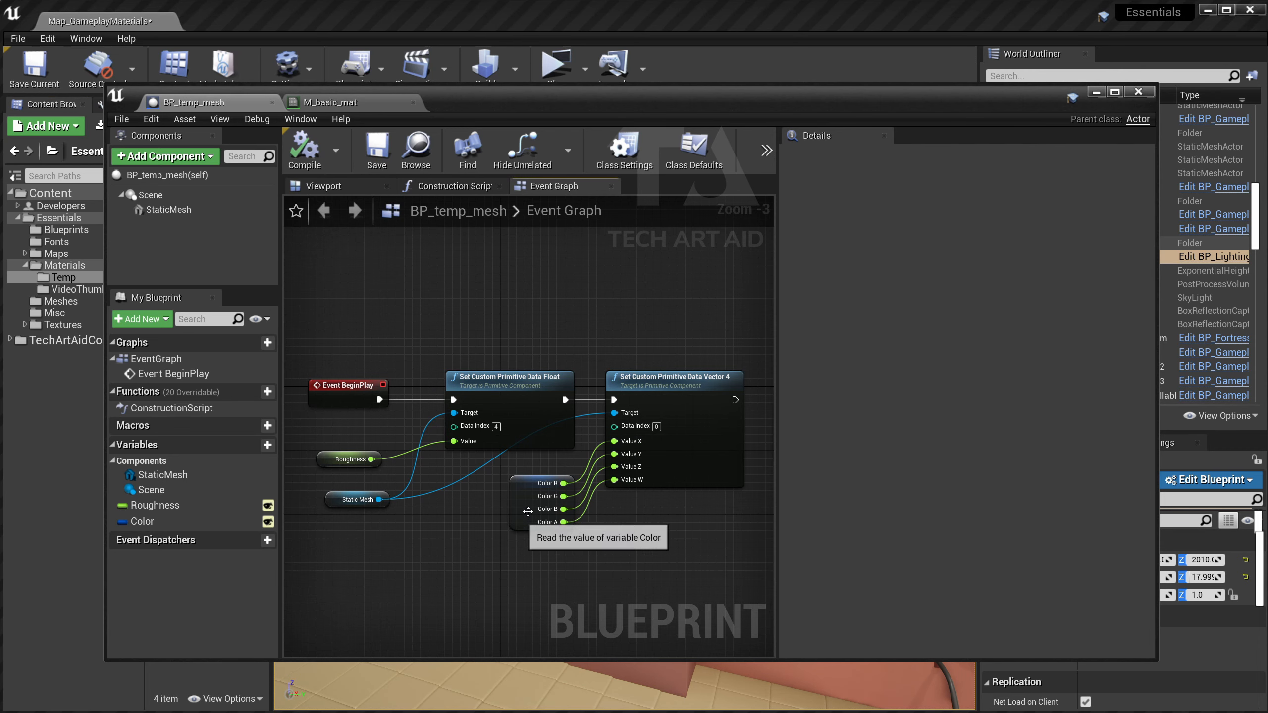
click(521, 522)
click(215, 521)
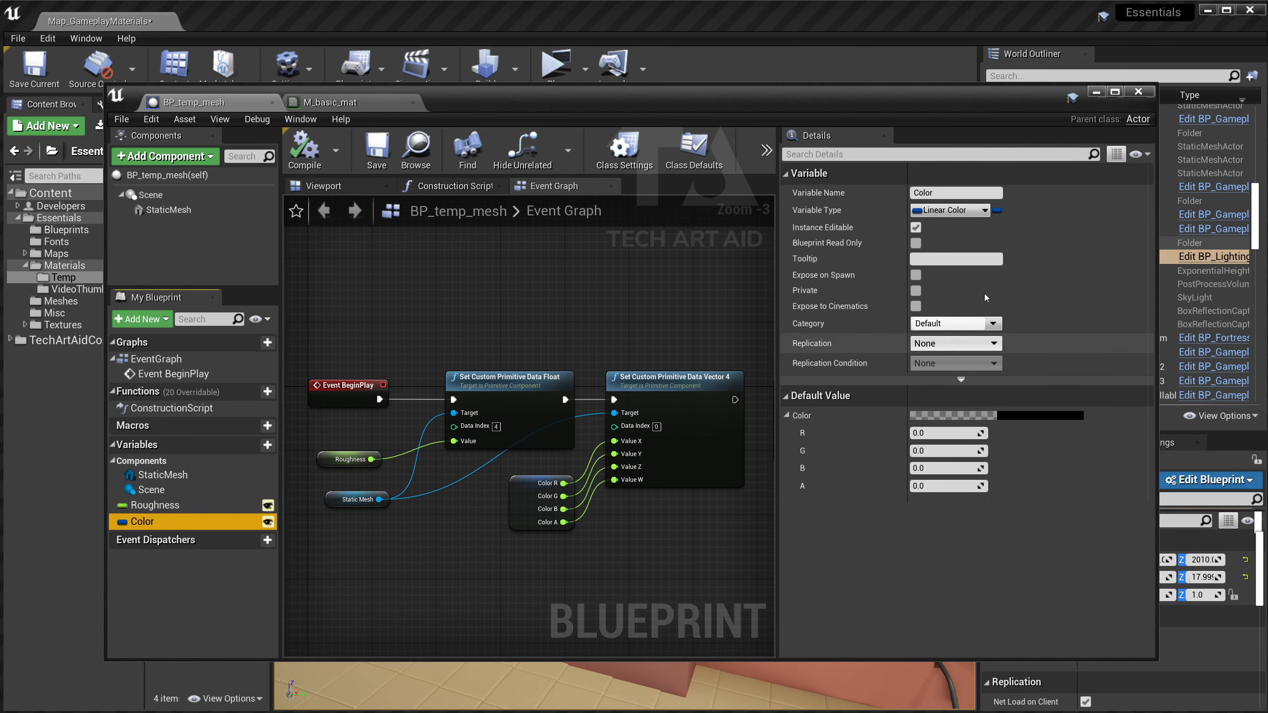
Set the Color variable's default value to pure red.
click(1010, 416)
click(1174, 538)
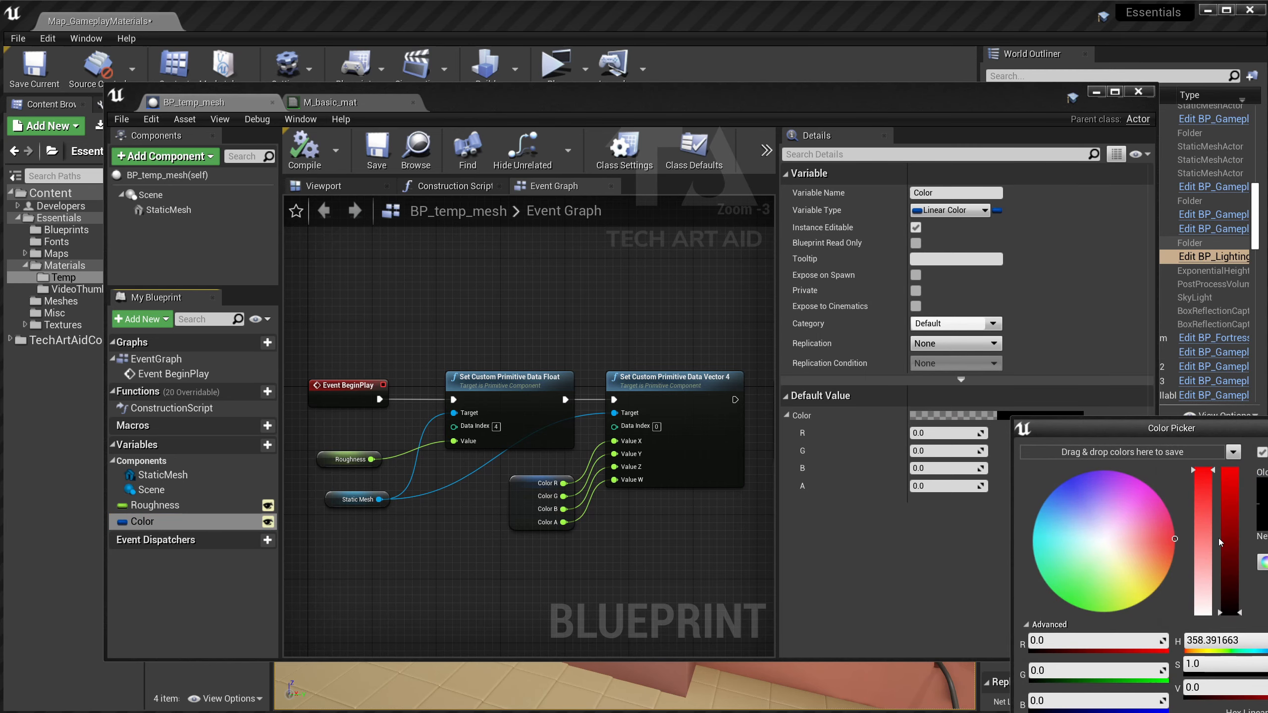
key(Return)
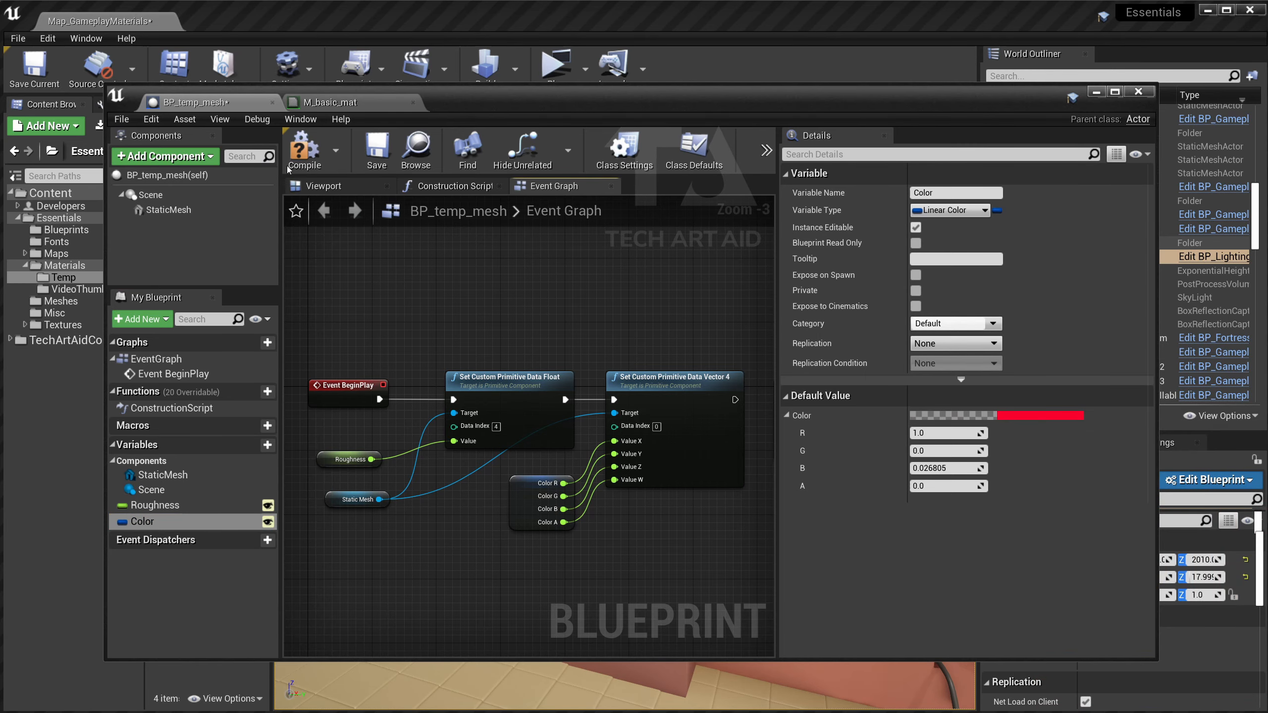
drag(488, 91, 855, 115)
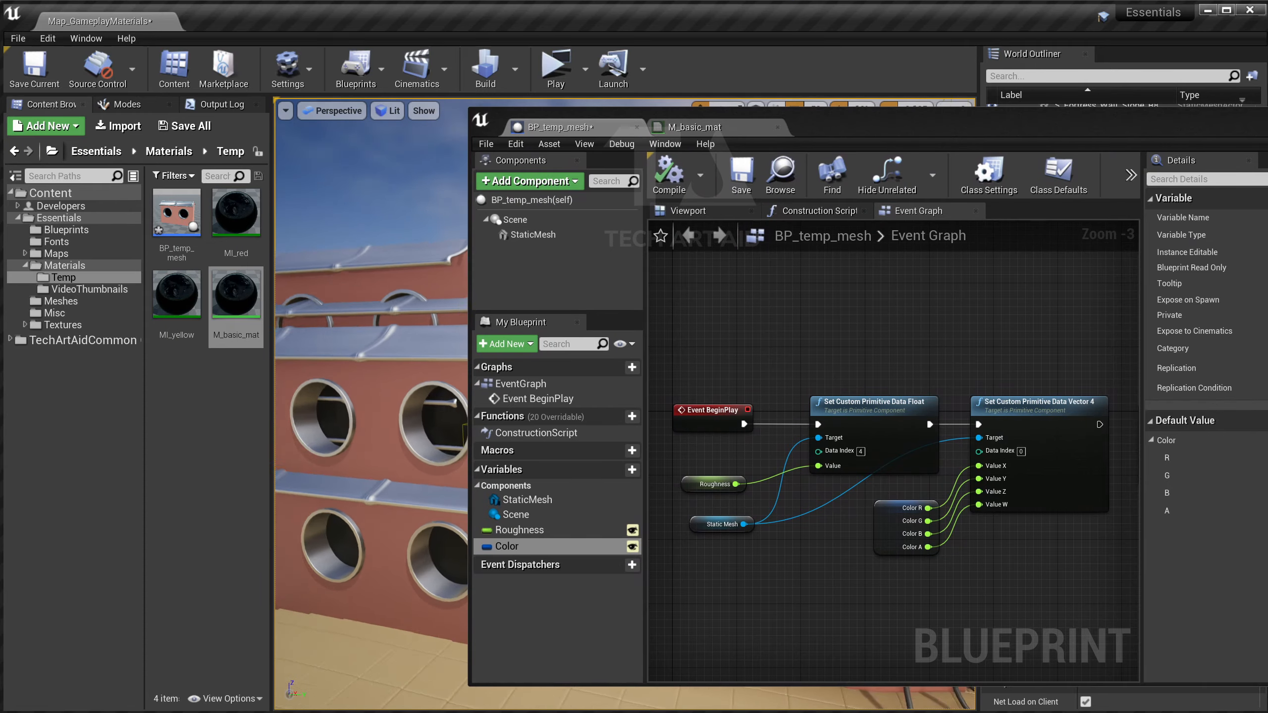
Run a standalone game preview, walking toward the wall with red windows.
click(556, 67)
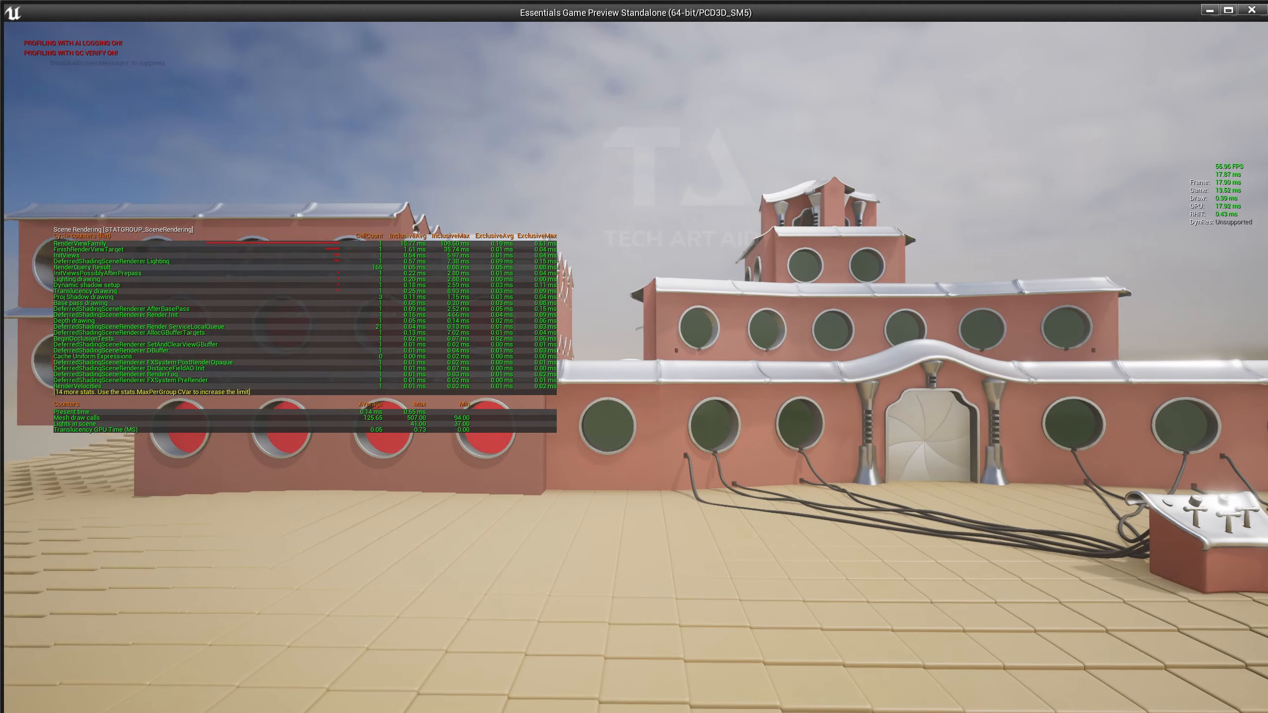
key(w)
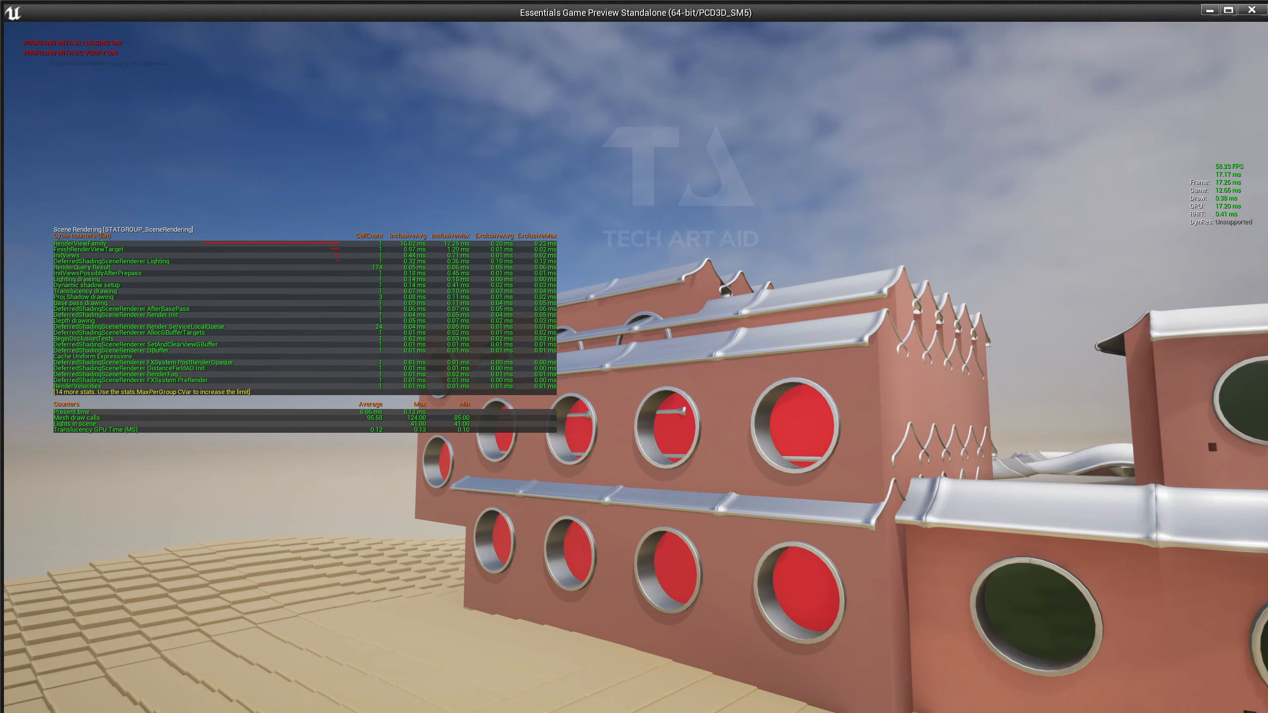
key(Escape)
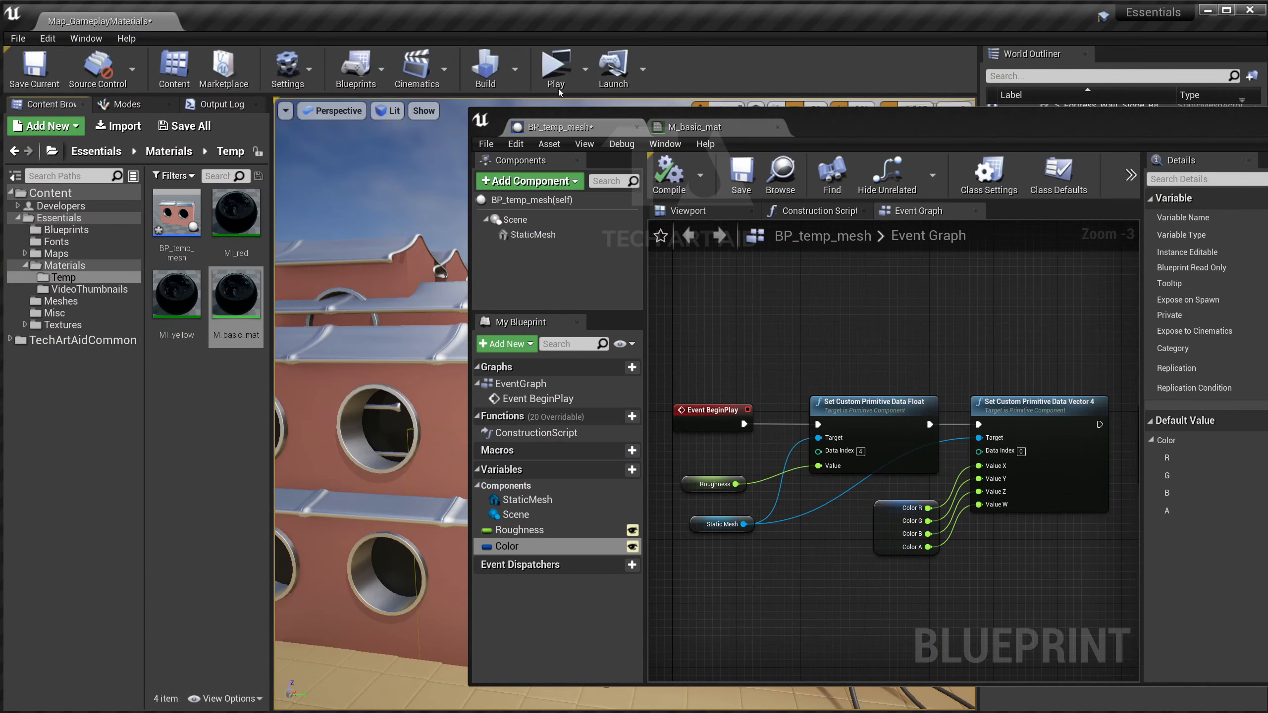
click(558, 85)
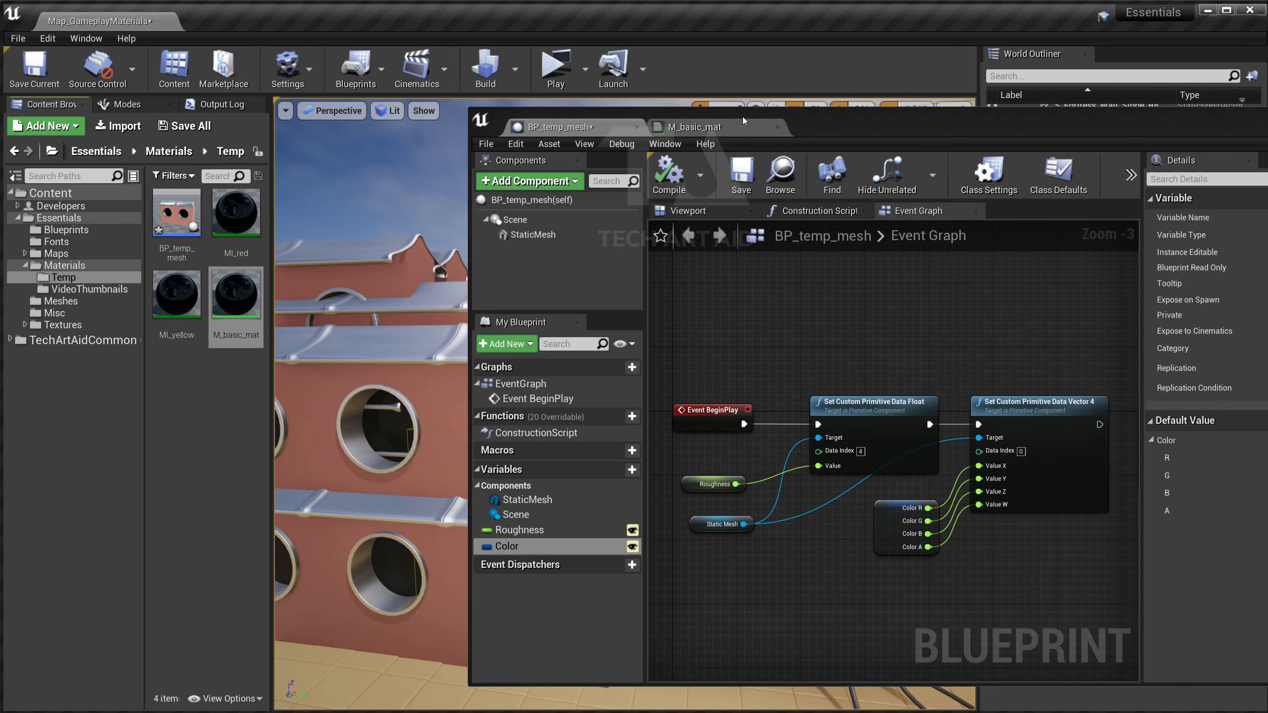
drag(743, 120, 951, 80)
right_drag(641, 182, 604, 194)
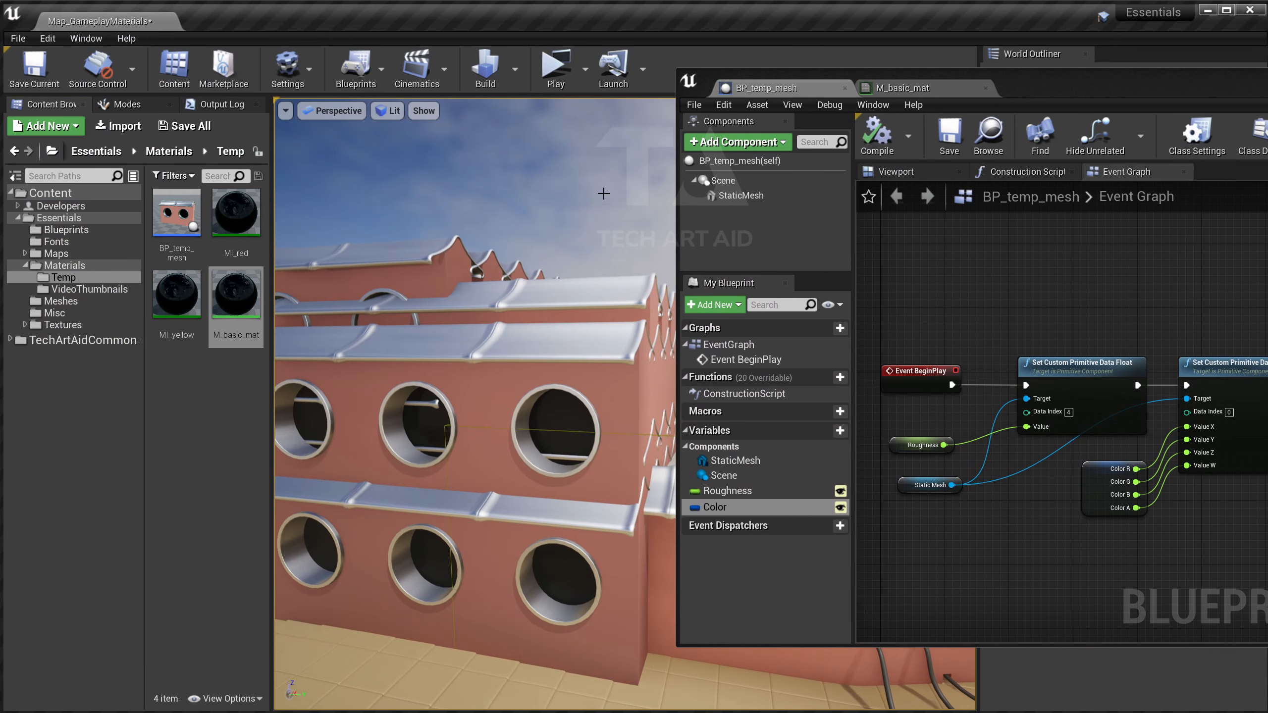
Duplicate M_basic_mat as M_basic_2 and open it.
click(252, 308)
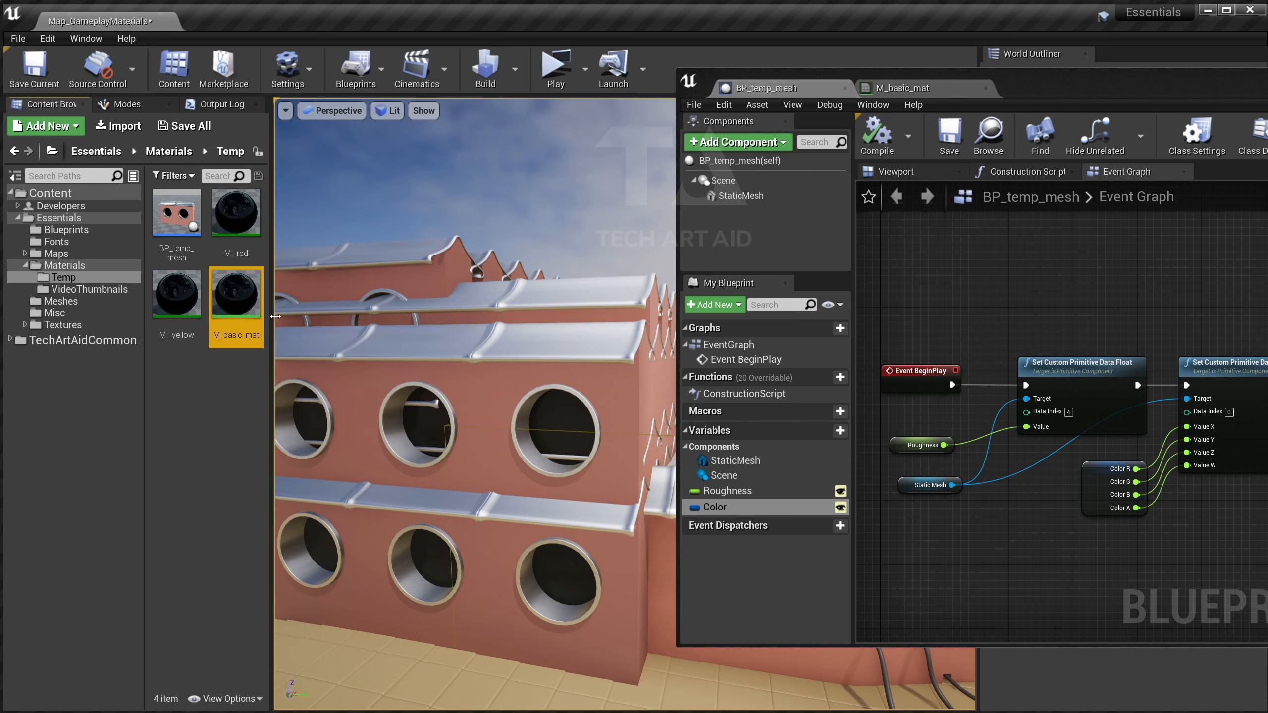
key(ctrl+w)
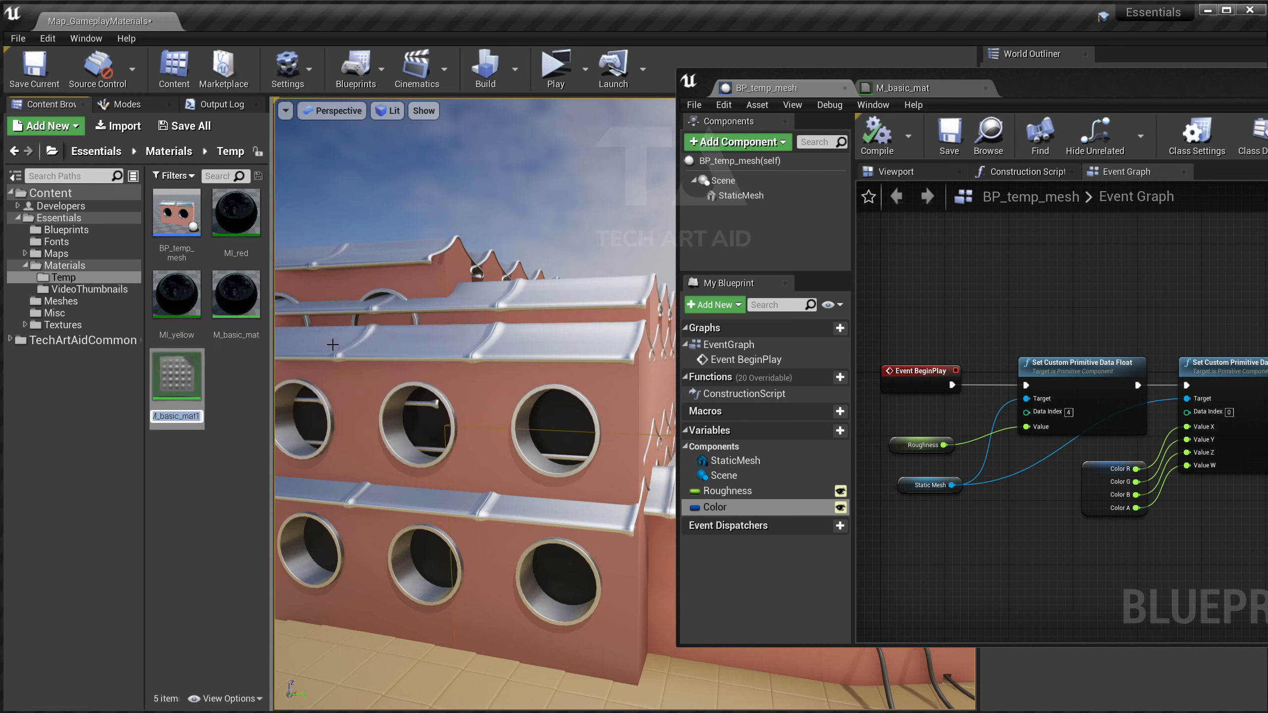
key(BackSpace)
key(BackSpace)
key(BackSpace)
key(BackSpace)
text(2)
key(Return)
key(Return)
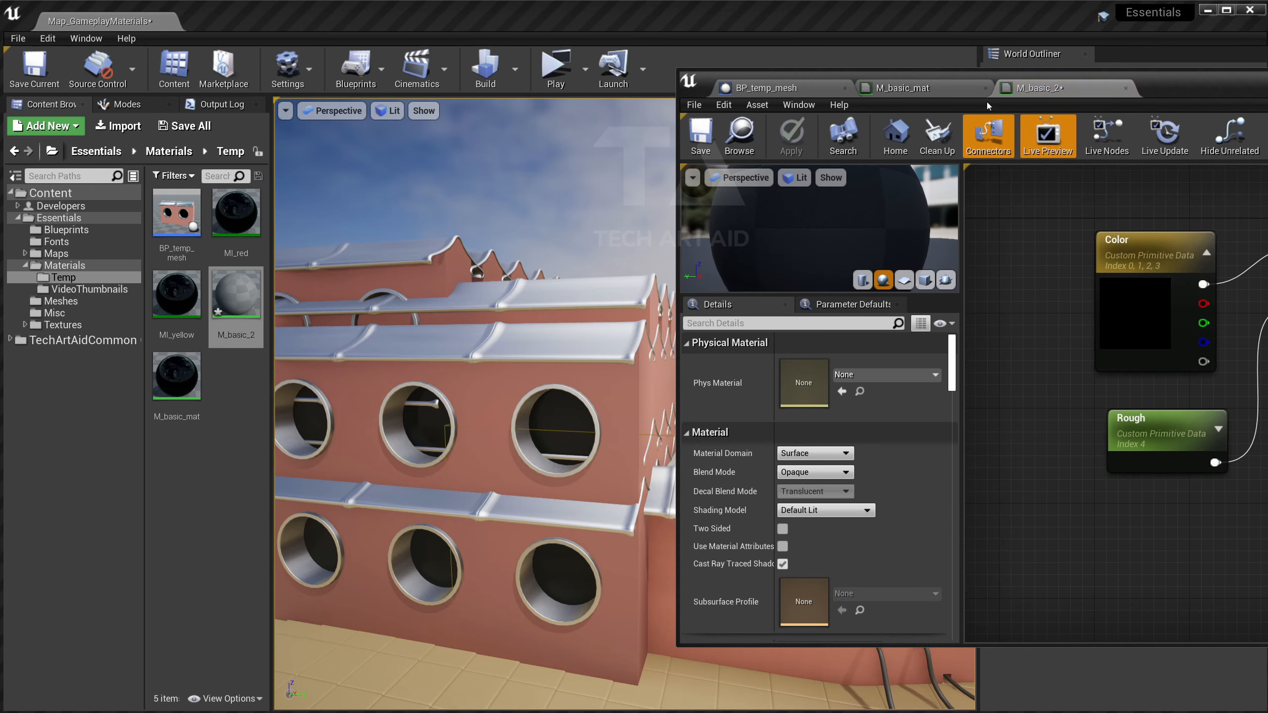
drag(1159, 87, 567, 137)
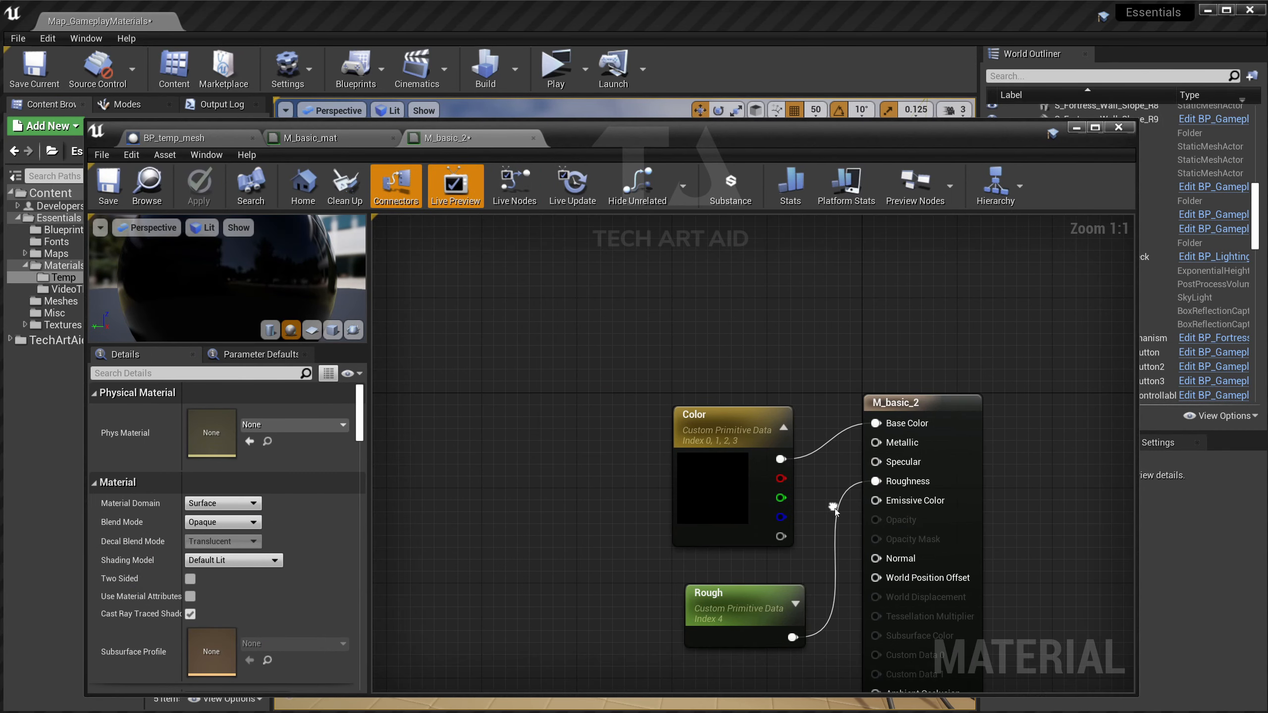
Insert a Desaturation node between the Color parameter and Base Color.
mouse_move(735, 456)
mouse_down()
mouse_move(664, 408)
mouse_move(628, 409)
mouse_move(733, 441)
mouse_up()
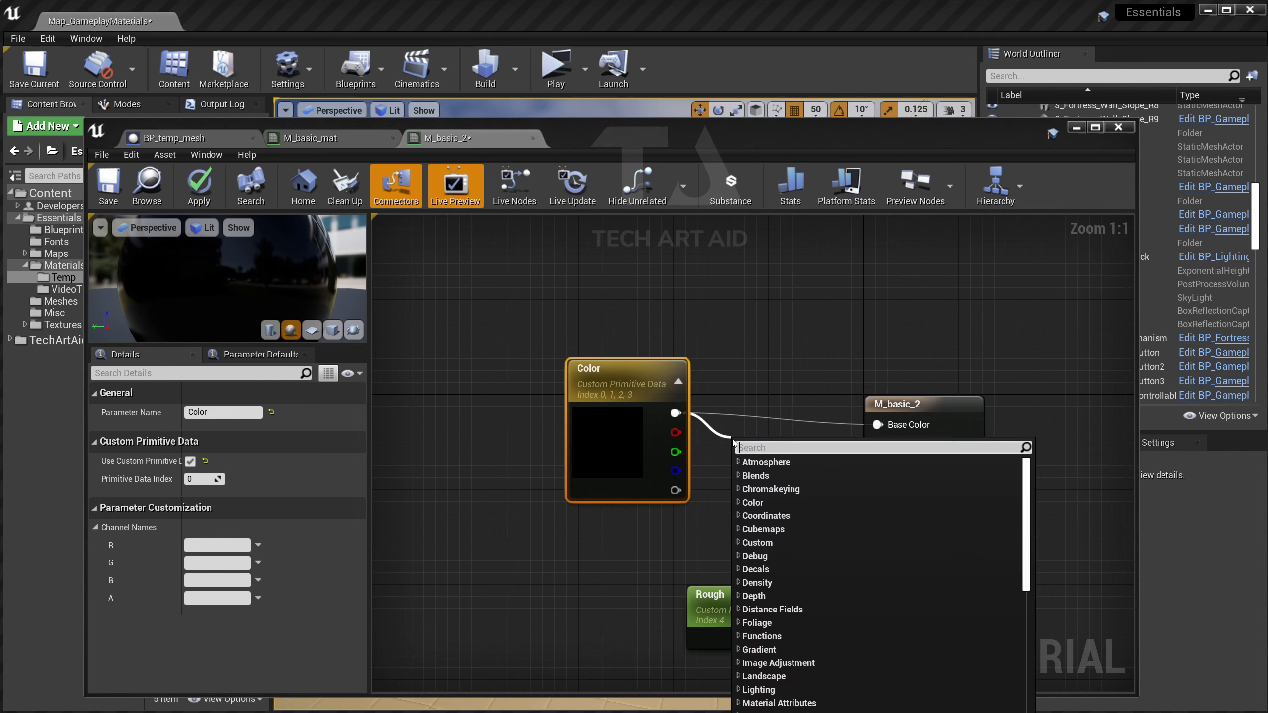
text(des)
key(Return)
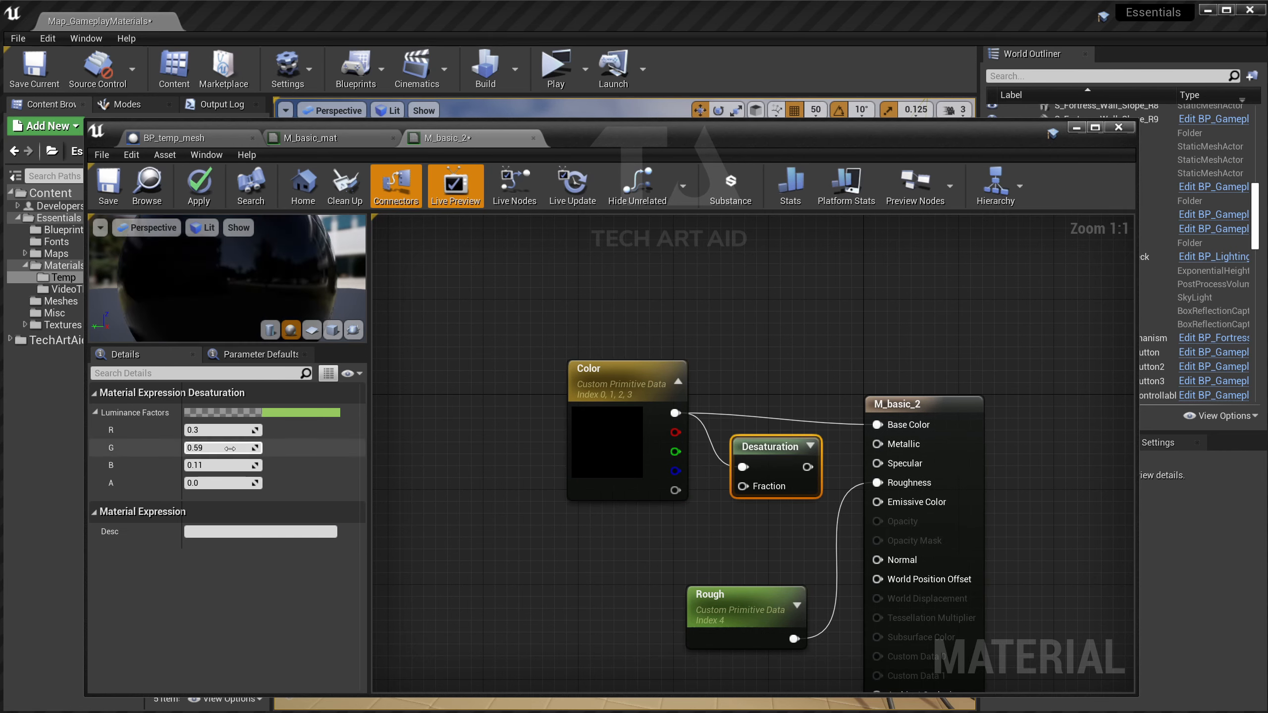
click(215, 482)
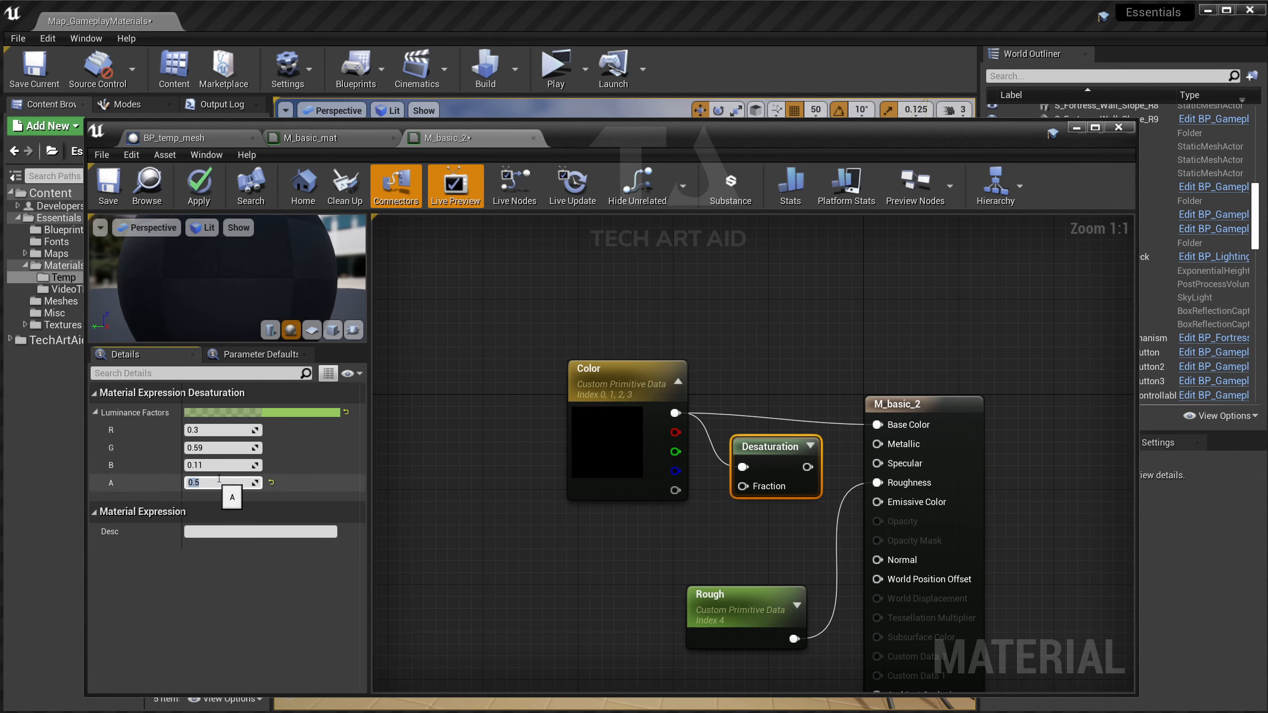
click(655, 532)
Feed a 0.5 Constant into the Desaturation Fraction, apply, and close M_basic_2.
click(655, 532)
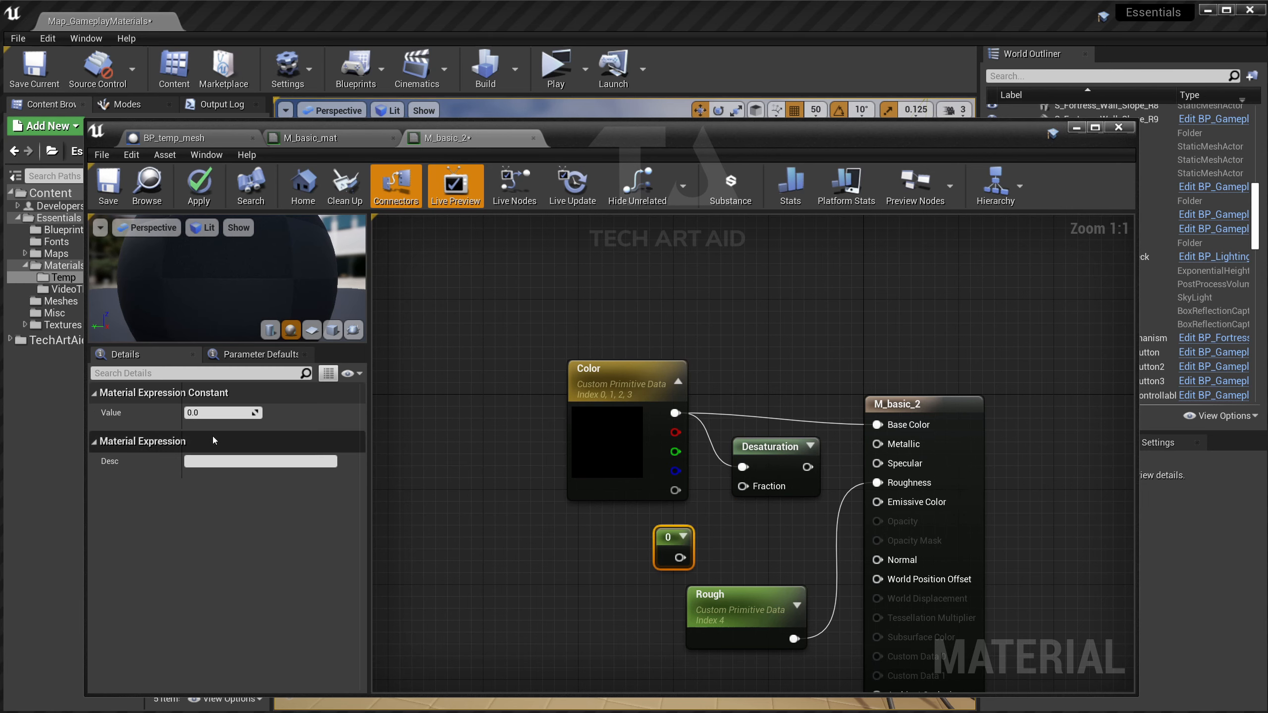
click(209, 414)
text(0.5)
key(Return)
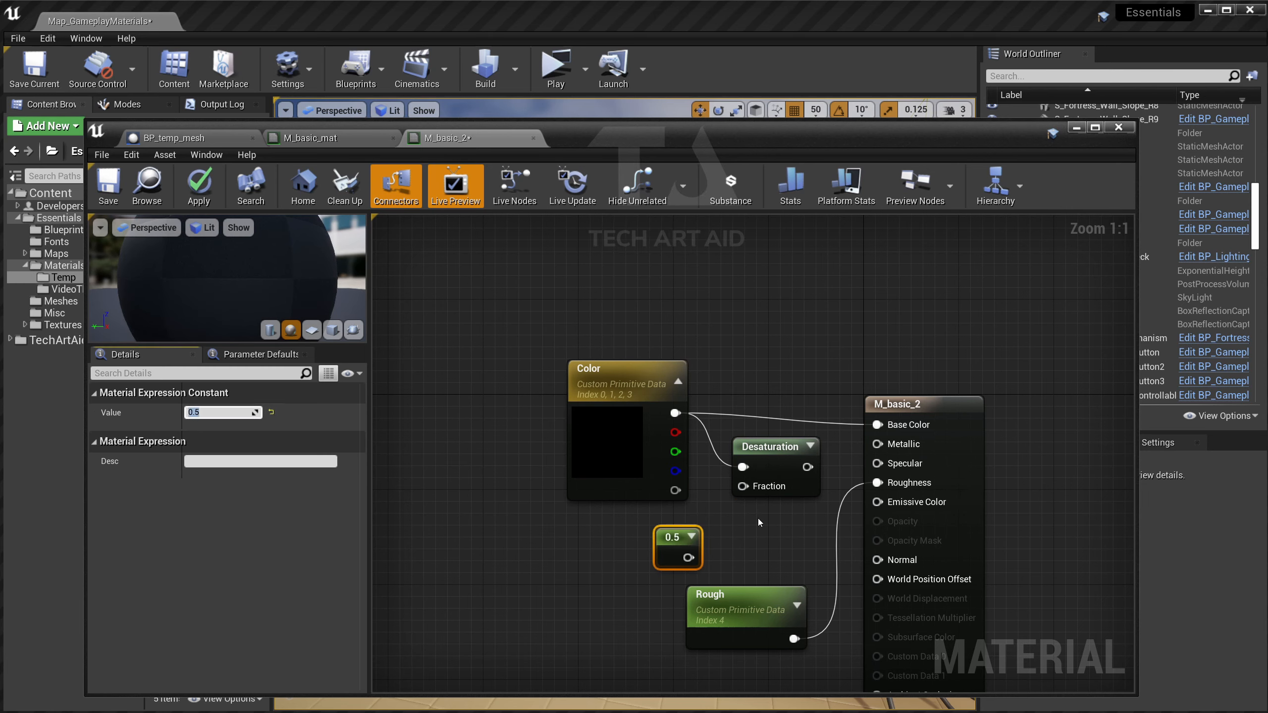
drag(688, 557, 879, 432)
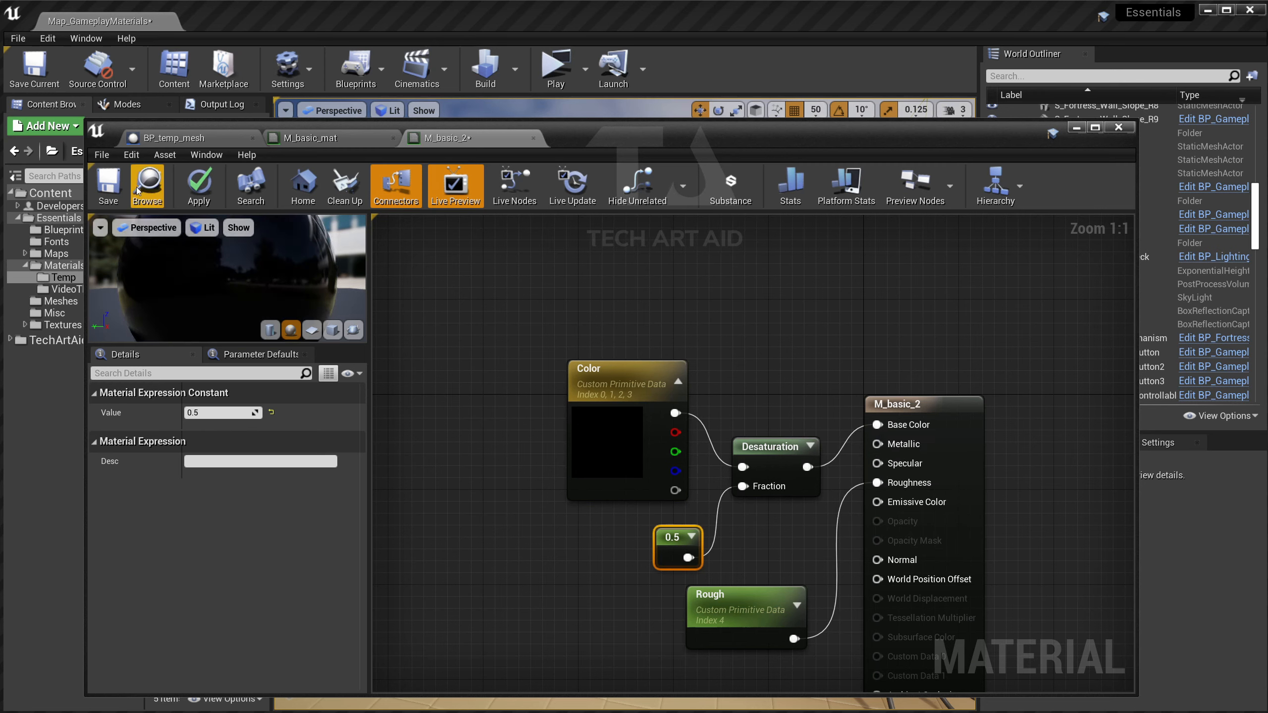
click(108, 184)
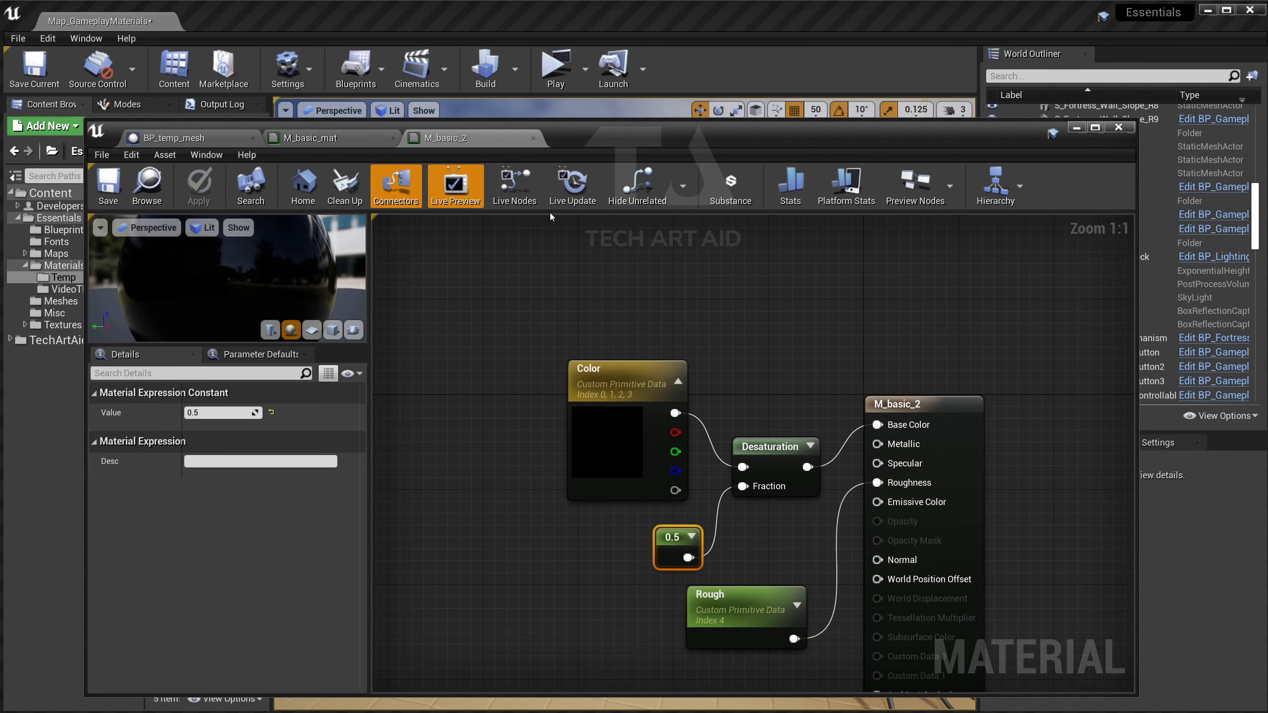
click(532, 137)
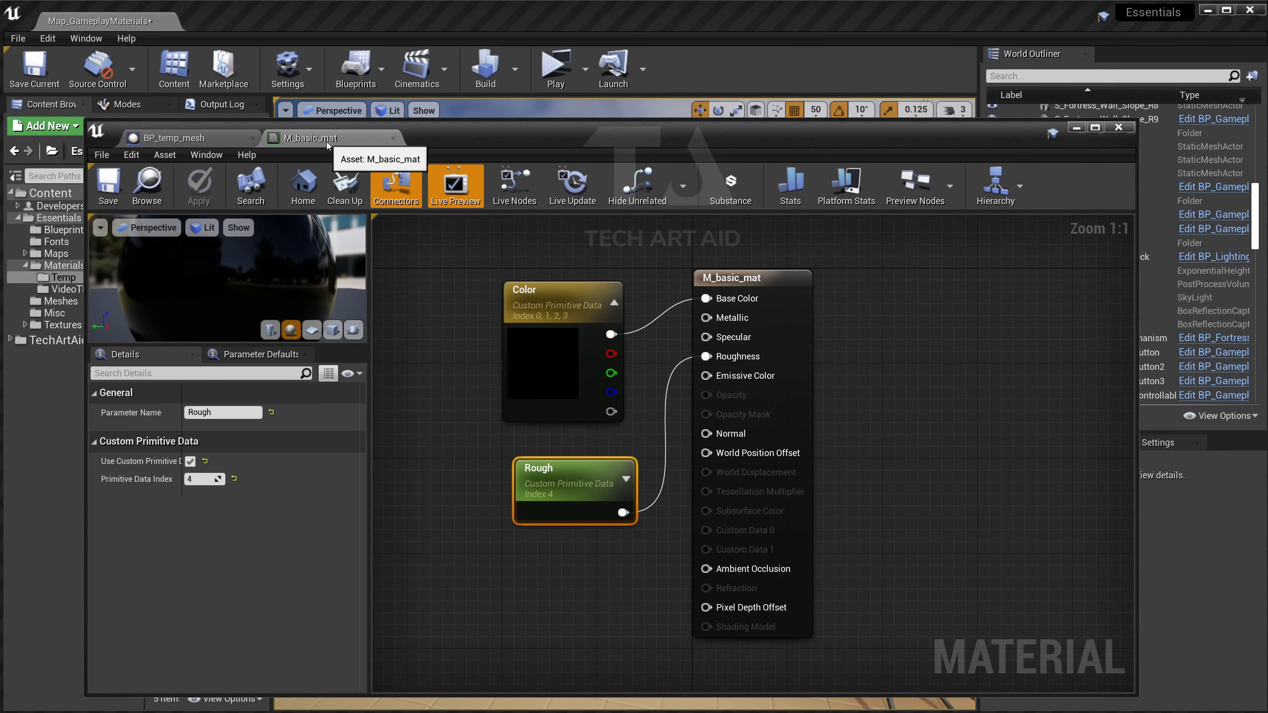
Assign M_basic_2 to the StaticMesh's Materials Element 1, then compile and save.
click(392, 137)
drag(507, 140, 631, 119)
click(366, 303)
drag(499, 118, 664, 72)
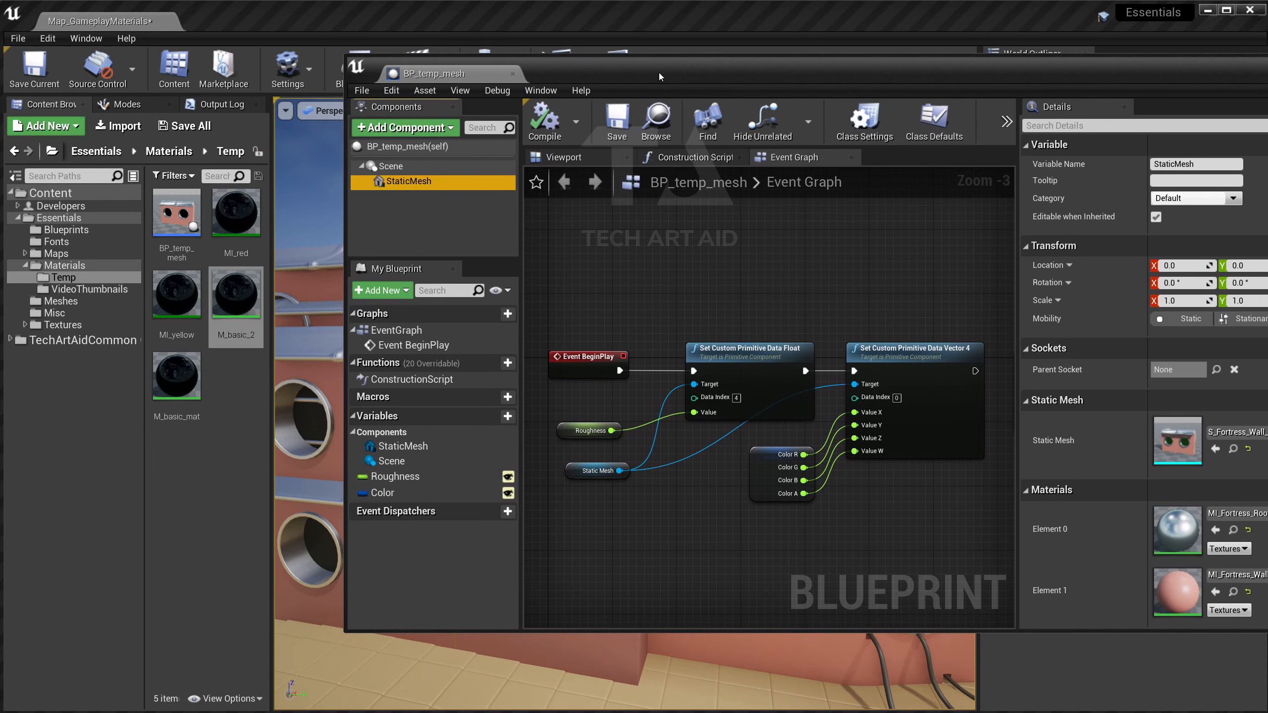
scroll(1073, 359, down, 5)
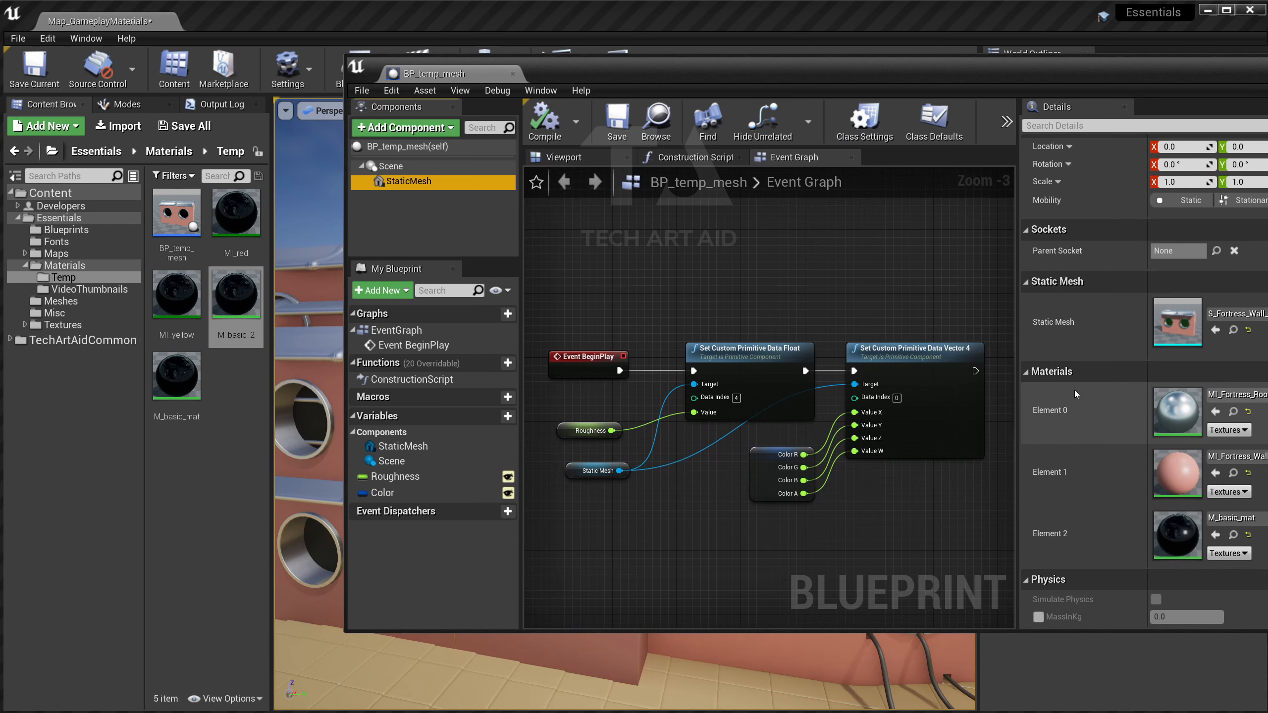
drag(237, 295, 1166, 467)
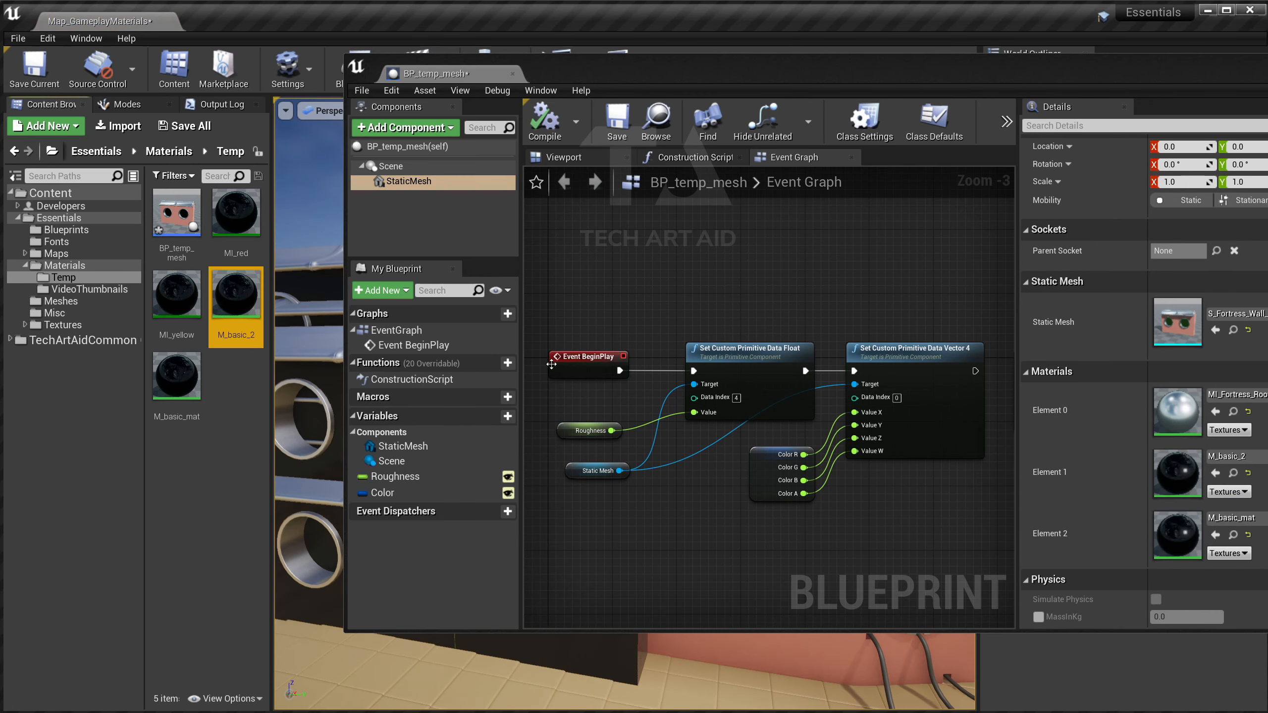
key(ctrl+s)
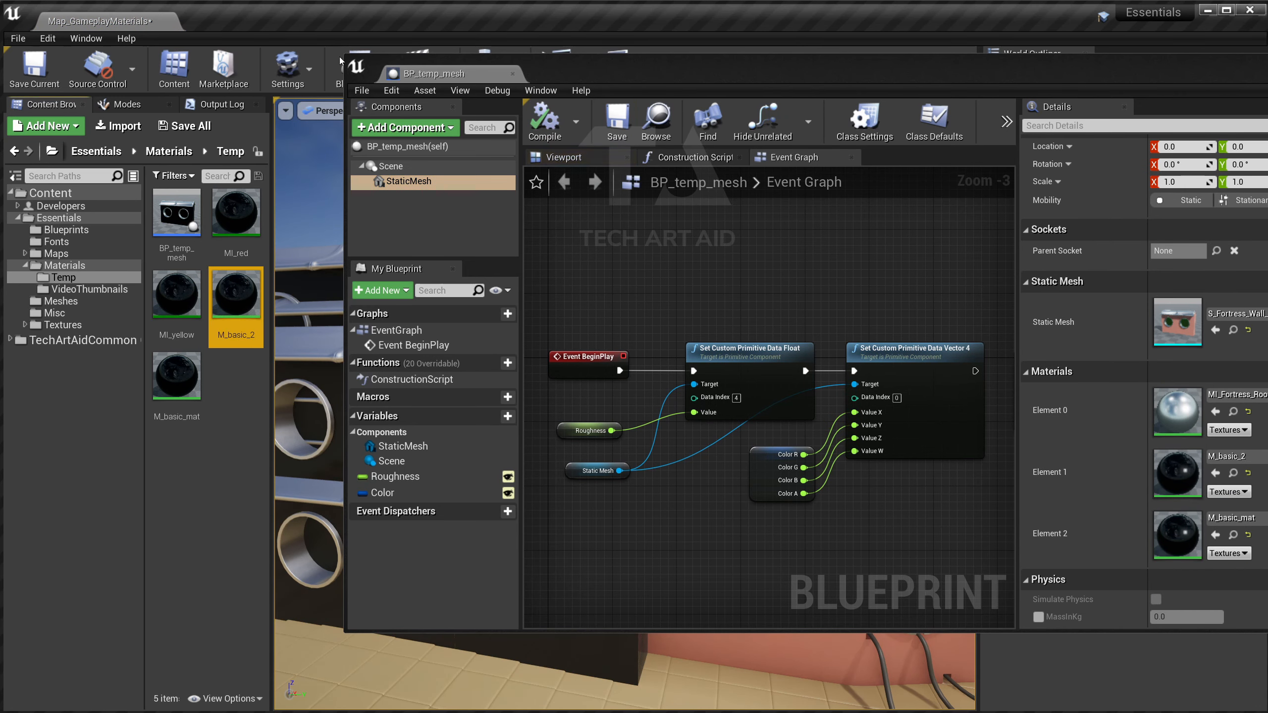
Move the blueprint window aside and pull the viewport camera back to view the wall.
drag(344, 56, 708, 127)
drag(939, 136, 850, 92)
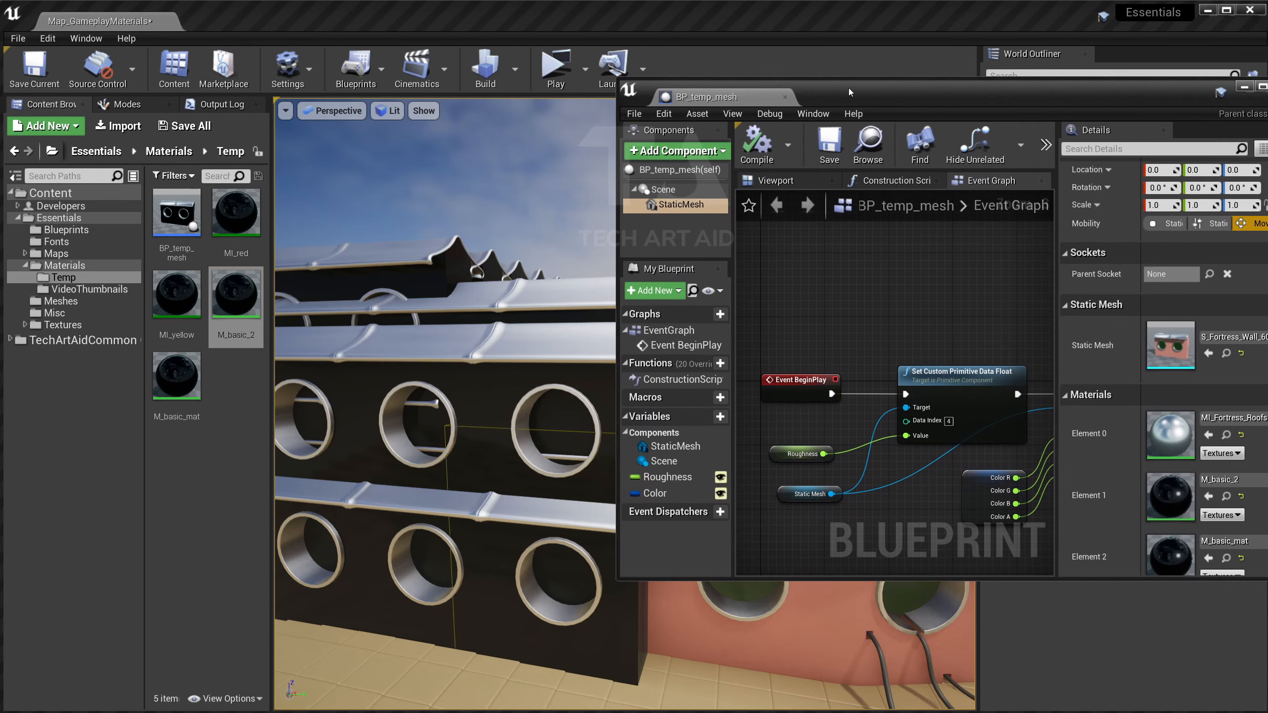
right_drag(470, 389, 470, 389)
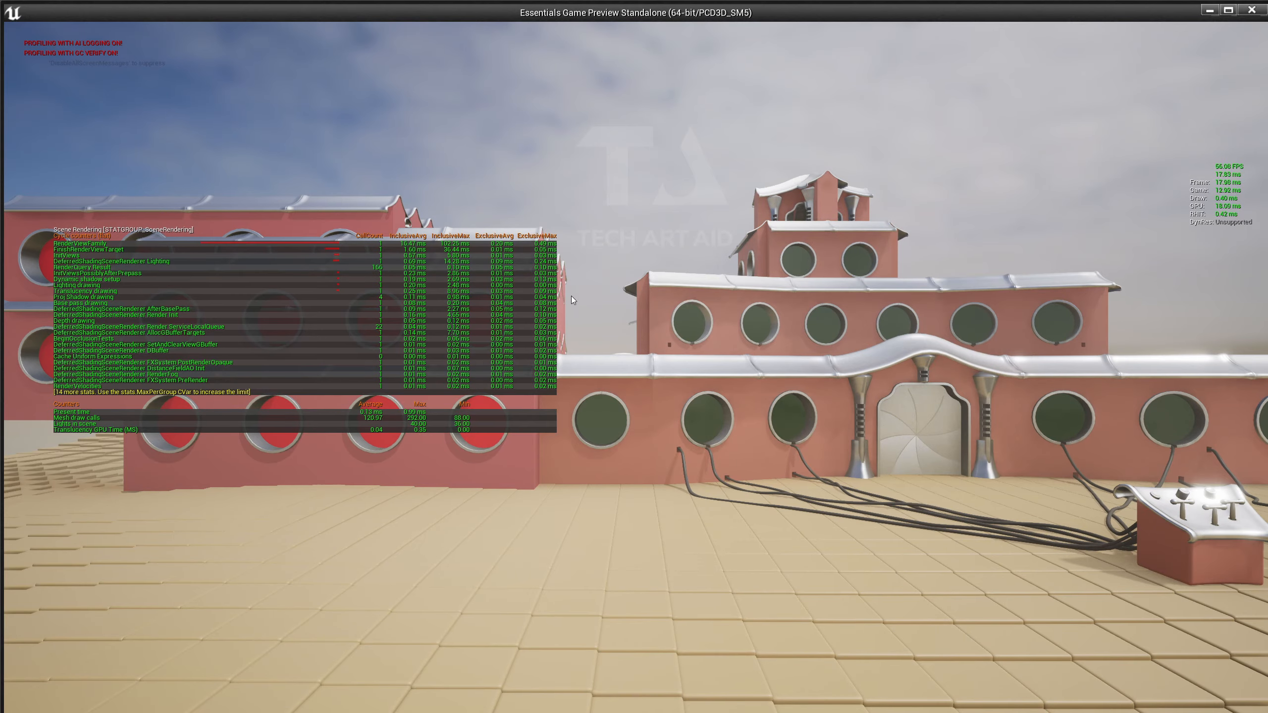
Walk the preview camera up to the fortress walls, then widen BP_temp_mesh to show the Set Vector Parameter Value node.
key(w)
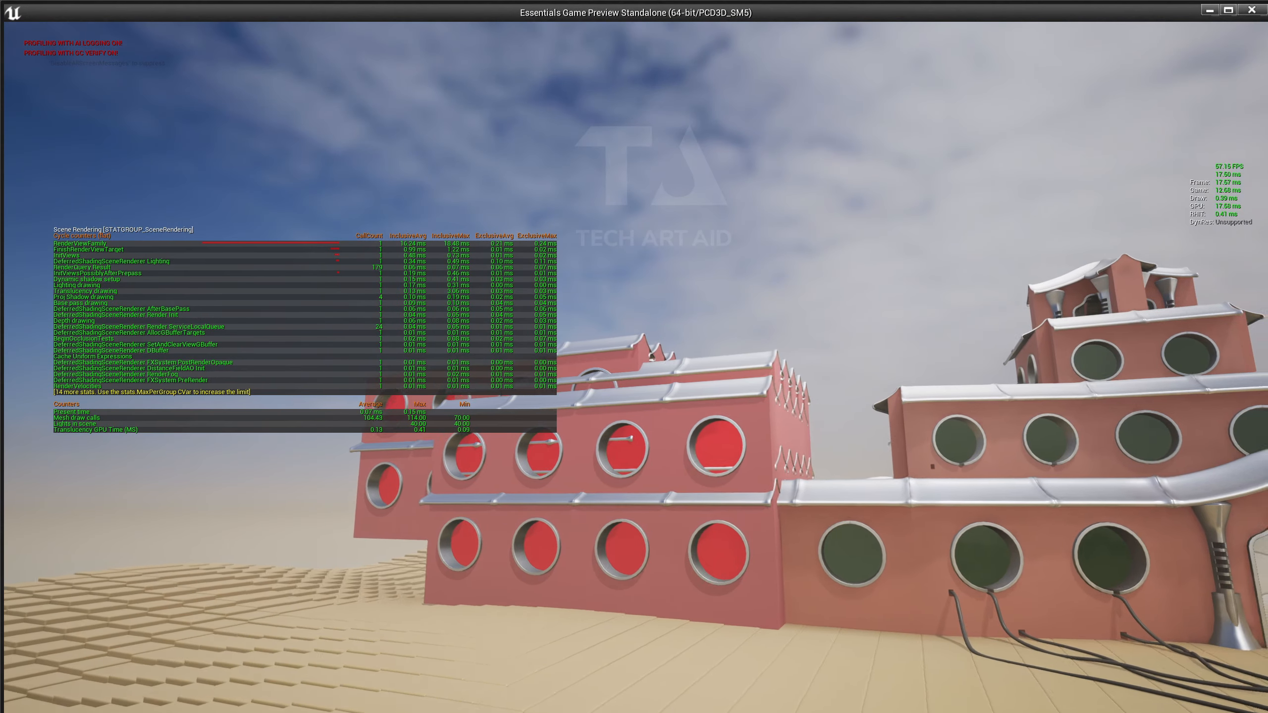
key(w)
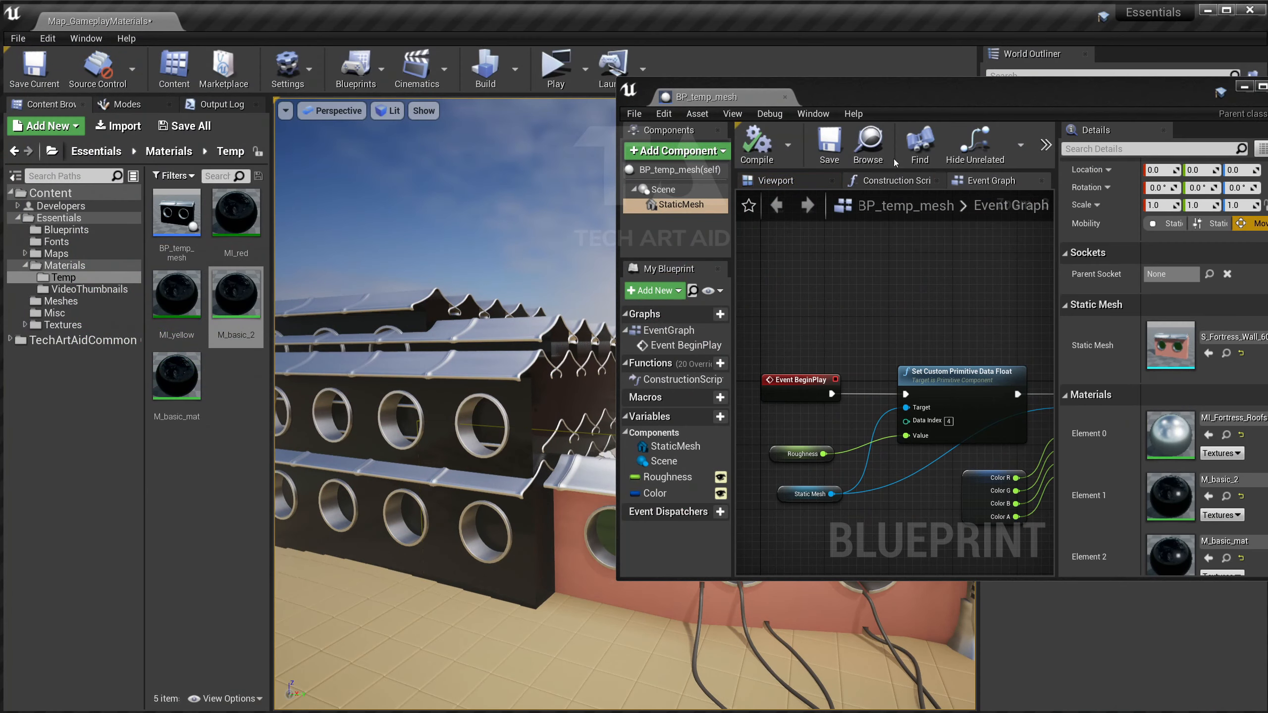
drag(623, 82, 478, 75)
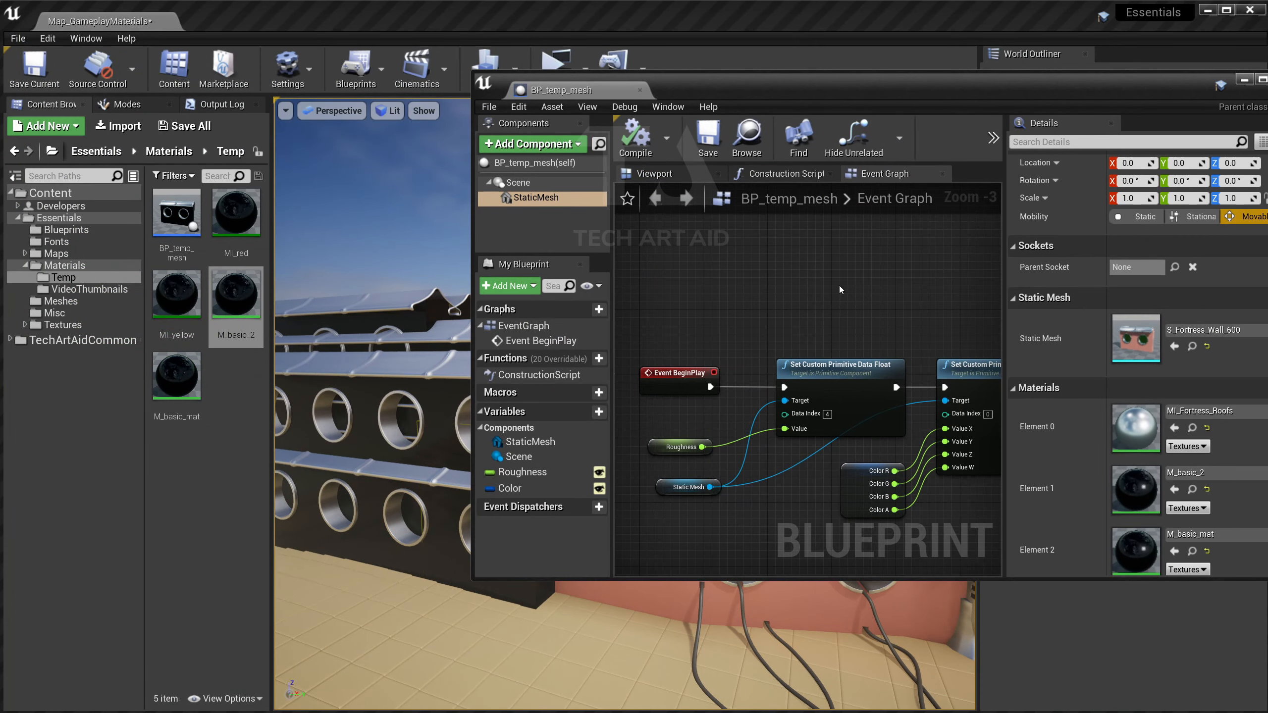
scroll(840, 290, down, 1)
scroll(859, 412, down, 1)
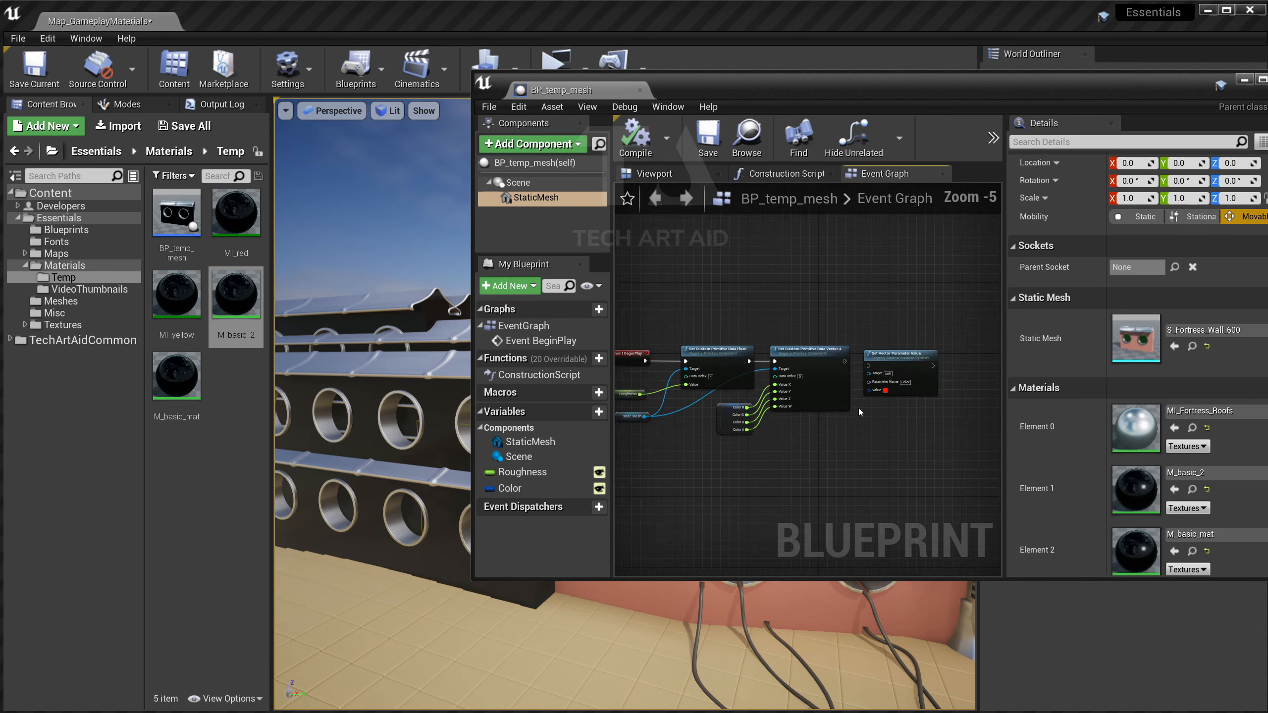
scroll(871, 403, up, 2)
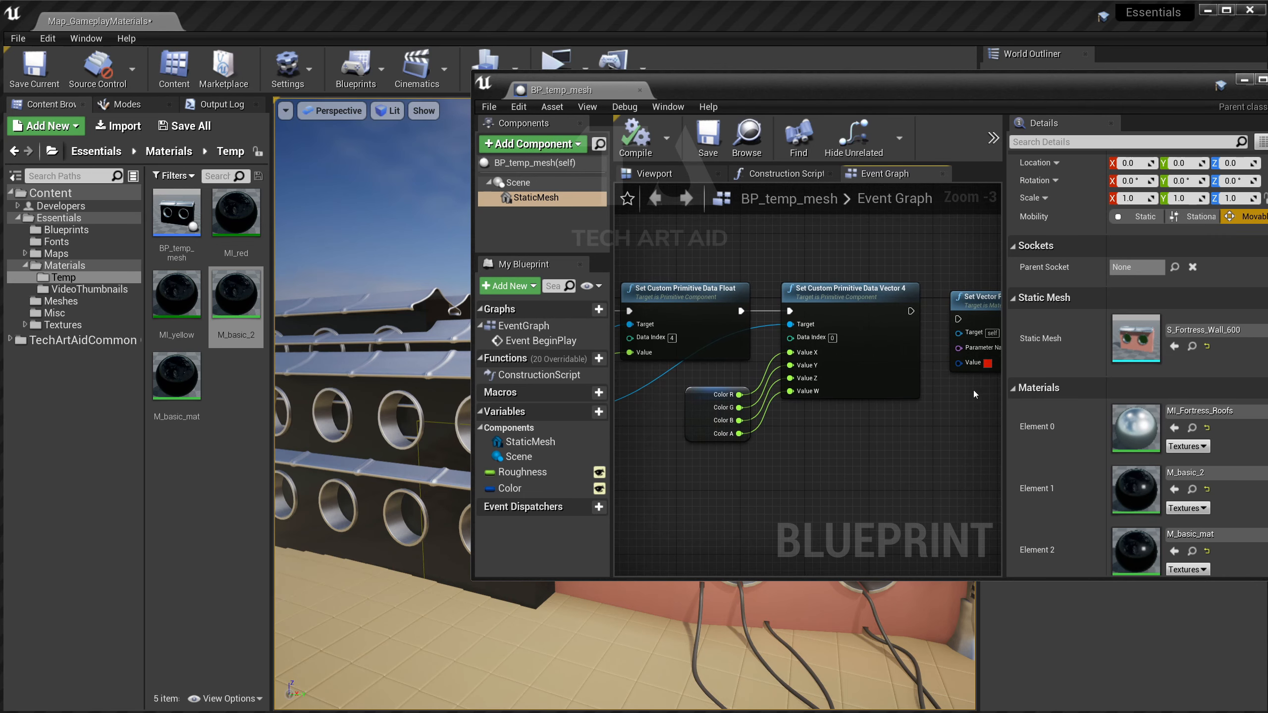
right_drag(947, 310, 771, 340)
Delete the Set Vector Parameter Value node from the Event Graph.
click(796, 322)
key(Delete)
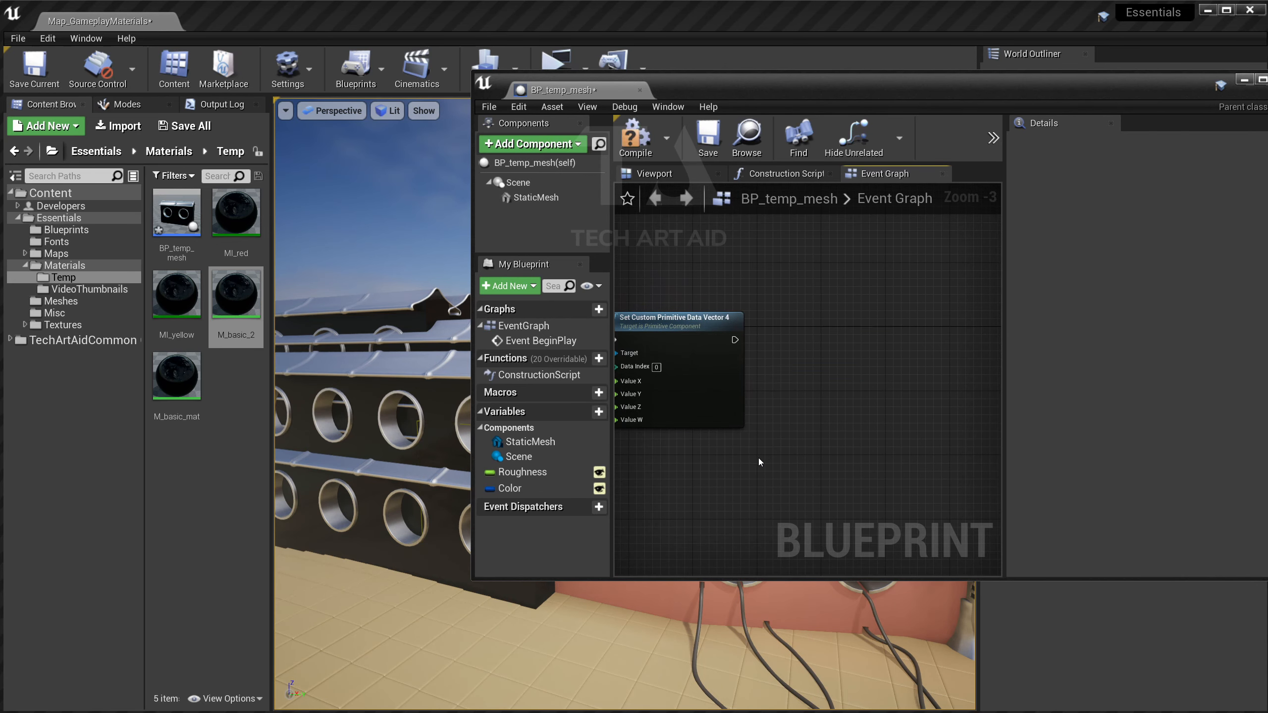
right_drag(759, 462, 1018, 439)
Change the Color variable's default from red to blue (0, 0.148871, 1.0, 0).
click(509, 488)
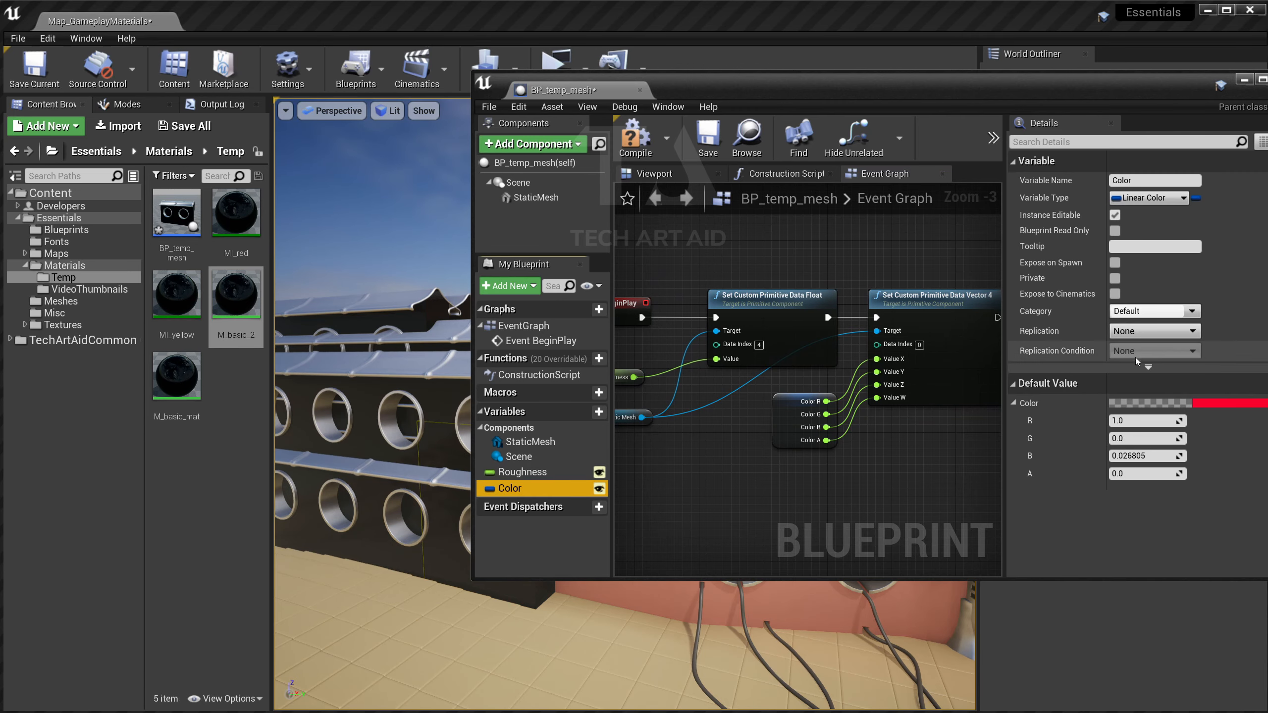
click(1206, 405)
drag(1088, 84, 891, 67)
drag(1259, 419, 855, 328)
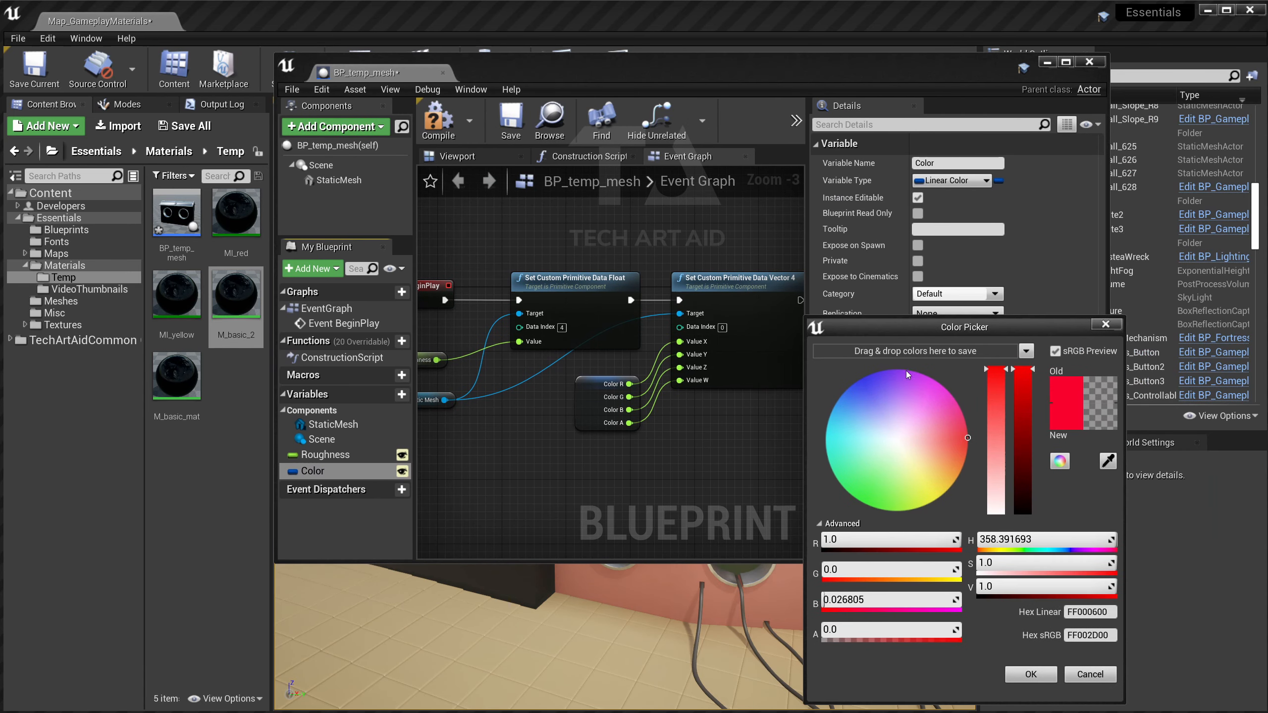
drag(875, 432, 852, 384)
key(Return)
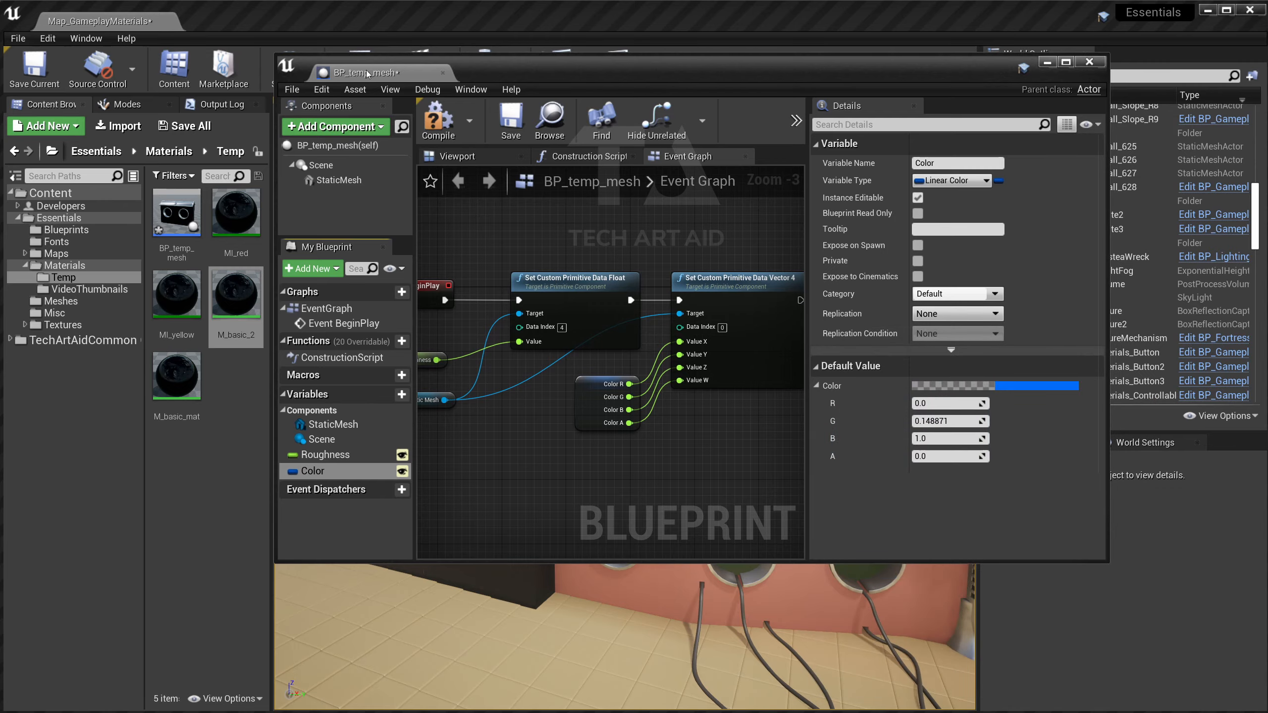
click(437, 120)
drag(467, 69, 730, 359)
Run a standalone game preview to check the now-blue walls.
click(543, 88)
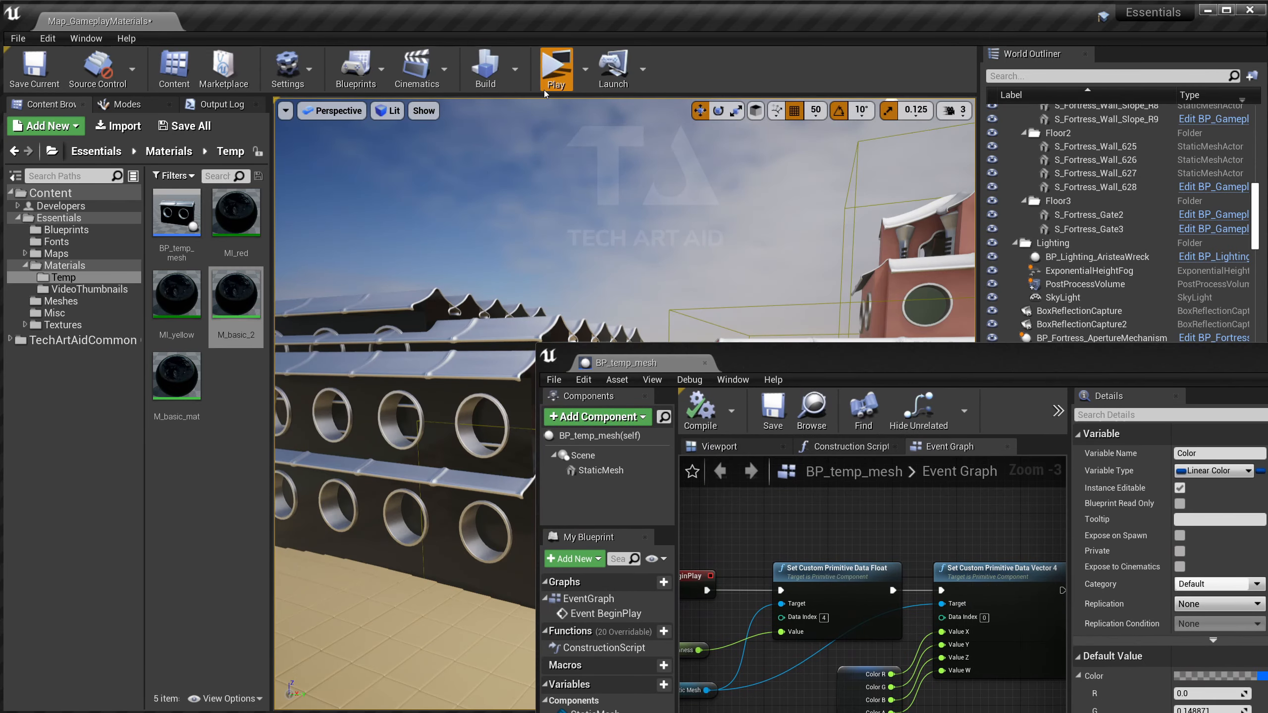
key(d)
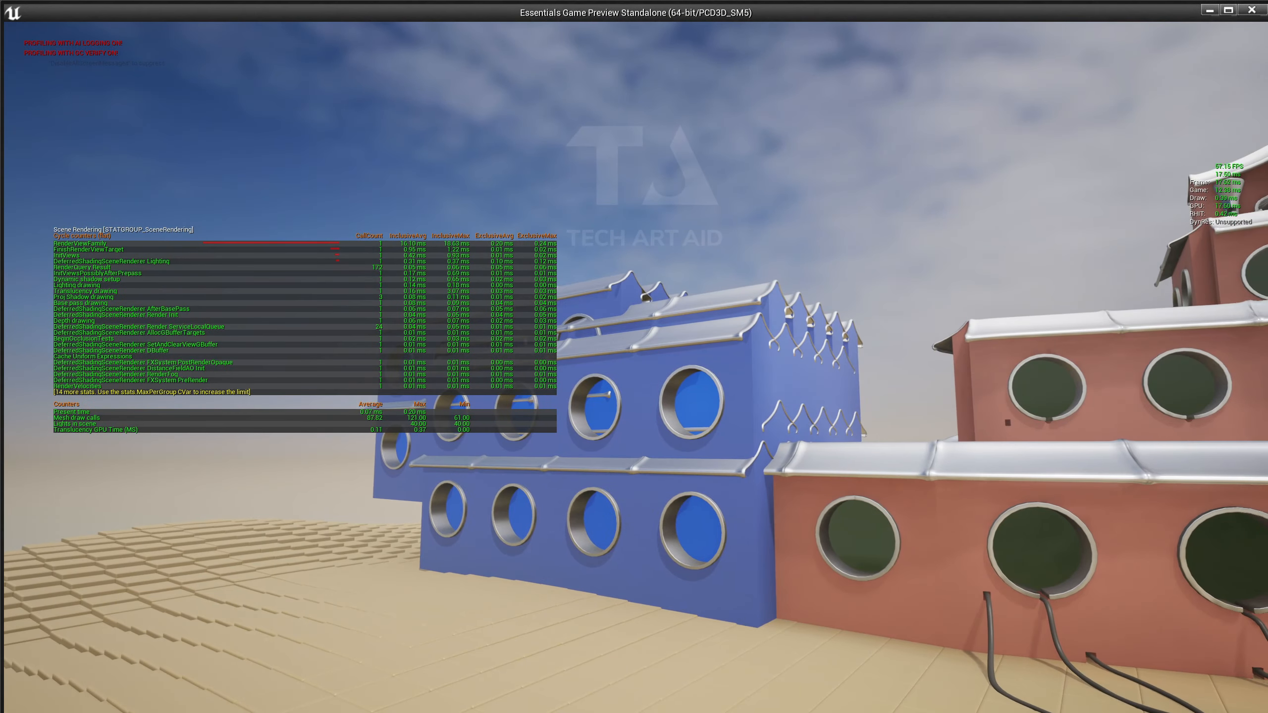
key(Escape)
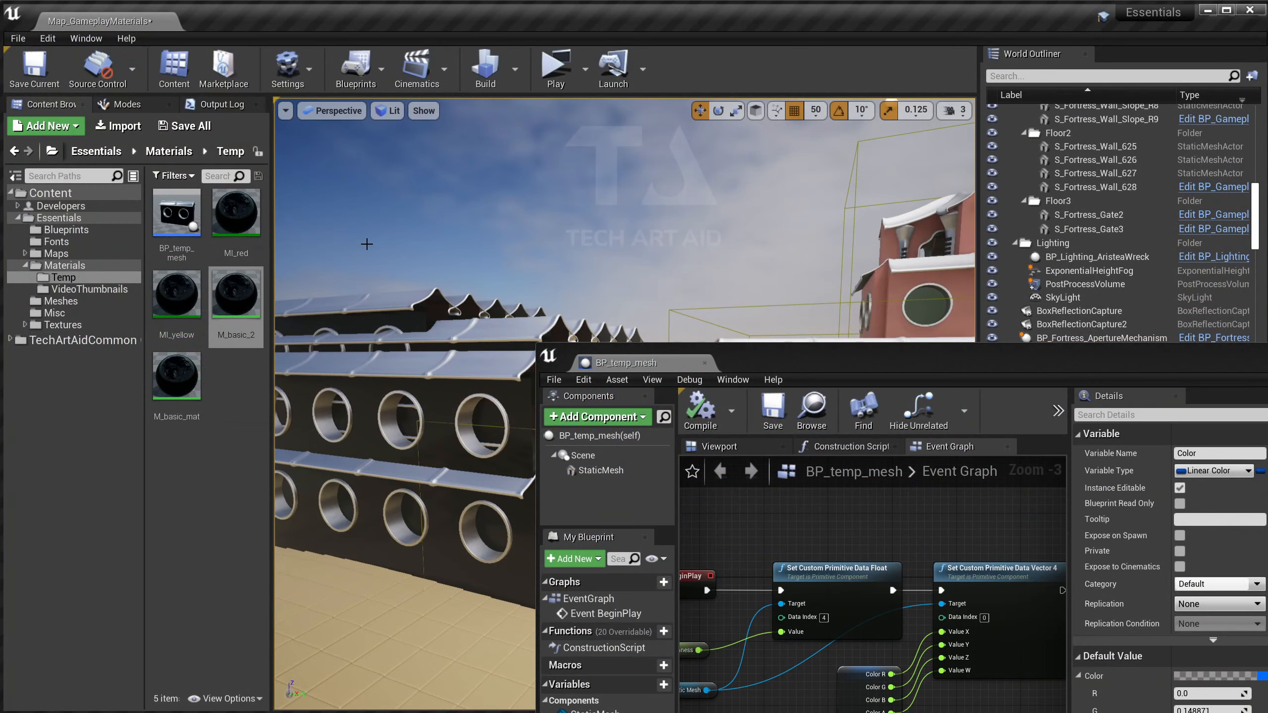
Move the blueprint window aside and select a wall actor in the level viewport.
drag(578, 370, 714, 235)
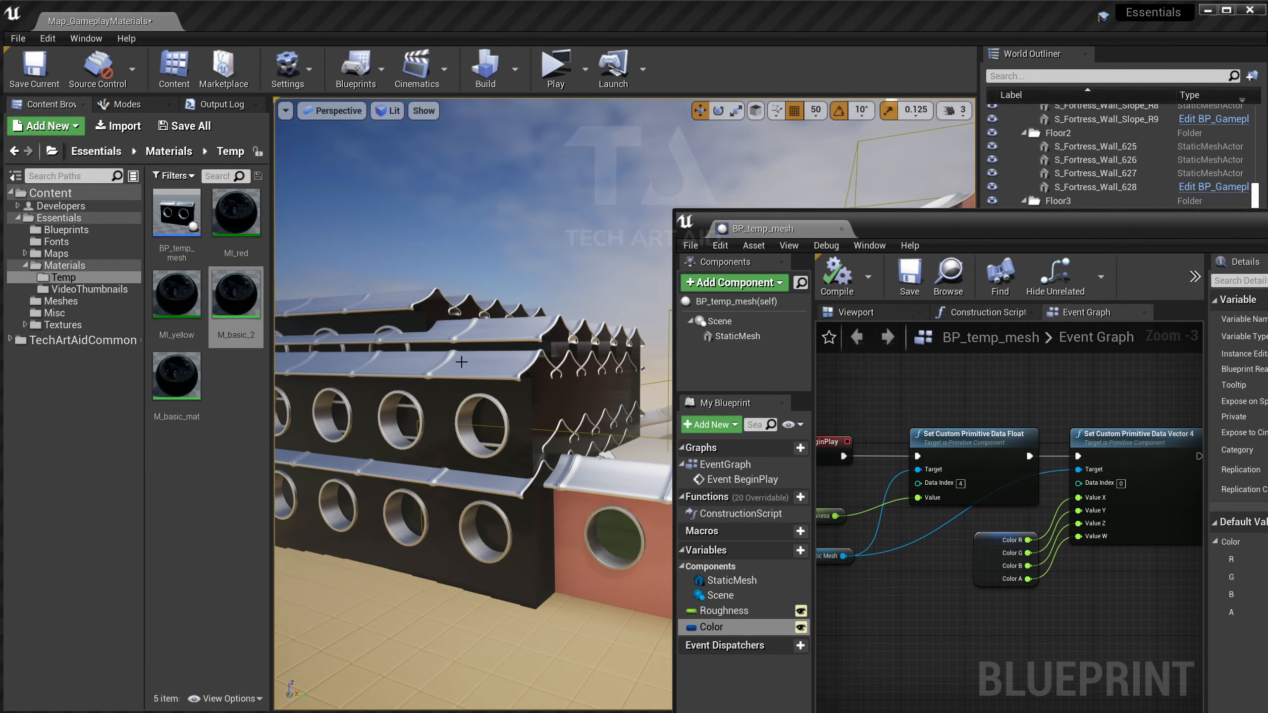
drag(875, 229, 633, 132)
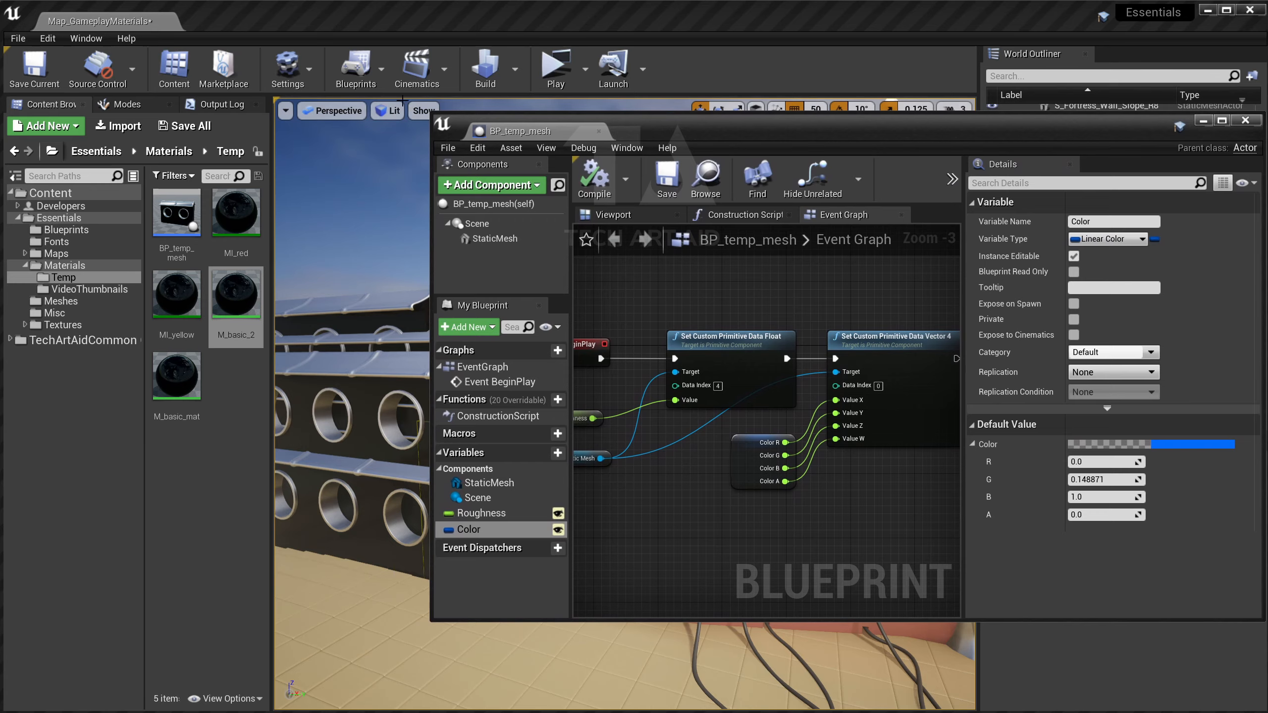
drag(442, 124, 483, 609)
click(537, 422)
right_drag(537, 422, 459, 465)
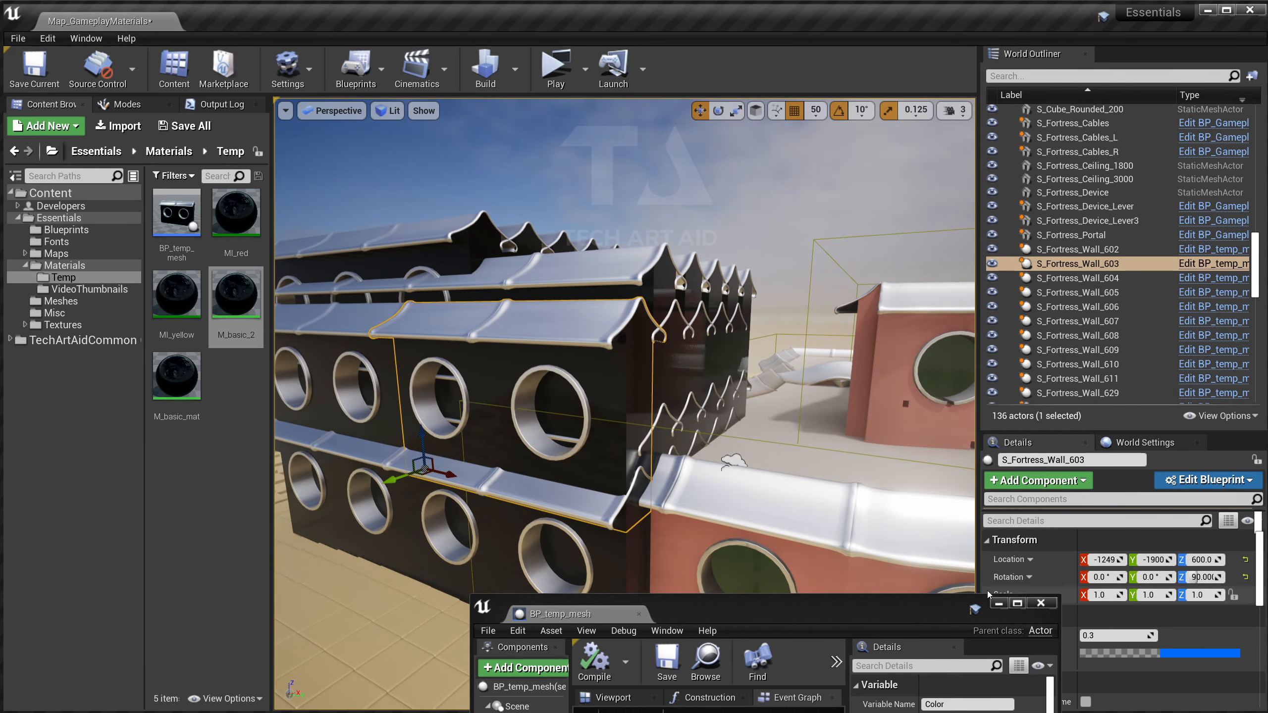
Enlarge the Details panel to expose S_Fortress_Wall_603's Color and roughness settings.
drag(799, 606, 473, 540)
scroll(1072, 546, down, 3)
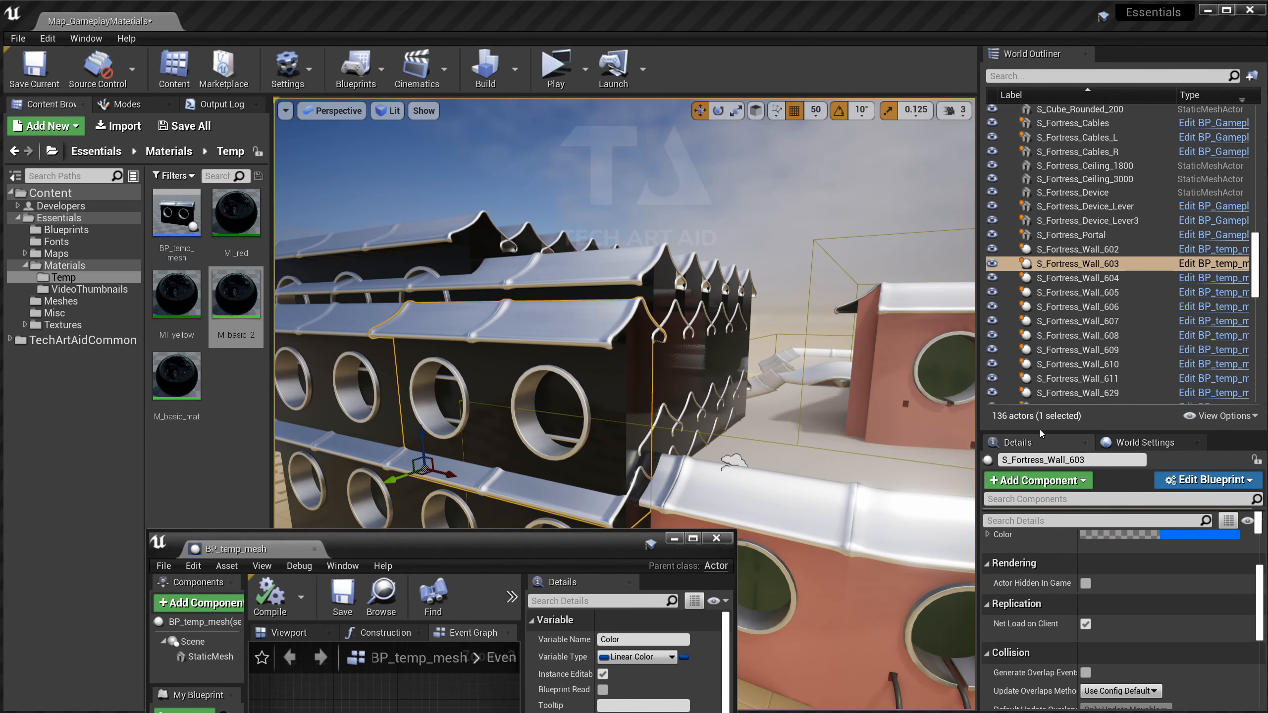
drag(1040, 430, 1040, 233)
drag(664, 569, 657, 645)
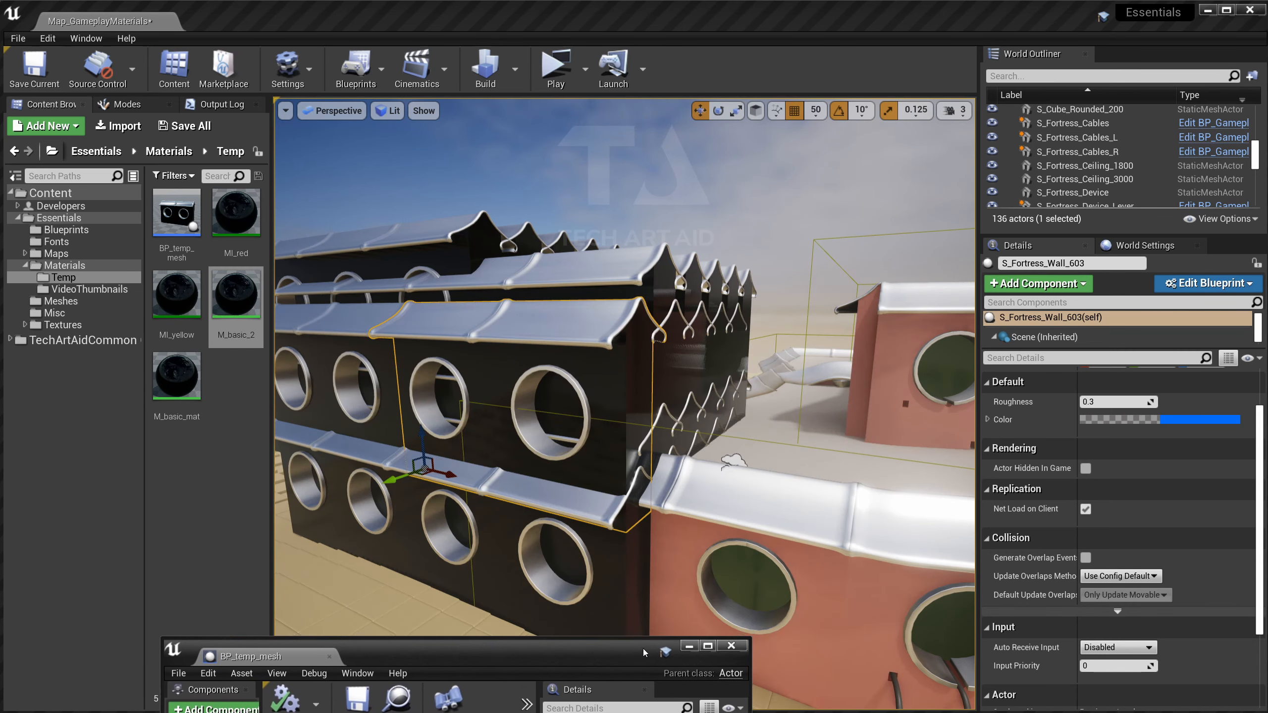
Change S_Fortress_Wall_603's Color override from blue to green and launch a preview.
click(988, 419)
click(1185, 419)
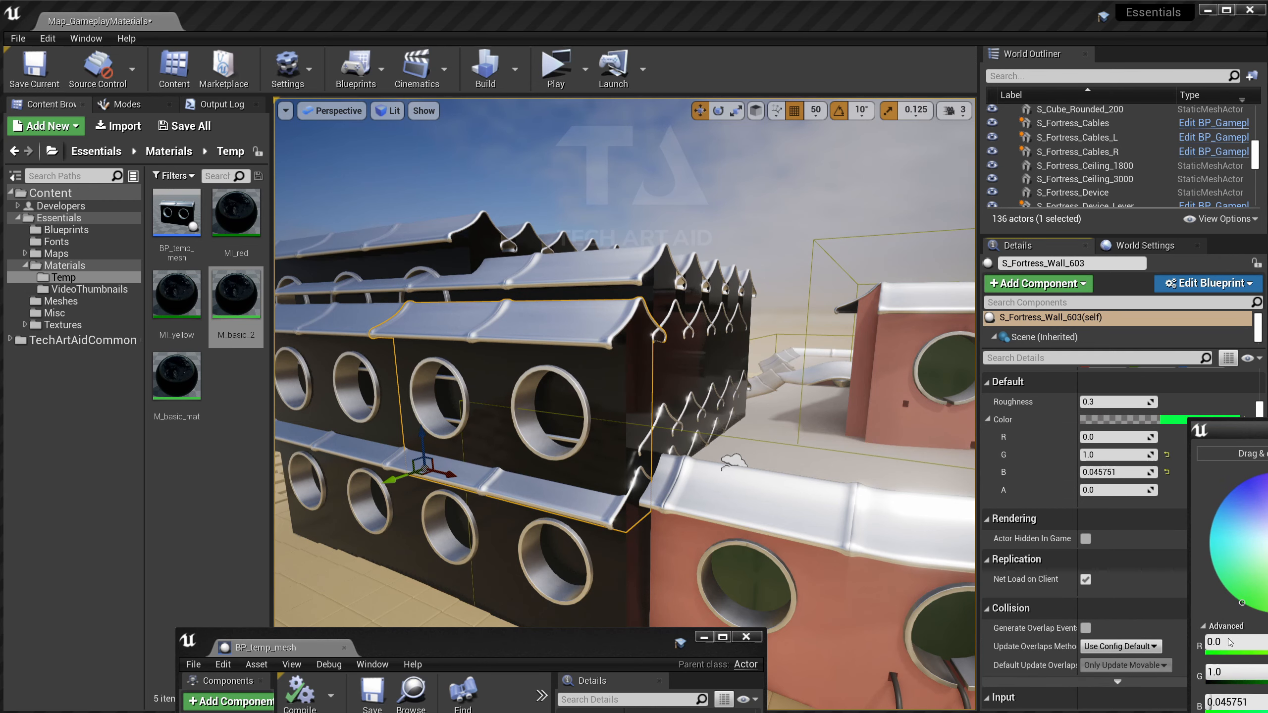
drag(1233, 559, 1248, 606)
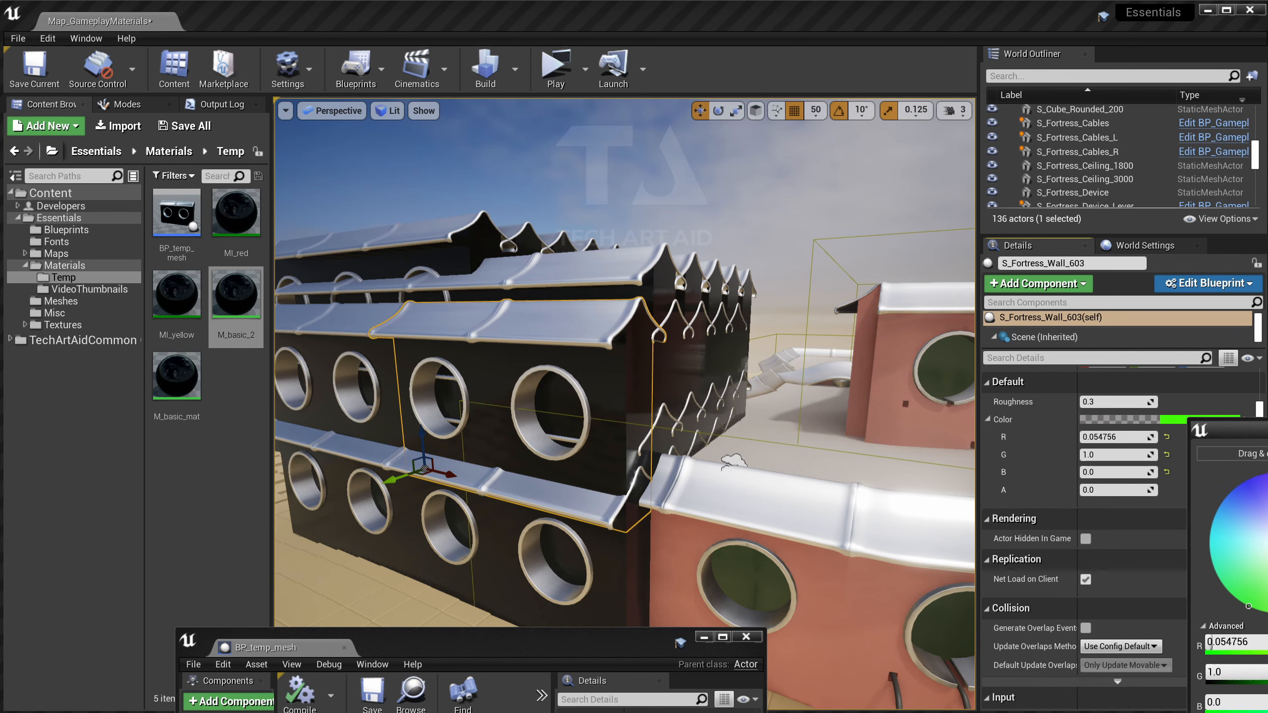
click(555, 67)
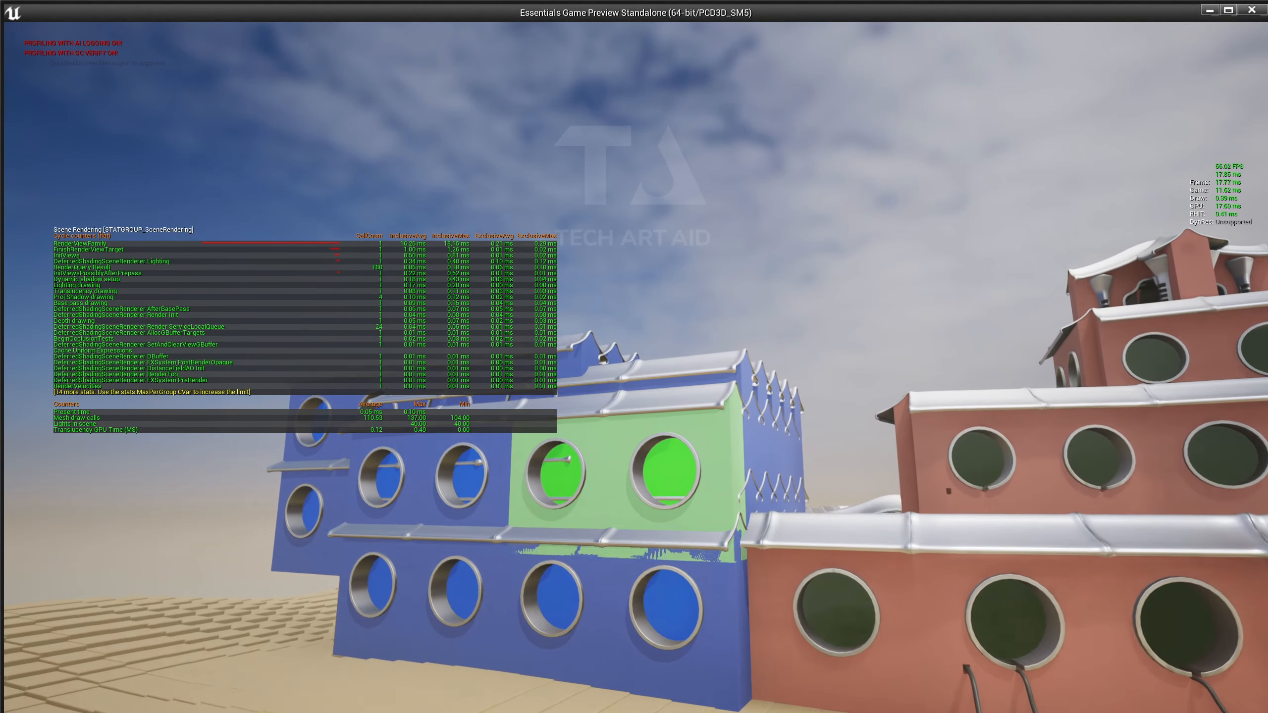
Play-test the level to see the green wall among blue ones, then bring BP_temp_mesh fully on screen.
click(549, 69)
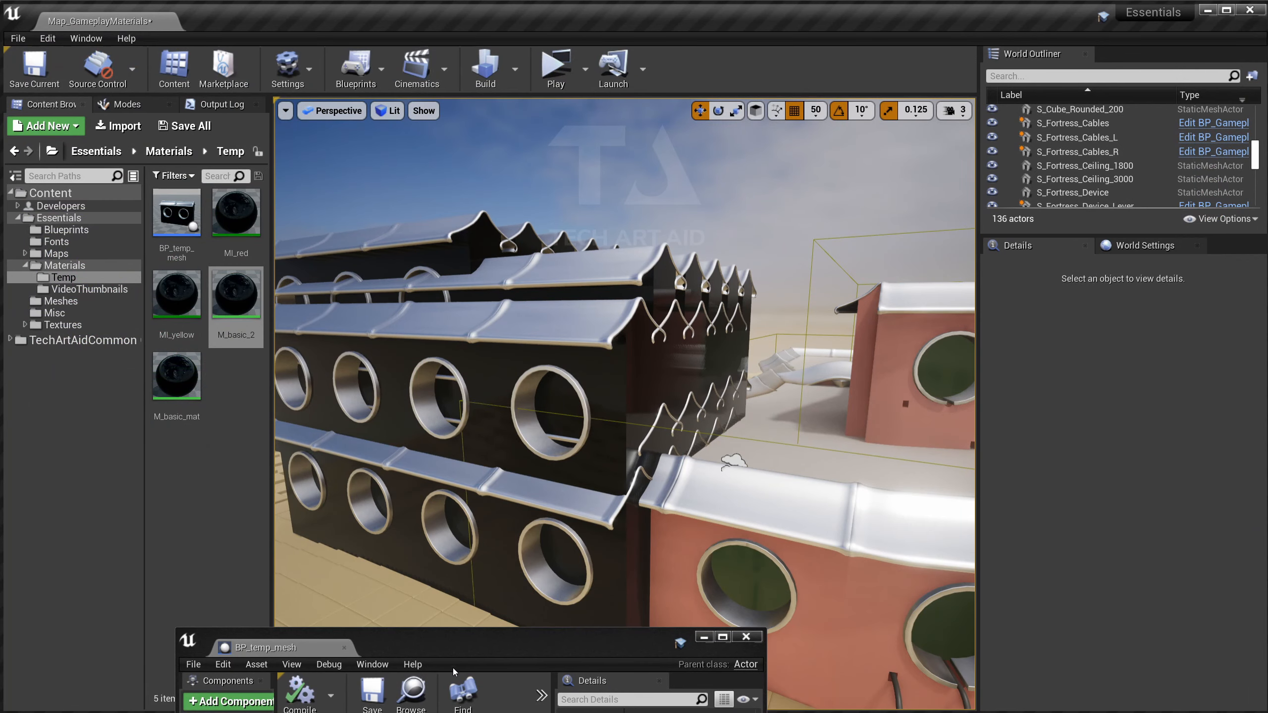
drag(402, 645, 874, 175)
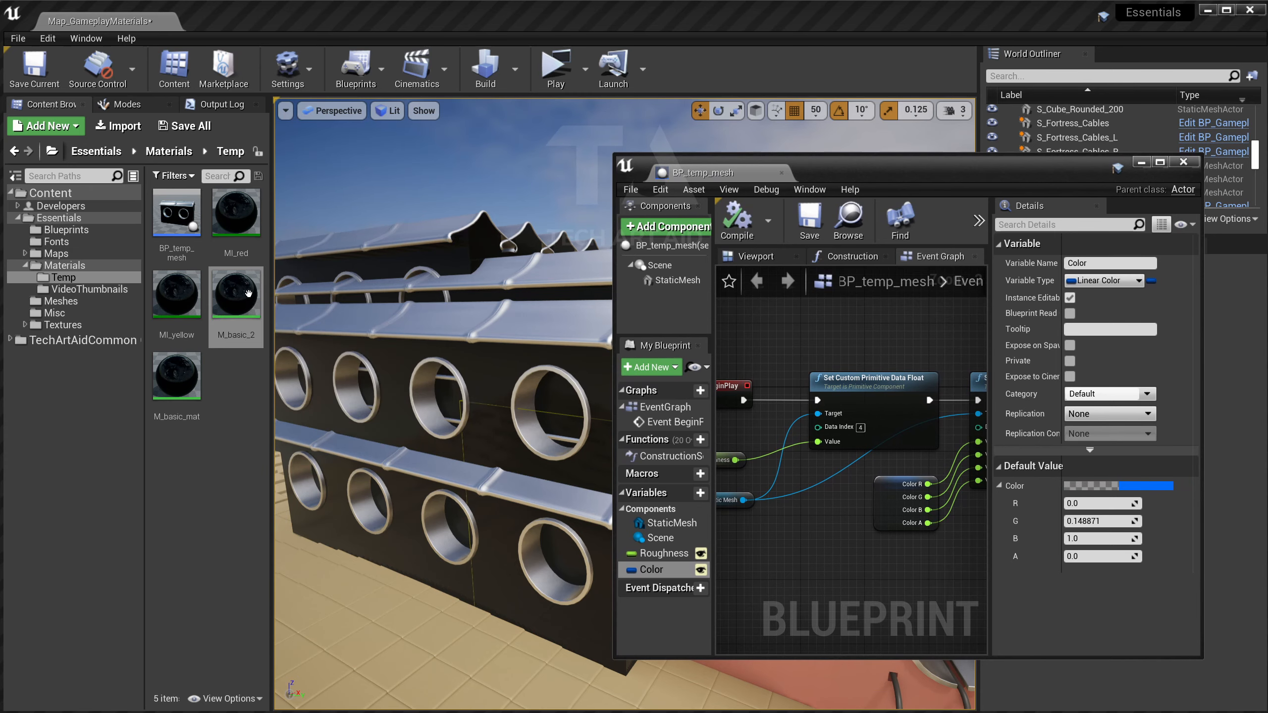
Open M_basic_mat in a widened material editor and move the Color and Rough nodes aside.
double_click(195, 380)
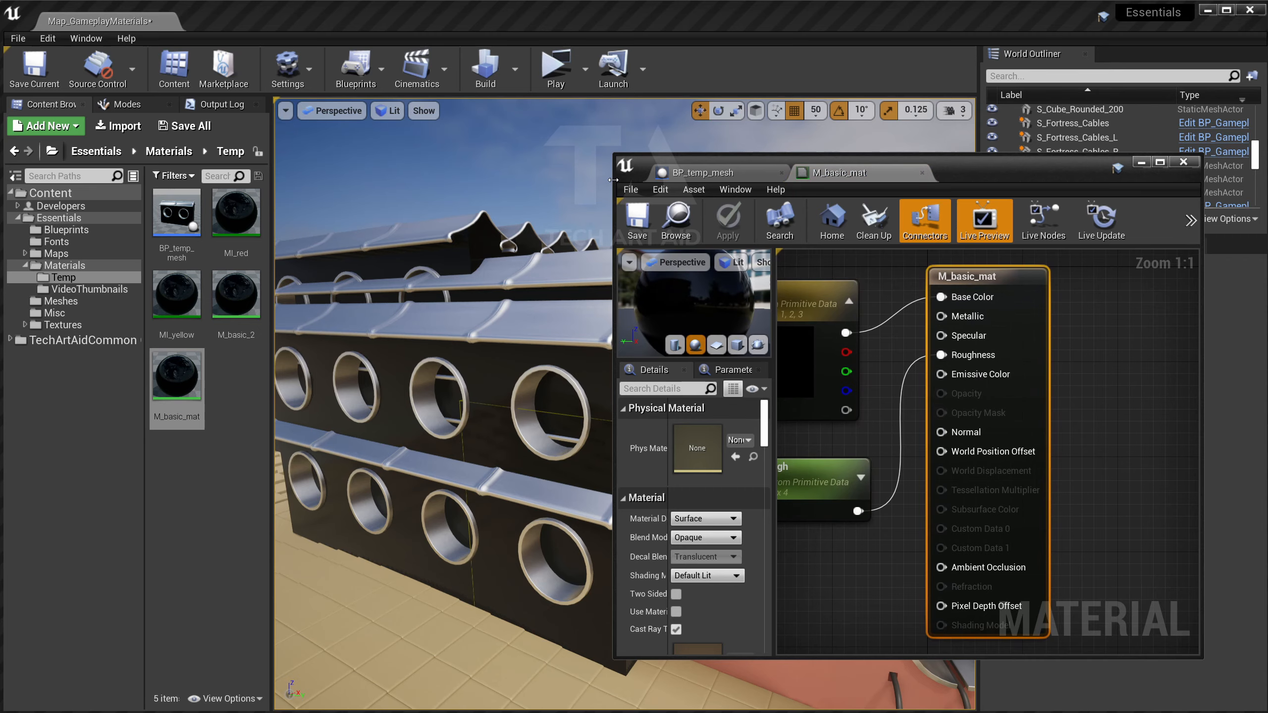
drag(613, 179, 289, 179)
right_drag(604, 332, 874, 422)
scroll(873, 422, down, 2)
drag(783, 367, 751, 563)
click(828, 412)
Add a Scalar Parameter named IsControlled with Use Custom Primitive Data enabled.
right_click(789, 363)
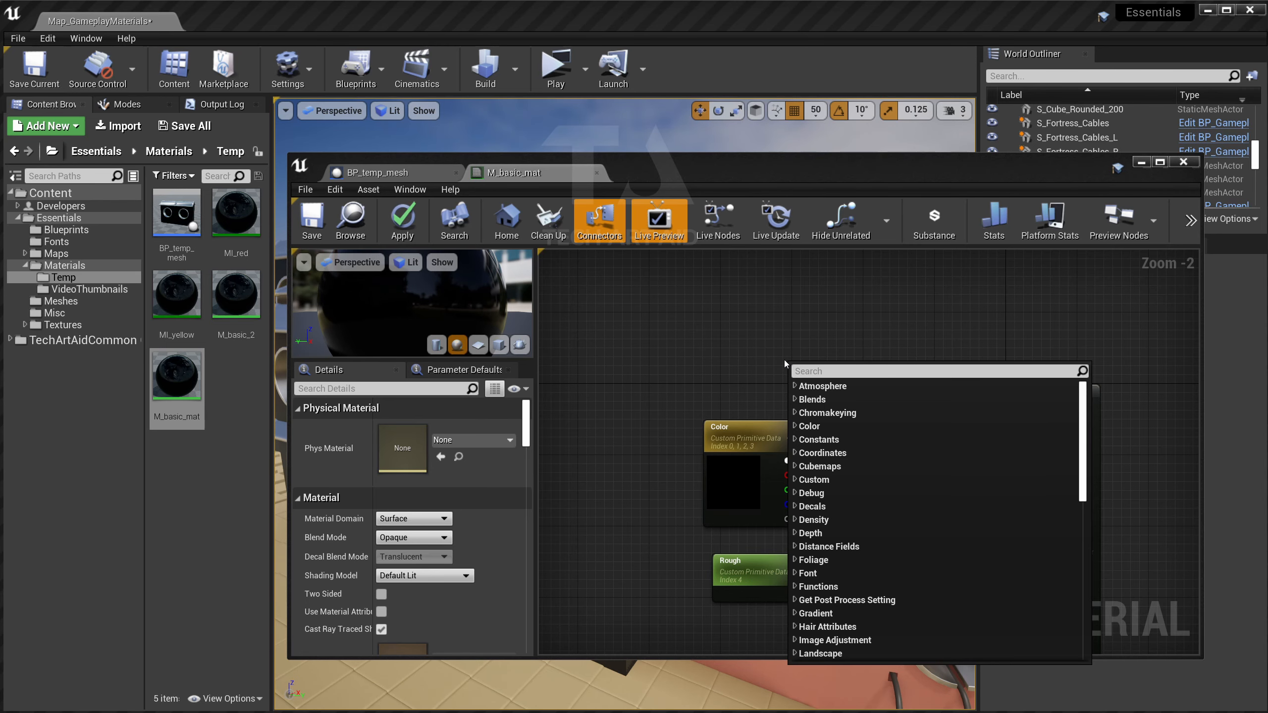
click(785, 359)
click(793, 365)
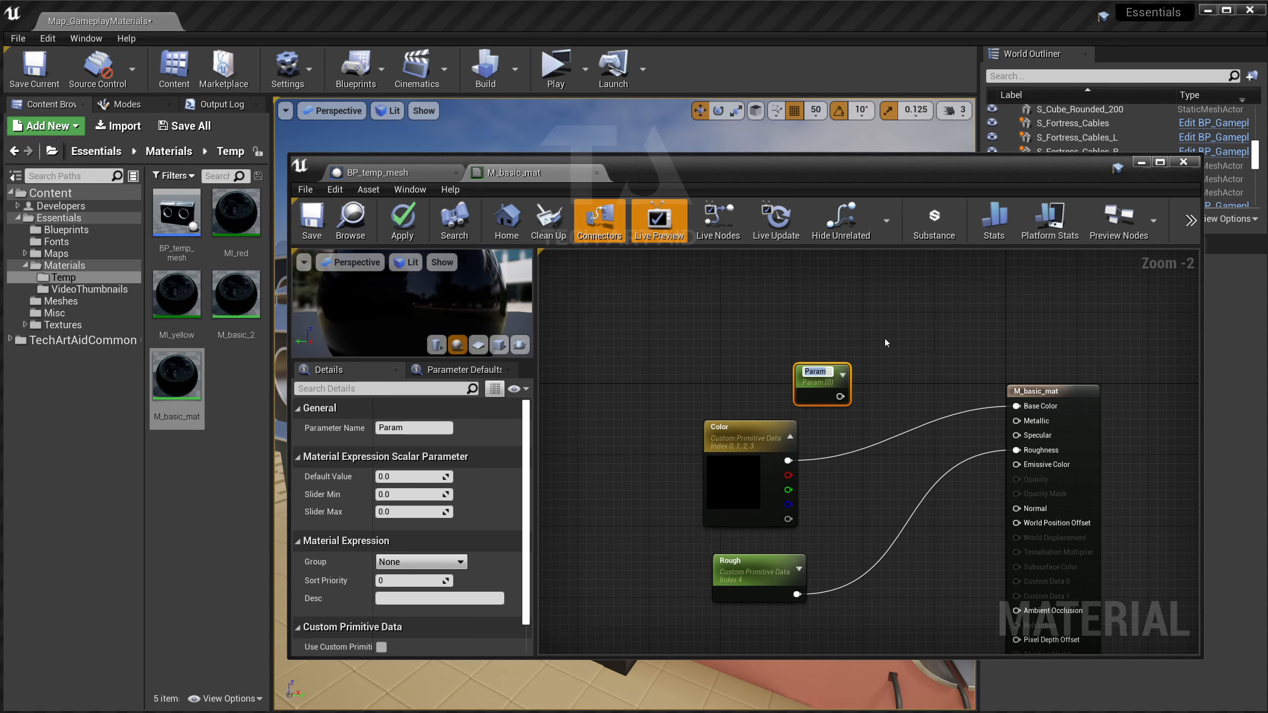
text(IsControlled)
key(Return)
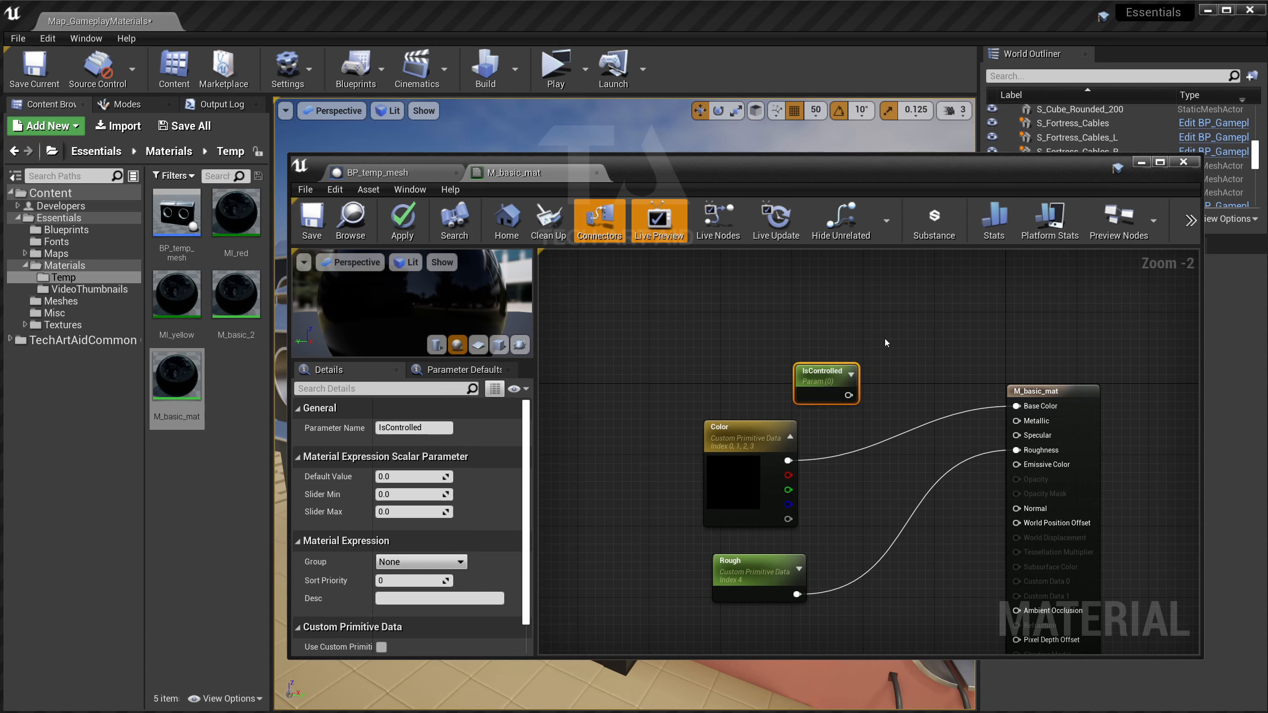
scroll(482, 512, down, 1)
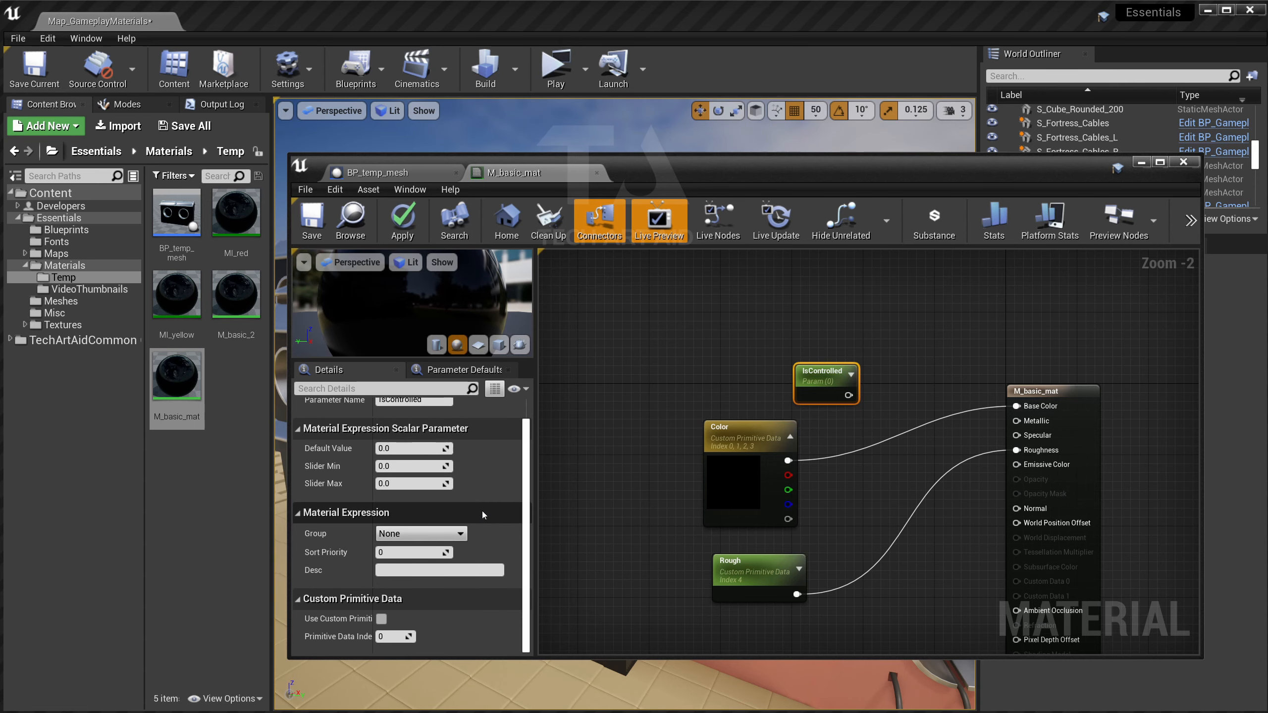
click(382, 619)
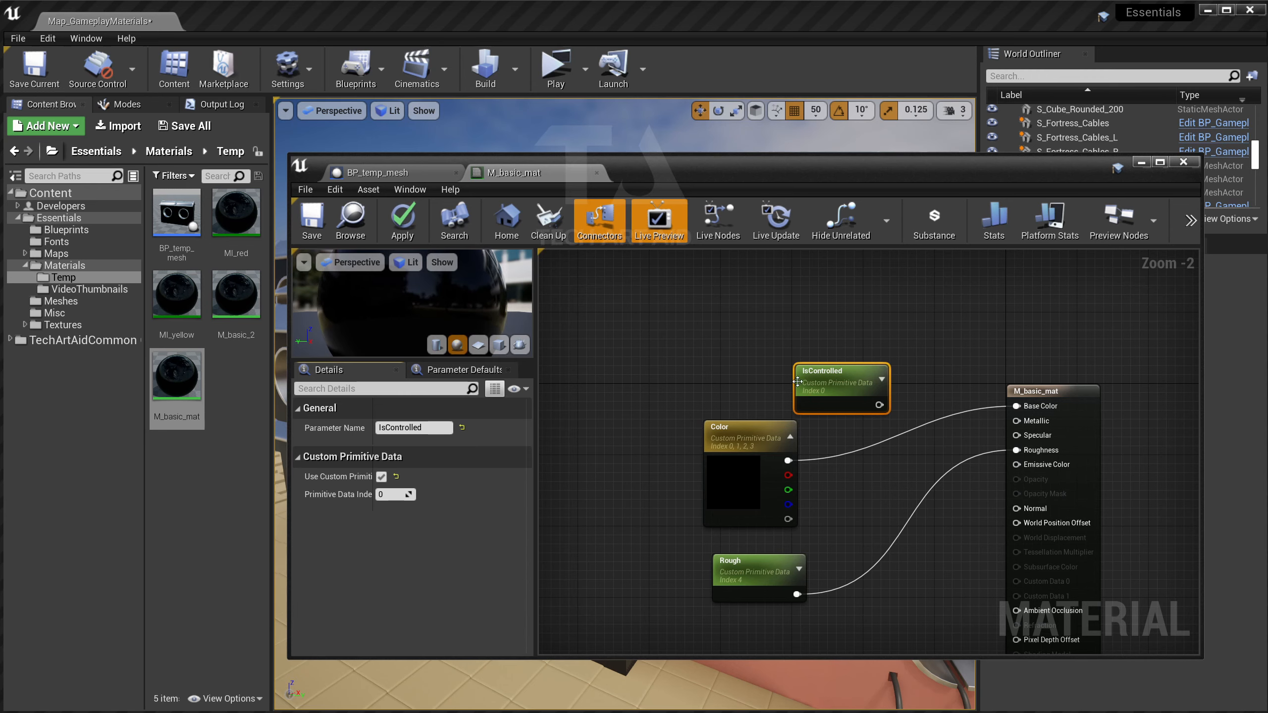
Shift Color's primitive data index to 1, raise Rough's index, and reposition IsControlled.
click(739, 439)
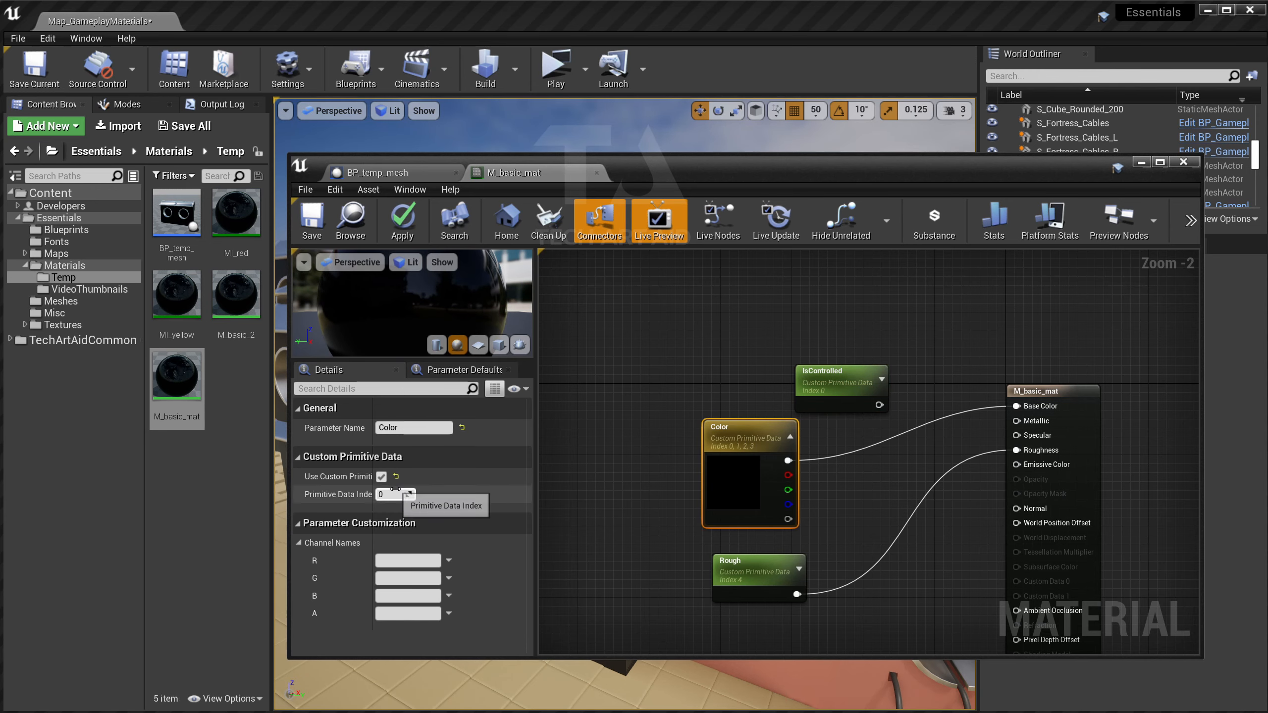
drag(392, 489, 395, 489)
click(754, 564)
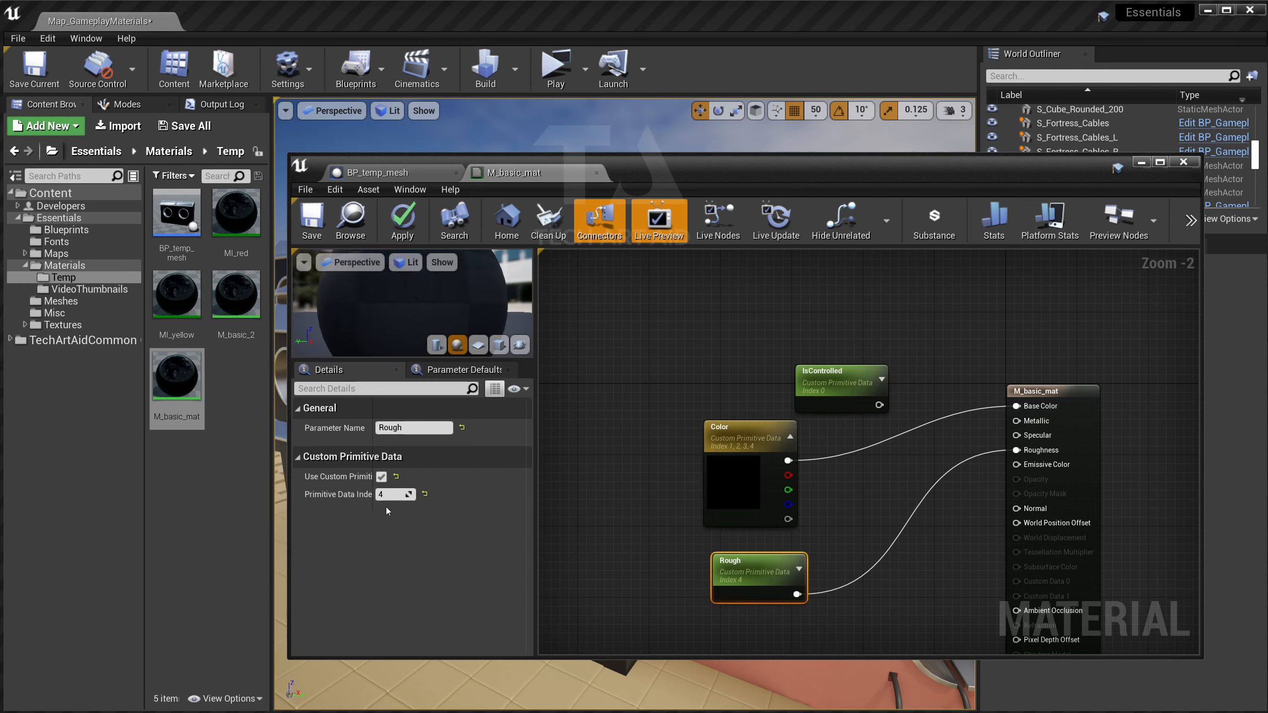
click(390, 494)
text(6)
key(Return)
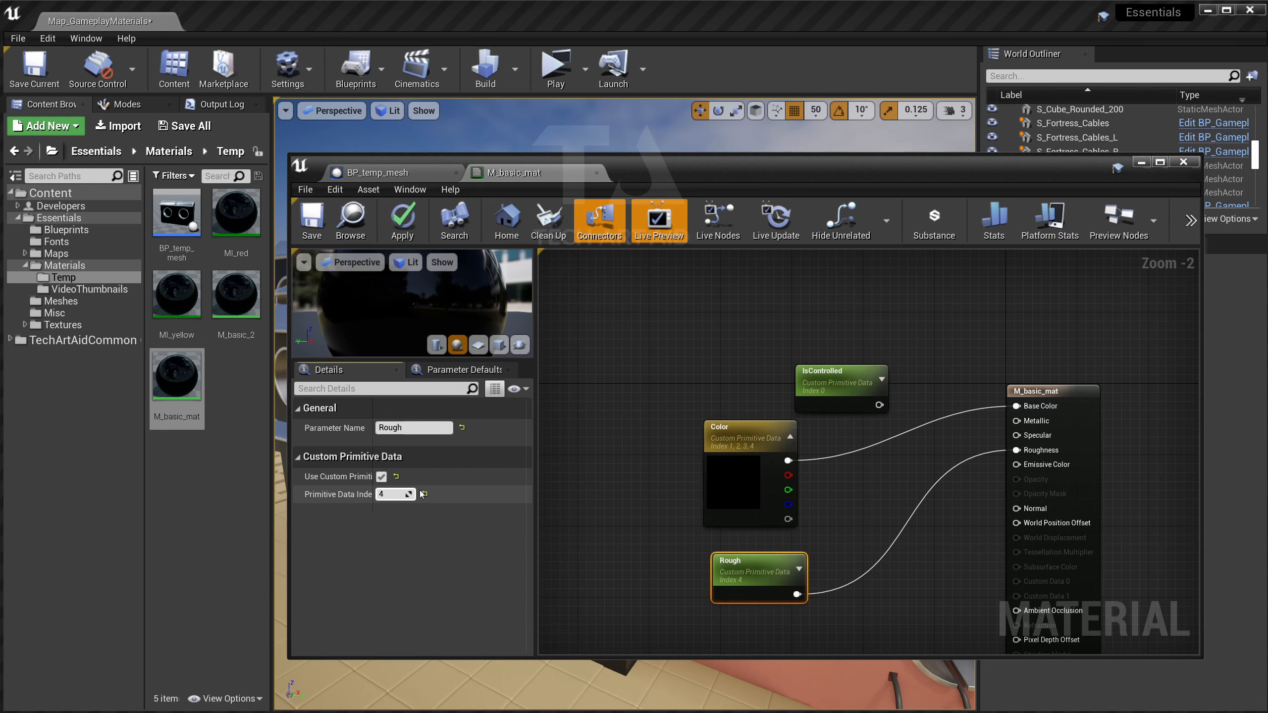
drag(819, 394, 716, 351)
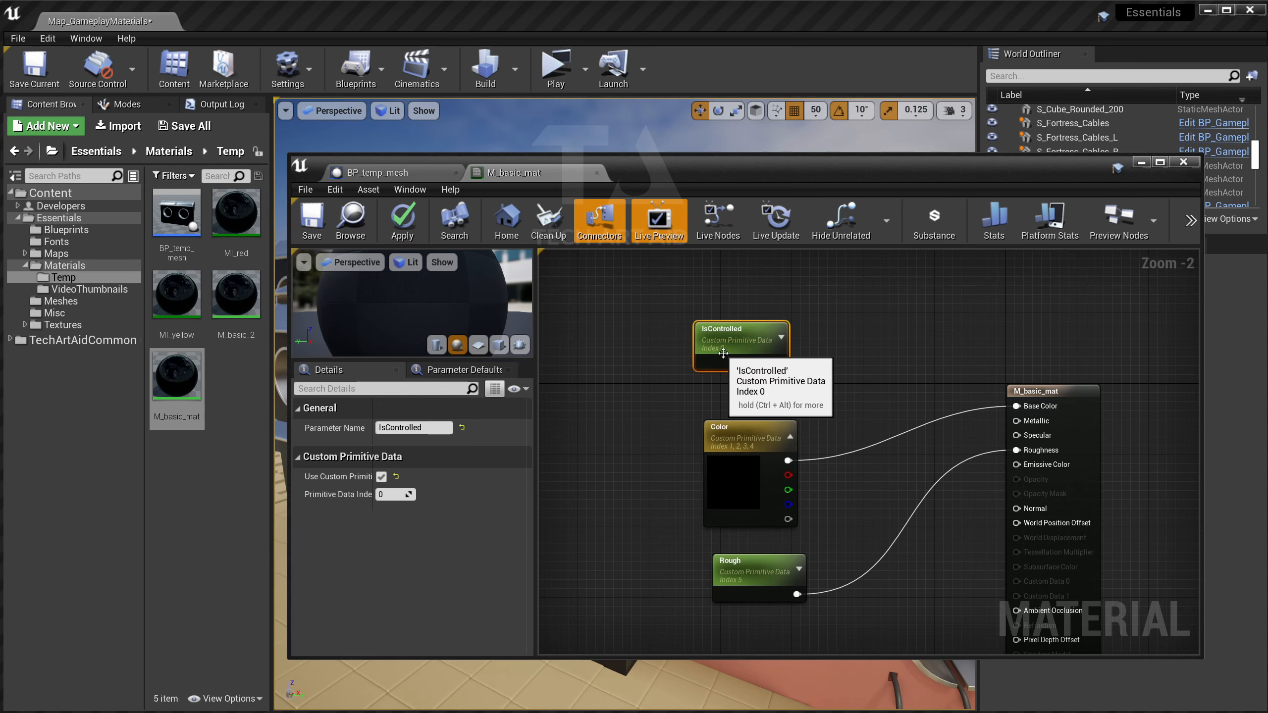
Add an If node comparing IsControlled (A) to a constant 1 (B) and feed Color into it.
right_click(838, 396)
text(If)
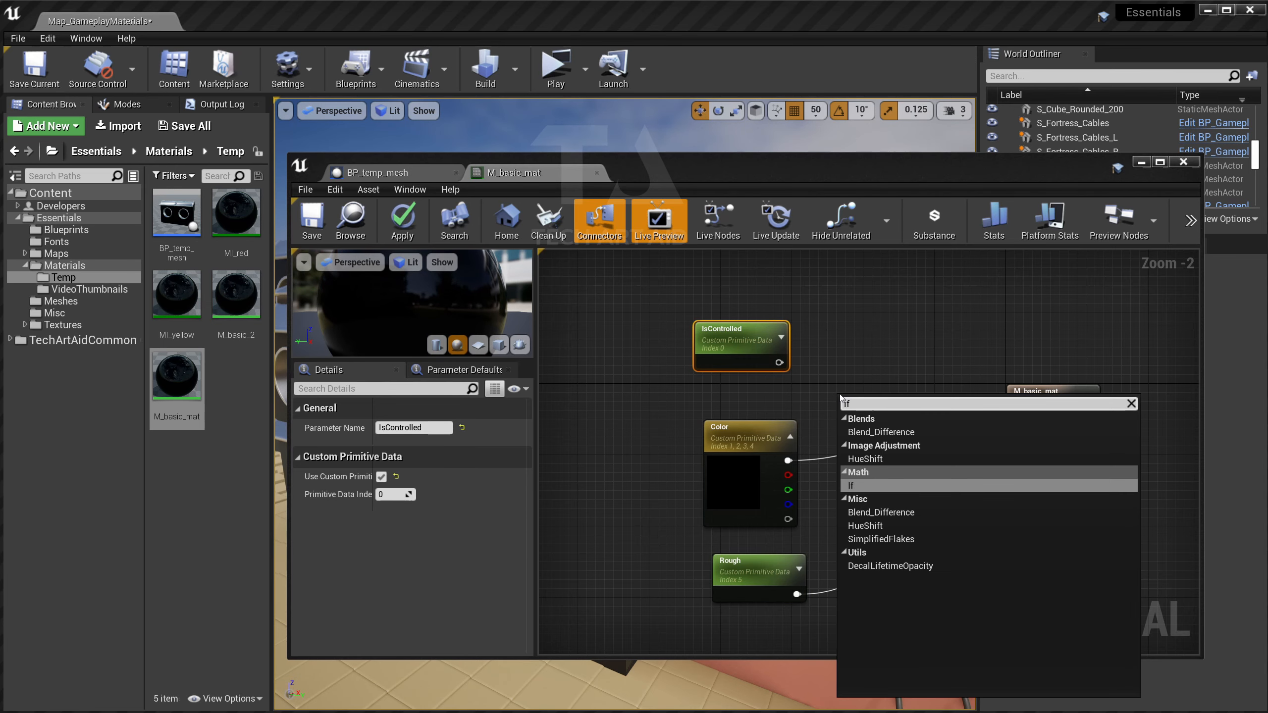
key(Return)
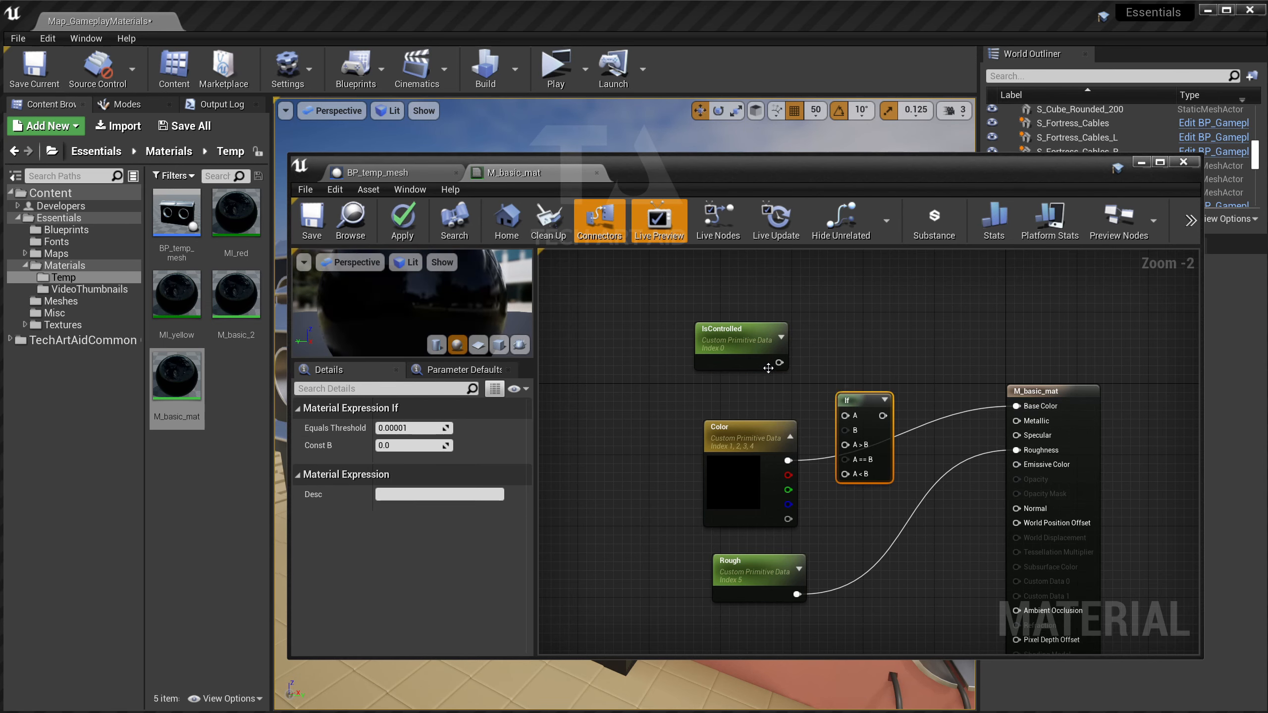
drag(779, 362, 885, 363)
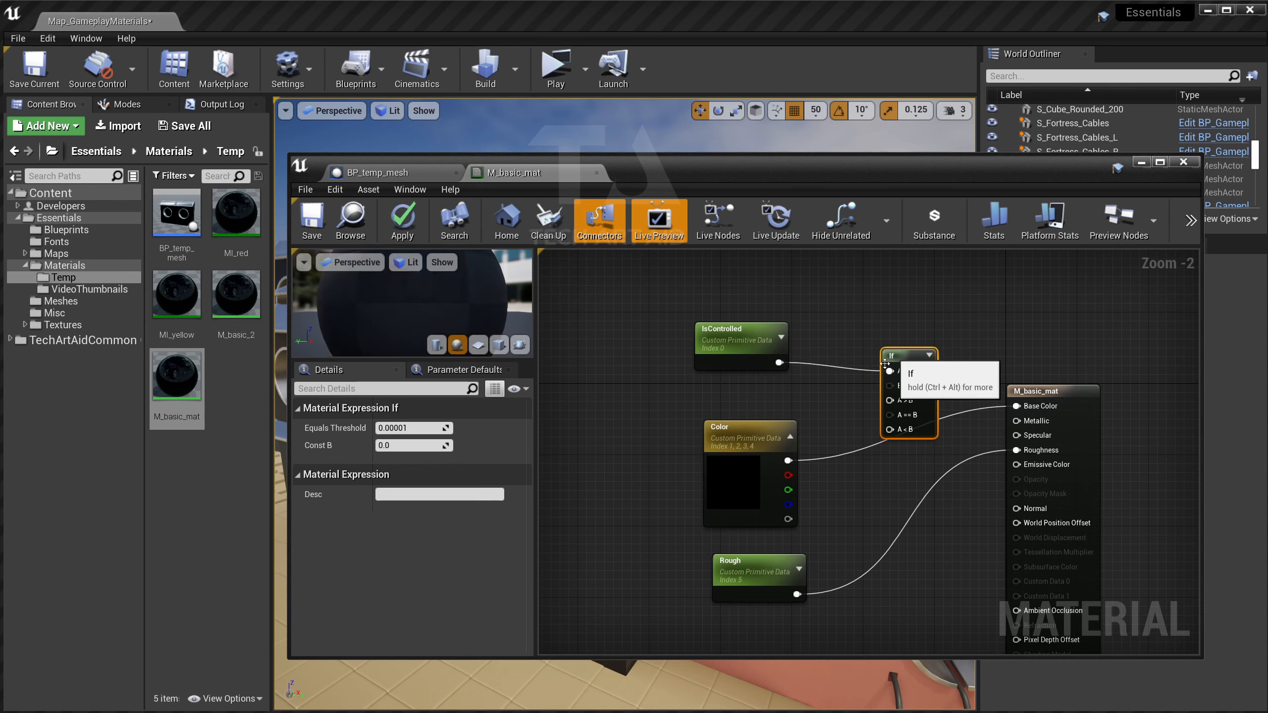
click(822, 384)
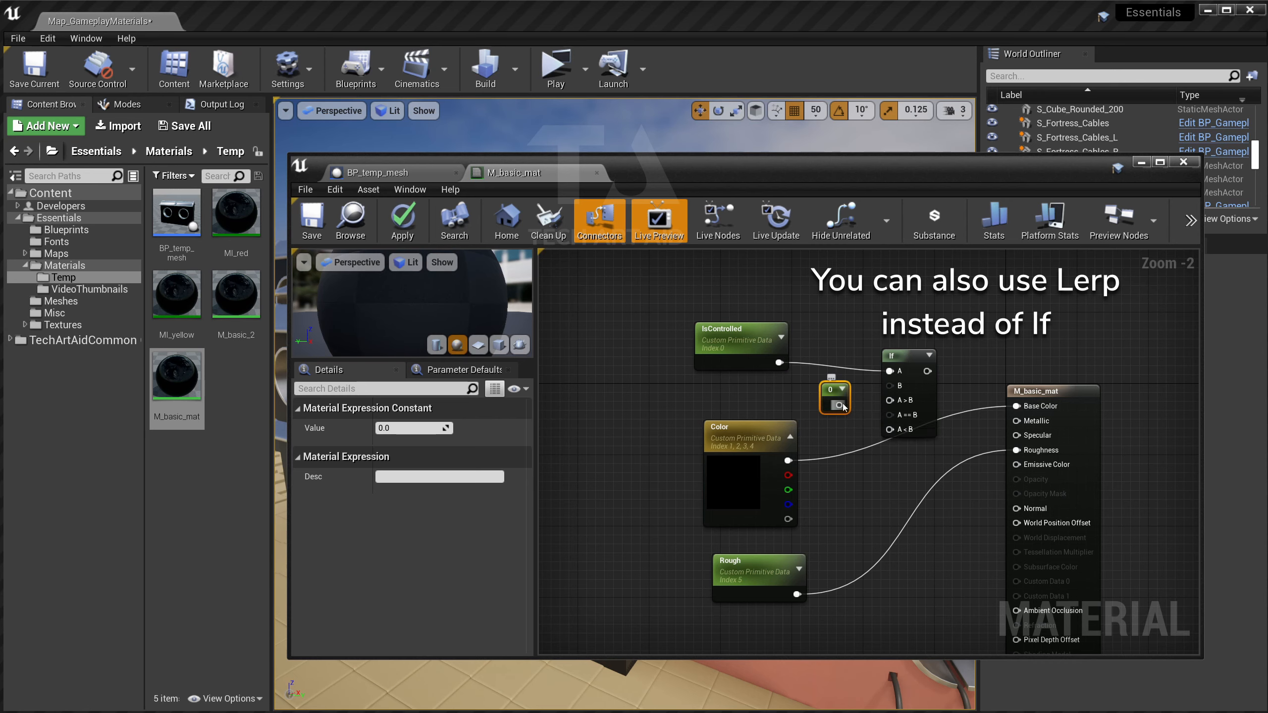
drag(843, 406, 890, 386)
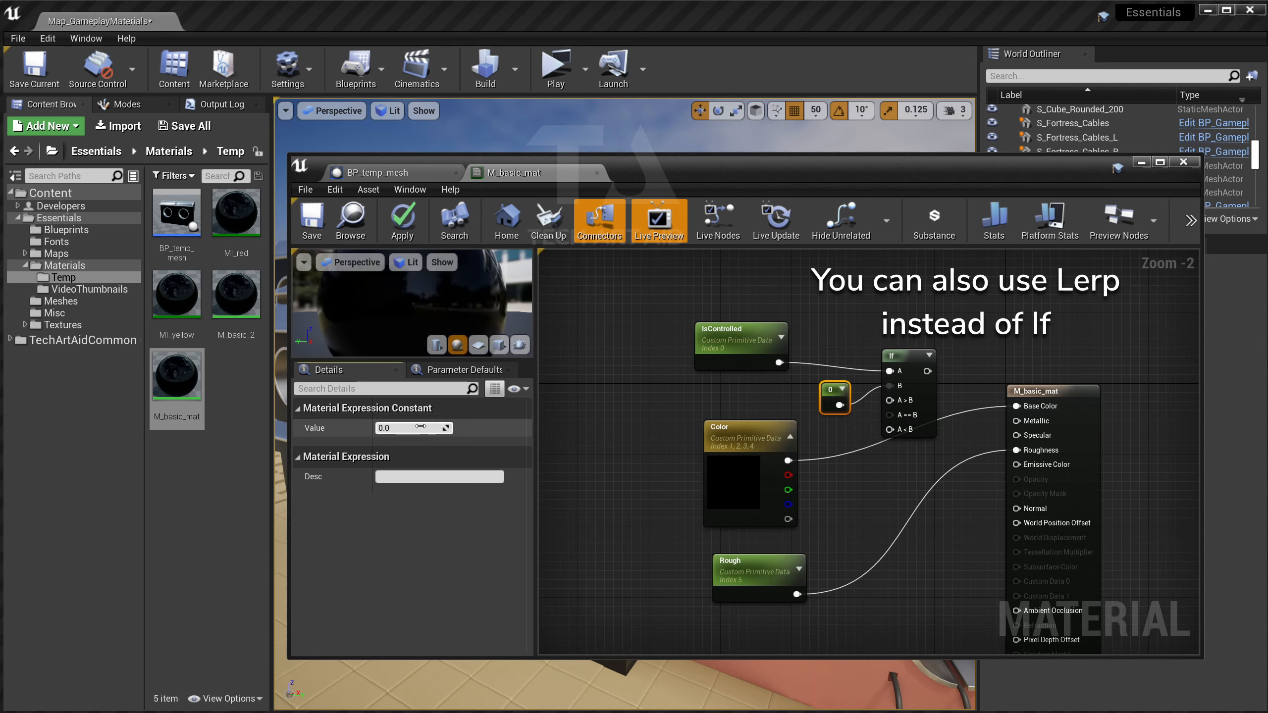
key(Return)
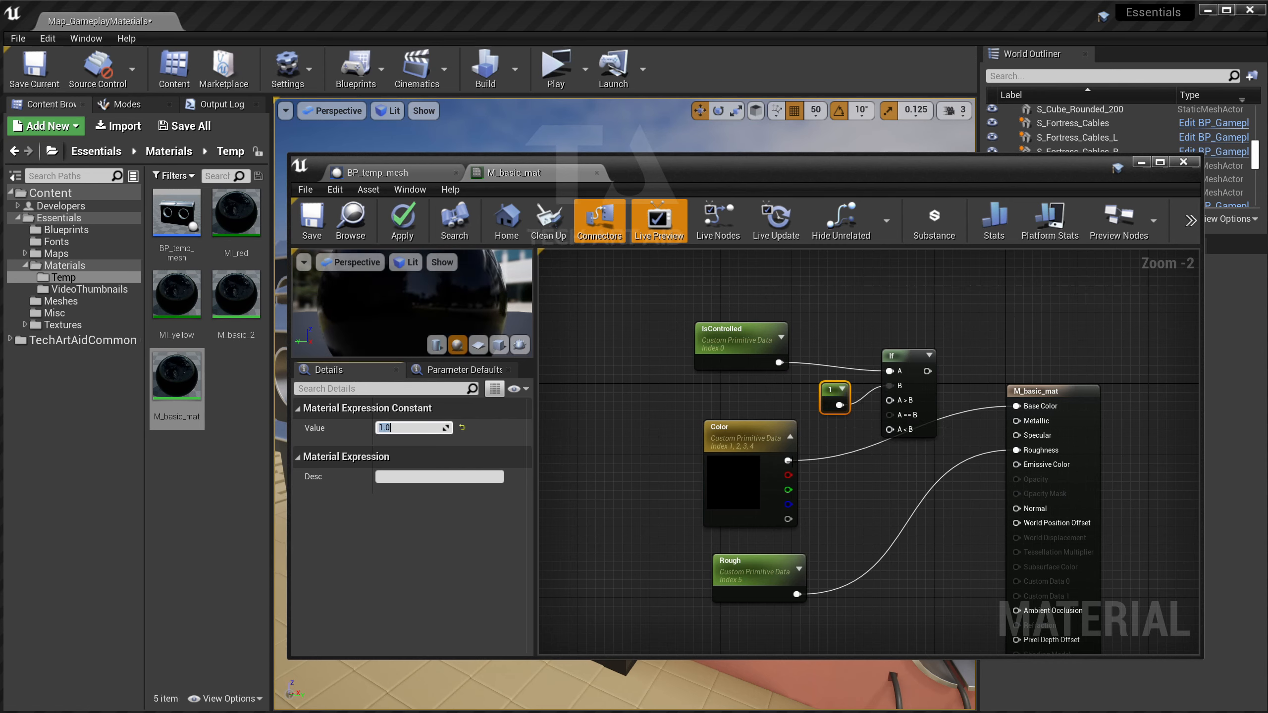
drag(787, 460, 897, 505)
Duplicate the If node and wire the constant 1 and Rough into the copy.
click(907, 366)
key(ctrl+c)
key(ctrl+v)
drag(839, 405, 780, 363)
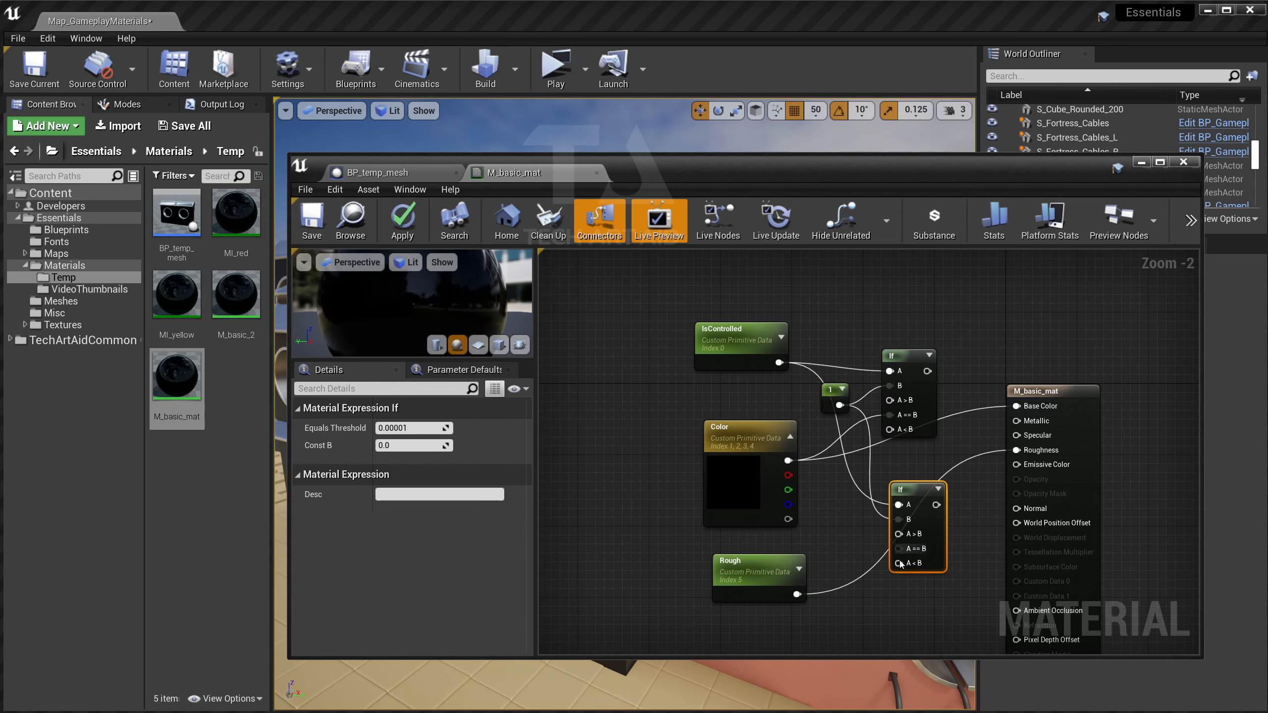
drag(797, 594, 899, 563)
Move Color and Rough down-left and connect Rough to the lower If's A>B input.
drag(834, 606, 794, 524)
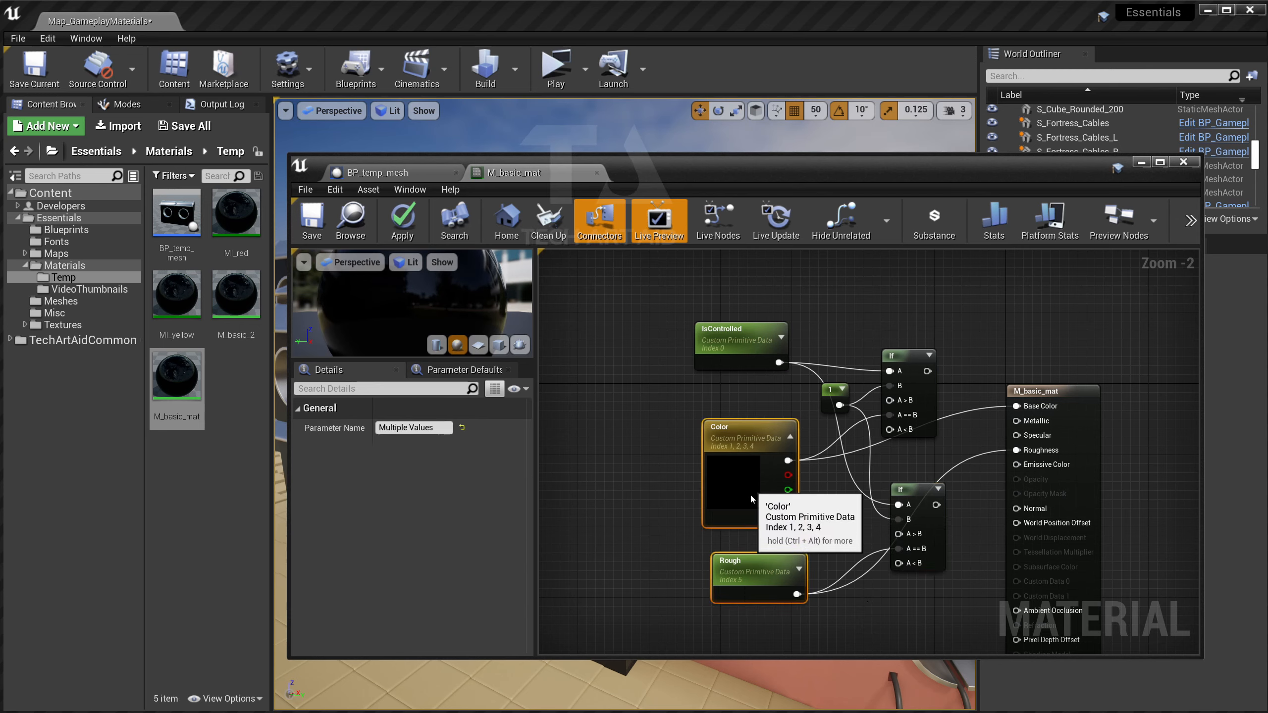
drag(749, 449, 890, 400)
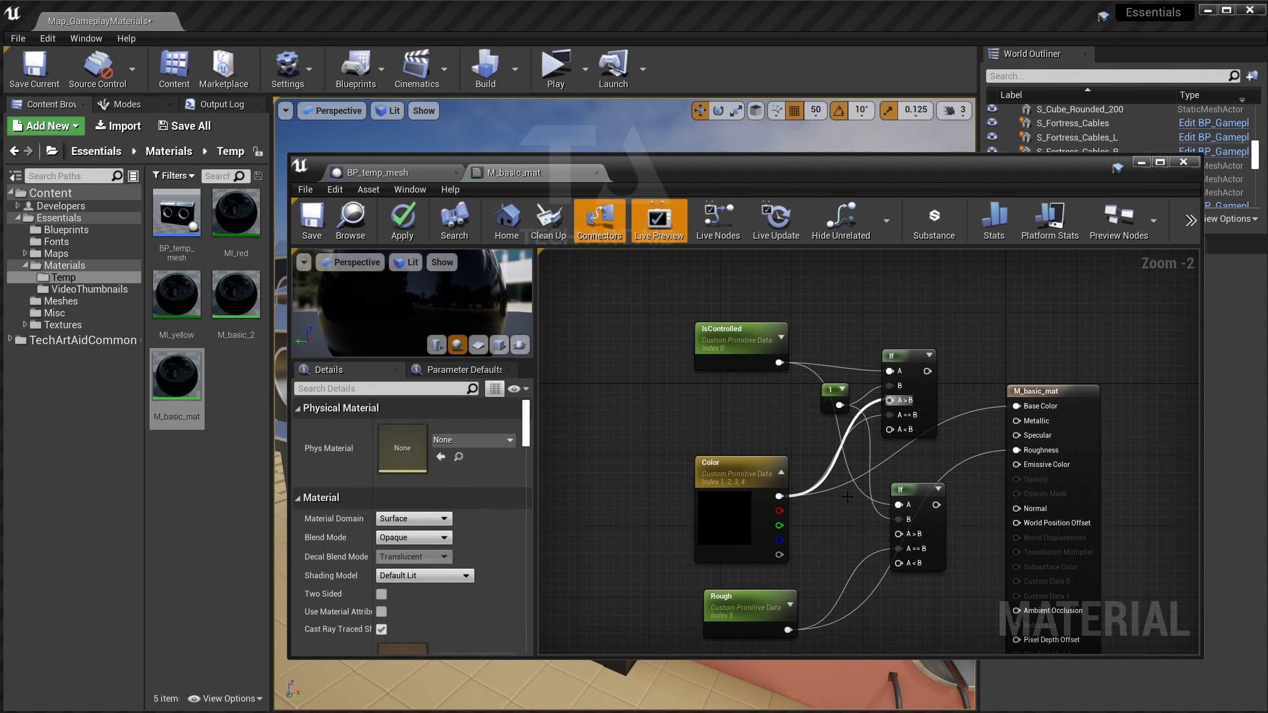
drag(787, 630, 898, 533)
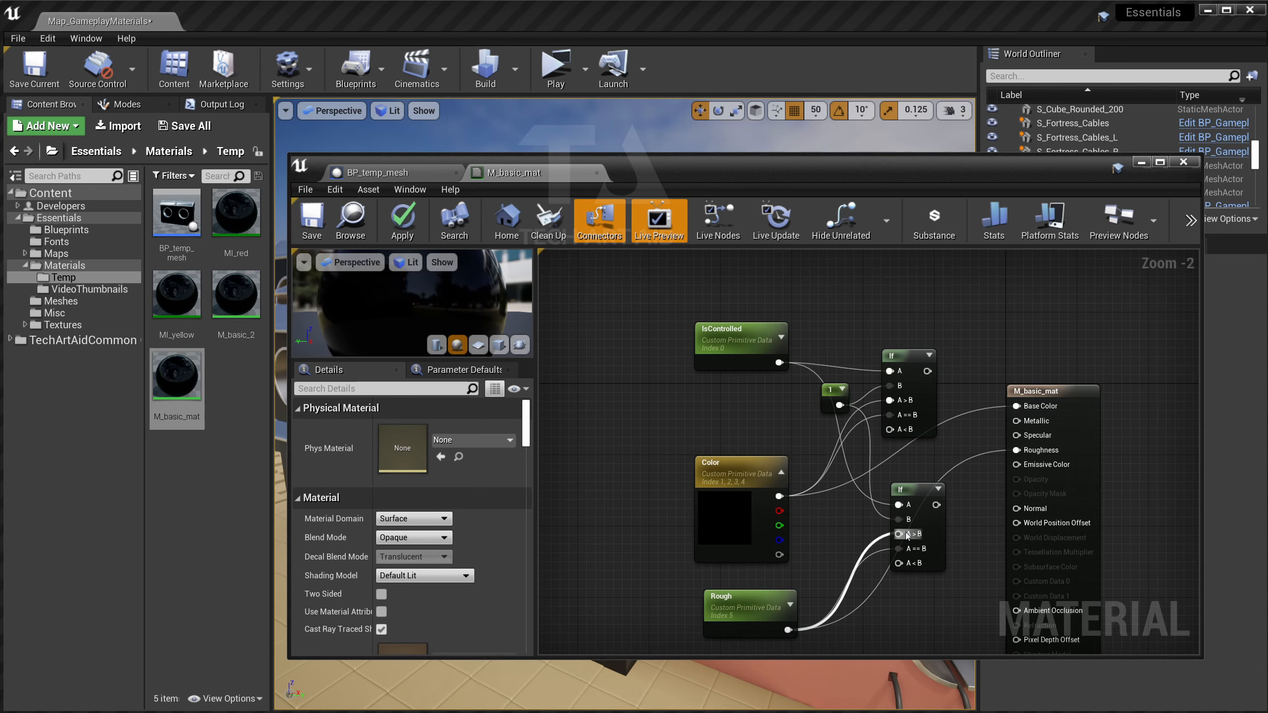
scroll(898, 533, down, 1)
right_drag(824, 636, 782, 511)
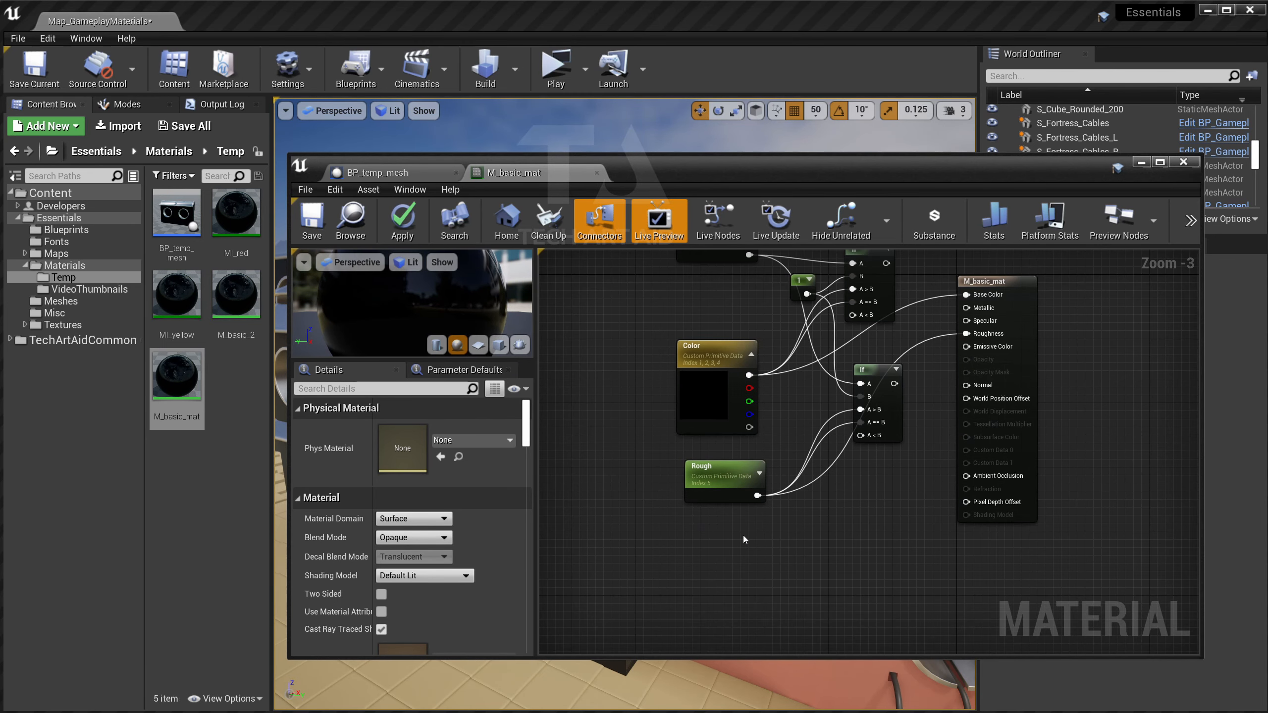
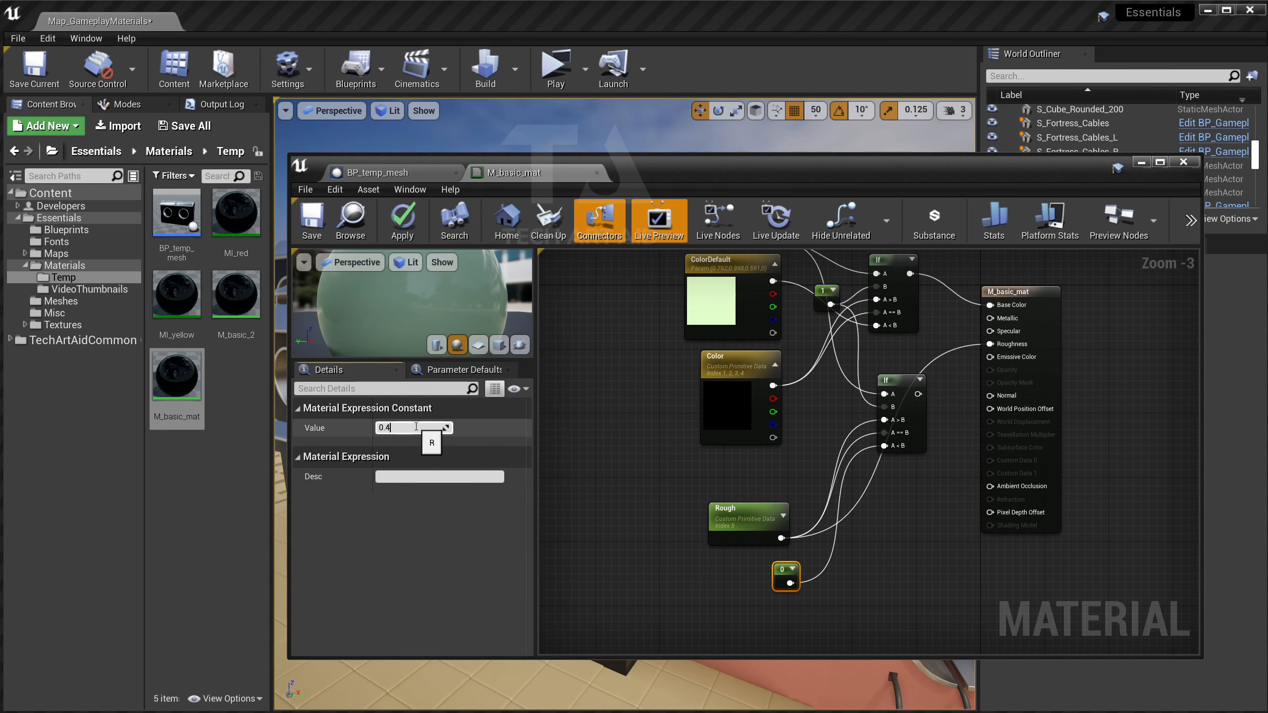
Commit the constant as 0.4, wire the lower If into Roughness, and reposition the 0.4 node.
key(Return)
right_drag(951, 436, 946, 503)
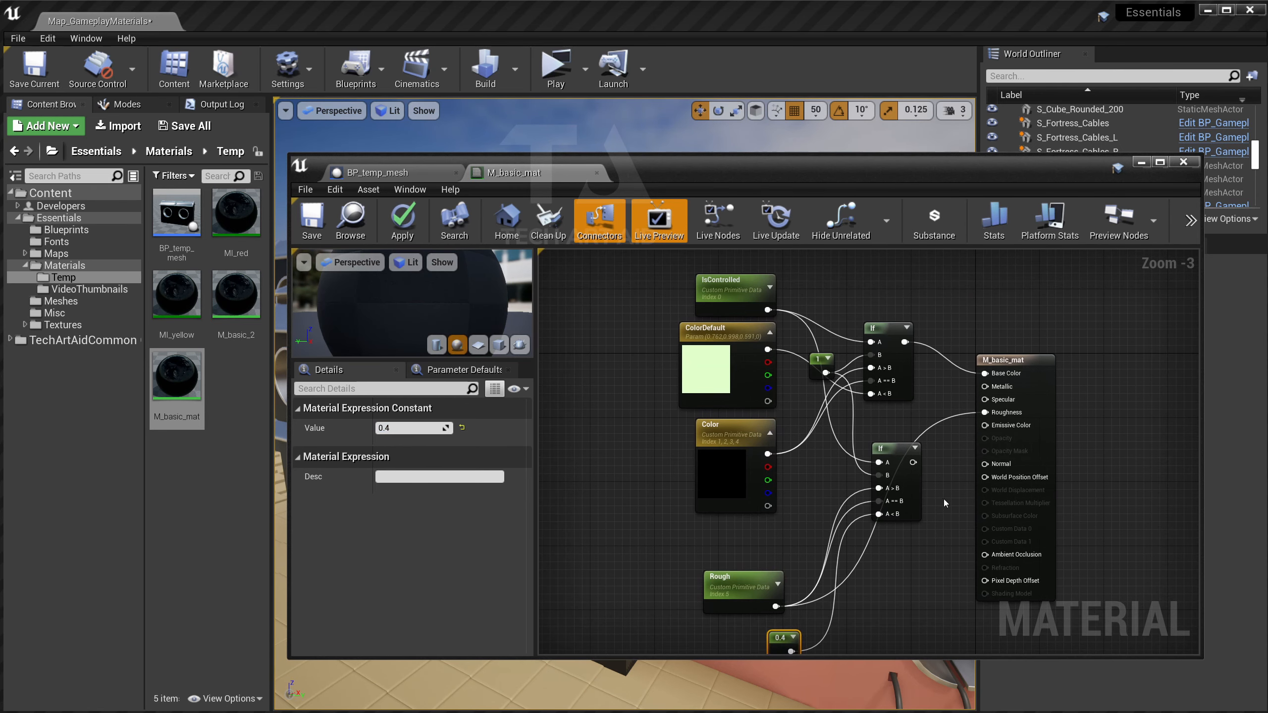
drag(913, 462, 985, 413)
drag(786, 636, 769, 631)
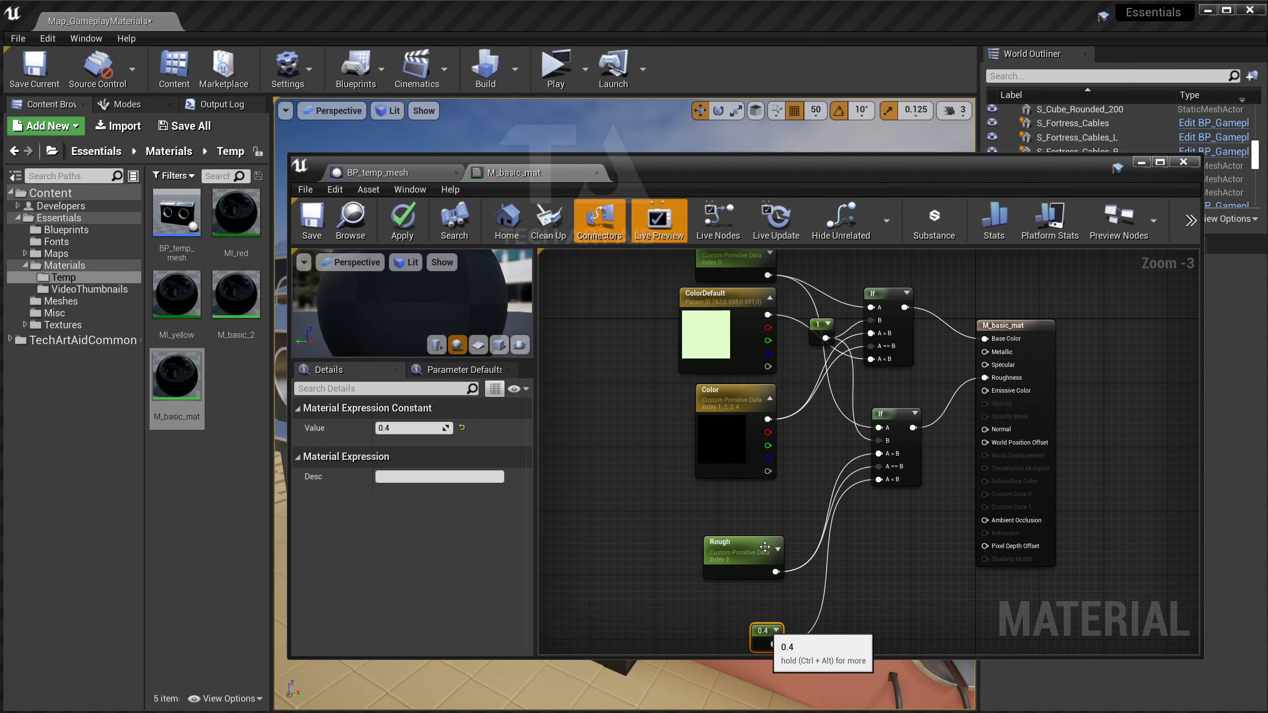
drag(794, 180, 754, 153)
right_drag(778, 363, 778, 399)
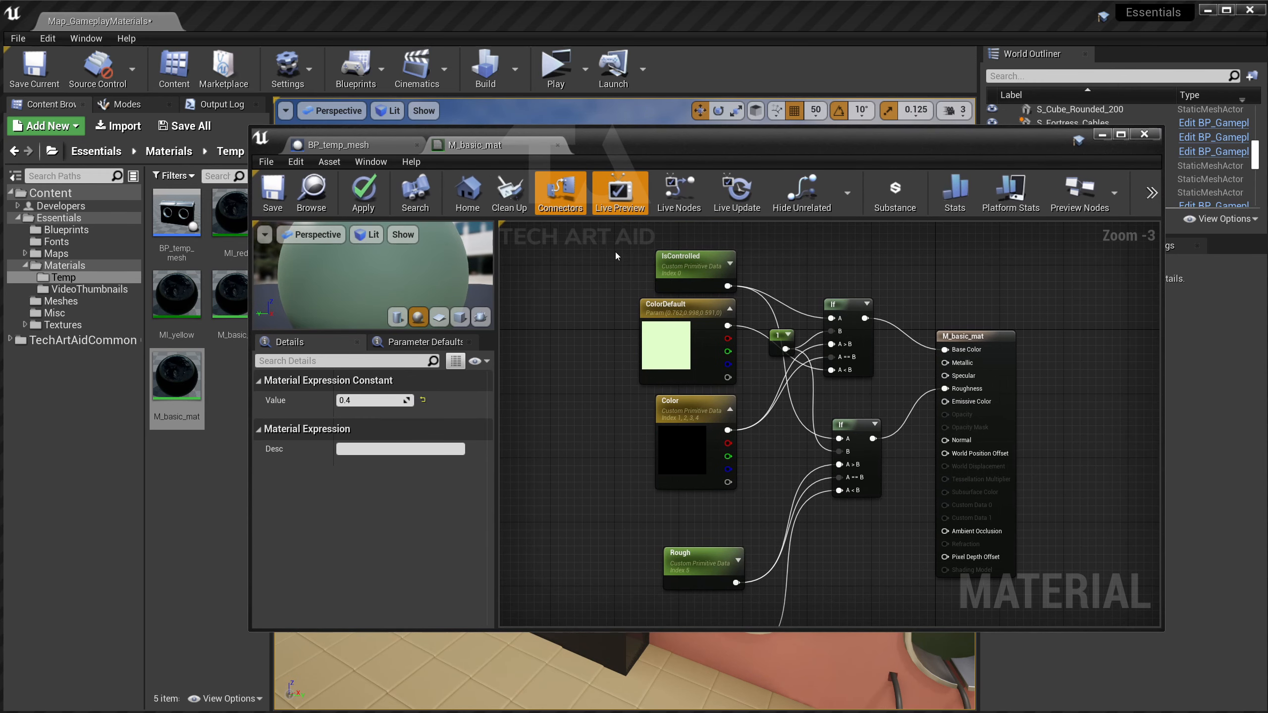
Apply M_basic_mat's changes and move its editor aside to see the pale green windows.
click(684, 259)
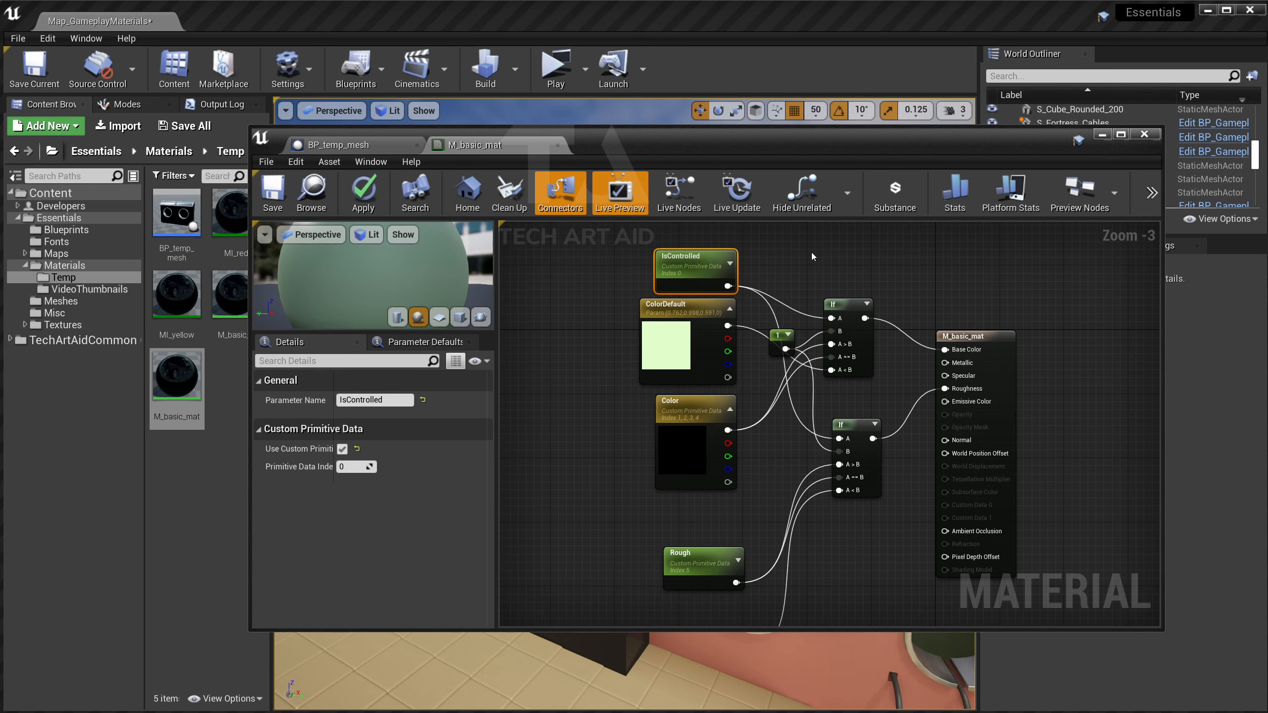
click(363, 188)
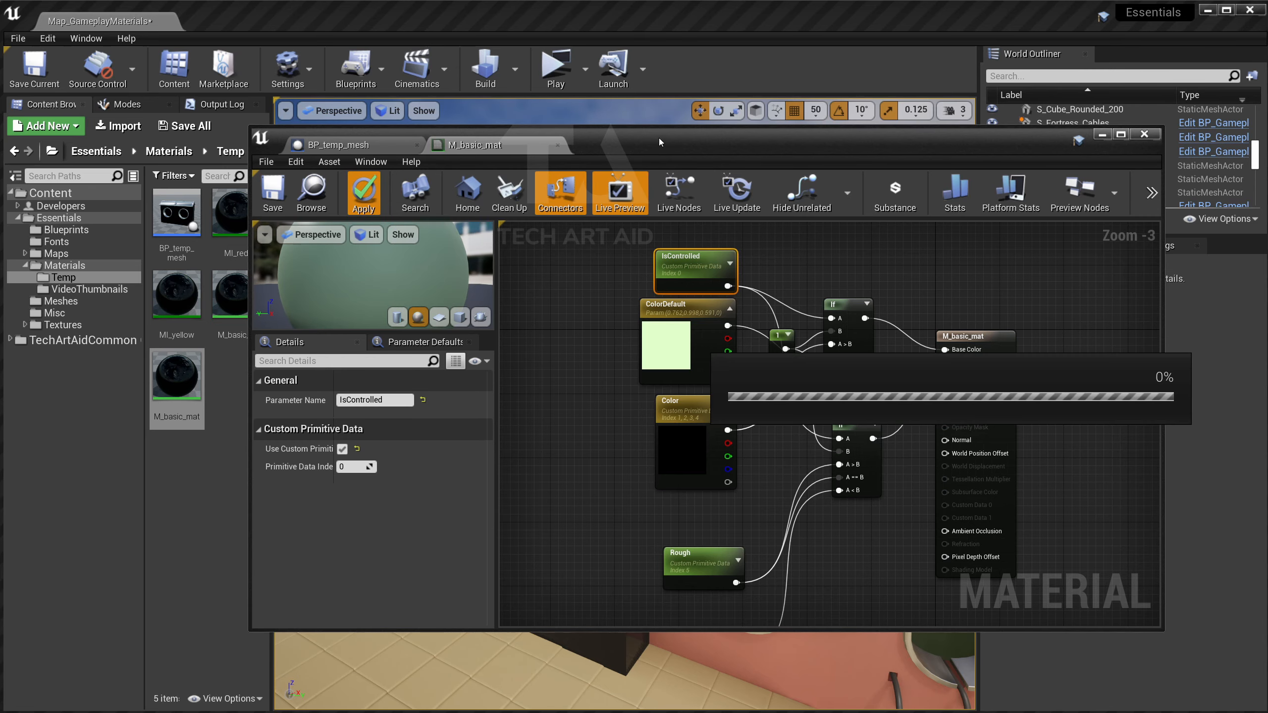
drag(624, 141, 1062, 121)
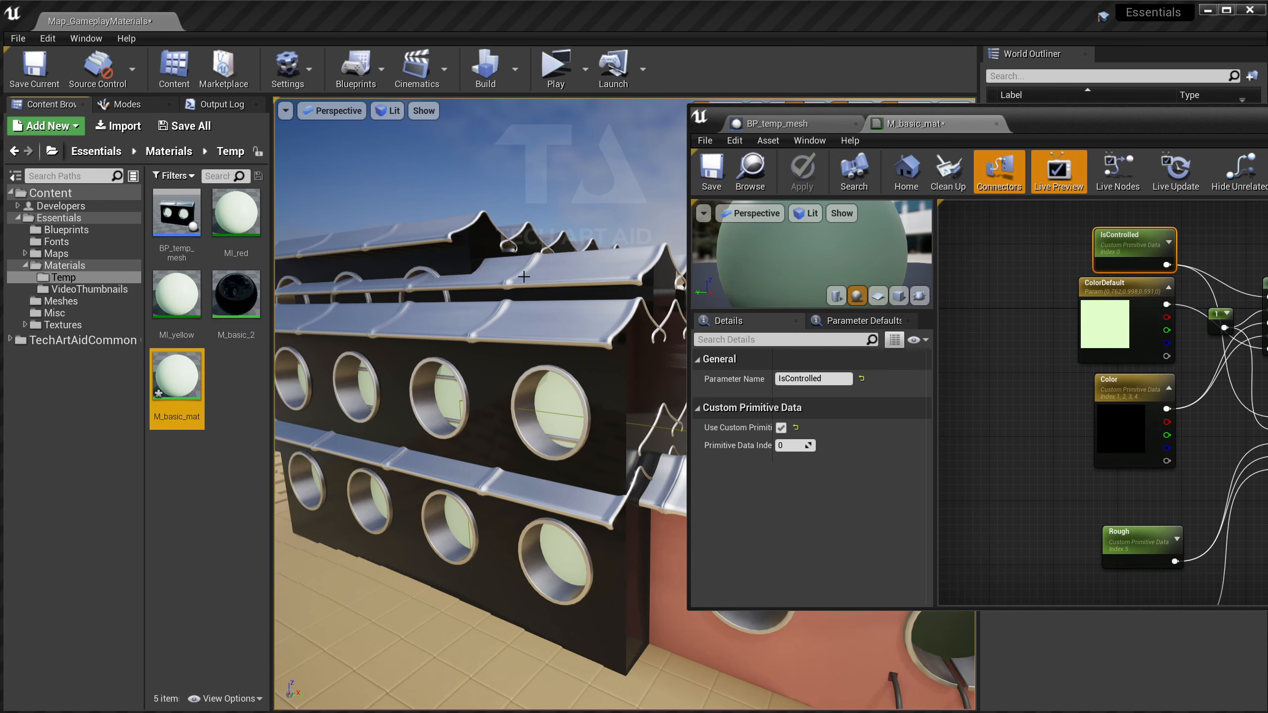
scroll(1106, 287, down, 2)
Select all the nodes in the M_basic_mat material graph.
drag(1051, 264, 1237, 543)
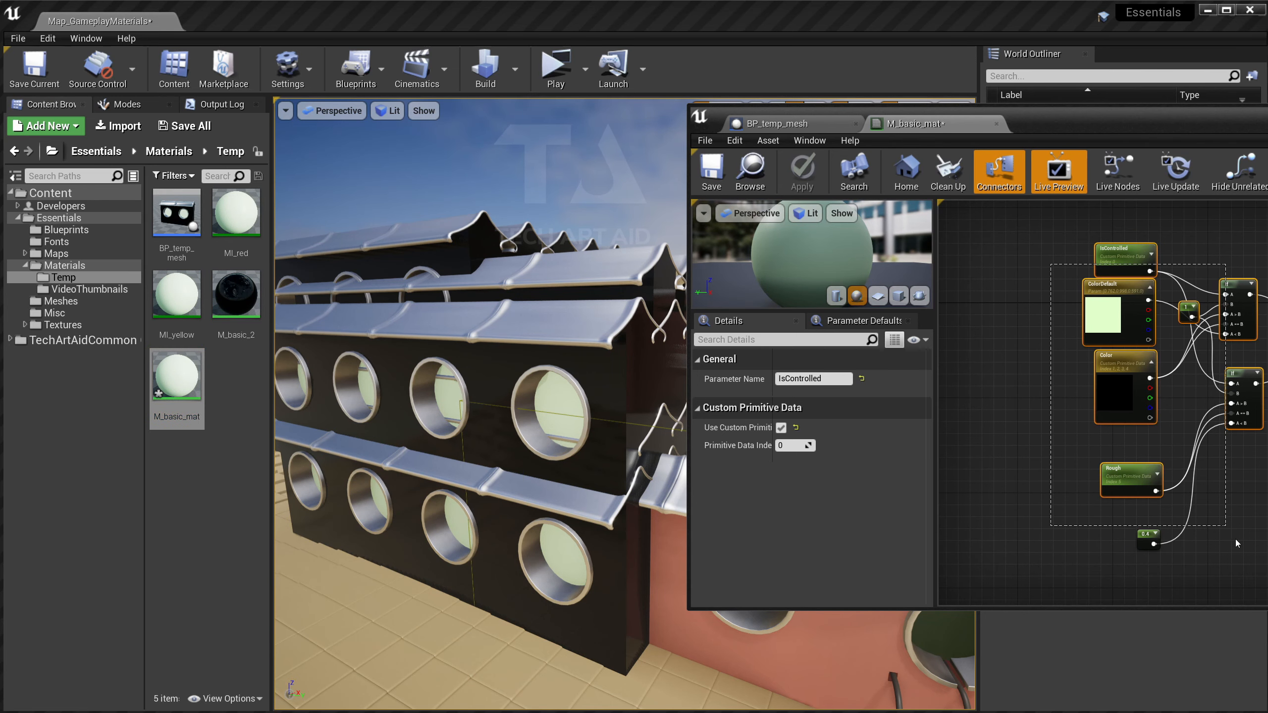
click(778, 123)
click(977, 125)
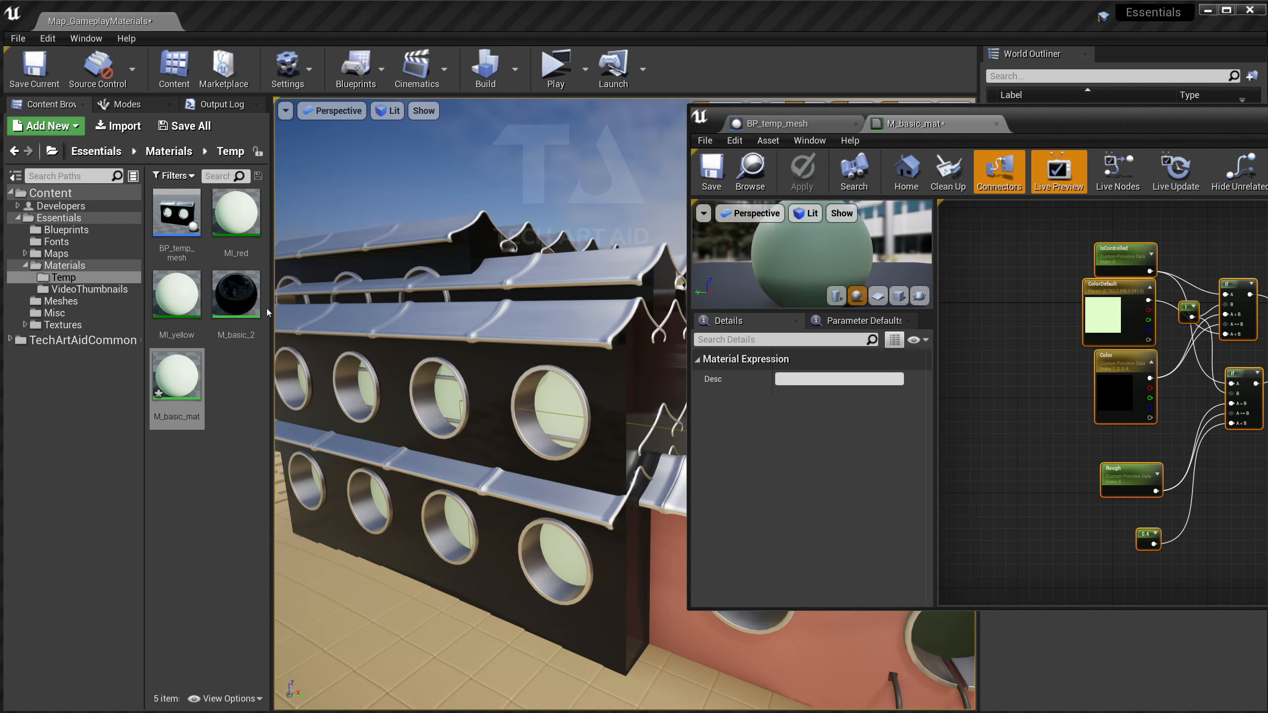
Paste the copied nodes into M_basic_2 and feed the upper If into Desaturation.
double_click(252, 297)
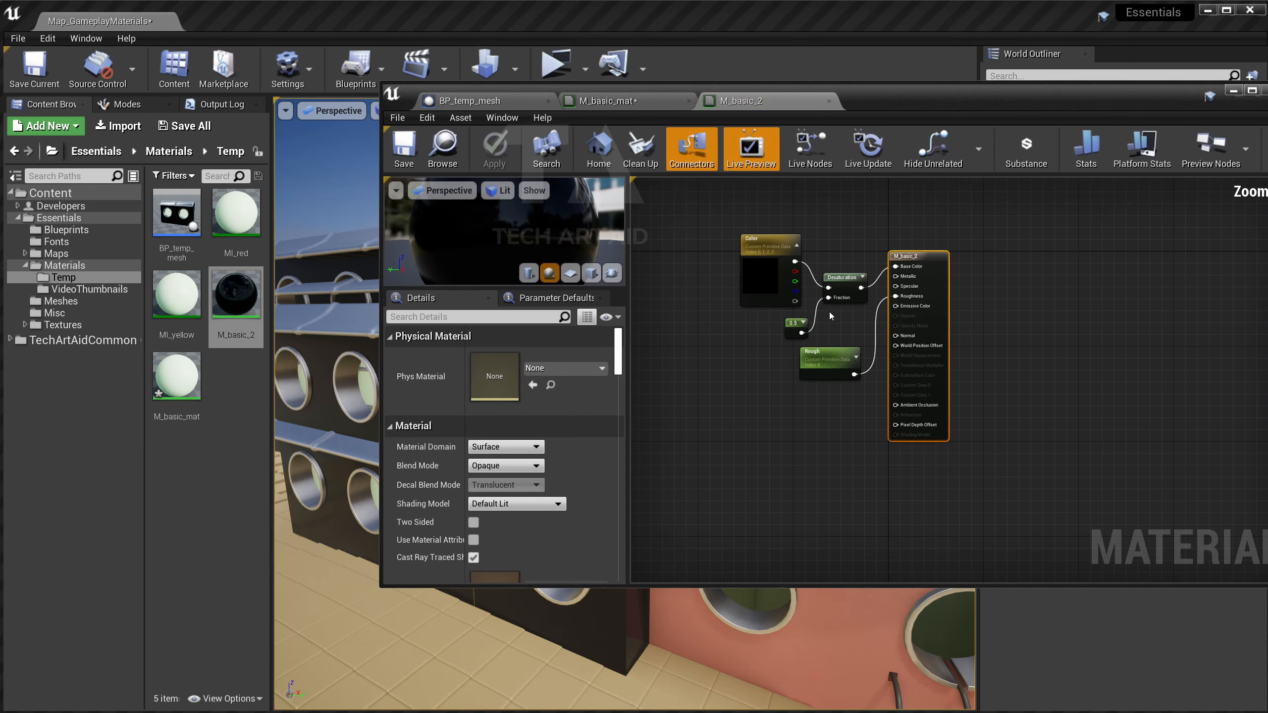
right_drag(830, 316, 974, 333)
key(ctrl+v)
click(956, 273)
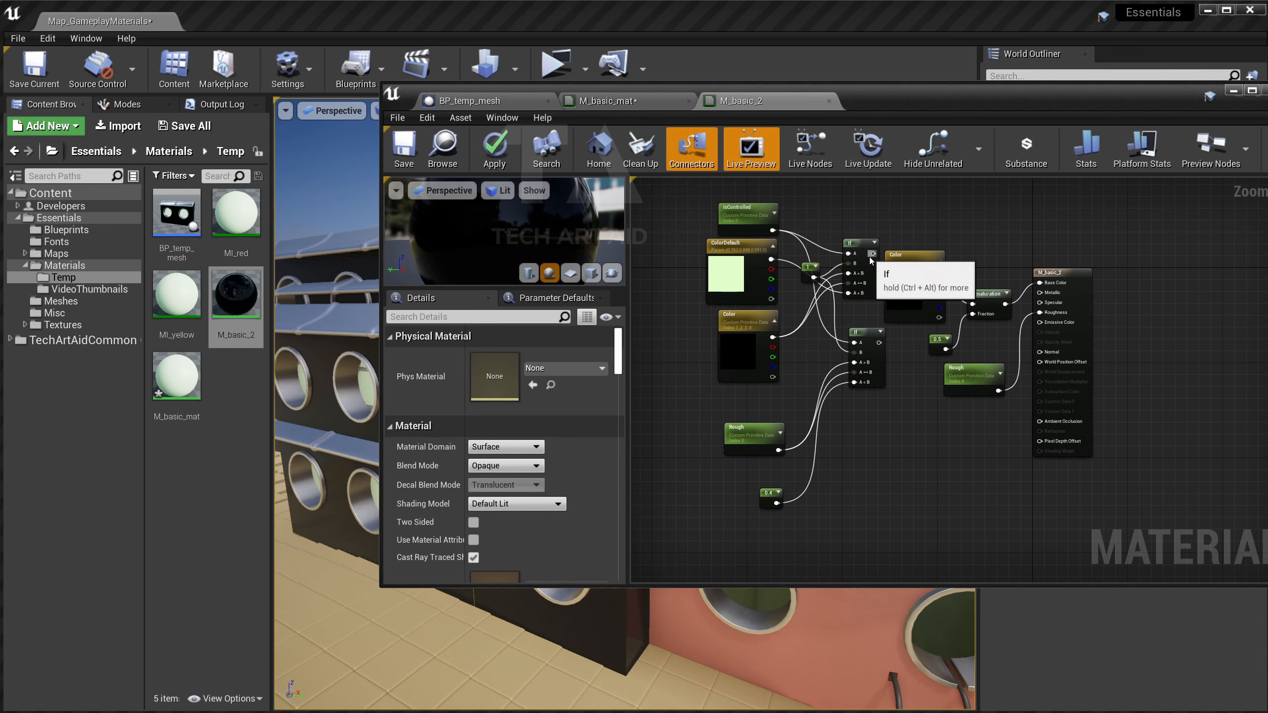
drag(872, 253, 972, 303)
Delete the old Color and Rough nodes, wire the lower If into Roughness, and move the 0.5 constant.
click(910, 252)
key(Delete)
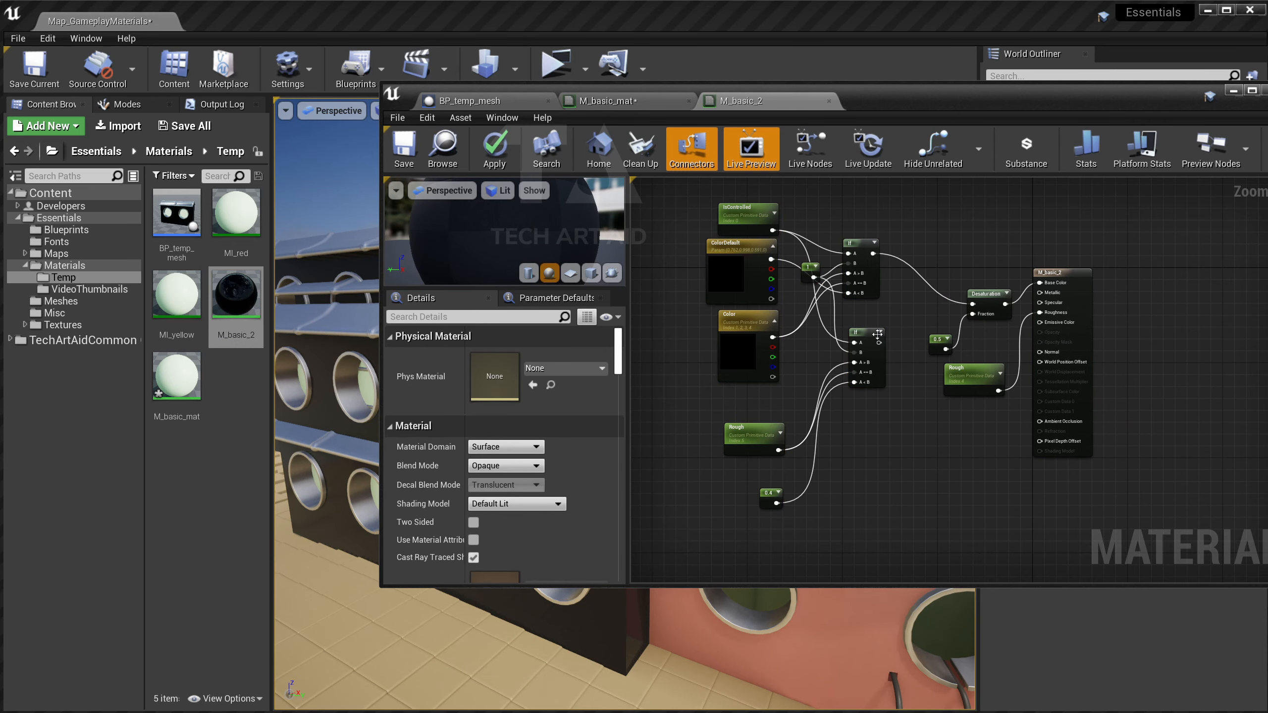
drag(878, 343, 1040, 312)
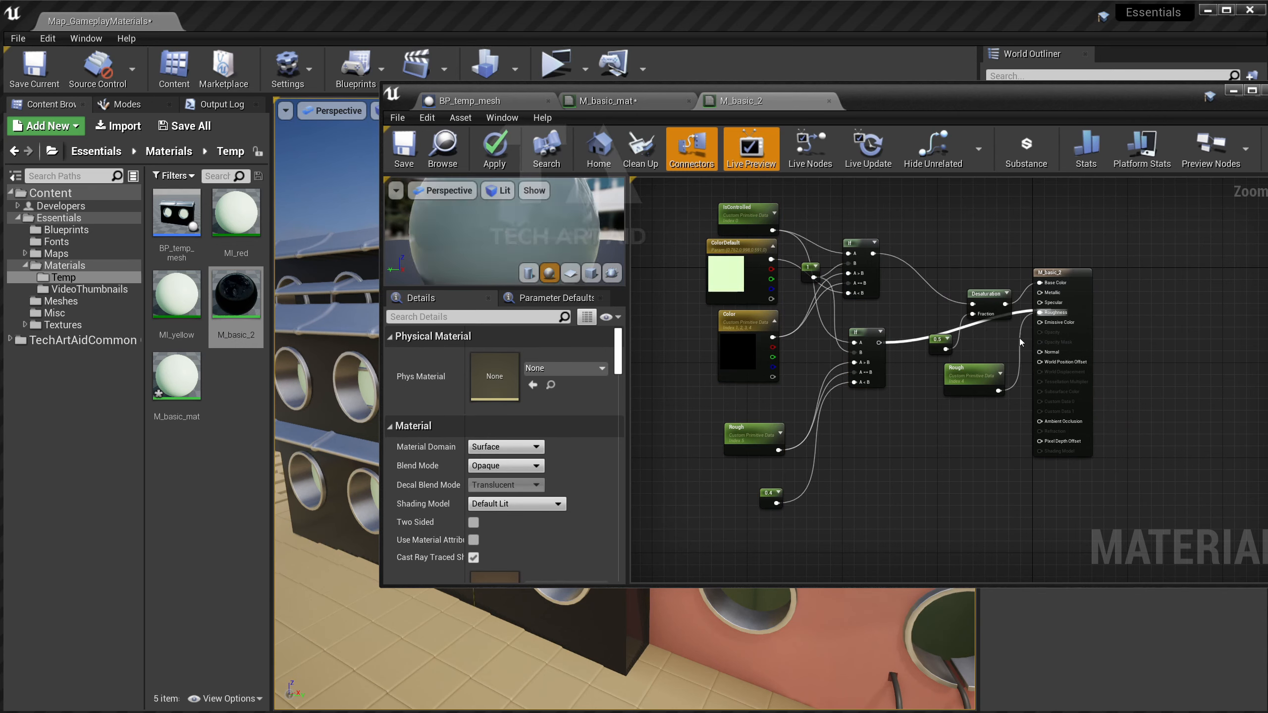
click(974, 380)
key(Delete)
click(938, 341)
drag(938, 340, 930, 315)
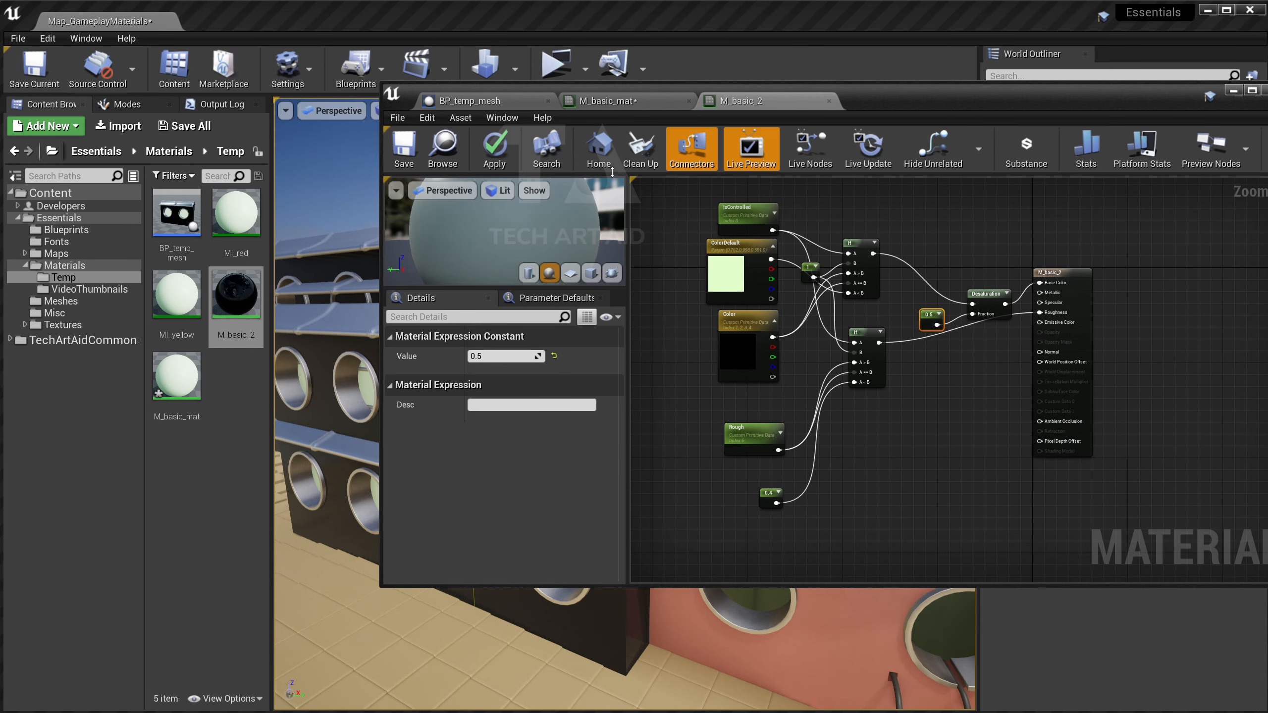
Save M_basic_2 and view the pale green building walls in the level.
click(401, 145)
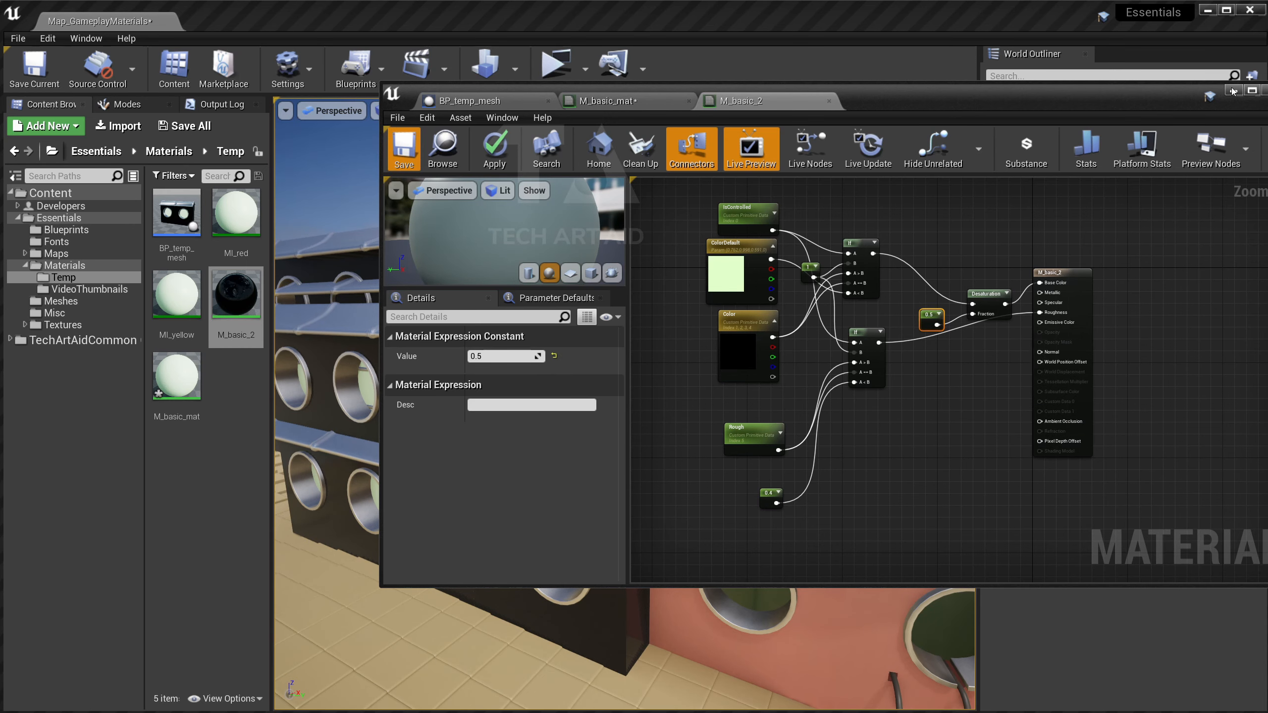
click(1232, 90)
right_drag(624, 399, 599, 399)
scroll(662, 286, down, 5)
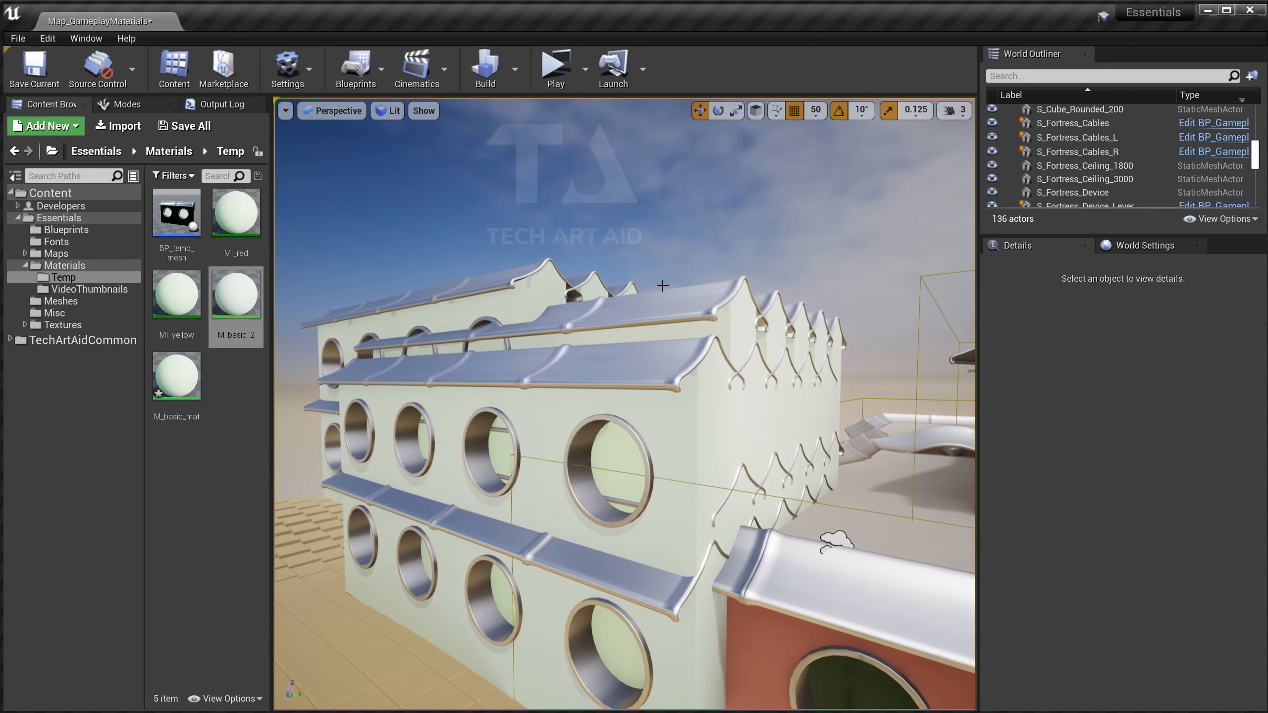
Save the level, open the building's BP_temp_mesh Blueprint, and move Event BeginPlay left.
key(ctrl+s)
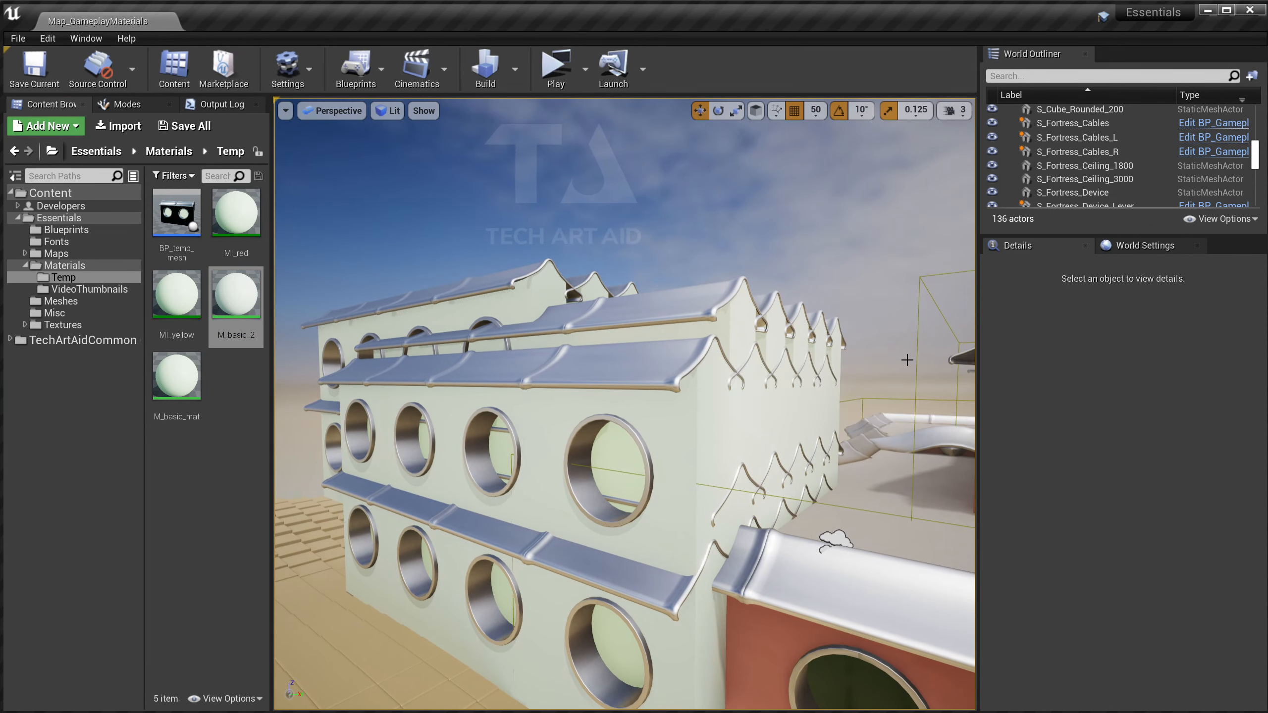
click(638, 385)
key(ctrl+e)
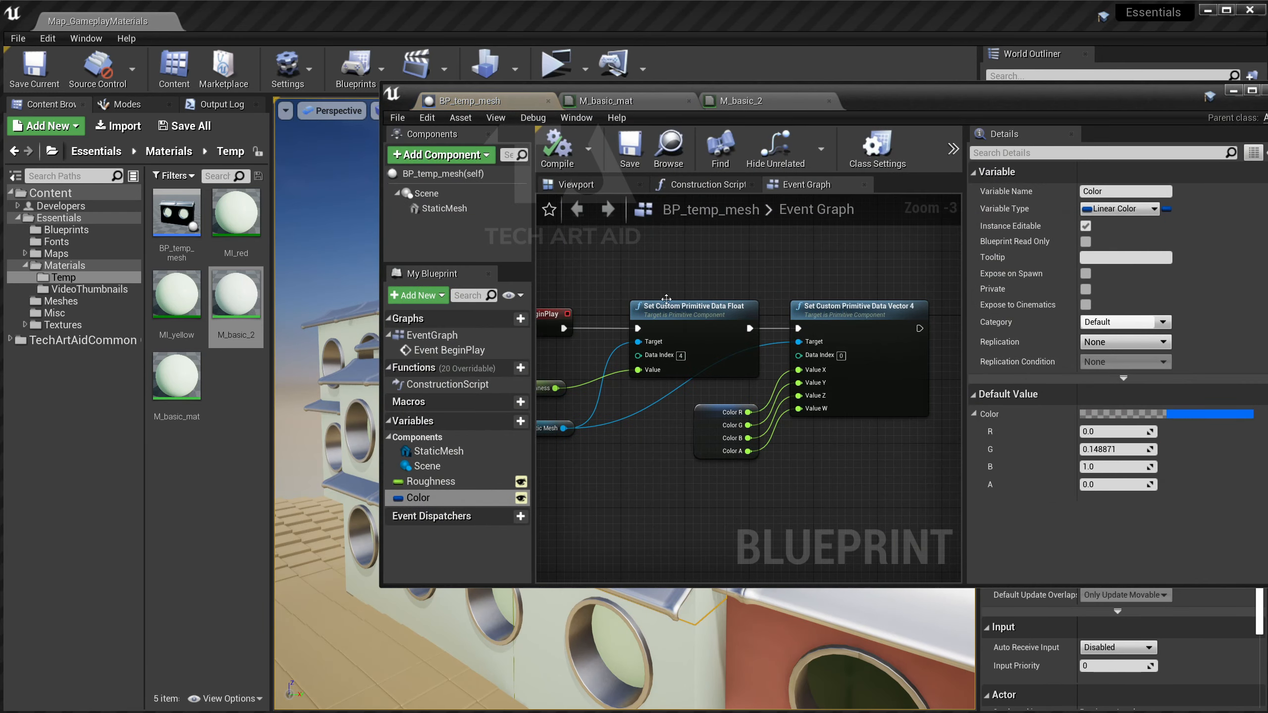
right_drag(673, 288, 927, 327)
drag(824, 345, 689, 346)
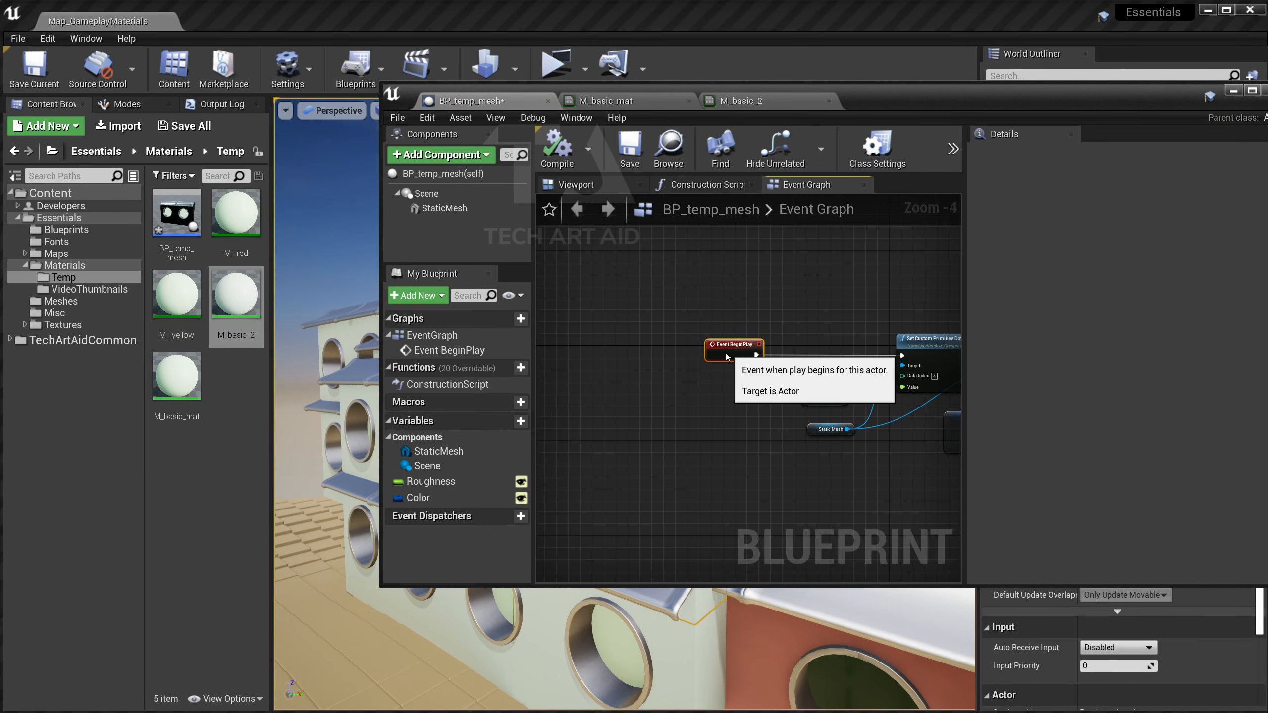
scroll(765, 348, down, 2)
scroll(754, 354, up, 3)
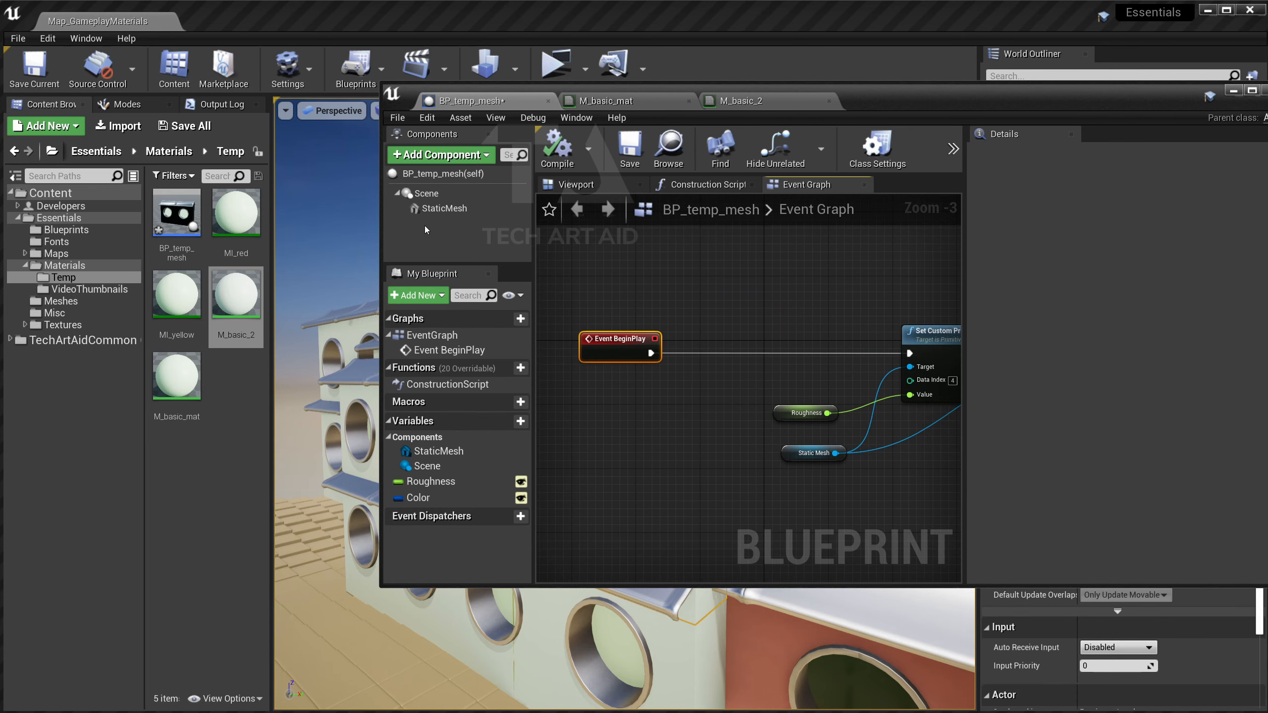
Add a Static Mesh reference and create a Set Custom Primitive Data Float node from it.
drag(444, 209, 709, 379)
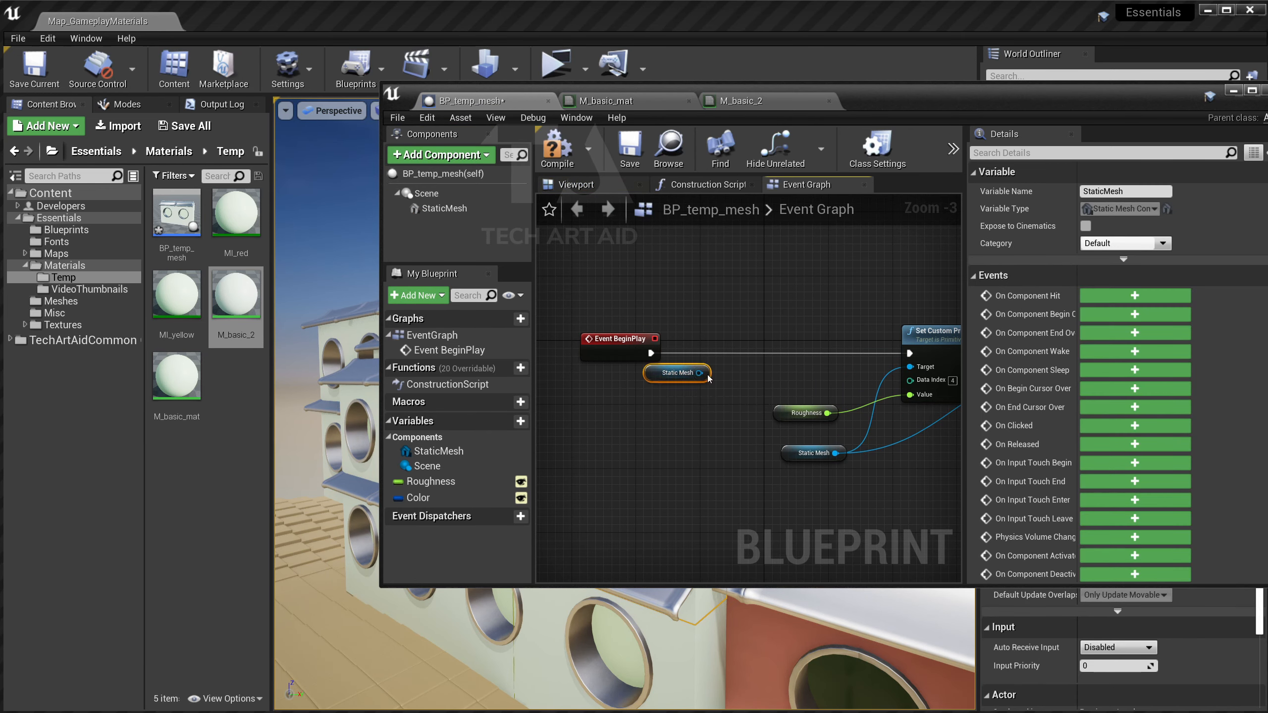
drag(644, 405, 701, 379)
text(set cy)
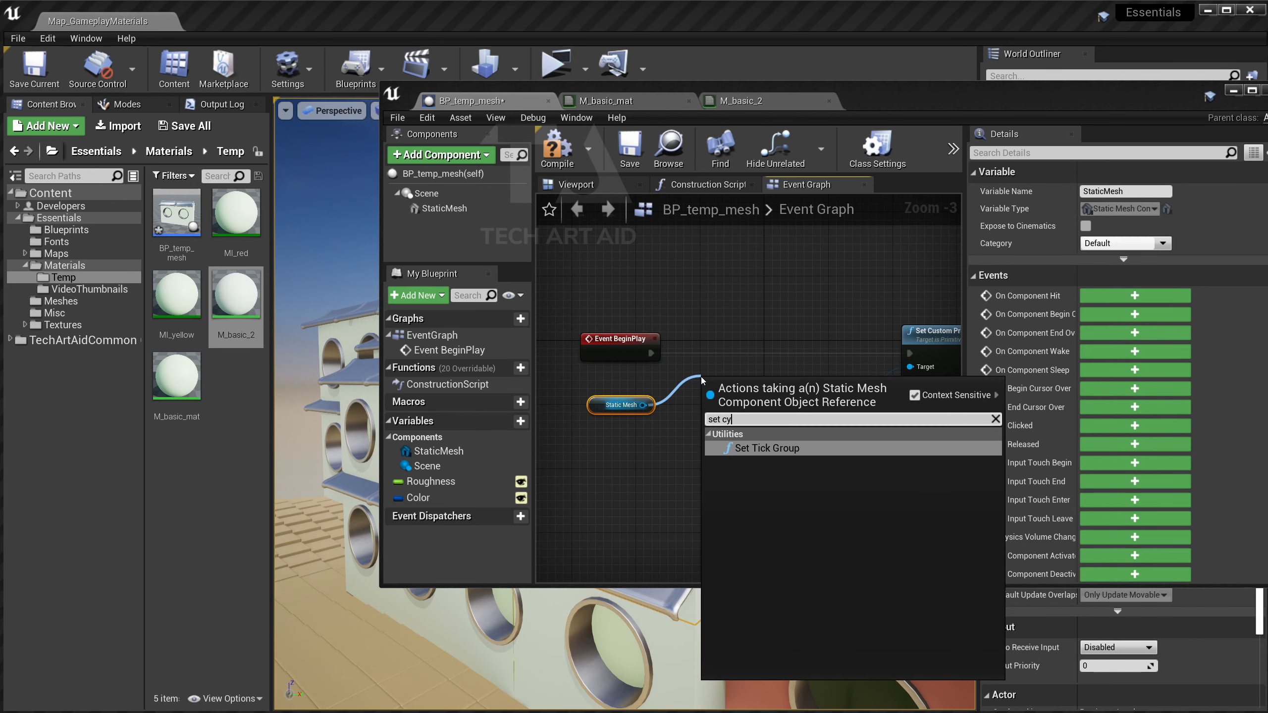
key(BackSpace)
text(ust)
key(Up)
key(Up)
key(Up)
key(Up)
key(Up)
key(Up)
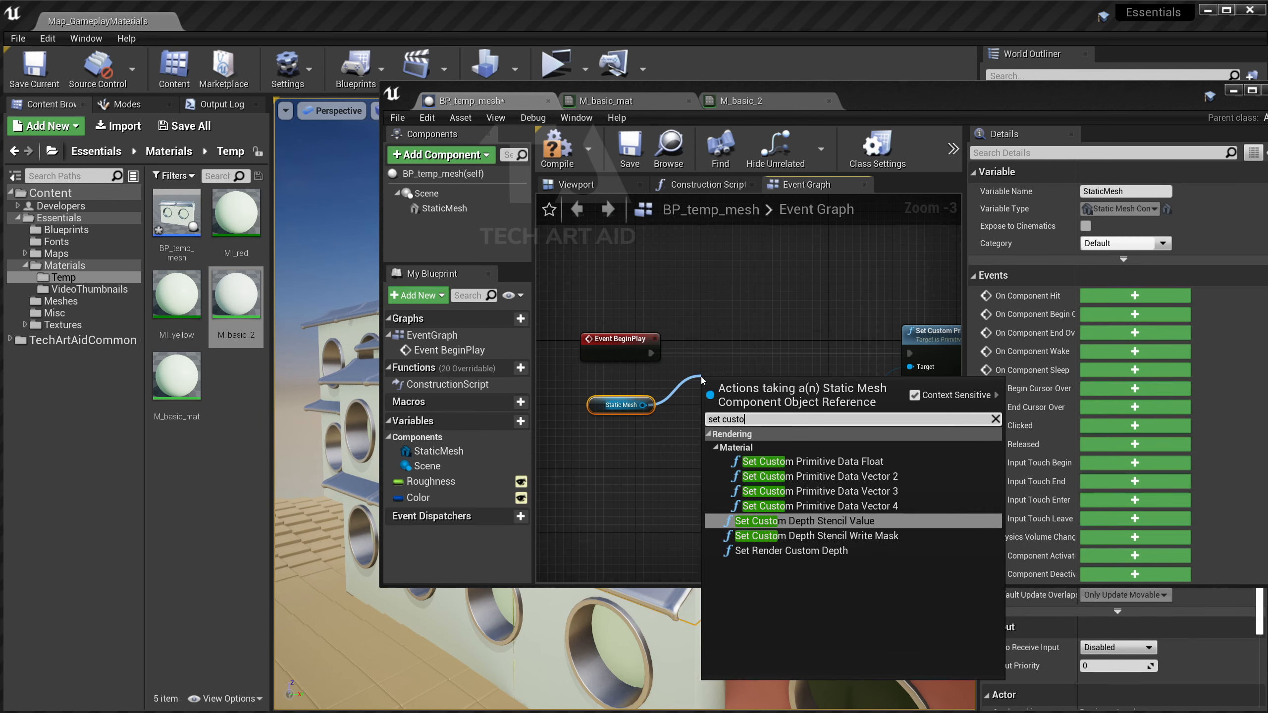
key(Return)
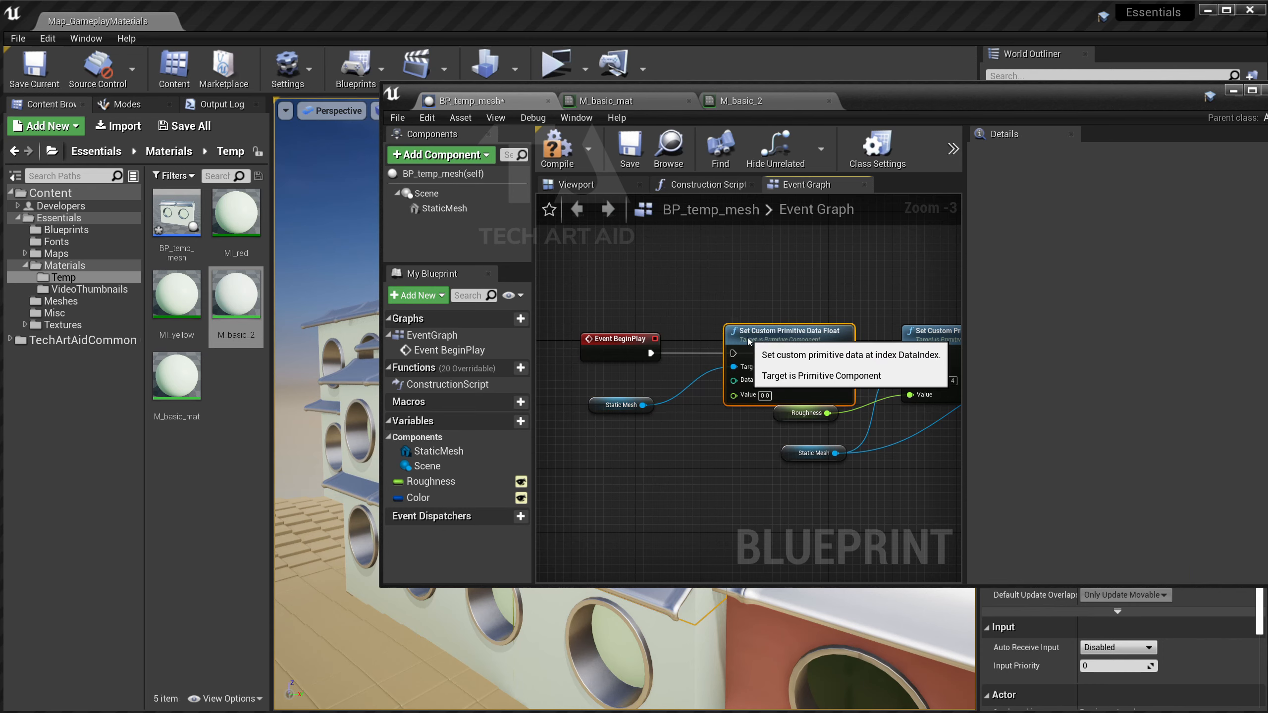
Chain the Set Custom Primitive Data Float node into BeginPlay's execution flow.
drag(701, 380, 651, 353)
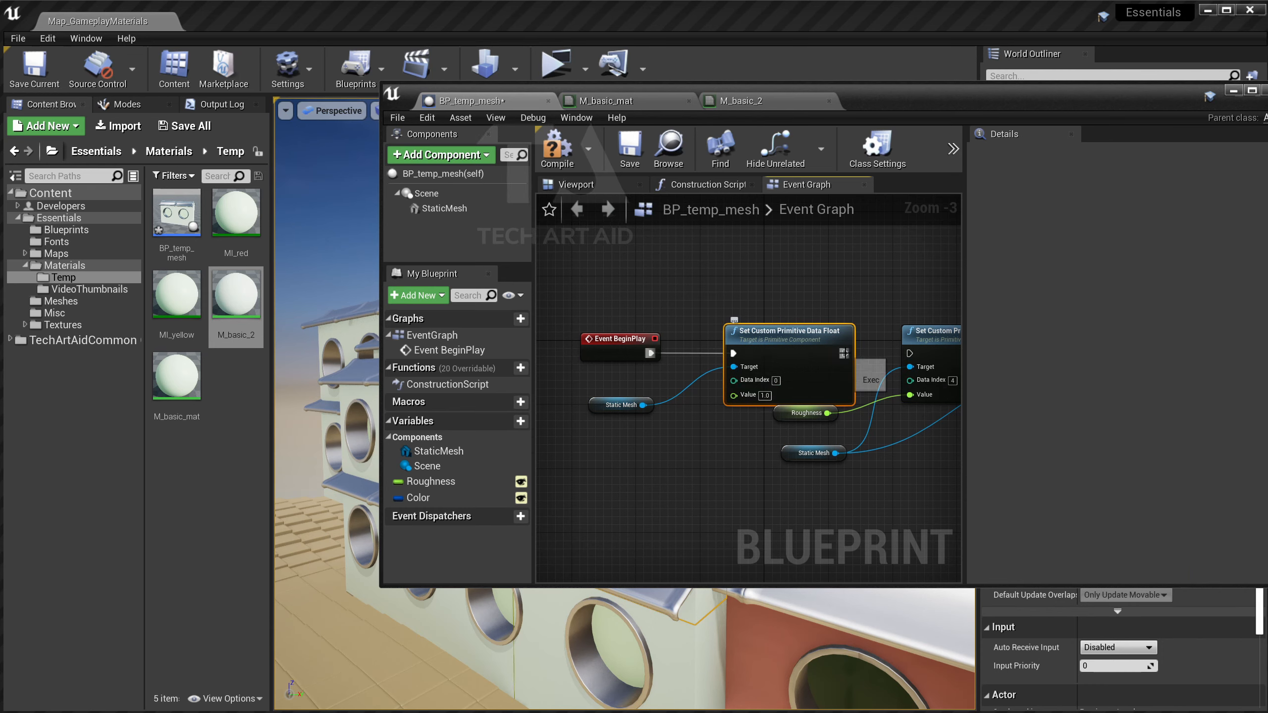
drag(845, 353, 906, 355)
drag(829, 340, 805, 340)
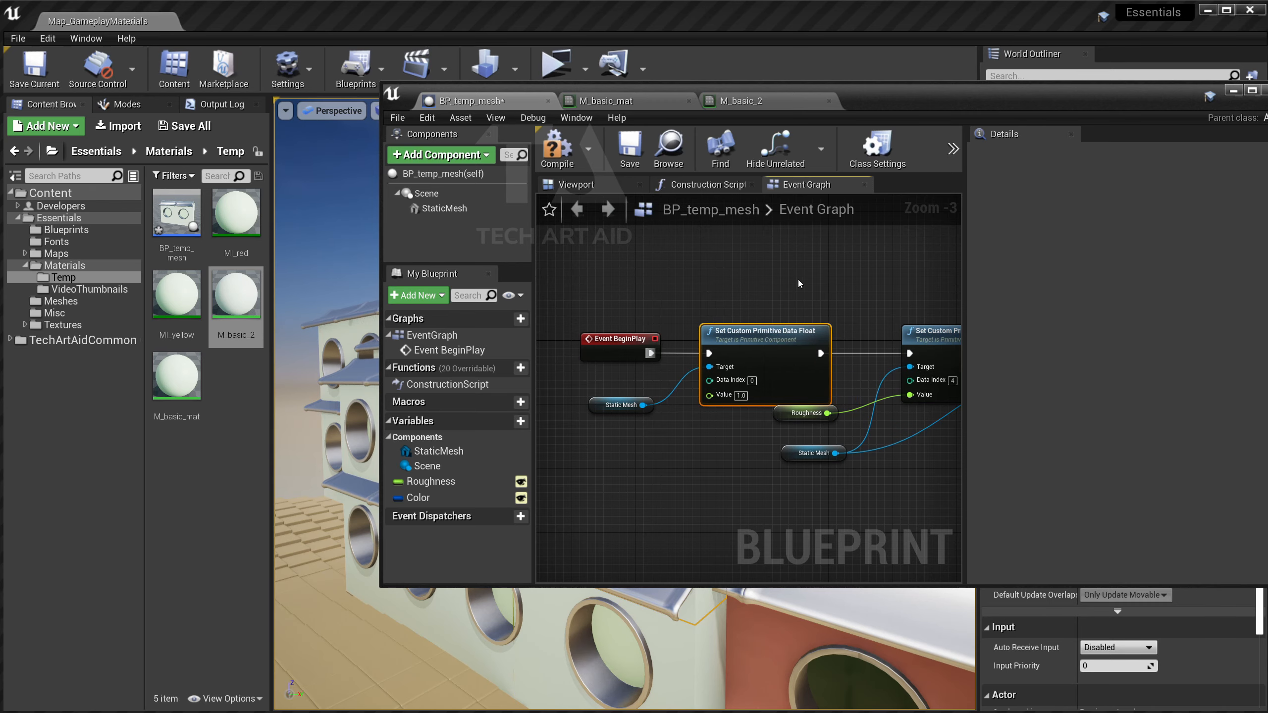
right_click(619, 291)
right_drag(839, 272, 580, 281)
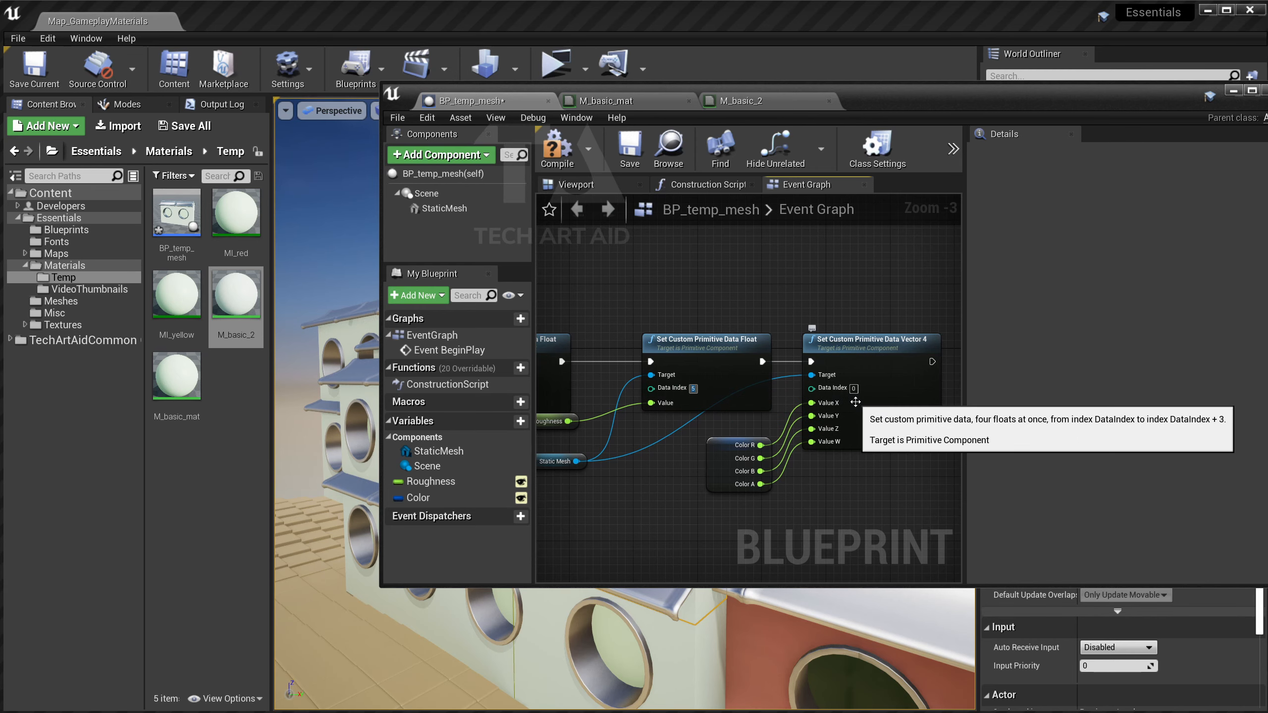
right_drag(630, 325, 755, 312)
scroll(749, 293, down, 1)
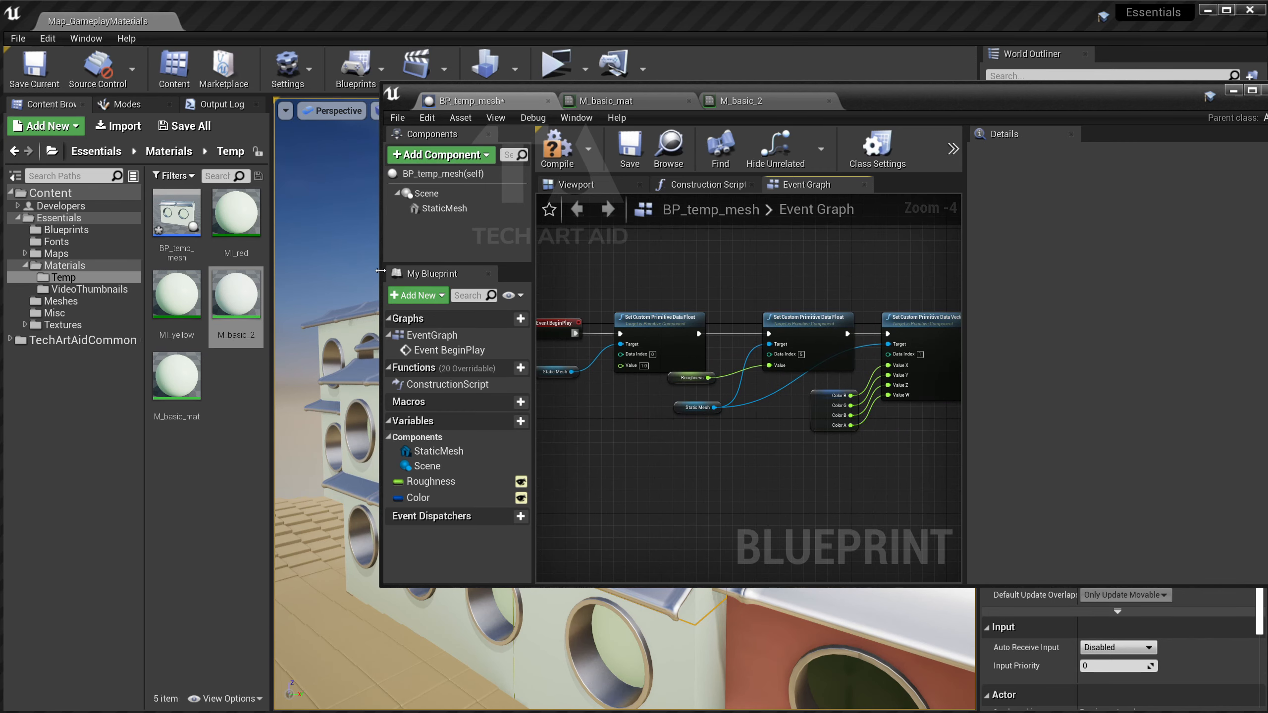
drag(381, 270, 212, 270)
scroll(643, 311, up, 1)
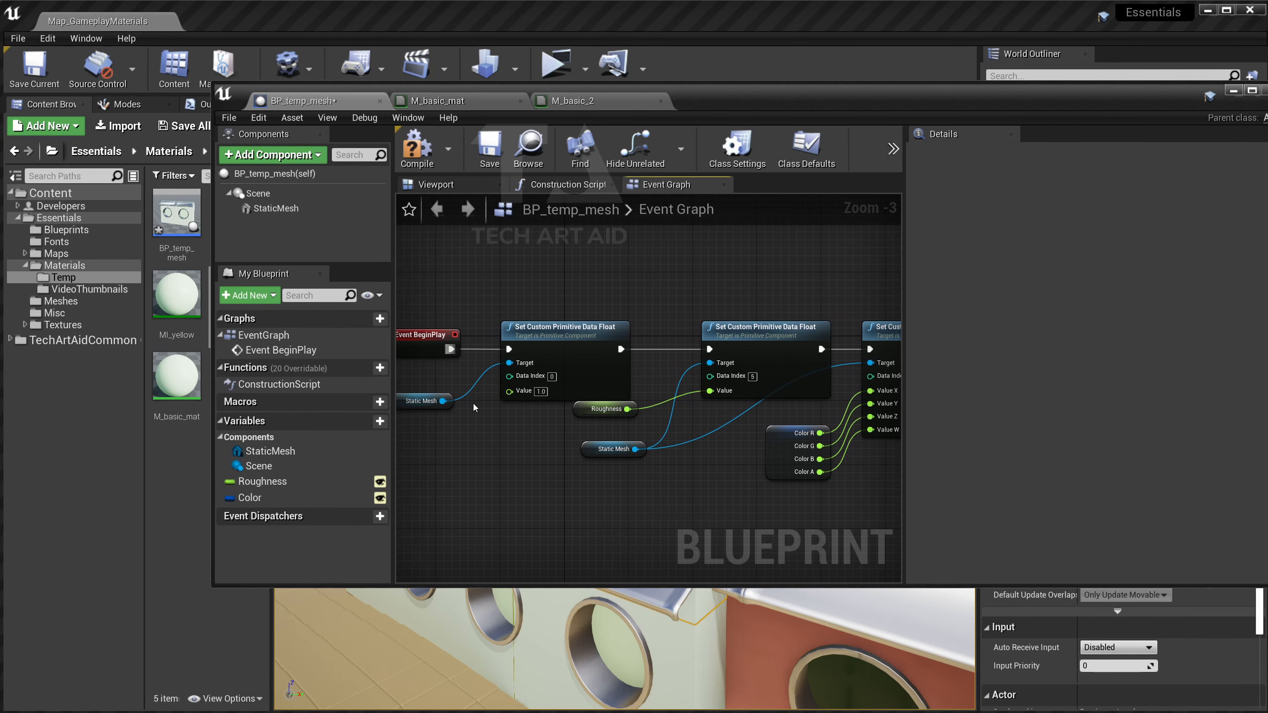
Check the ColorDefault parameter's colour values in M_basic_mat.
click(424, 400)
click(438, 101)
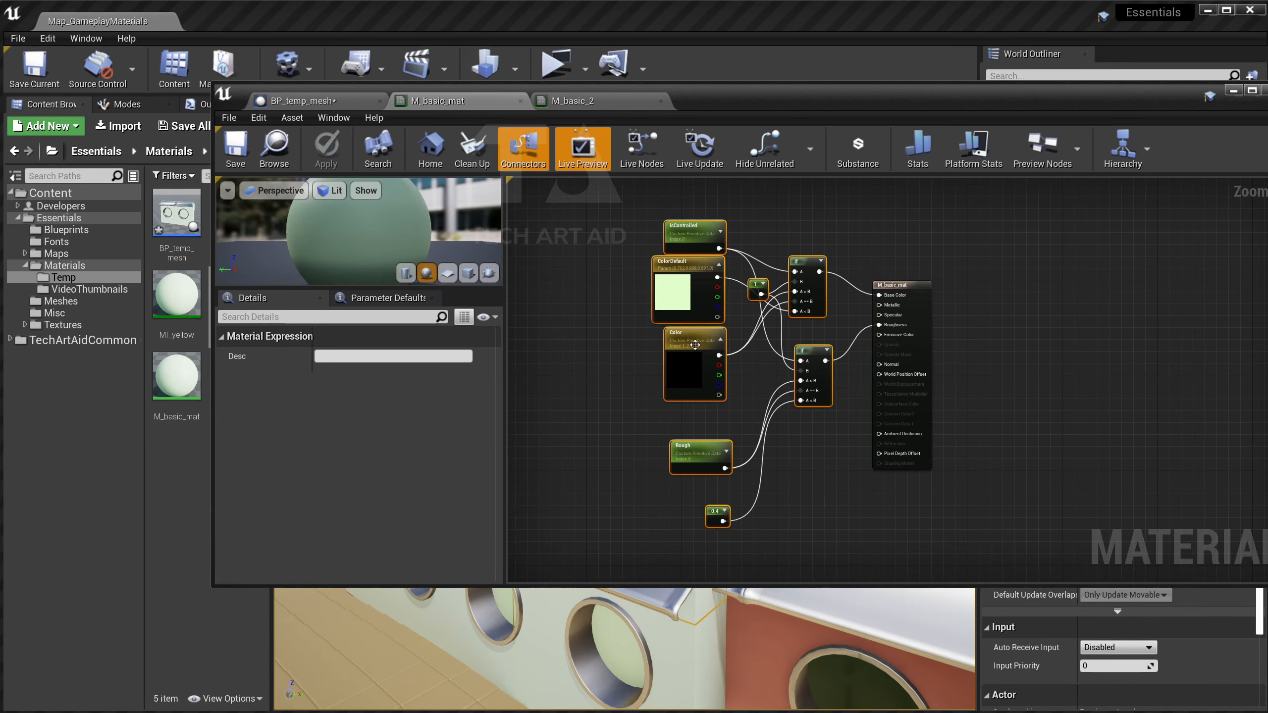
scroll(687, 220, up, 2)
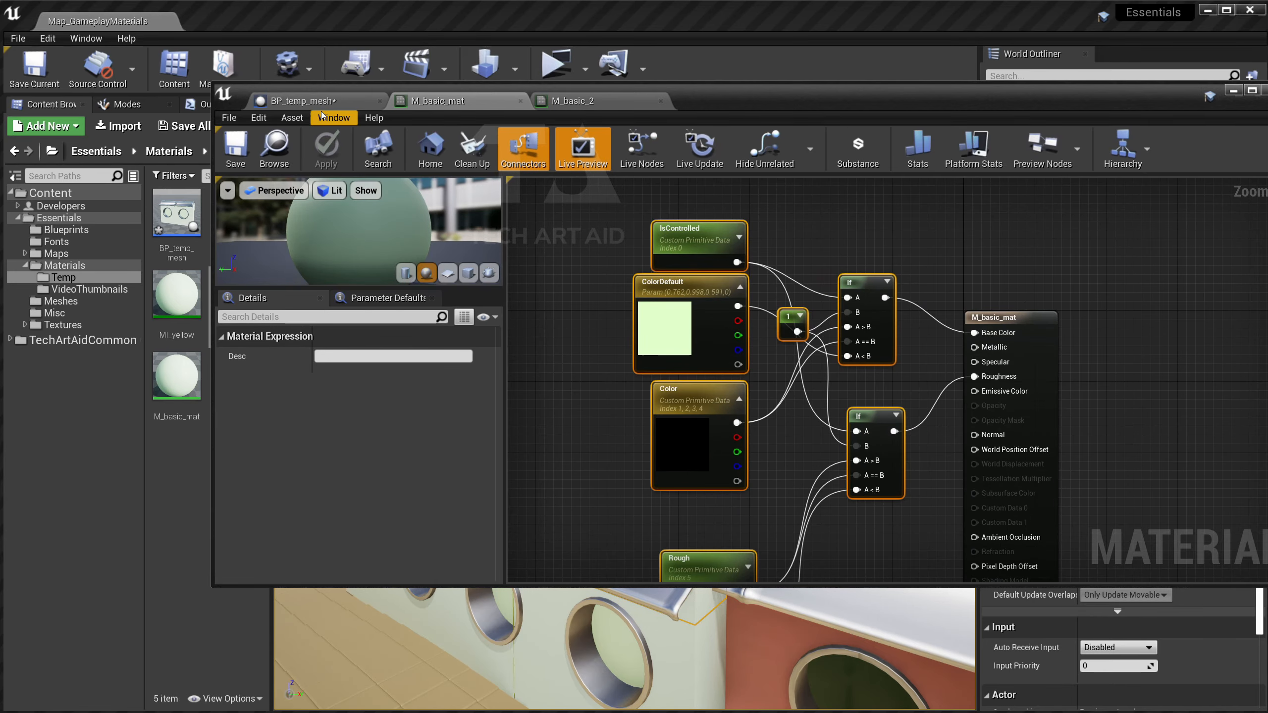
click(653, 299)
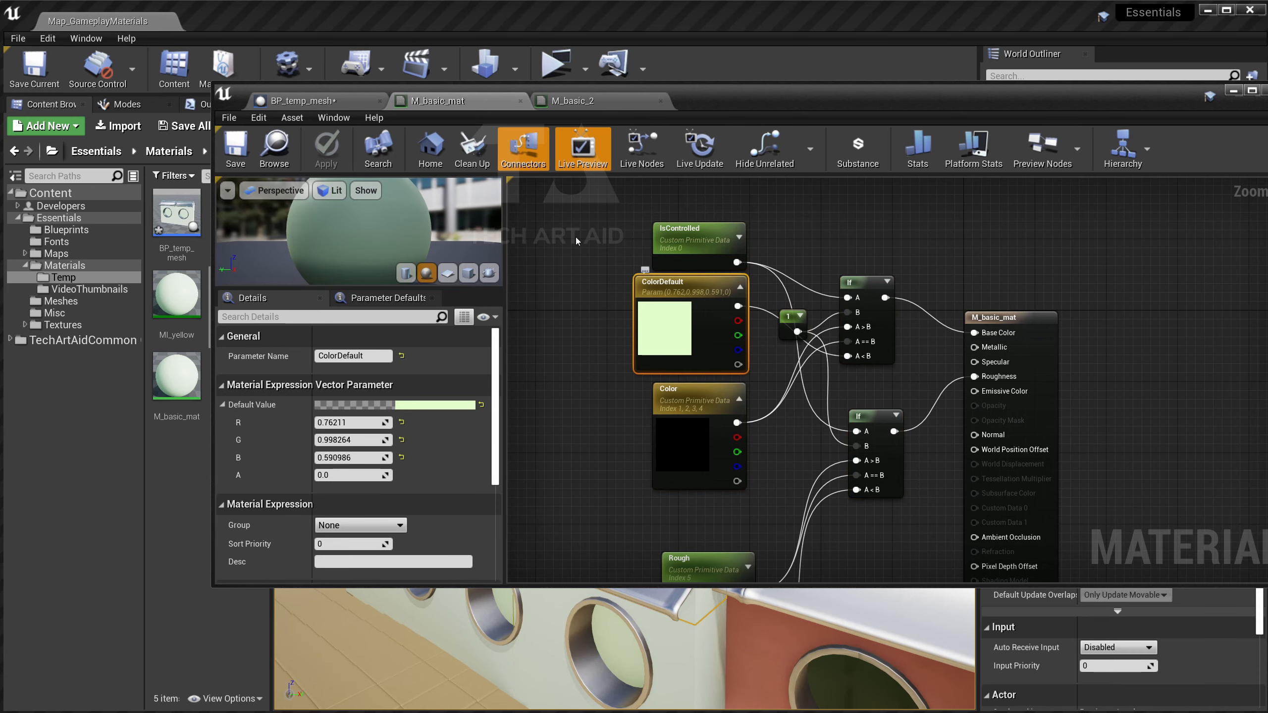
drag(320, 108, 332, 184)
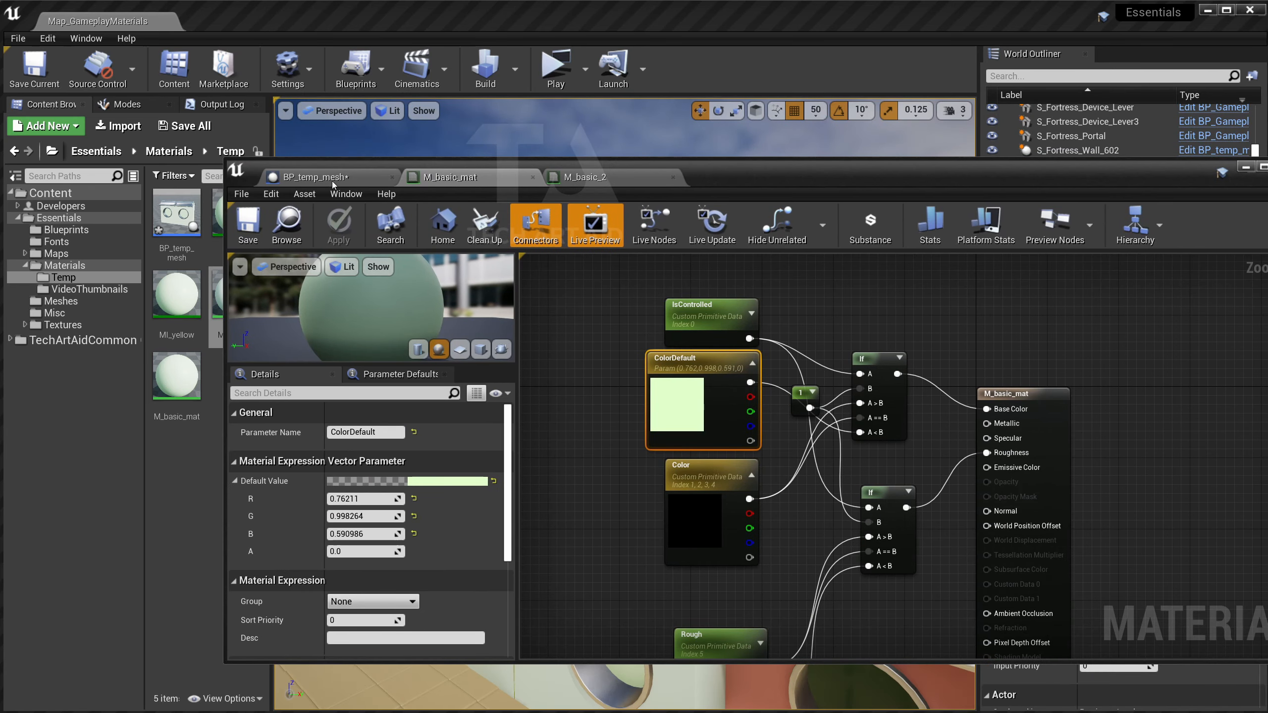
Compile BP_temp_mesh and play the level standalone, moving toward the blue building.
click(332, 184)
click(421, 234)
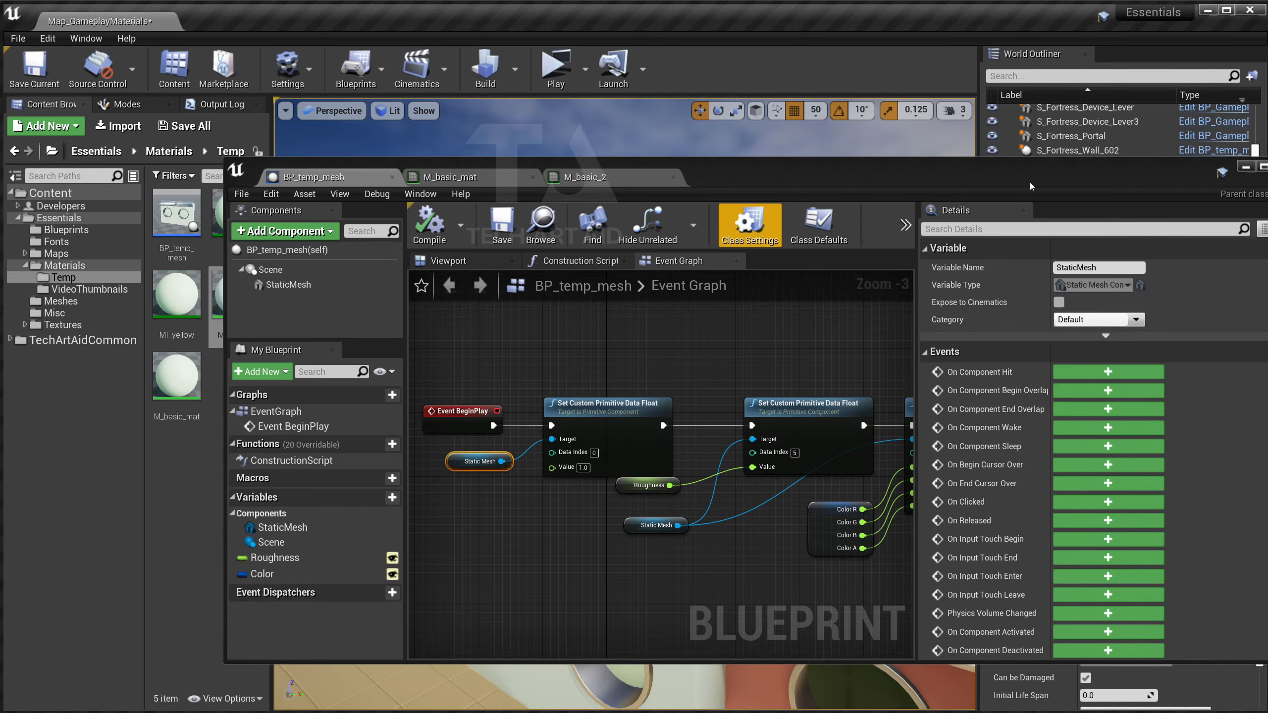
click(1244, 168)
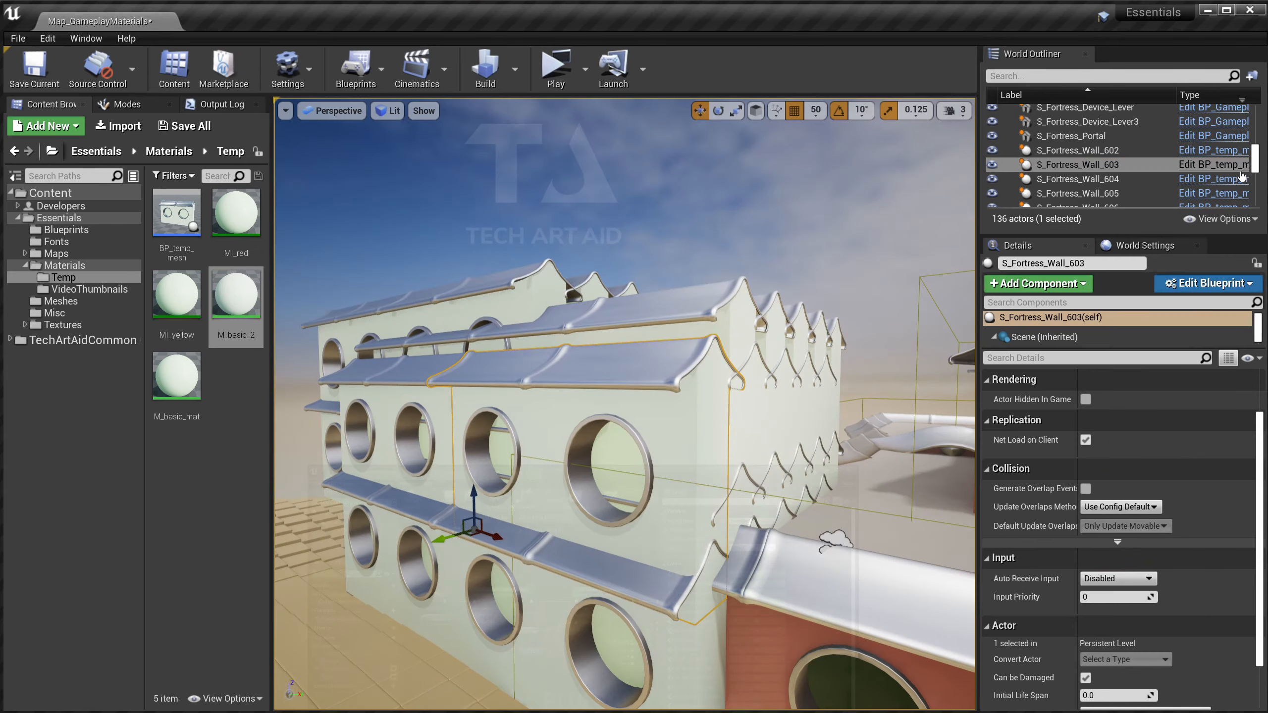
click(555, 69)
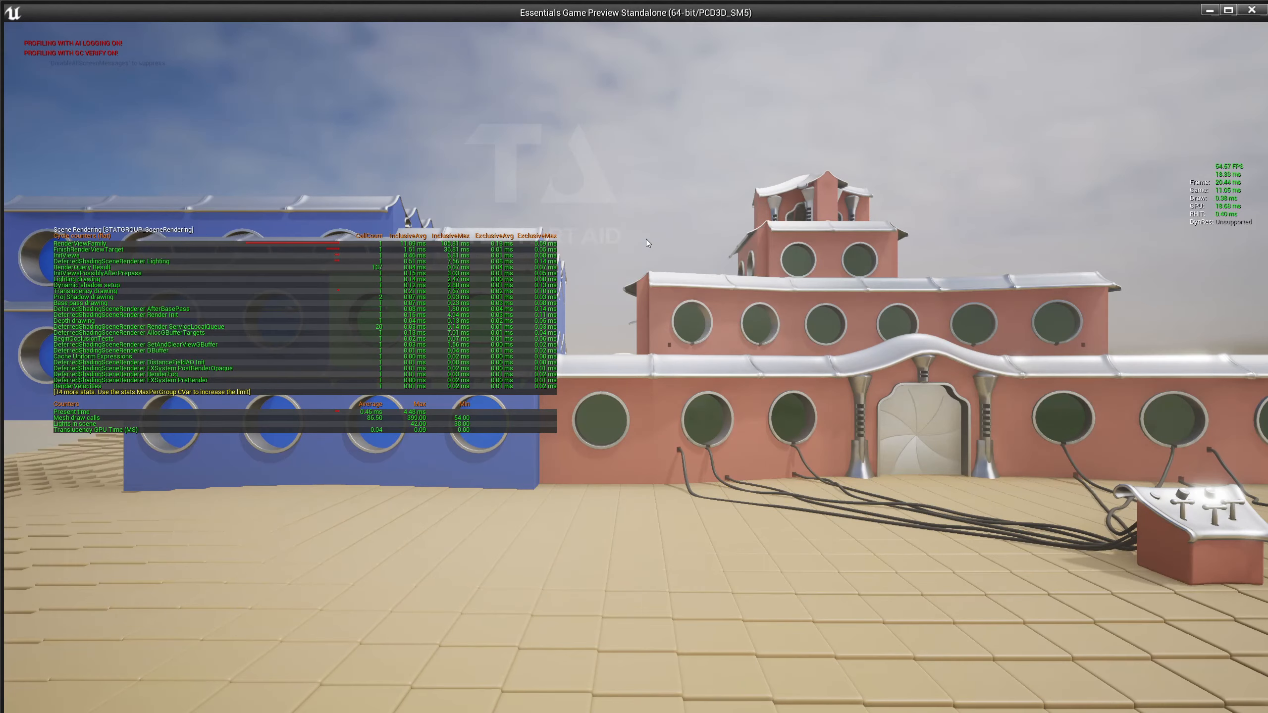
click(646, 239)
key(w)
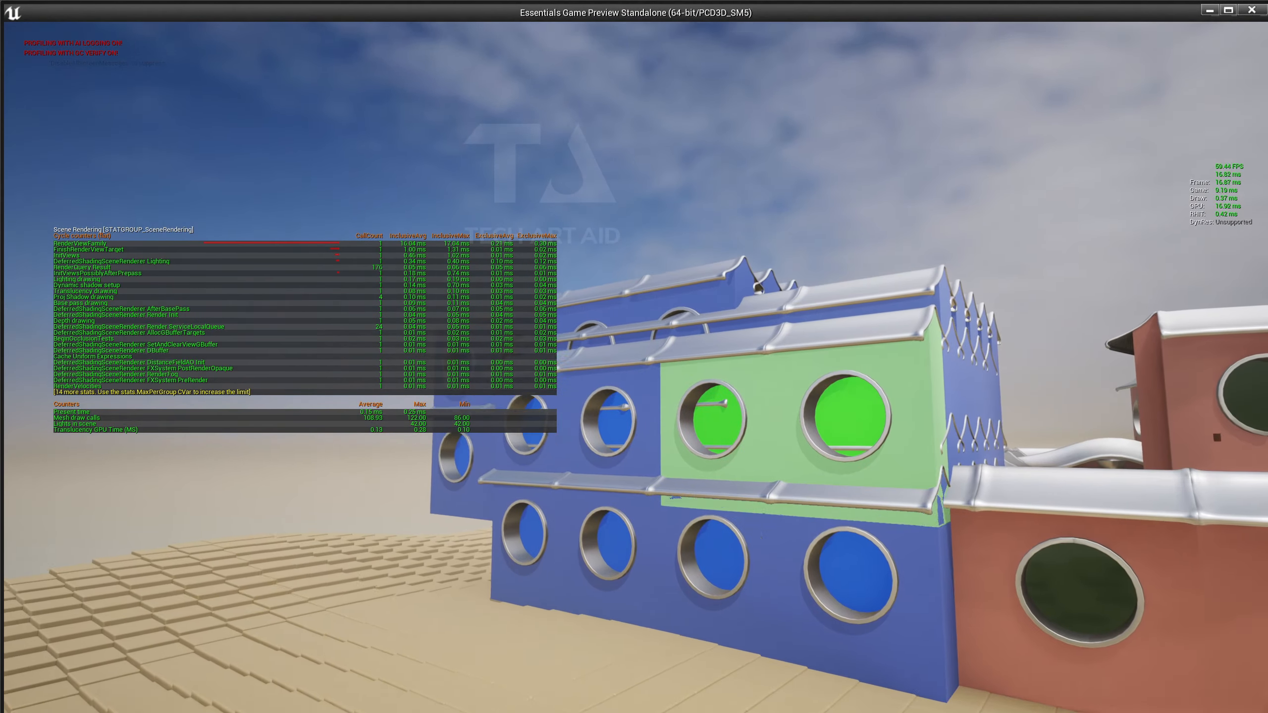
Exit the game preview and fly the viewport to the lever in front of the red building.
key(Escape)
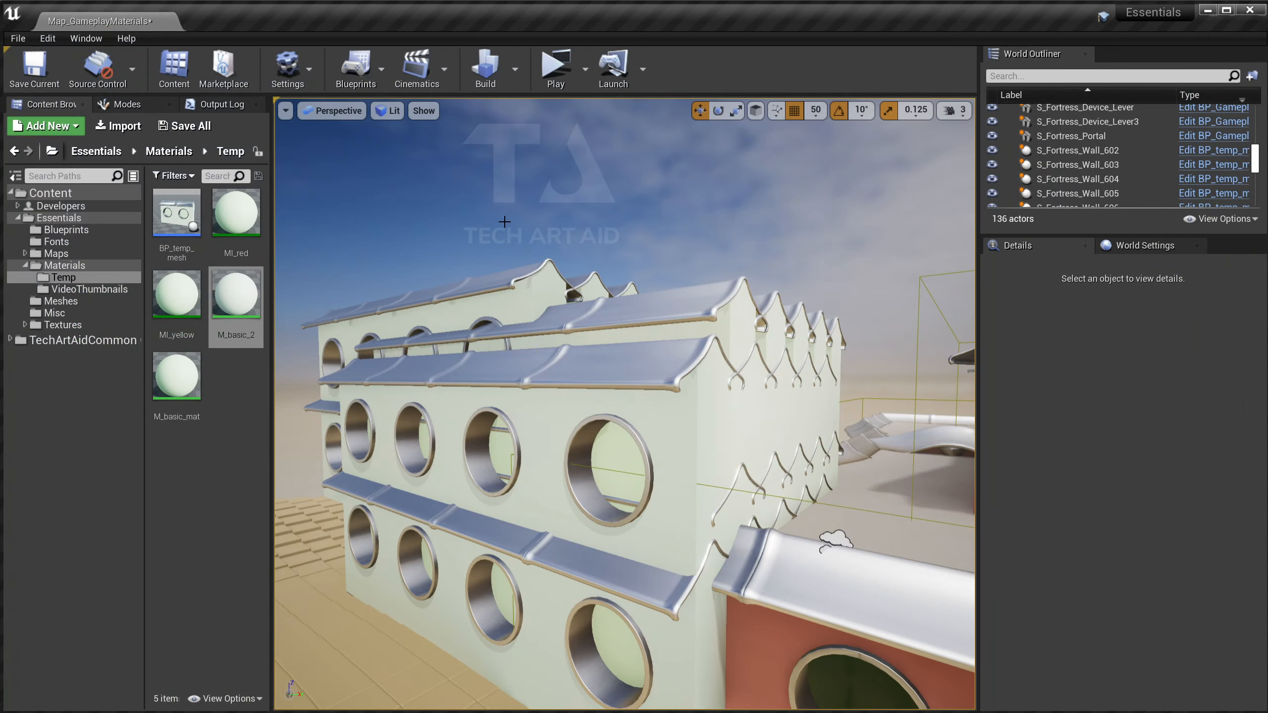
drag(504, 221, 495, 280)
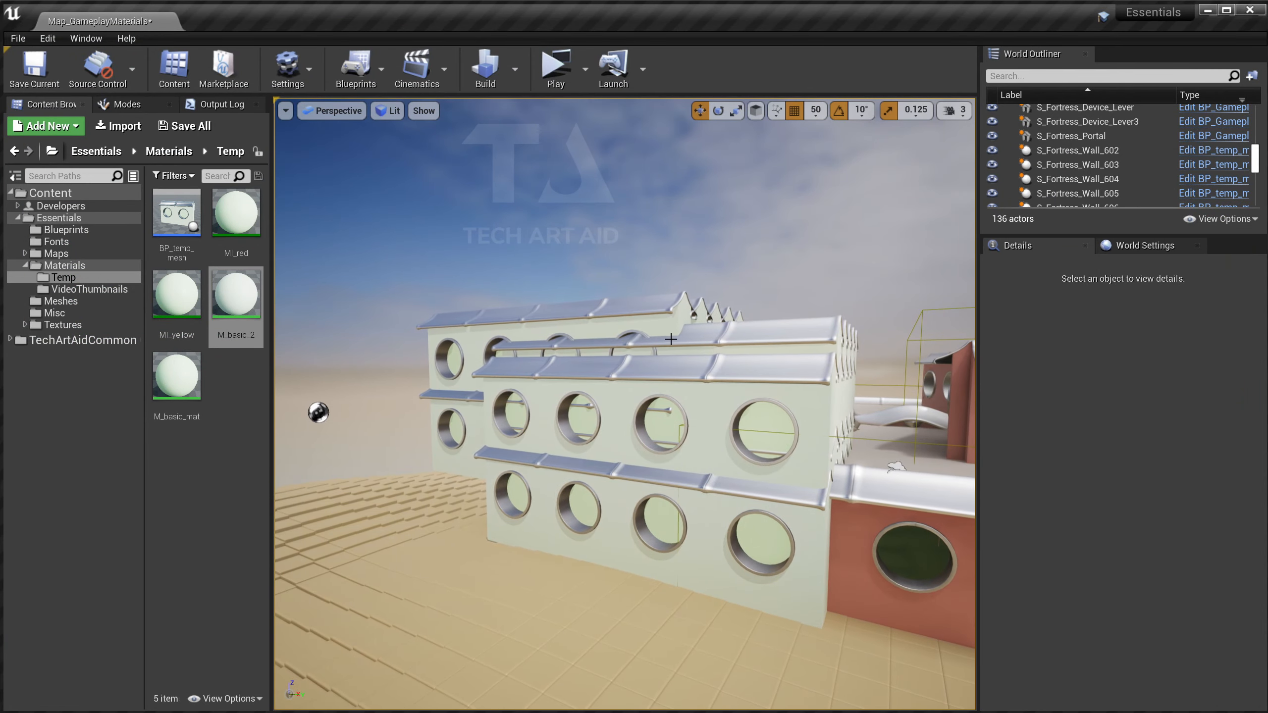
click(644, 439)
scroll(1094, 180, down, 3)
drag(1093, 231, 1093, 630)
scroll(1093, 532, down, 5)
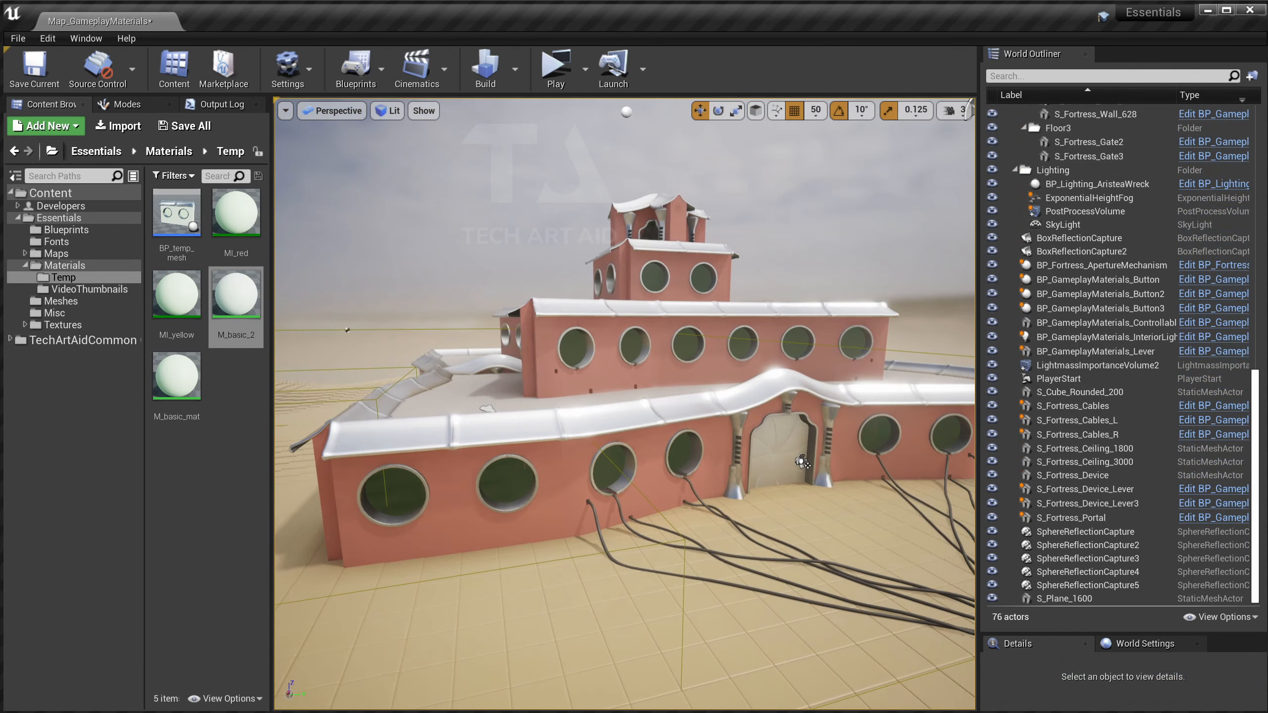
drag(675, 432, 675, 432)
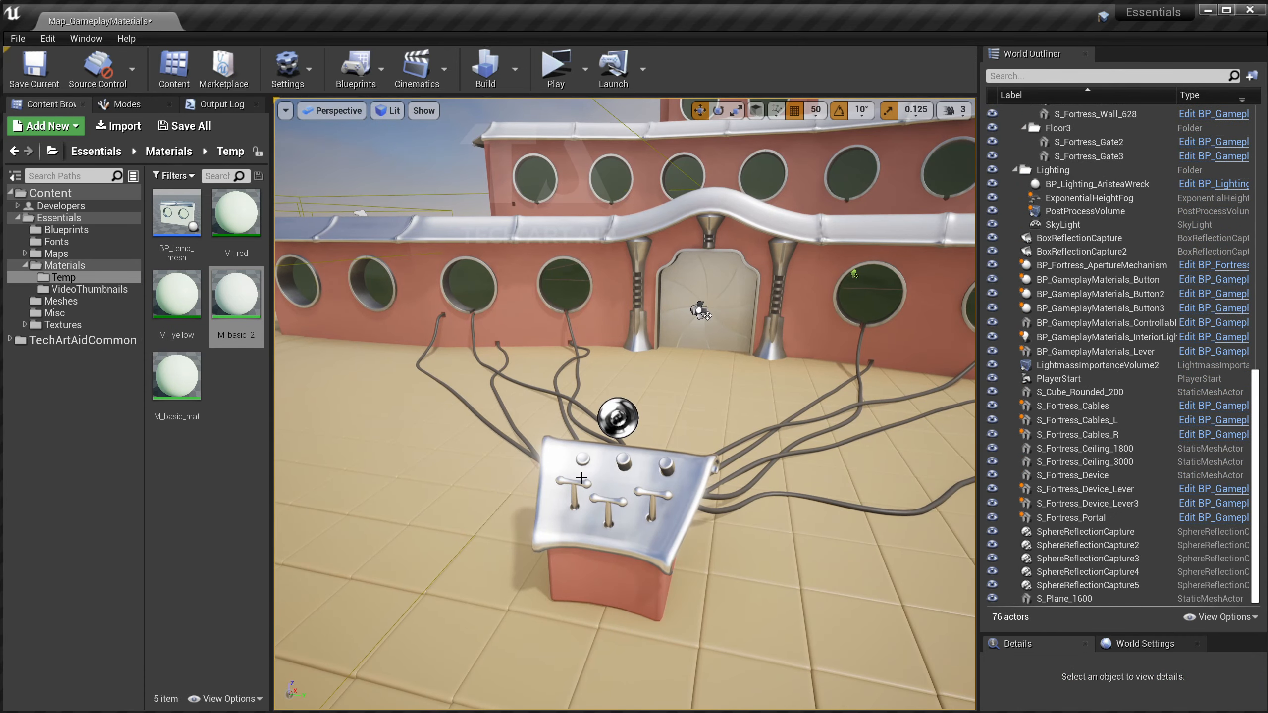
drag(543, 351, 543, 351)
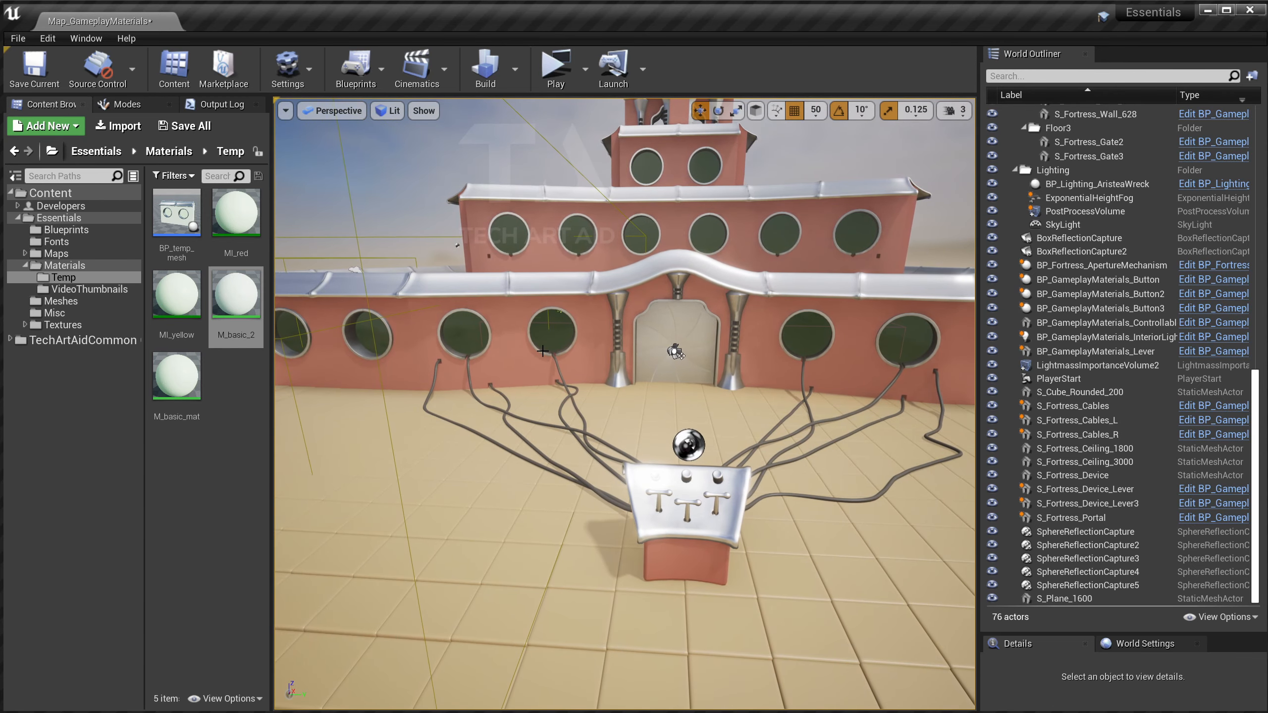
Select the lever and expand its Meshes to Control and Actors to Control lists.
click(659, 494)
drag(1050, 636, 1045, 198)
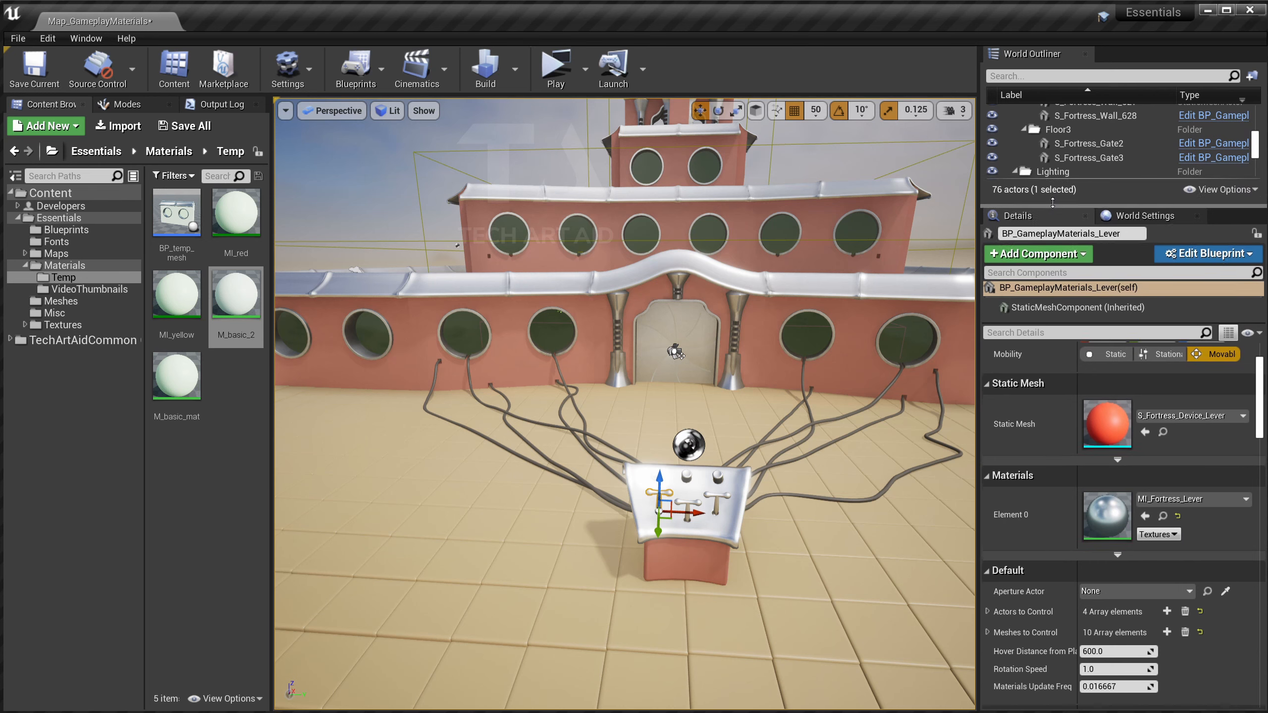
scroll(1005, 547, down, 2)
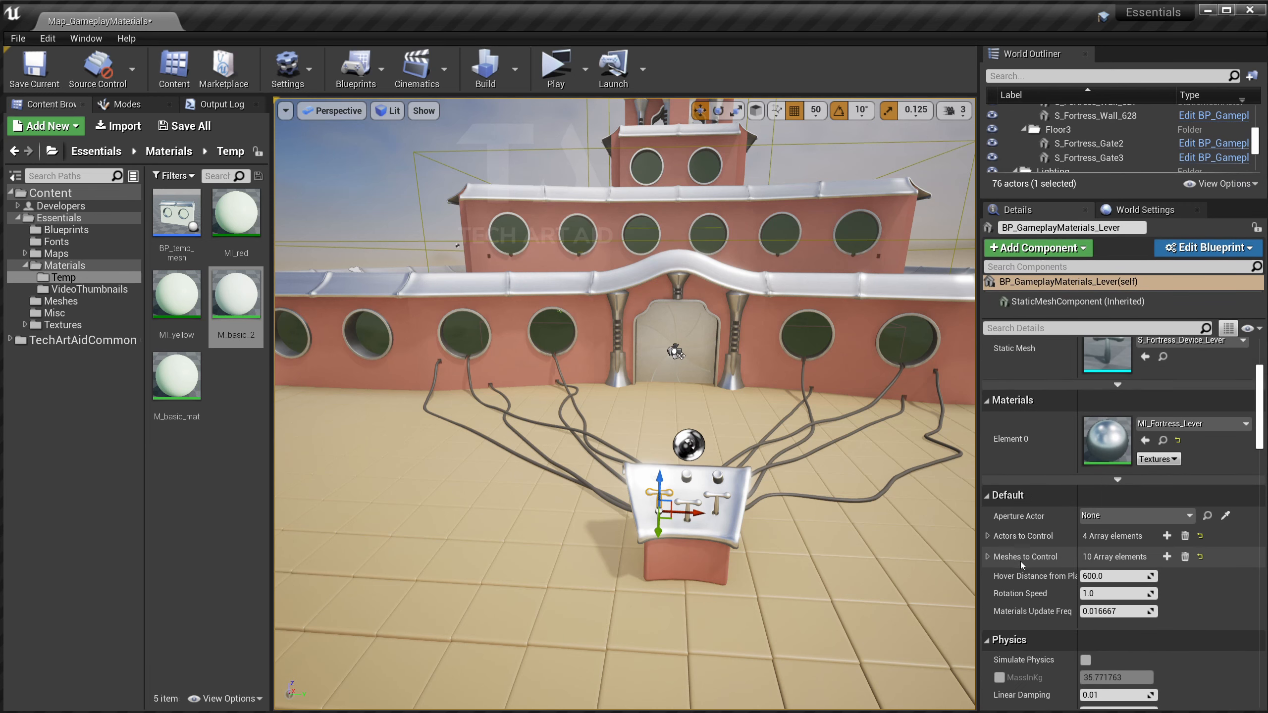
click(987, 556)
scroll(1004, 552, down, 3)
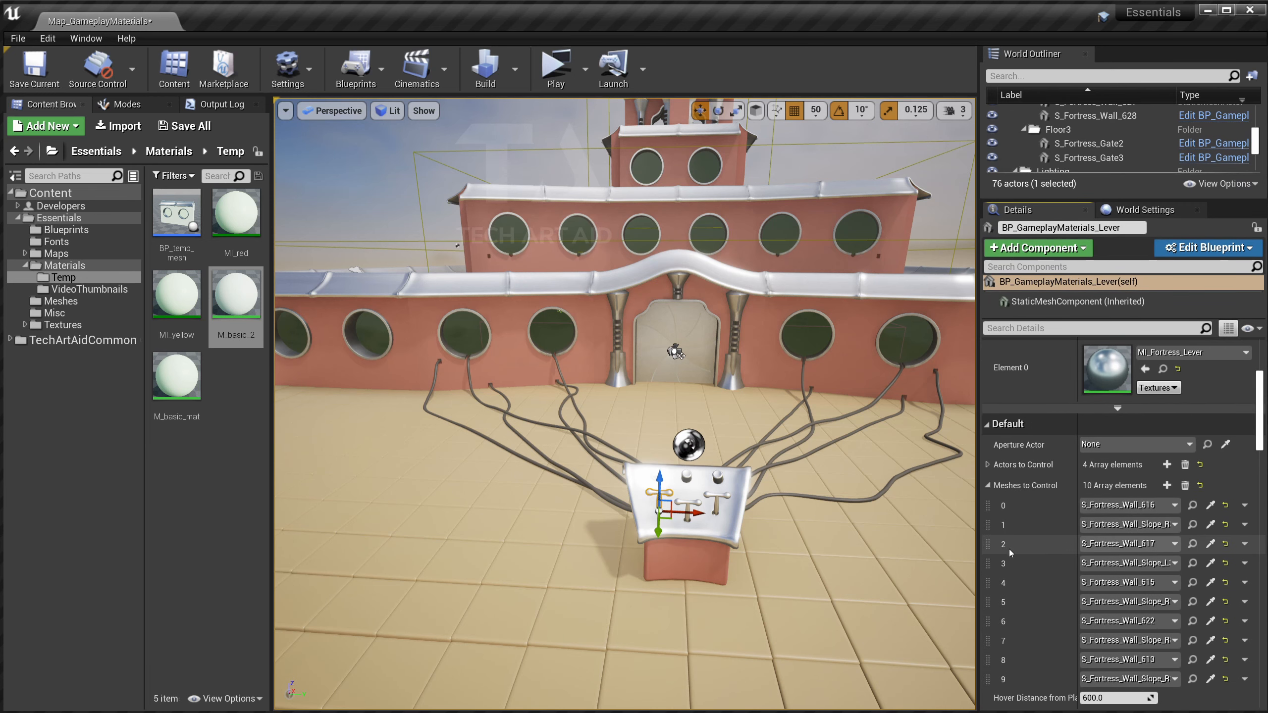
click(987, 465)
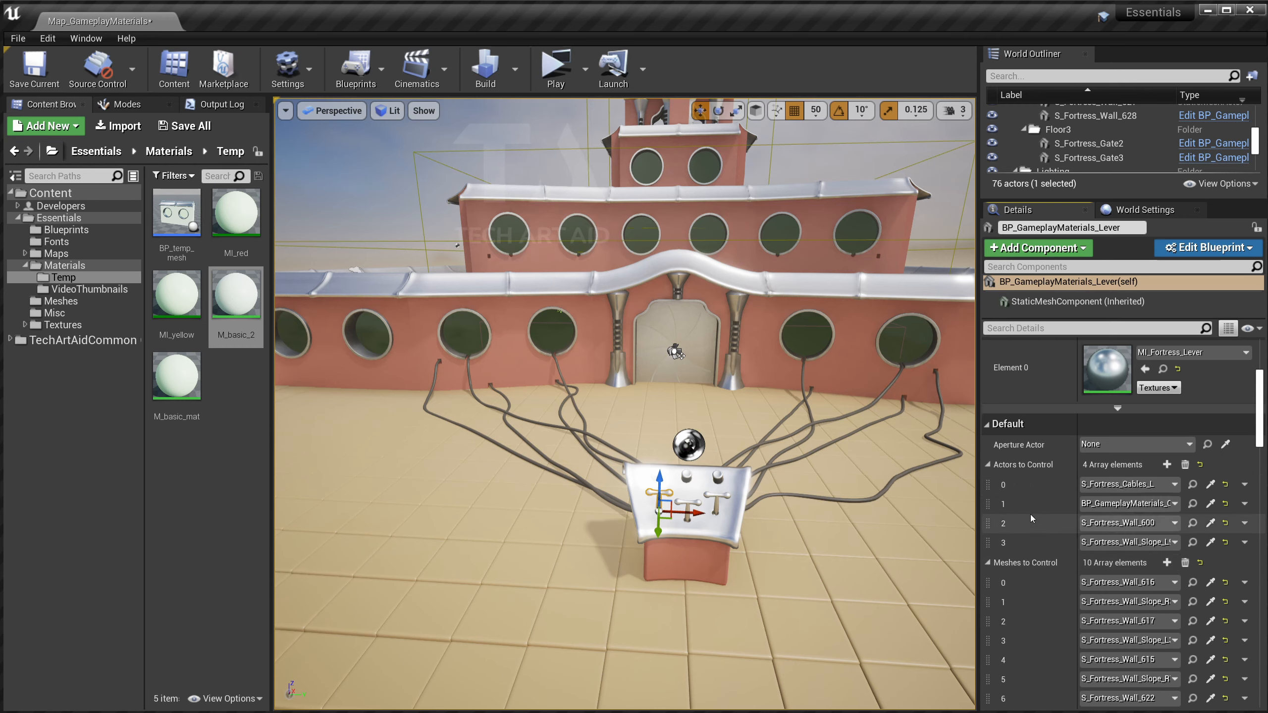
Add an extra Meshes to Control entry, undo it, and open the lever's Blueprint.
scroll(1030, 499, down, 3)
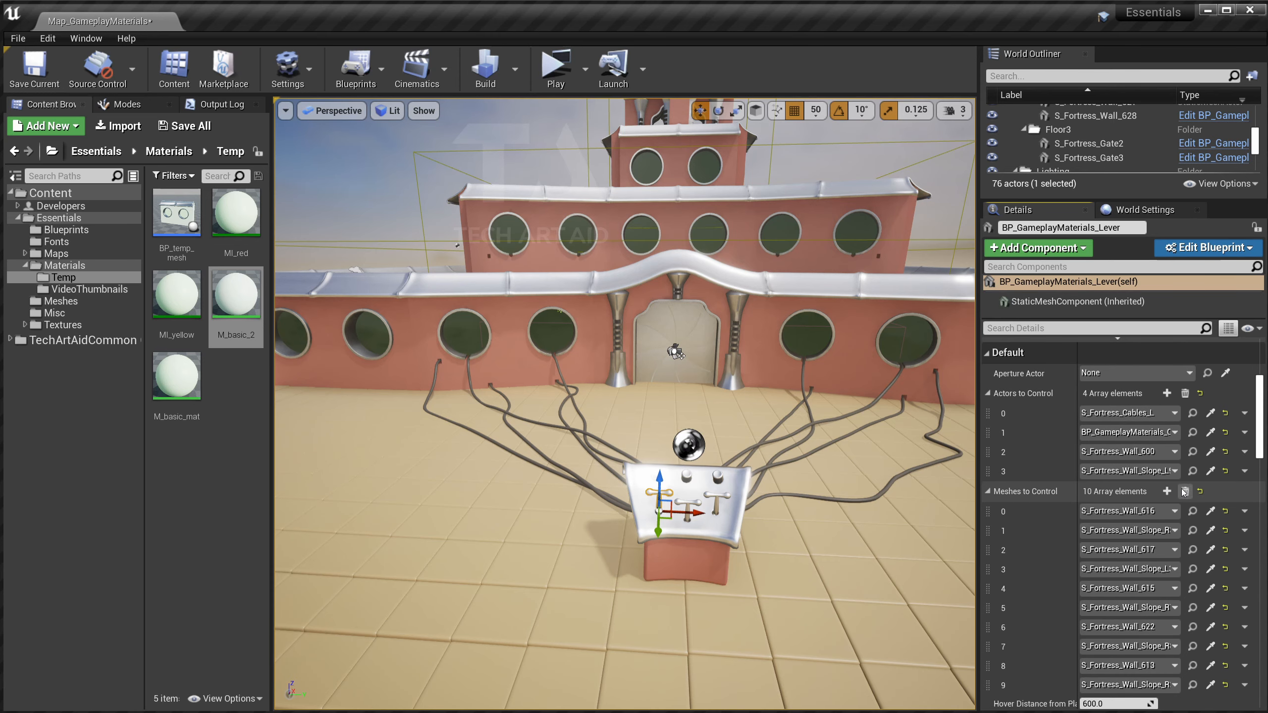
click(1167, 492)
scroll(1063, 585, down, 2)
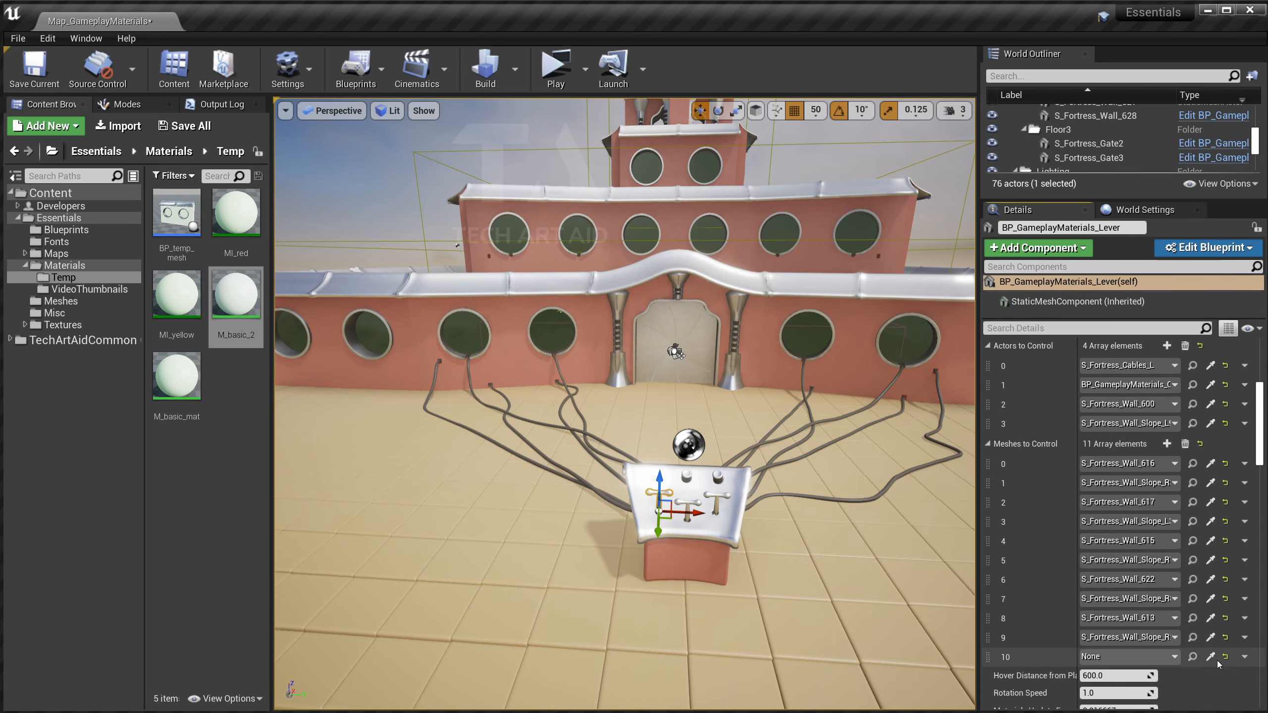
key(ctrl+z)
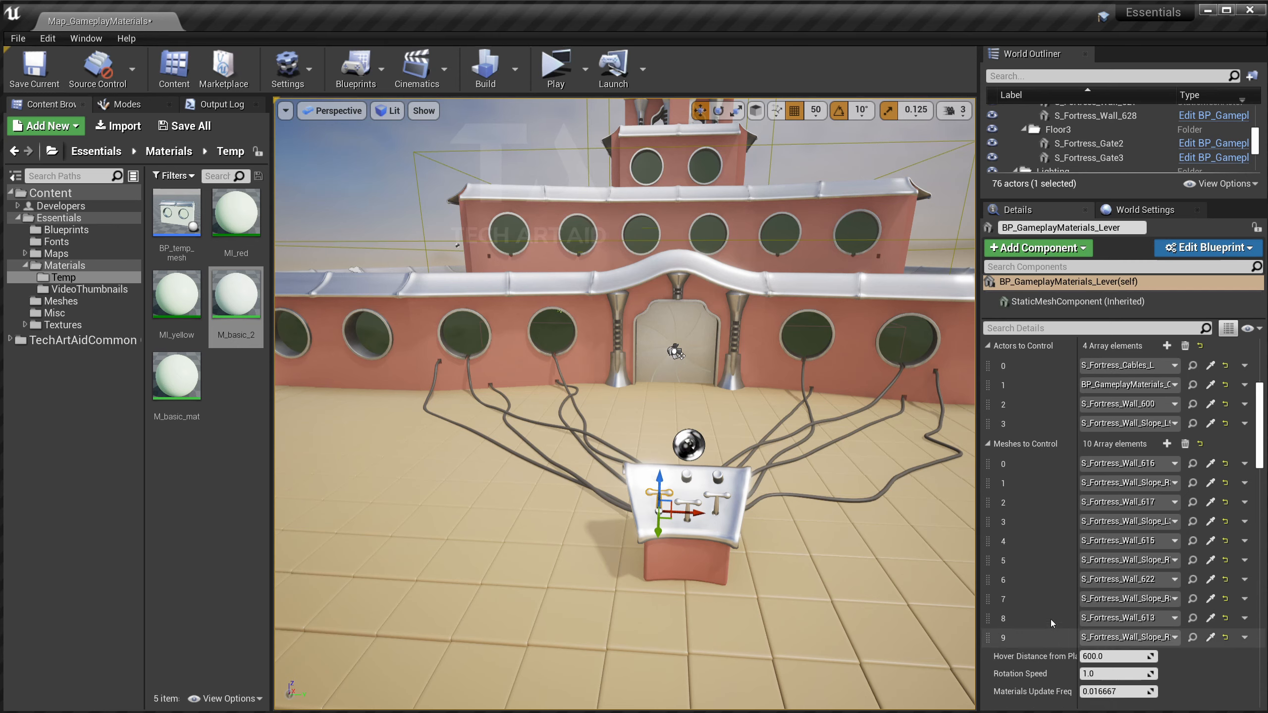
scroll(1032, 549, up, 4)
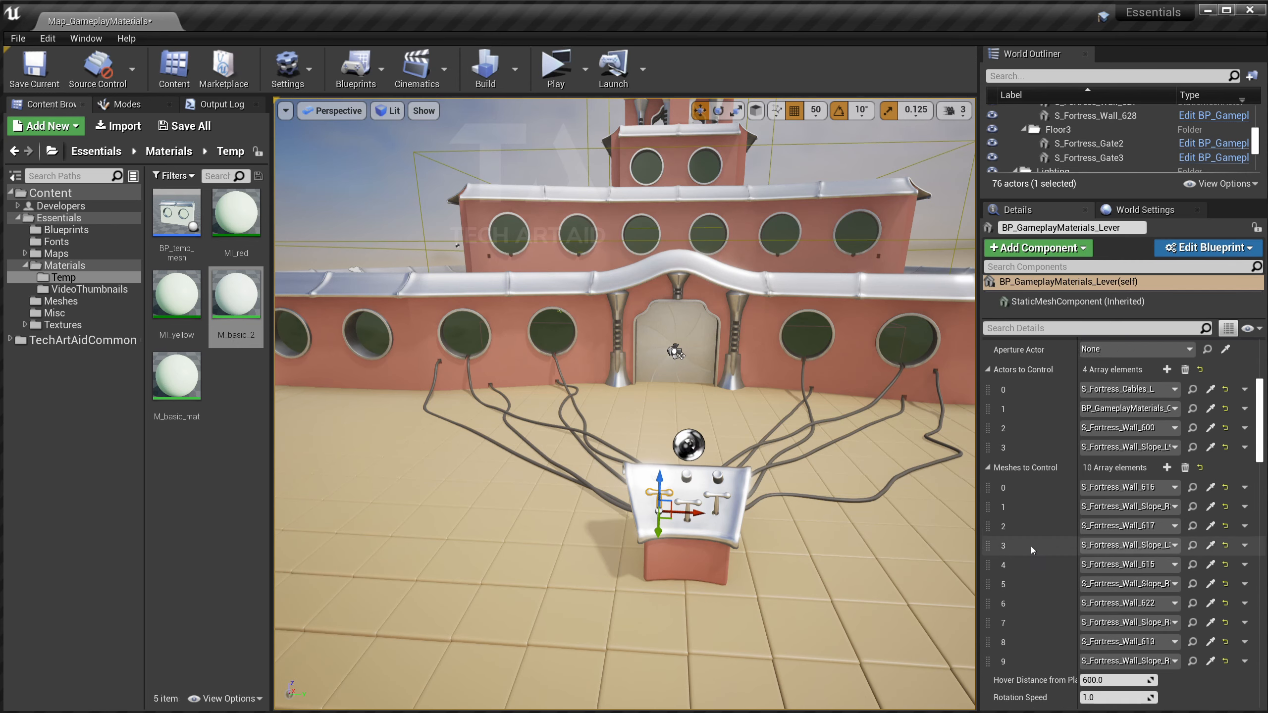
scroll(751, 455, up, 3)
double_click(751, 454)
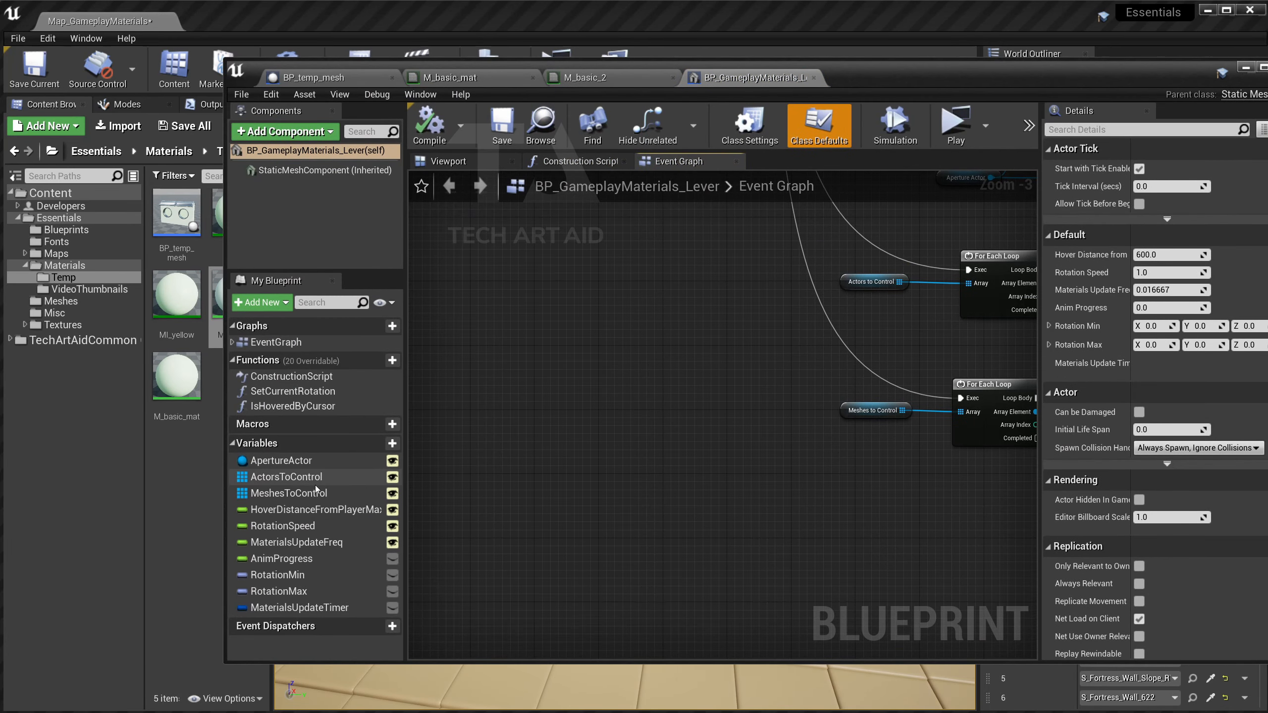
Inspect ActorsToControl and MeshesToControl, keeping MeshesToControl's container type as Array.
click(350, 477)
click(368, 493)
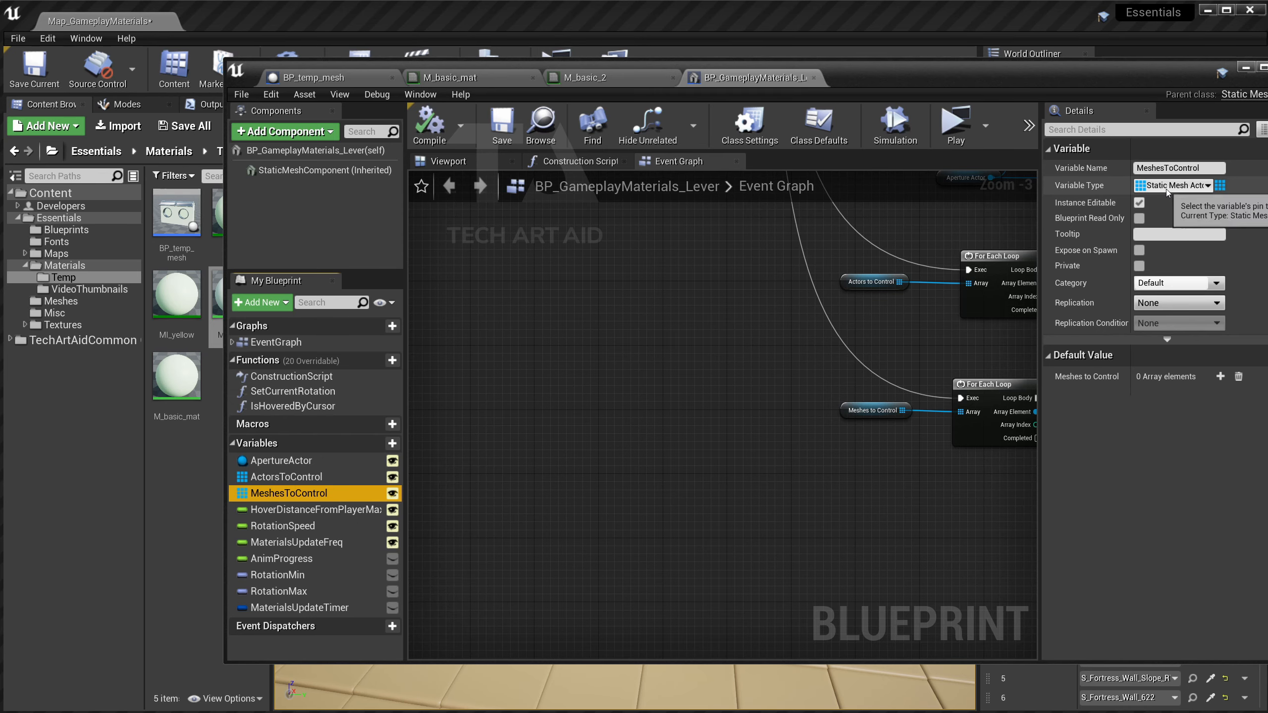
drag(1012, 144, 868, 136)
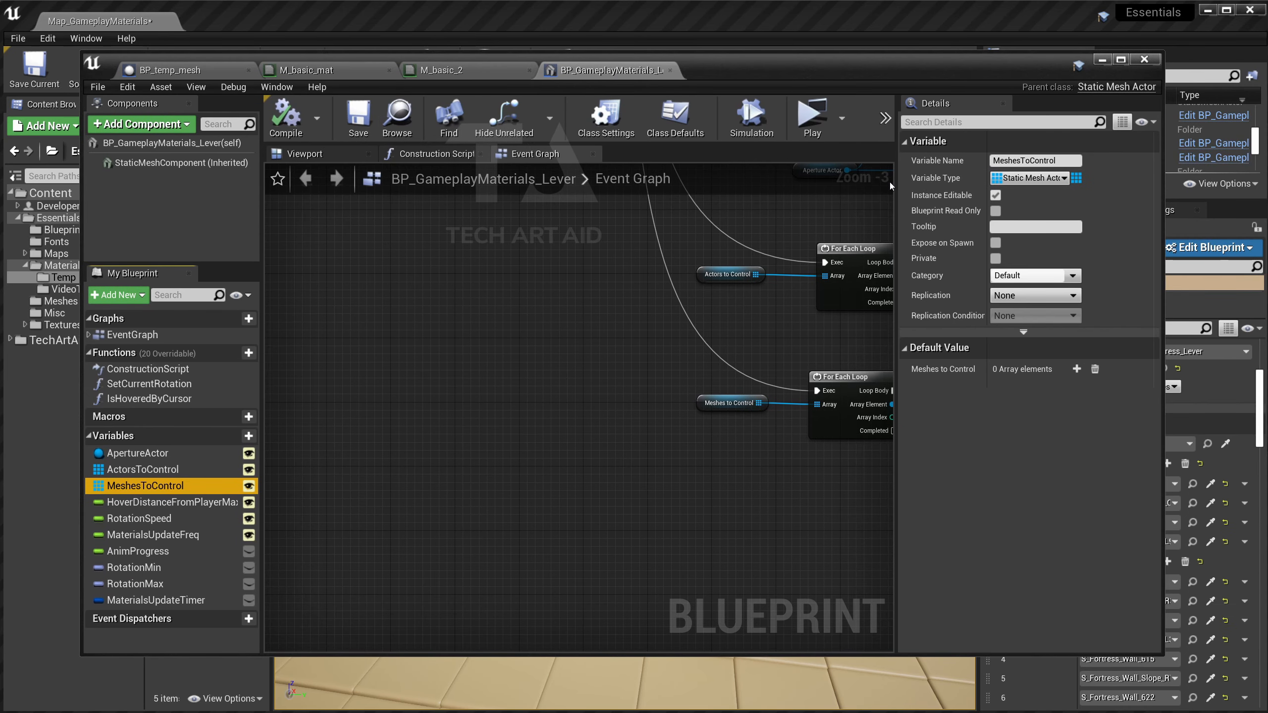
drag(896, 182, 808, 182)
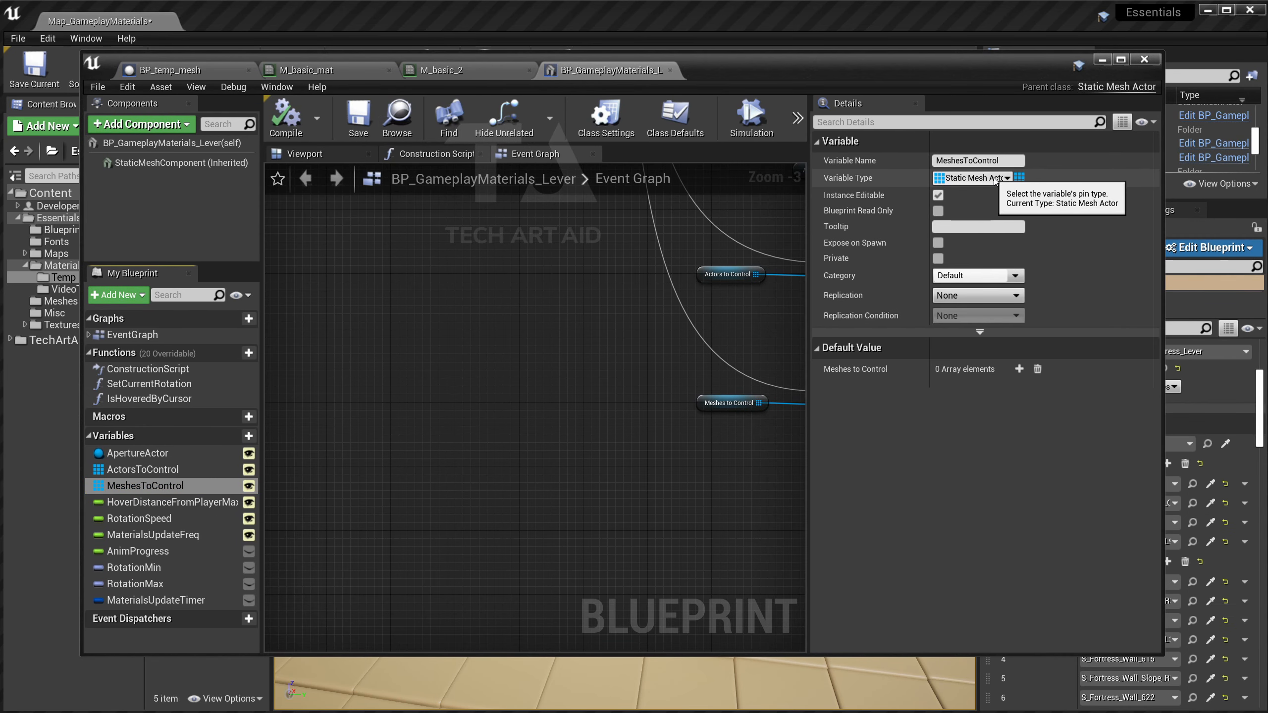
click(1019, 177)
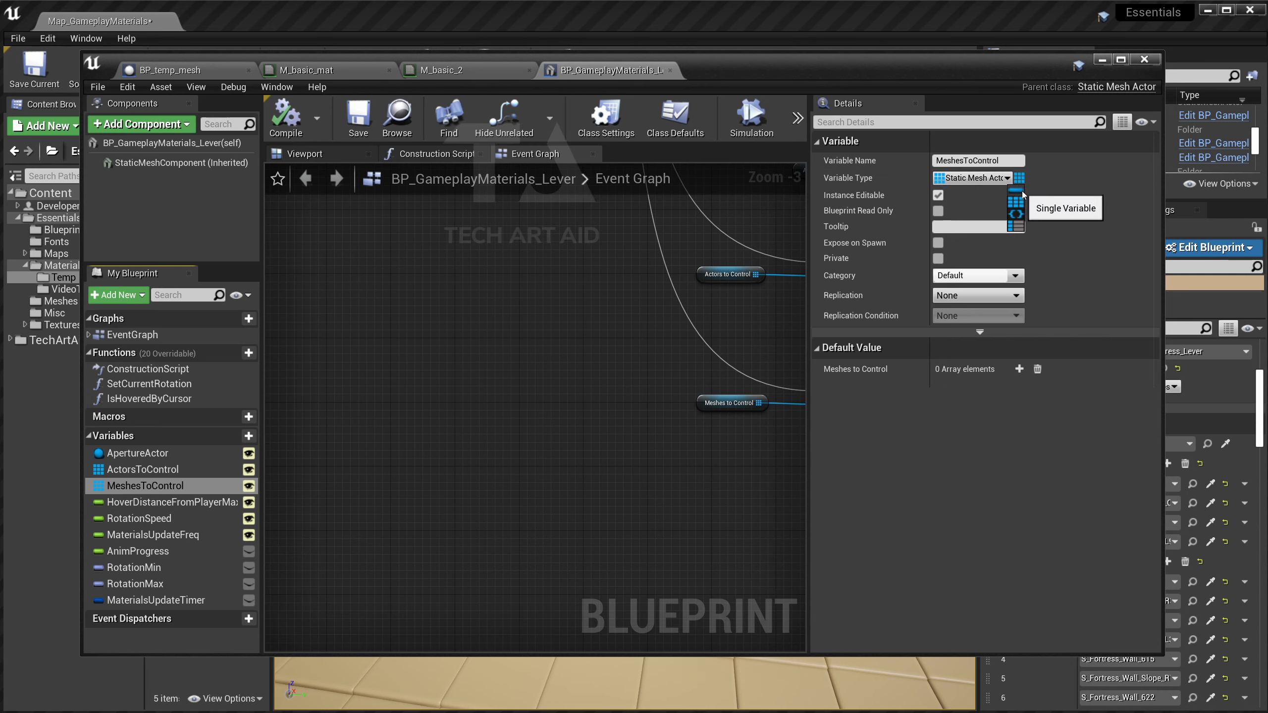
click(1074, 172)
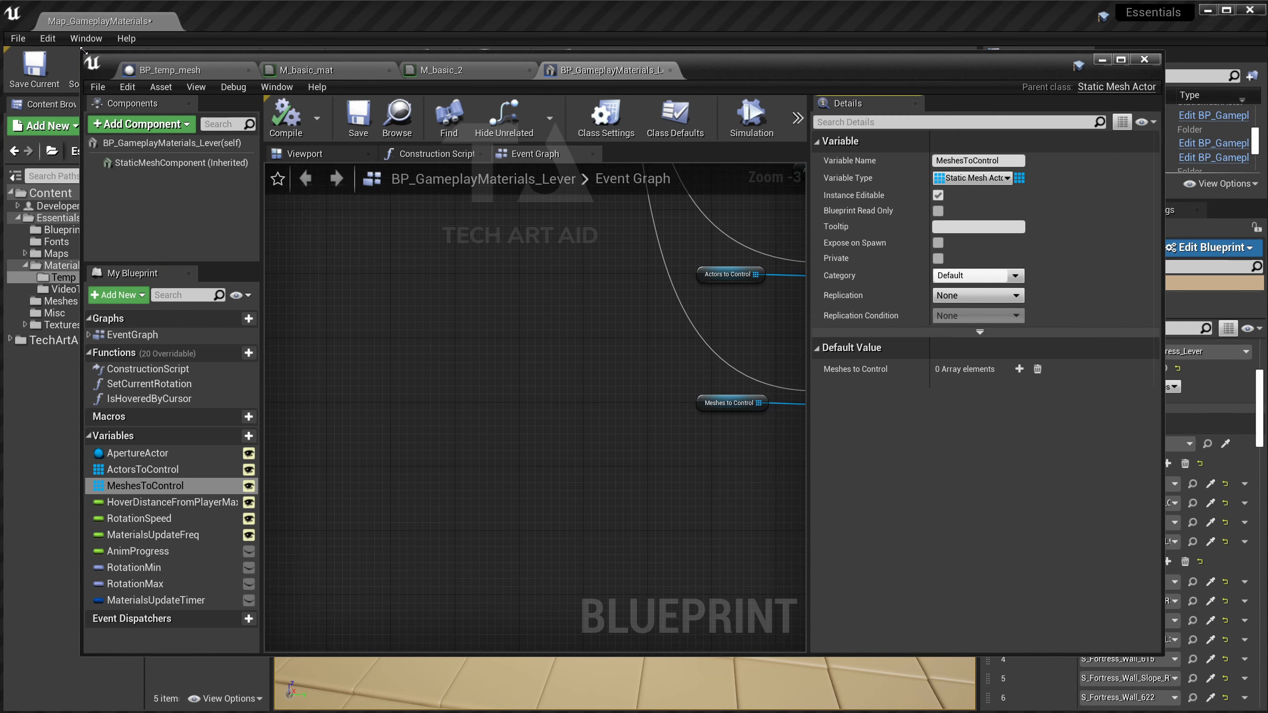
drag(83, 50, 257, 62)
Examine the For Each Loop, Actors to Control, Set Material Progress and Set Custom Primitive Data nodes.
drag(517, 73, 580, 69)
scroll(690, 305, down, 2)
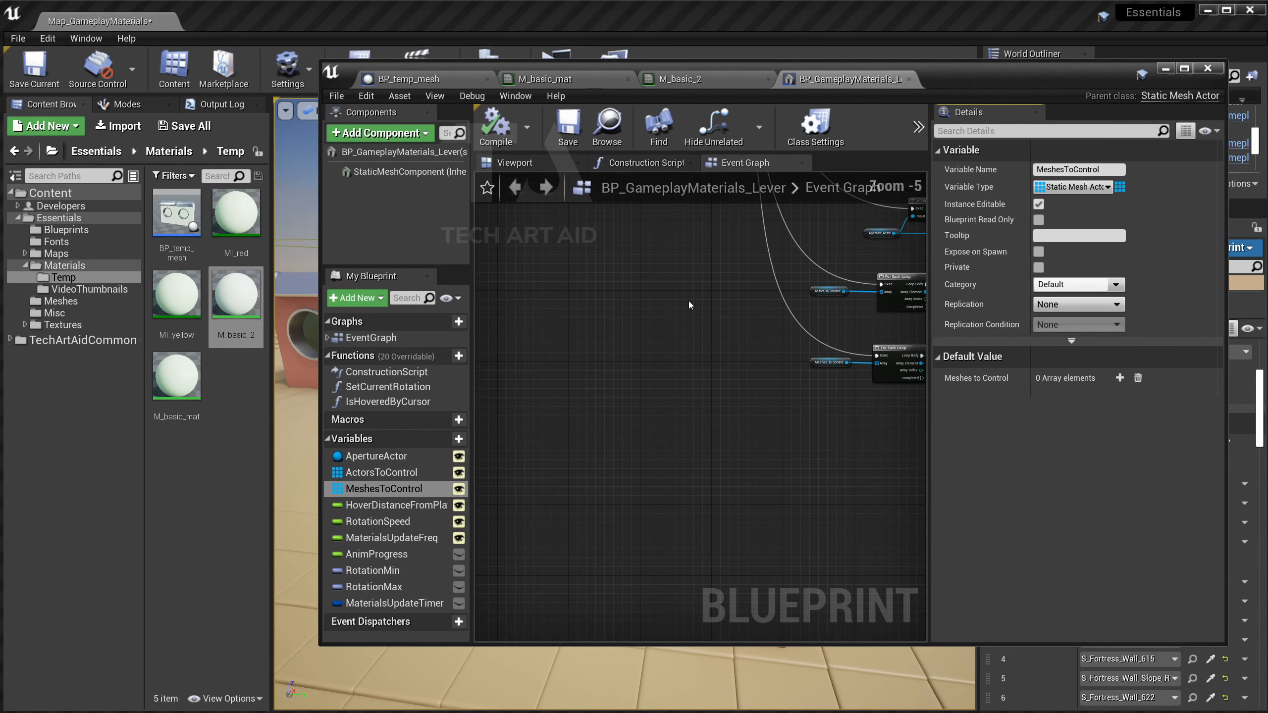
scroll(690, 305, up, 3)
right_drag(898, 377, 716, 438)
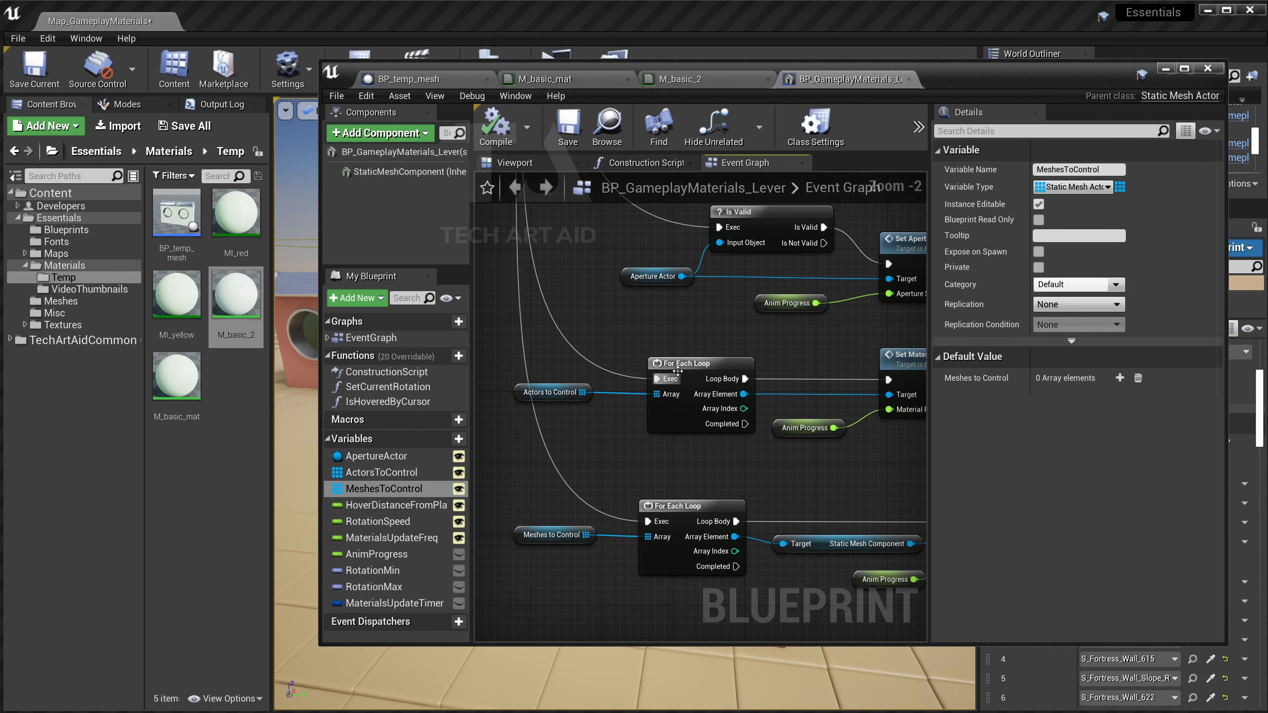
click(678, 370)
click(554, 394)
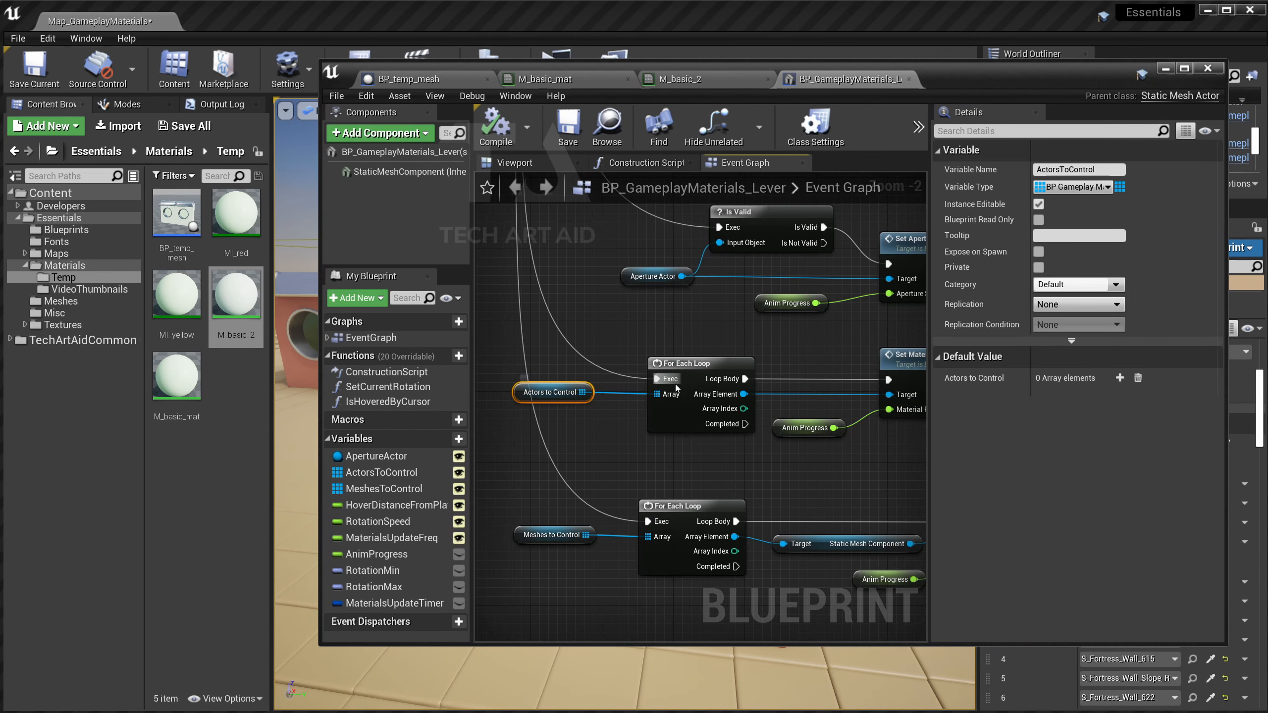
right_drag(746, 463, 594, 462)
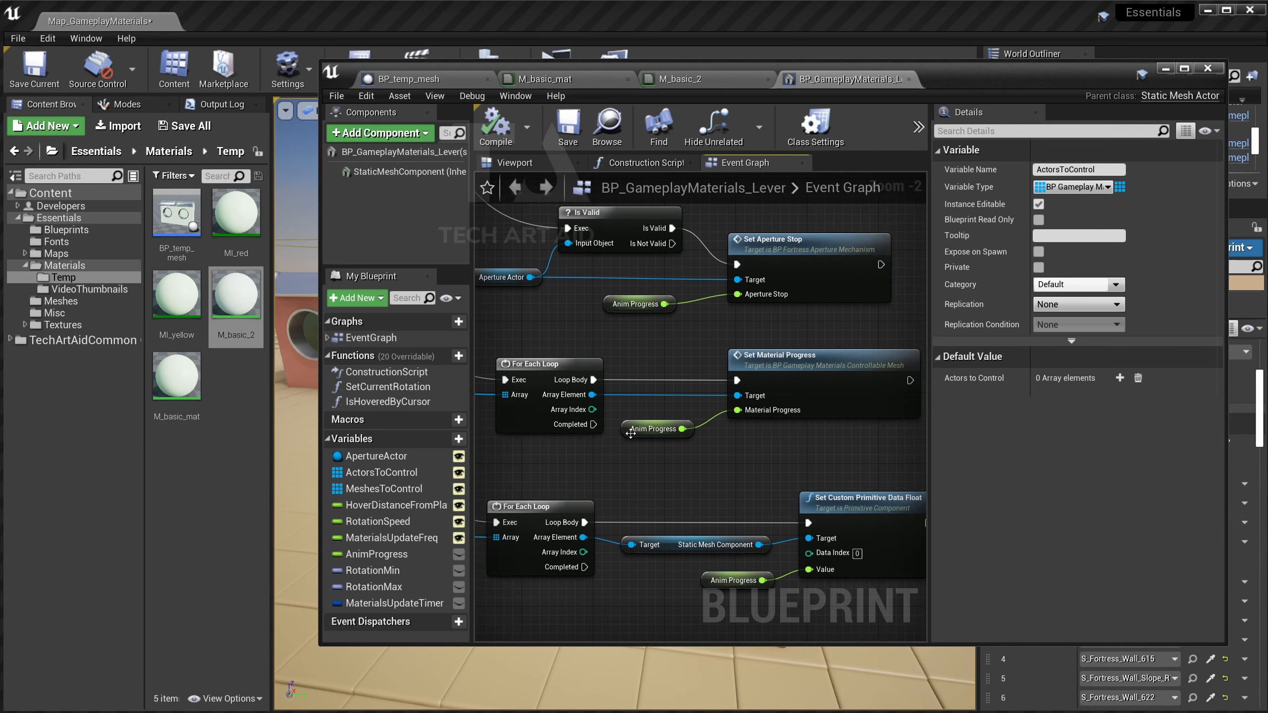
click(824, 382)
right_drag(801, 459, 829, 381)
click(799, 450)
Recentre on the loop nodes and open the Set Material Progress function definition.
scroll(535, 452, down, 1)
mouse_move(534, 452)
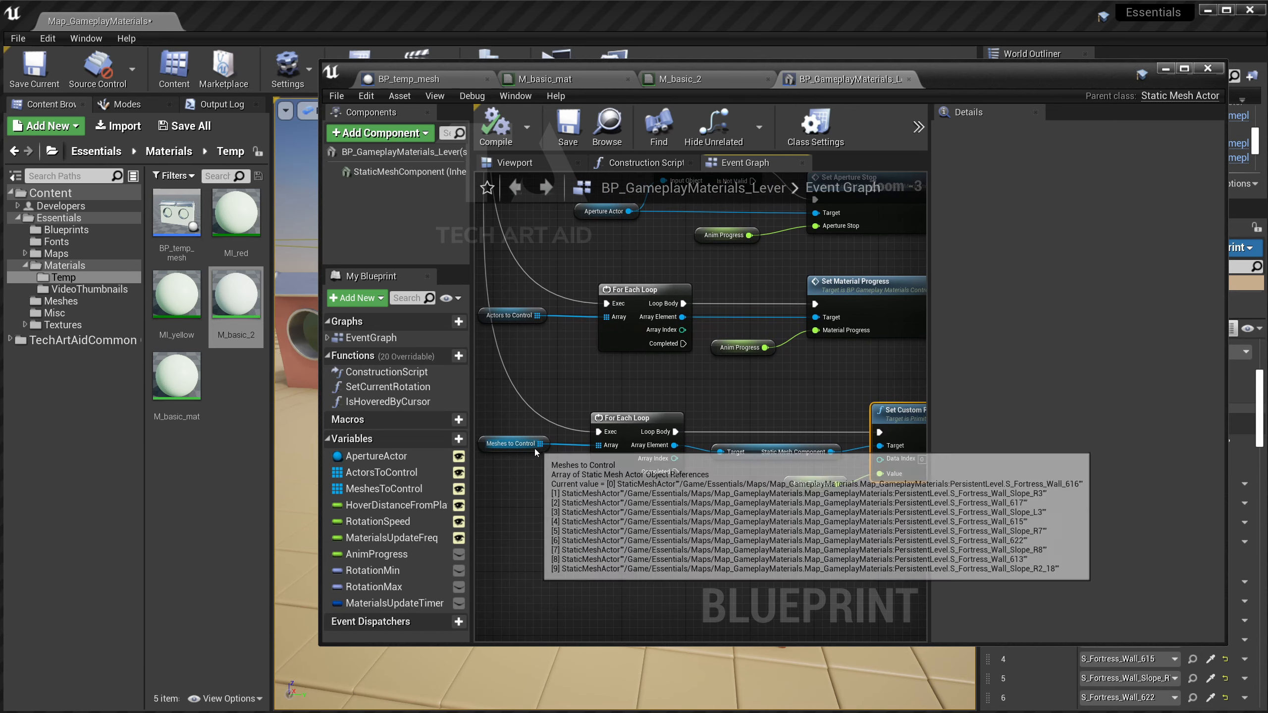
right_drag(730, 482, 634, 480)
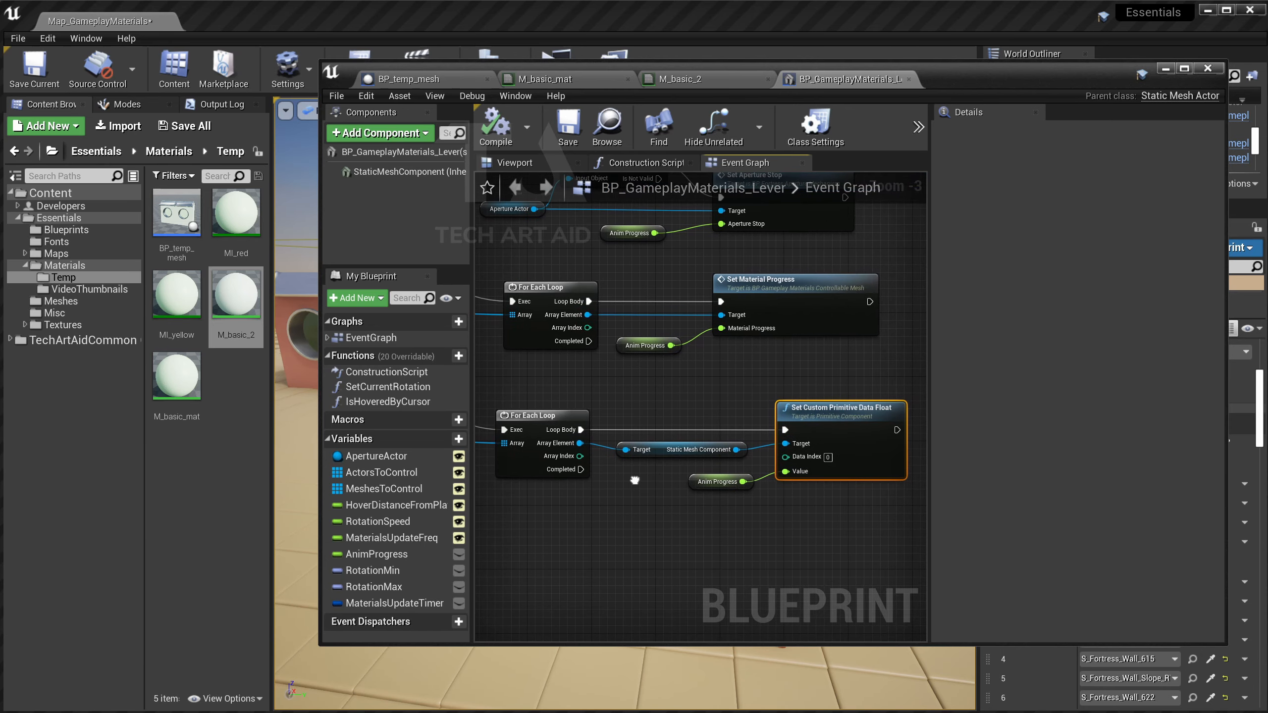
drag(320, 395, 156, 395)
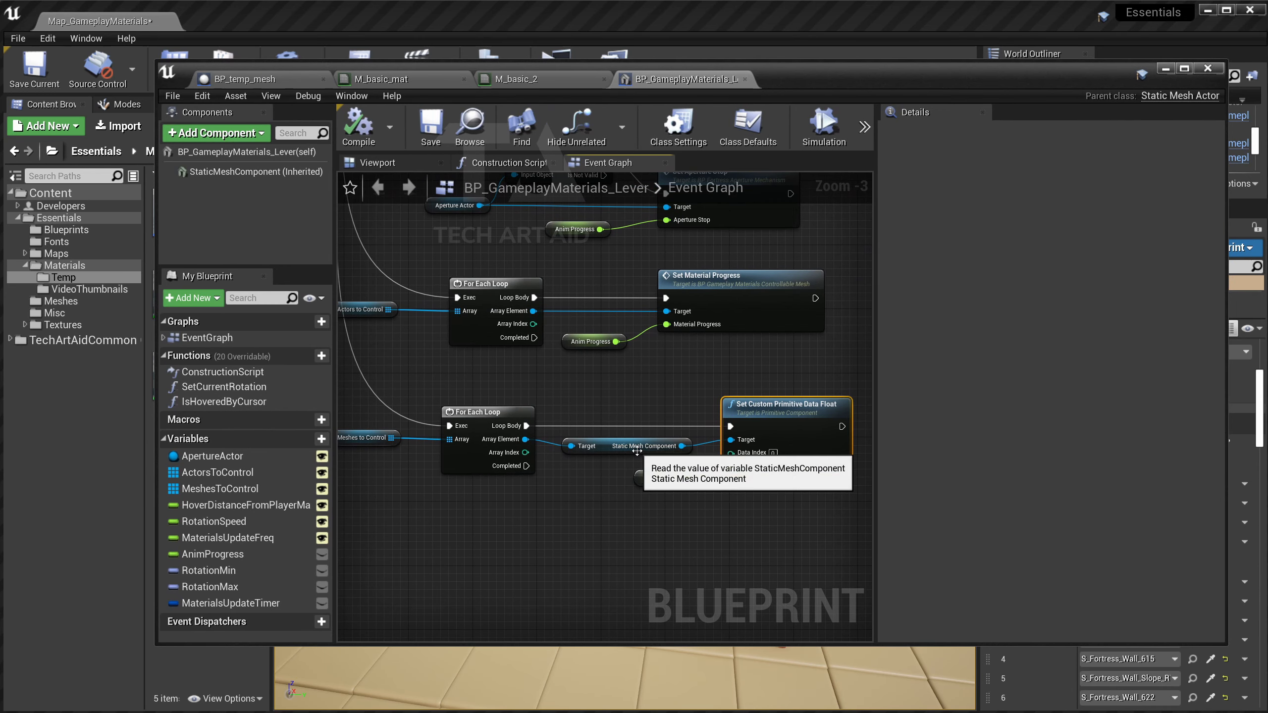
right_drag(624, 499, 615, 508)
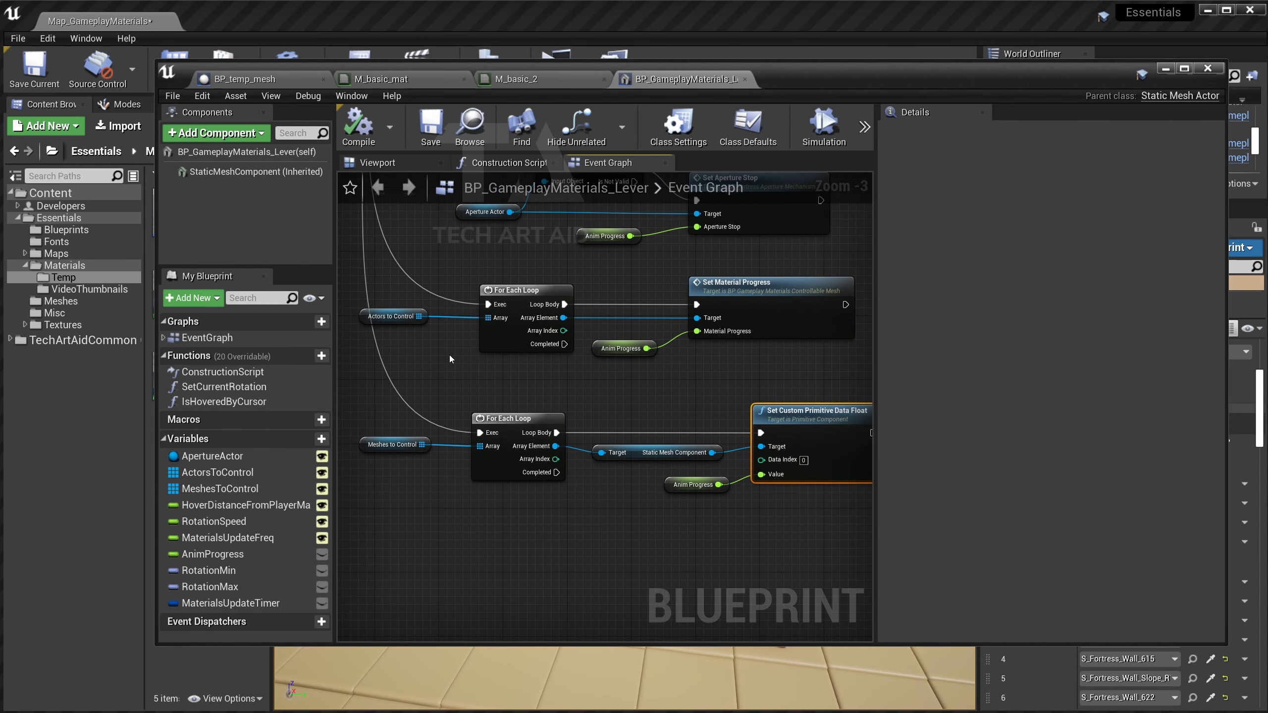
click(401, 316)
right_drag(675, 373, 666, 434)
click(724, 360)
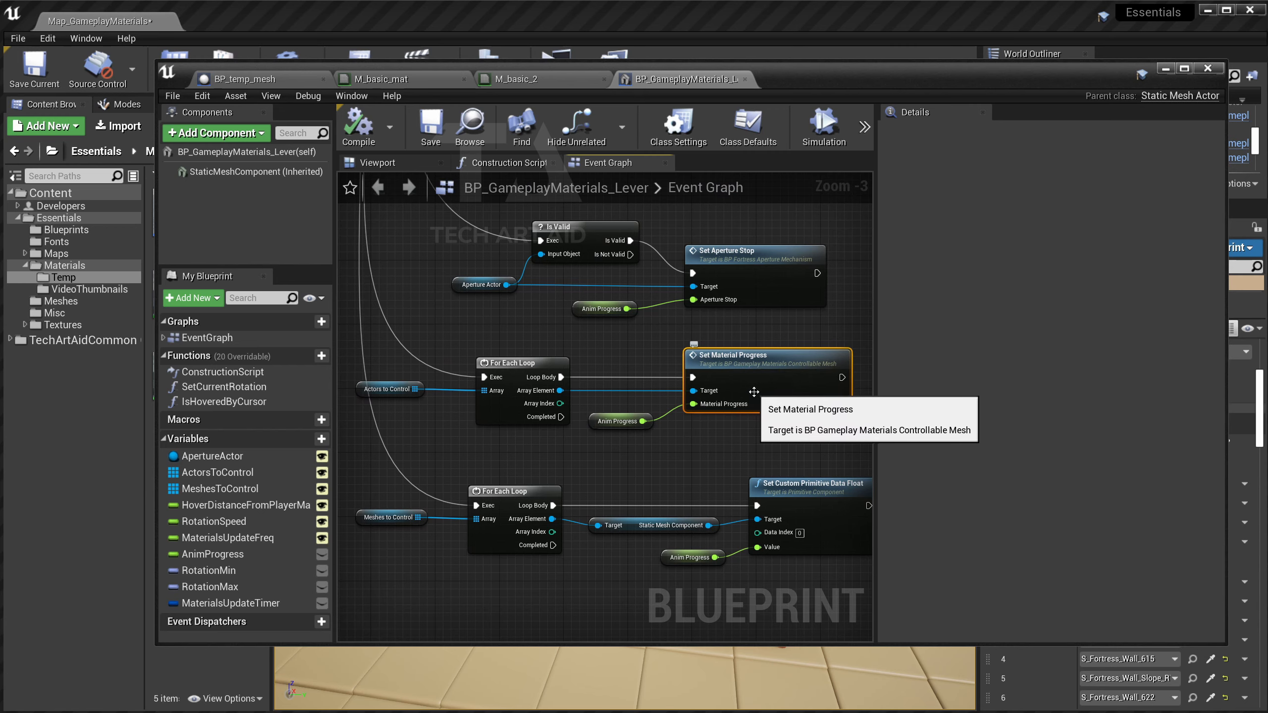
double_click(717, 360)
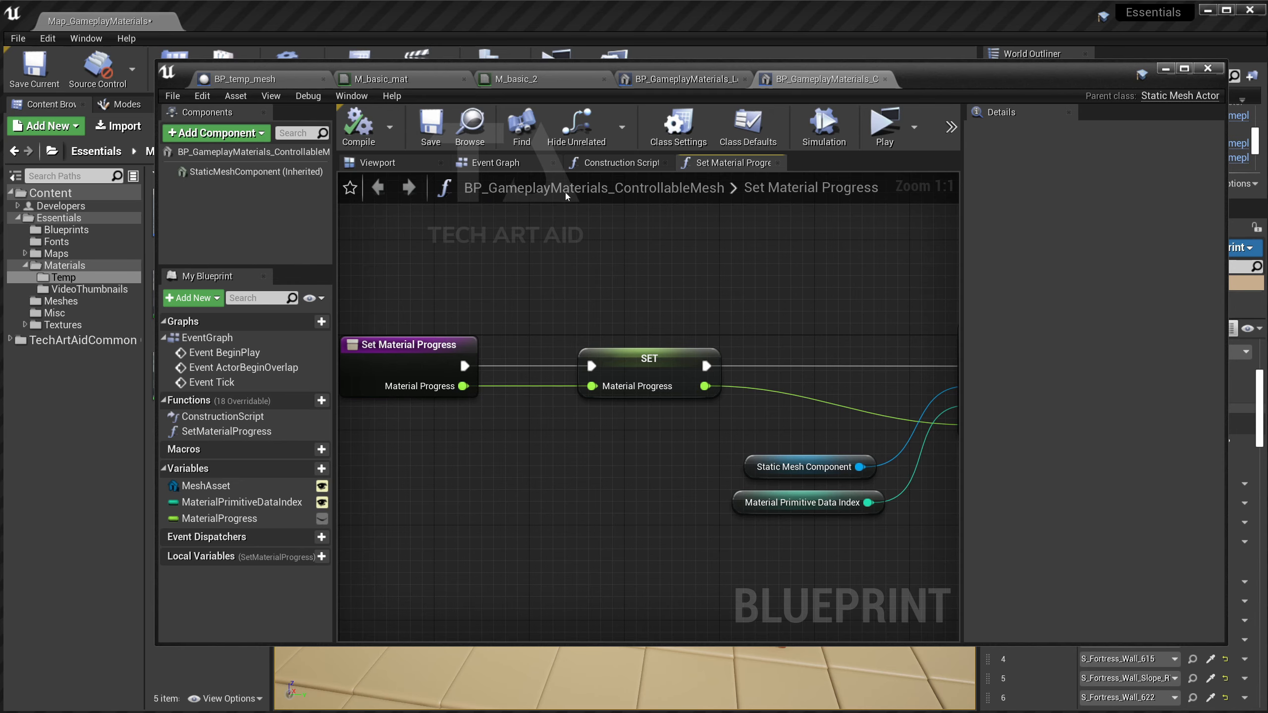
Inspect Material Primitive Data Index: an instance-editable Integer defaulting to 0 wired into Data Index.
scroll(702, 279, down, 1)
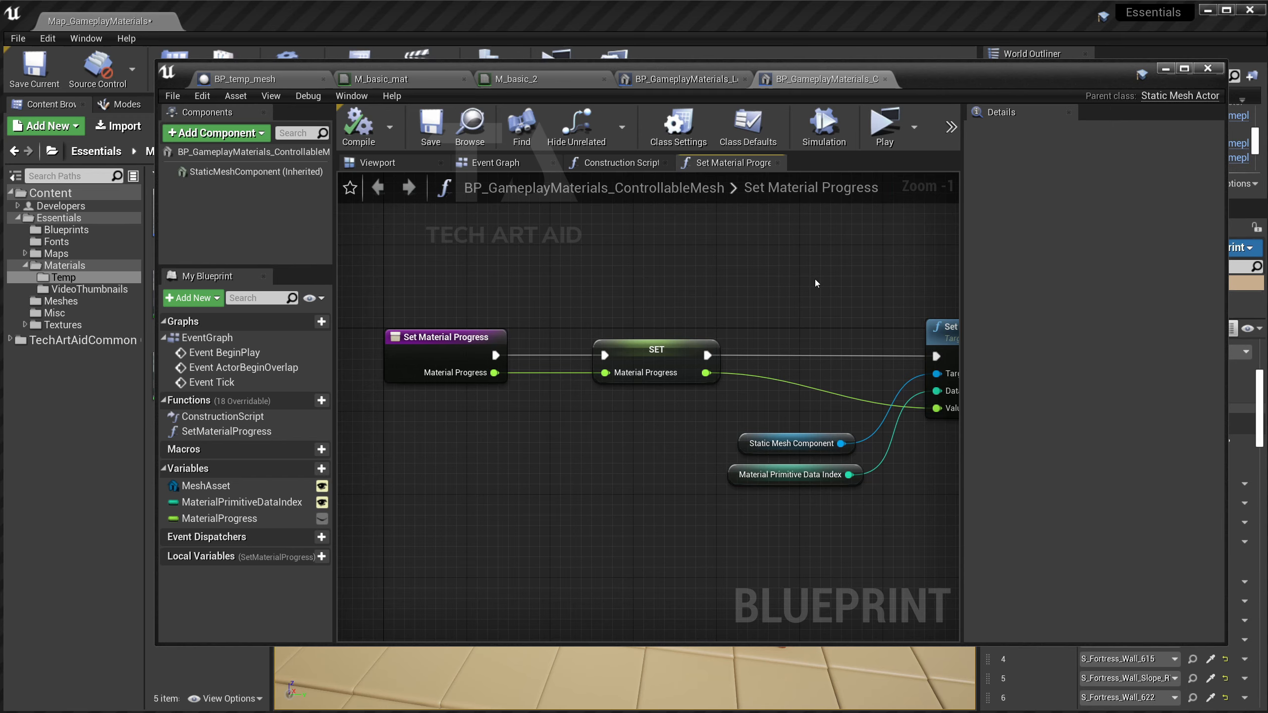
scroll(816, 283, down, 2)
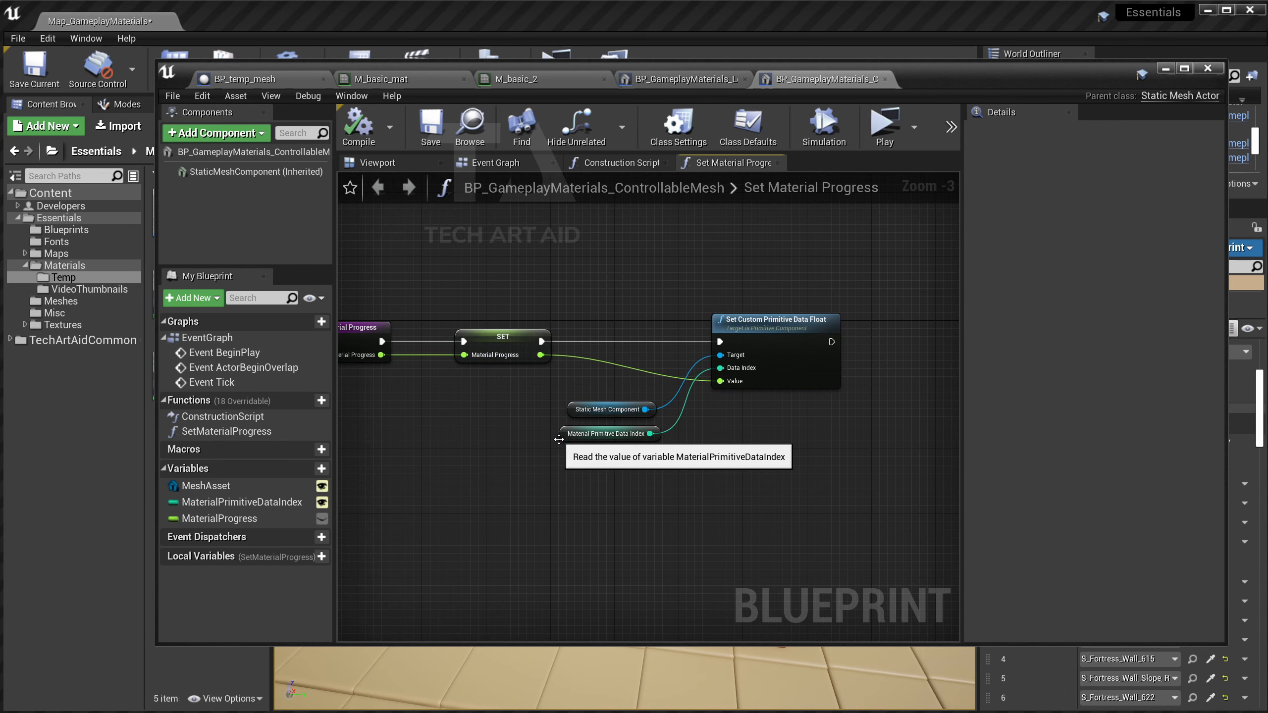
click(596, 435)
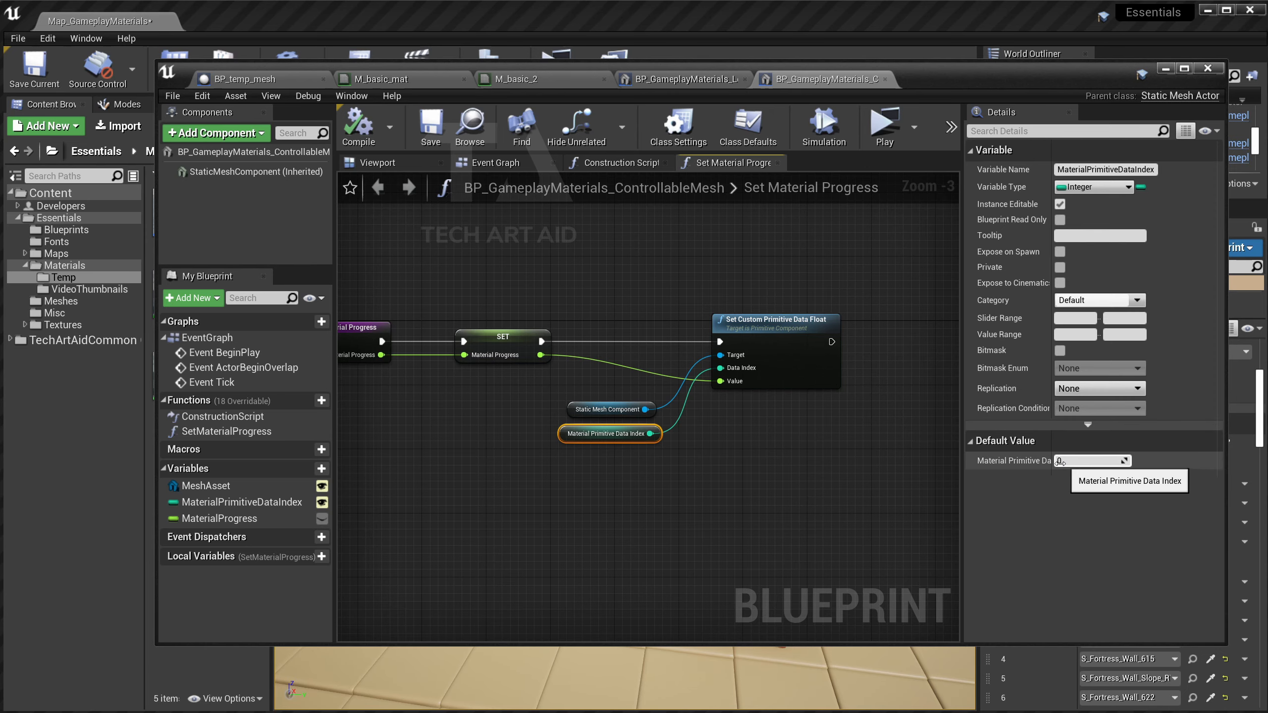
drag(962, 462, 934, 462)
right_drag(619, 487, 696, 493)
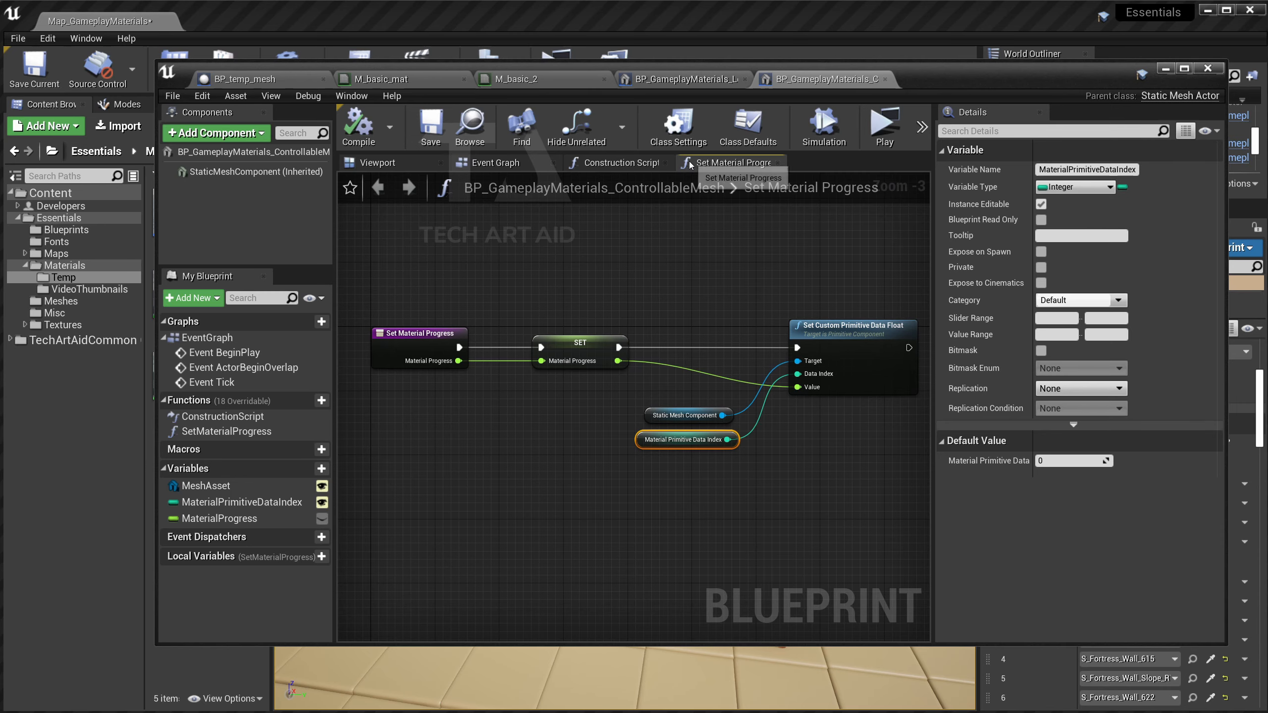
Browse the Lever Event Graph's loop nodes, mouse-button input checks, and FInterp and SET nodes.
scroll(594, 295, down, 1)
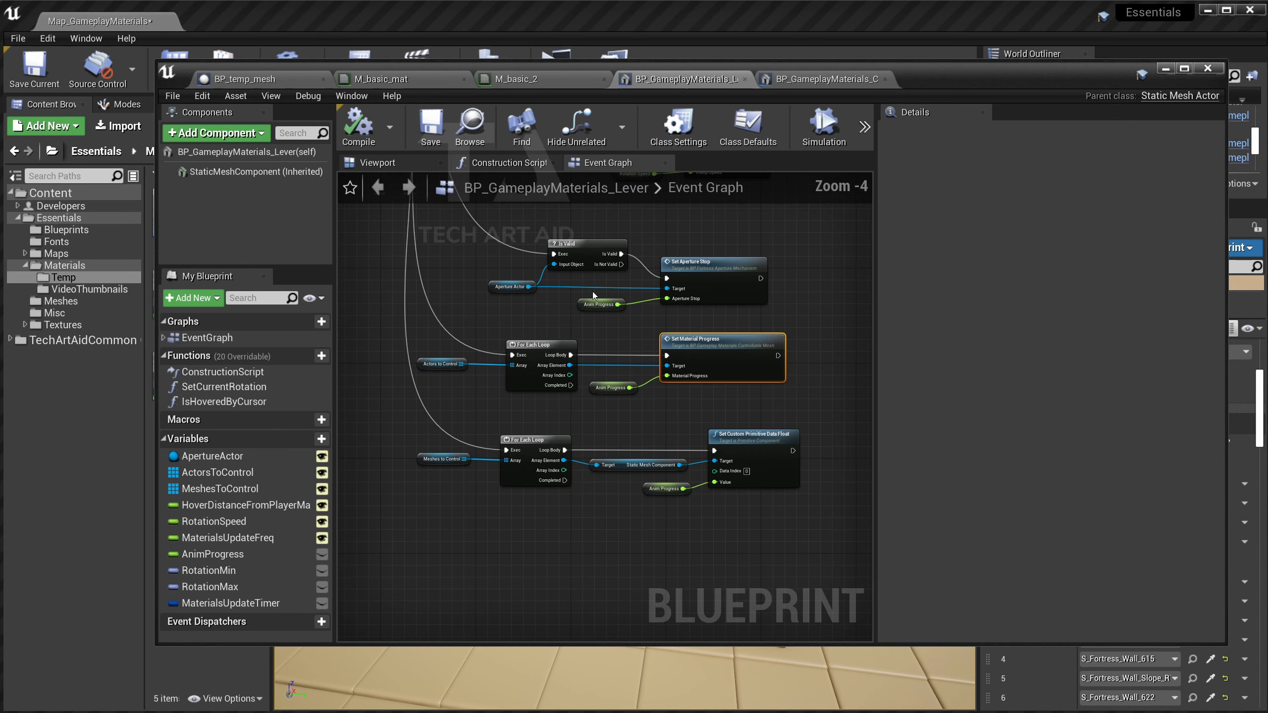
scroll(564, 385, up, 2)
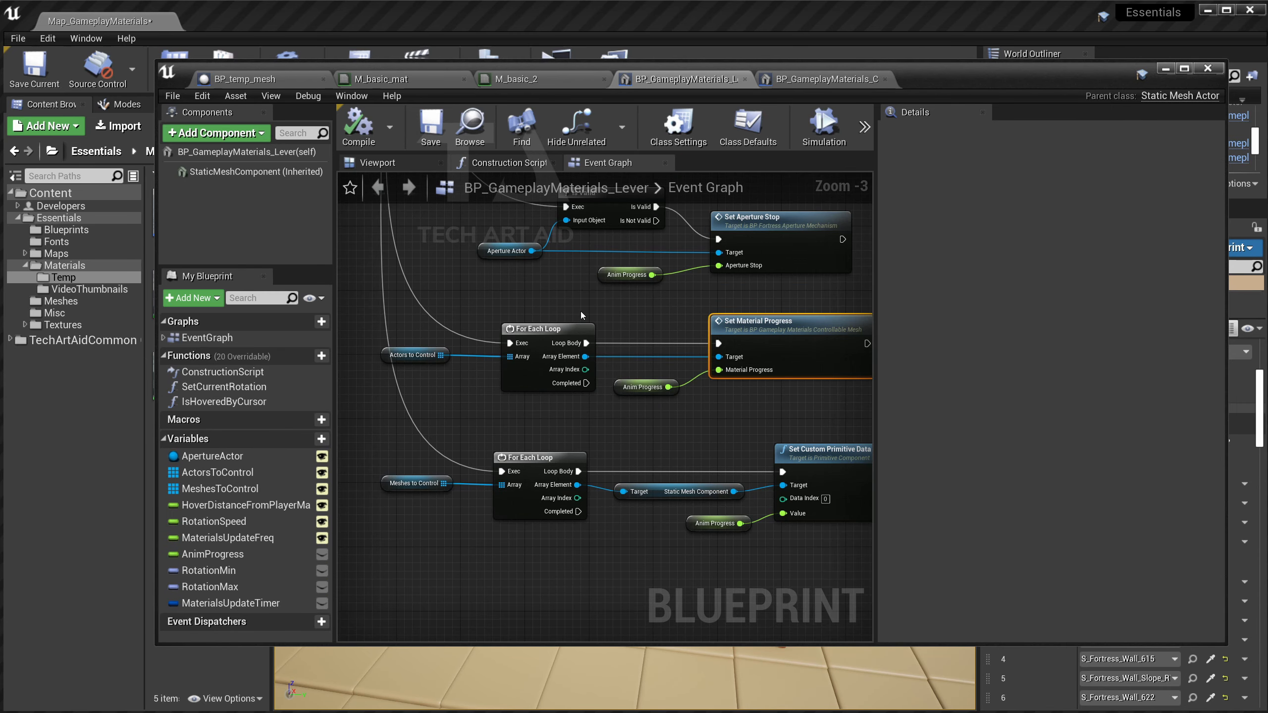
scroll(581, 311, down, 2)
right_drag(531, 300, 550, 371)
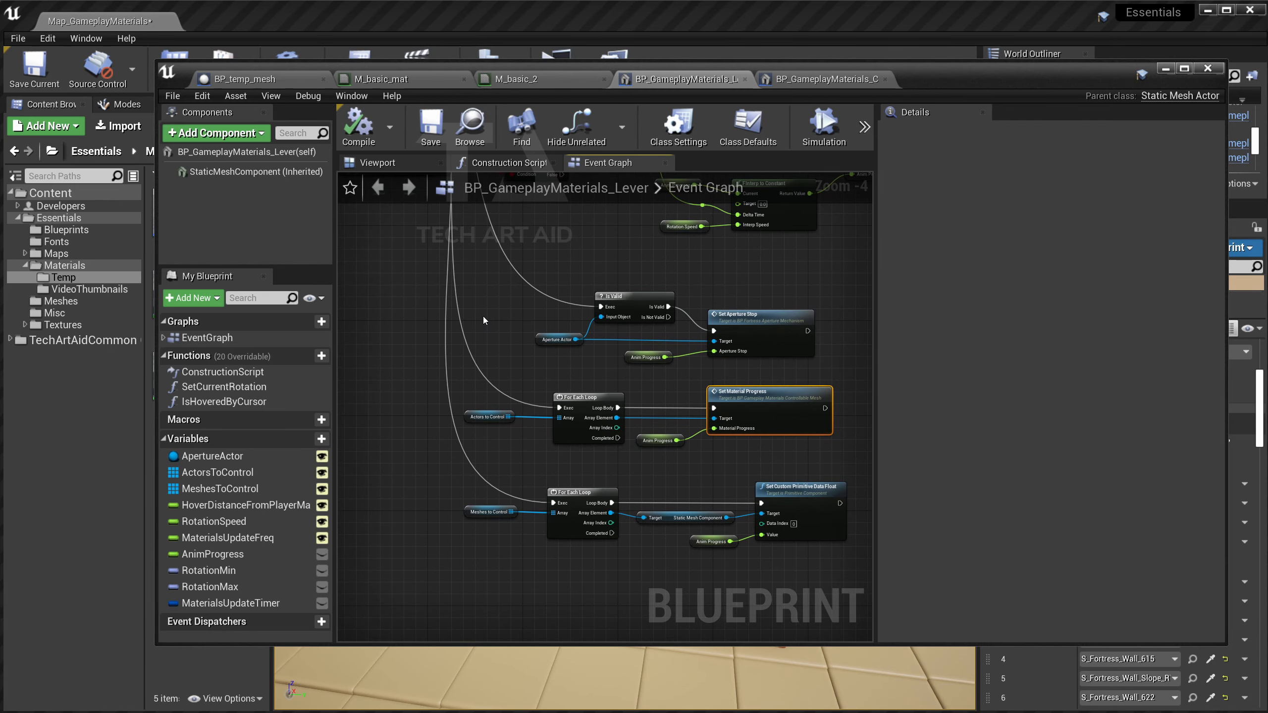
scroll(483, 316, down, 2)
right_drag(407, 180, 558, 393)
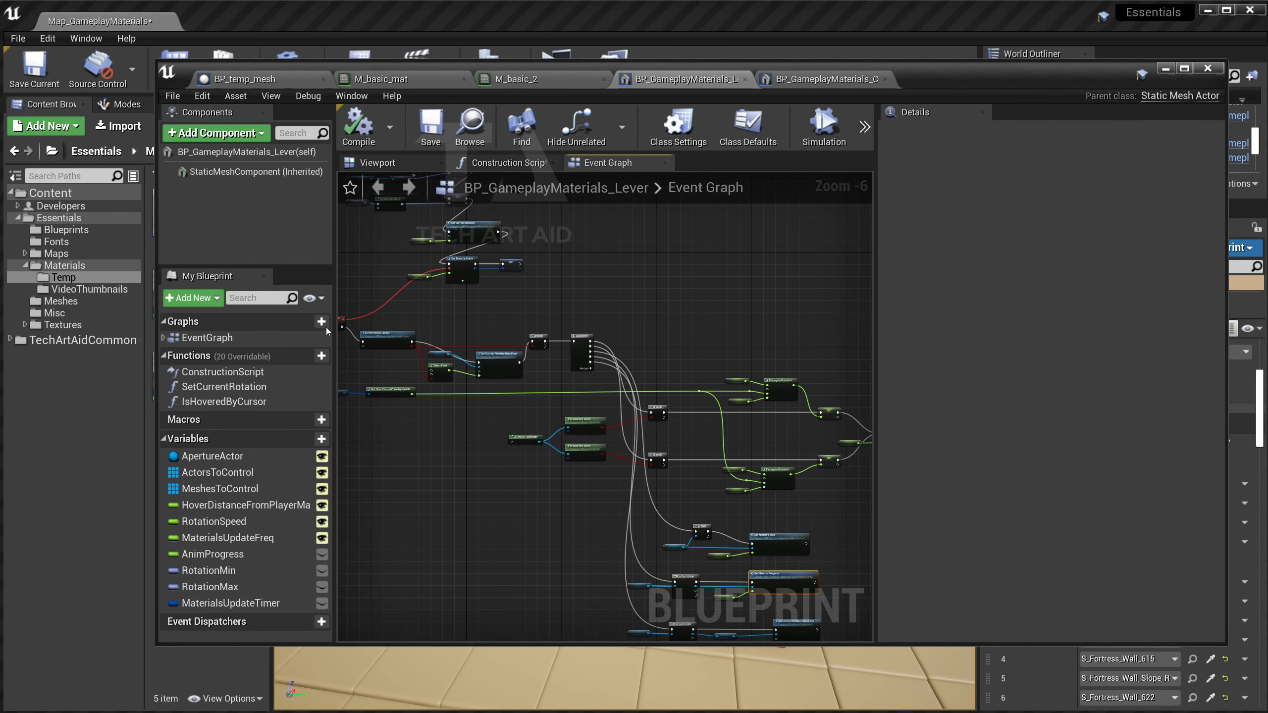
right_drag(528, 300, 571, 353)
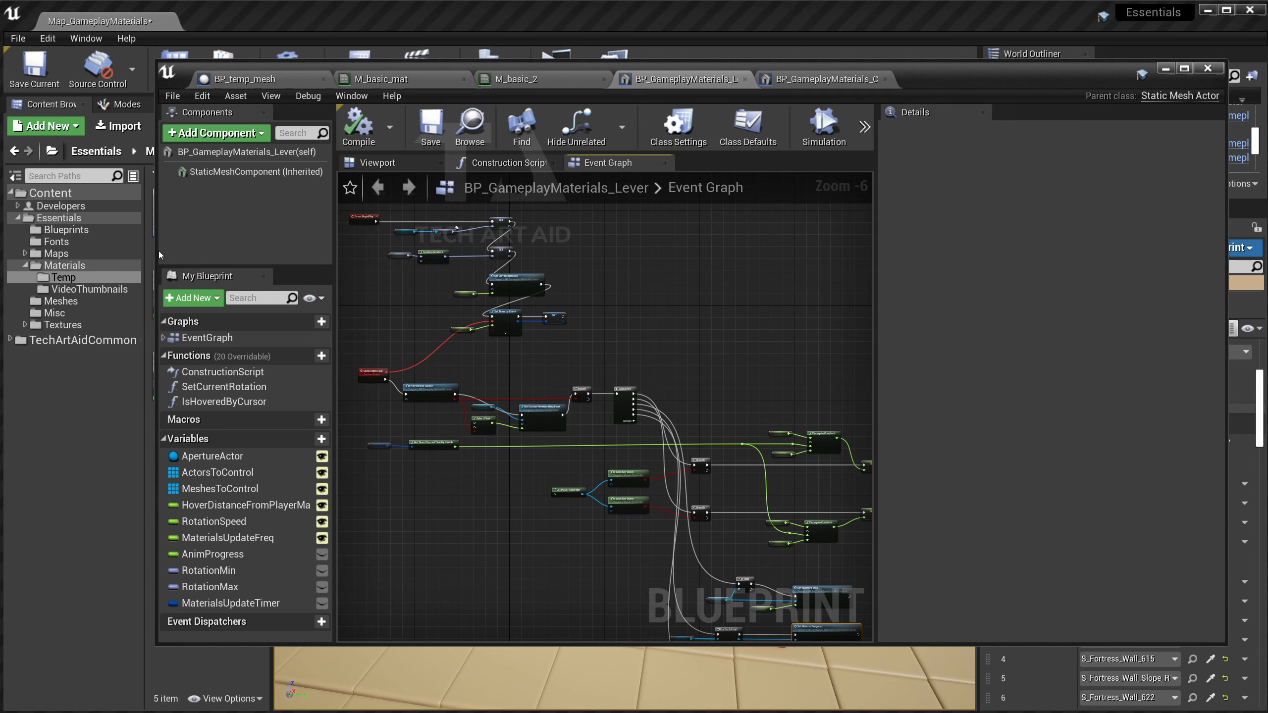
drag(156, 250, 76, 264)
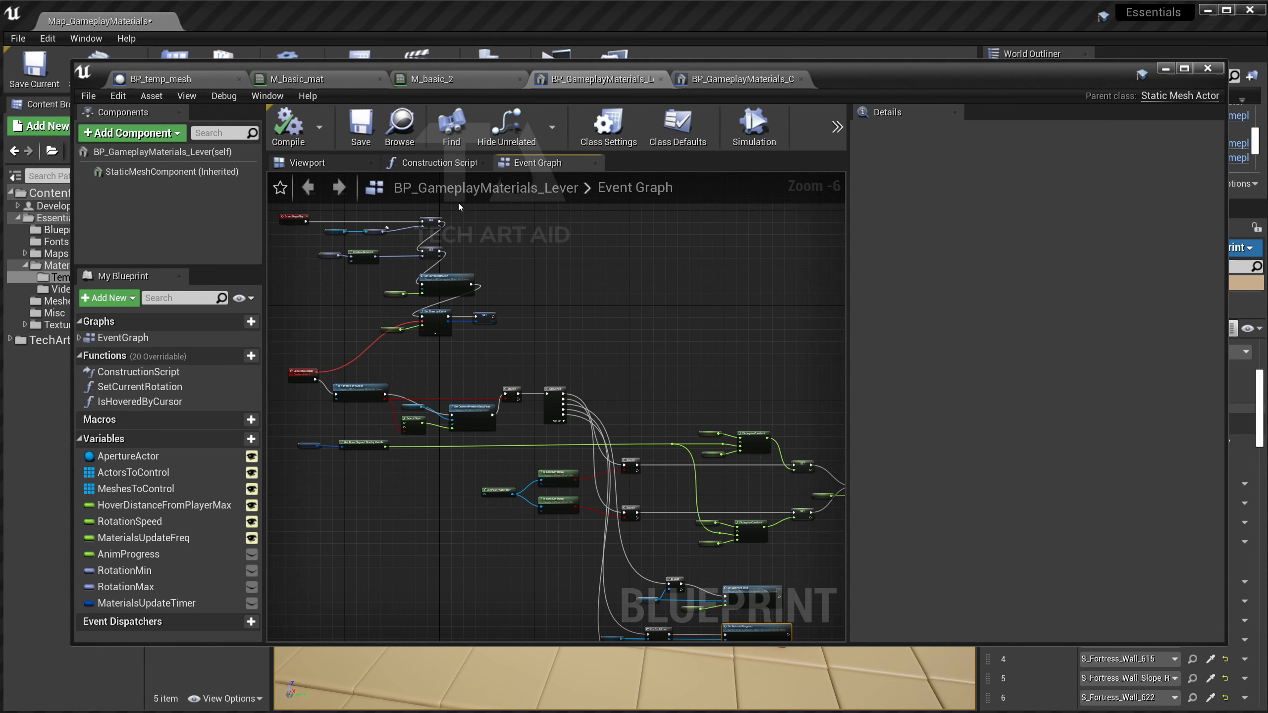
scroll(522, 488, up, 1)
right_drag(493, 452, 631, 489)
scroll(498, 484, up, 1)
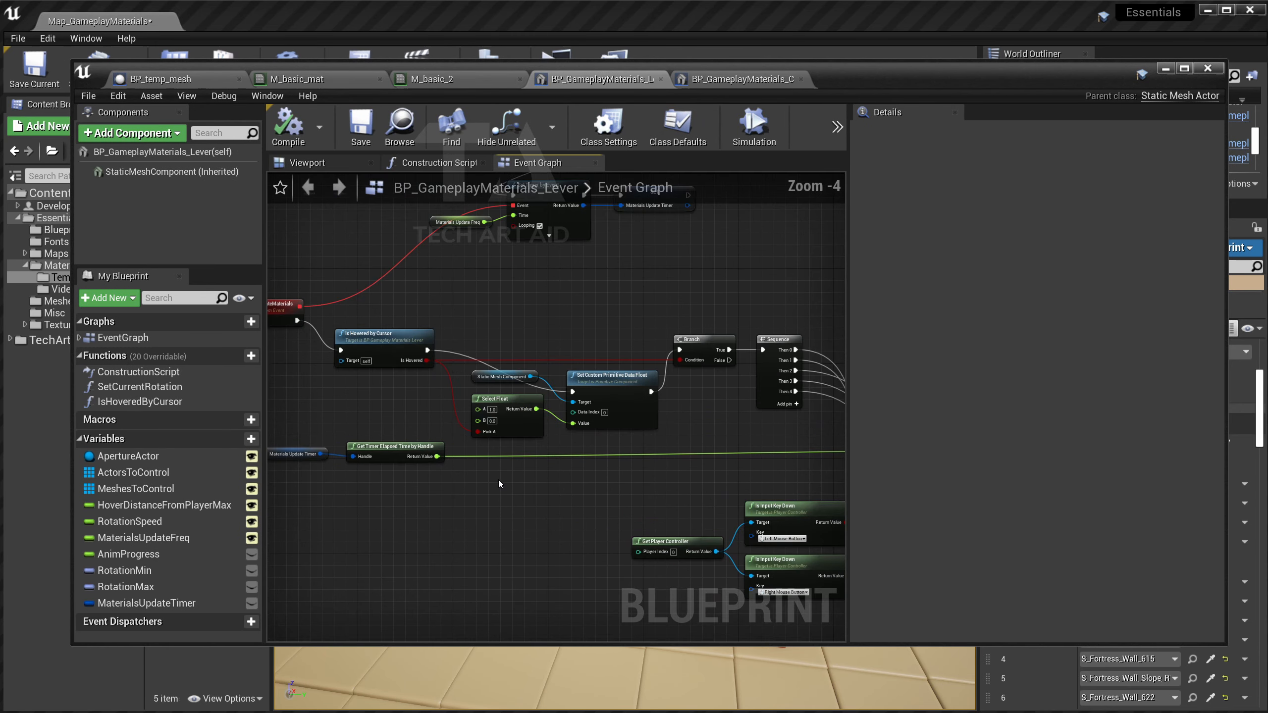
right_drag(725, 496, 603, 444)
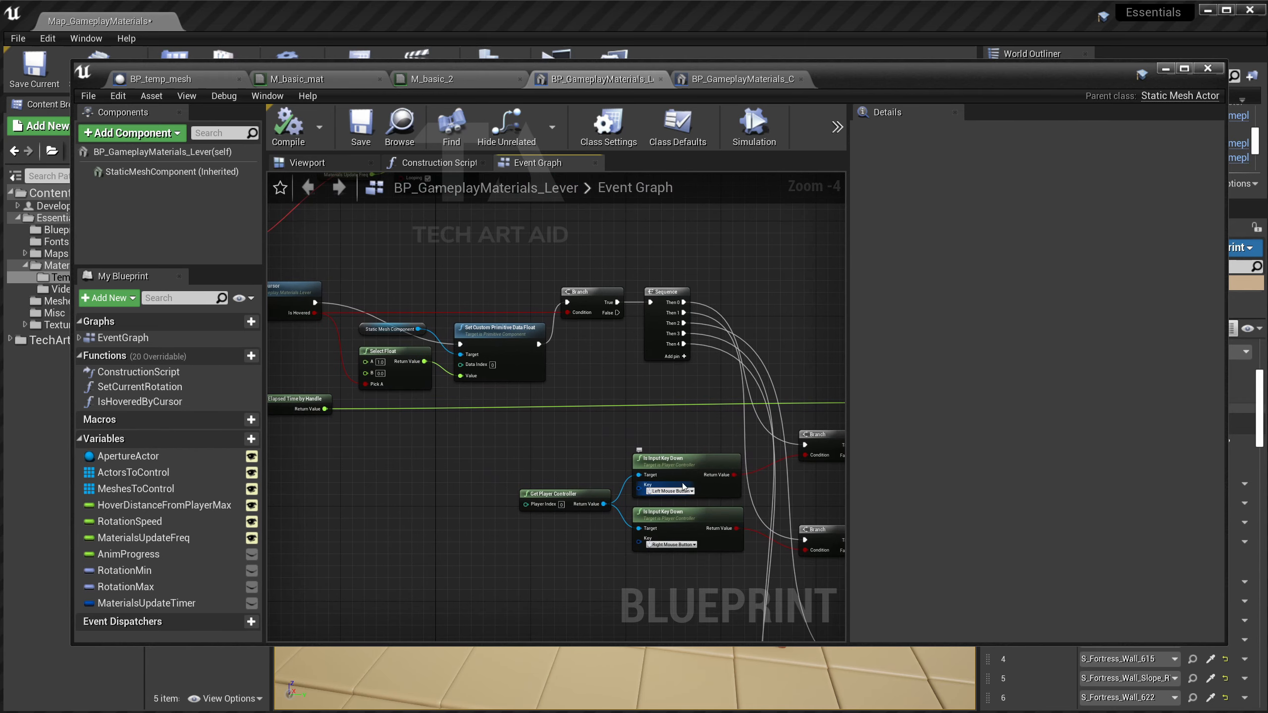
right_drag(683, 487, 380, 403)
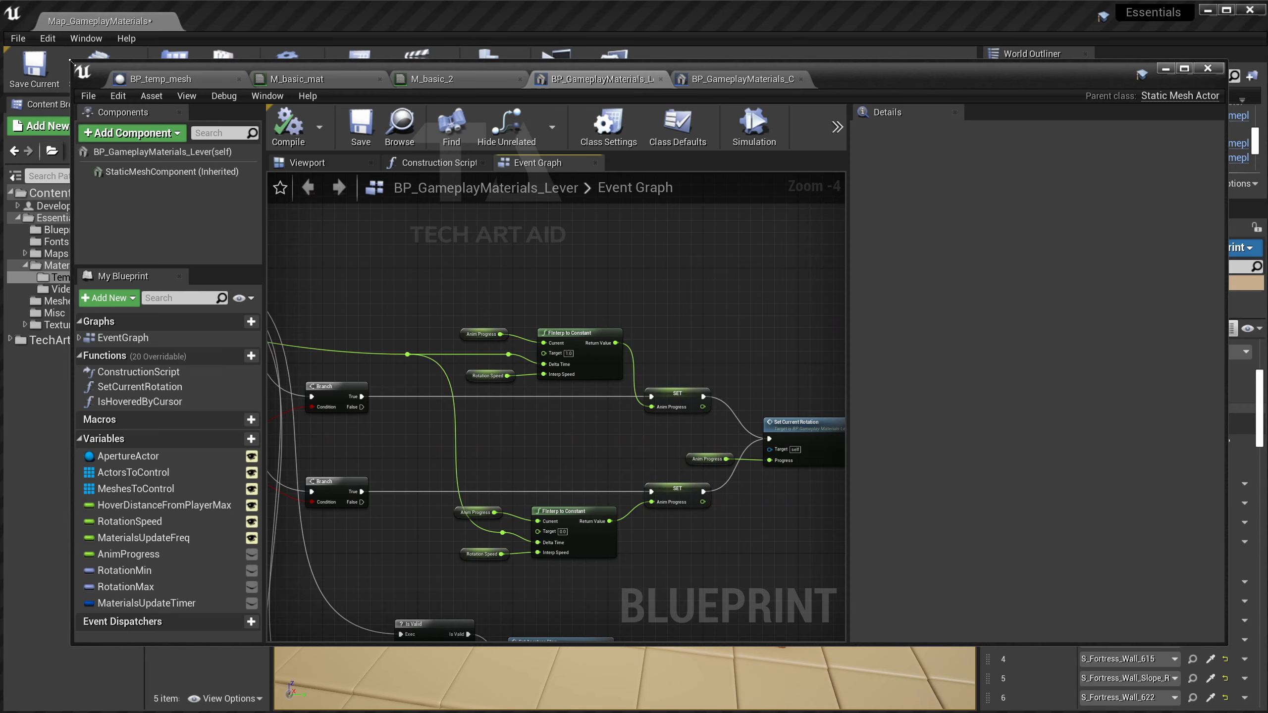
Focus the level view on the lever, inspect Anim Progress, and launch a standalone game.
drag(71, 61, 635, 50)
key(f)
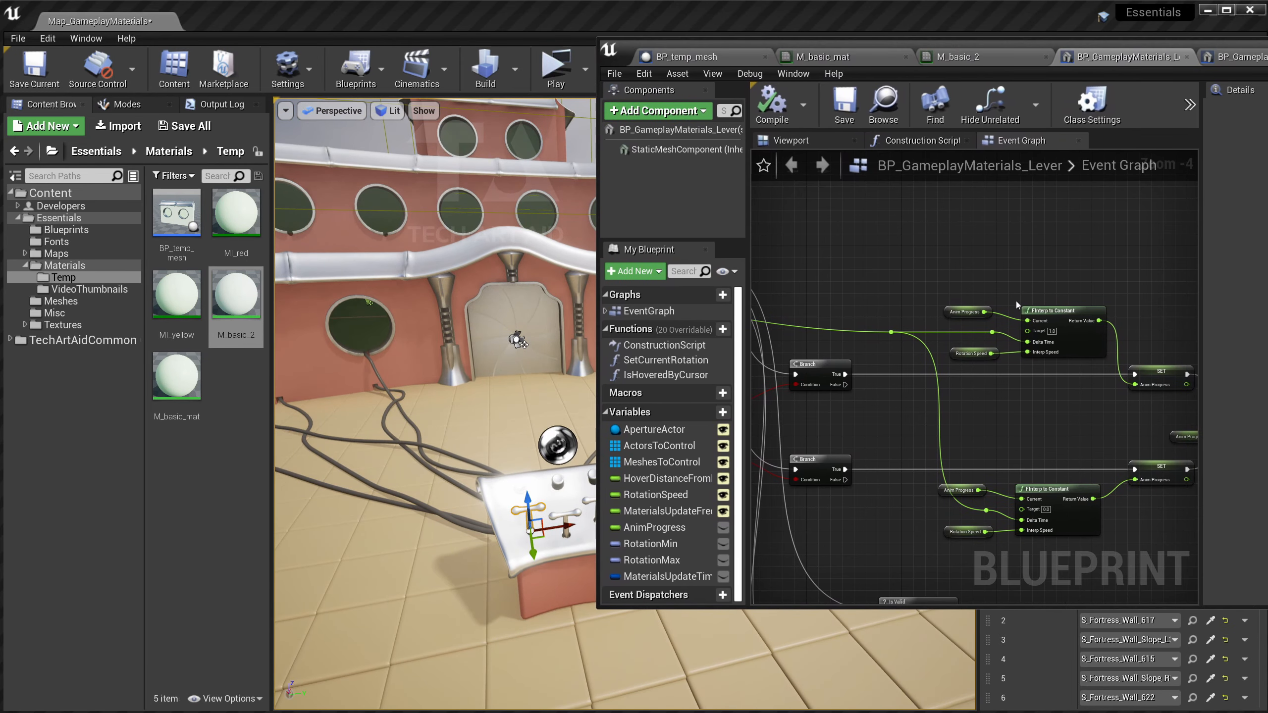
drag(590, 334, 559, 336)
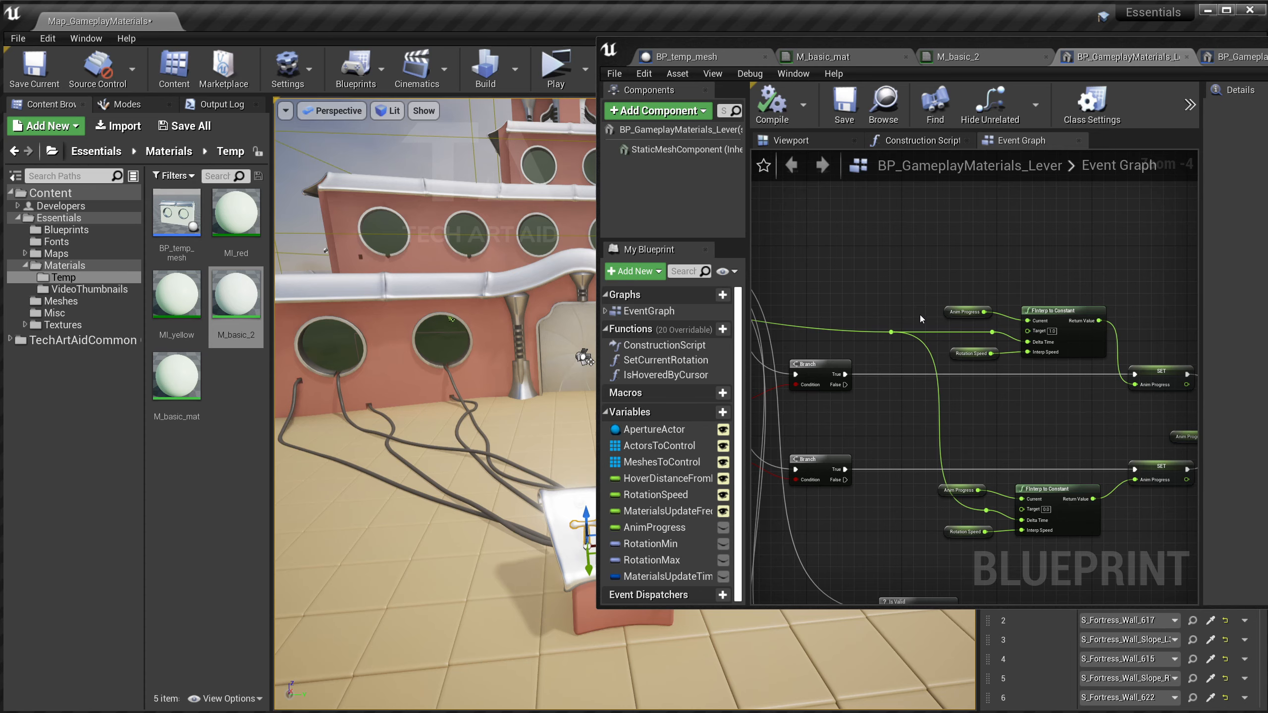
scroll(917, 300, up, 2)
right_drag(916, 278, 796, 287)
click(846, 311)
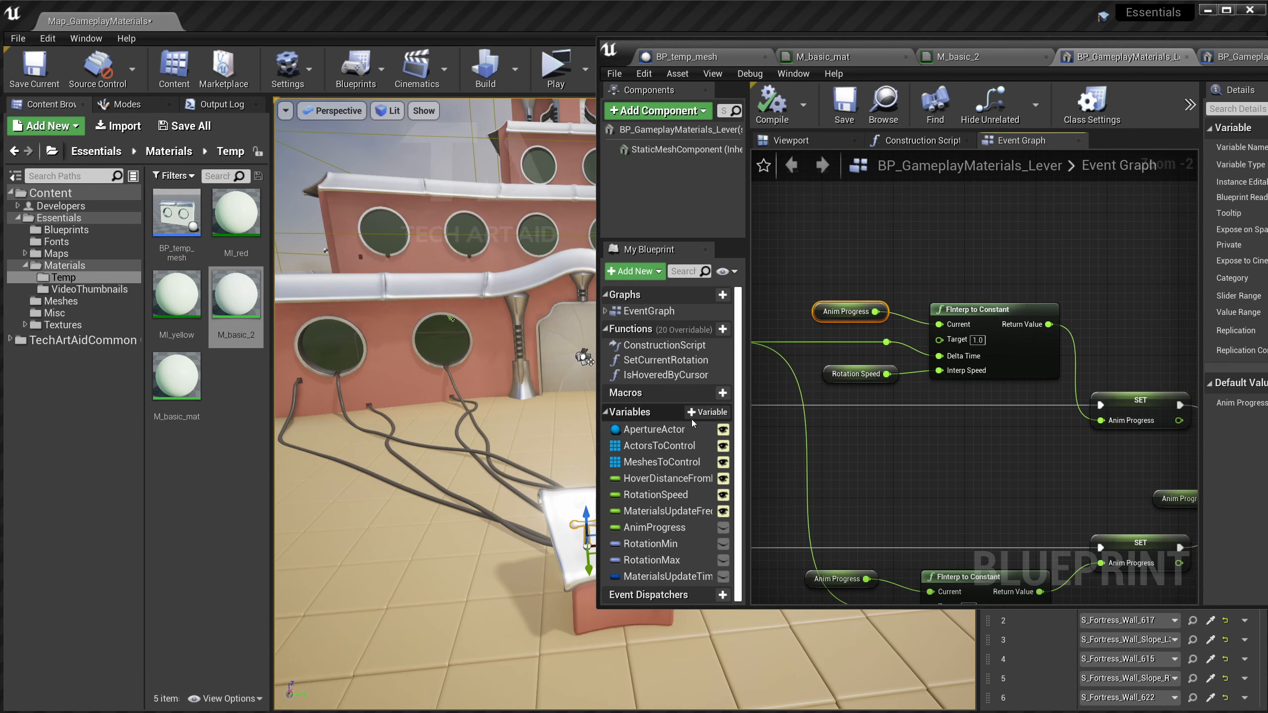
click(557, 79)
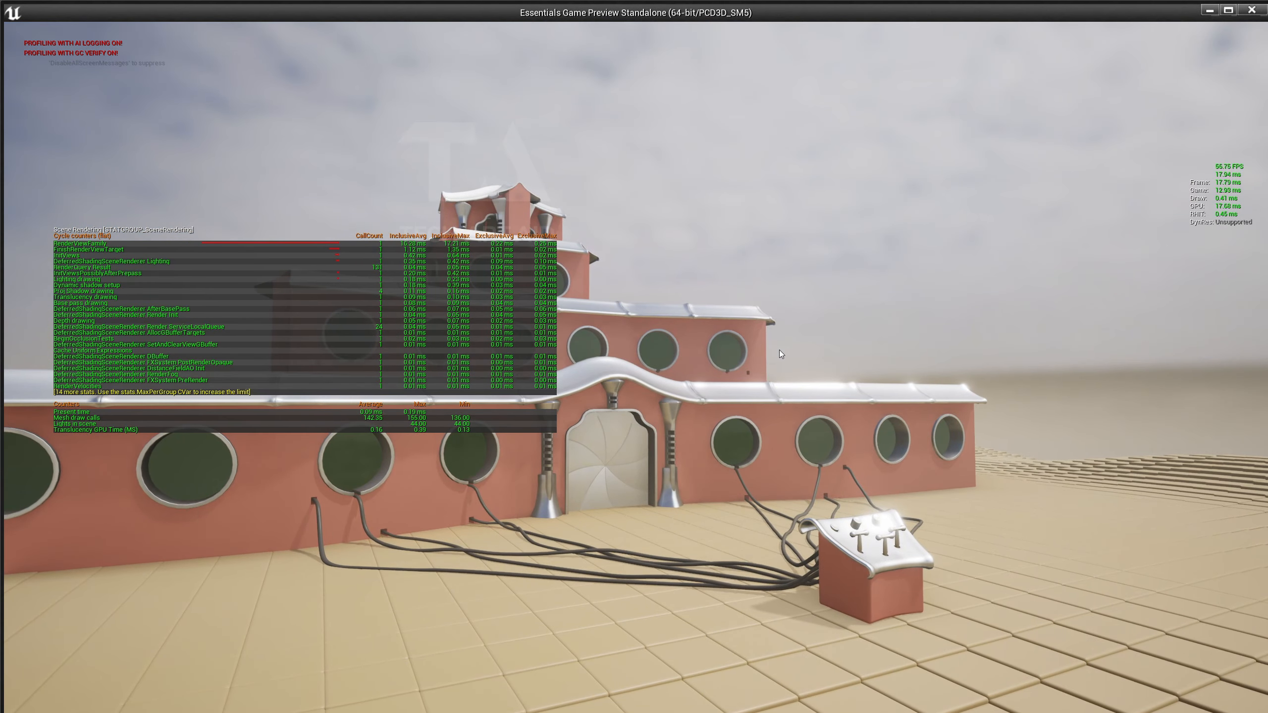
Hide the rendering stats from the console, walk to the control box and pull the lever.
key(grave)
key(Down)
key(Return)
key(w)
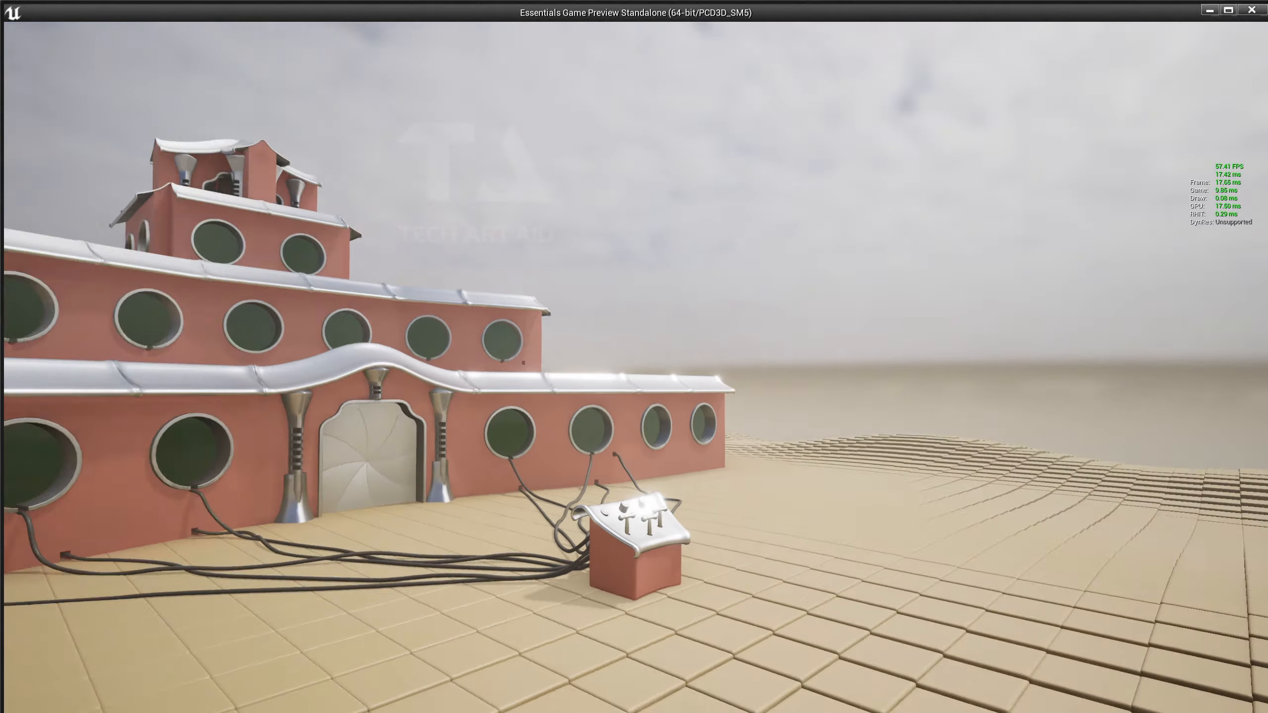
key(w)
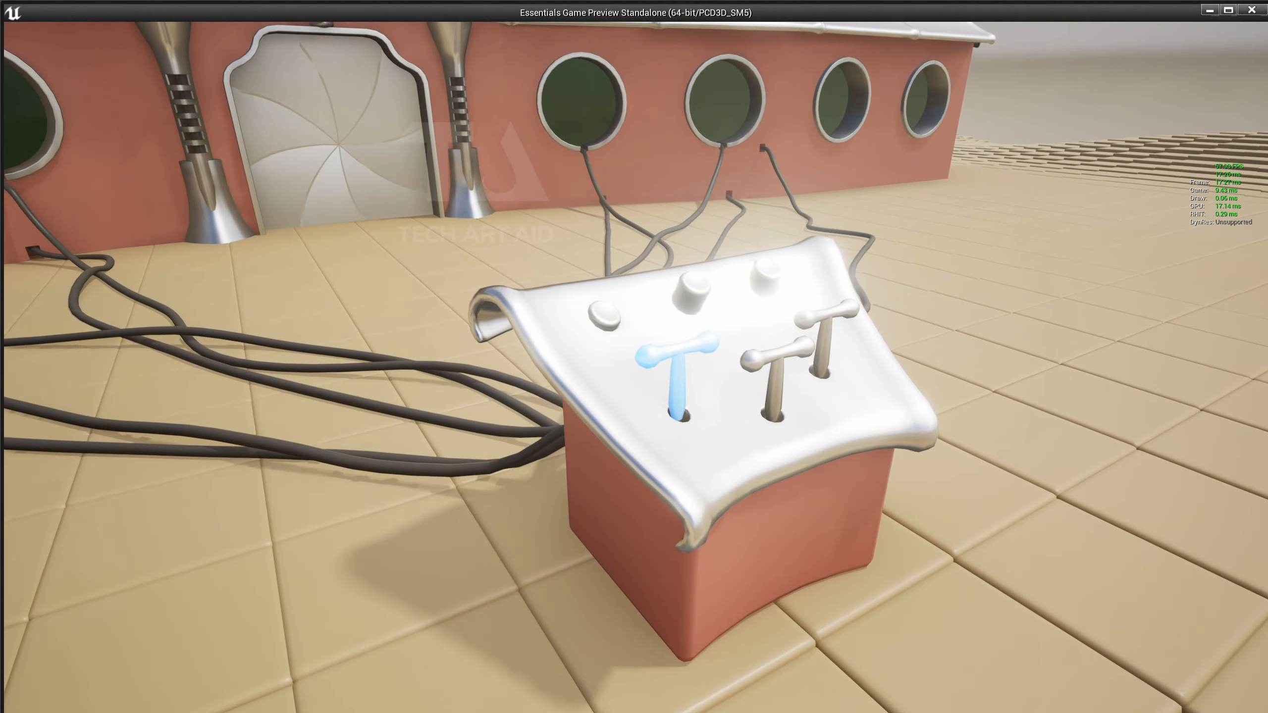
key(e)
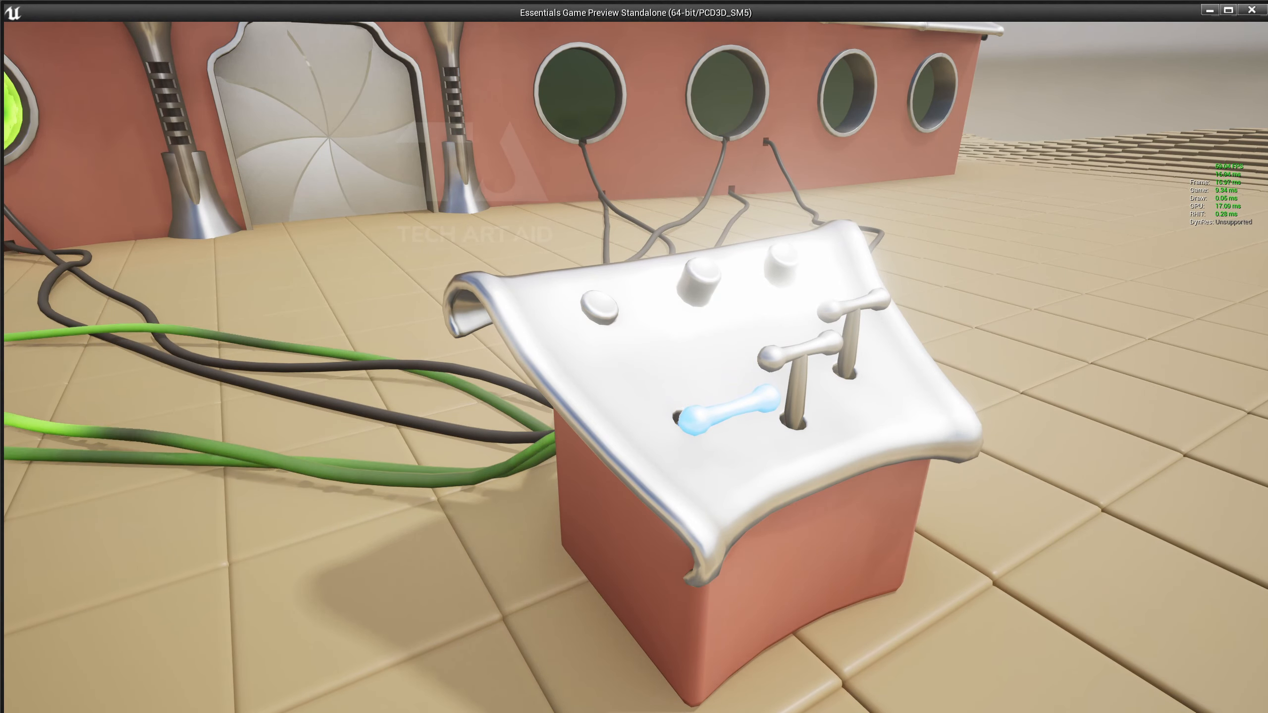
key(a)
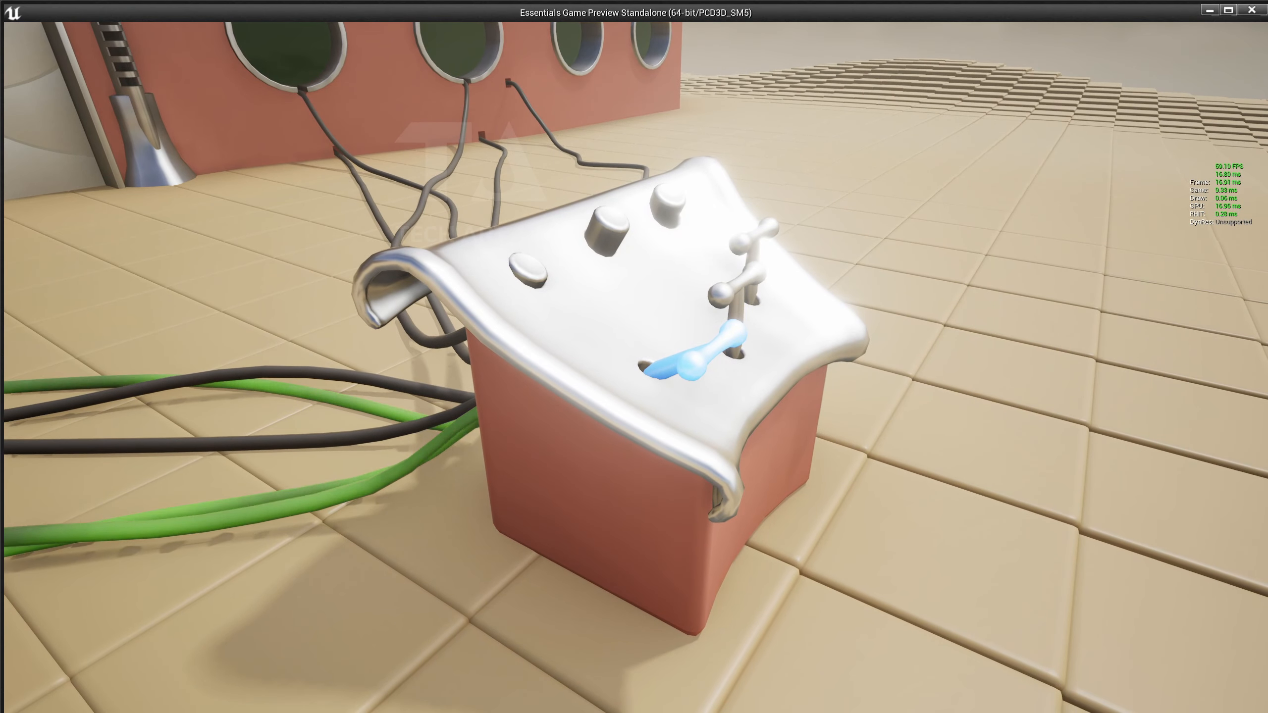
key(e)
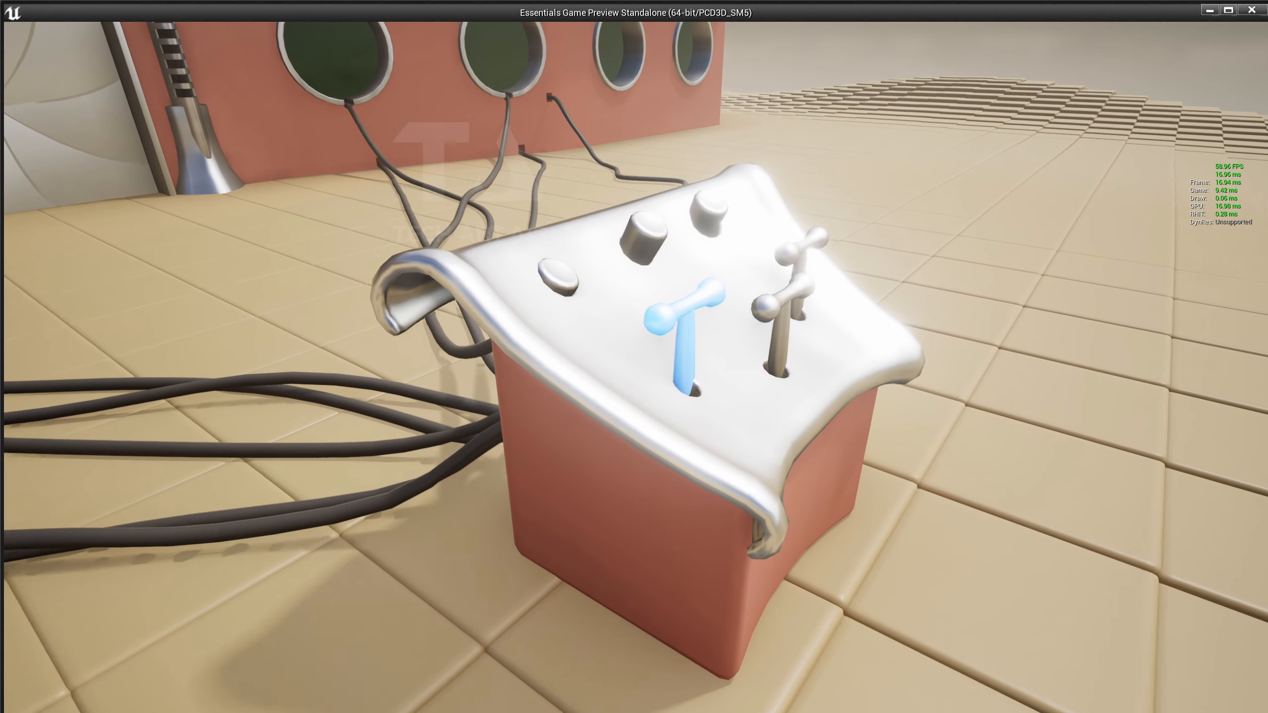
Circle the console to check the green glow, exit the preview, then reposition the Blueprint window and level view.
key(w)
key(d)
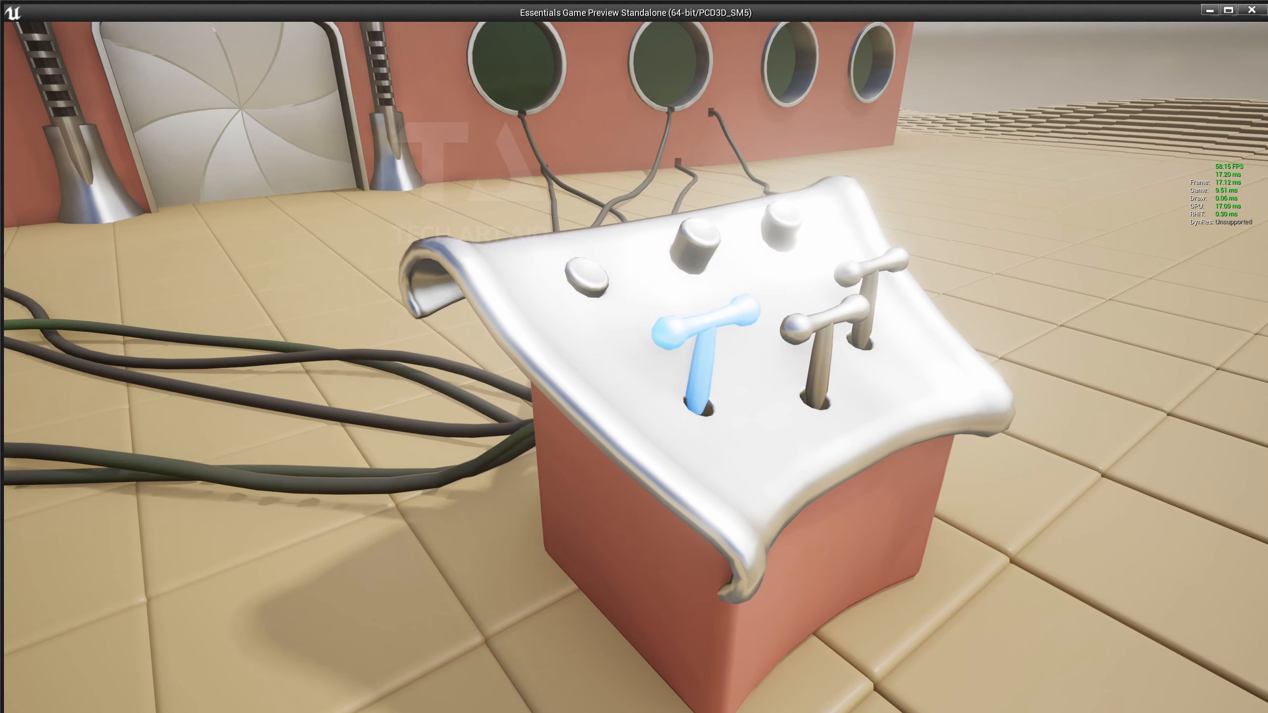
key(a)
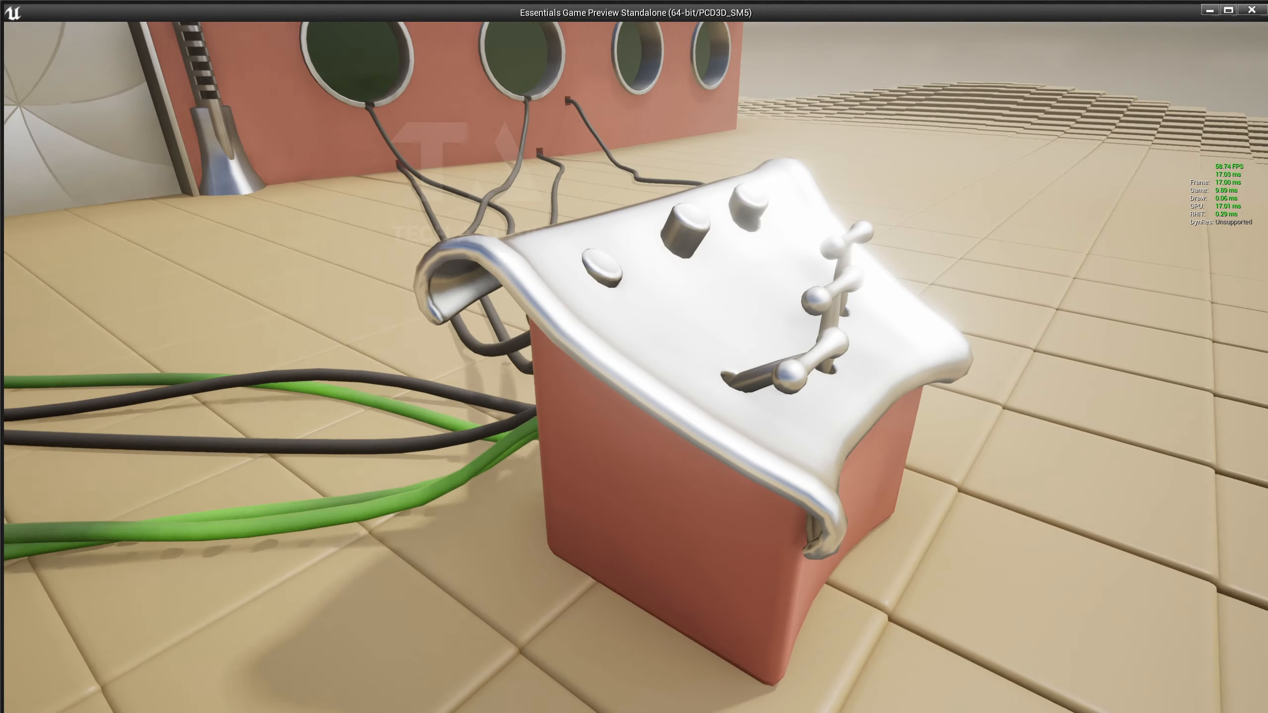
key(w)
key(e)
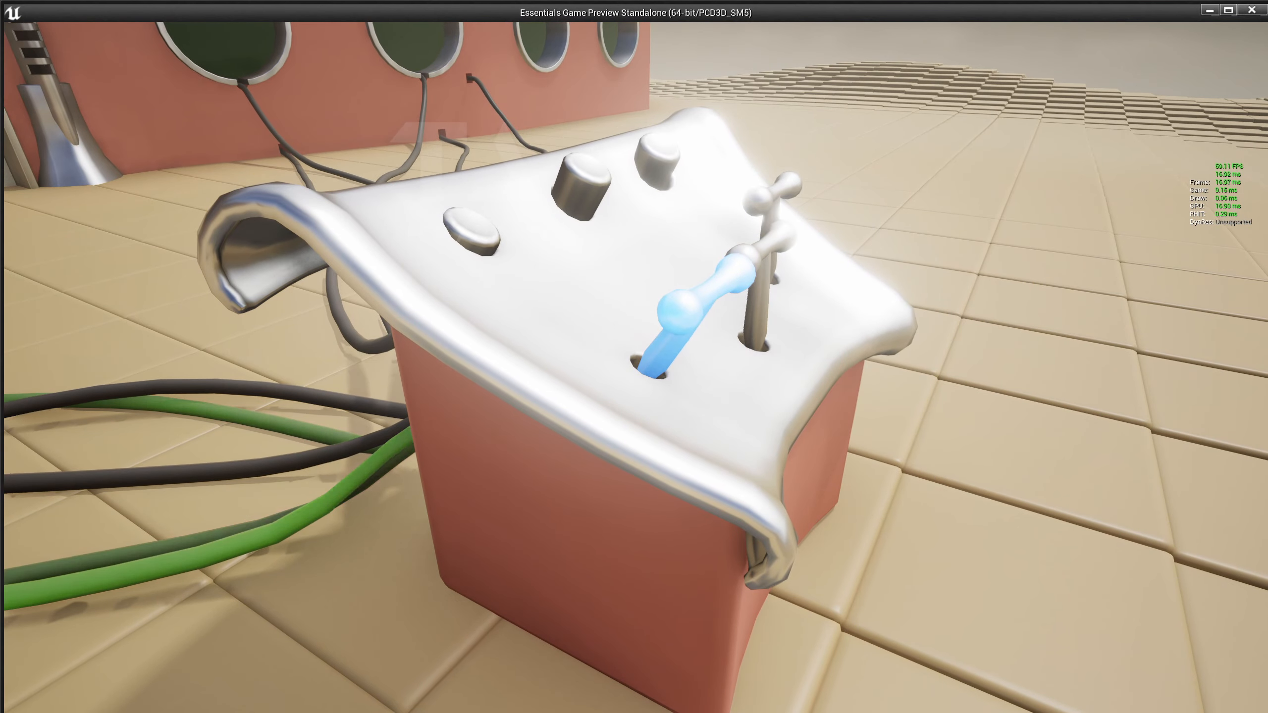
key(a)
key(d)
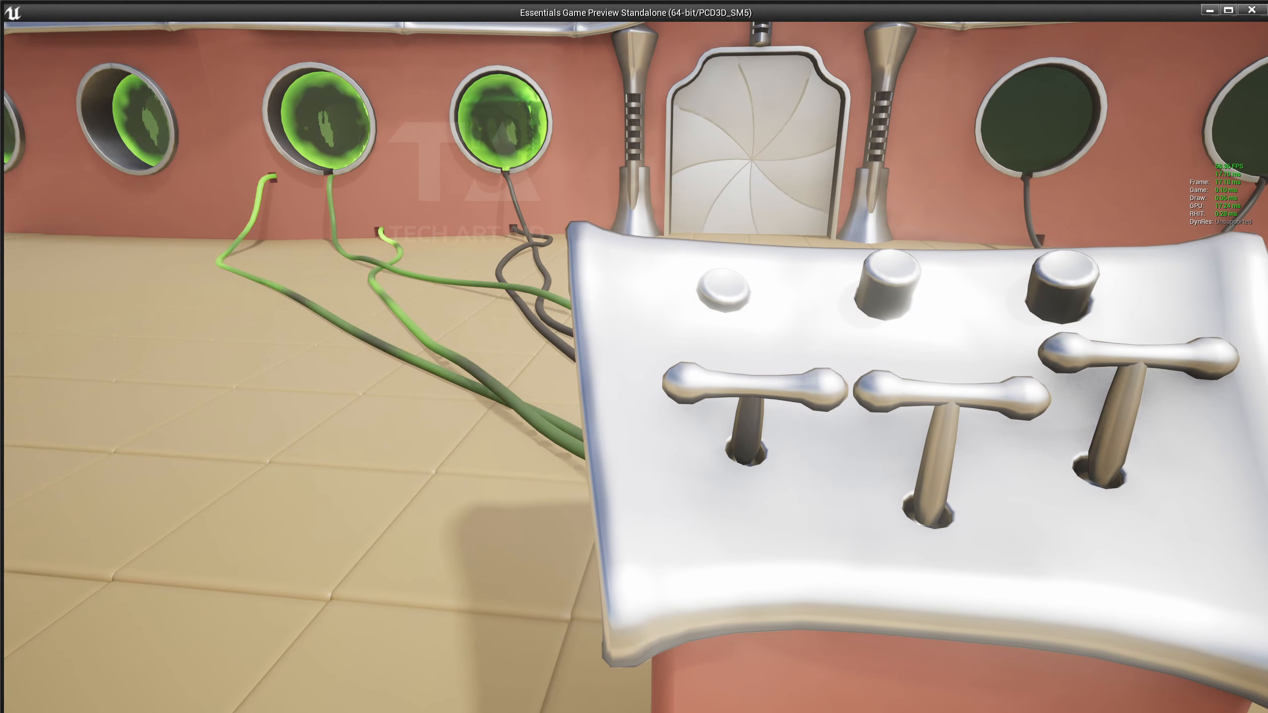
key(s)
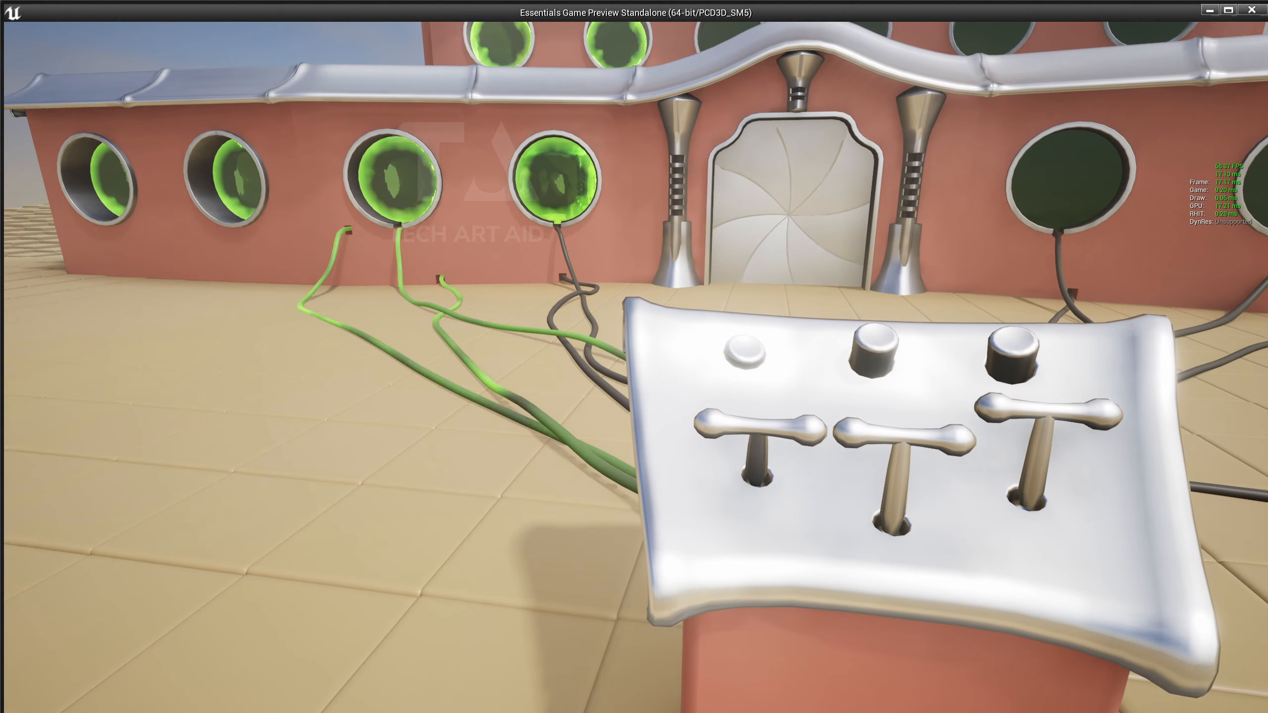
key(Escape)
drag(626, 62, 834, 74)
right_drag(574, 350, 574, 299)
Select the fortress wall and open its MI_Fortress_Window material instance.
click(530, 350)
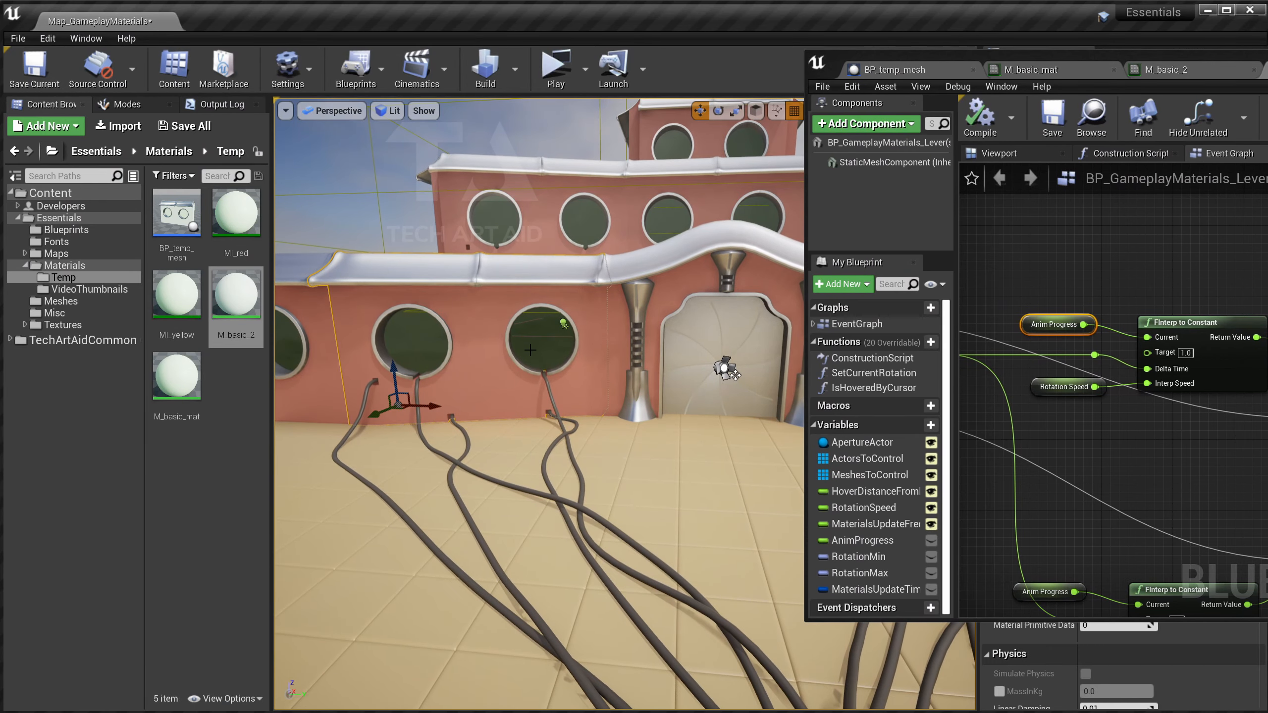
double_click(1222, 67)
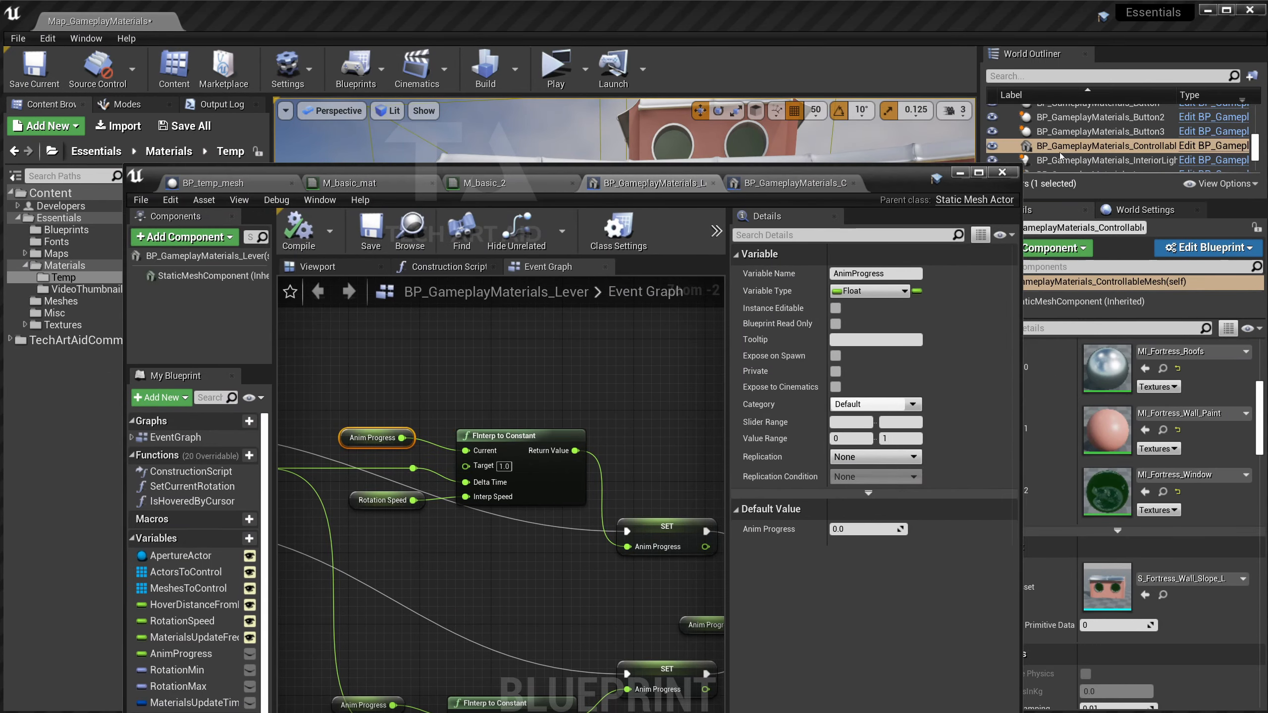
click(1074, 515)
double_click(1106, 492)
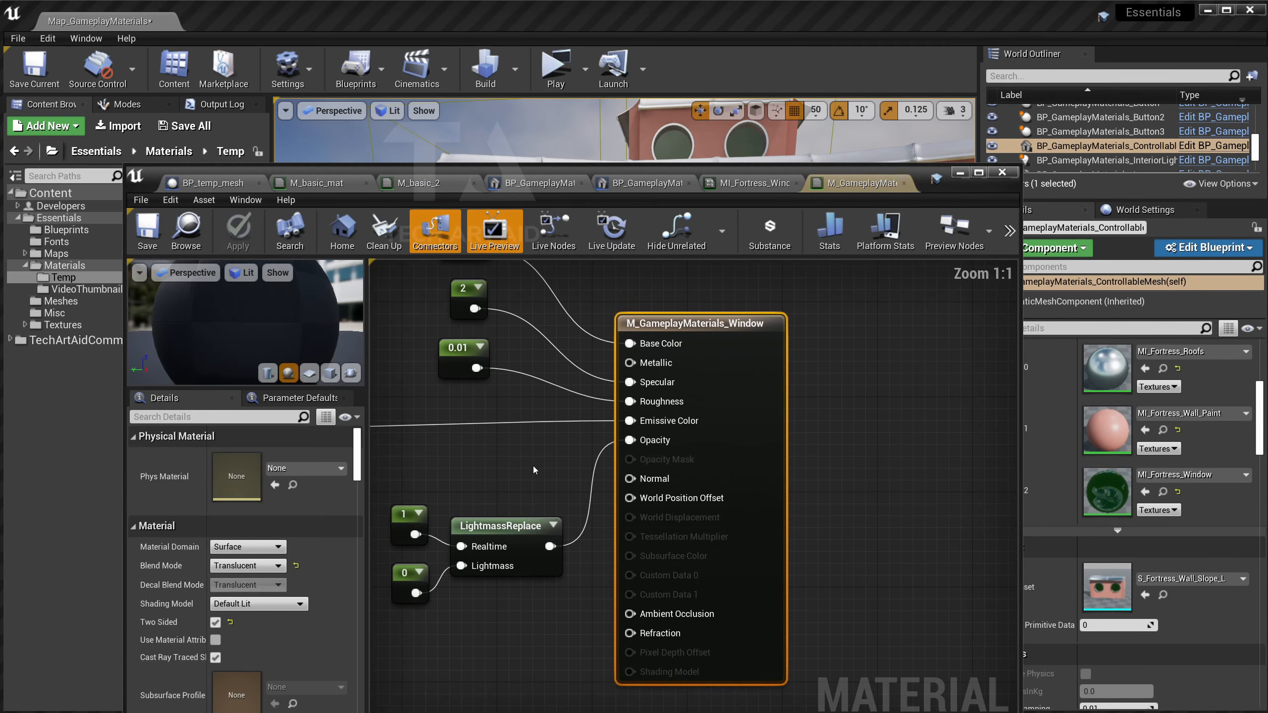
Enlarge the material editor and inspect the MaterialProgress parameter among the window-colour nodes.
scroll(578, 469, down, 7)
right_drag(578, 470, 856, 502)
scroll(831, 477, down, 1)
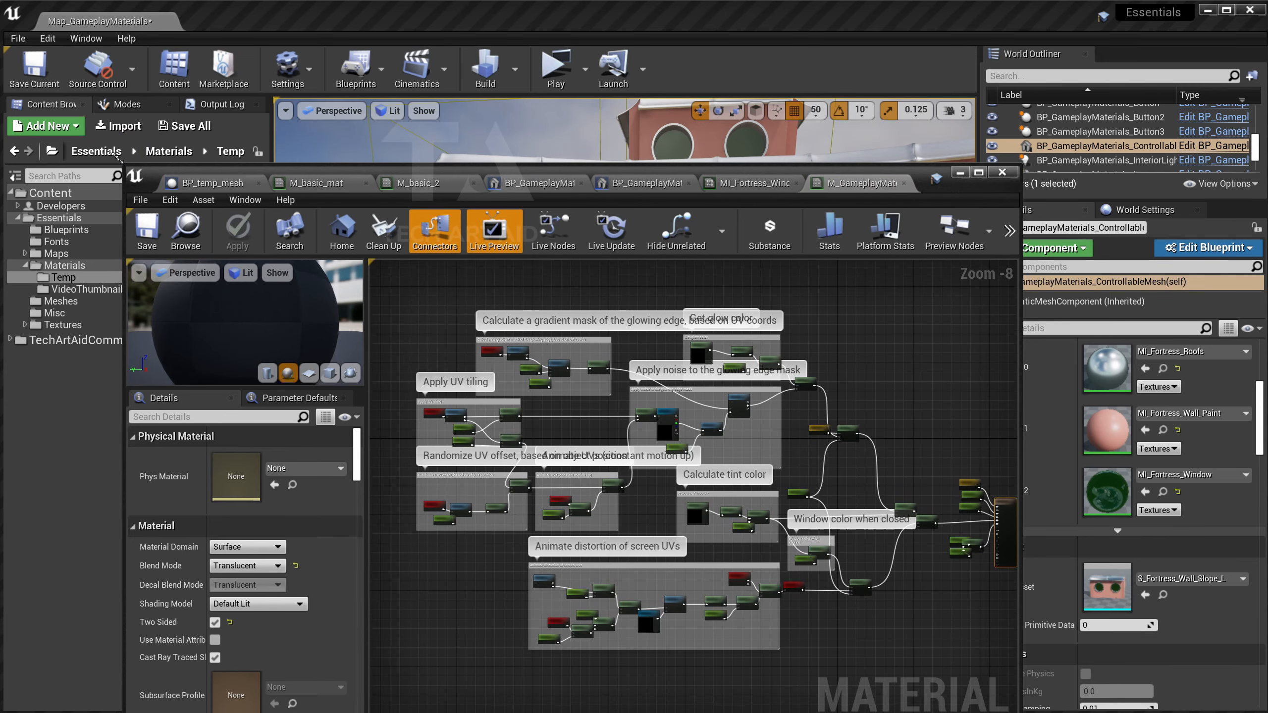
drag(128, 165, 85, 38)
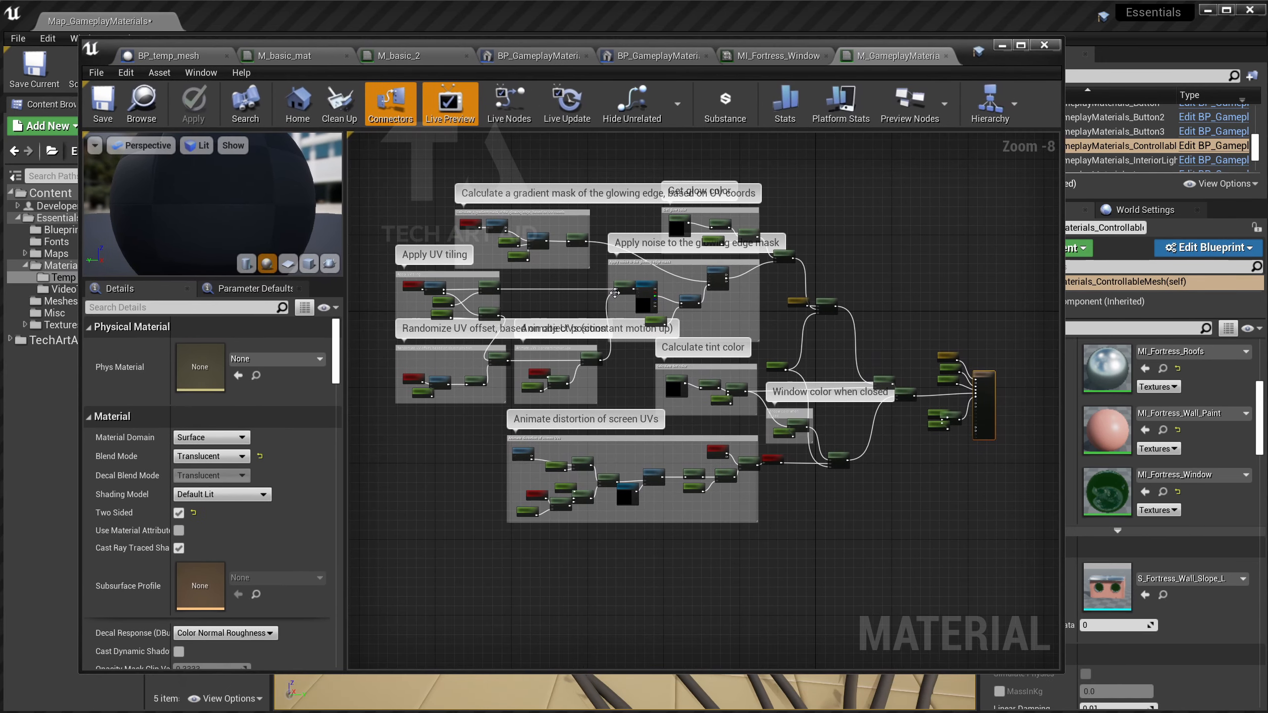
scroll(902, 478, up, 4)
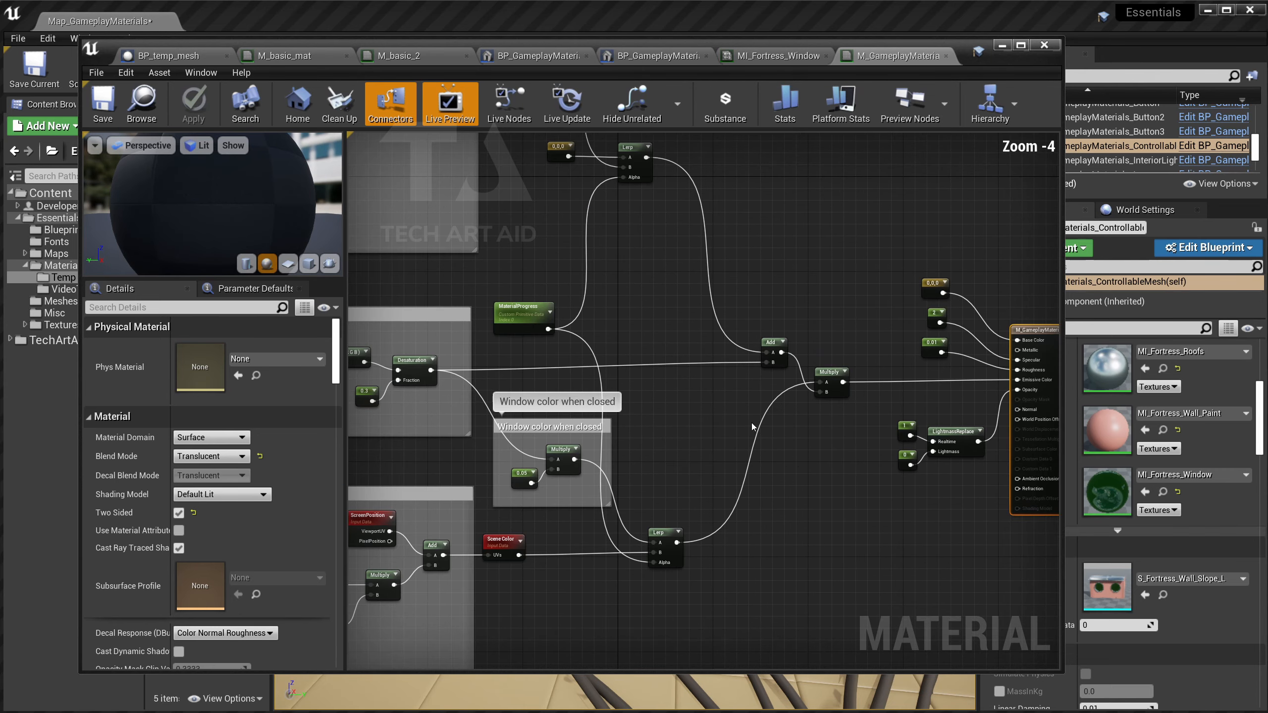
right_drag(751, 422, 611, 357)
scroll(624, 360, up, 4)
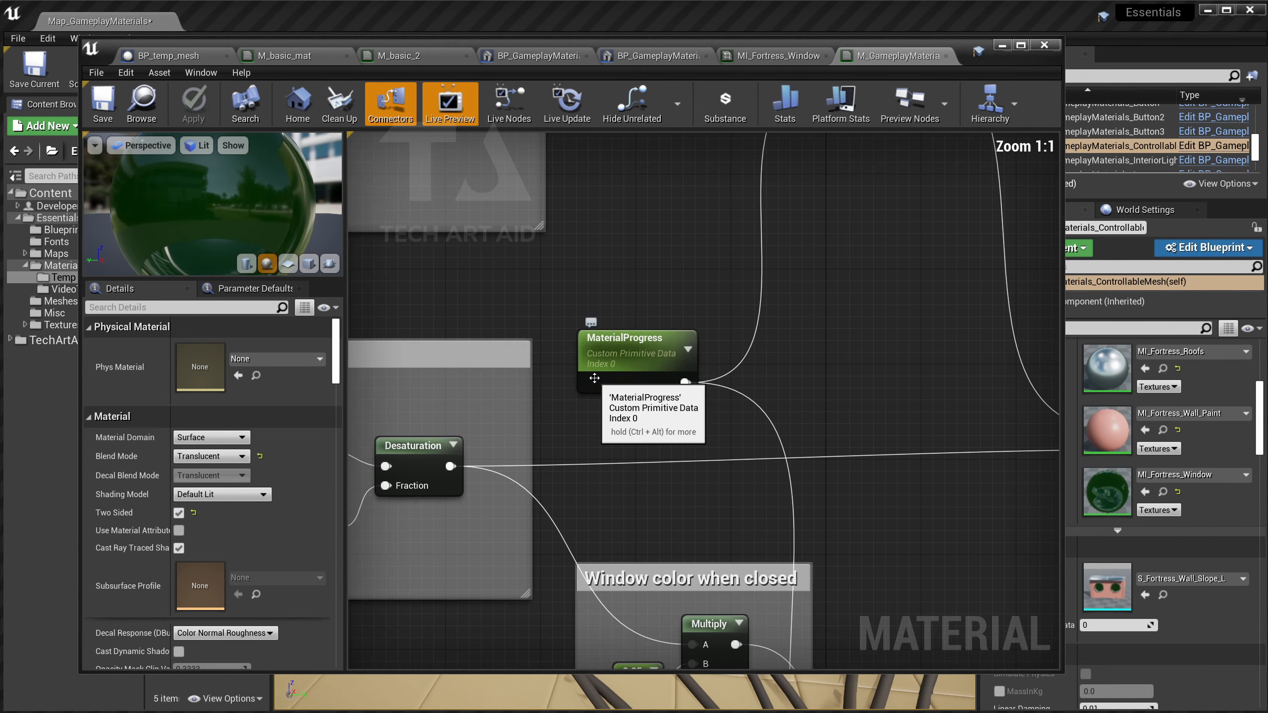
click(631, 363)
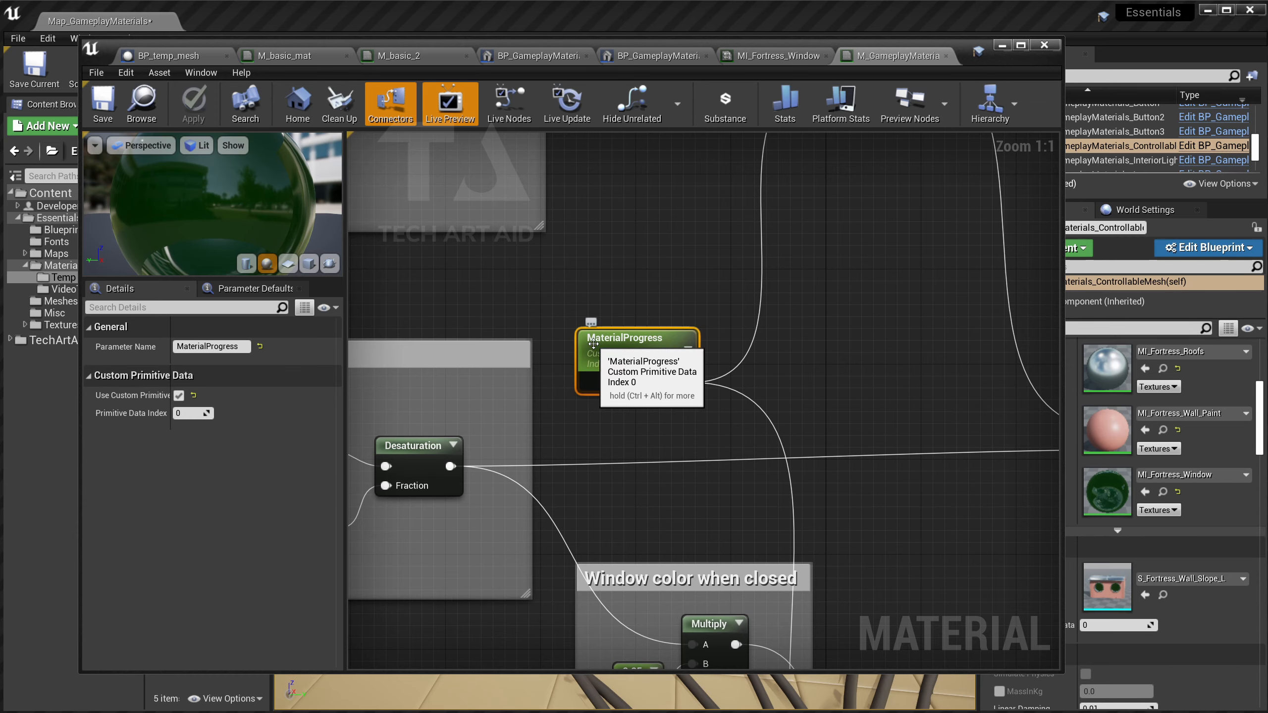
Inspect the Lerp, HeightLerp, Desaturation and GlowColor collection nodes, then launch a Standalone Game preview.
scroll(830, 346, down, 1)
right_drag(829, 346, 669, 477)
scroll(701, 399, down, 1)
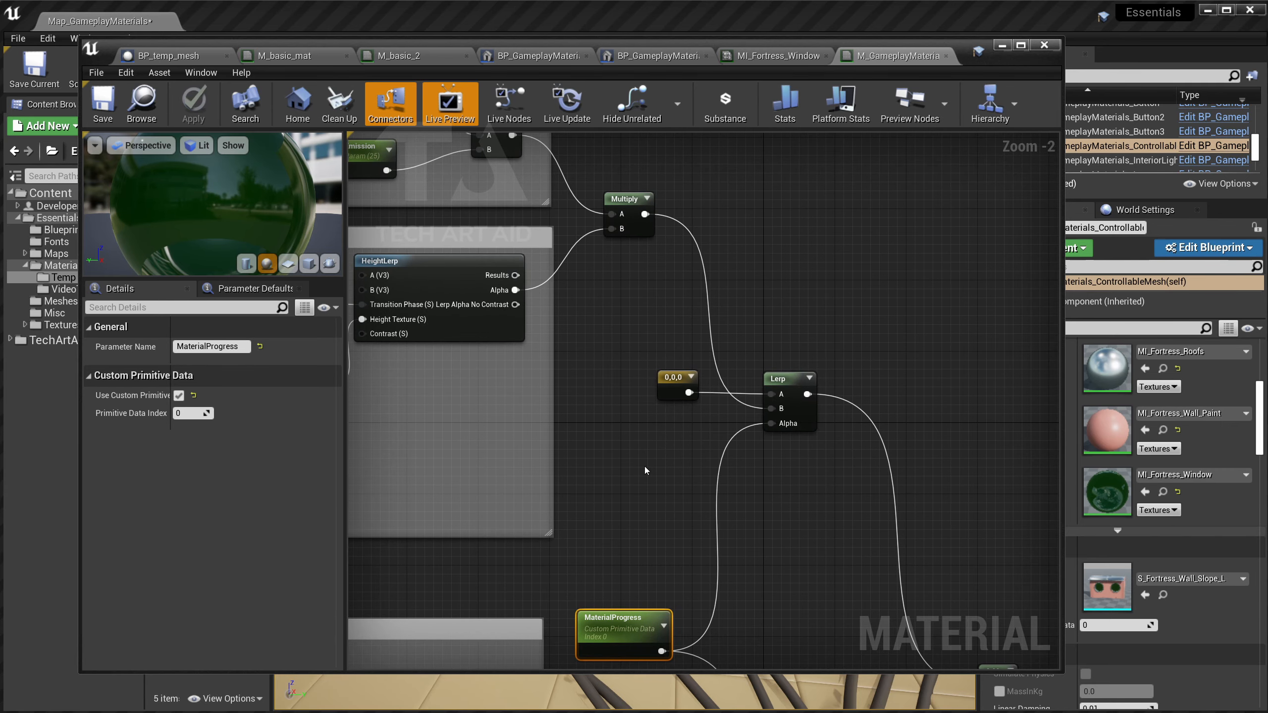
scroll(644, 466, down, 1)
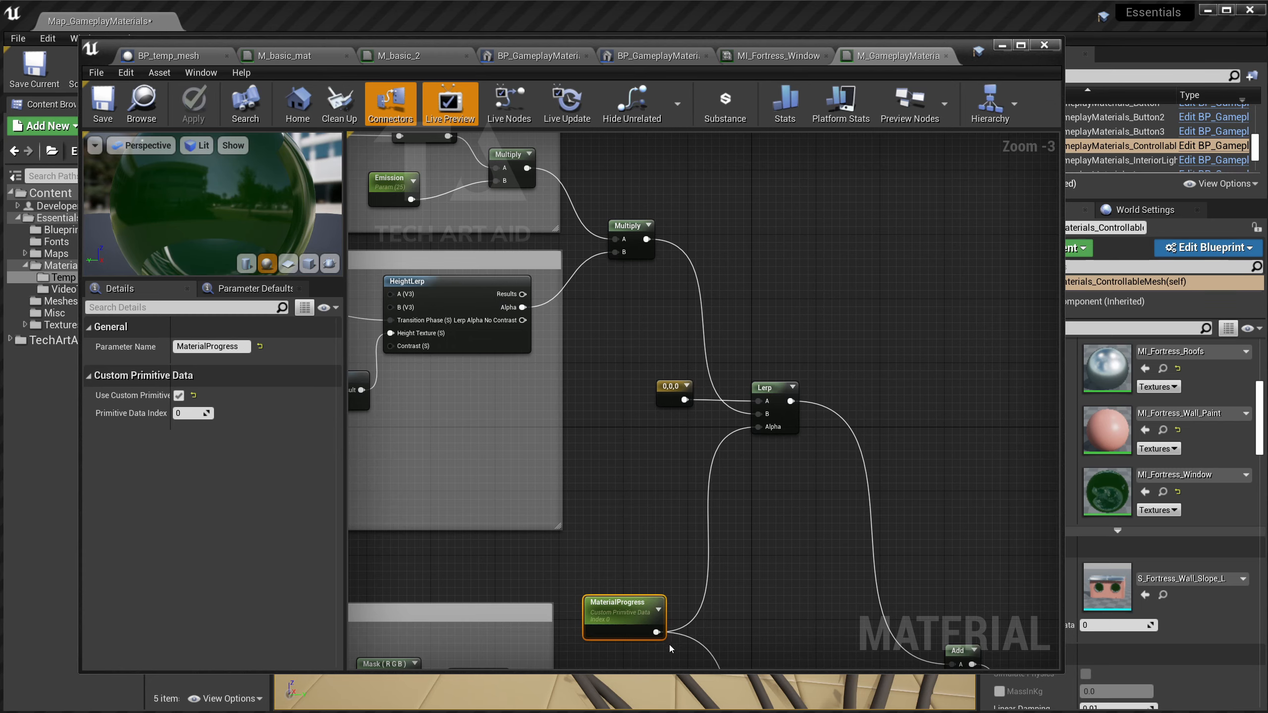
right_drag(683, 591, 935, 574)
right_drag(604, 263, 627, 295)
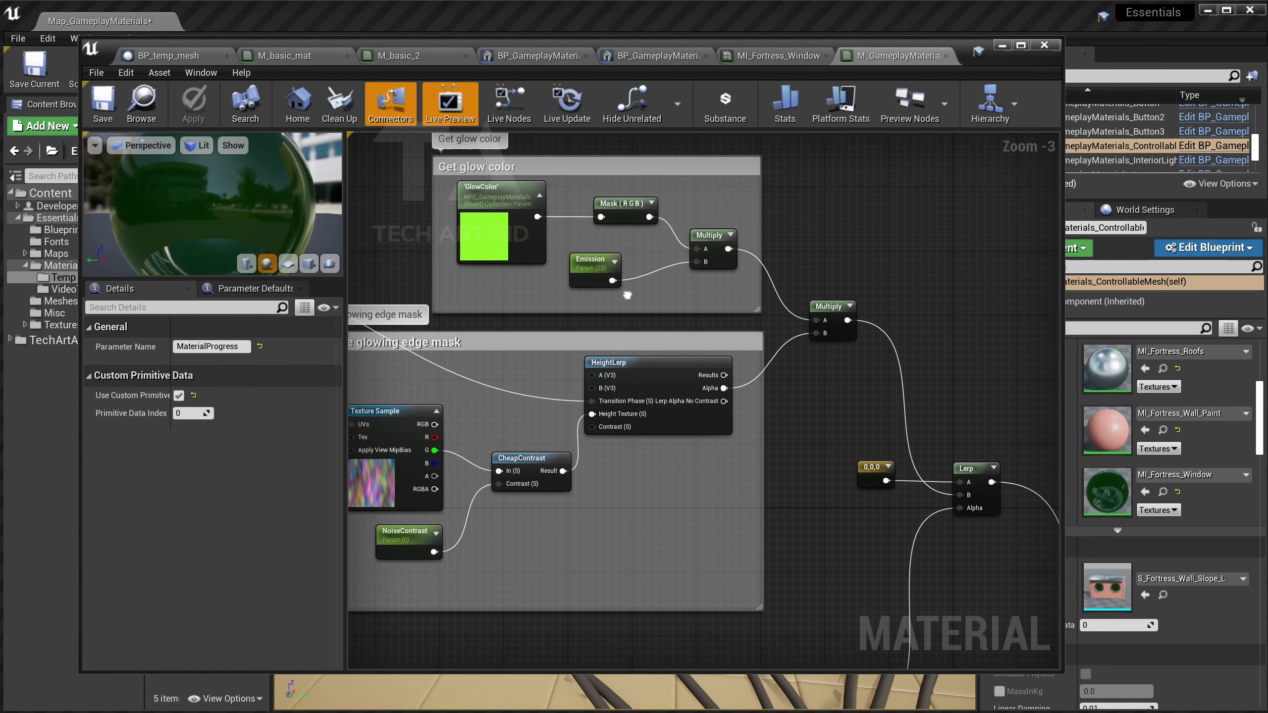
click(538, 255)
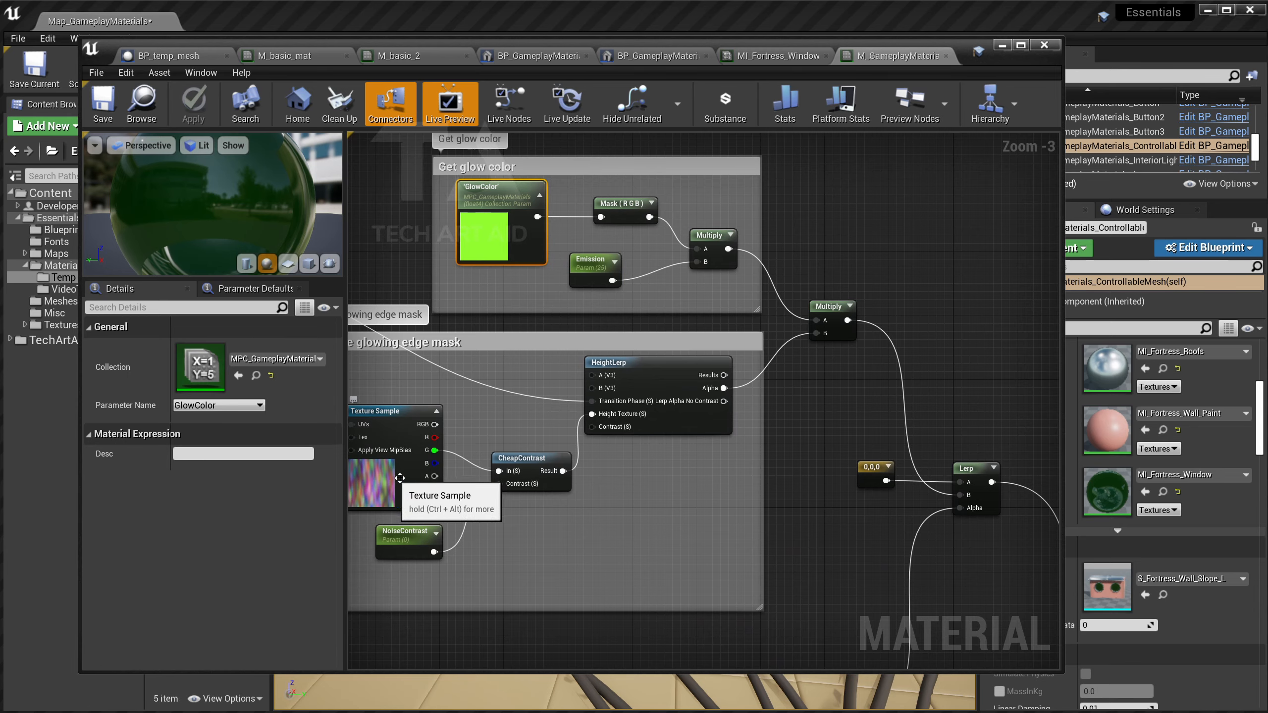
drag(144, 55, 588, 145)
click(552, 55)
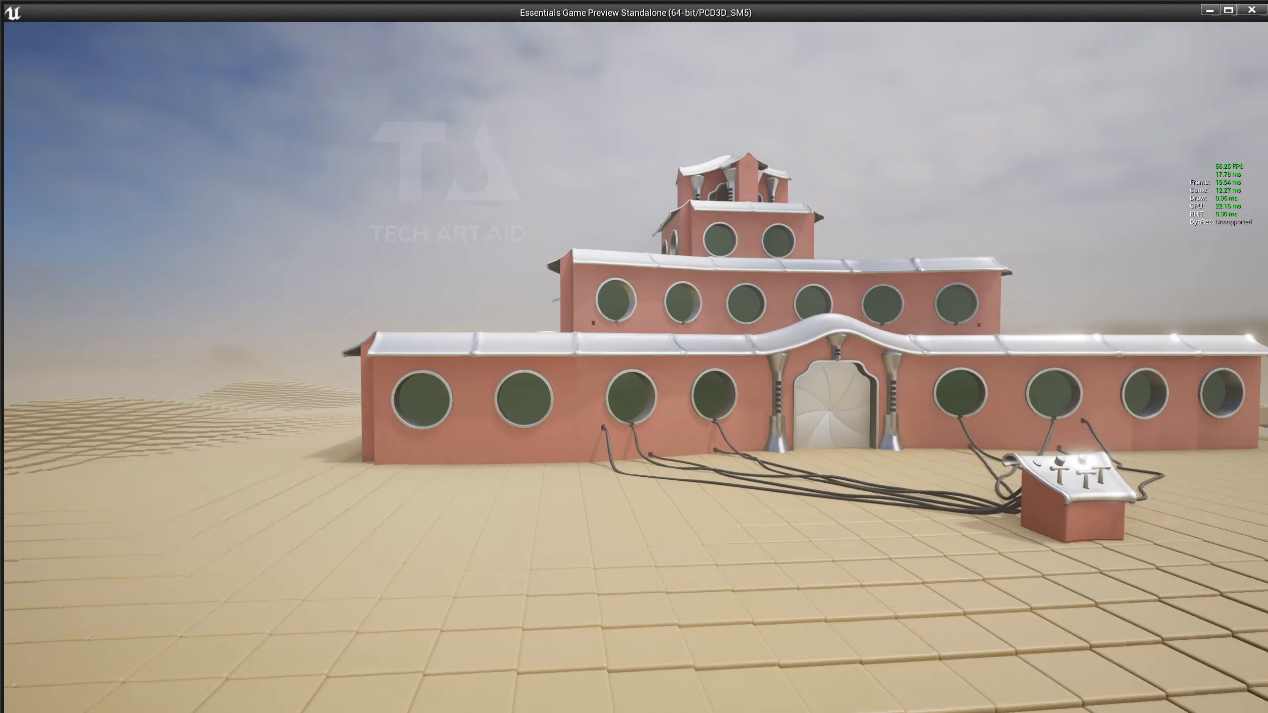
Walk past the control box to the portholes, check their green glow up close, then quit the preview.
key(w)
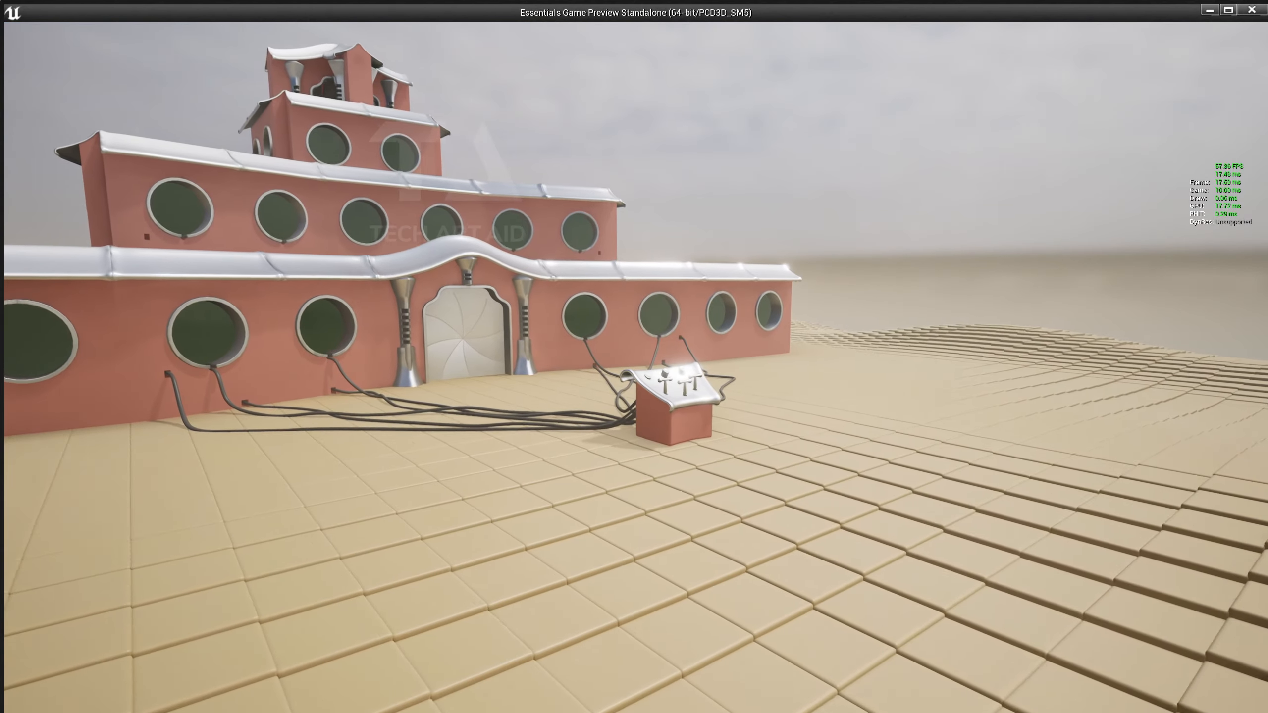
key(w)
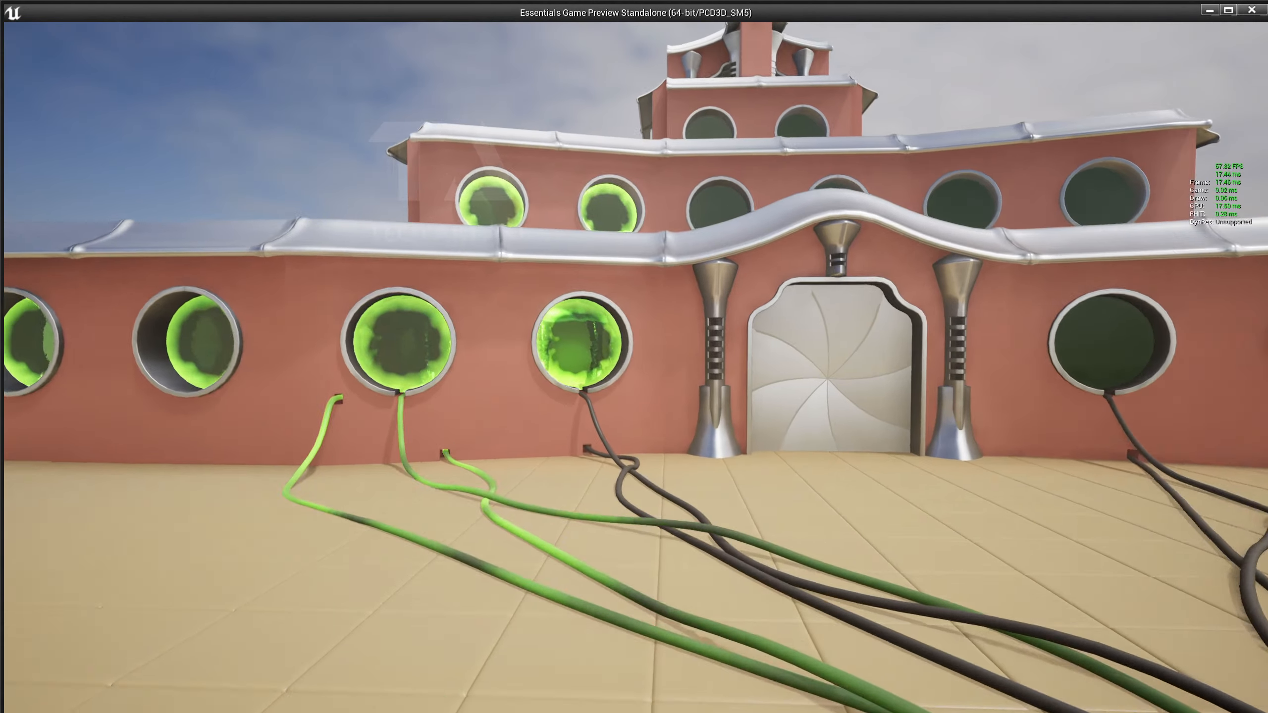
key(w)
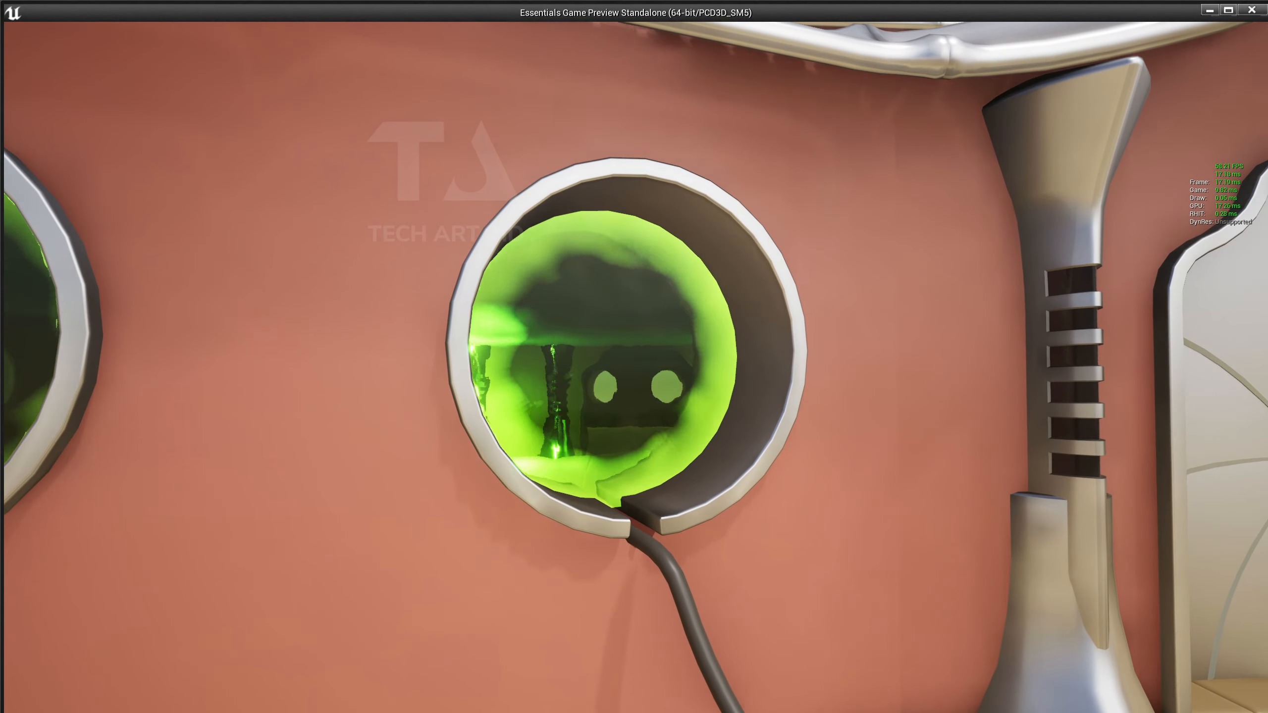
key(w)
key(w)
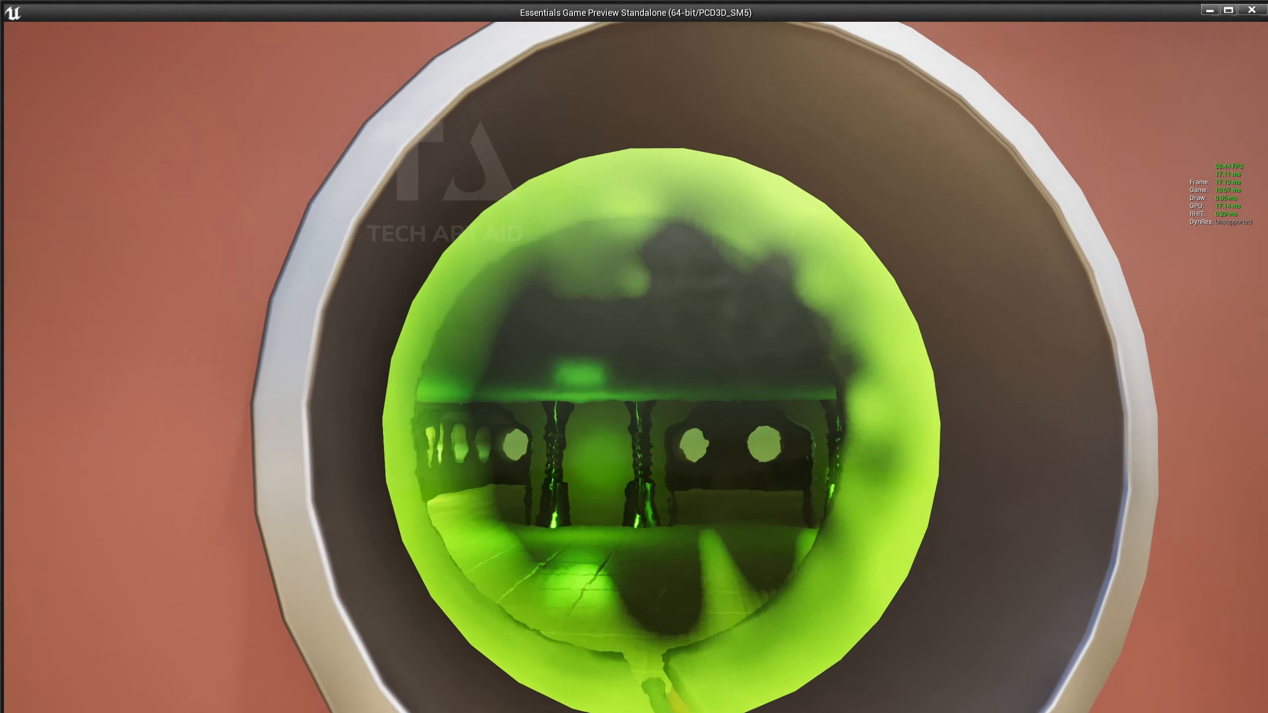
key(s)
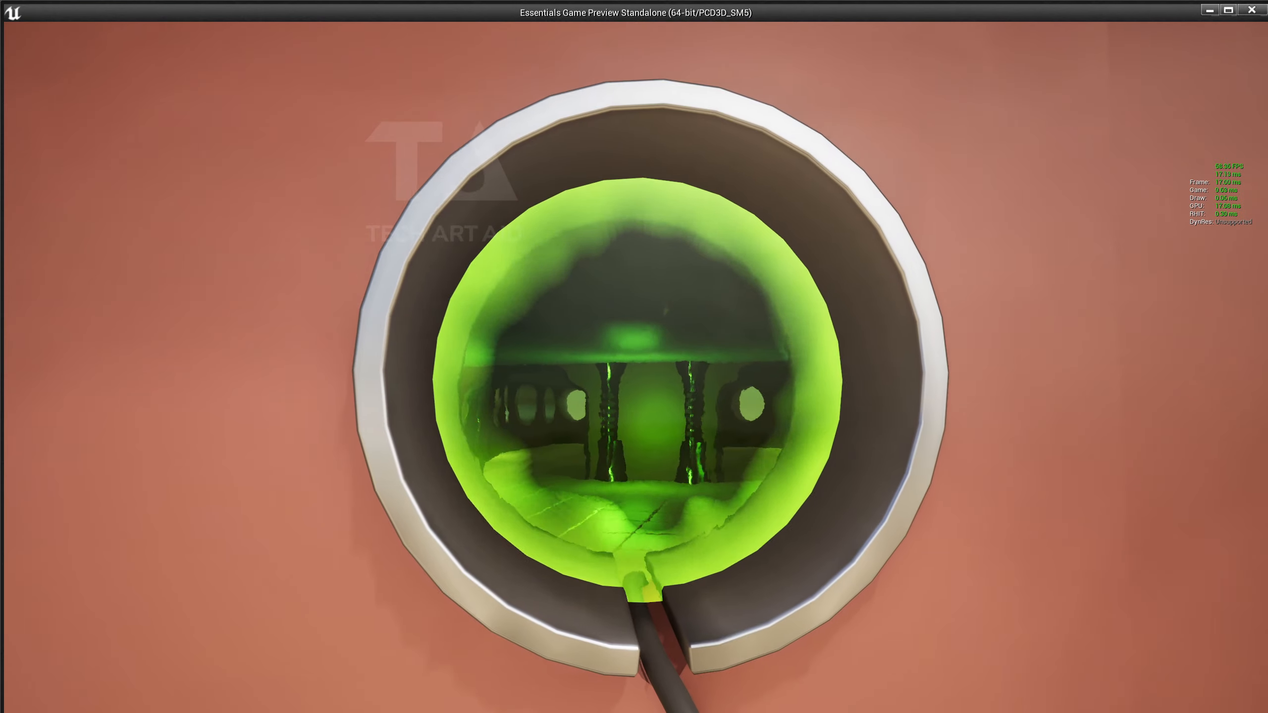
key(w)
key(s)
key(s)
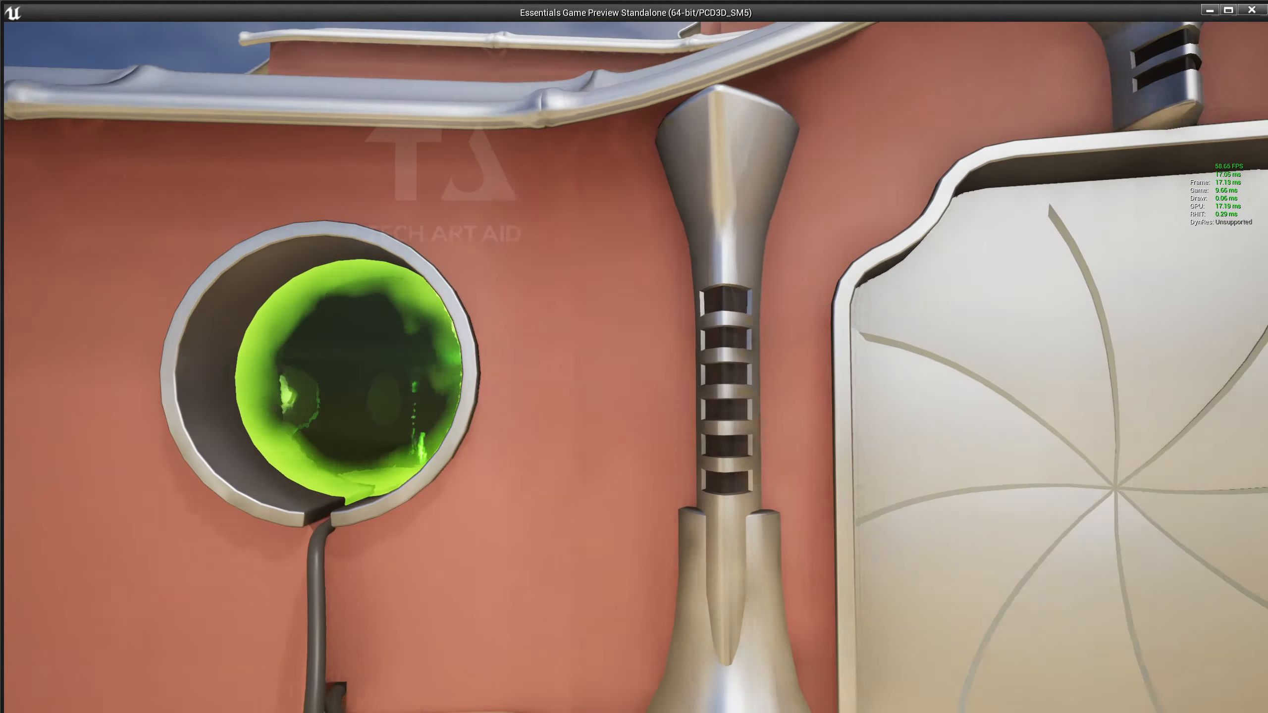
key(d)
key(w)
key(s)
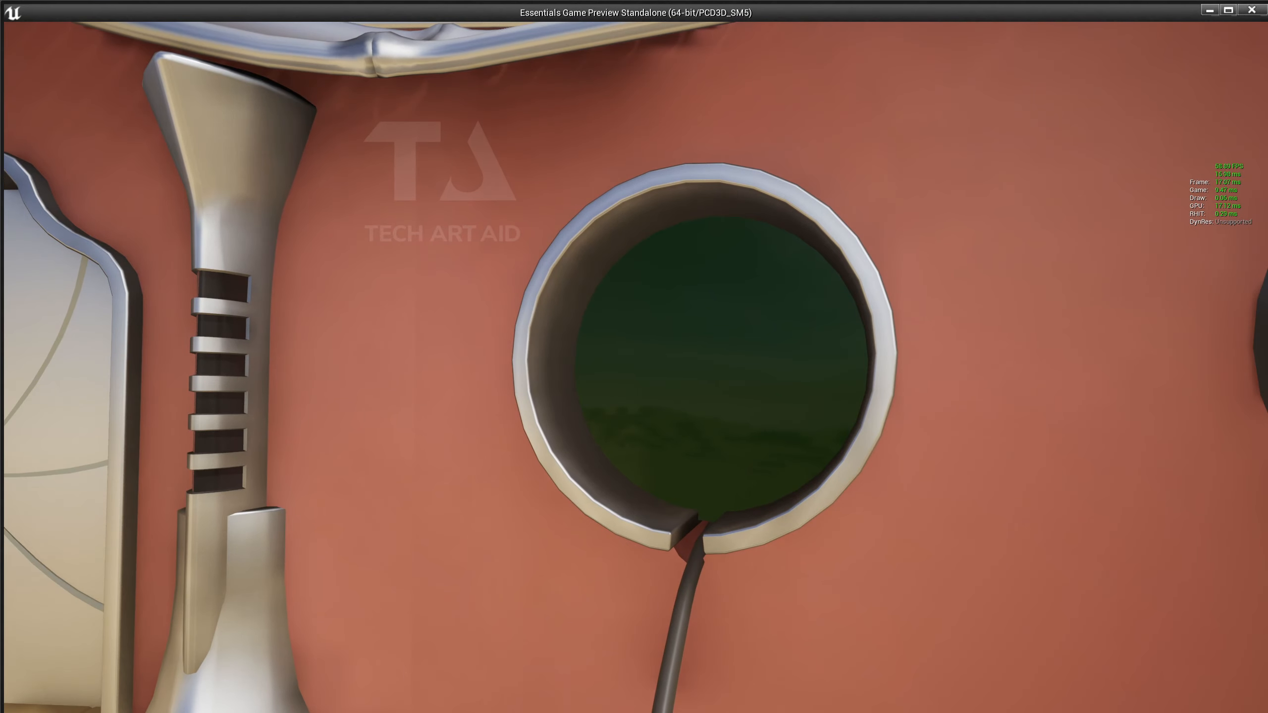
key(Escape)
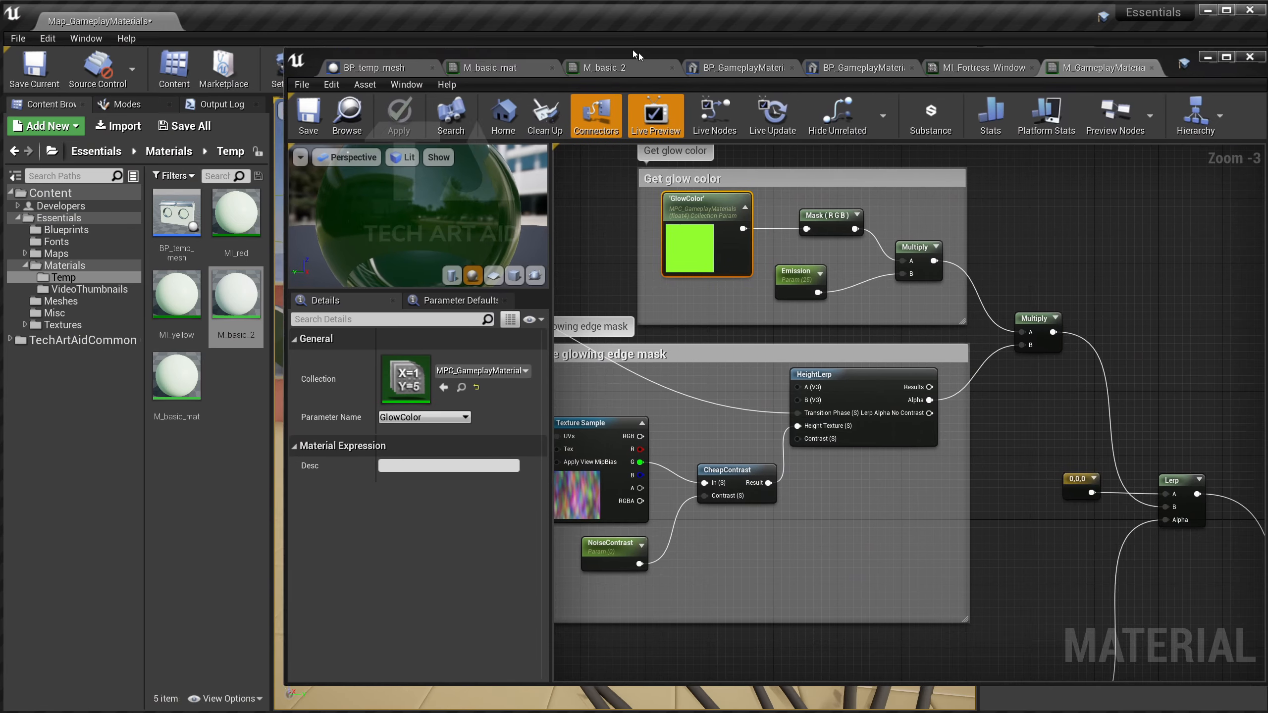
Inspect the window graph's Lerp, Scene Color, 0.05 constant and MaterialProgress nodes.
right_drag(1075, 371, 843, 202)
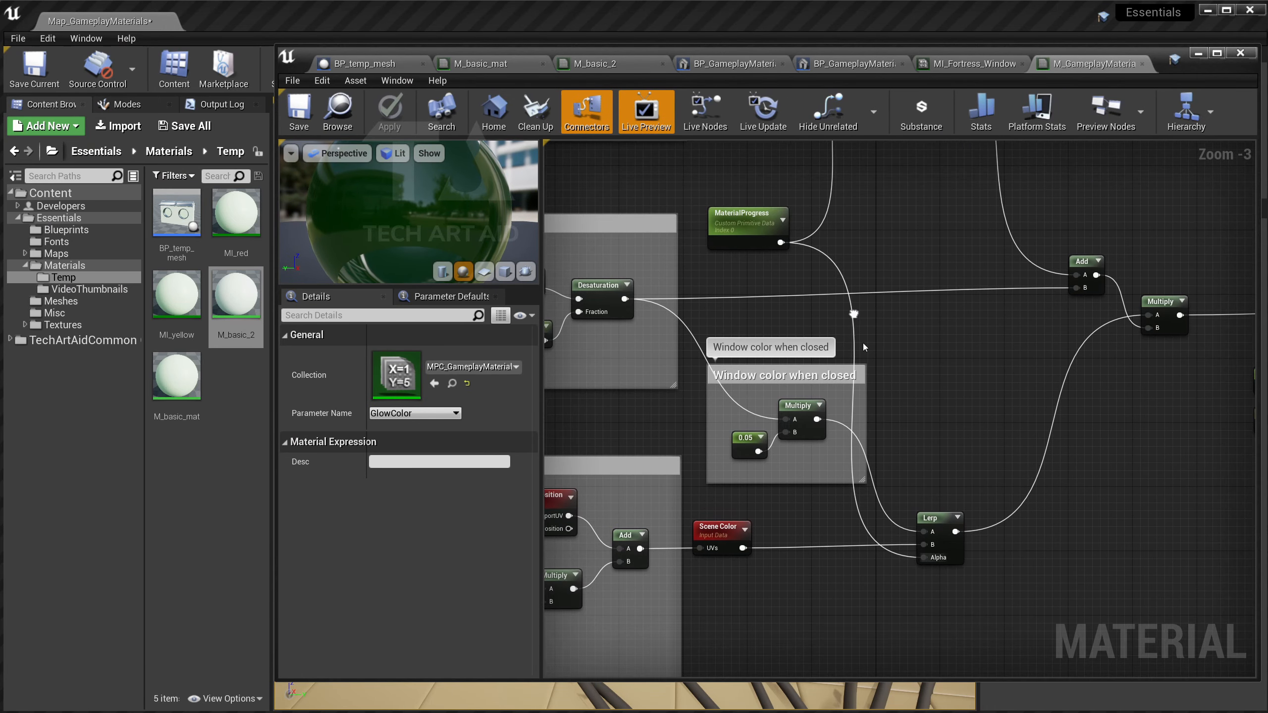
click(943, 523)
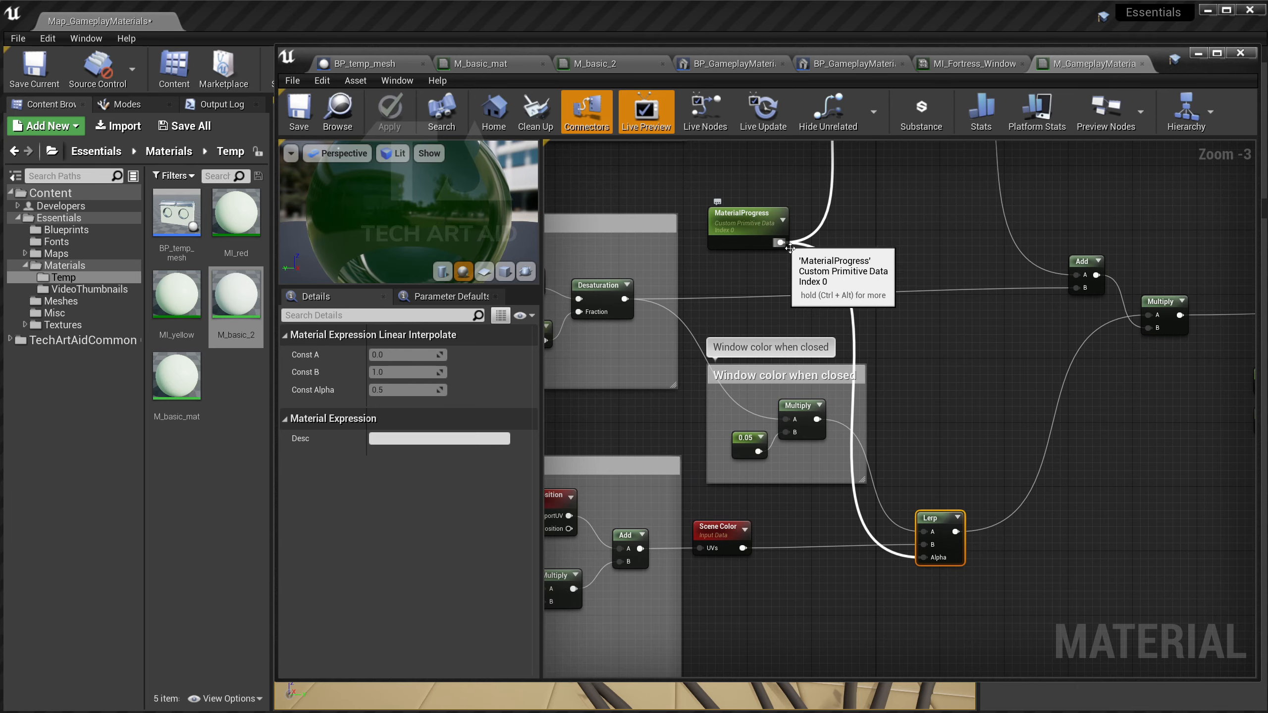
scroll(922, 281, down, 1)
scroll(799, 462, up, 3)
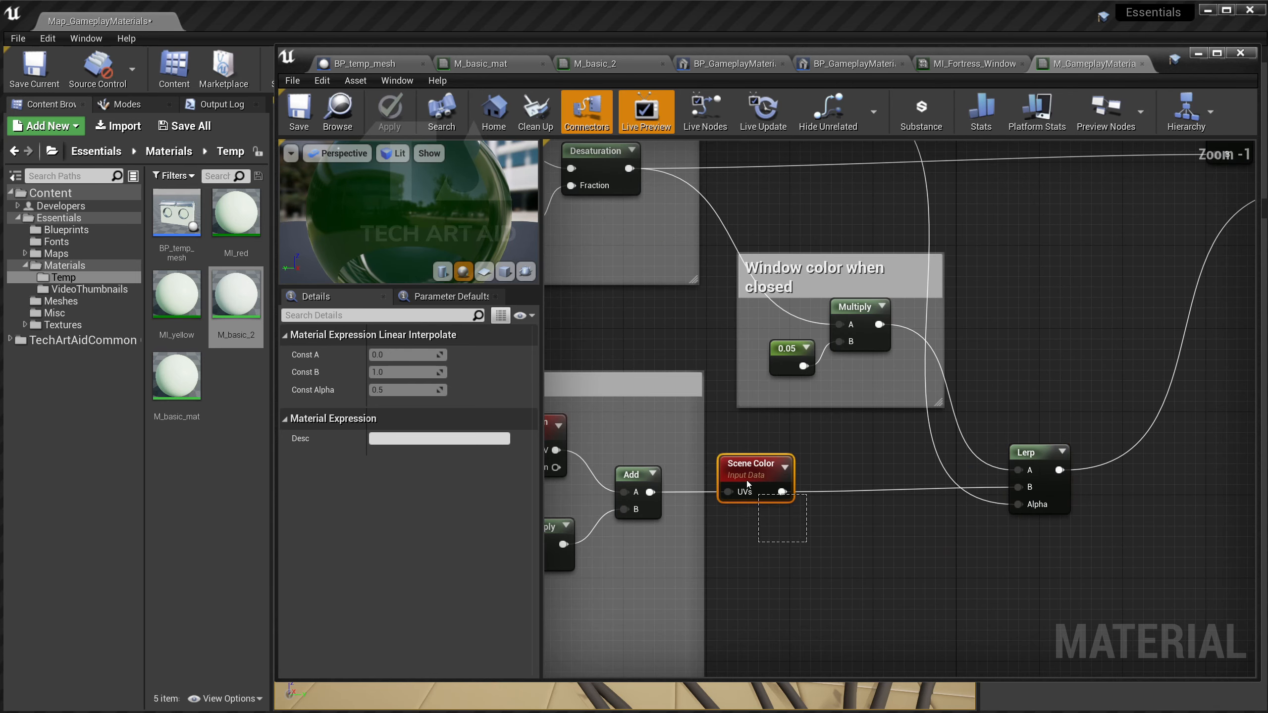
drag(747, 479, 749, 482)
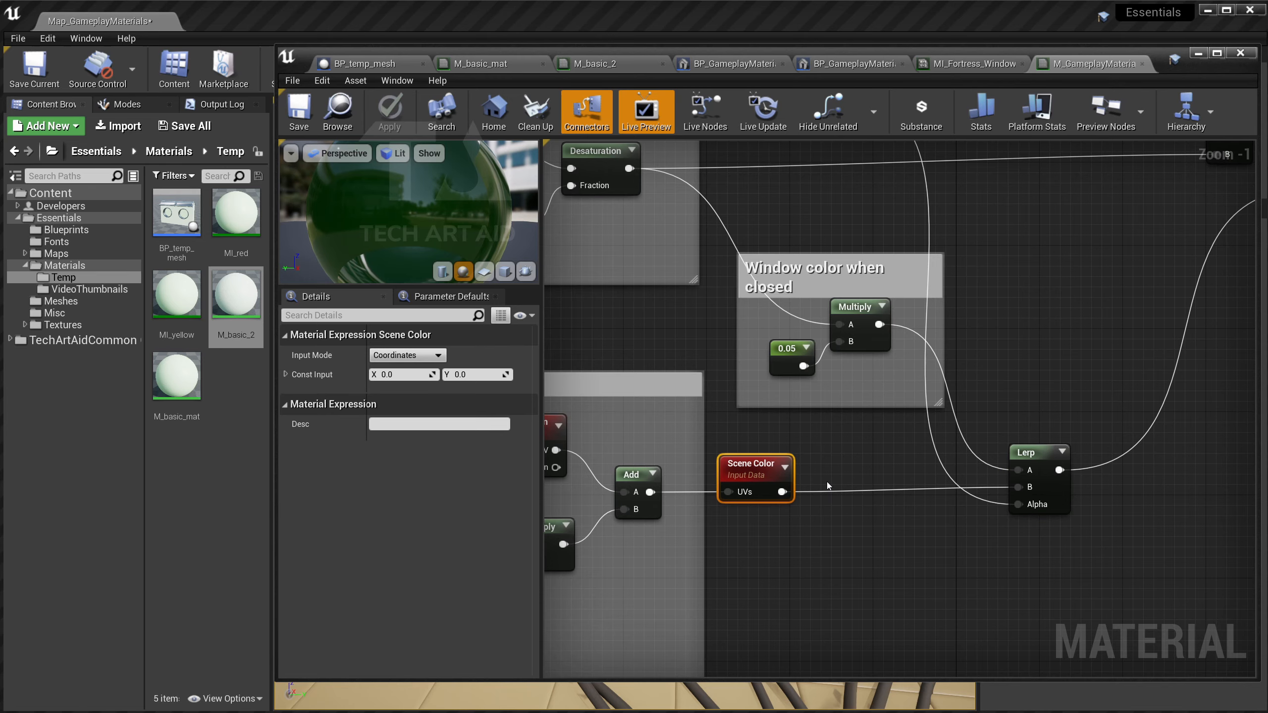
right_drag(826, 481, 791, 486)
click(799, 487)
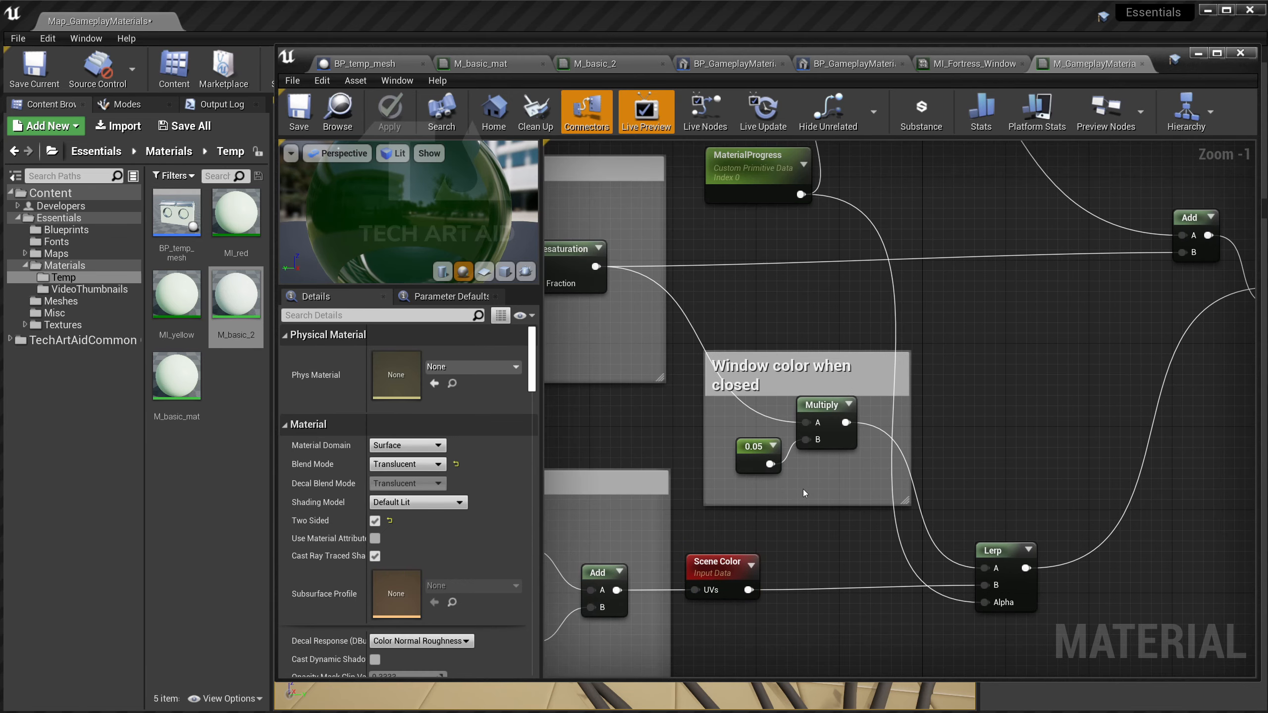
click(759, 455)
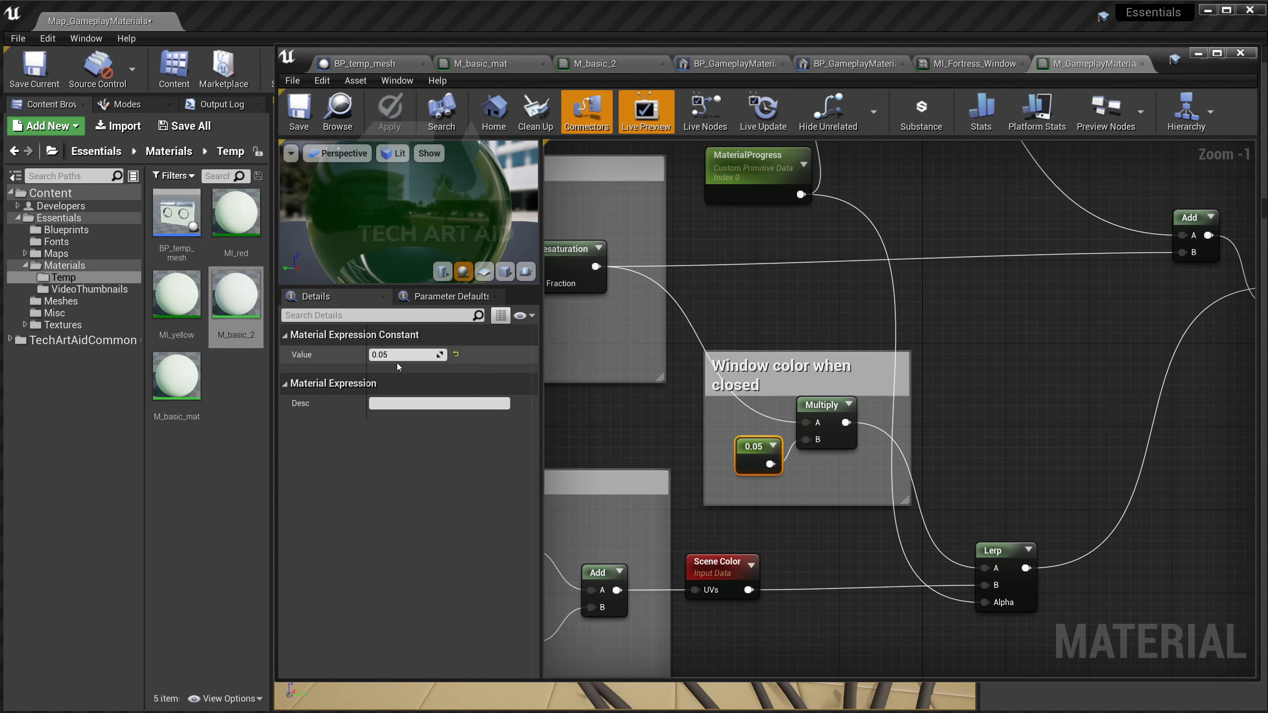
scroll(958, 380, down, 2)
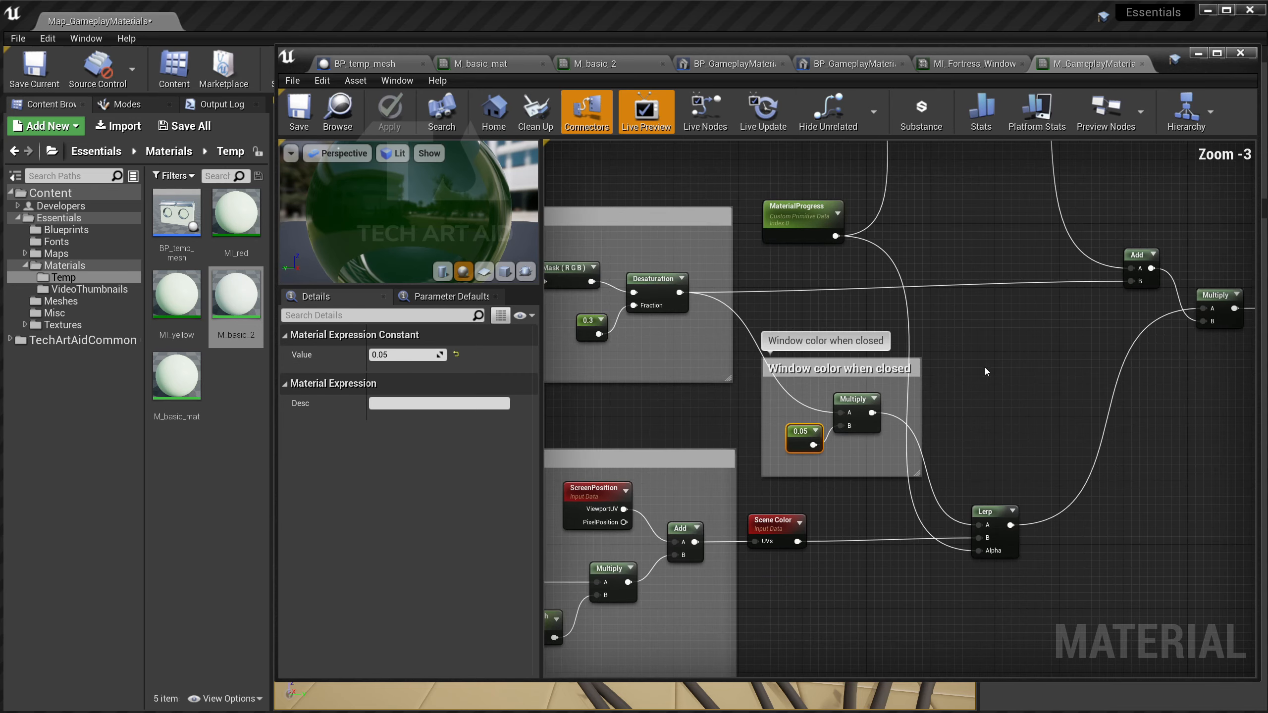
scroll(866, 529, down, 1)
click(757, 344)
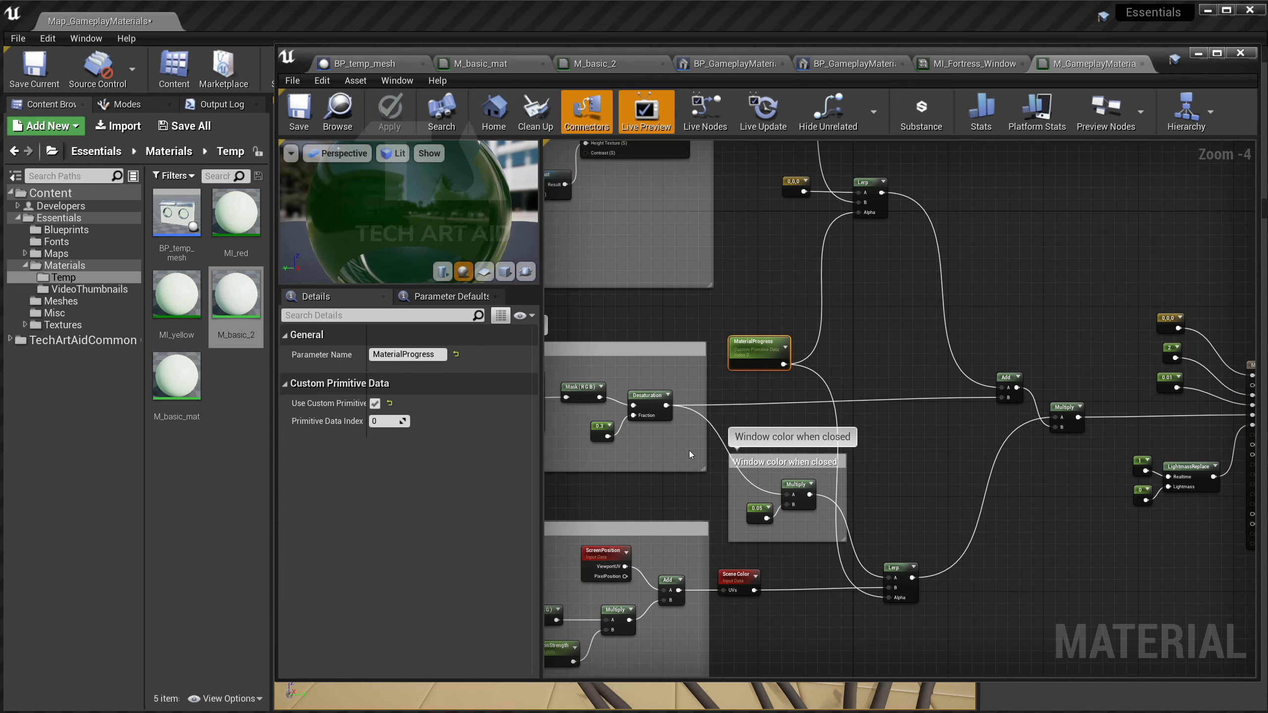
Minimize the material editor, select the fortress gate and open its MI_Fortress_Glow instance.
click(1198, 53)
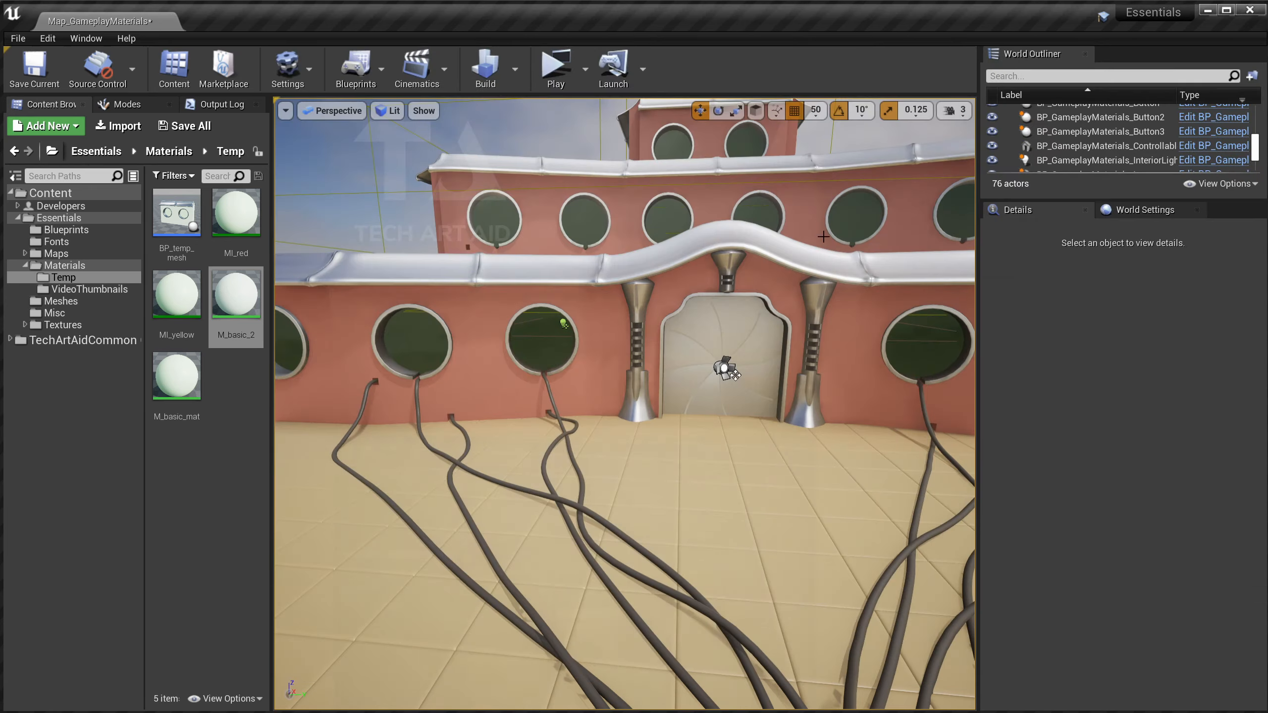
scroll(722, 363, up, 5)
click(696, 270)
right_drag(618, 210, 618, 209)
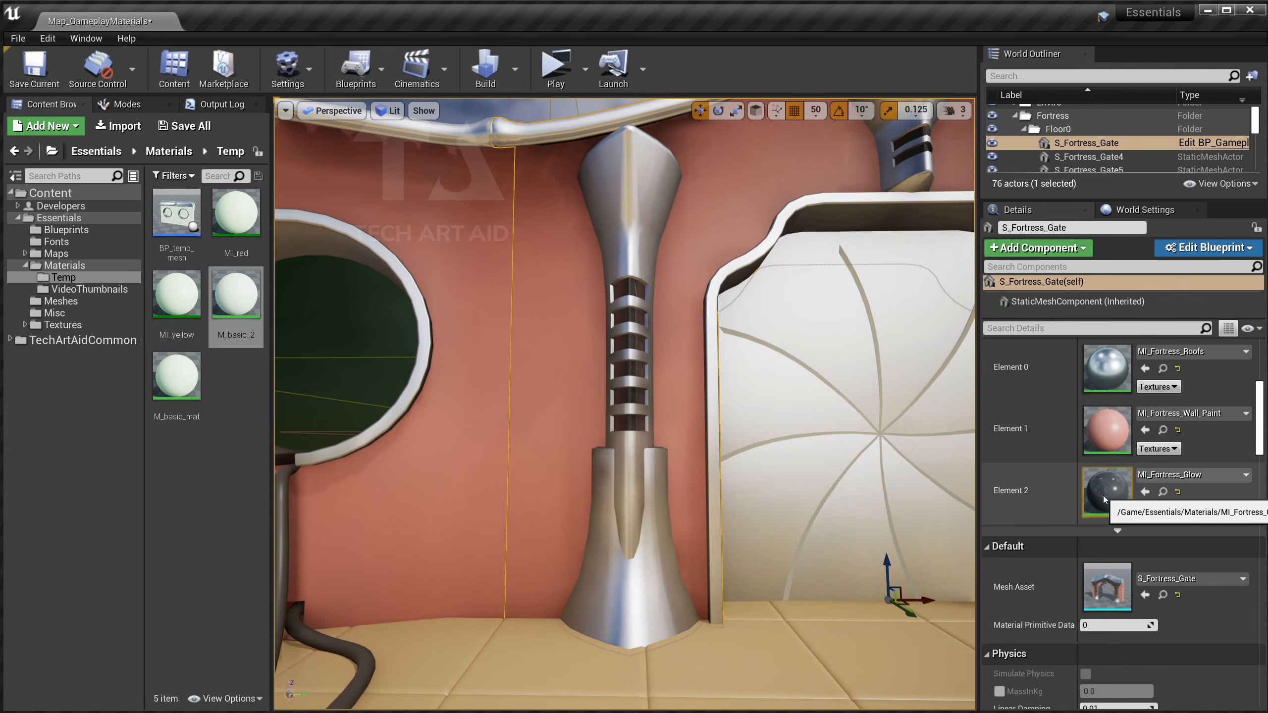
double_click(1109, 492)
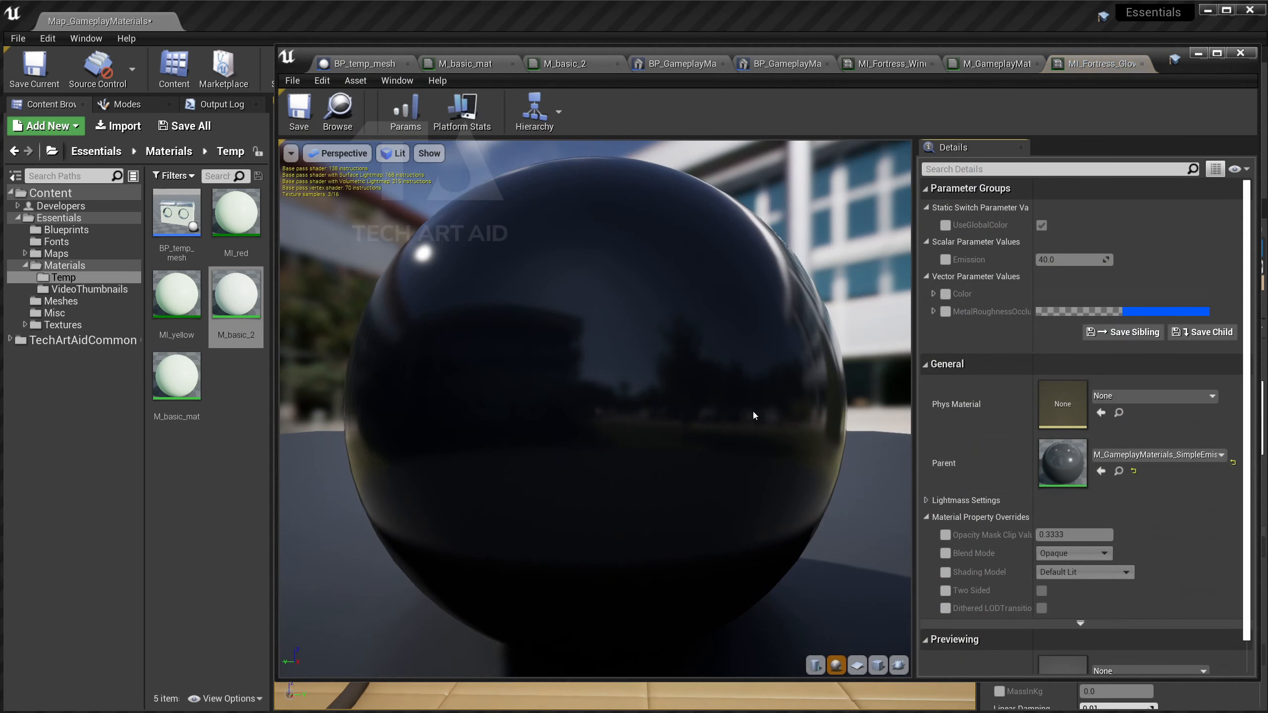
Open the parent M_GameplayMaterials_SimpleEmissive and inspect its MaterialProgress and emission colour nodes.
double_click(1067, 461)
right_drag(545, 420, 824, 452)
click(724, 470)
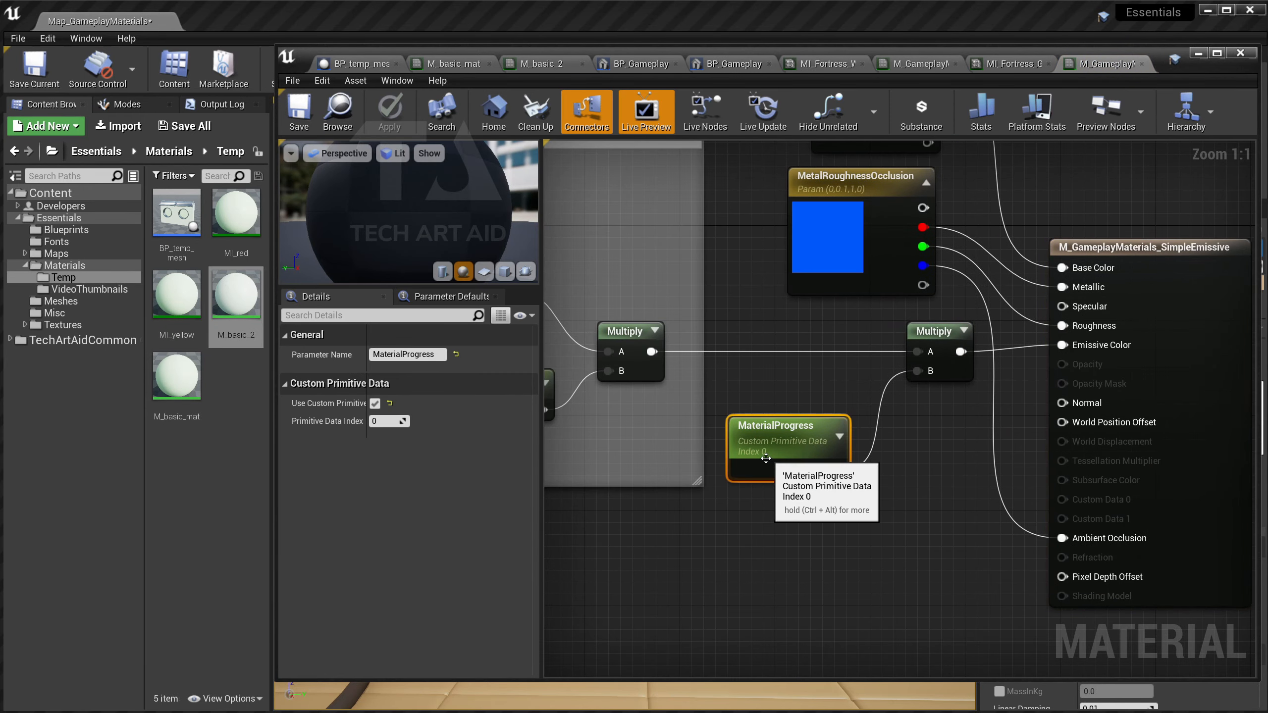
right_drag(896, 476, 913, 515)
scroll(882, 485, down, 2)
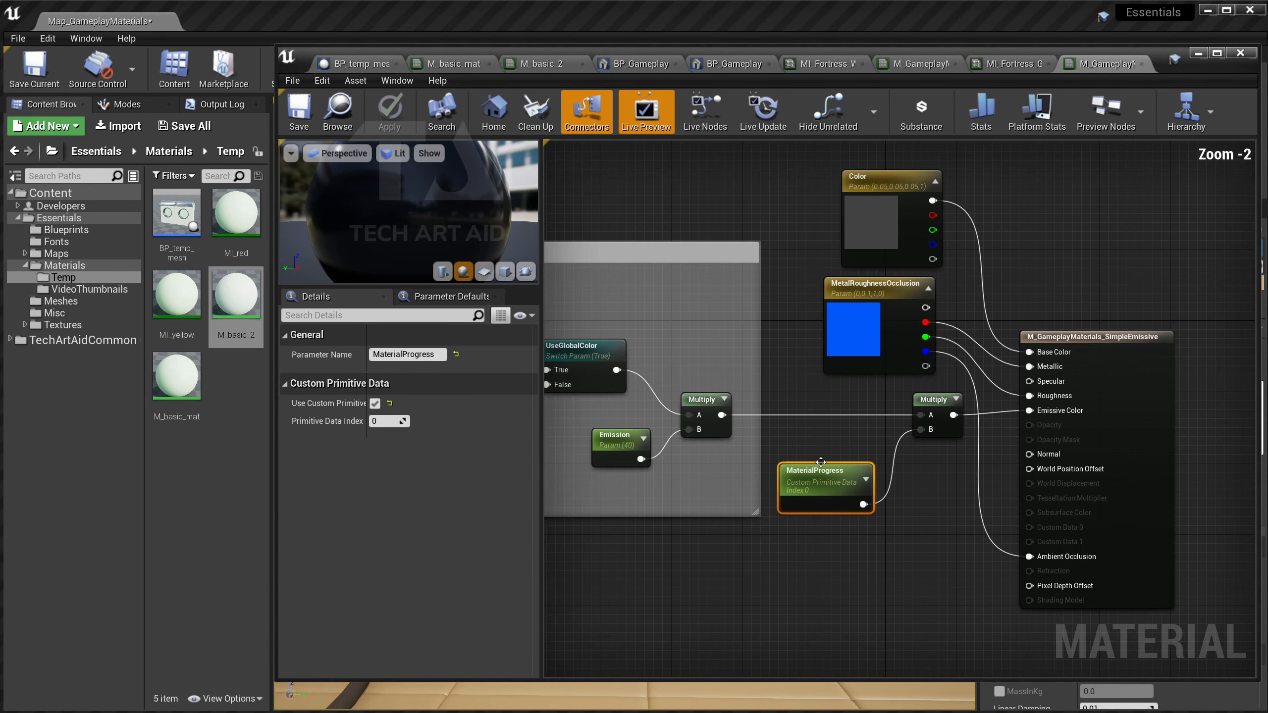
right_drag(842, 440, 1125, 449)
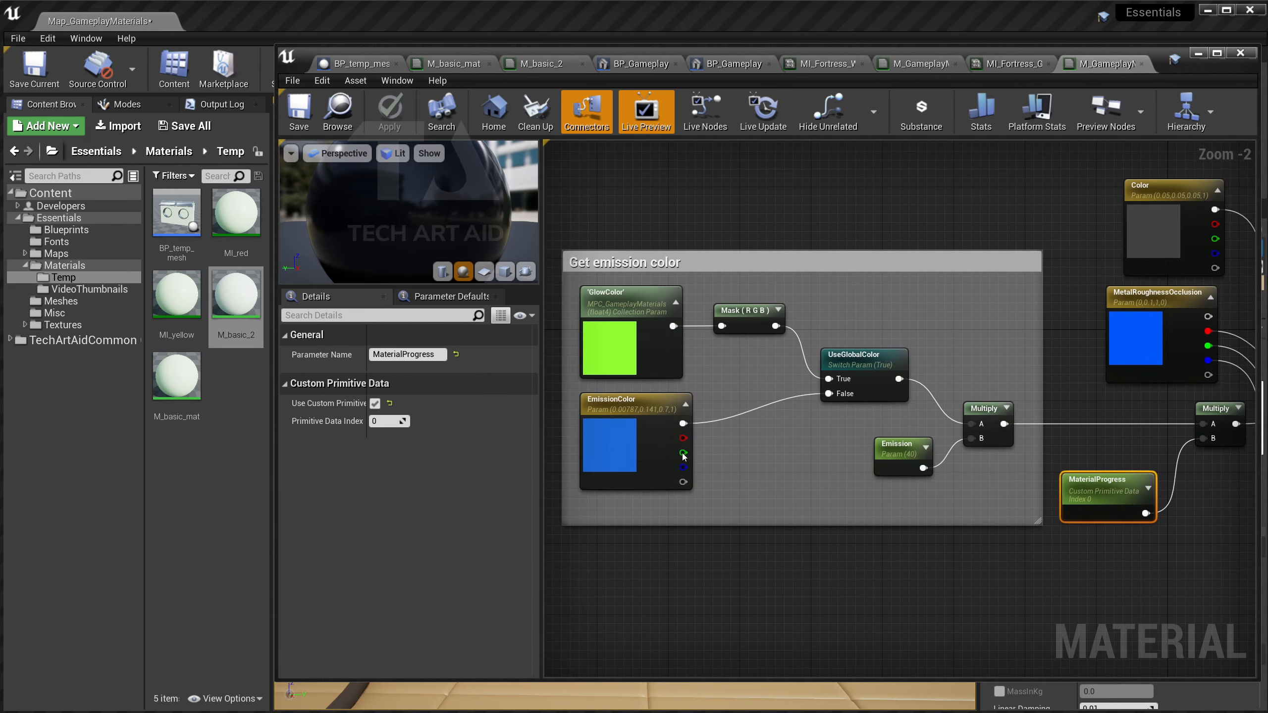
right_drag(862, 349, 762, 348)
click(1198, 53)
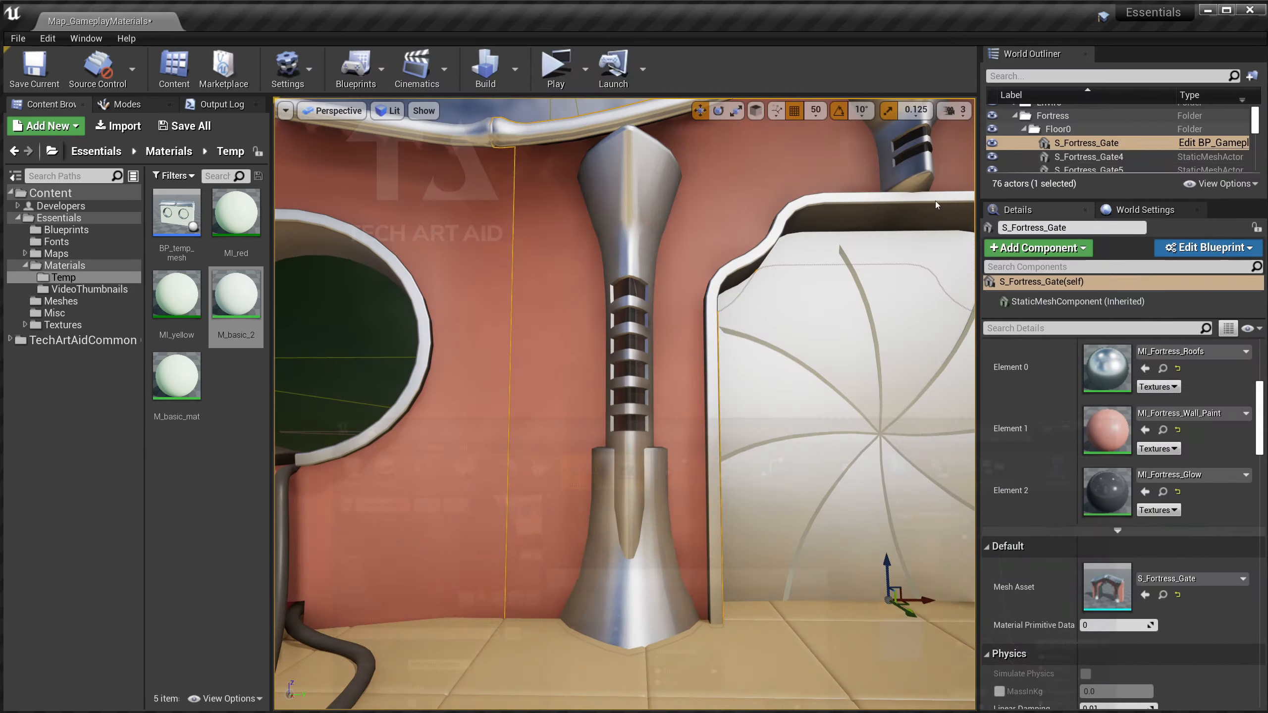
scroll(782, 270, down, 10)
right_drag(782, 270, 781, 277)
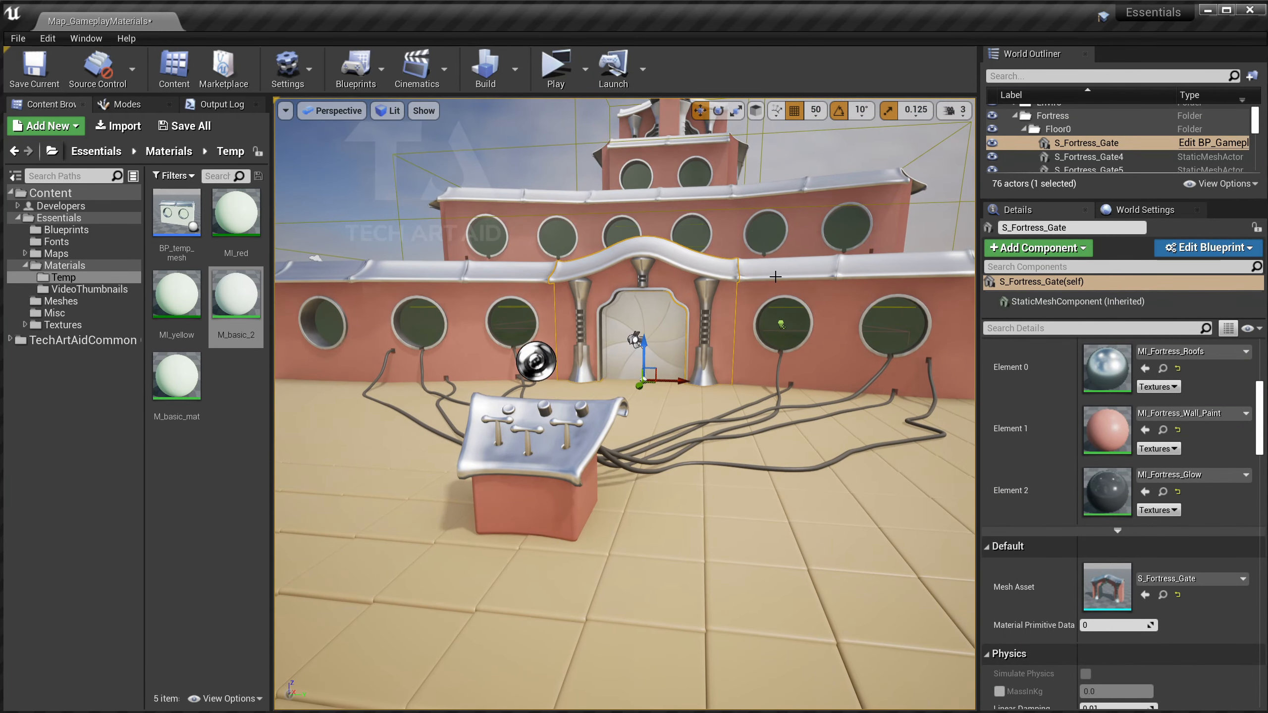
scroll(775, 277, up, 5)
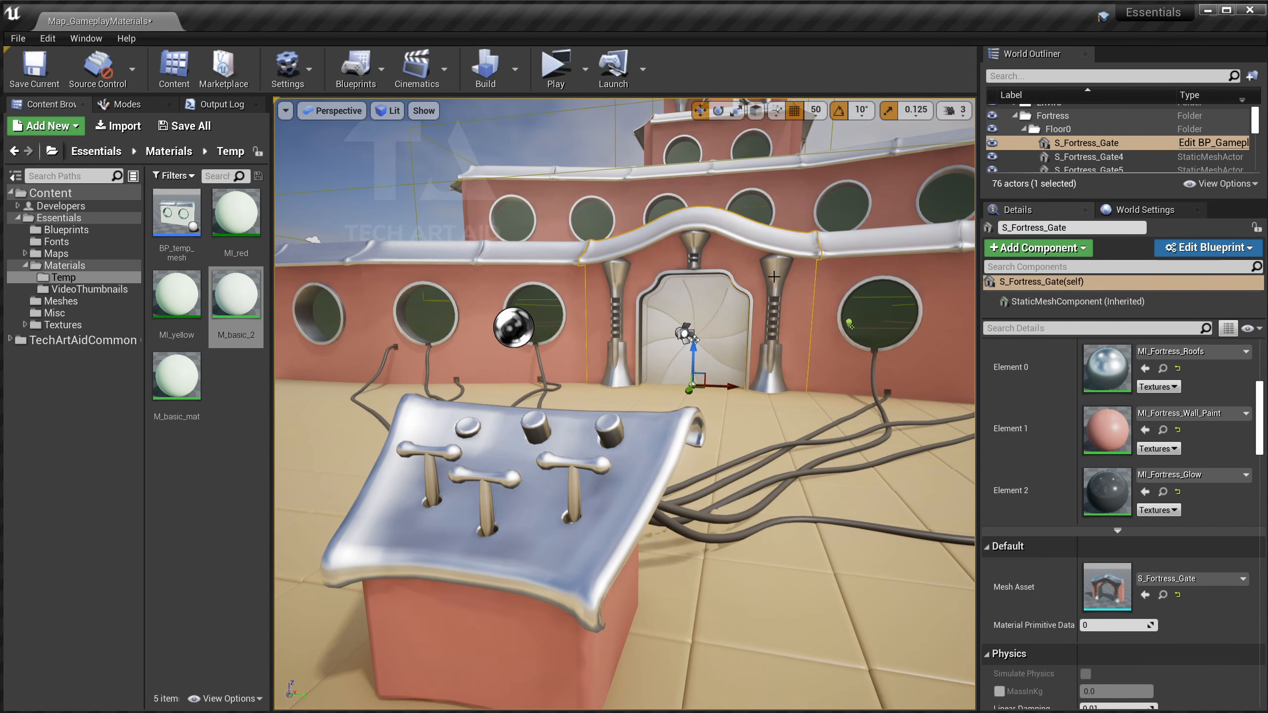
middle_drag(774, 276, 772, 277)
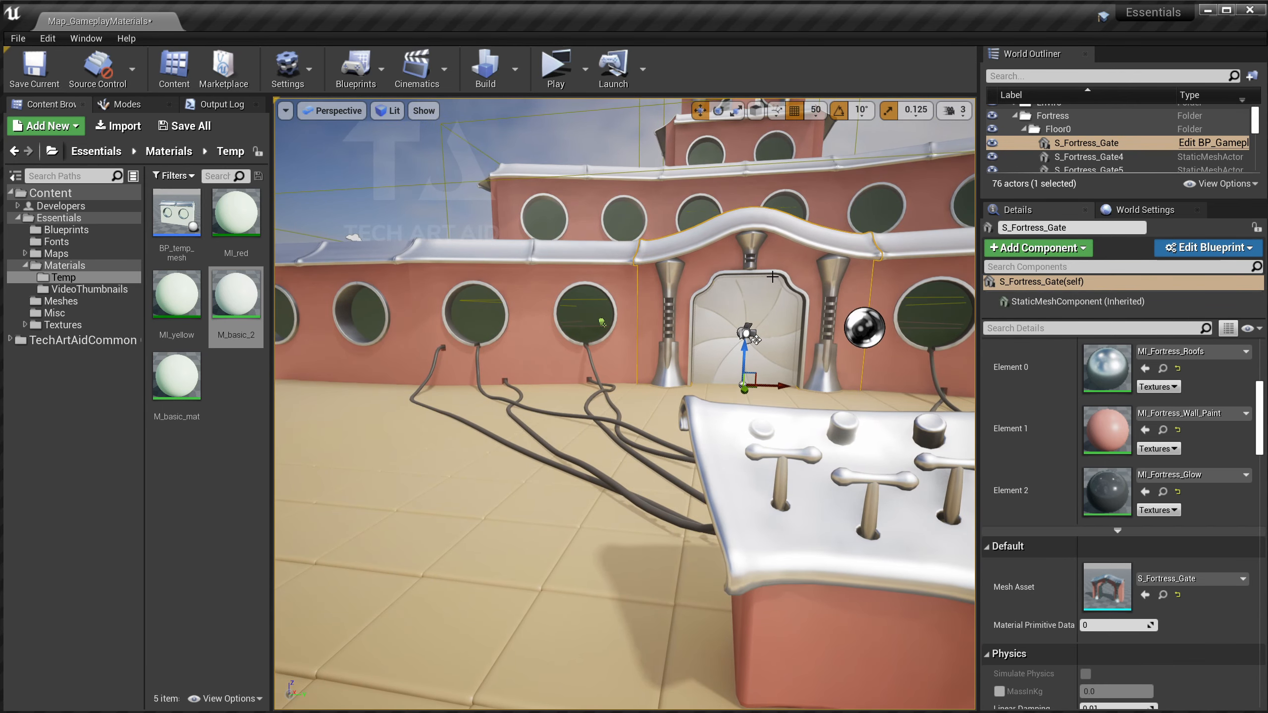
scroll(772, 276, down, 6)
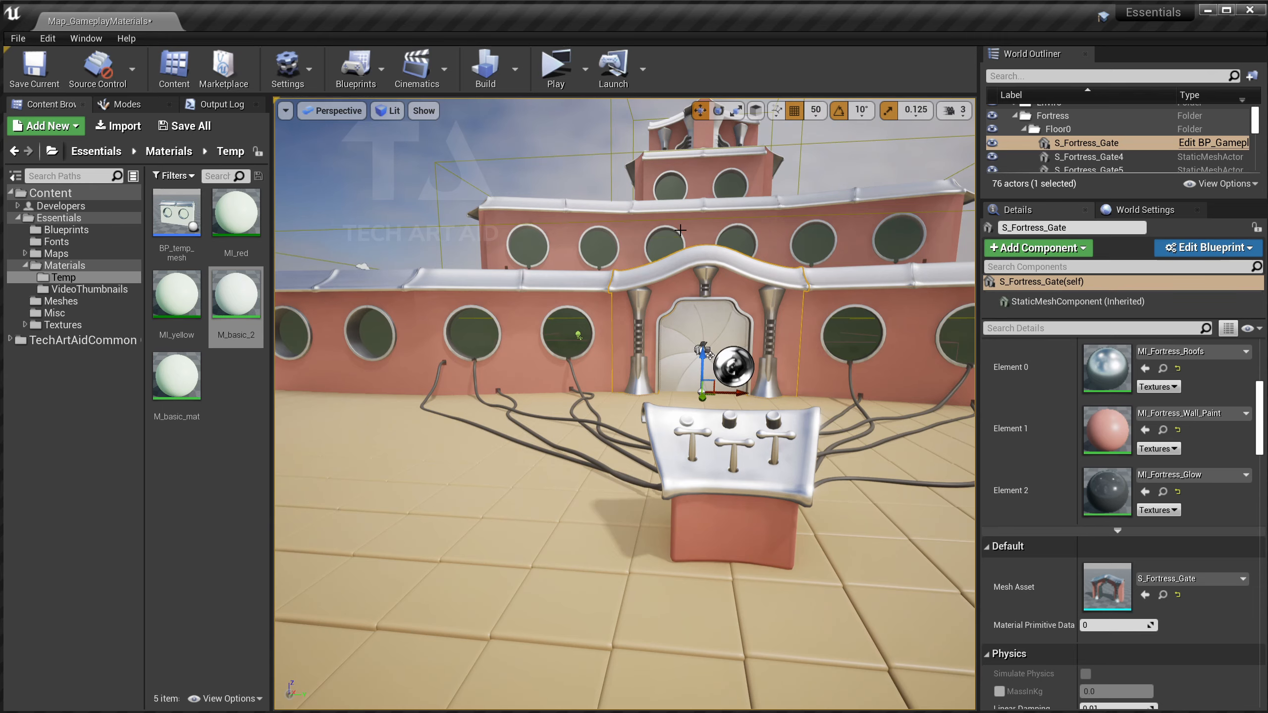
scroll(680, 230, up, 4)
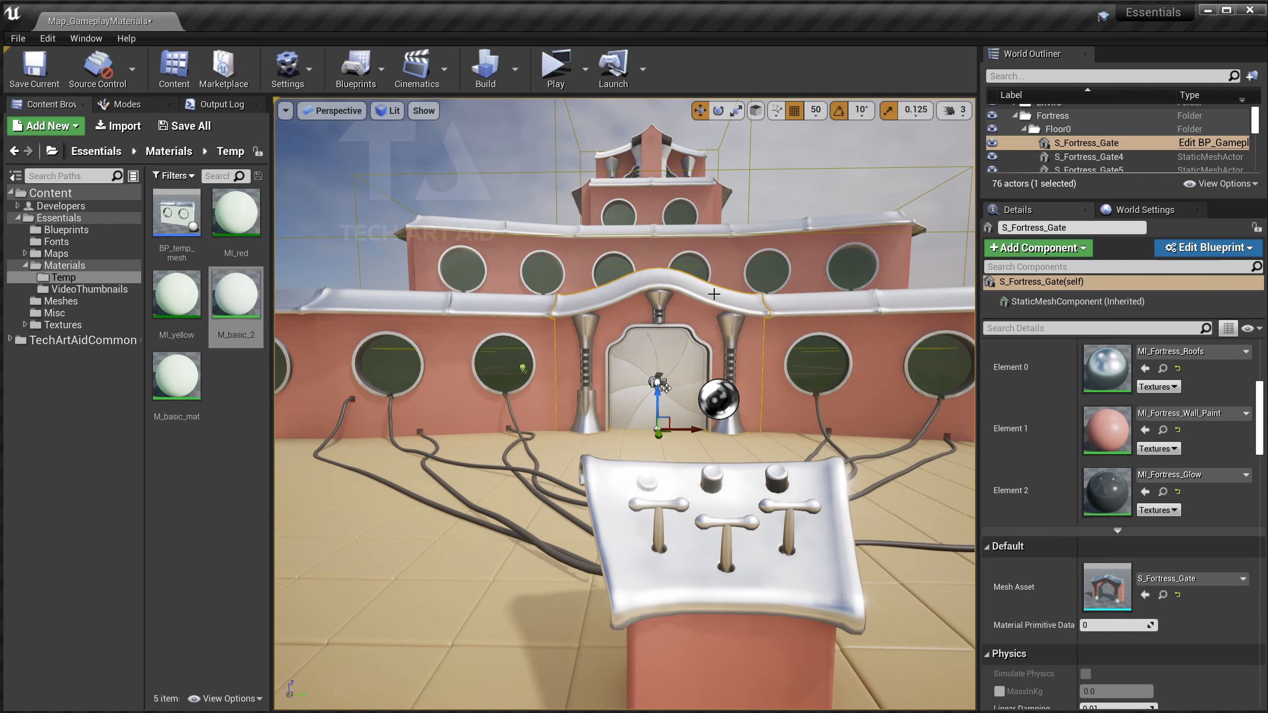
alt+drag(714, 295, 589, 302)
Select the lever and inspect its RotationMin and RotationMax default values.
click(733, 460)
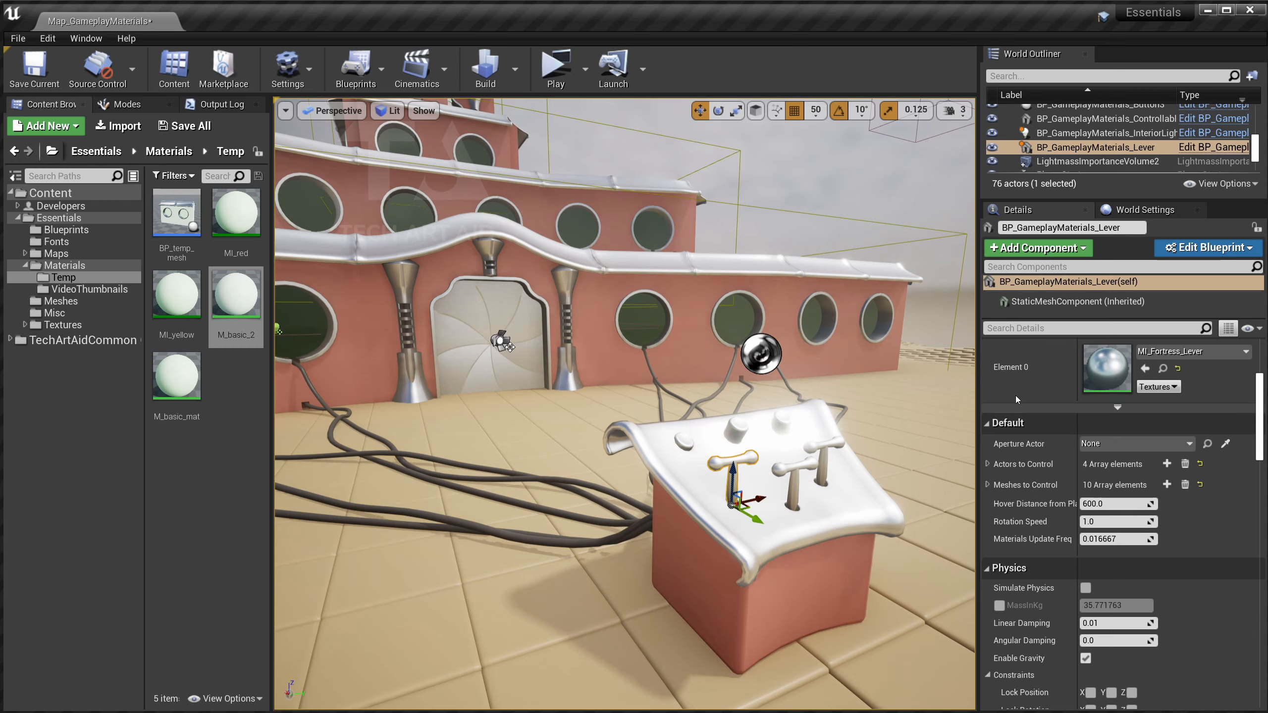
scroll(1016, 399, down, 3)
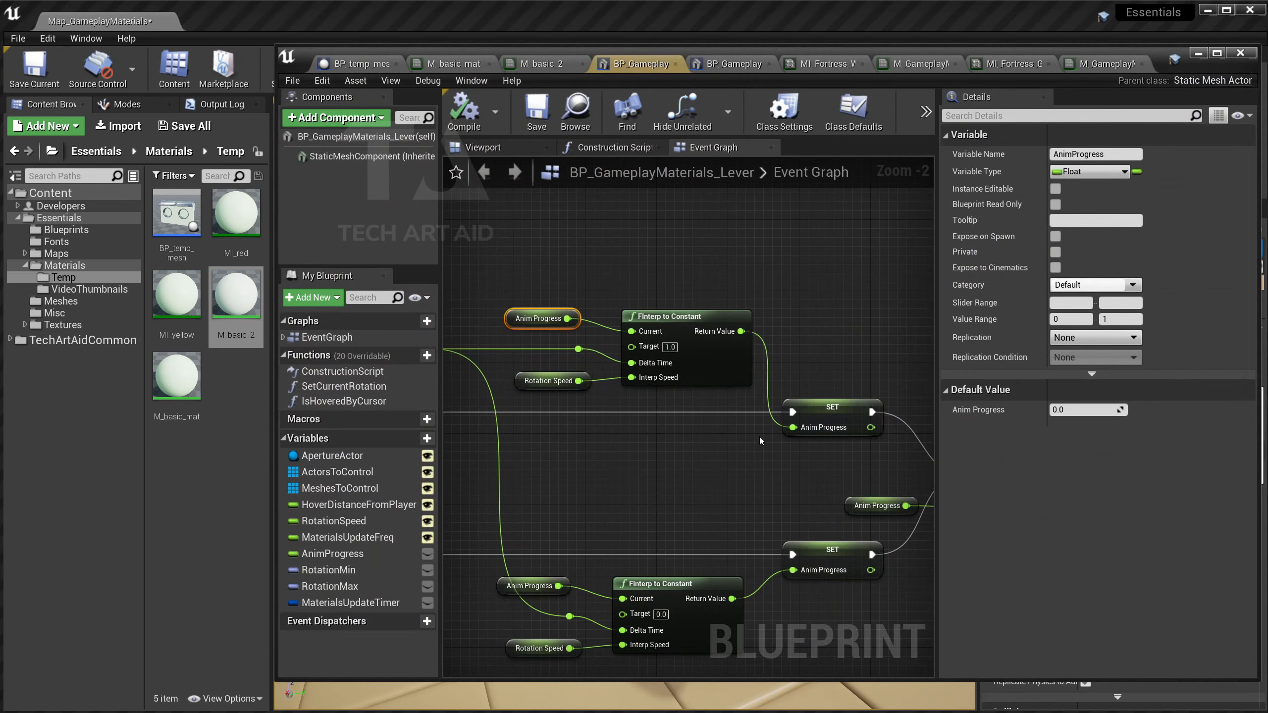
click(365, 570)
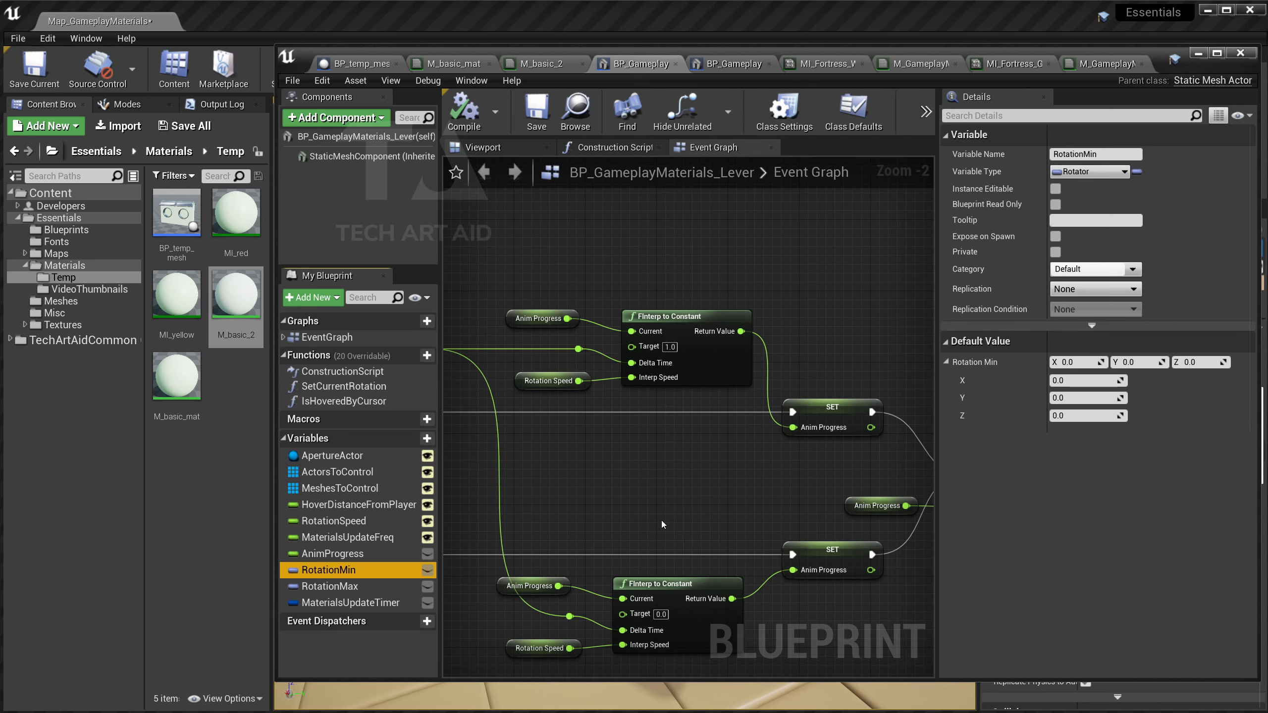
click(327, 586)
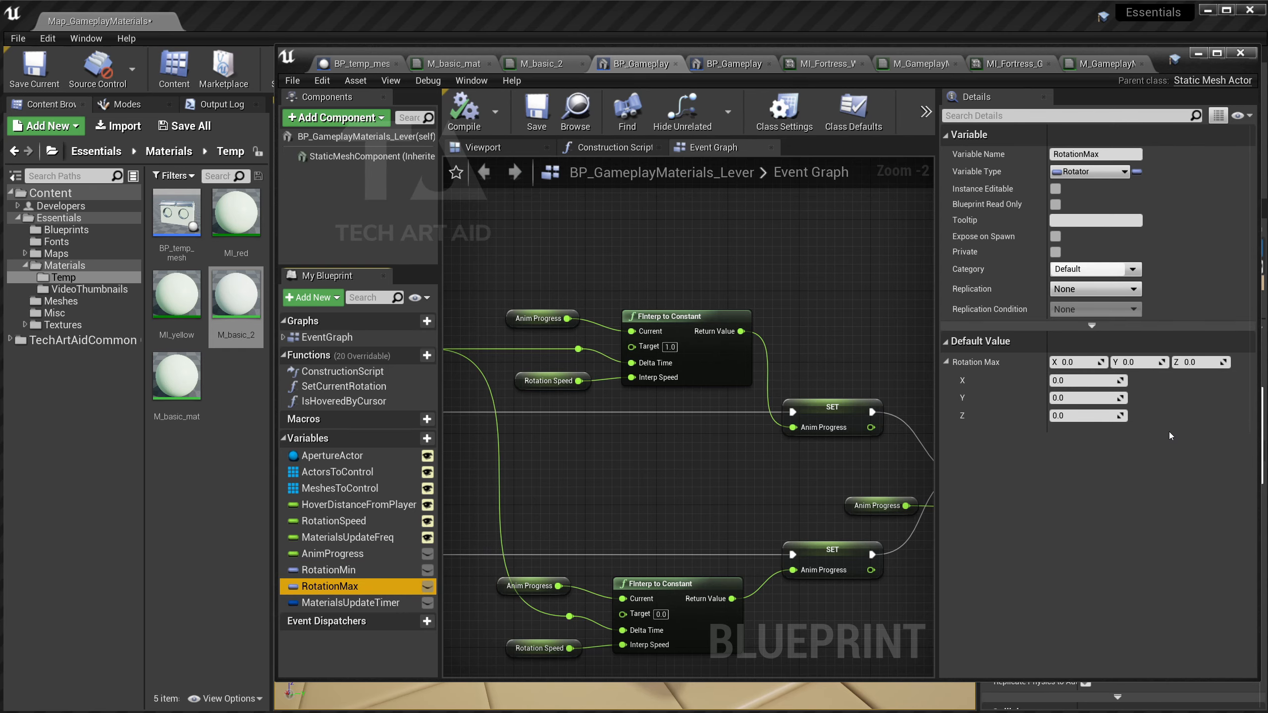
Look over the BeginPlay setup and the Set Current Rotation call fed by Anim Progress.
right_drag(581, 337, 817, 445)
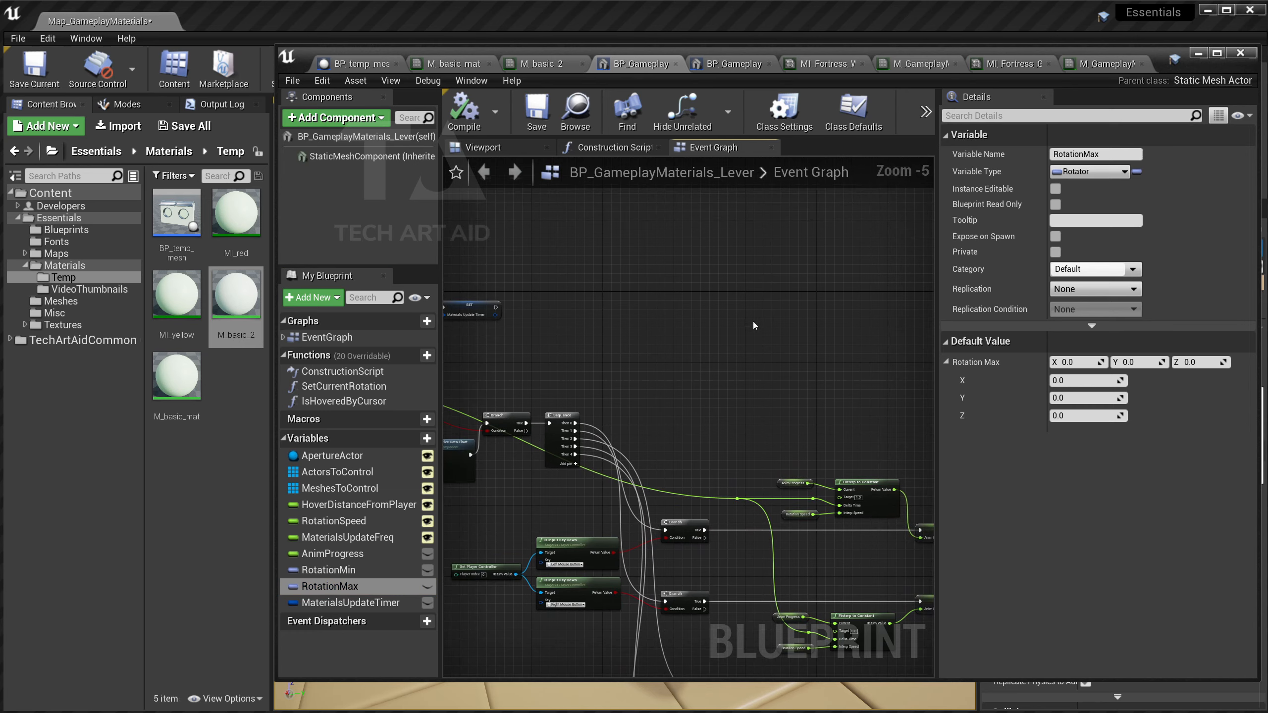
right_drag(629, 313, 826, 323)
right_drag(583, 268, 793, 406)
scroll(793, 406, up, 4)
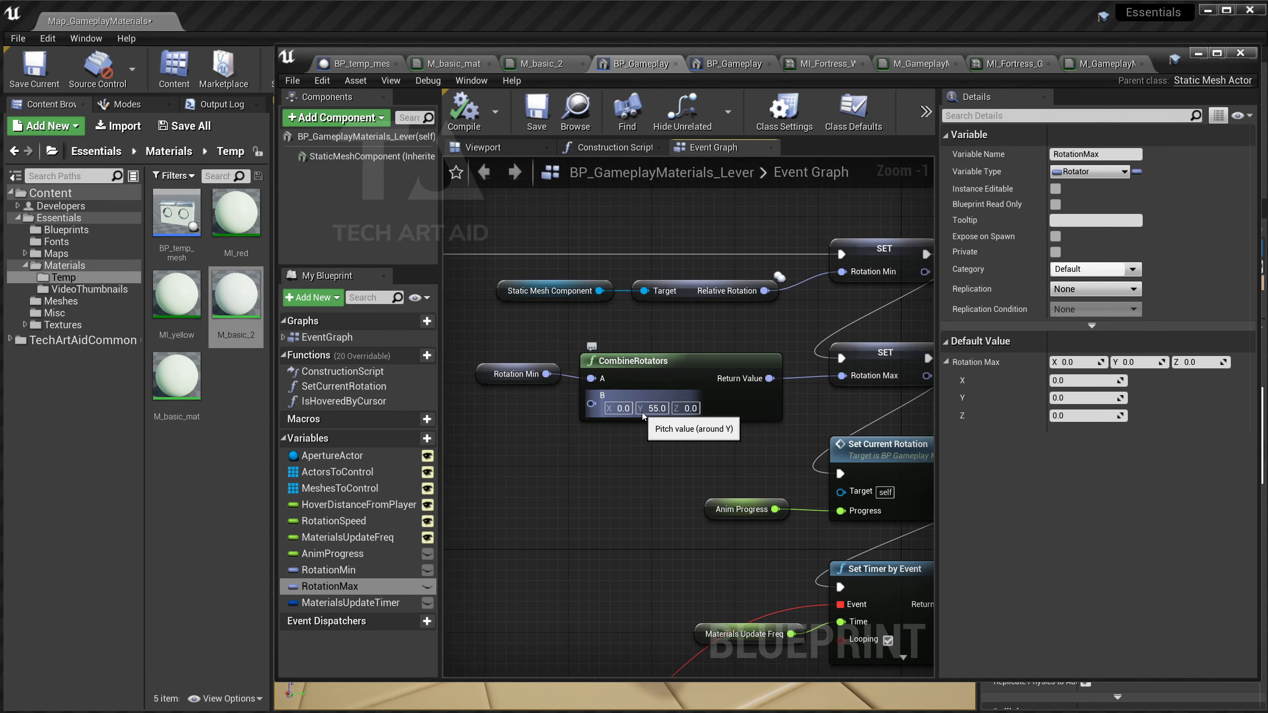
right_drag(890, 455, 733, 425)
click(733, 425)
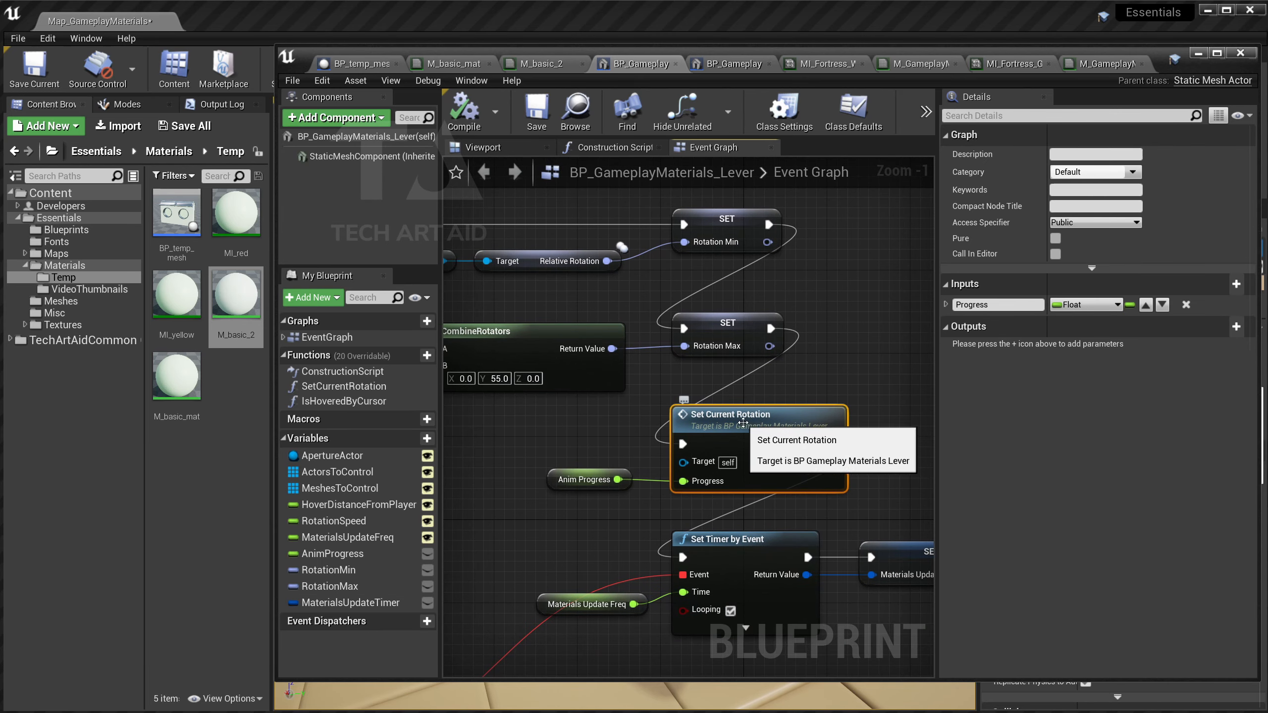
click(584, 482)
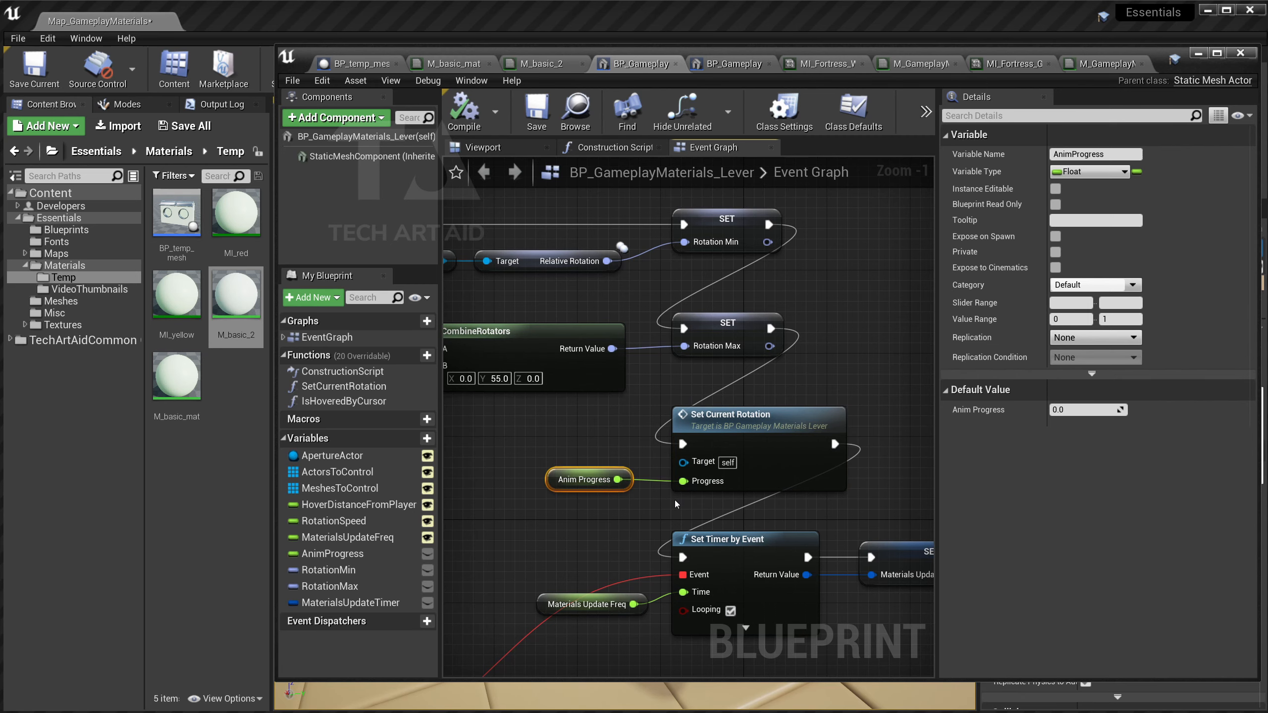
Open the Set Current Rotation function graph, inspect Rotation Min and SetRelativeRotation, then minimize the Blueprint.
double_click(776, 481)
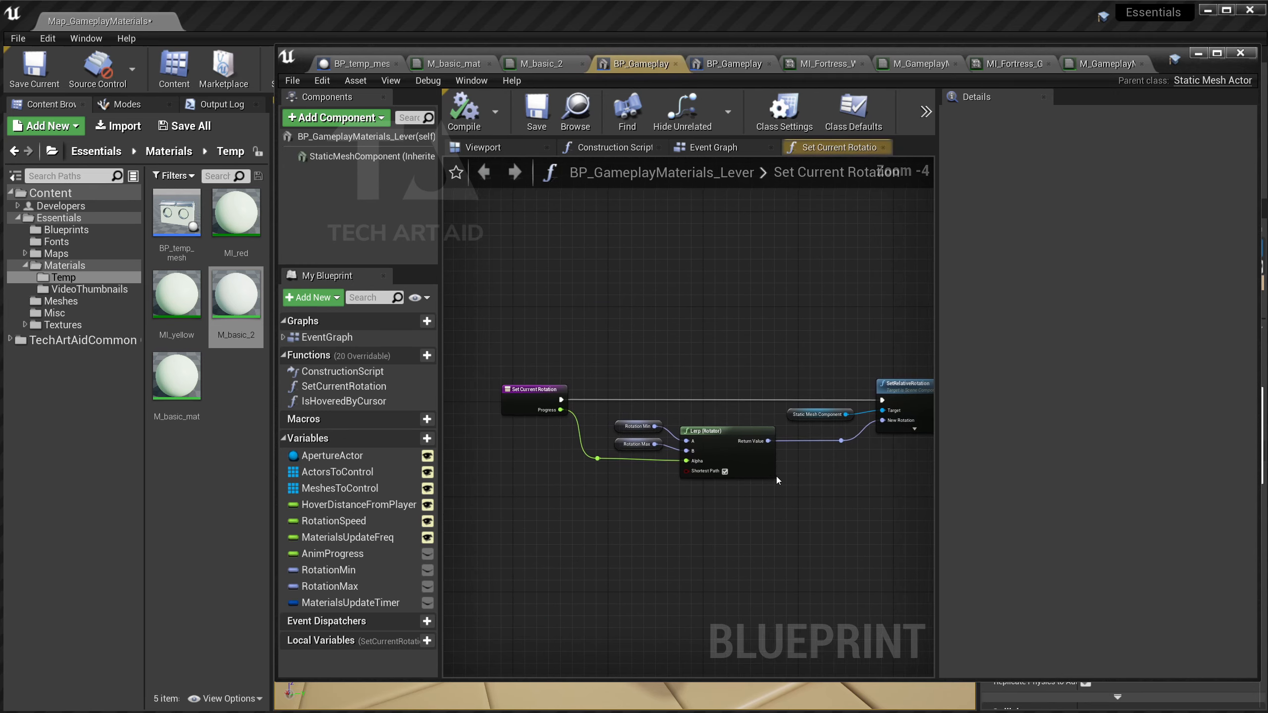
scroll(777, 480, up, 3)
click(552, 398)
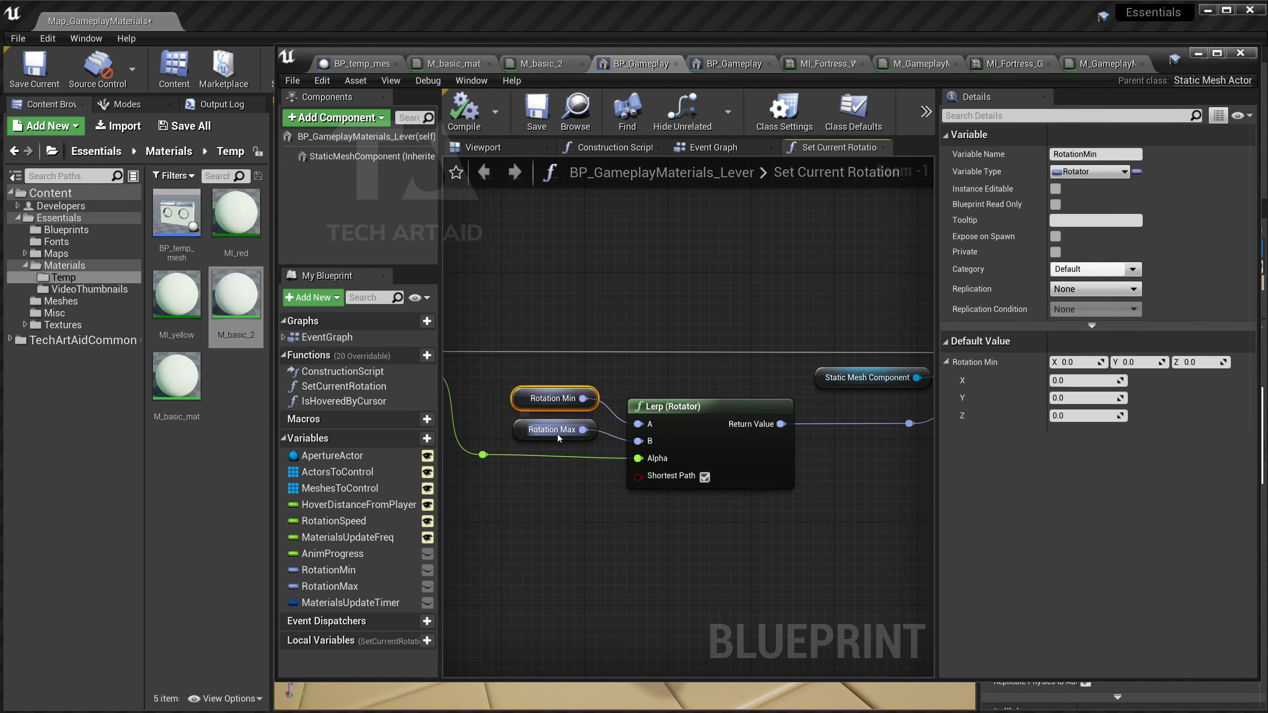
right_drag(627, 475, 661, 477)
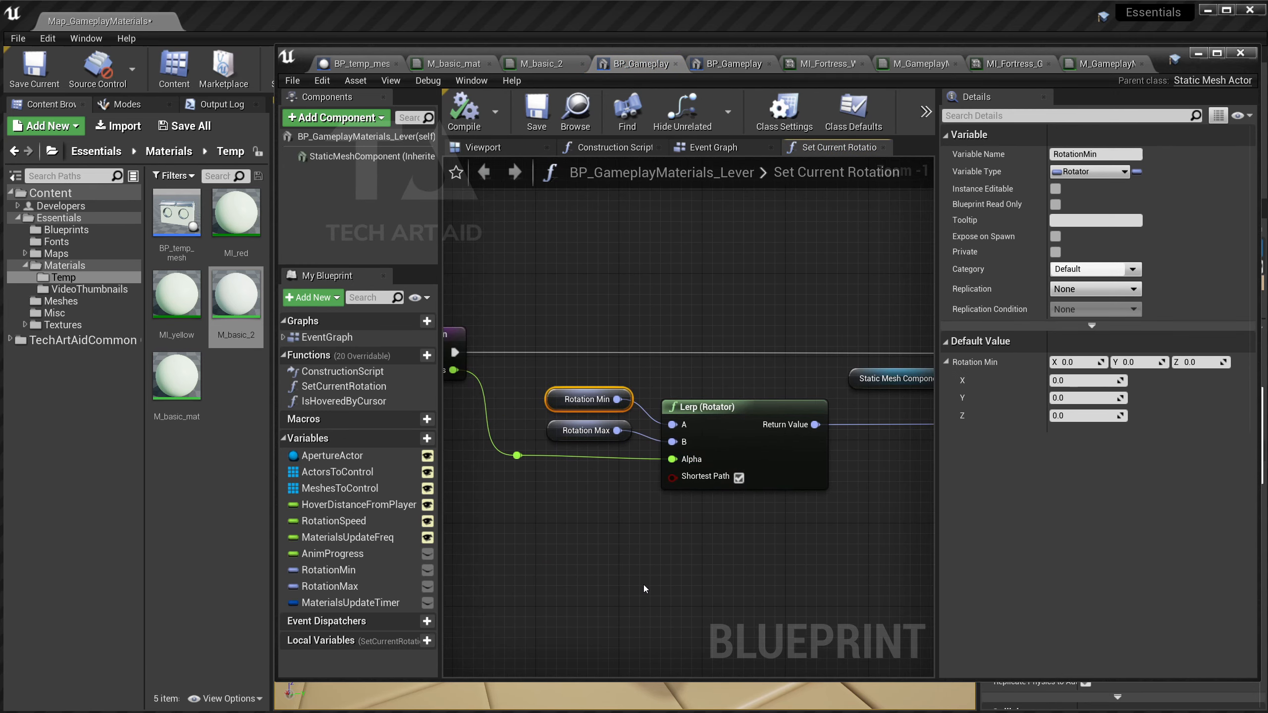
right_drag(641, 589, 429, 617)
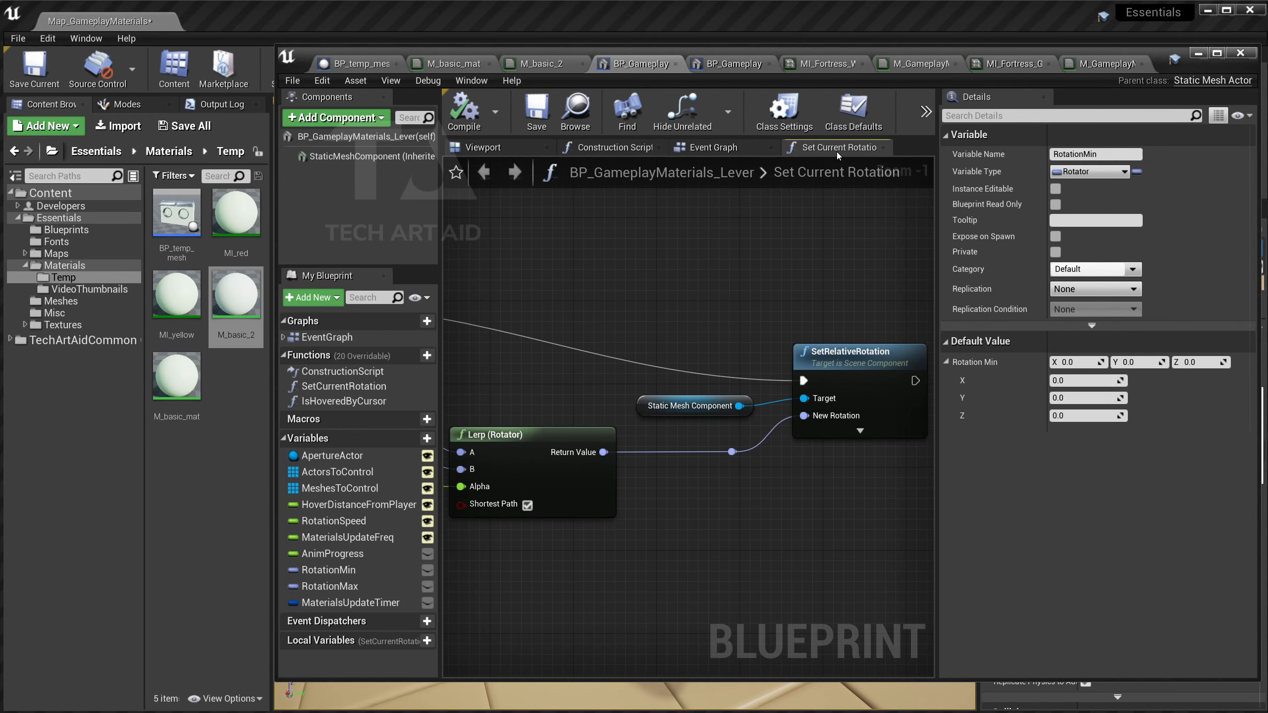
click(1199, 54)
Run a standalone preview, walk up to face the lever console, then exit back to the editor.
click(554, 65)
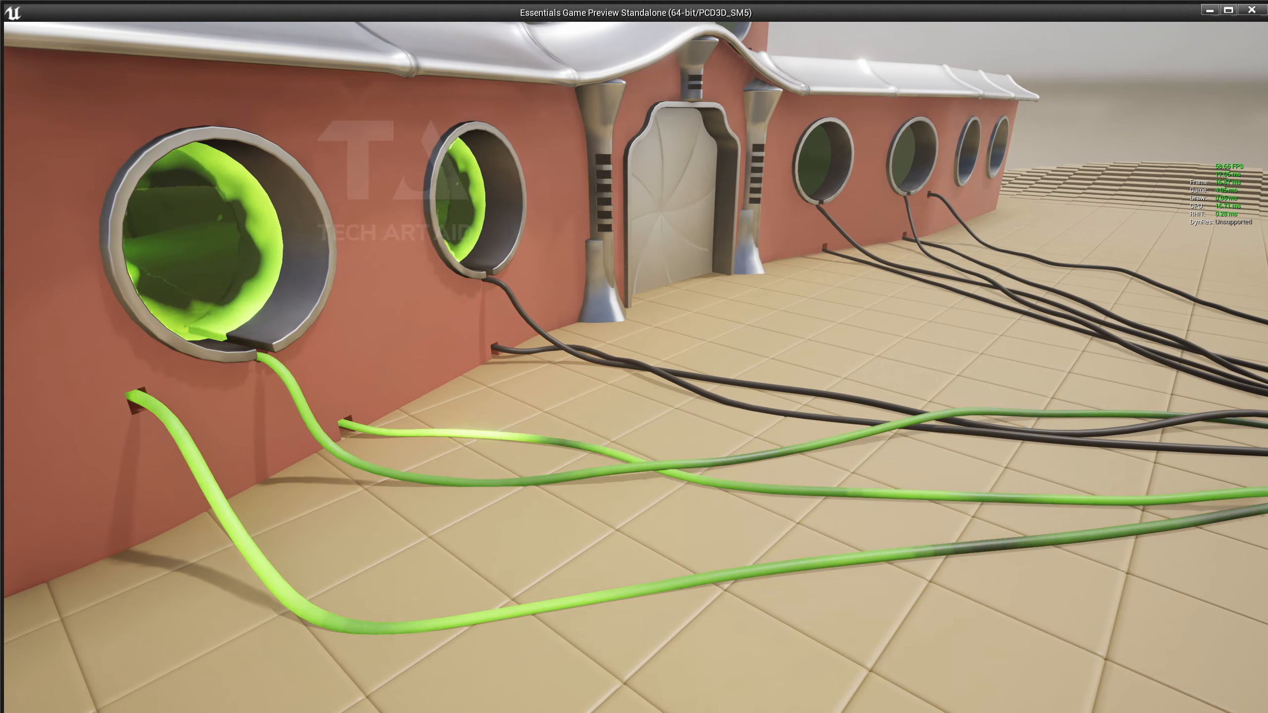
key(w)
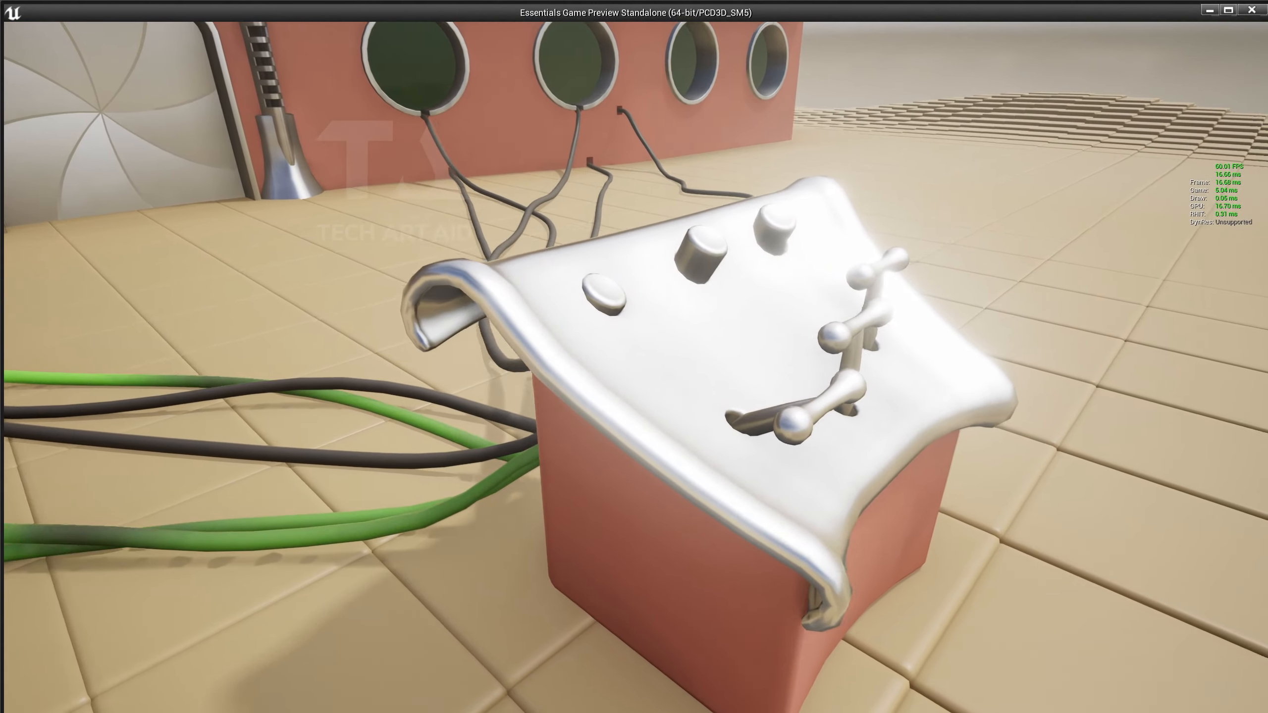
key(d)
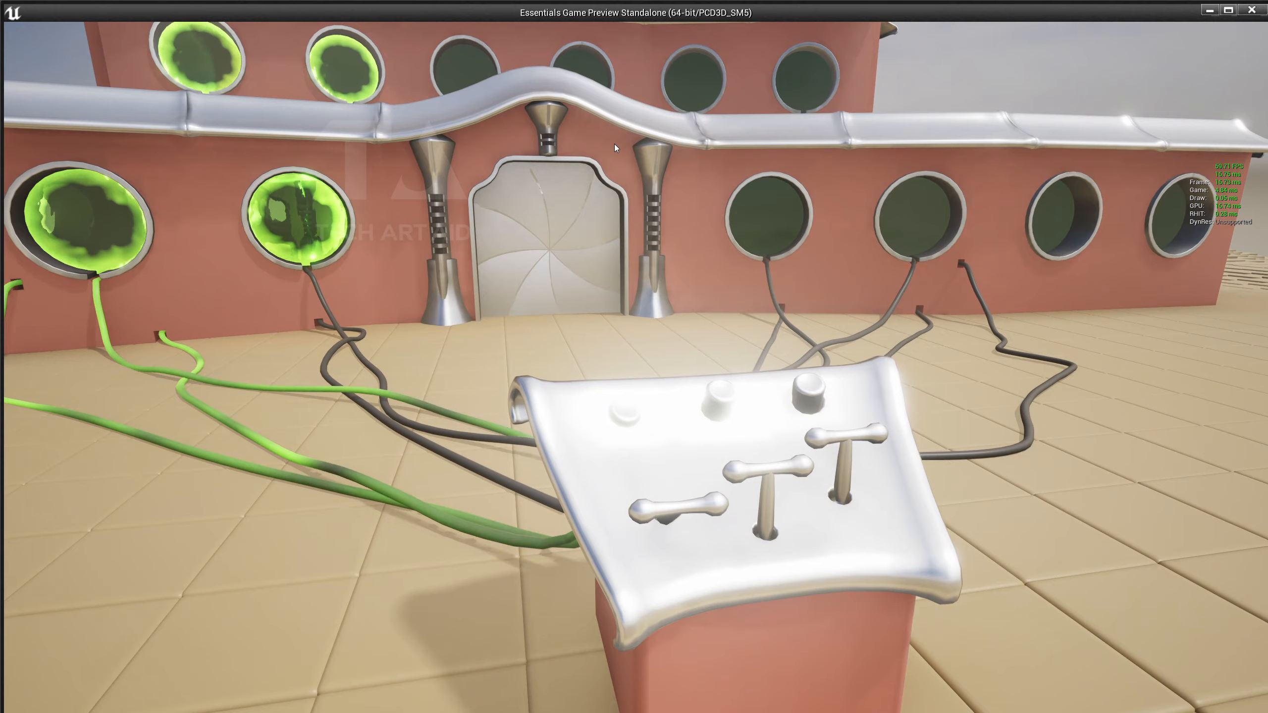
key(Escape)
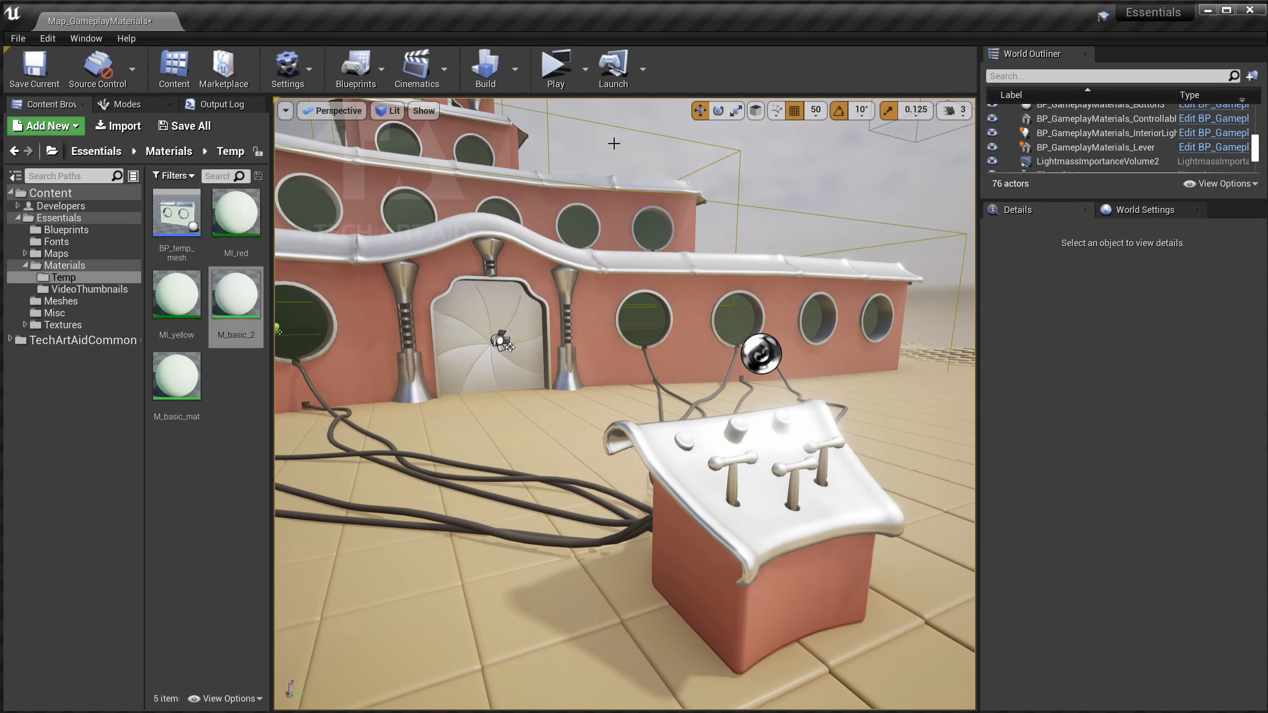
right_drag(592, 170, 594, 210)
key(d)
right_drag(606, 268, 561, 271)
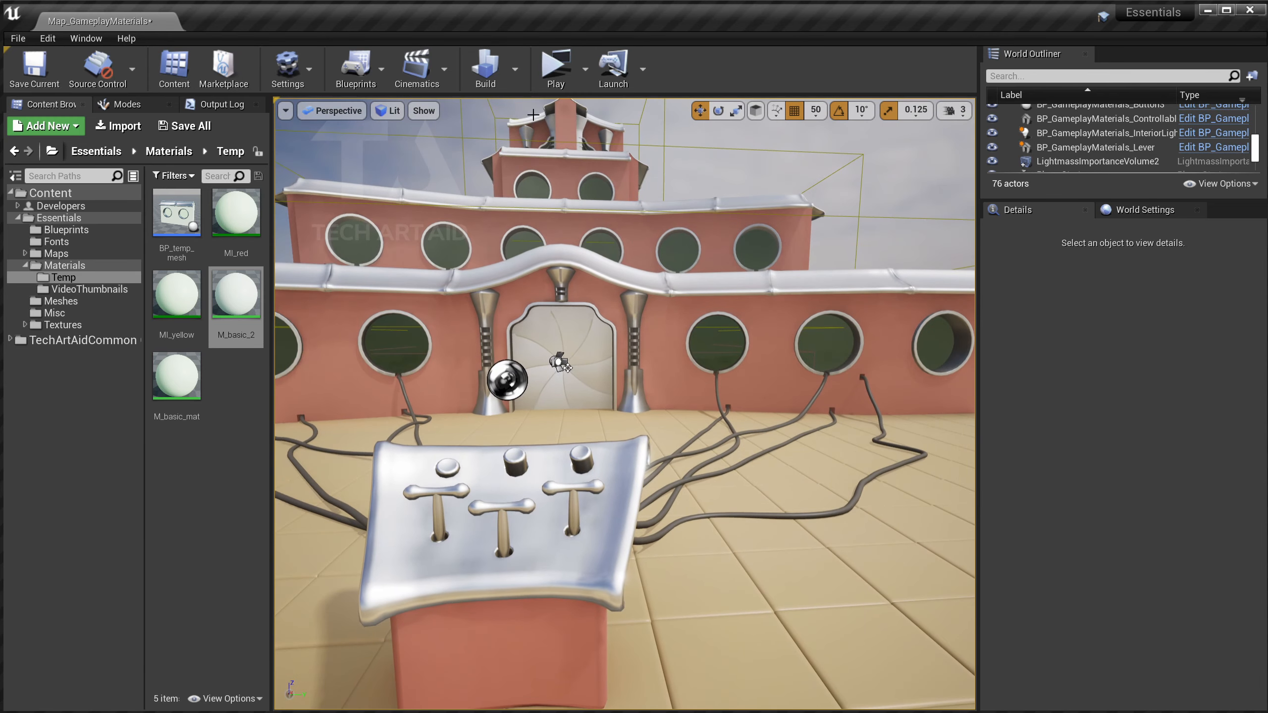
click(559, 65)
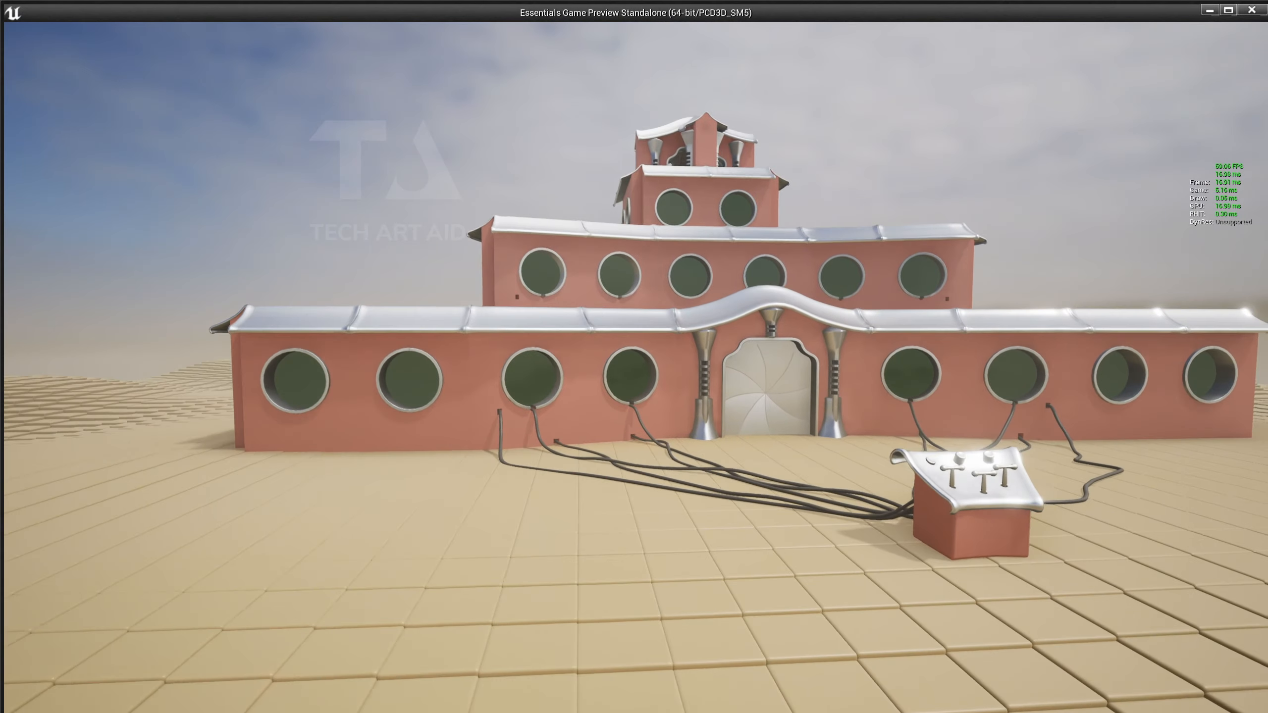
key(e)
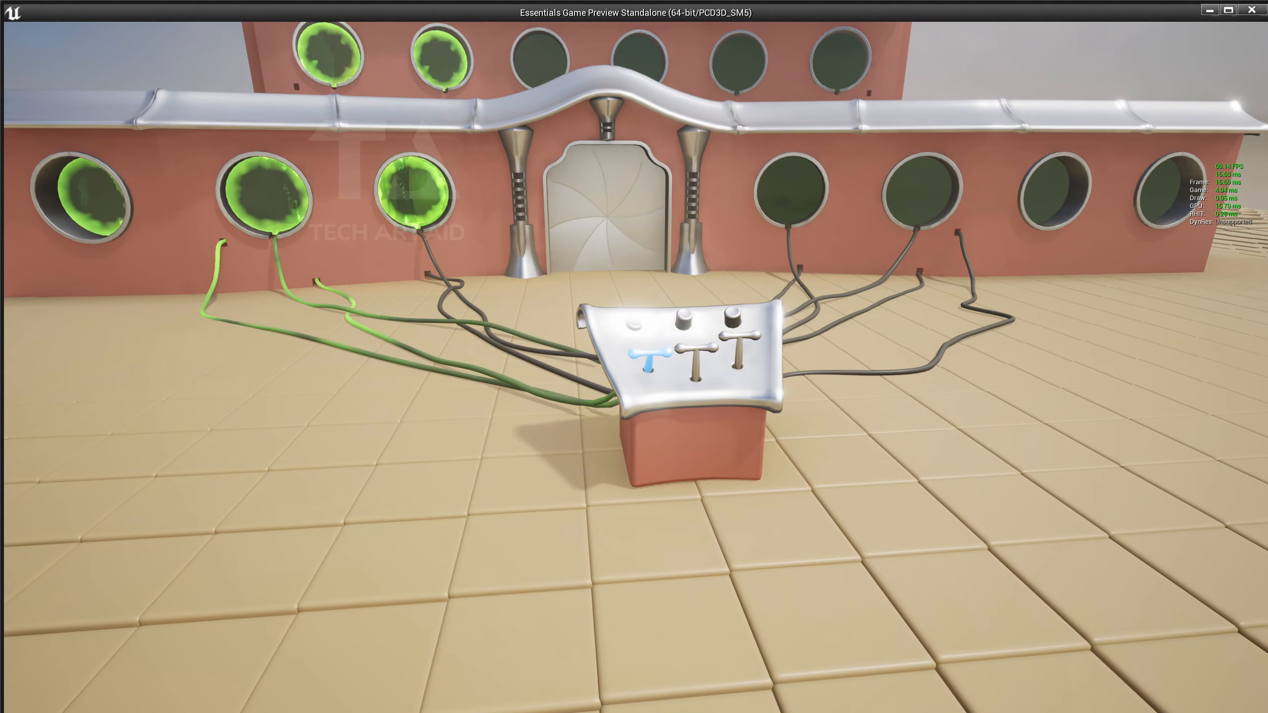
key(e)
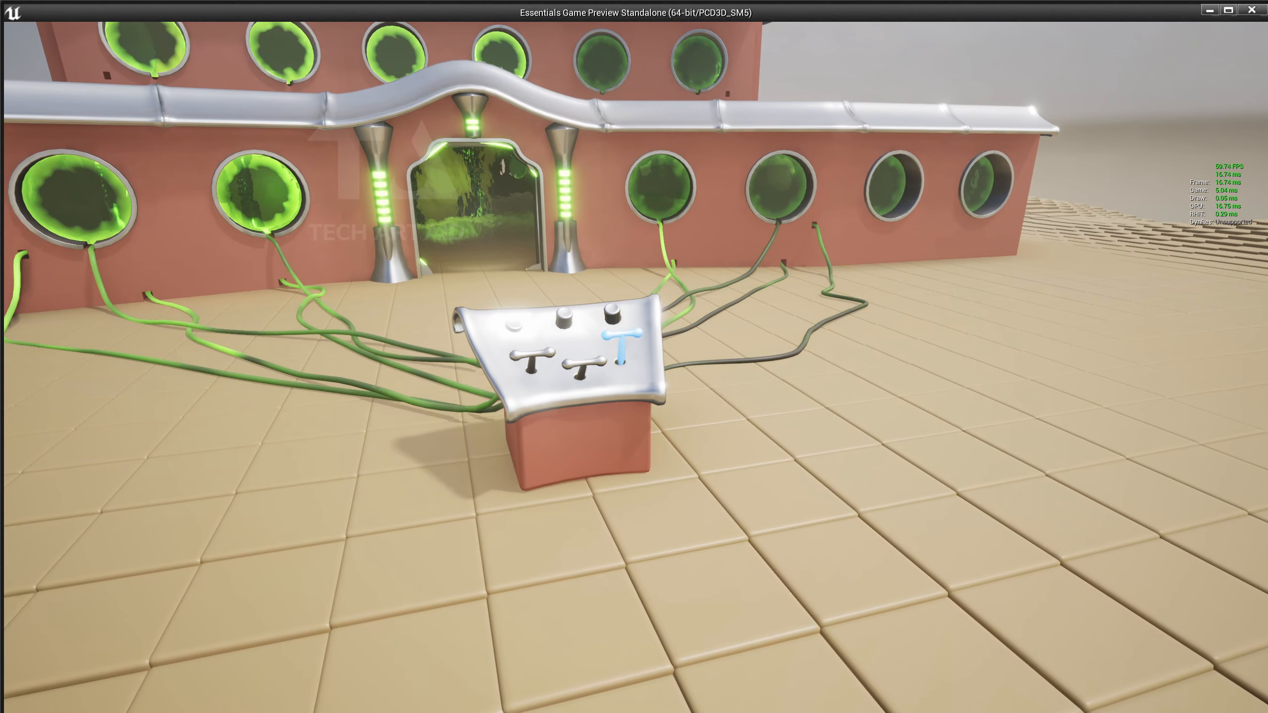
key(e)
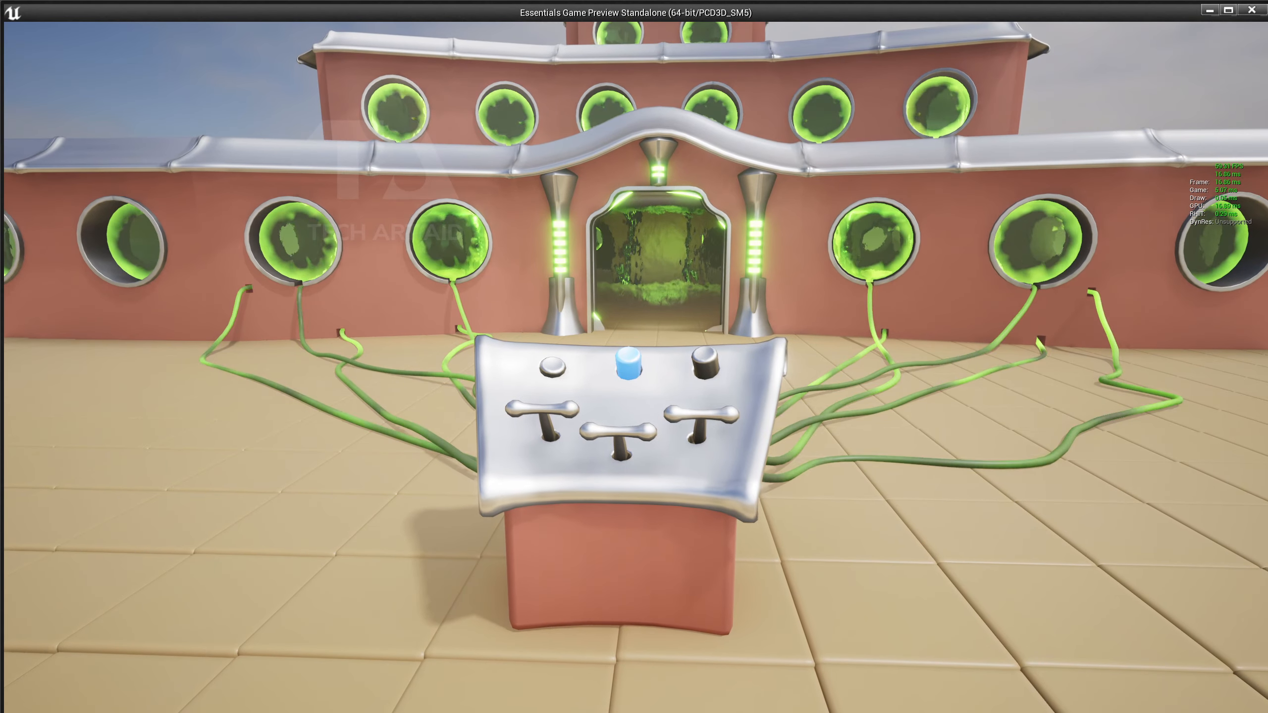
key(e)
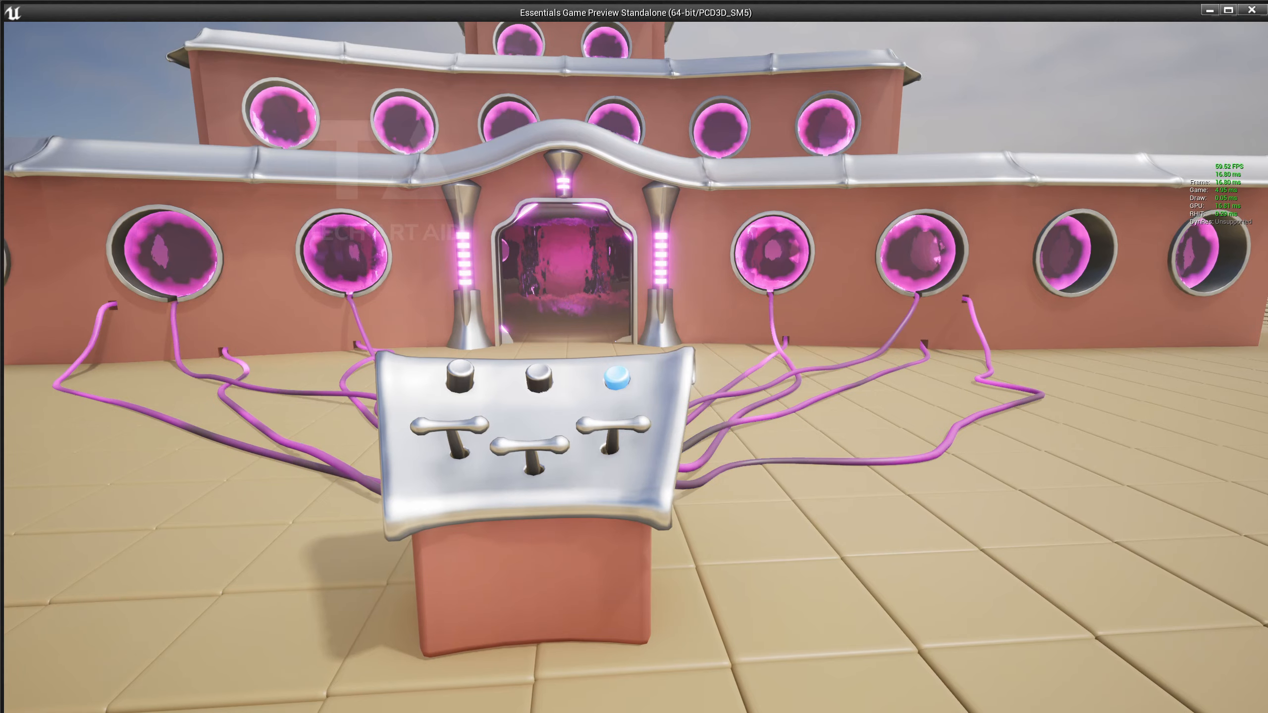
key(e)
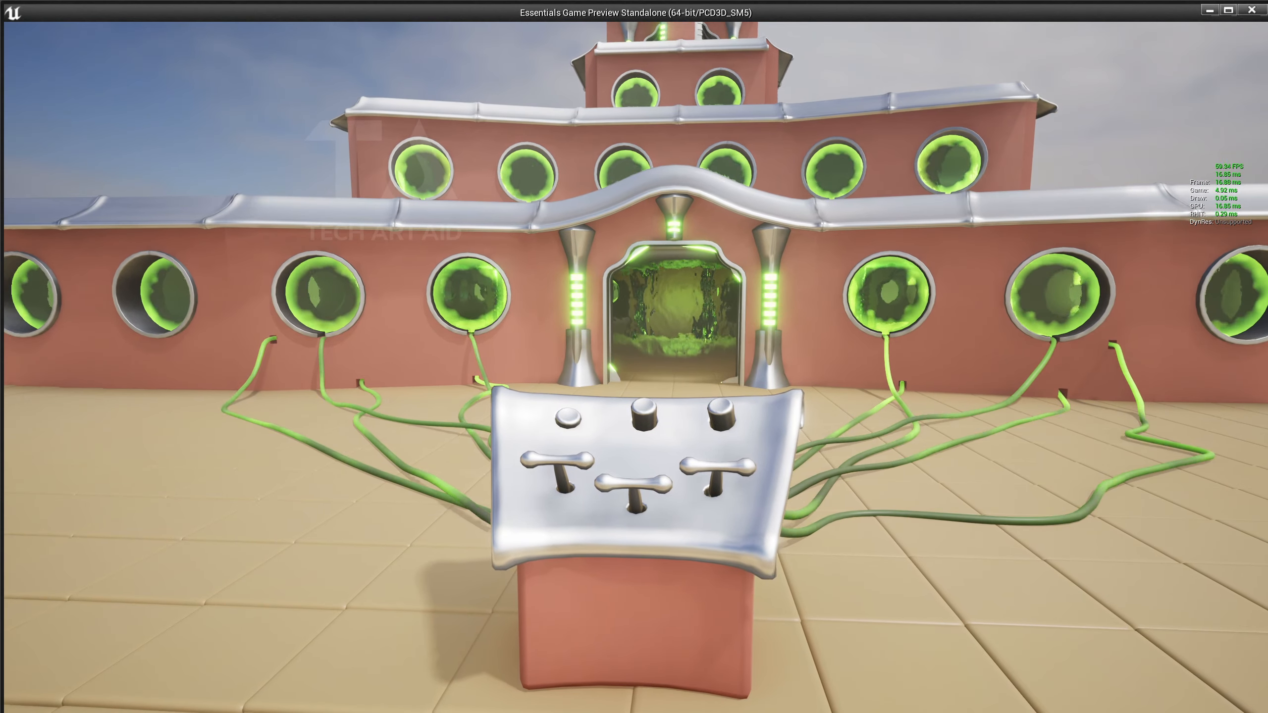
key(Escape)
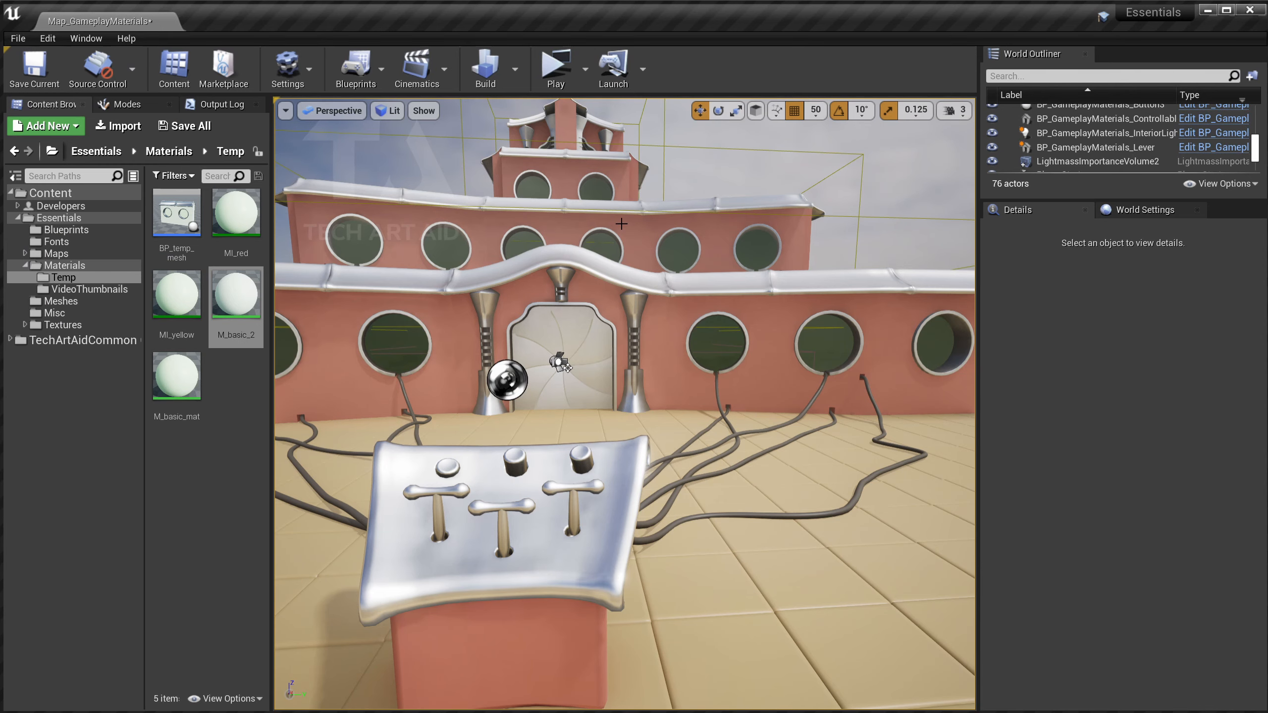
Create a Material Parameter Collection named MPC_globals in the Temp folder and open it.
drag(621, 224, 611, 202)
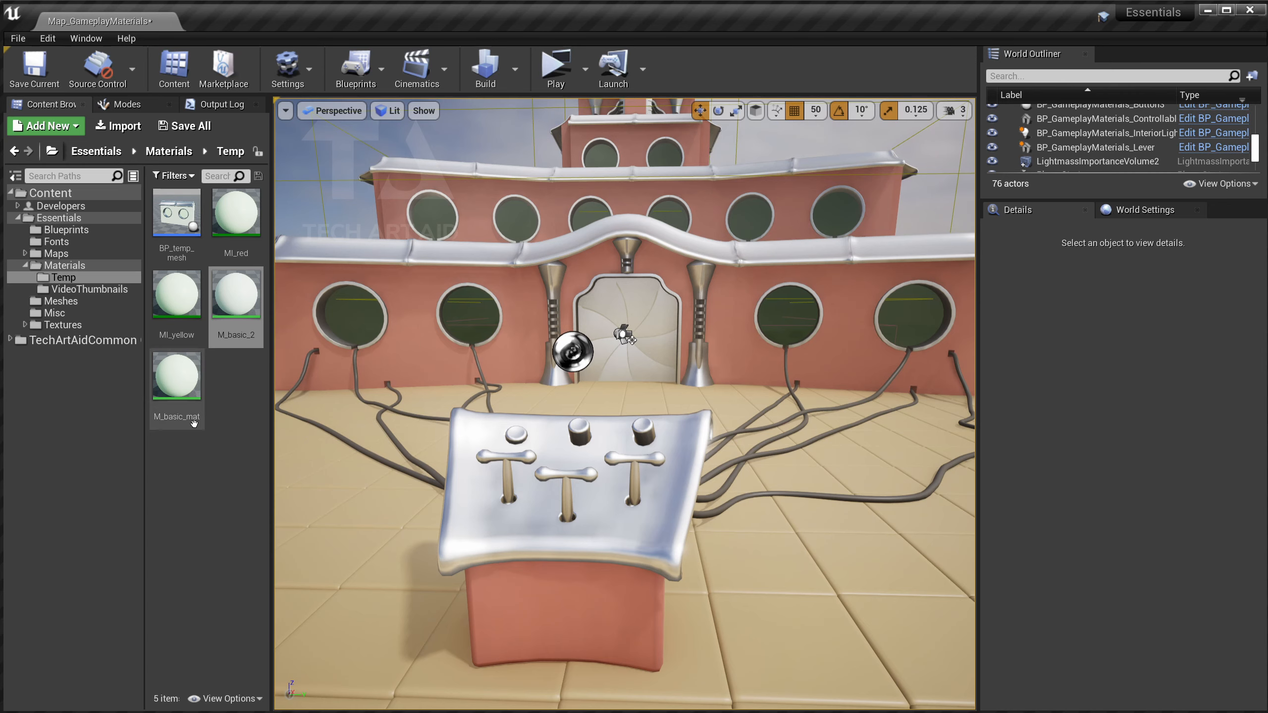
right_click(217, 402)
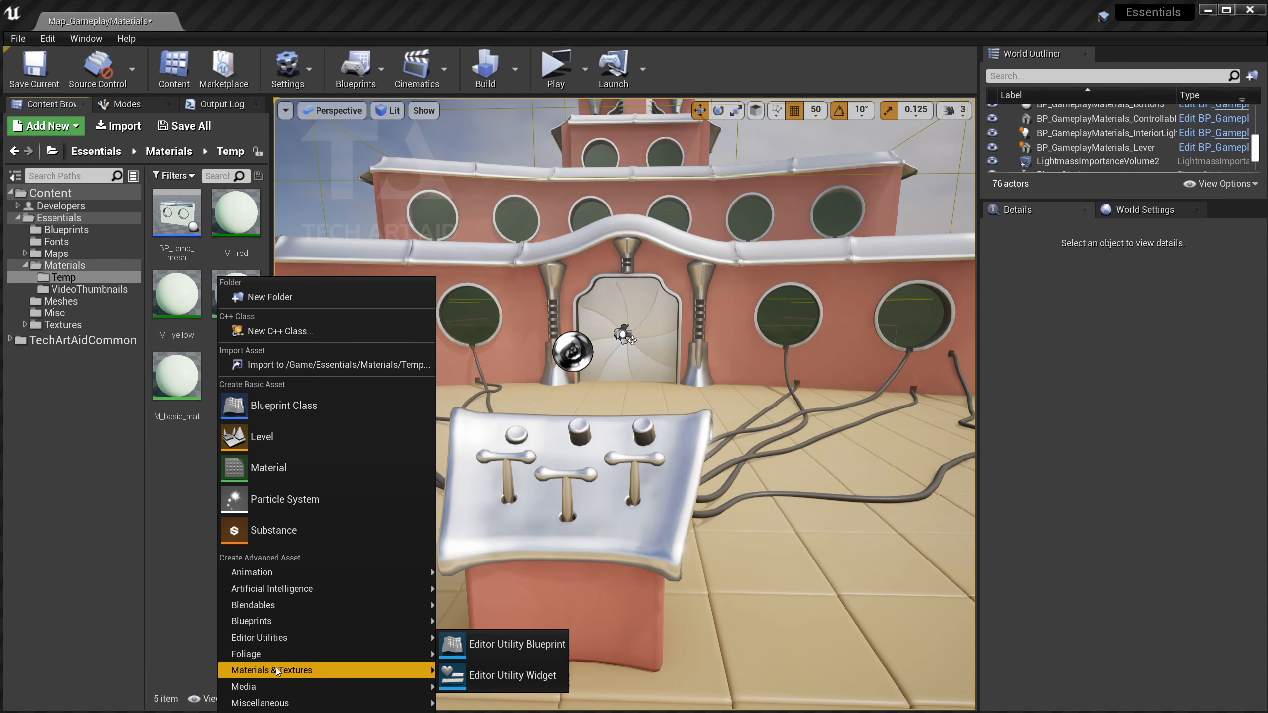
mouse_move(279, 668)
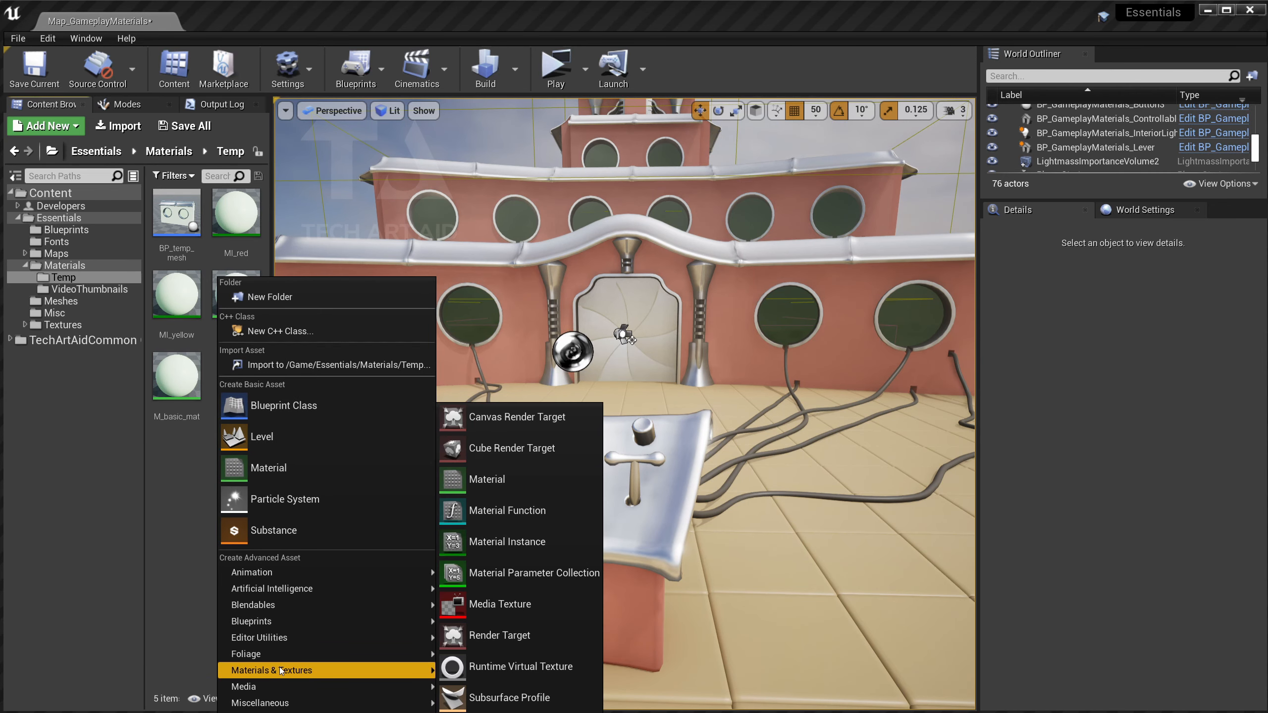
click(549, 587)
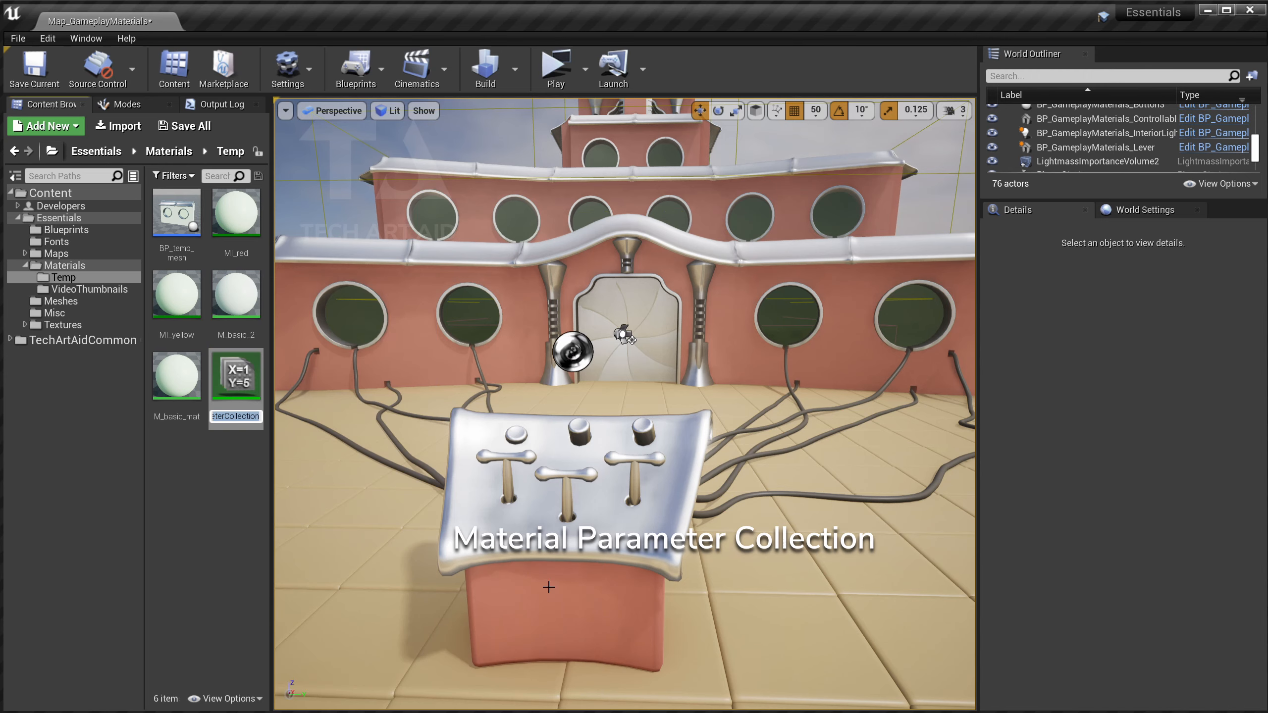
text(MPC_globals)
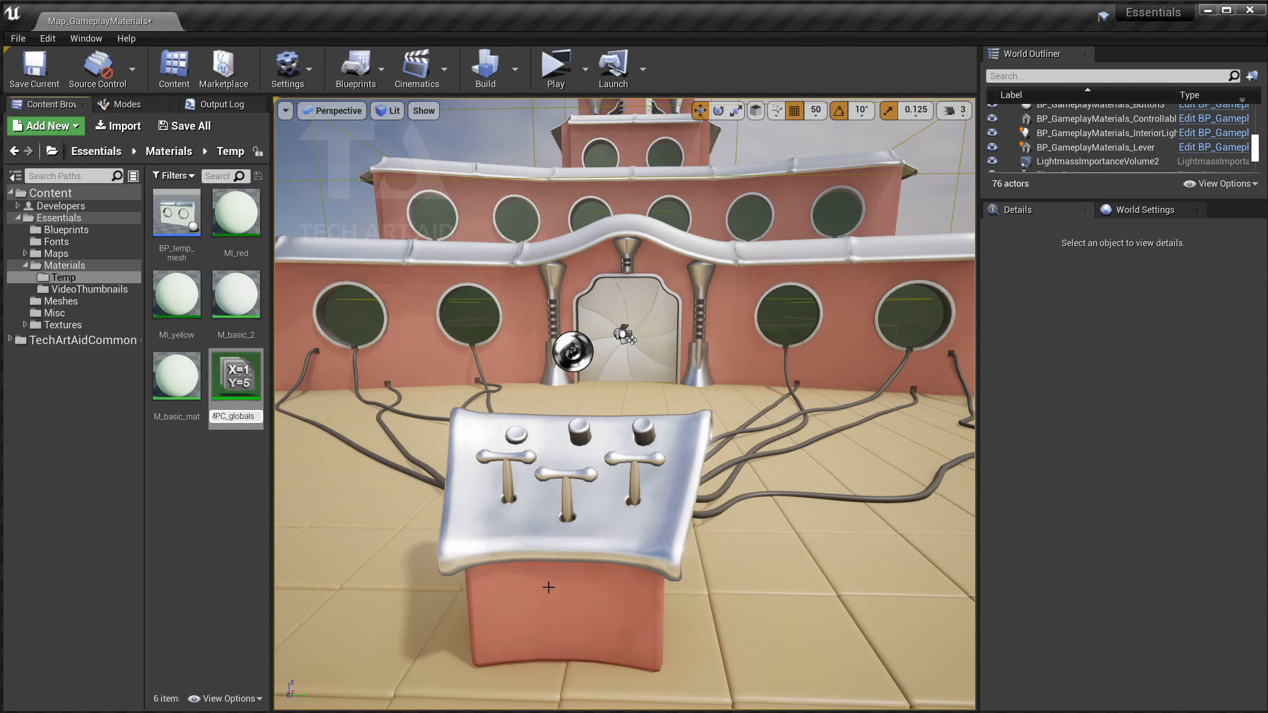
key(Return)
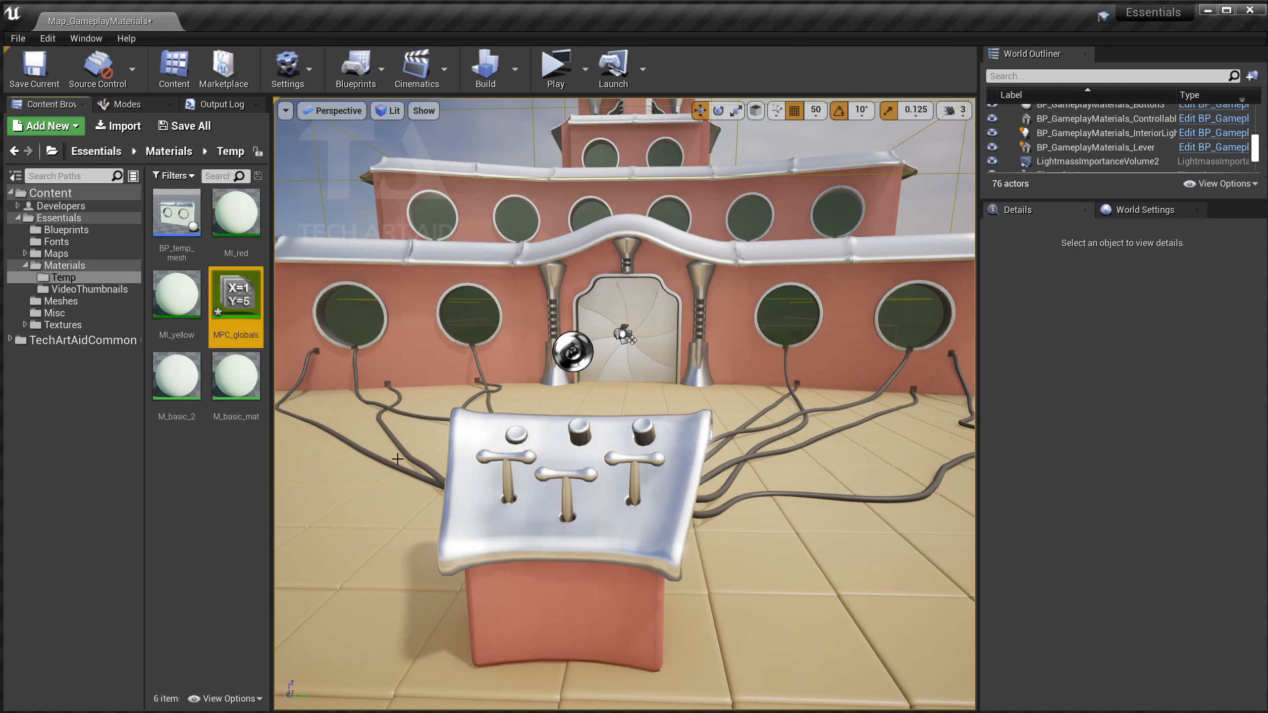
double_click(236, 294)
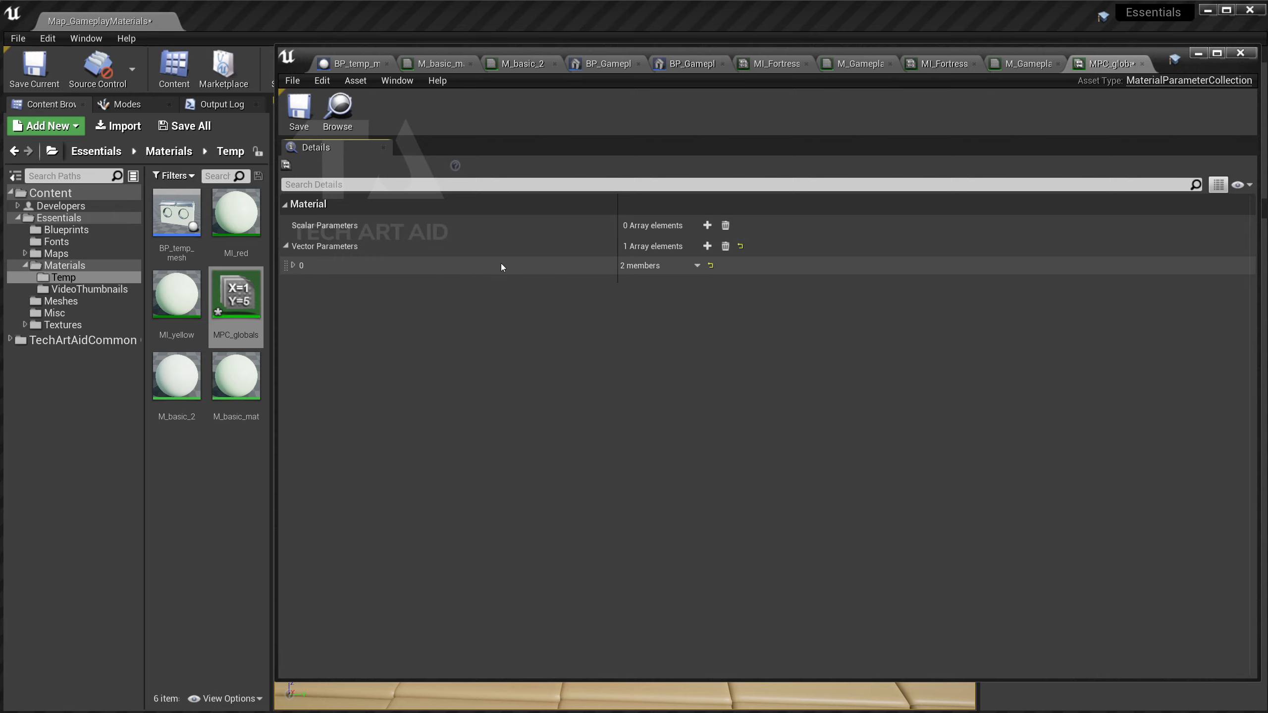
Add two vector parameters named TeamOne and TeamTwo.
click(293, 265)
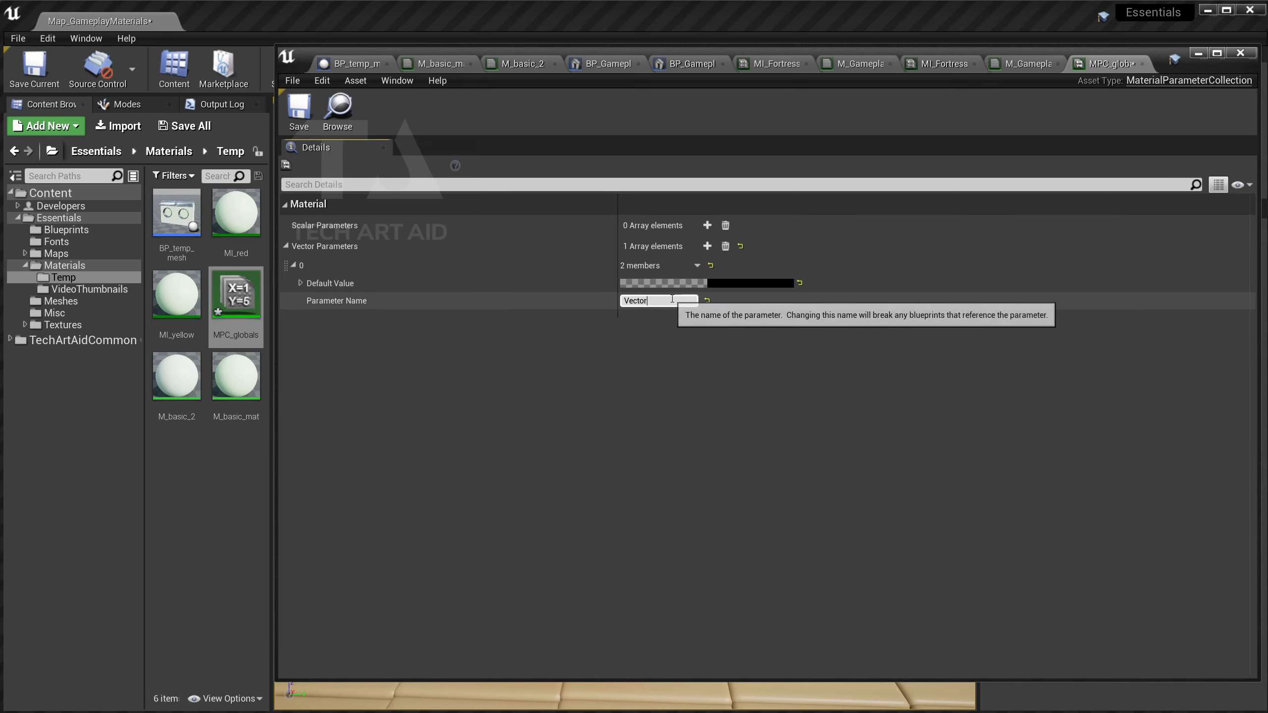
click(663, 300)
text(TEAM)
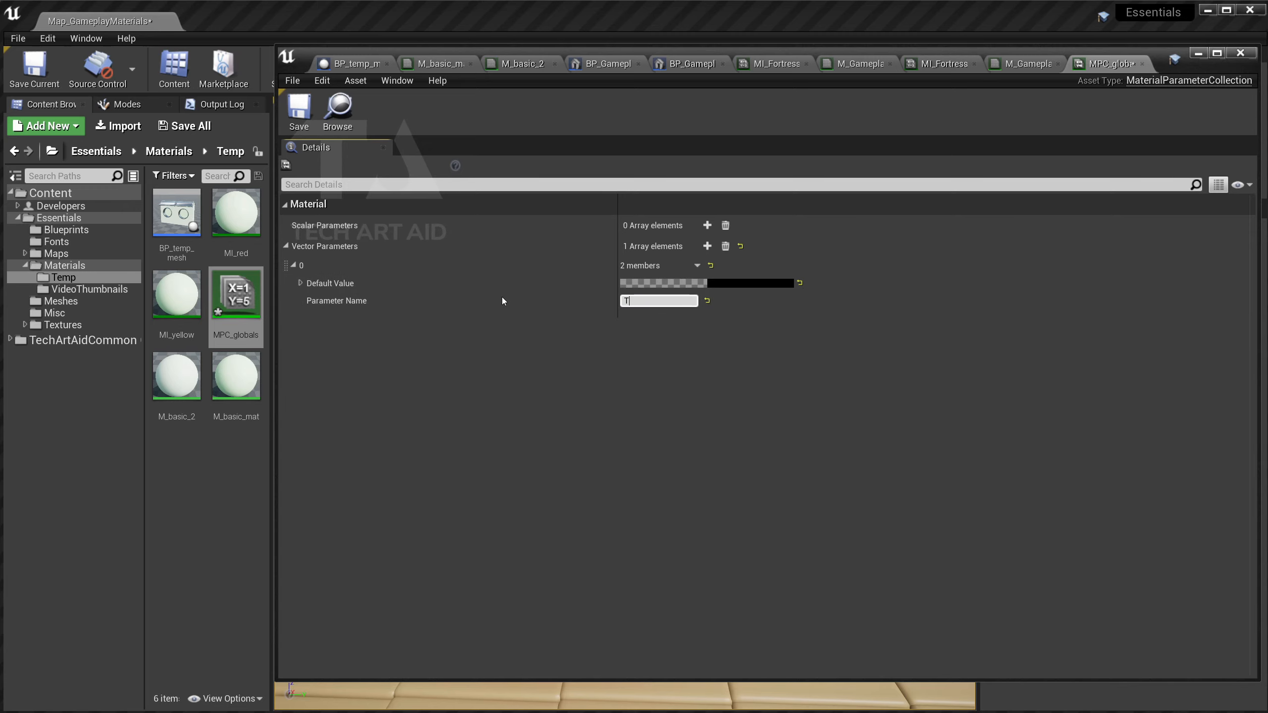
key(BackSpace)
key(BackSpace)
key(BackSpace)
text(eam0)
text(ne)
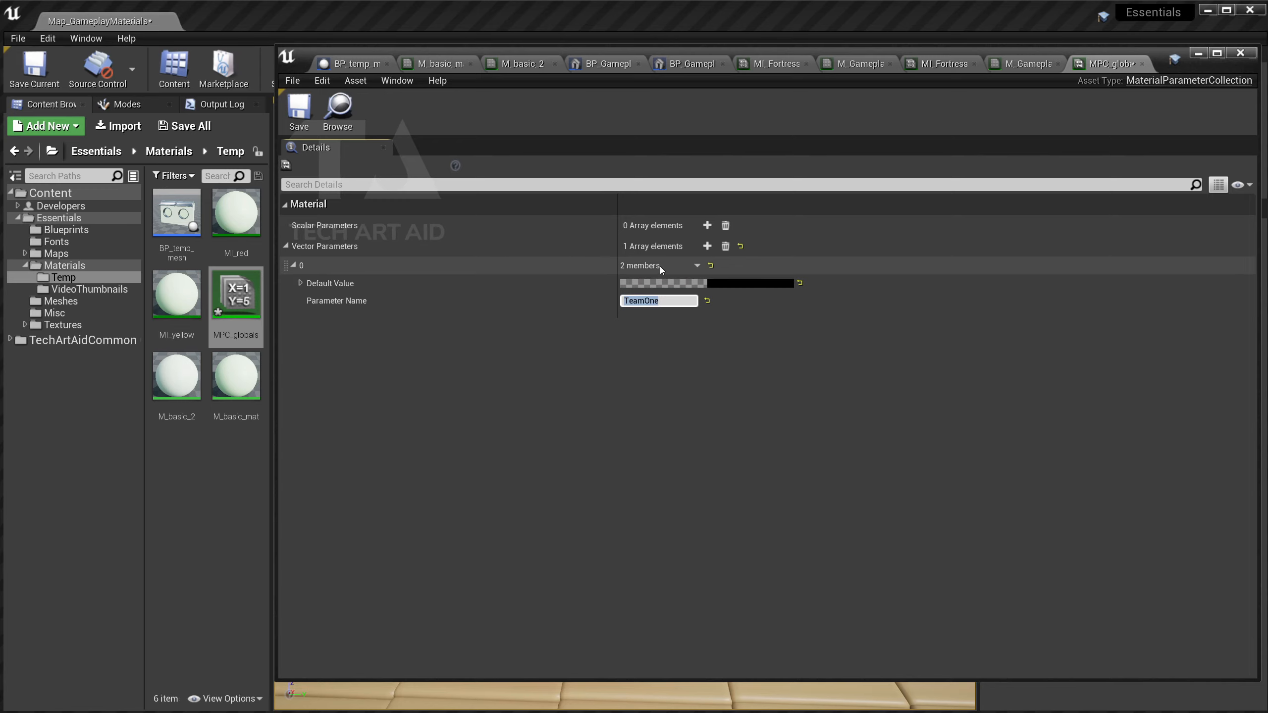
click(706, 245)
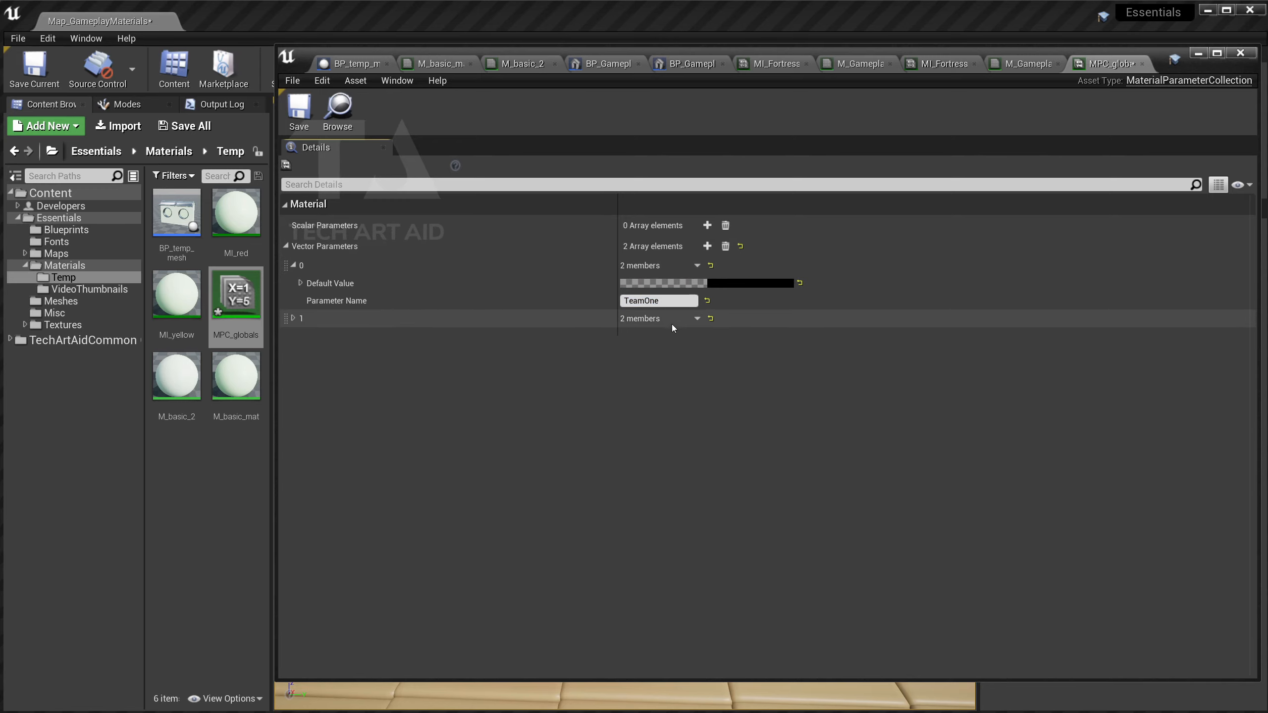
click(294, 318)
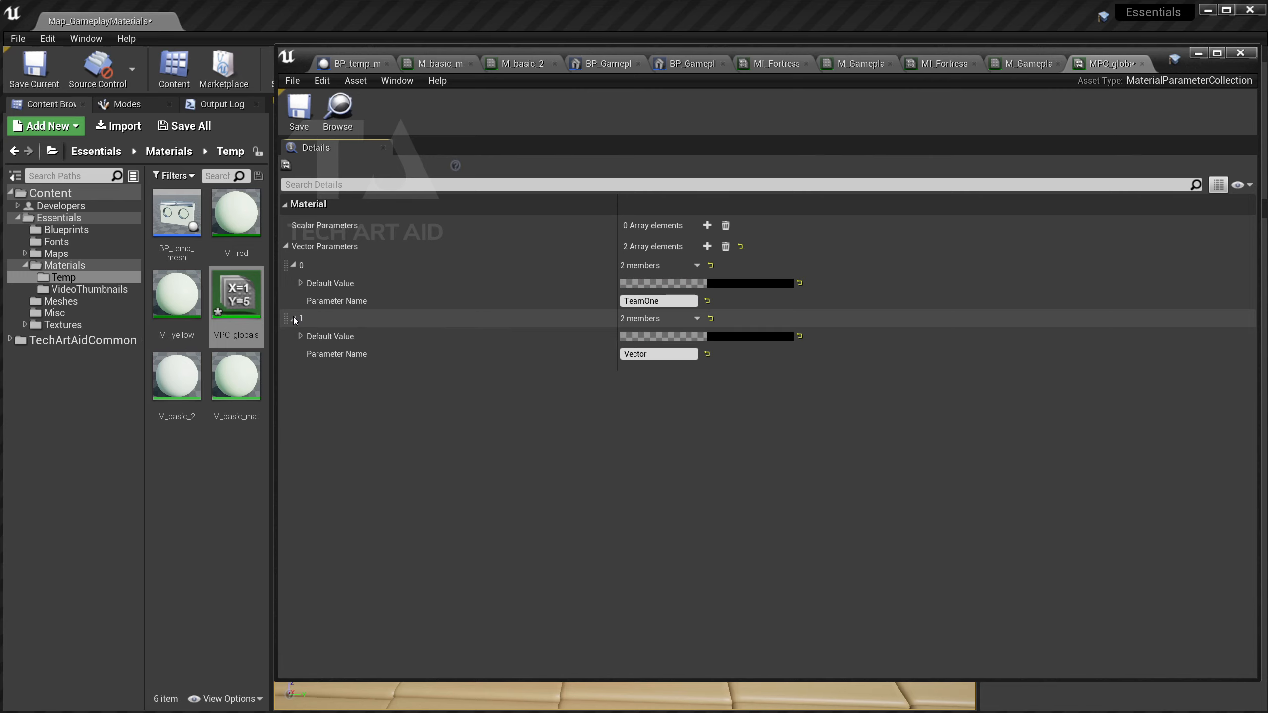
click(657, 353)
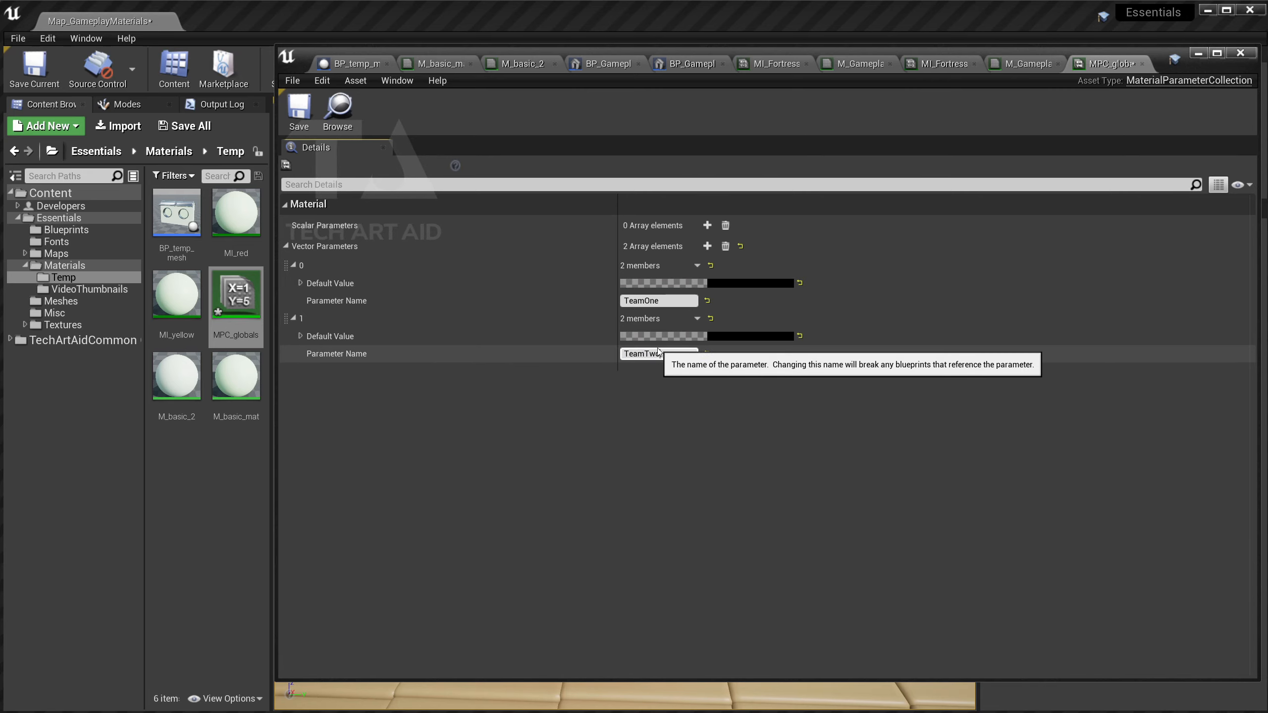
key(Return)
Give TeamOne an orange default colour and TeamTwo a blue one.
click(746, 282)
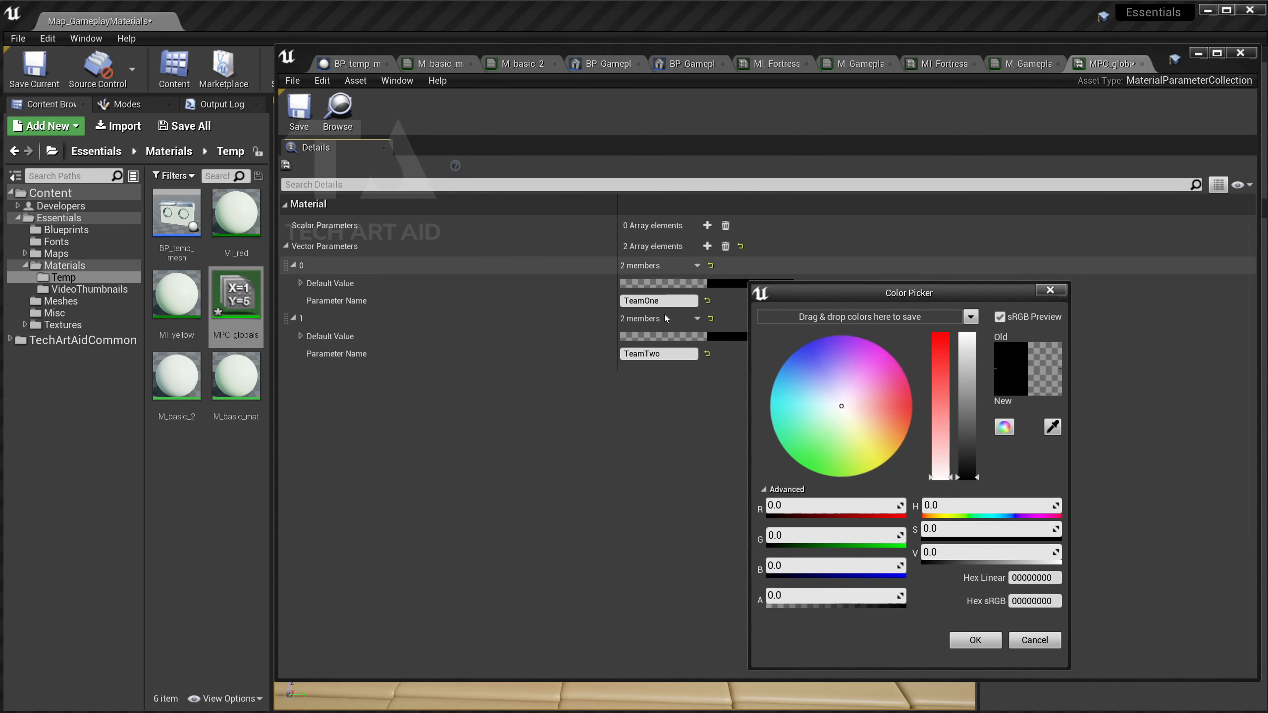
drag(906, 407, 915, 414)
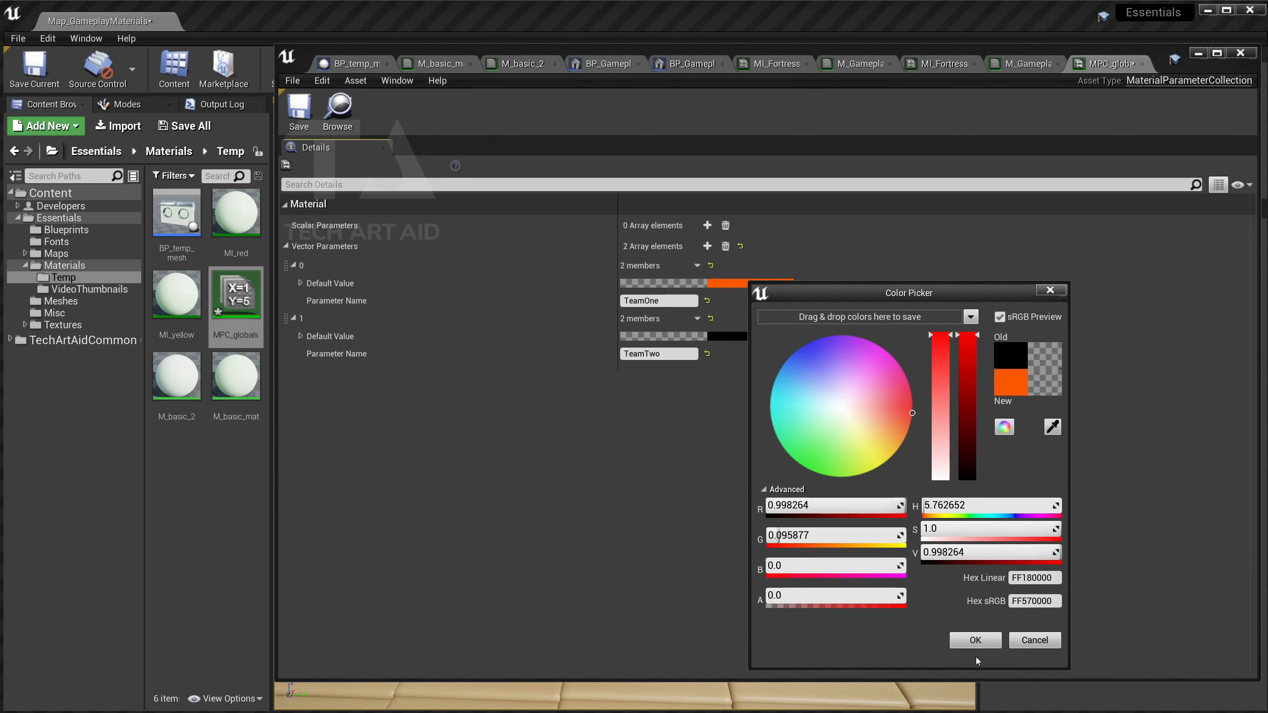
click(974, 640)
click(751, 337)
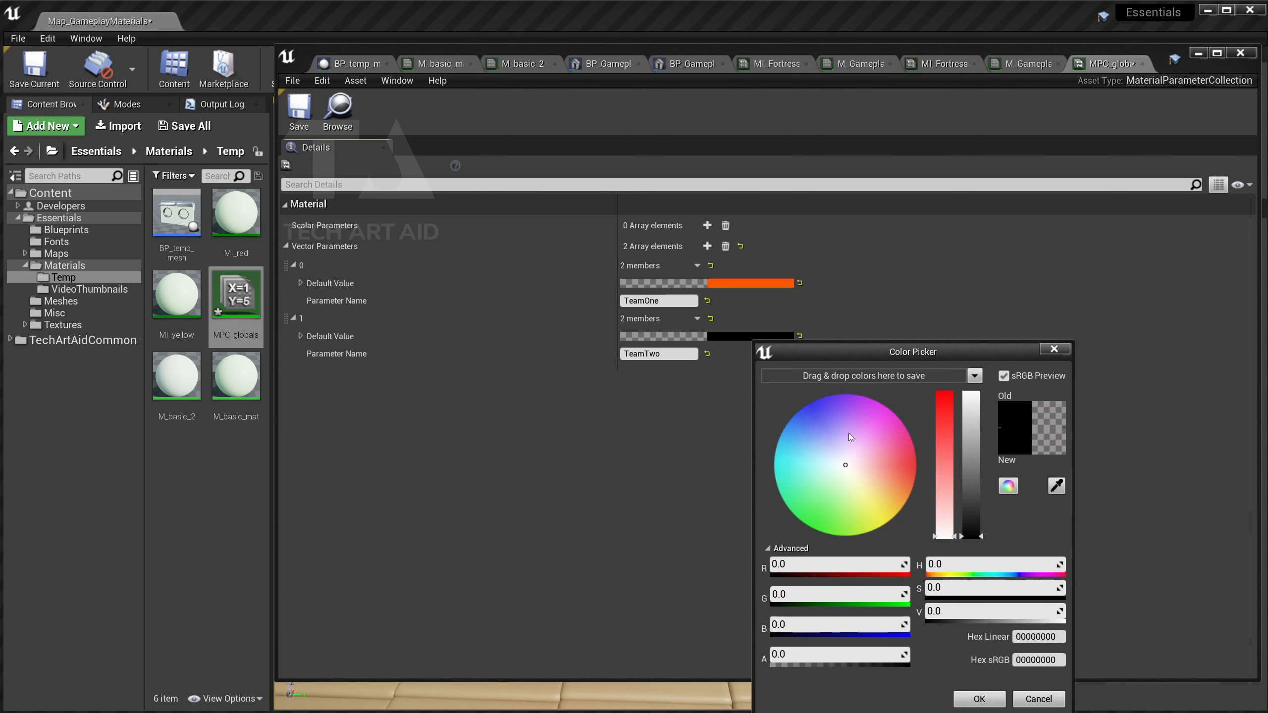
click(970, 397)
click(978, 698)
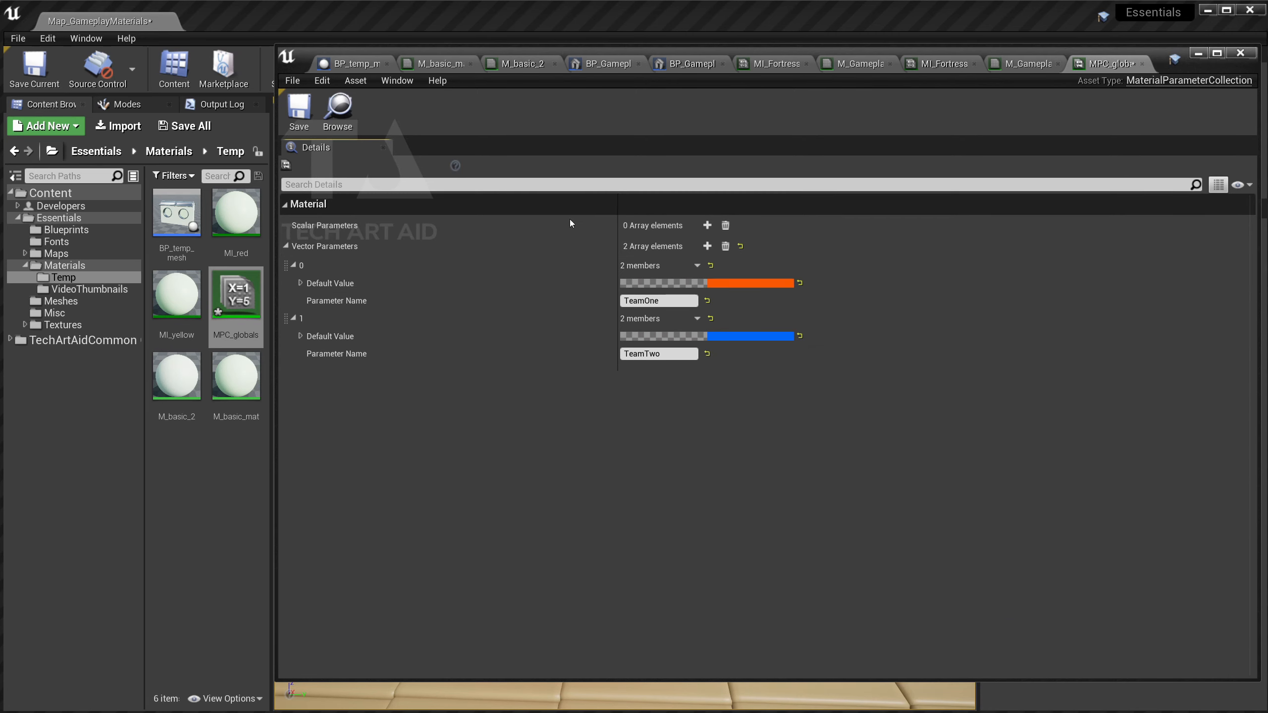
Add a scalar parameter IsTheGameRunning at 0.0, then save and close MPC_globals.
click(707, 226)
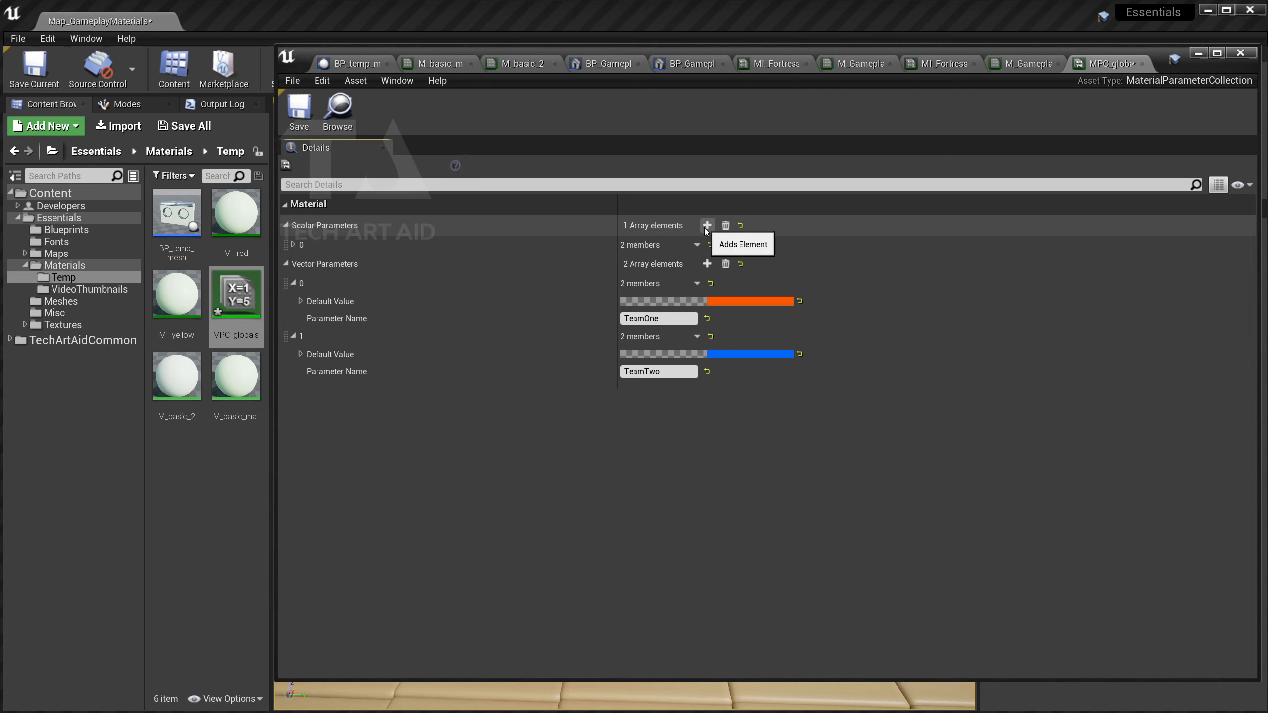
click(296, 245)
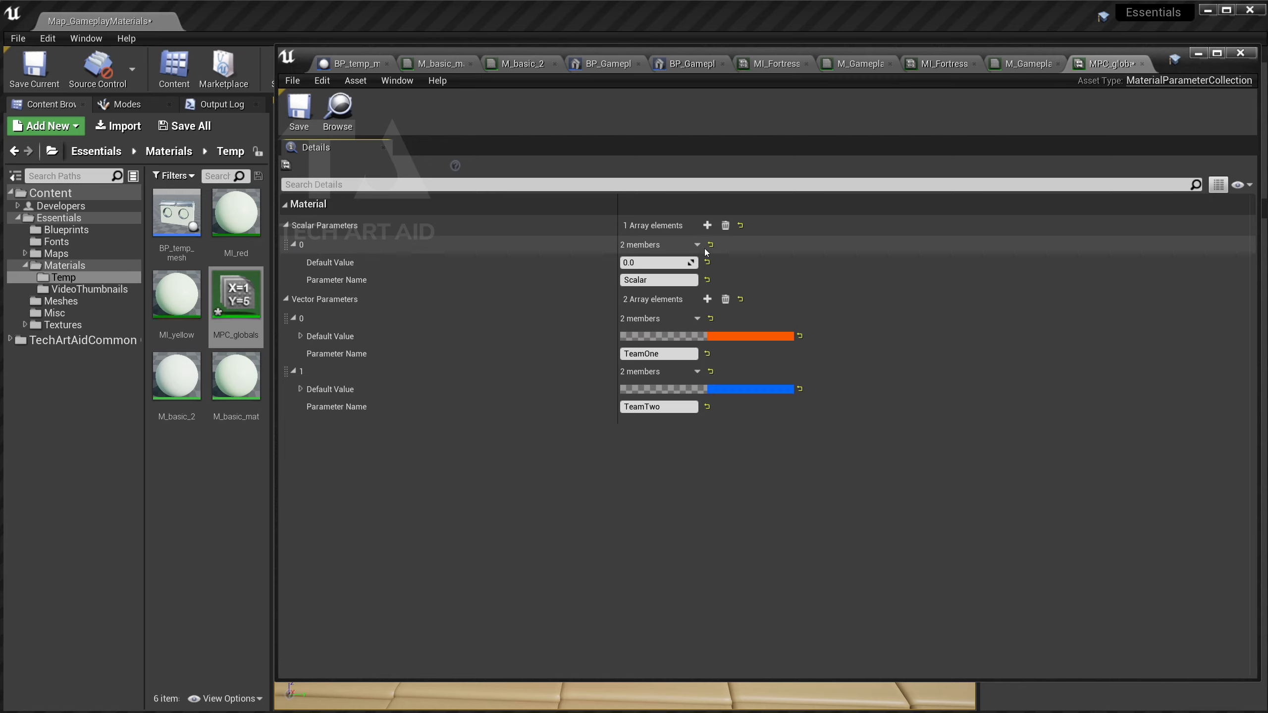
click(649, 280)
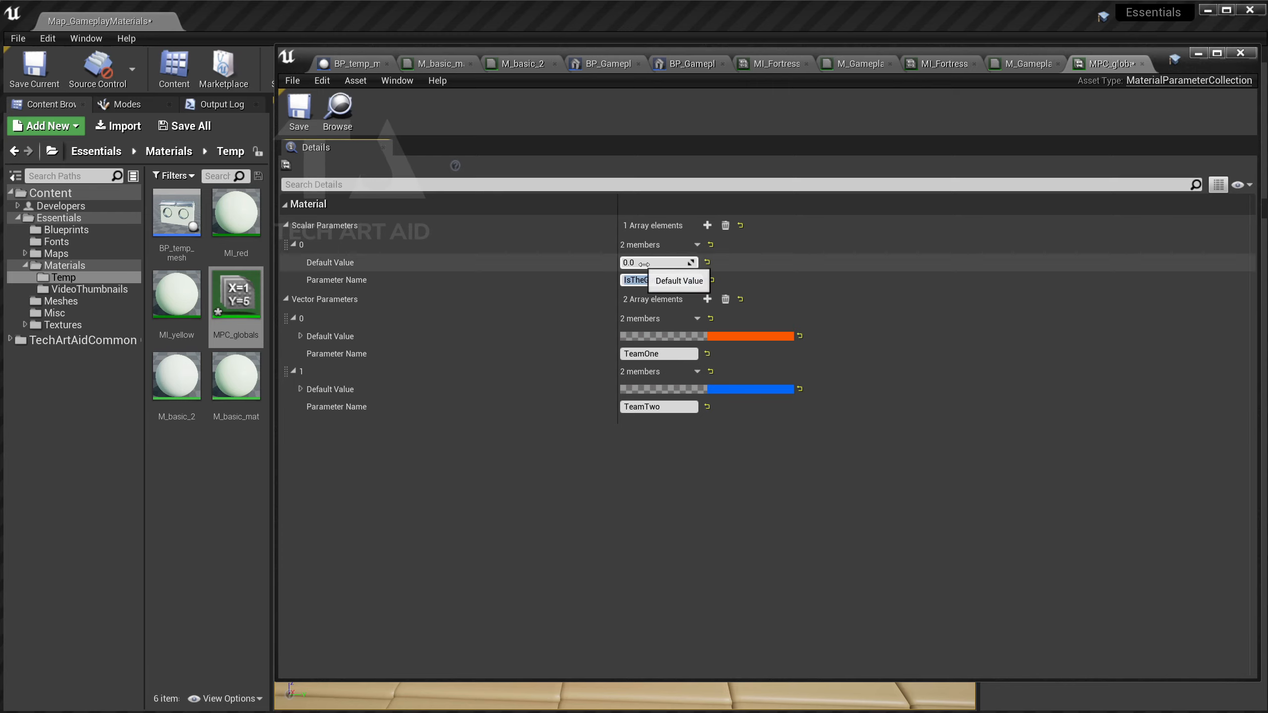
click(299, 111)
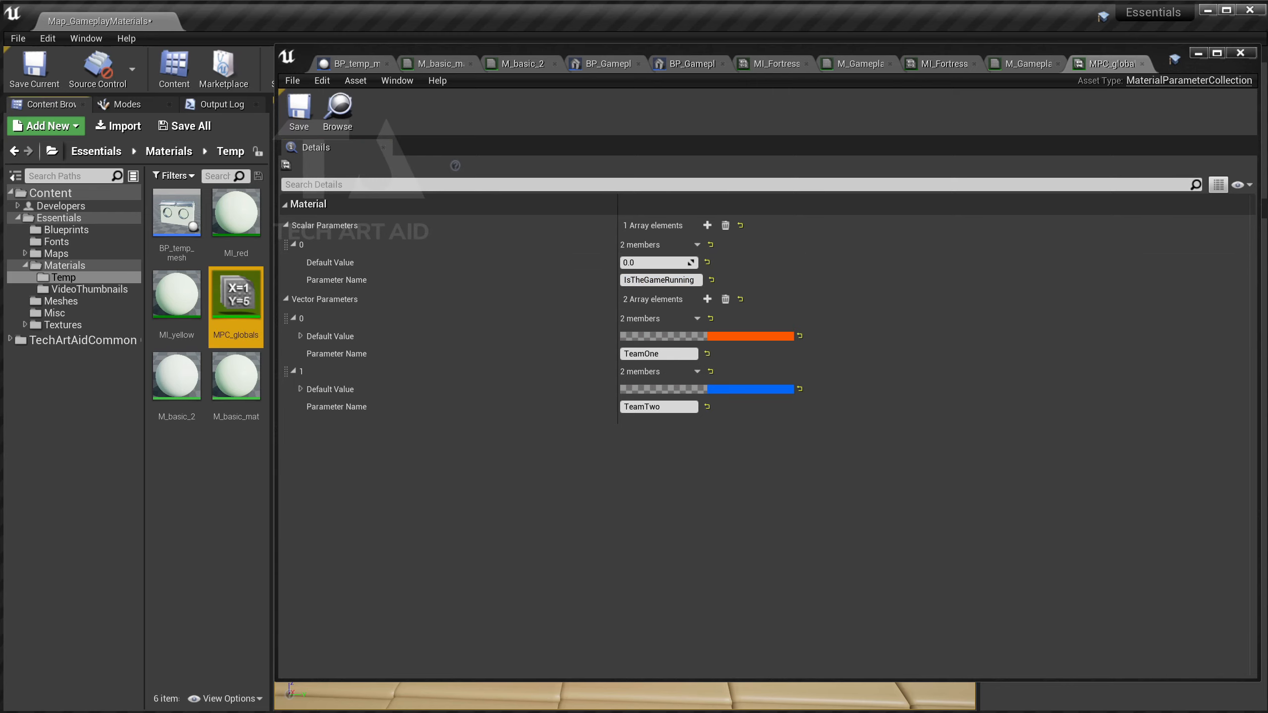
click(1206, 56)
drag(633, 330, 599, 345)
Select the control panel's third button and open its Blueprint event graph.
drag(677, 422, 551, 516)
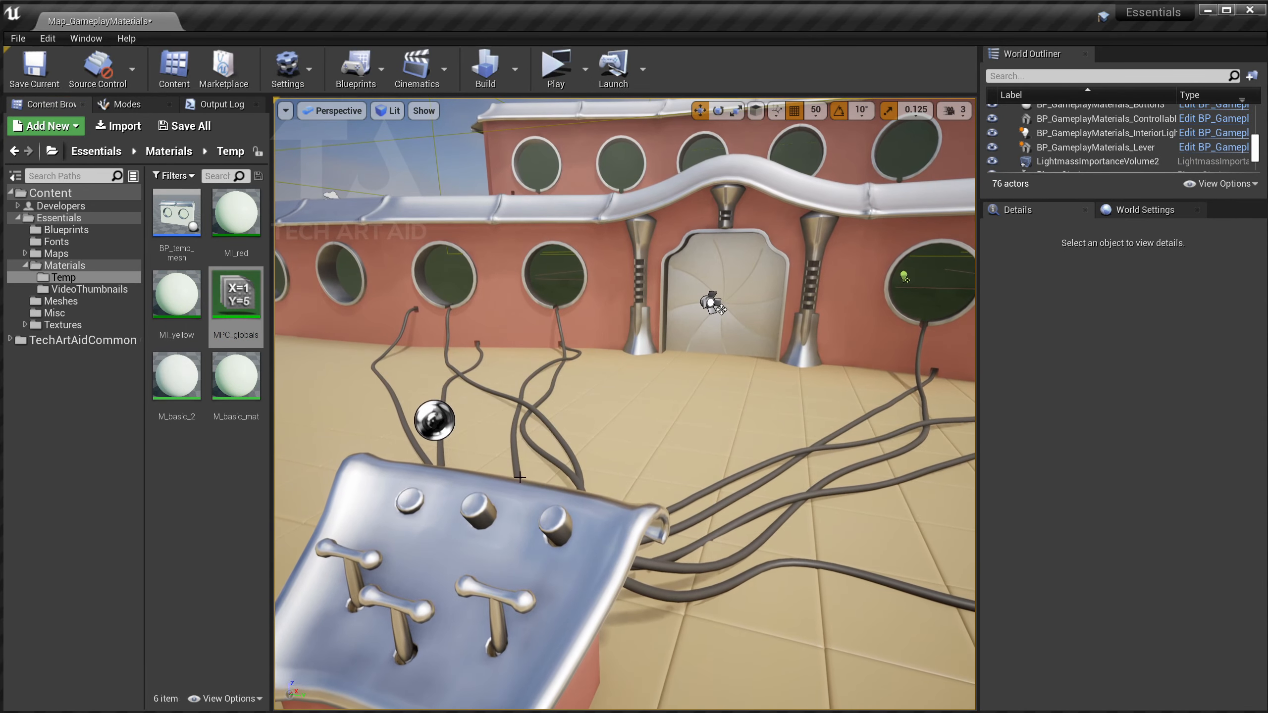
click(551, 516)
drag(601, 378, 603, 379)
key(ctrl+e)
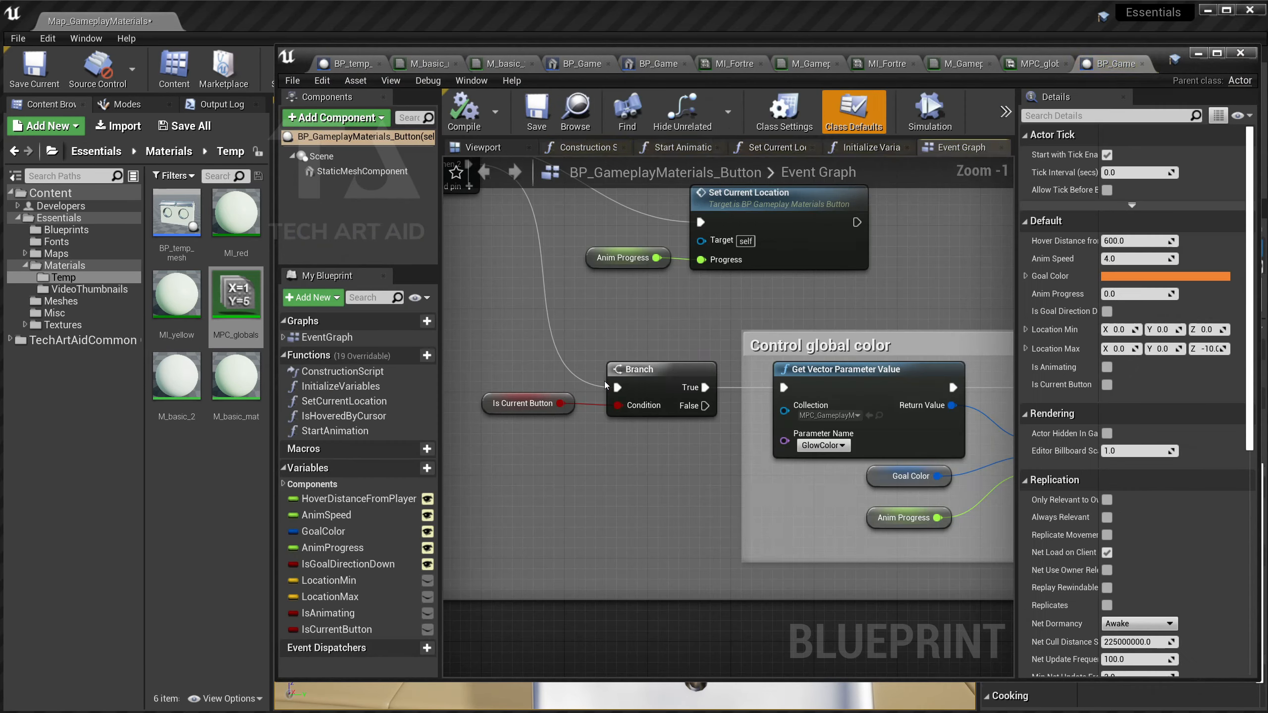
Bring the global colour, Lerp and Set Vector Parameter Value nodes into view and inspect them.
scroll(673, 353, up, 1)
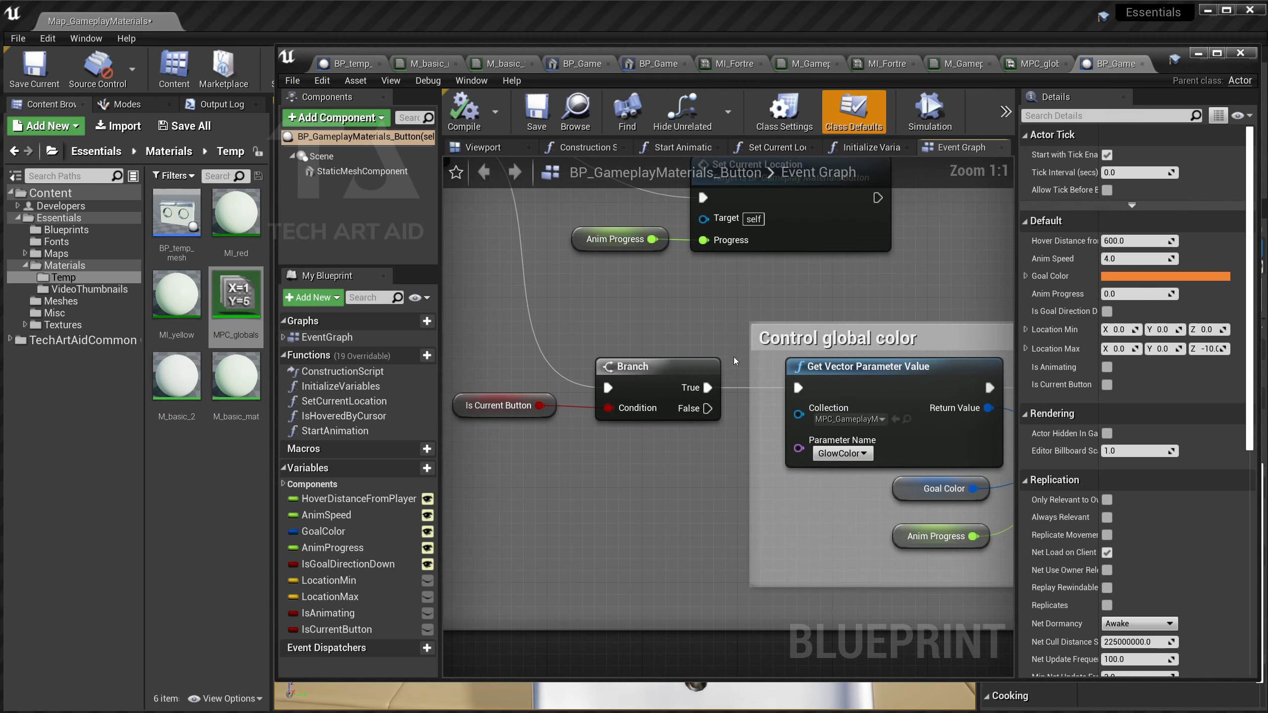
right_drag(733, 357, 591, 357)
right_drag(729, 376, 297, 361)
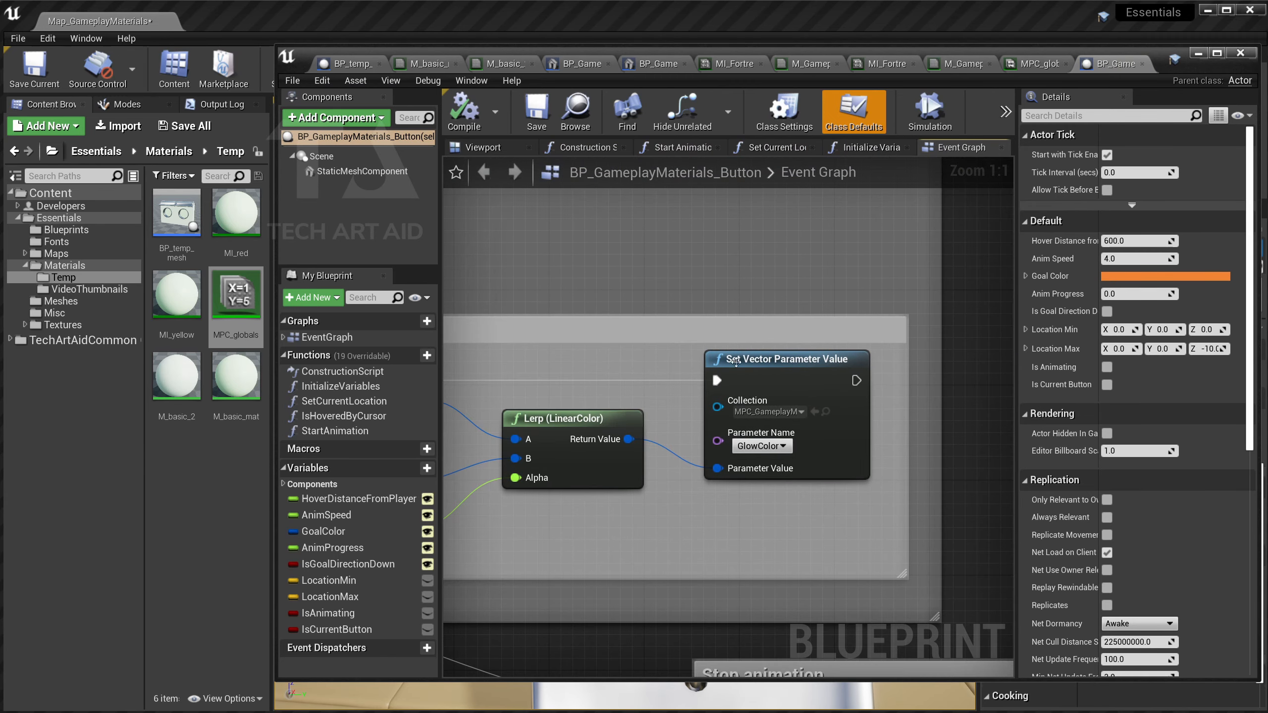
click(783, 367)
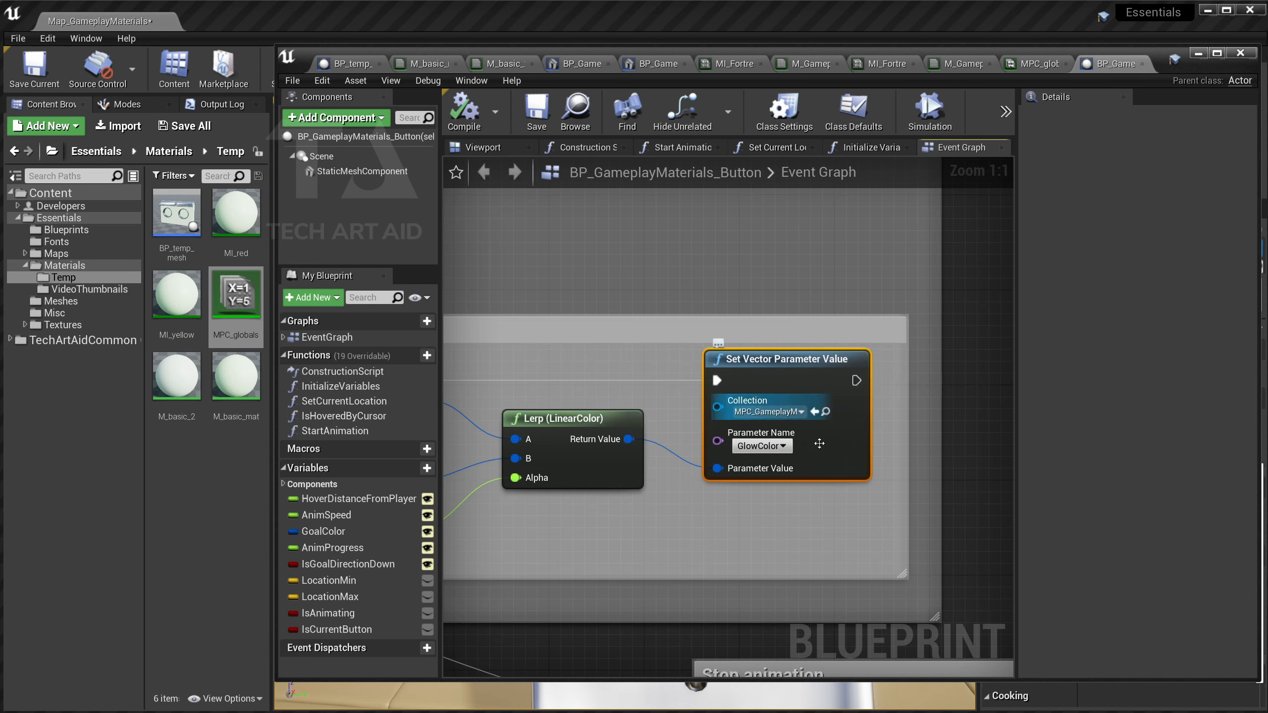
click(727, 260)
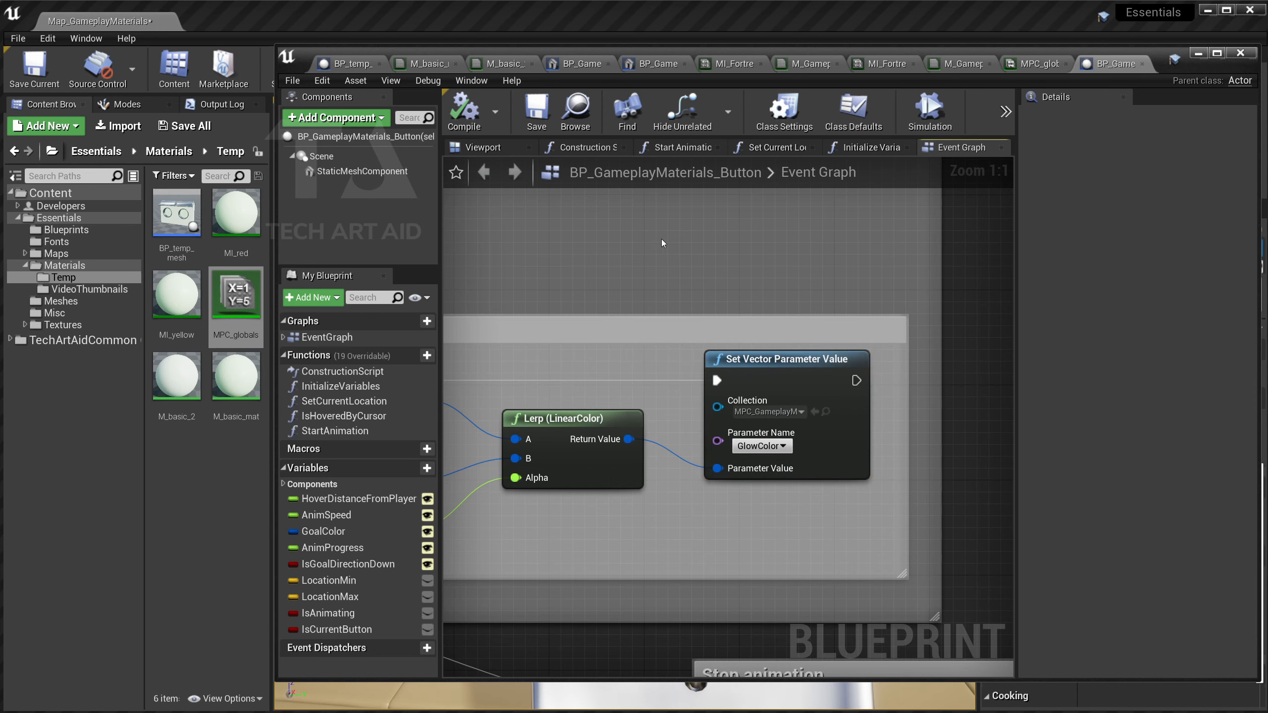
Add a new Set Vector Parameter Value node to the event graph.
right_click(630, 235)
text(set vectio)
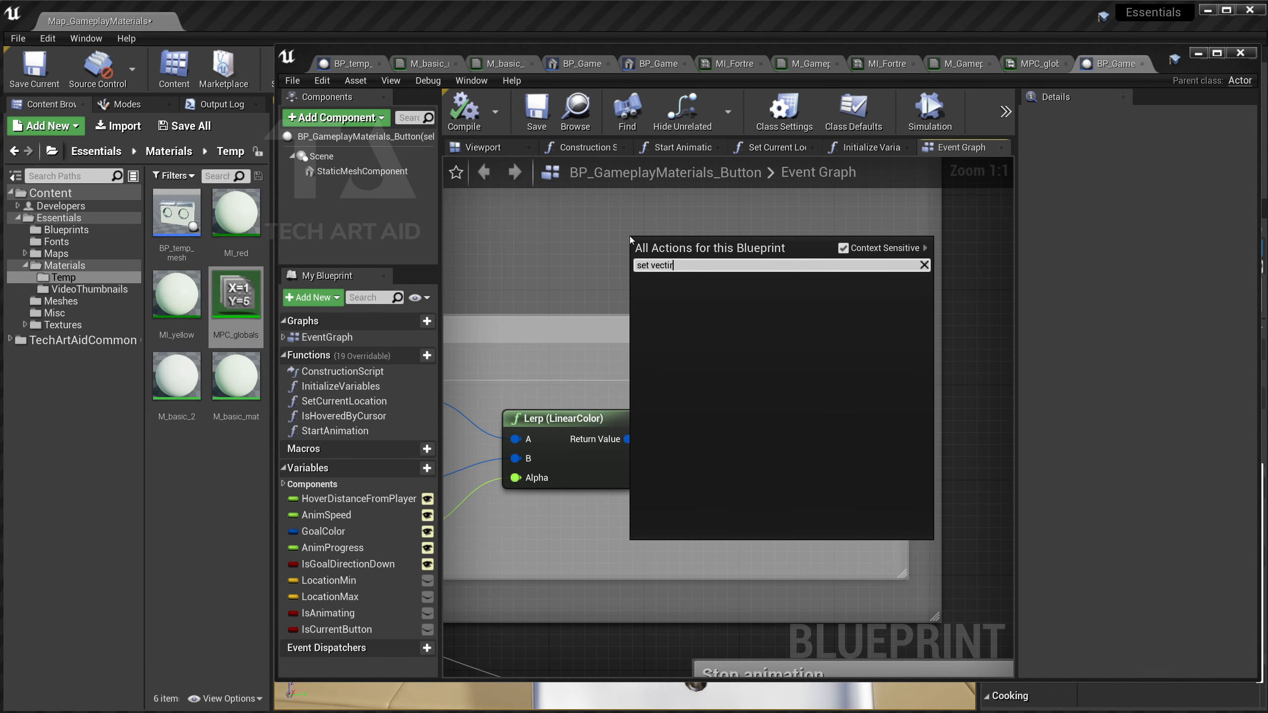
key(BackSpace)
key(BackSpace)
text(or par)
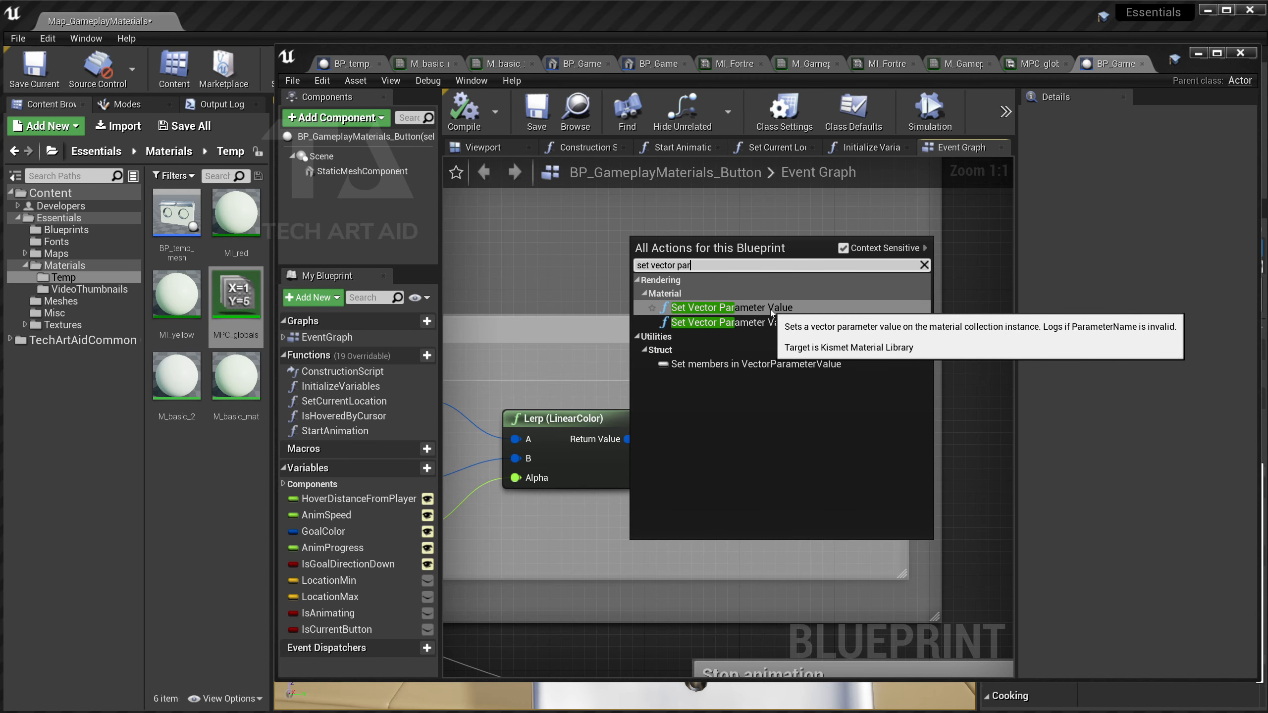
click(812, 313)
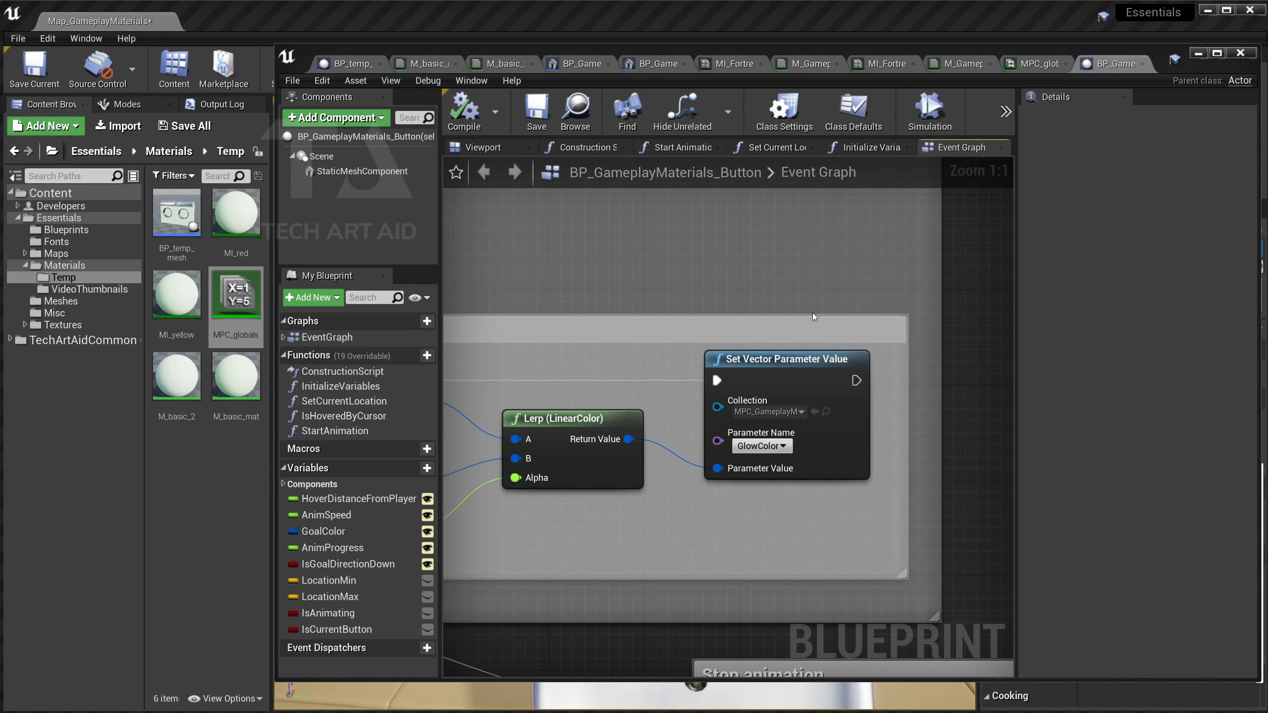
Point the new node at MPC_GameplayMaterials with GlowColor as its parameter.
click(762, 412)
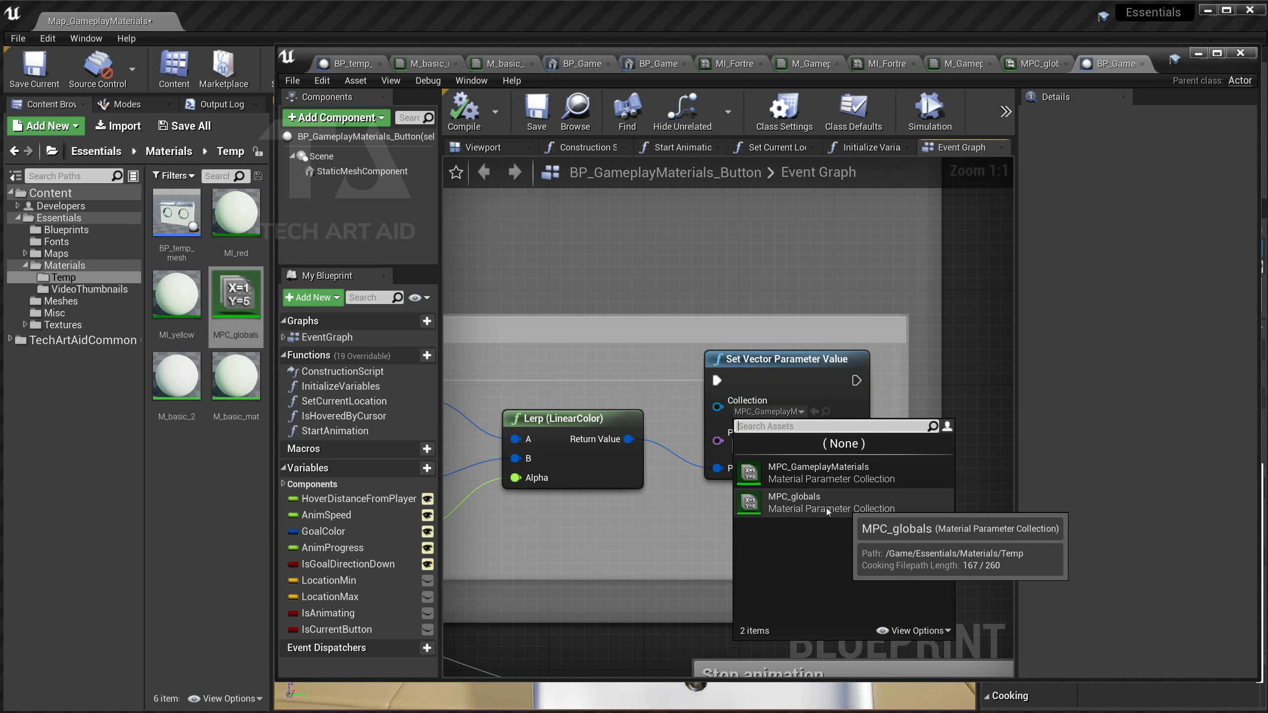
click(782, 500)
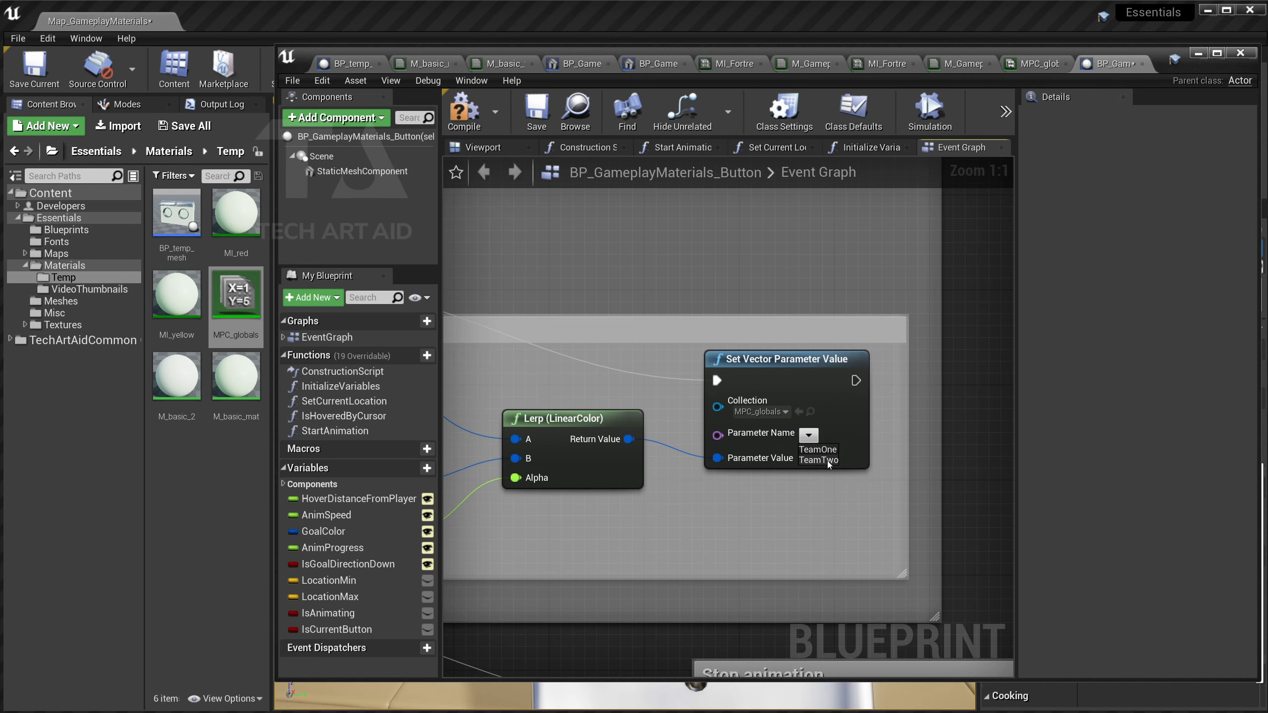
click(829, 463)
click(769, 413)
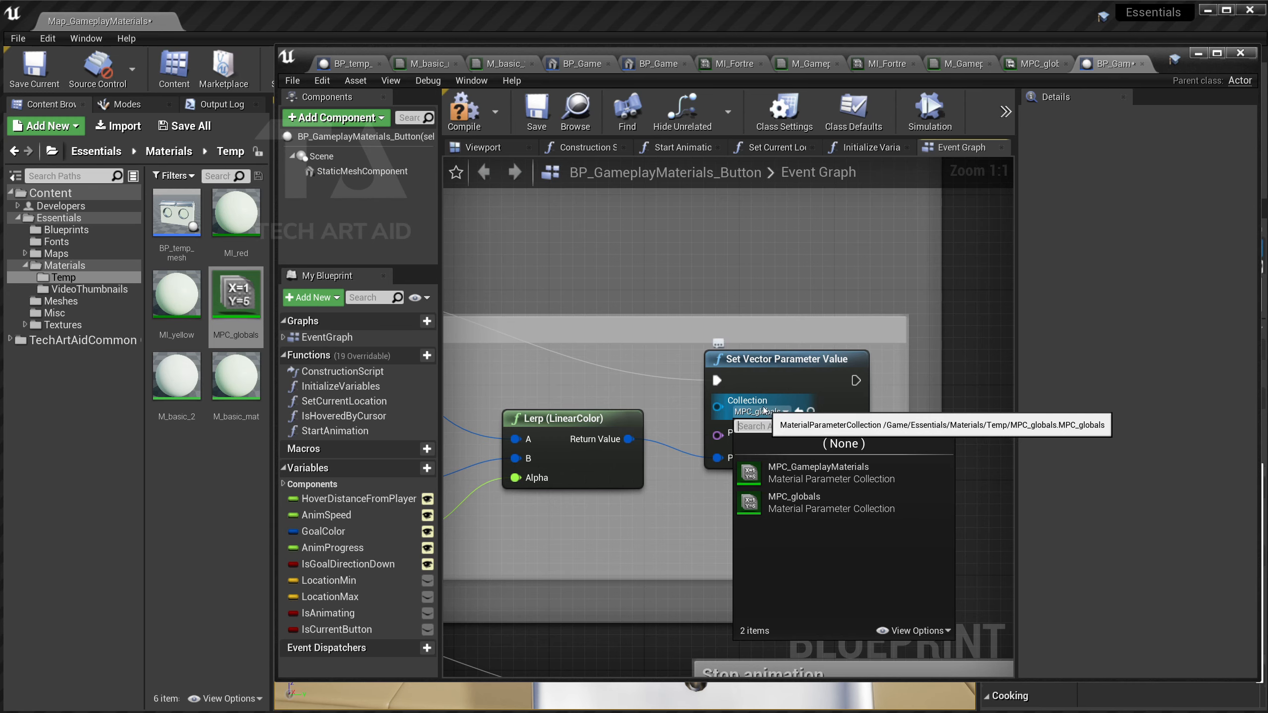
click(828, 477)
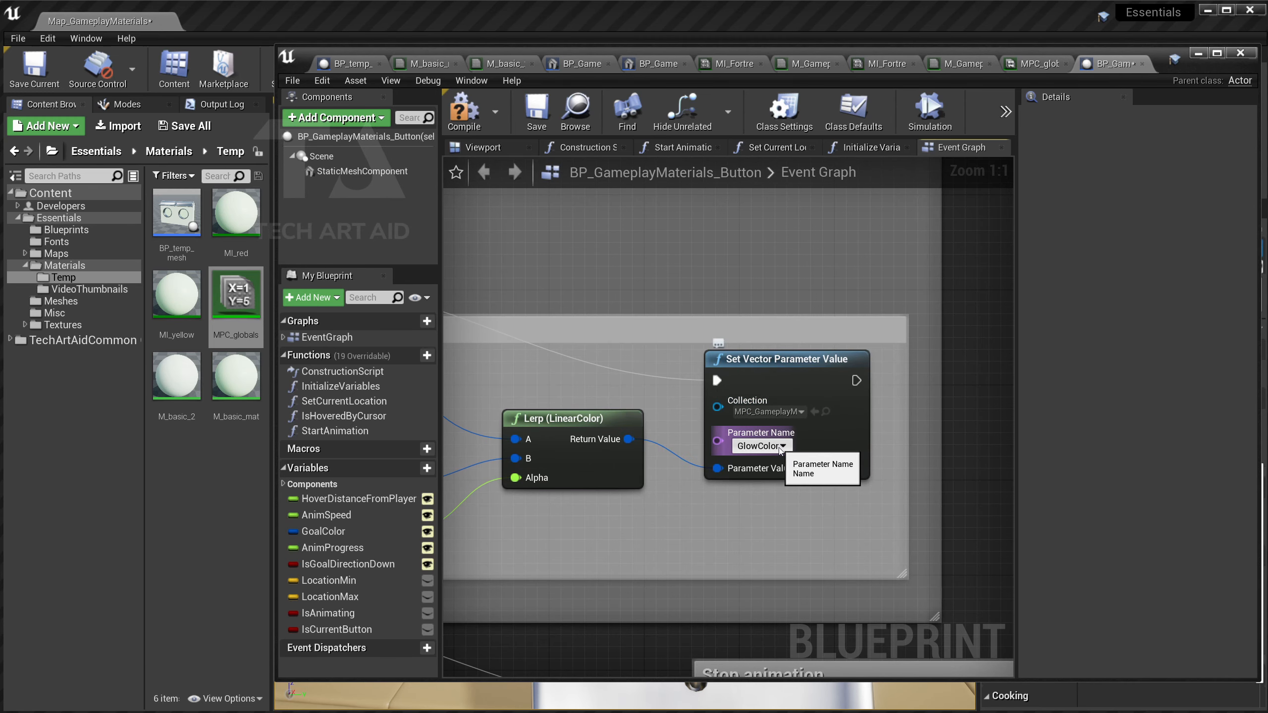
click(782, 449)
click(756, 464)
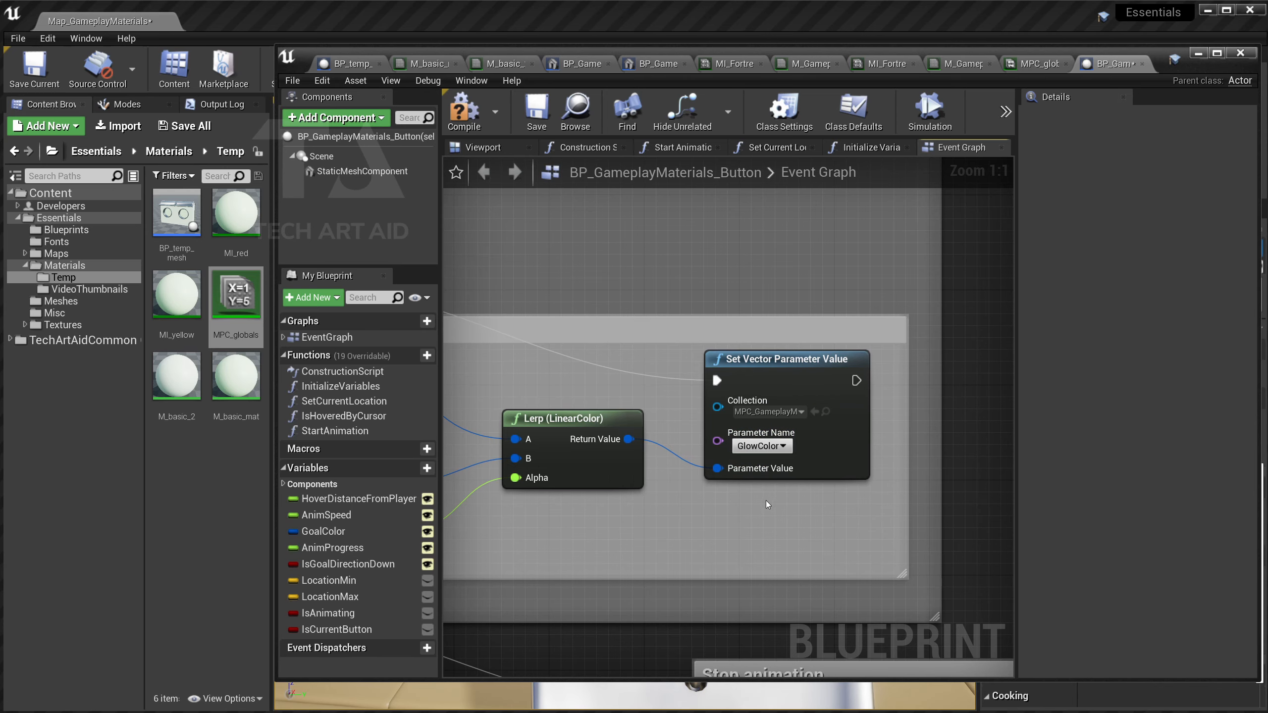
Frame the control global color graph, select the GlowColor setter node, and minimize the Blueprint editor.
scroll(519, 412, down, 1)
right_drag(519, 411, 645, 417)
scroll(645, 417, down, 1)
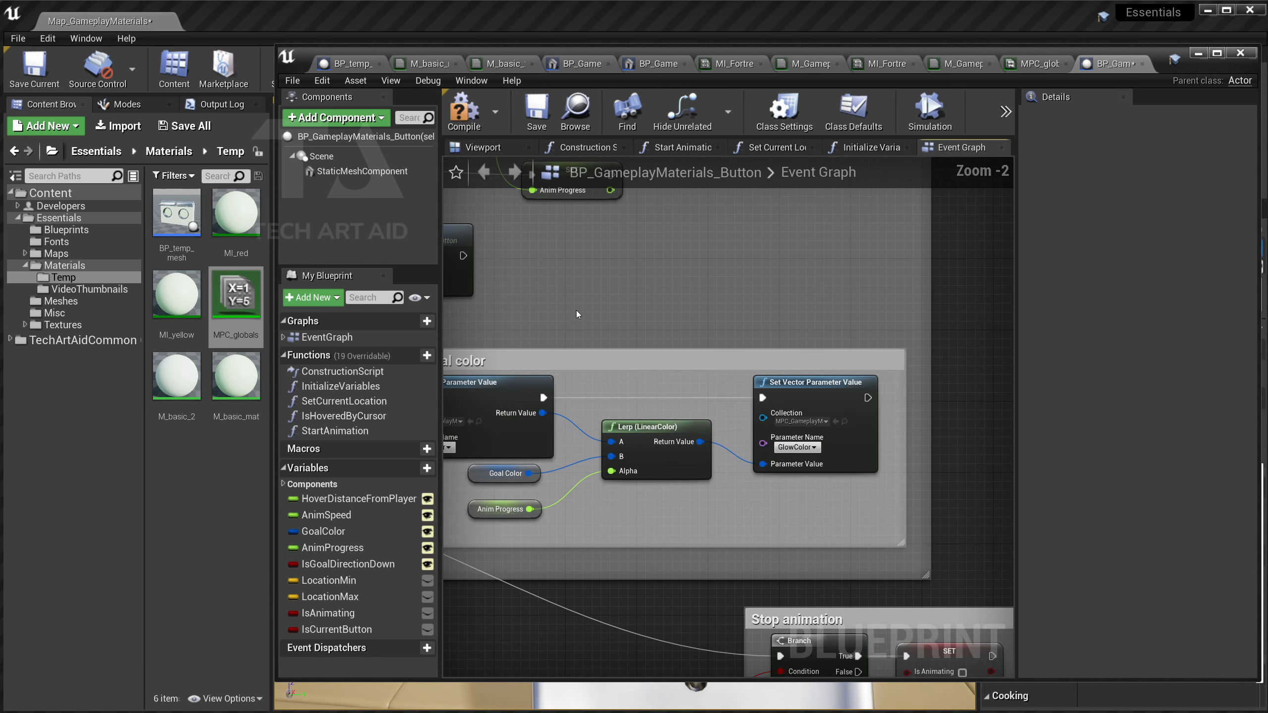
right_drag(437, 385, 482, 395)
right_drag(633, 301, 585, 270)
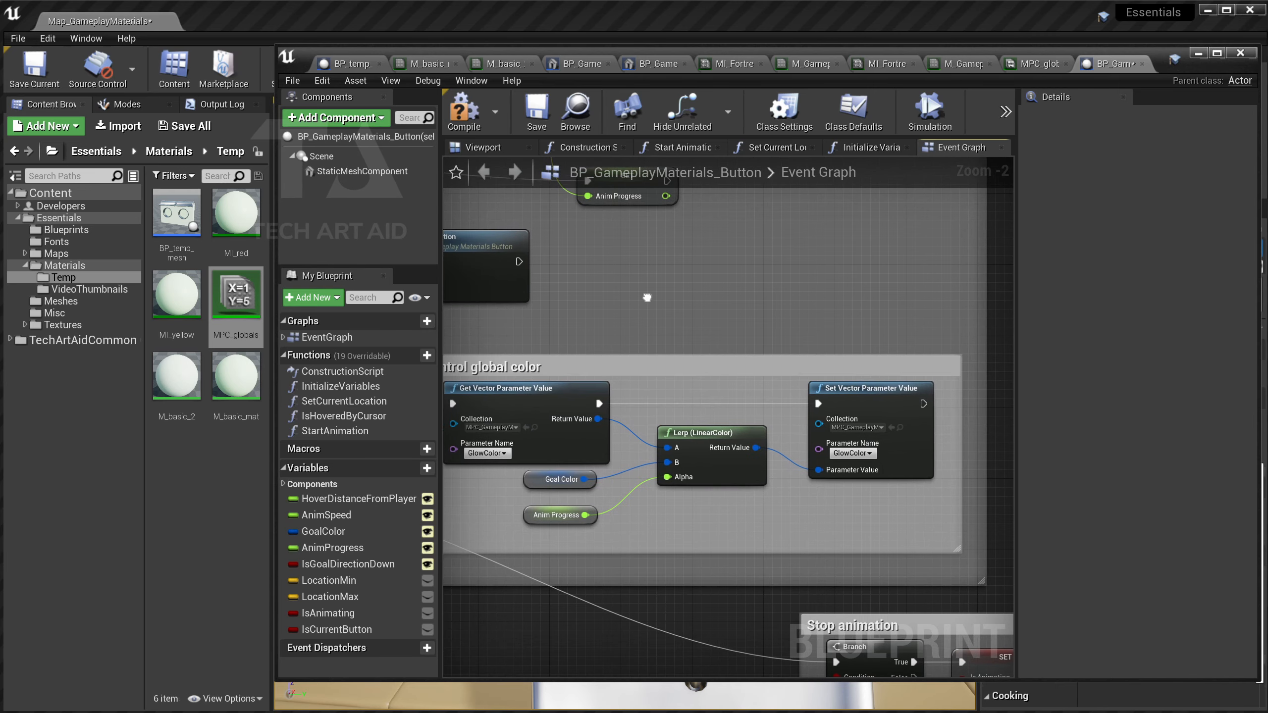
scroll(604, 286, up, 1)
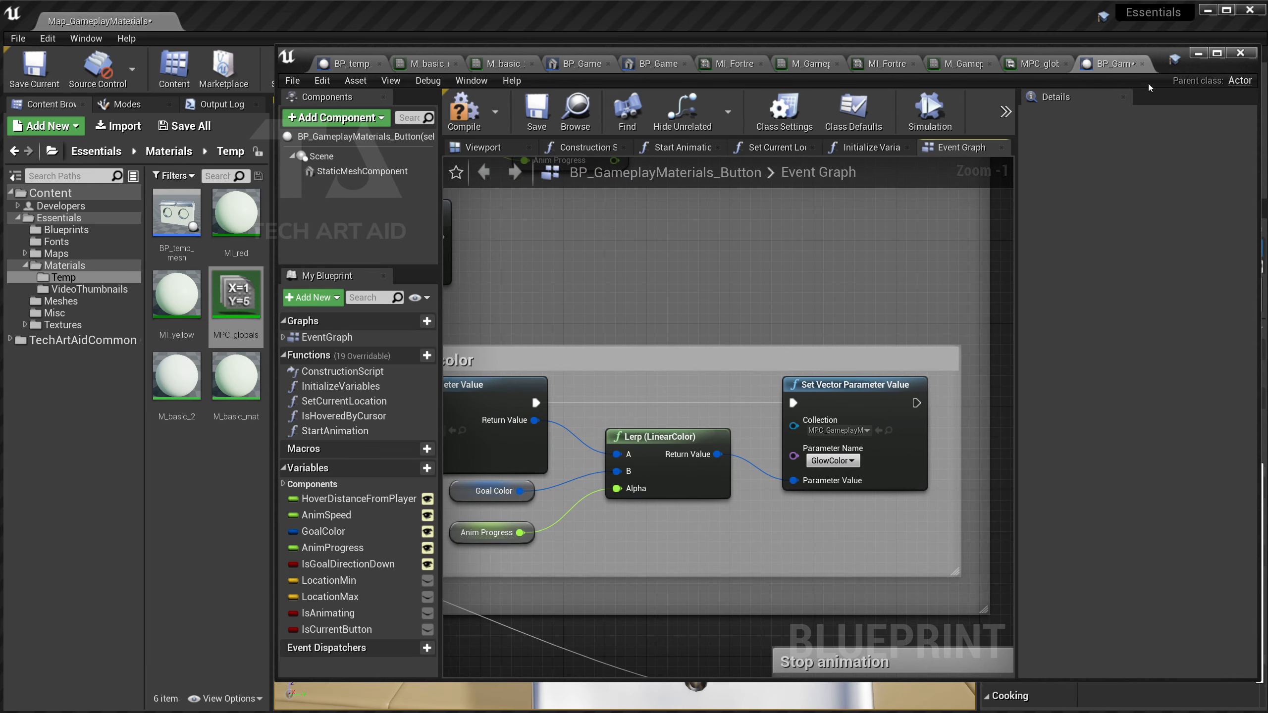
click(868, 385)
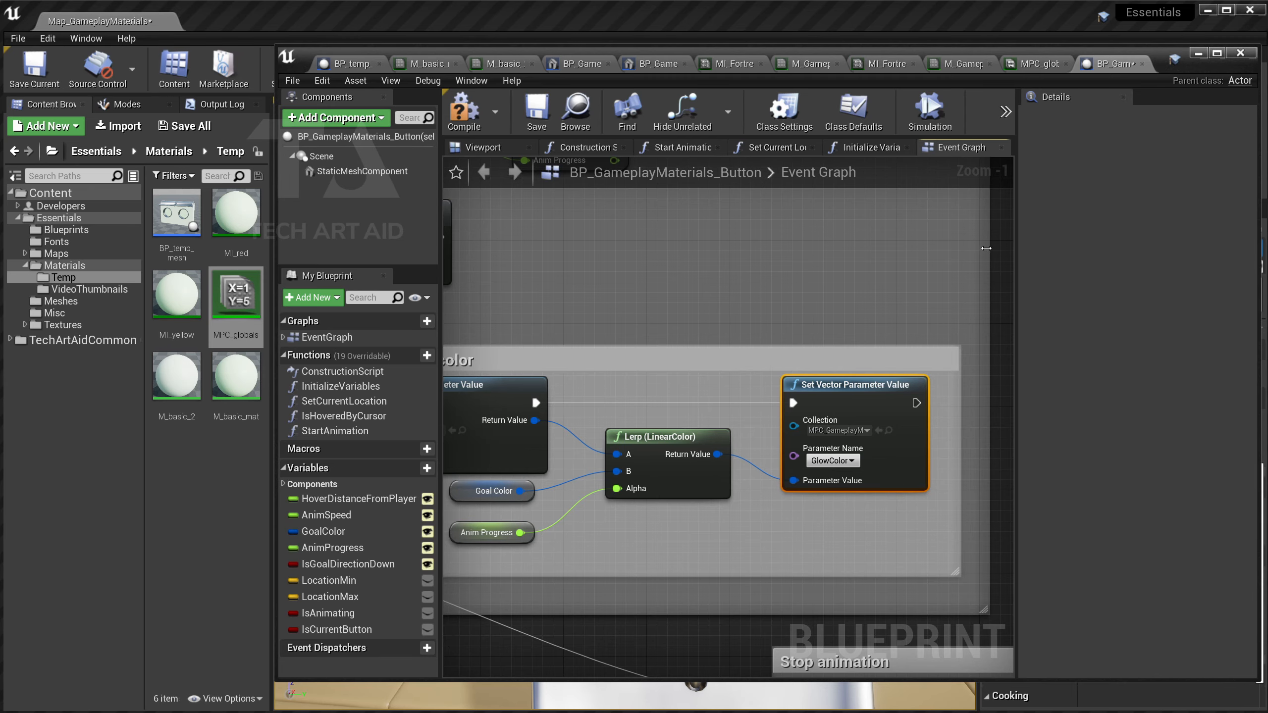
click(1196, 54)
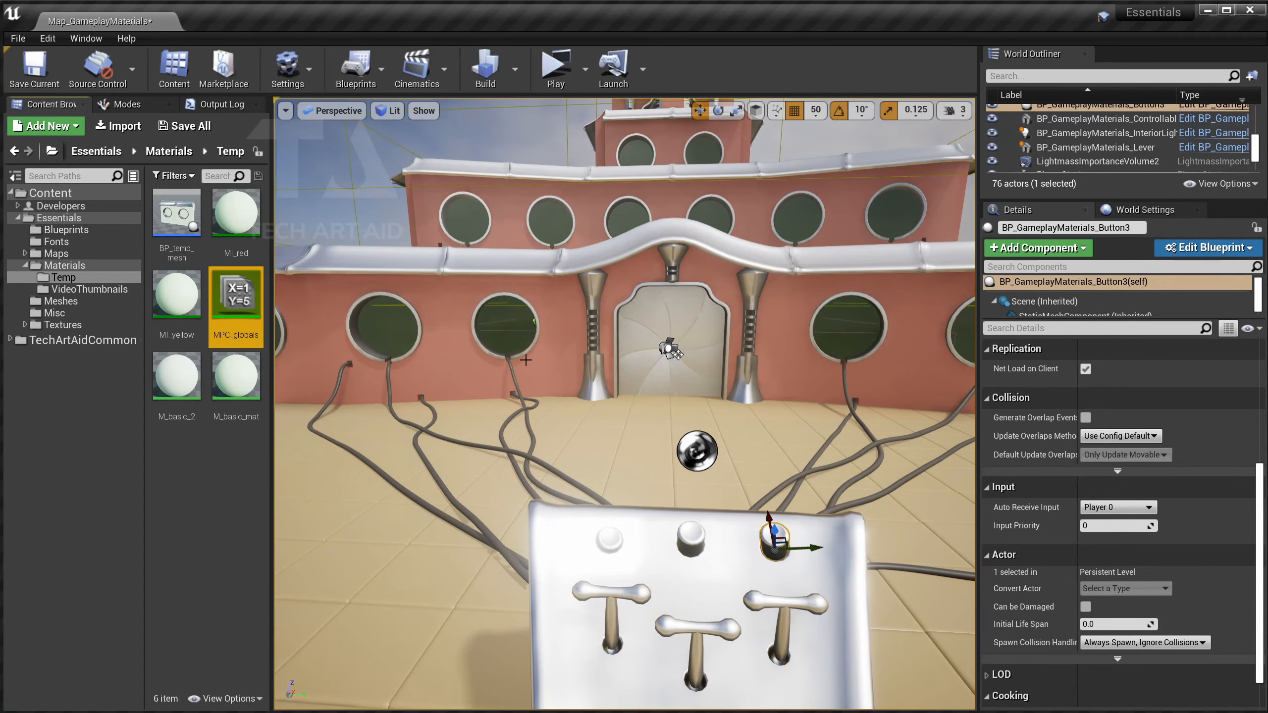
Open M_basic_mat and add a Collection Parameter node to its graph.
double_click(236, 376)
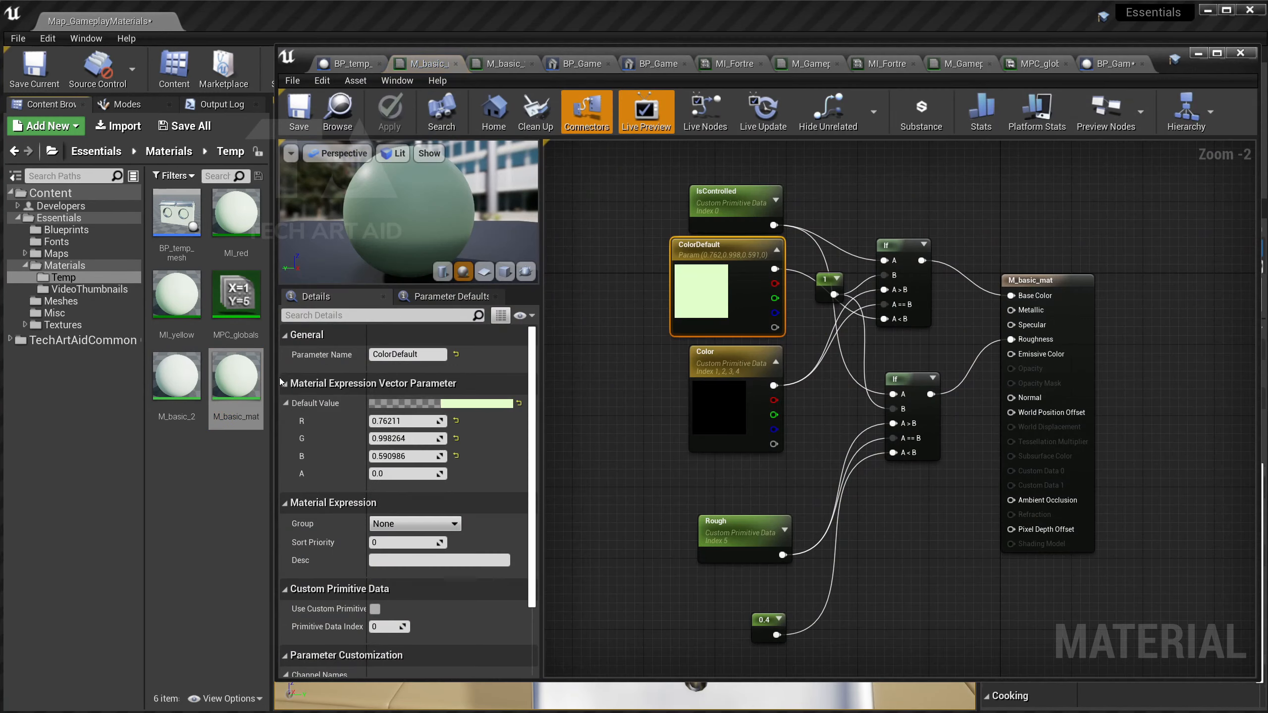
click(818, 440)
right_drag(773, 227, 726, 389)
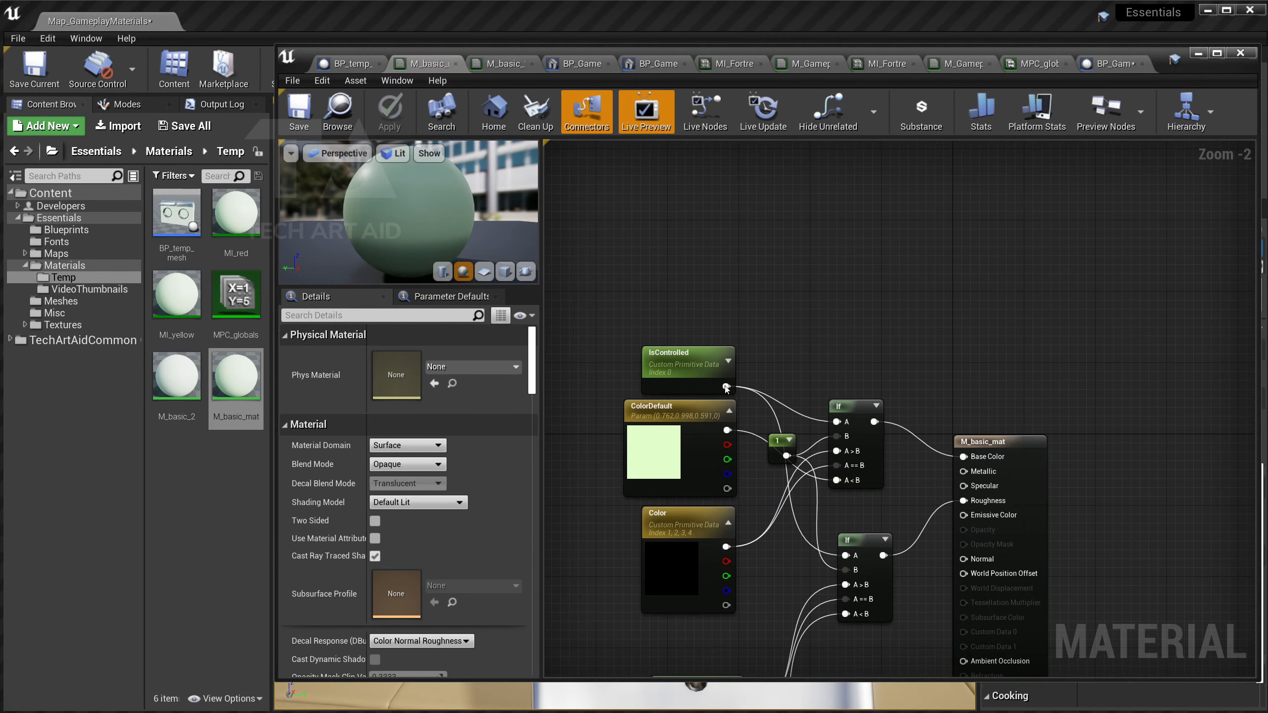
right_click(695, 254)
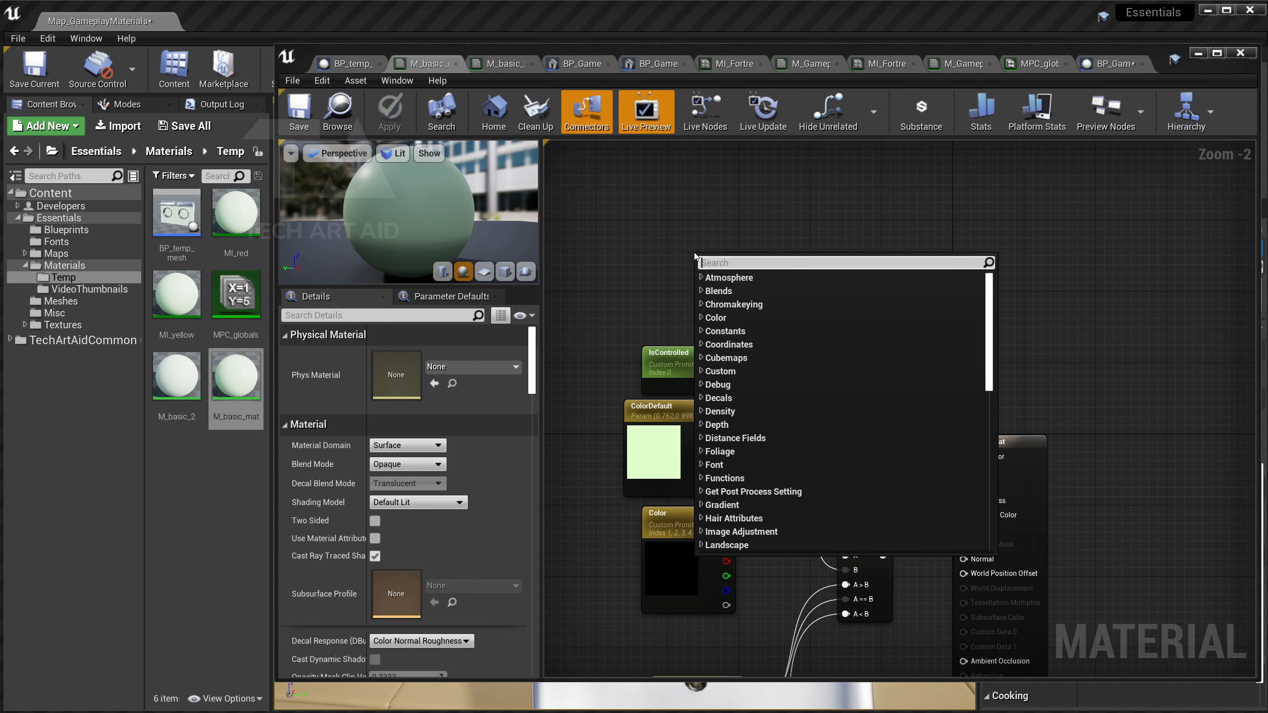
text(collec)
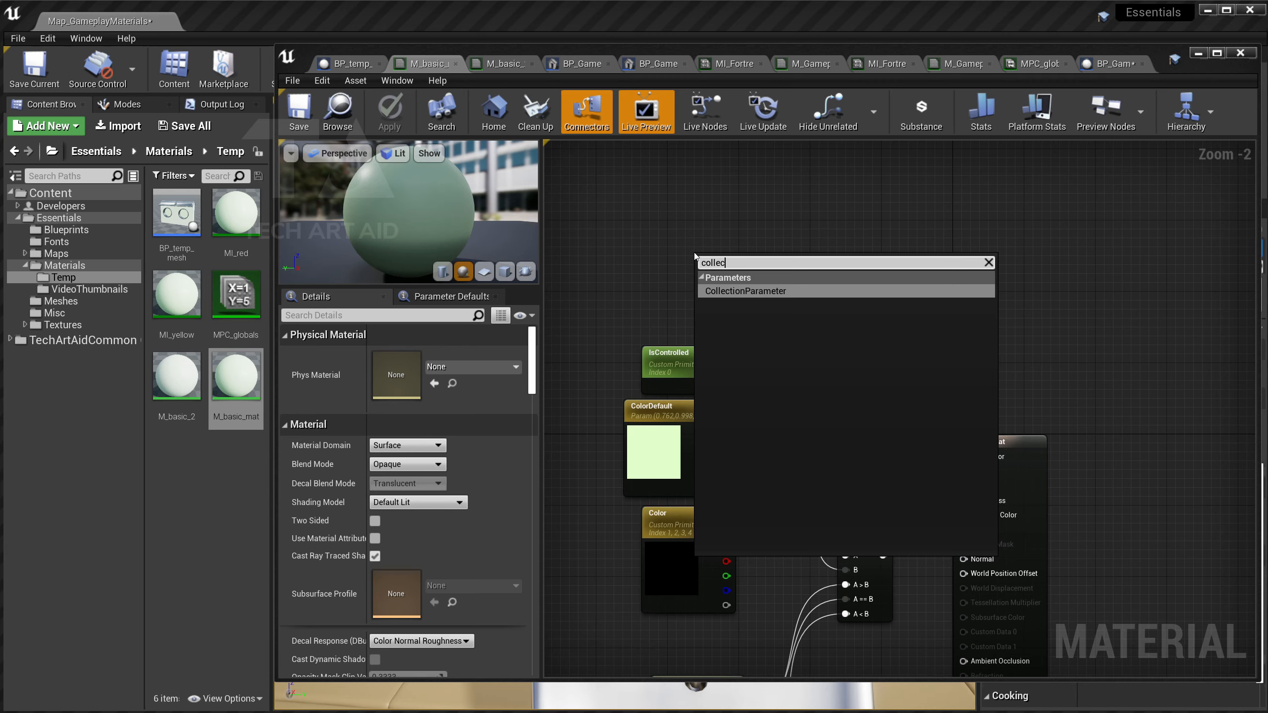
key(Return)
Set the node to MPC_globals TeamOne, wire it into Base Color, and minimize the editor.
click(472, 366)
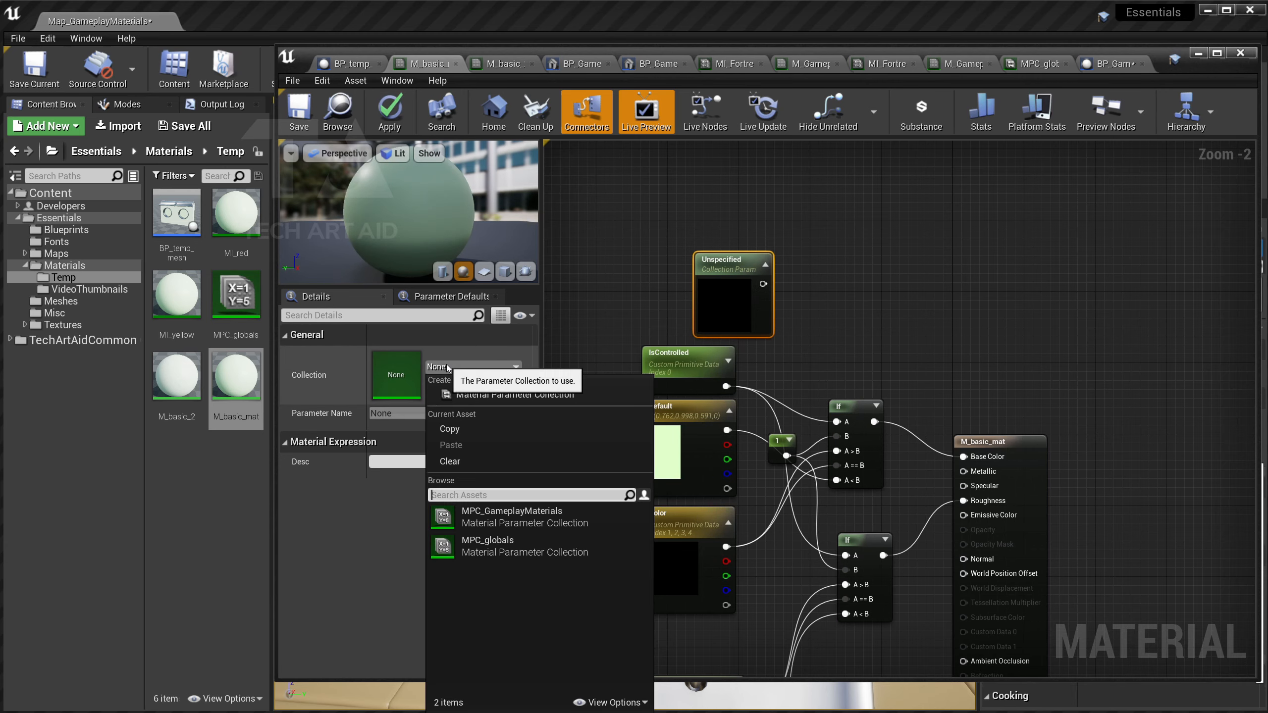
click(551, 540)
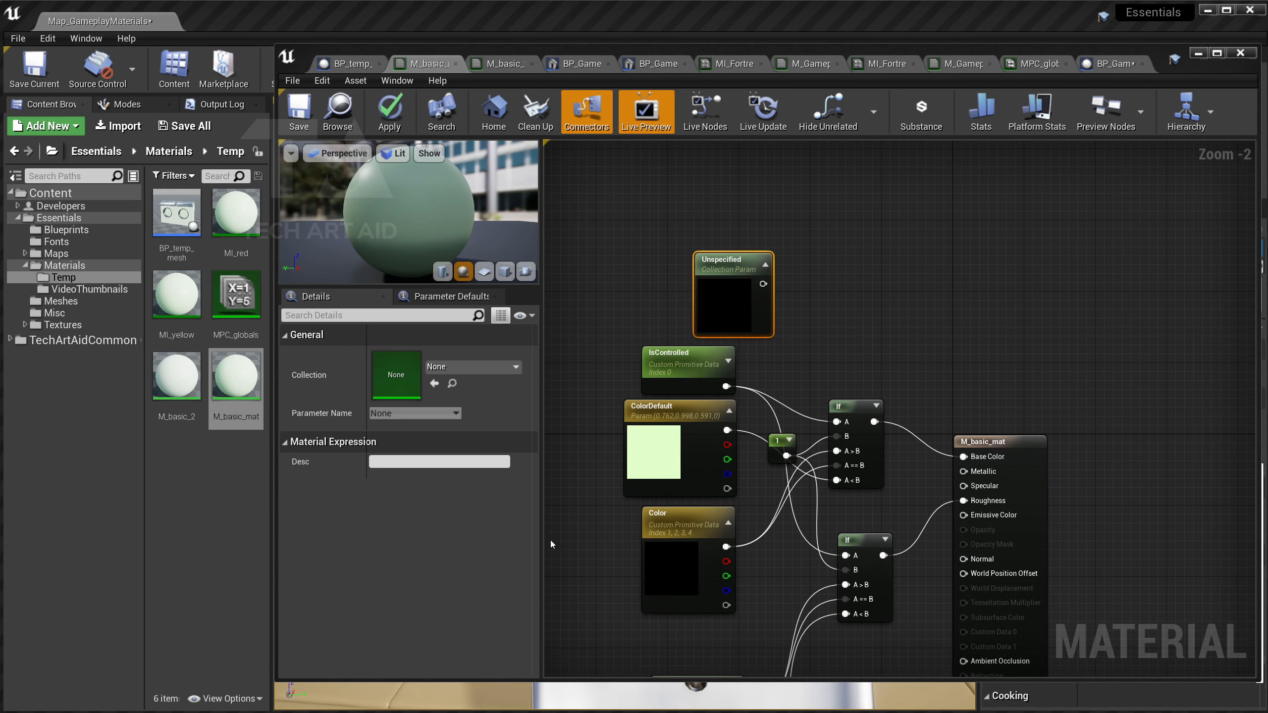
click(409, 414)
click(412, 435)
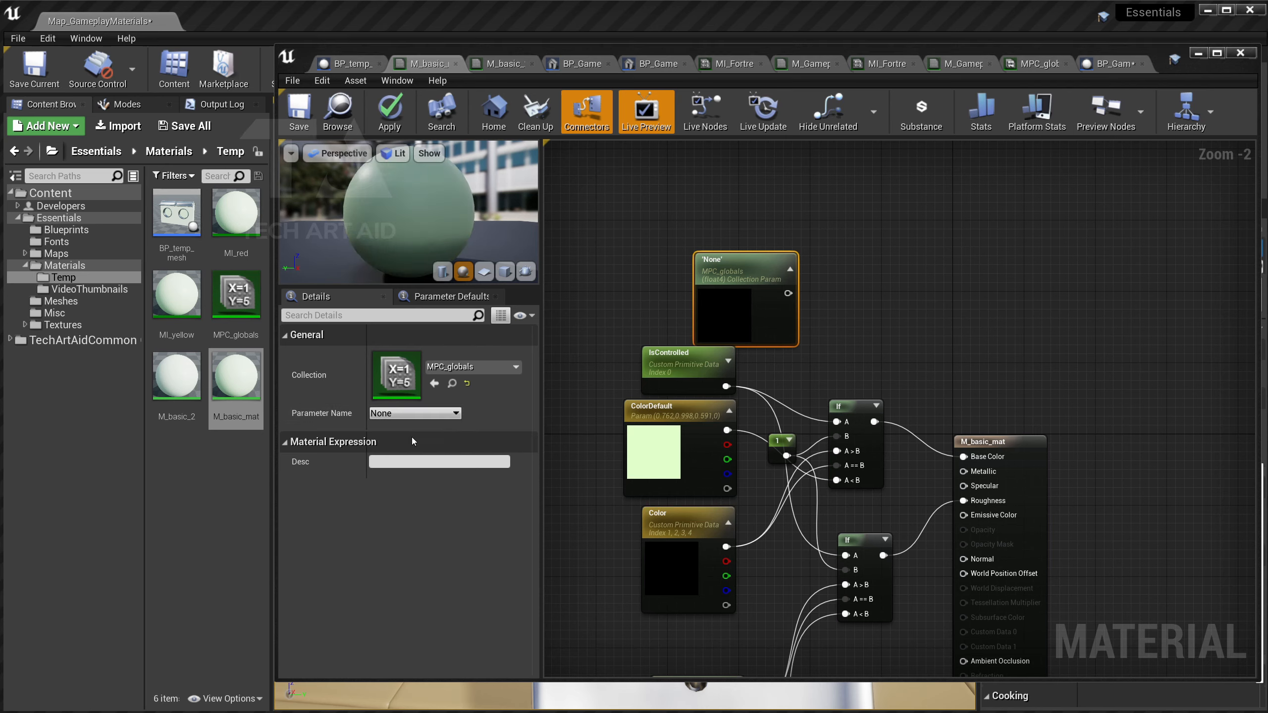
drag(749, 273, 722, 240)
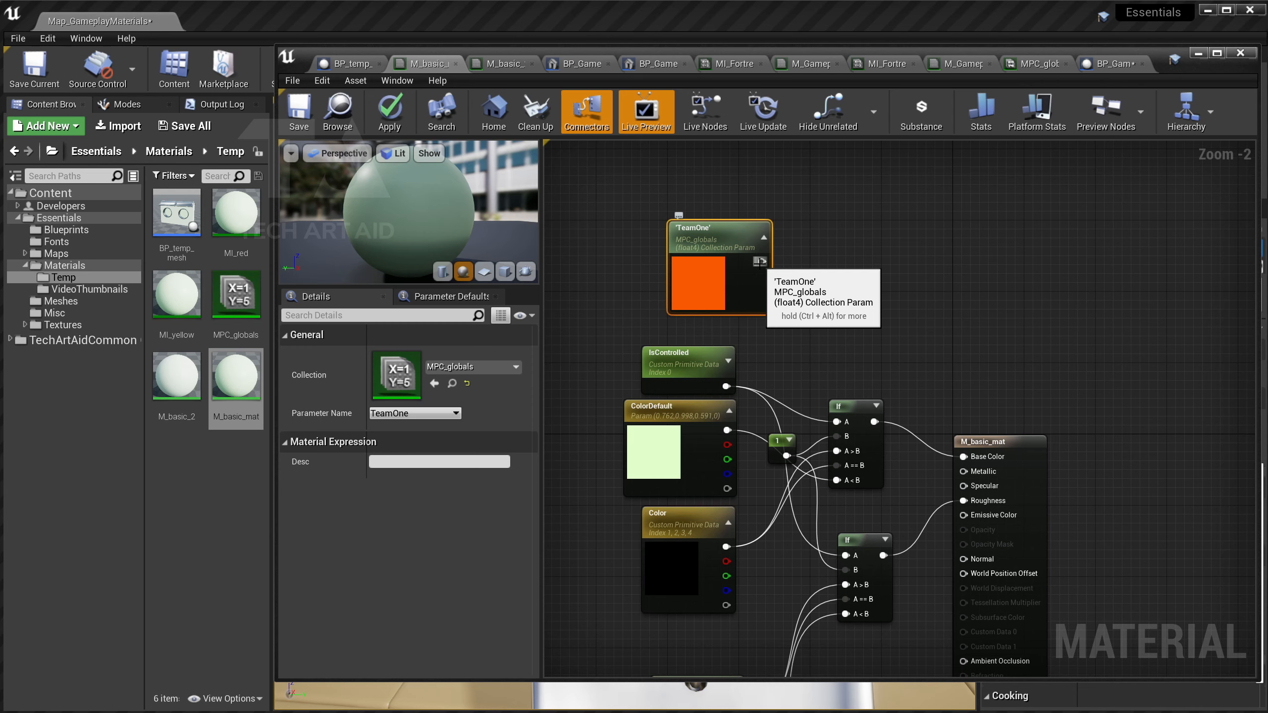
drag(760, 261, 964, 456)
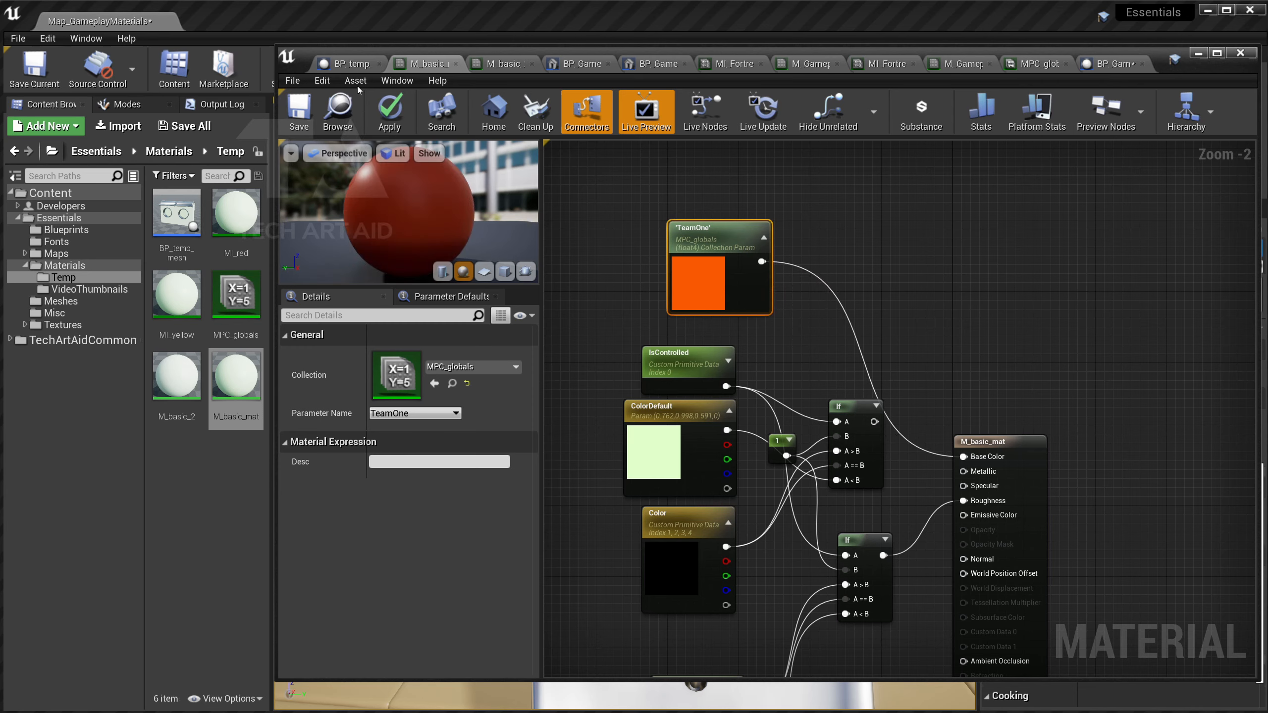
click(535, 110)
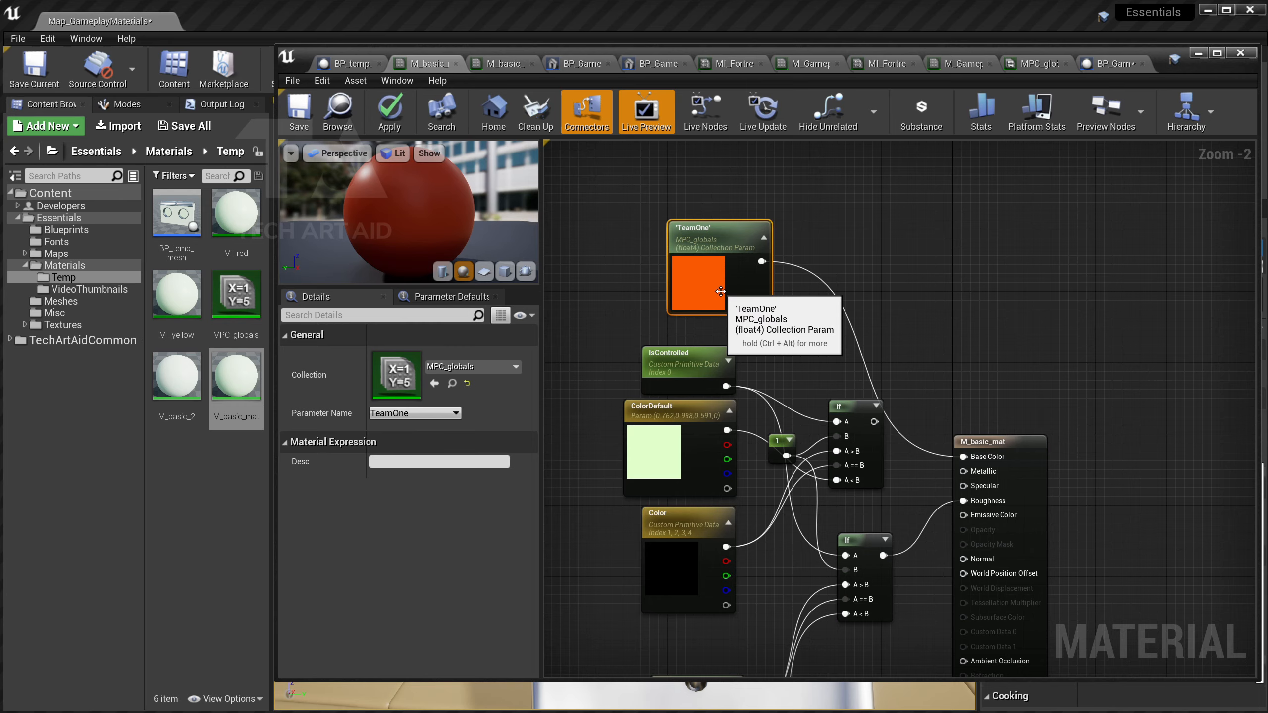
click(1197, 53)
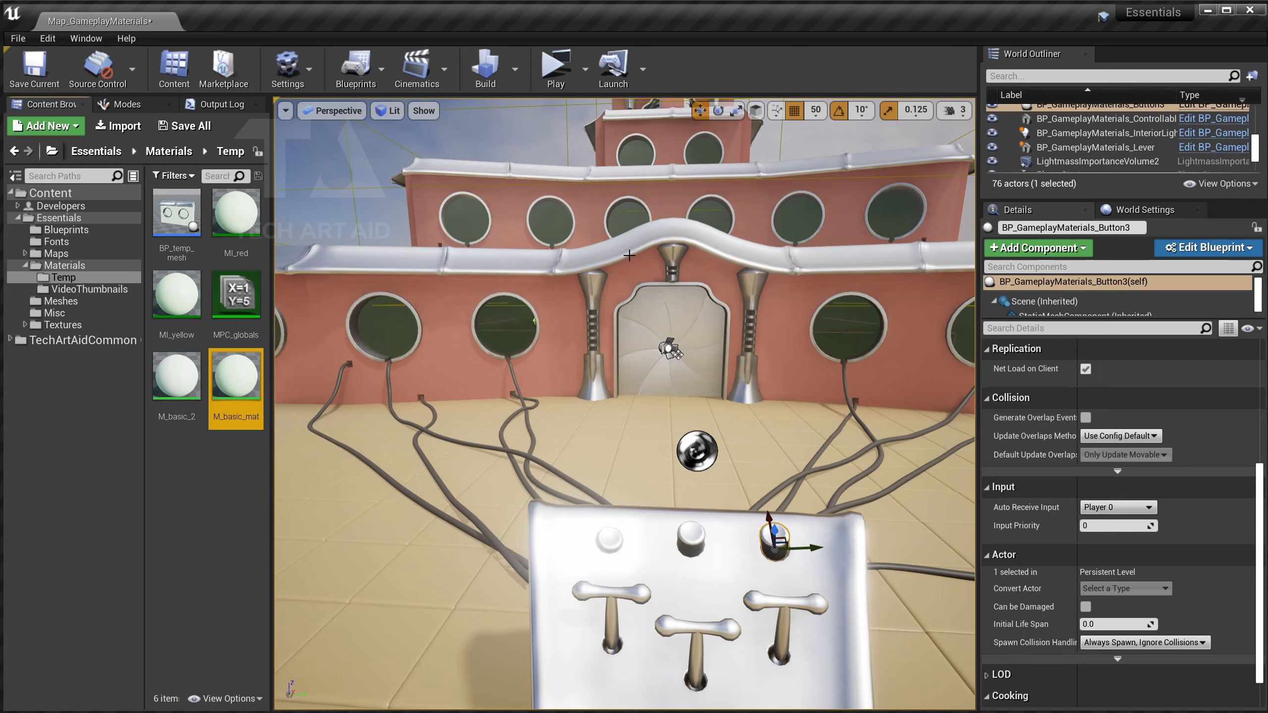
Select the fortress wall and open MI_Fortress_Window's parent material.
click(497, 332)
scroll(1066, 514, down, 15)
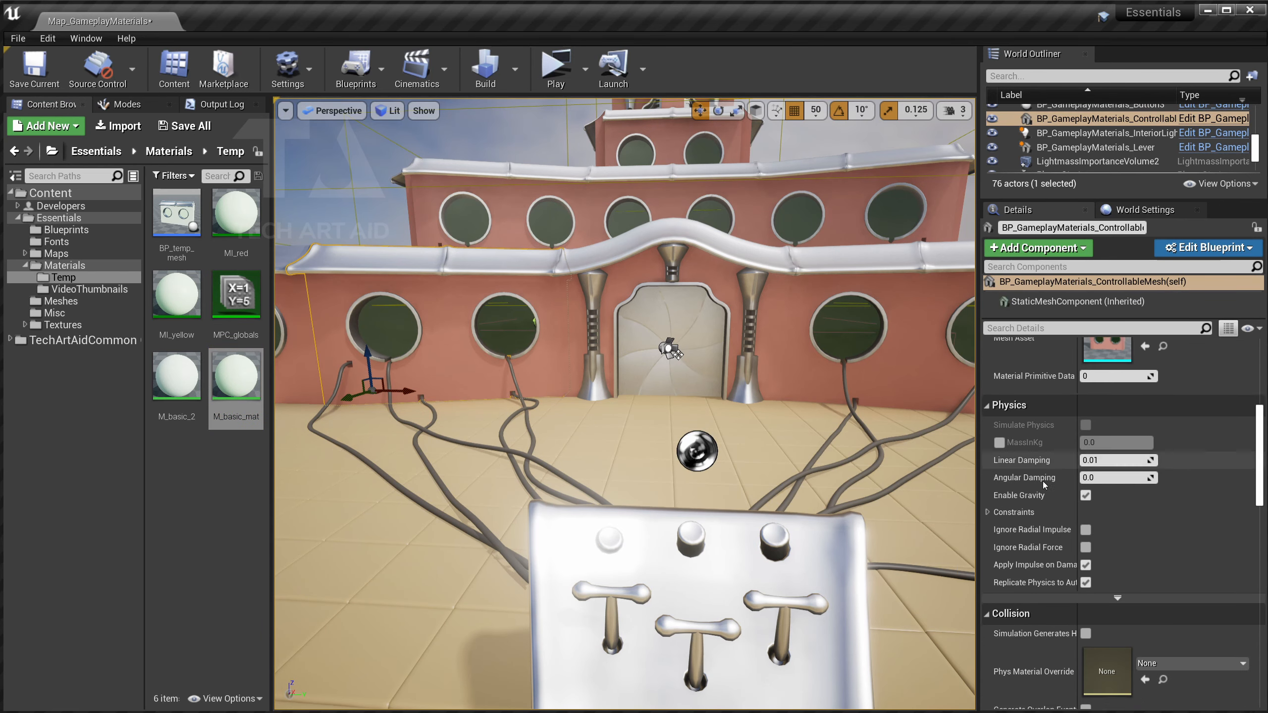
scroll(1045, 483, up, 12)
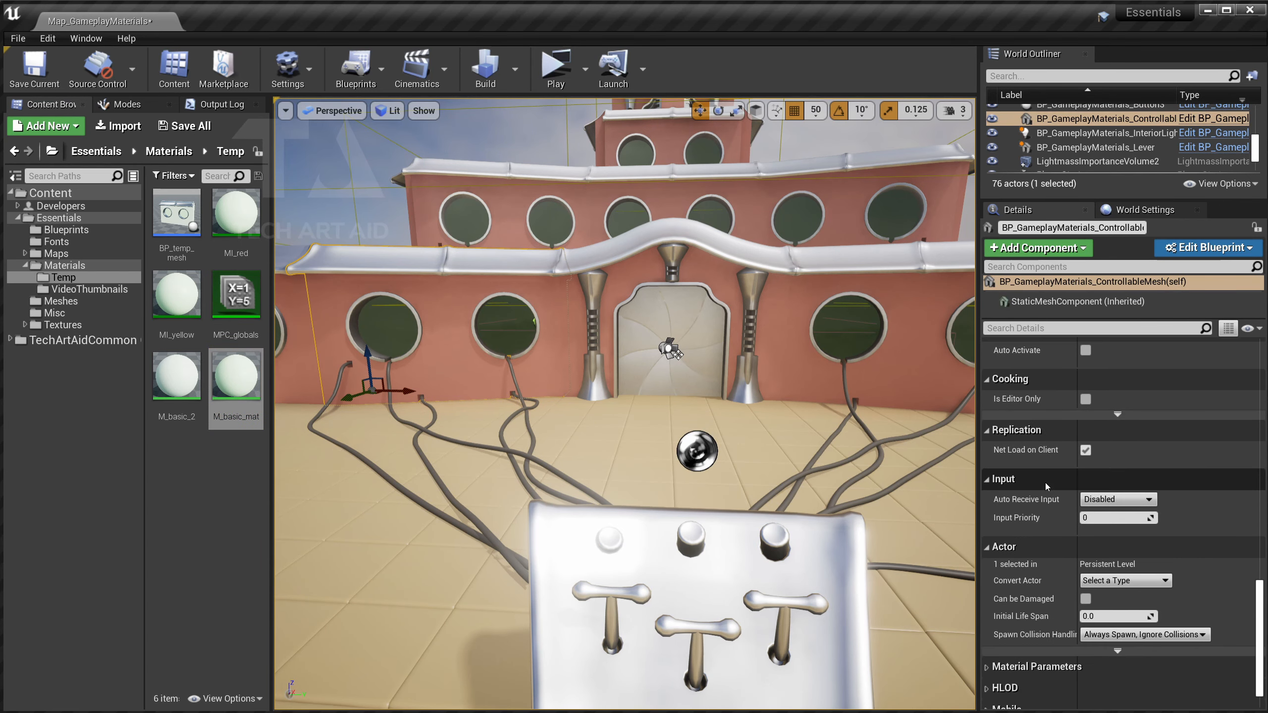
scroll(1038, 466, up, 6)
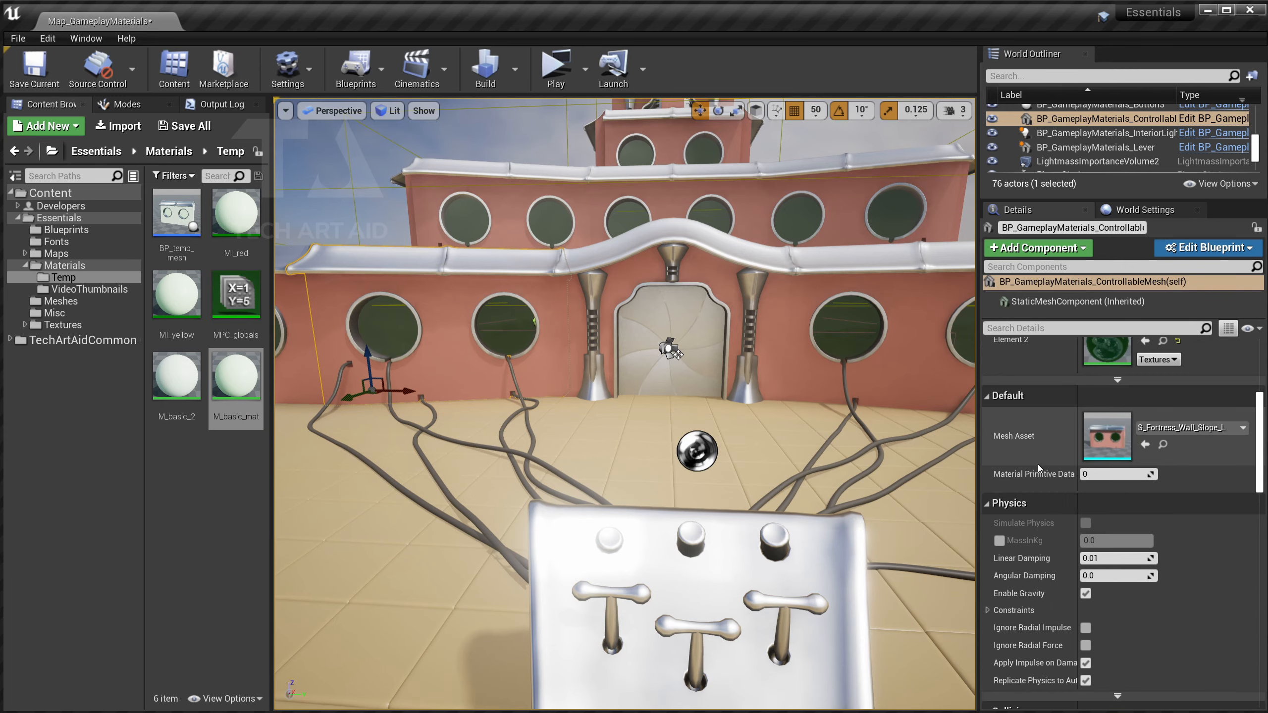
double_click(1100, 418)
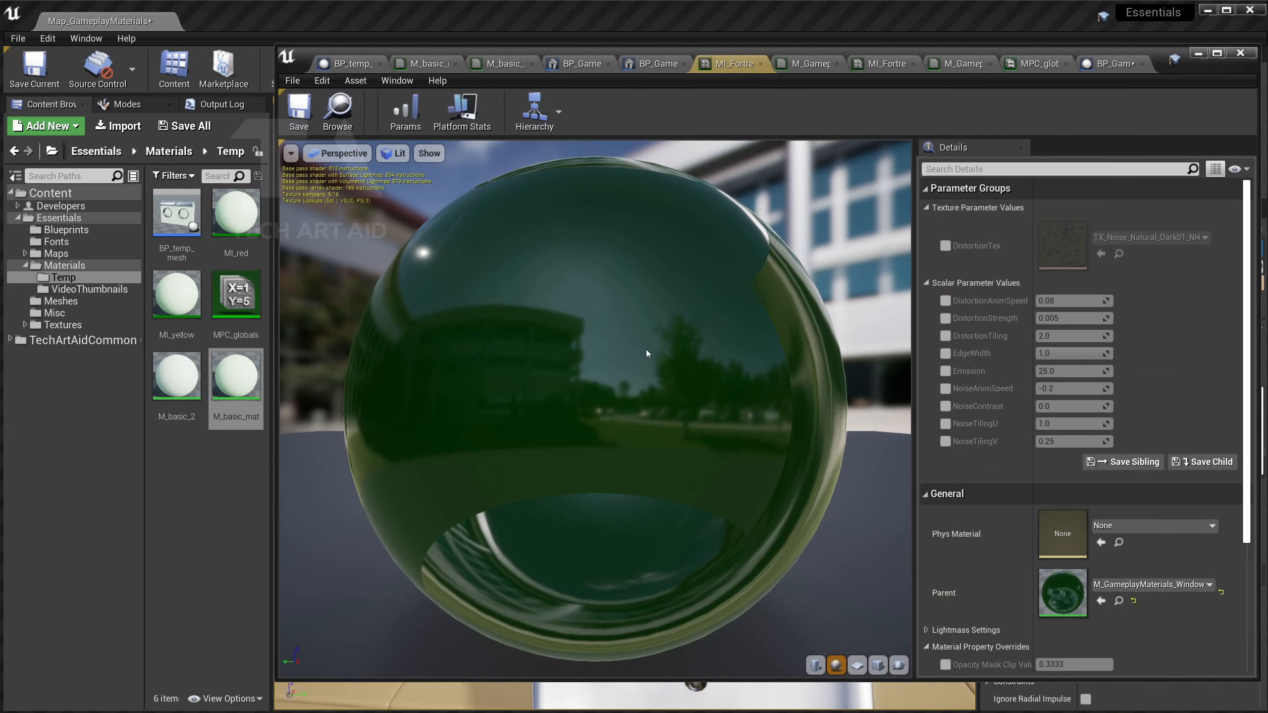
double_click(1052, 573)
scroll(699, 321, down, 3)
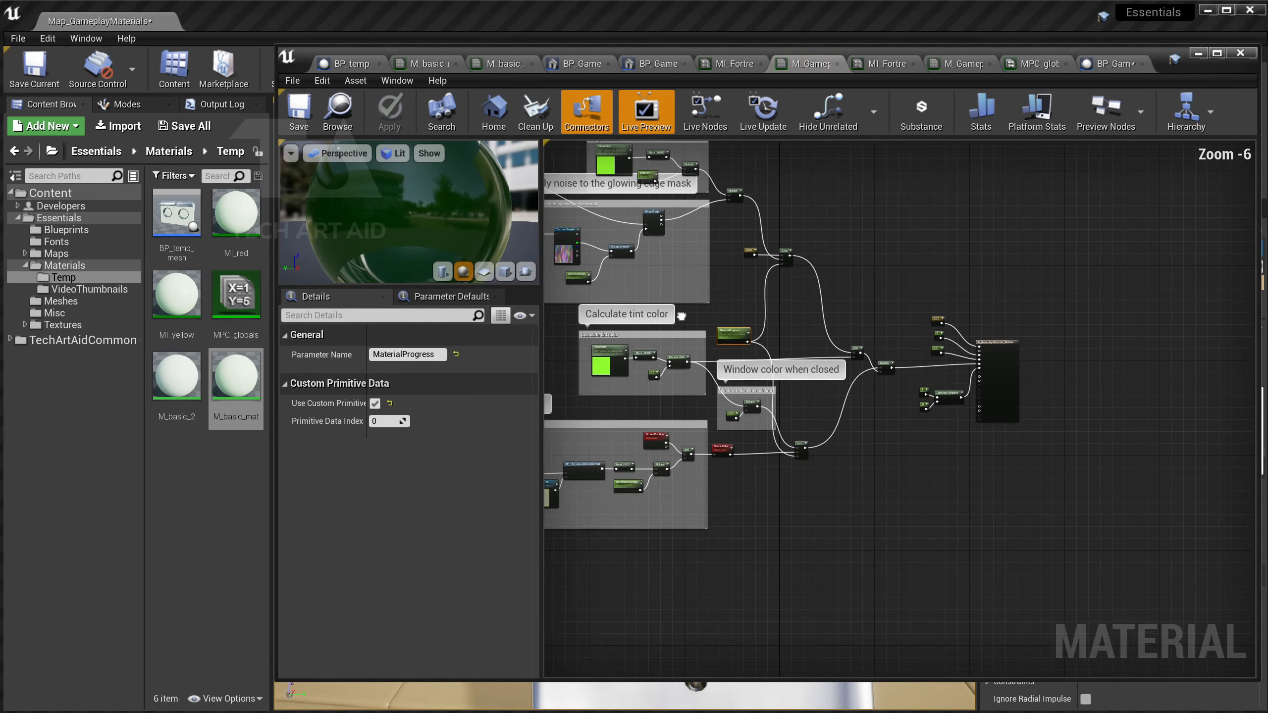
scroll(771, 310, up, 8)
Inspect the existing GlowColor node, then add and delete a stray Vector Parameter node.
click(771, 310)
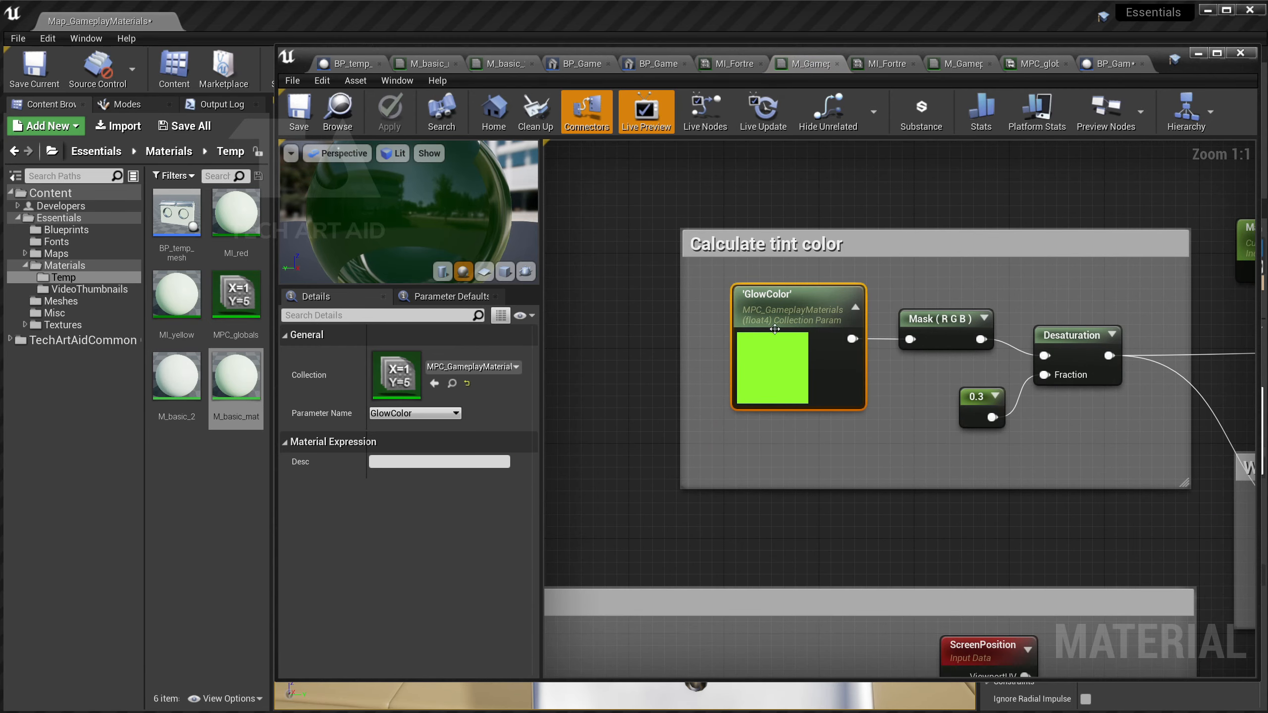
click(610, 300)
right_click(632, 313)
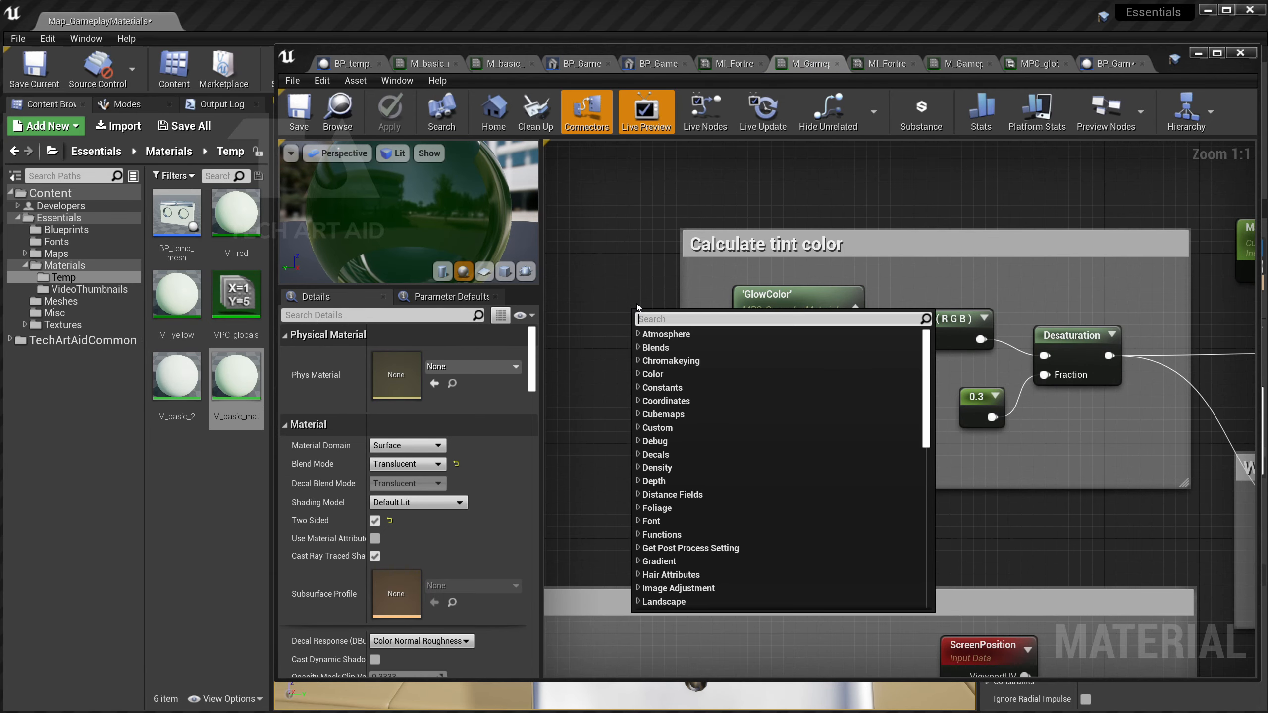
text(vect pa)
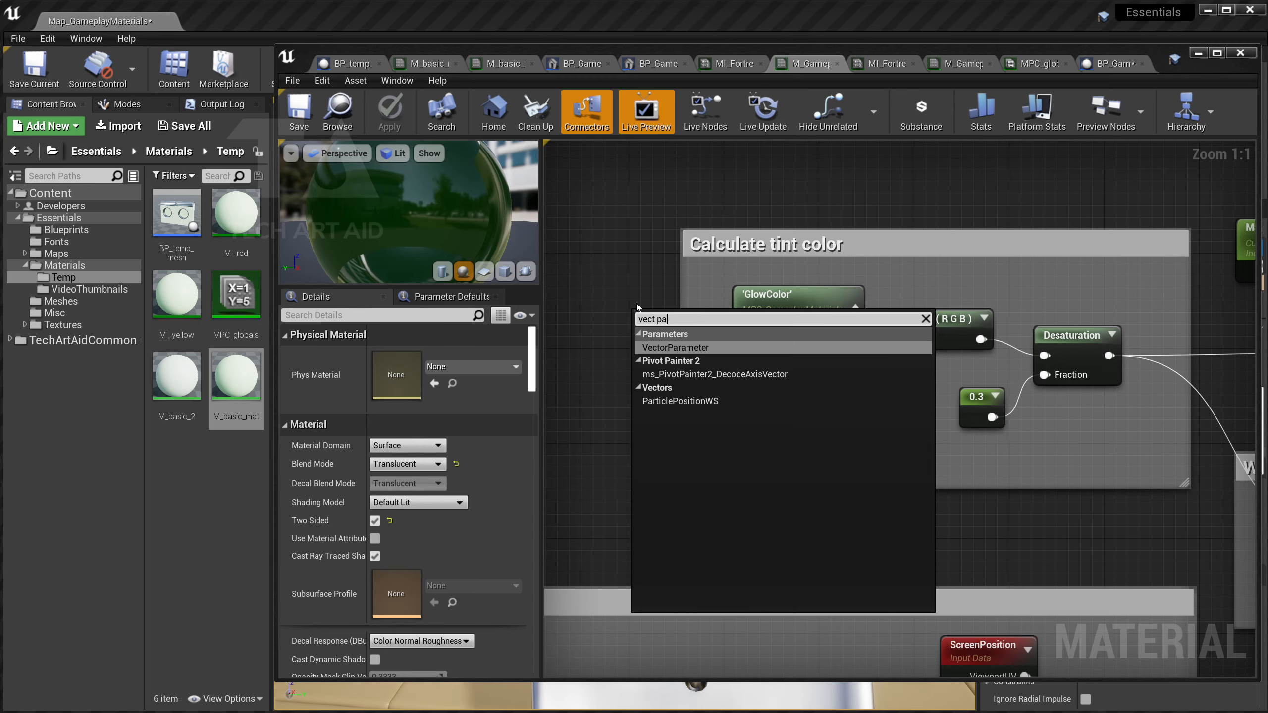
key(Return)
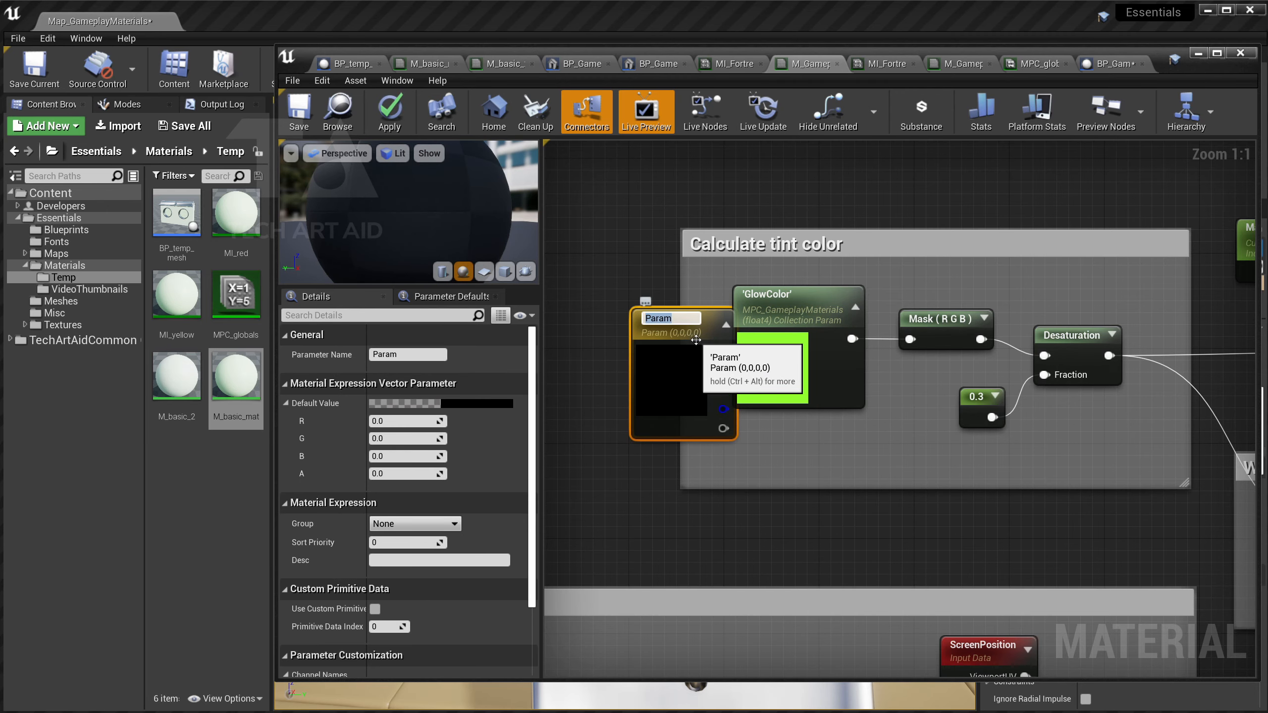
key(Delete)
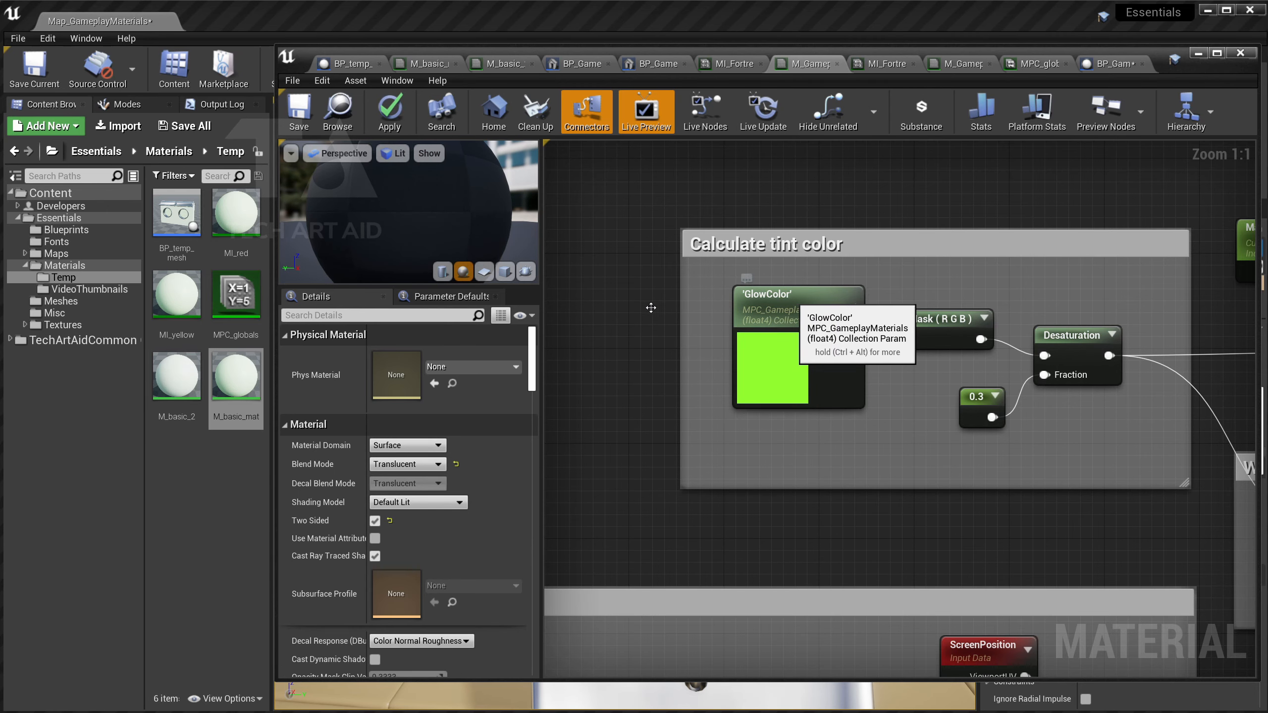
Add a Collection Parameter node reading GlowColor from MPC_GameplayMaterials, placed at the original's spot.
click(778, 295)
right_click(612, 310)
text(collection)
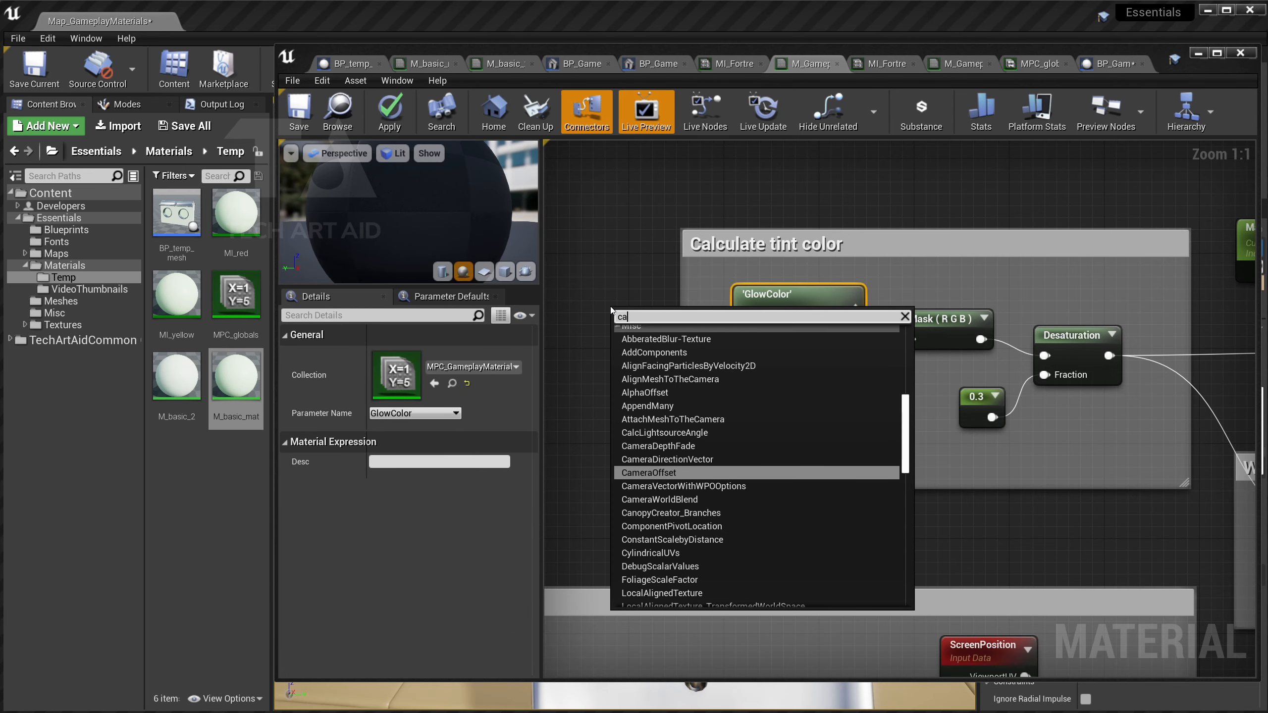
key(Escape)
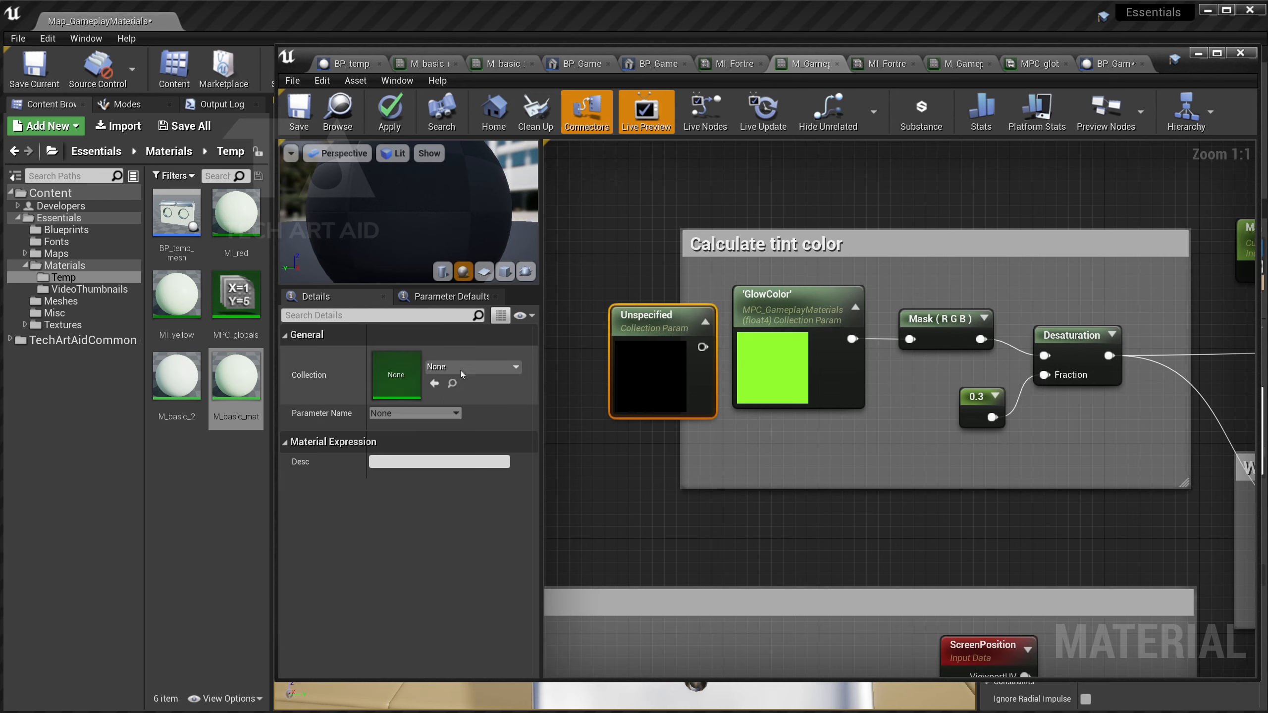
click(459, 371)
click(490, 522)
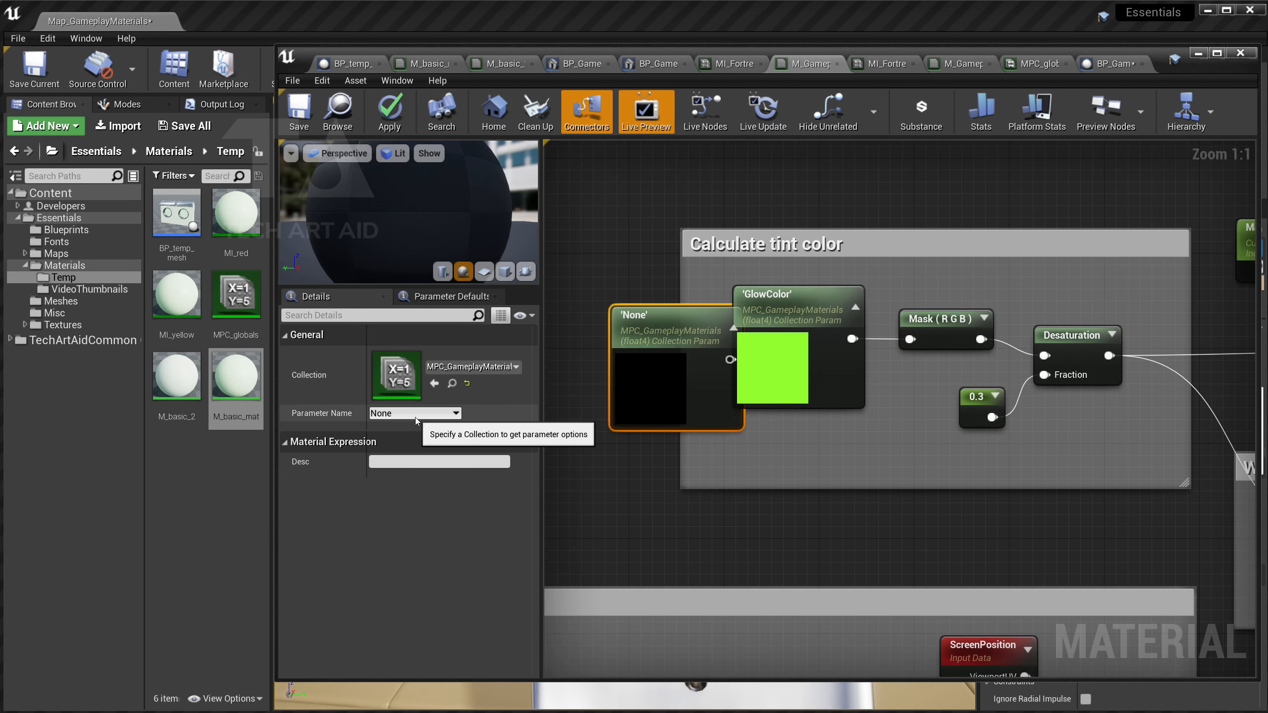
click(415, 413)
click(413, 440)
drag(733, 373, 855, 354)
Frame the whole node network and minimize the material editor.
scroll(807, 351, down, 4)
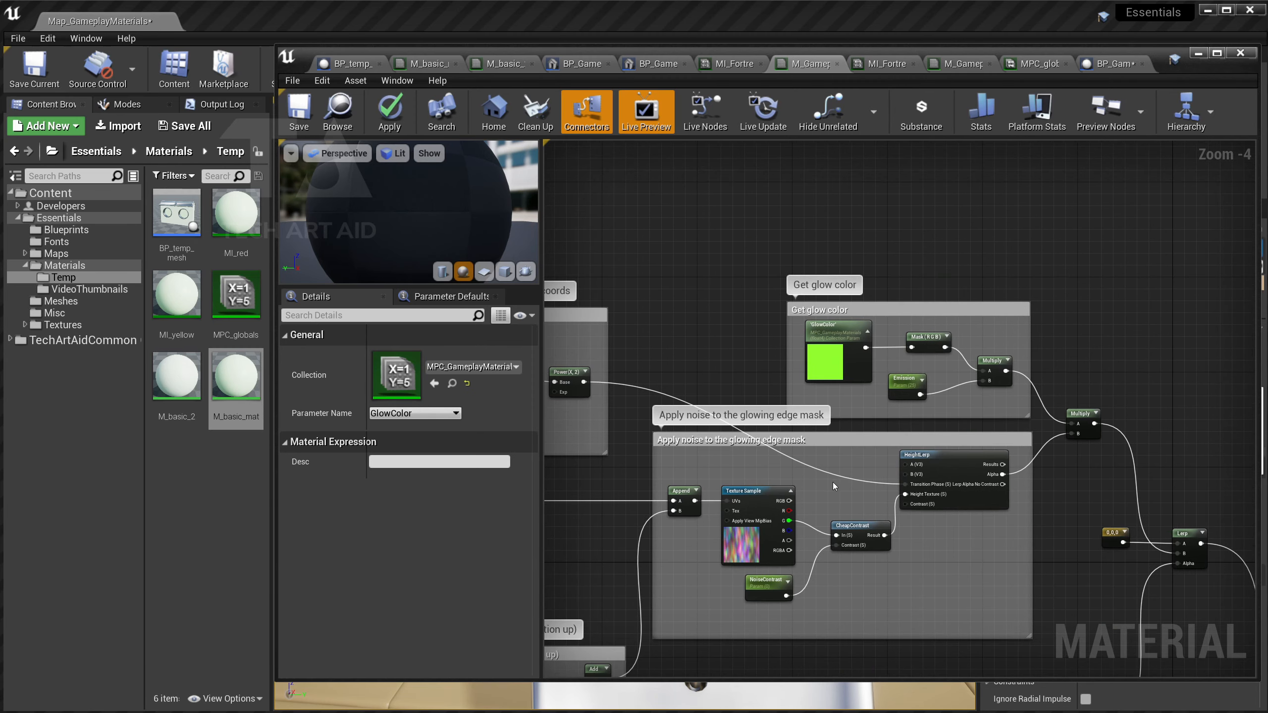
scroll(863, 469, up, 3)
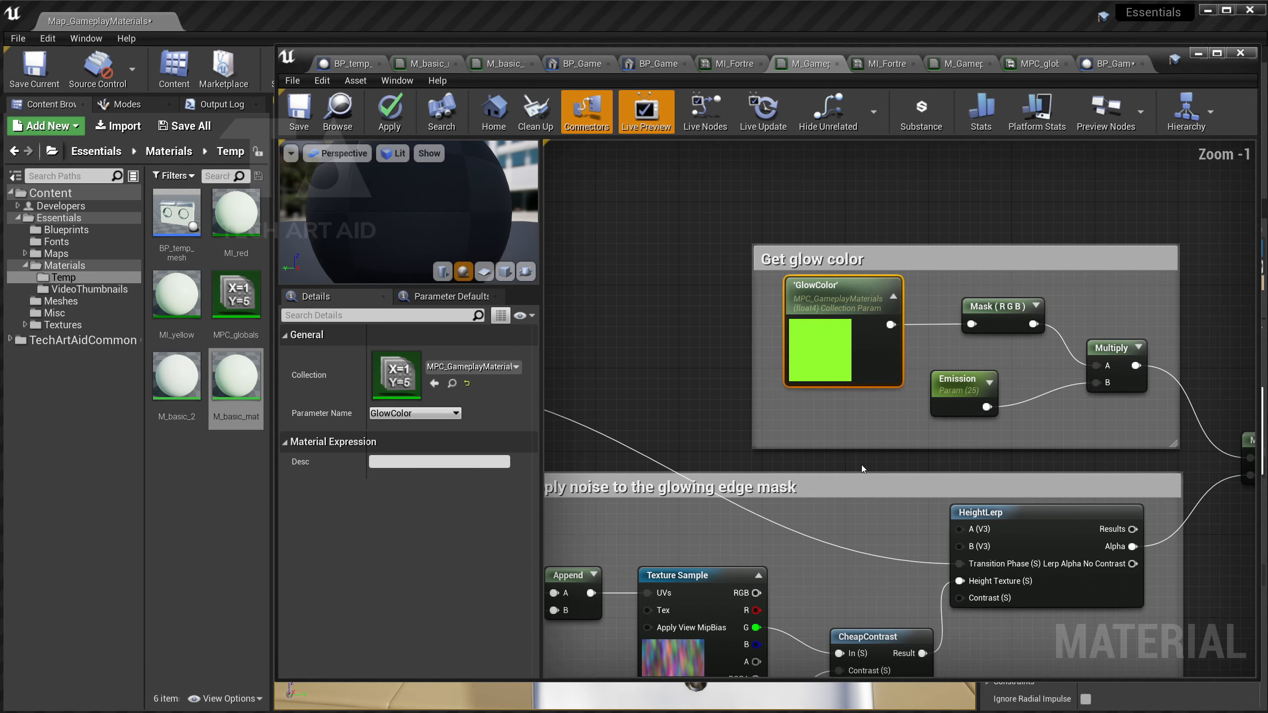
scroll(848, 455, down, 6)
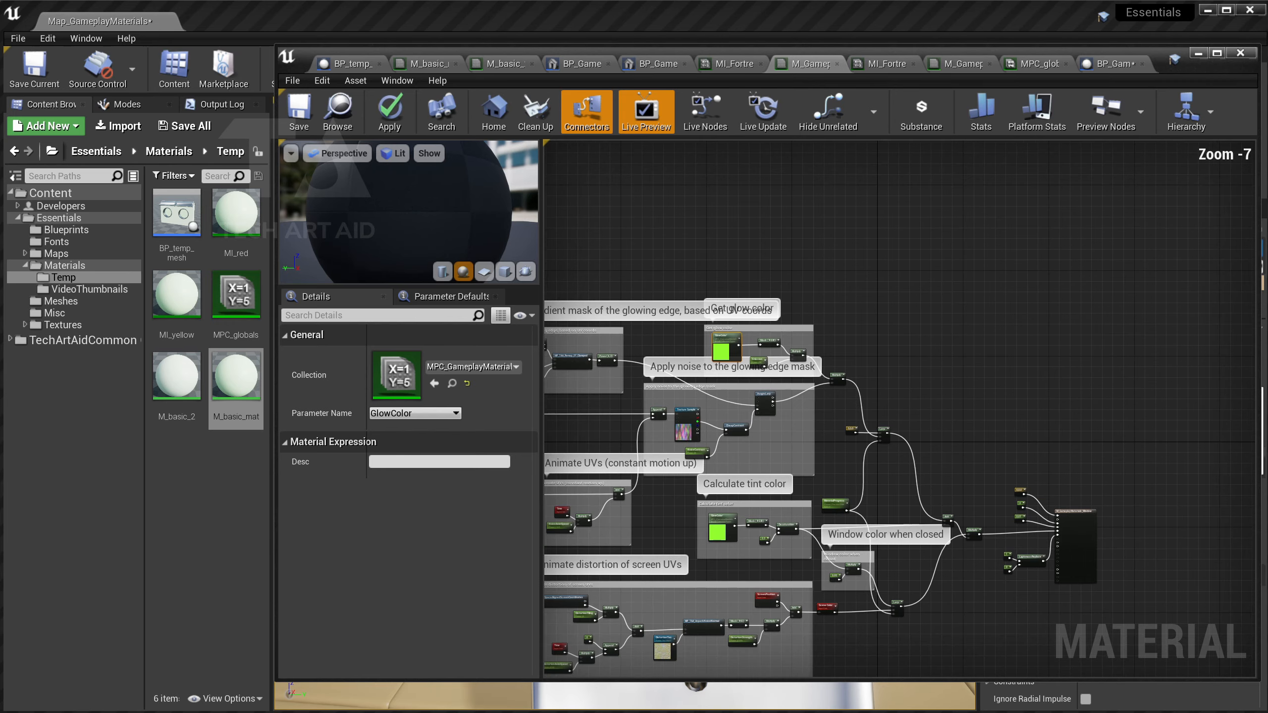
right_drag(870, 341, 981, 352)
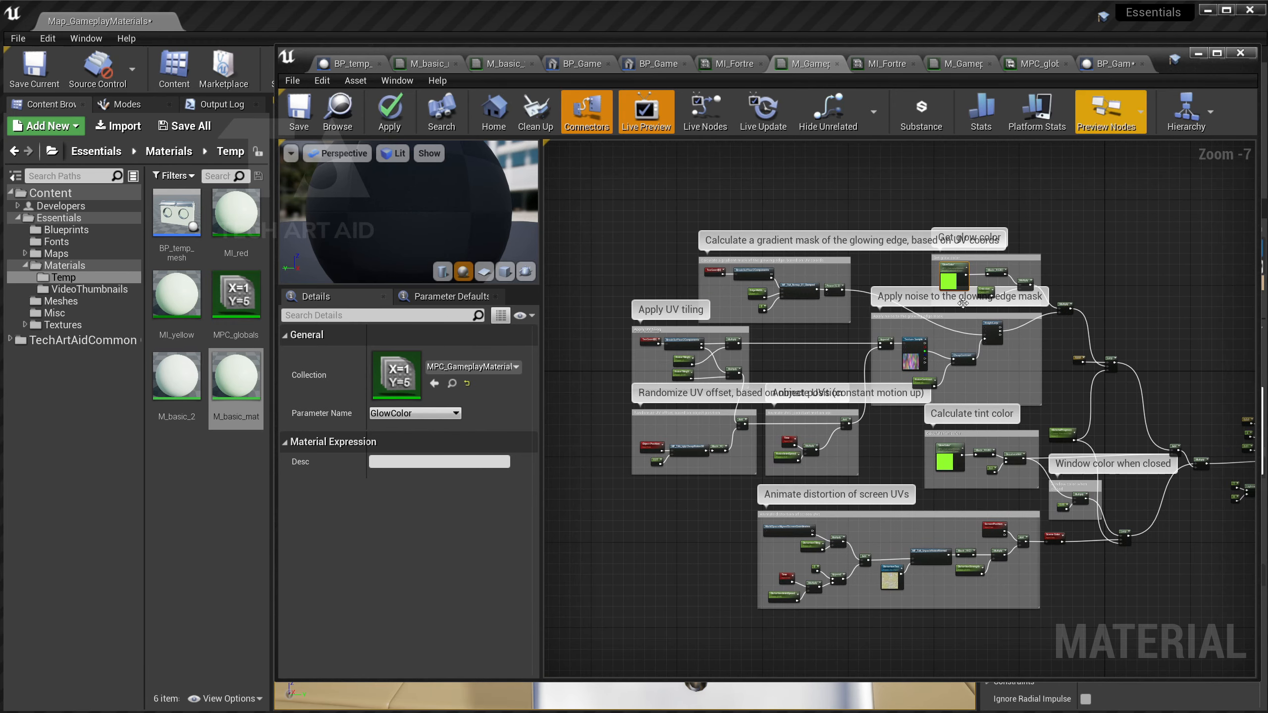
click(1197, 54)
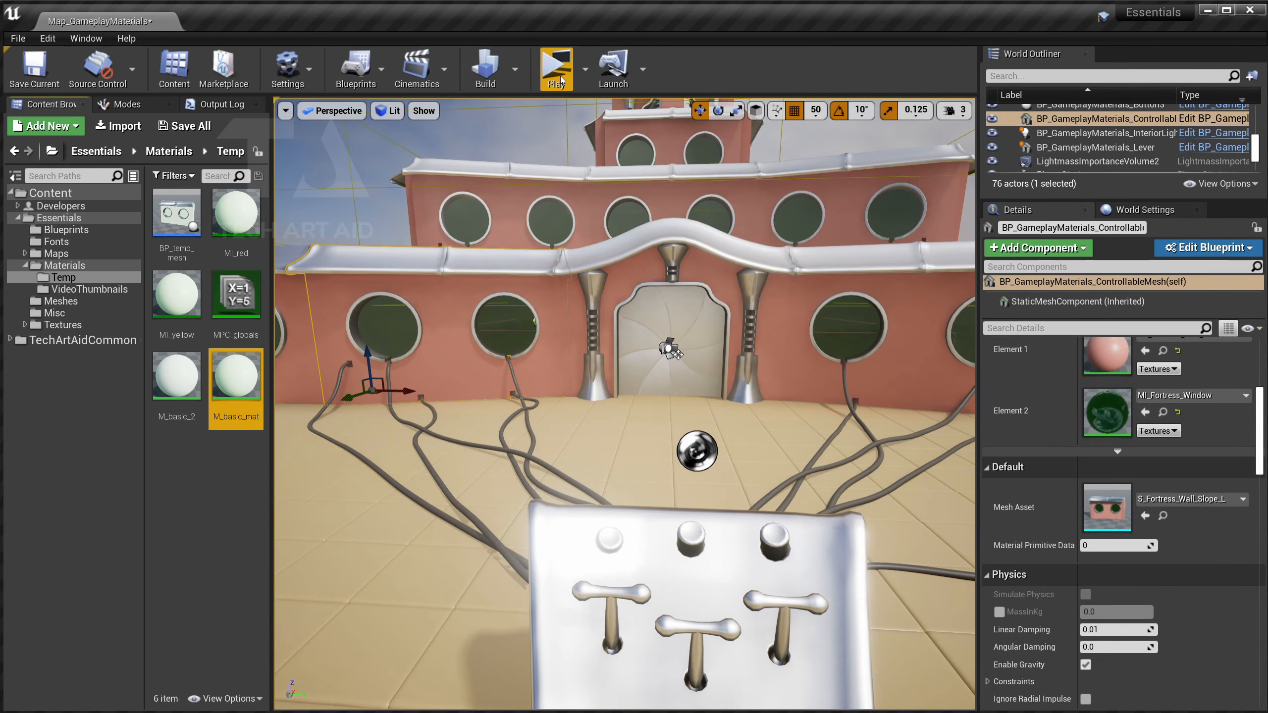